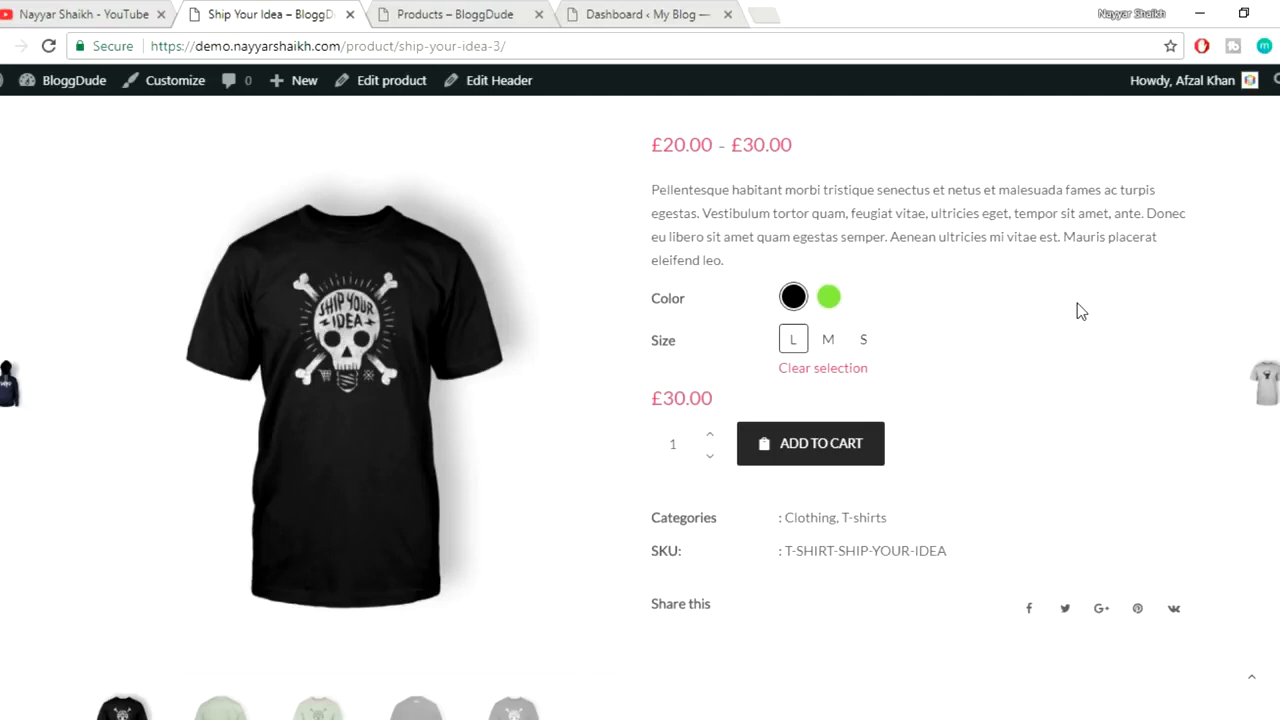
# - Switch to the shop page and look over its price, colour, rating, size and category filters
pyautogui.click(433, 10)
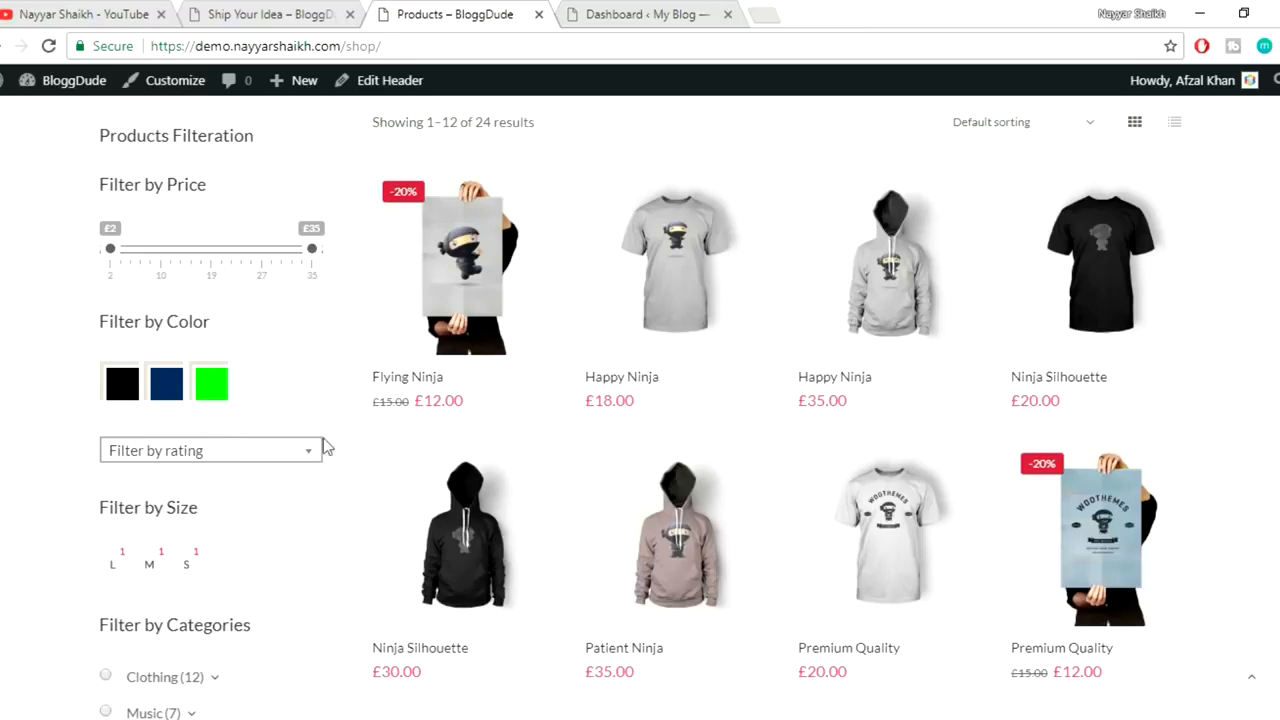
pyautogui.scroll(-1, 360, 447)
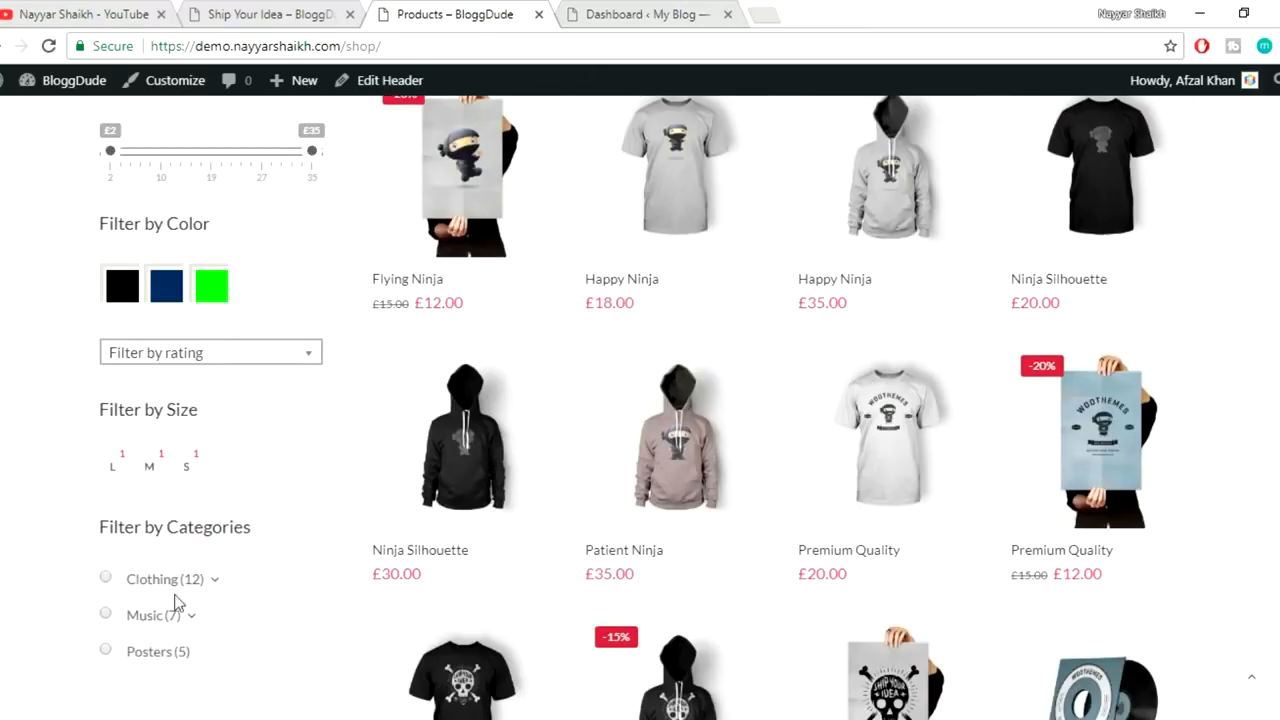
pyautogui.scroll(1, 300, 540)
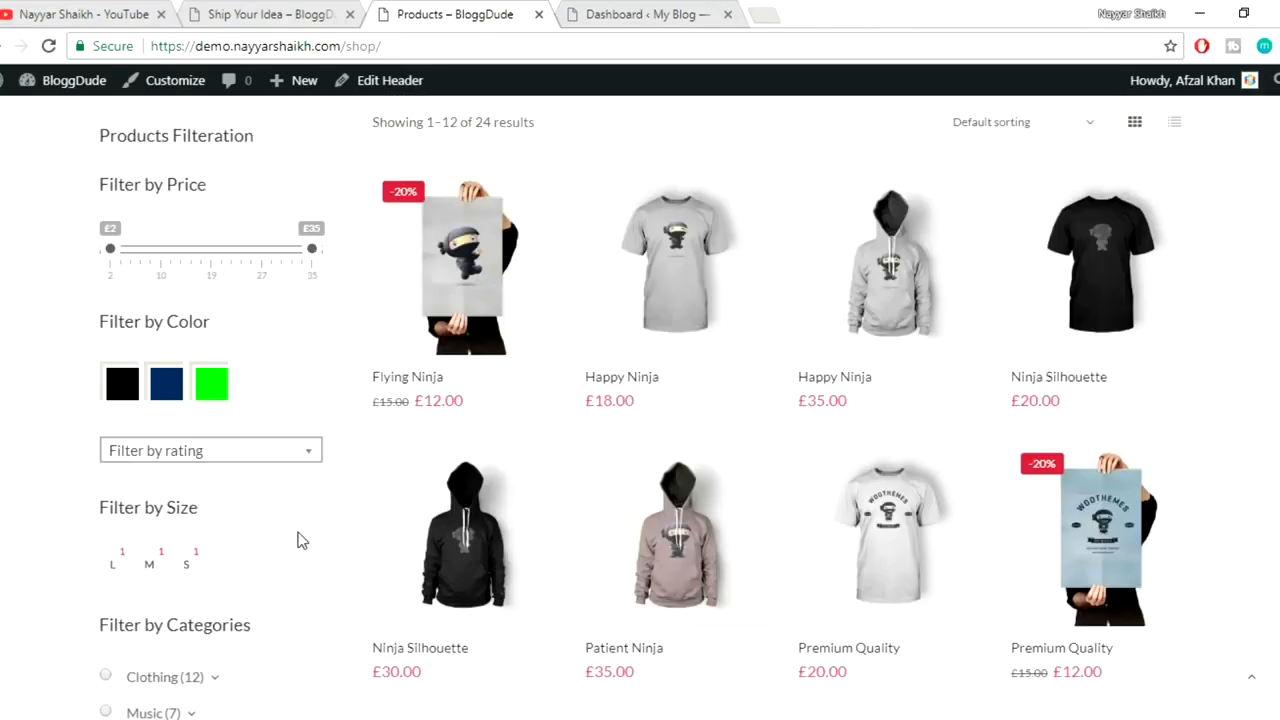
# - Return to the Ship Your Idea product page, select the green colour and check the price for size L
pyautogui.click(279, 14)
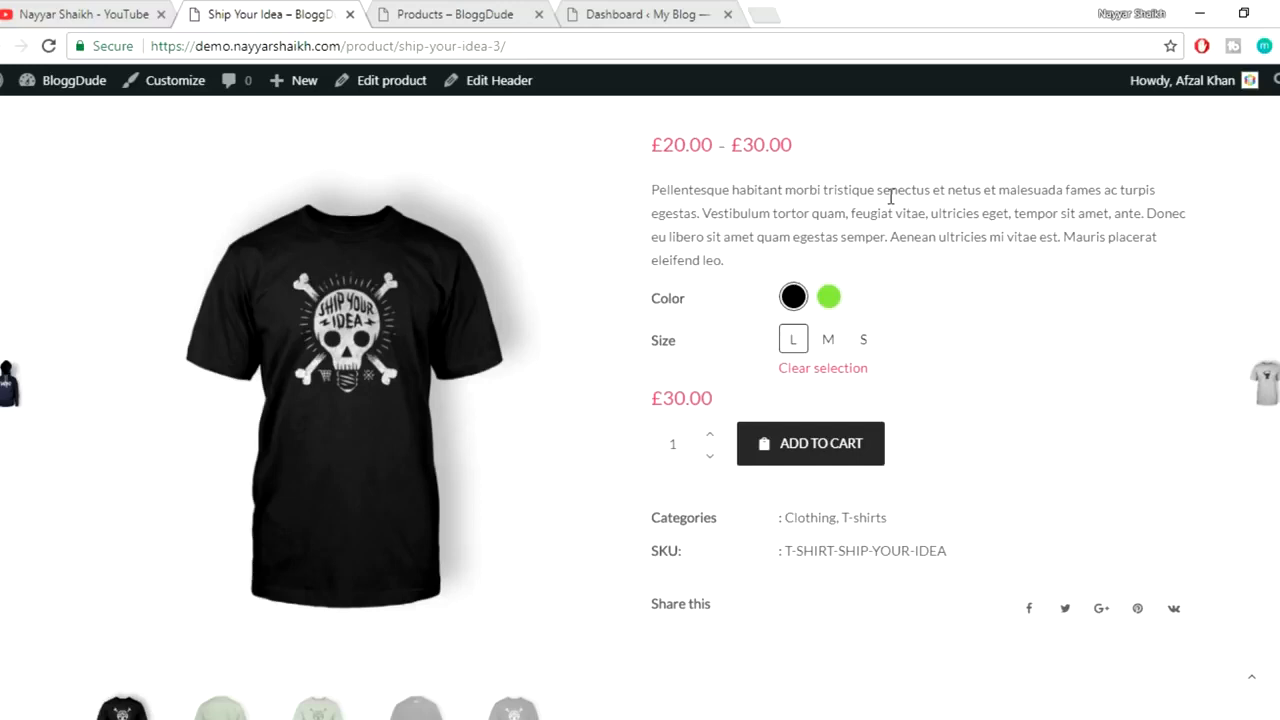
pyautogui.moveTo(659, 299); pyautogui.dragTo(682, 301)
pyautogui.click(695, 298)
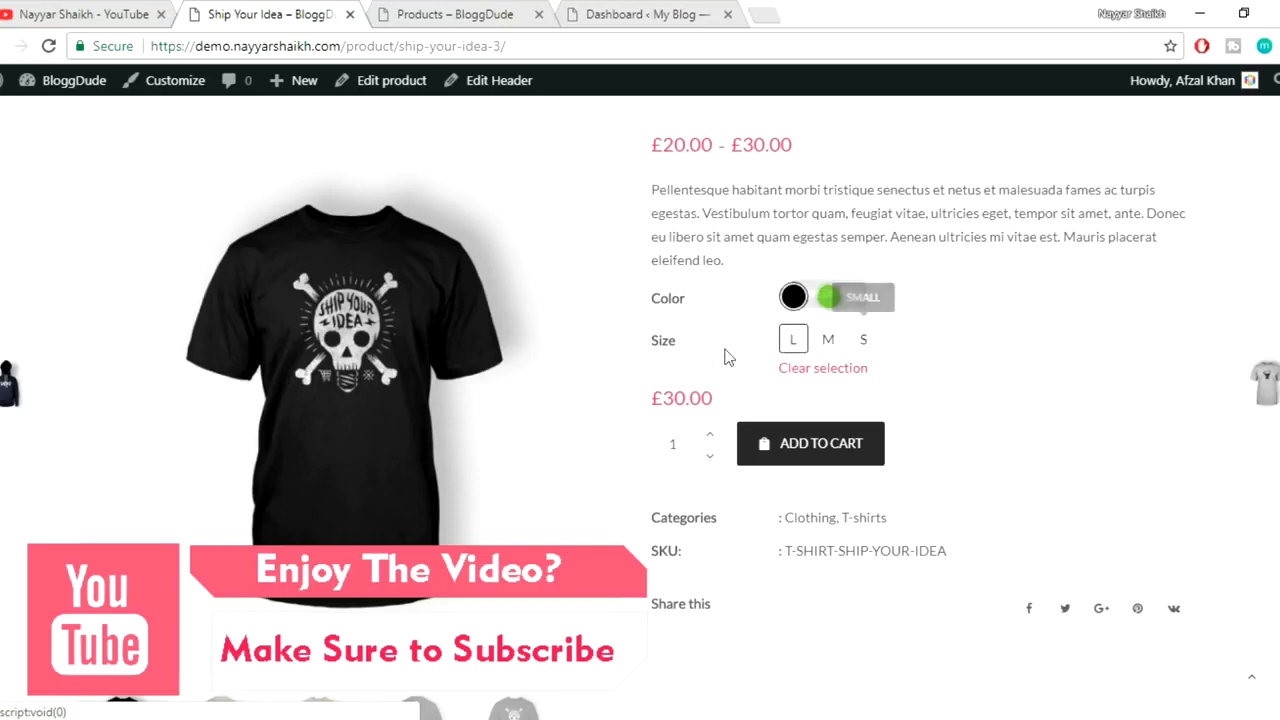
pyautogui.click(828, 300)
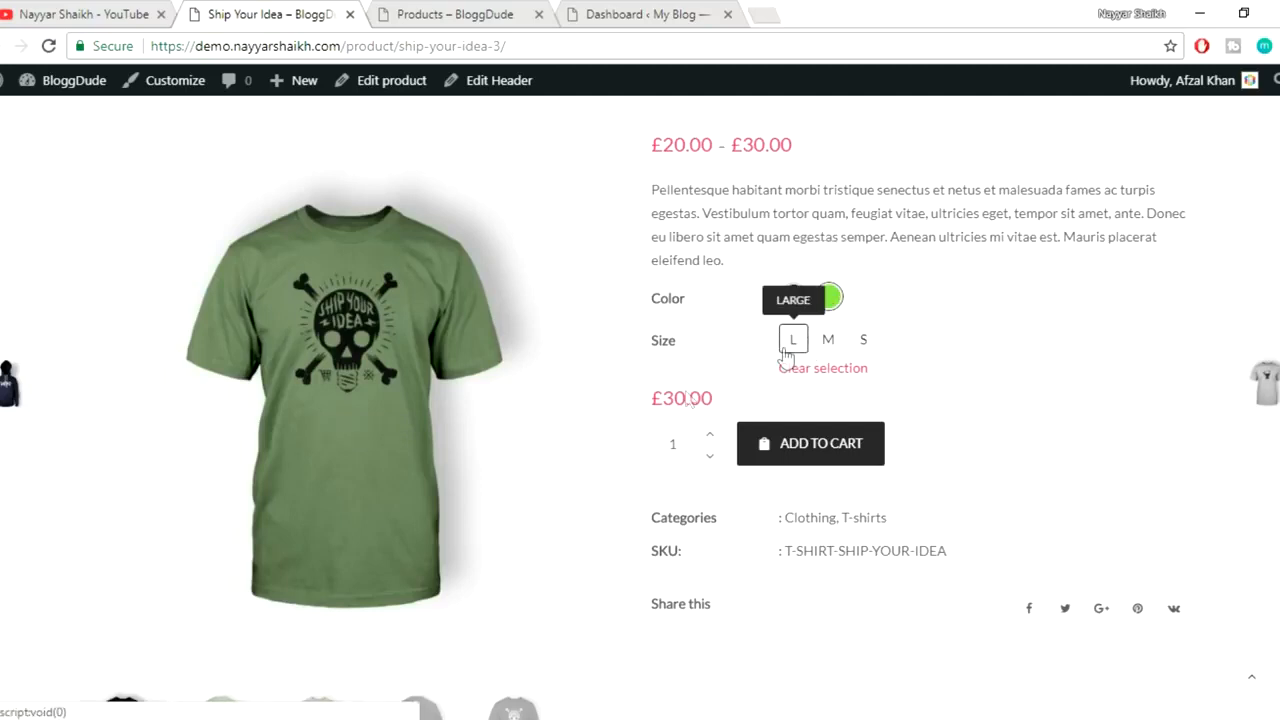
pyautogui.moveTo(651, 398); pyautogui.dragTo(740, 397)
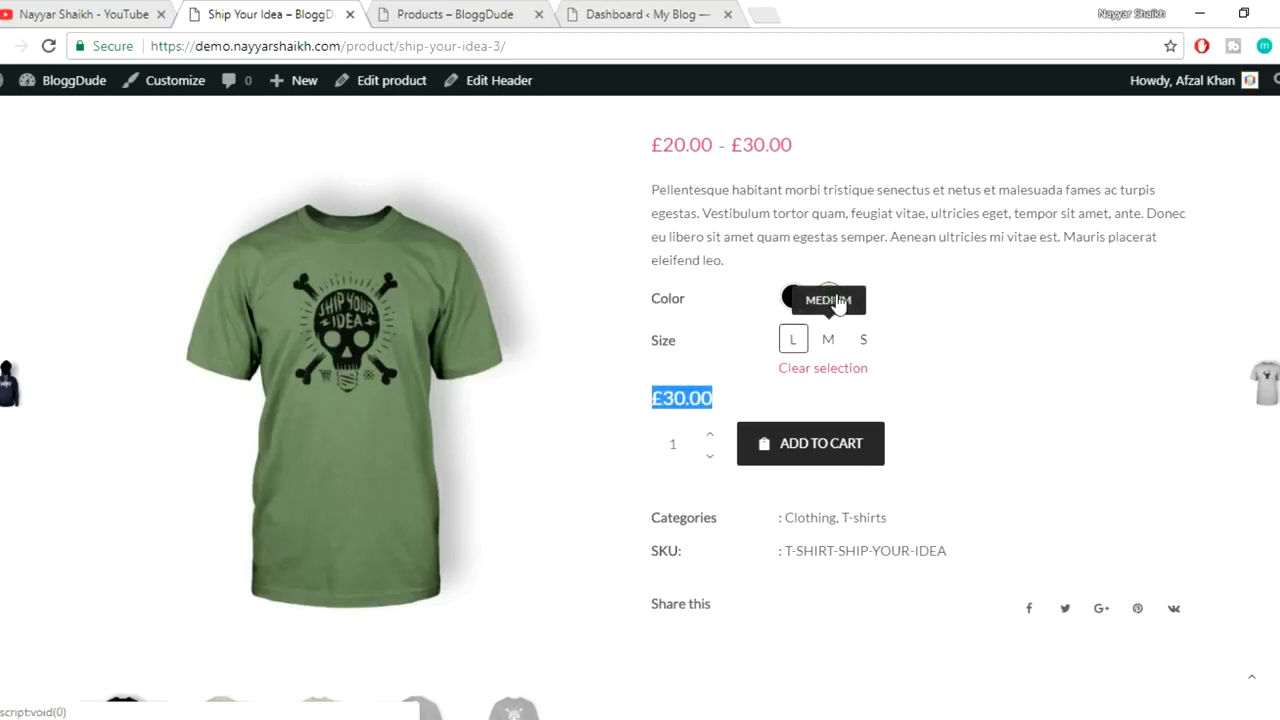
# - Switch the green T-shirt to size M to check its price, and select size S
pyautogui.click(829, 340)
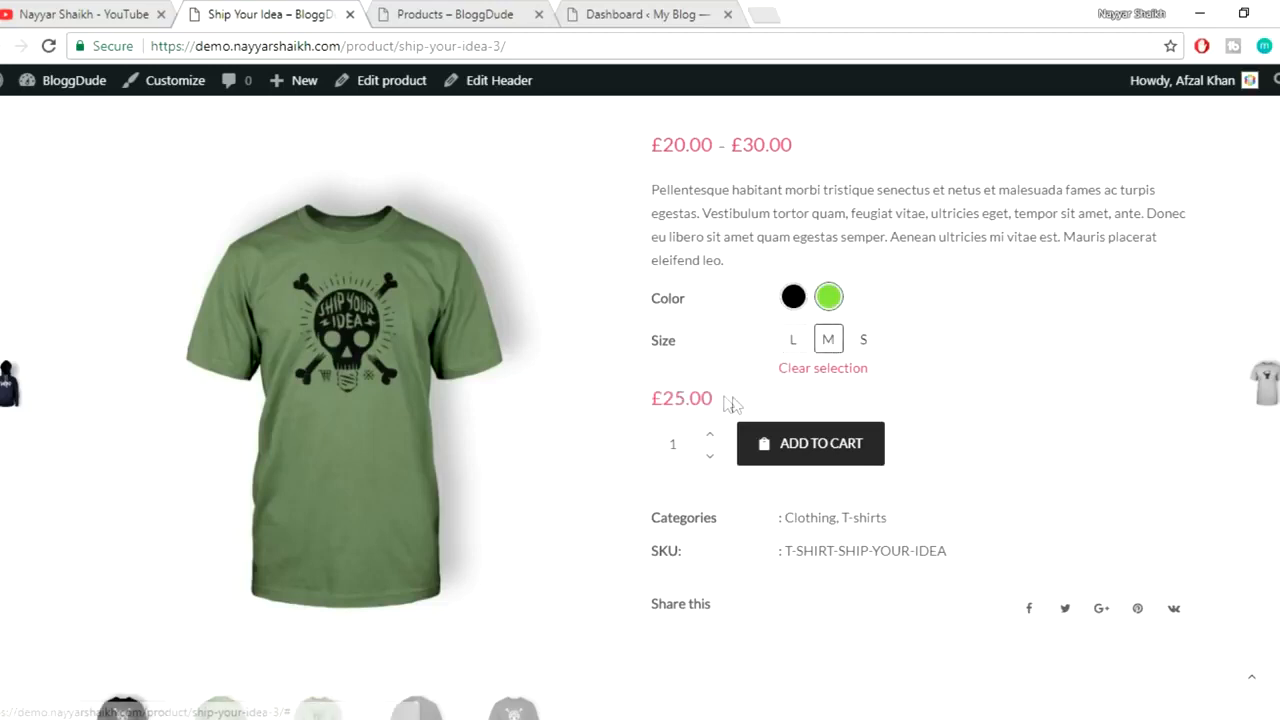
pyautogui.moveTo(734, 403); pyautogui.dragTo(646, 400)
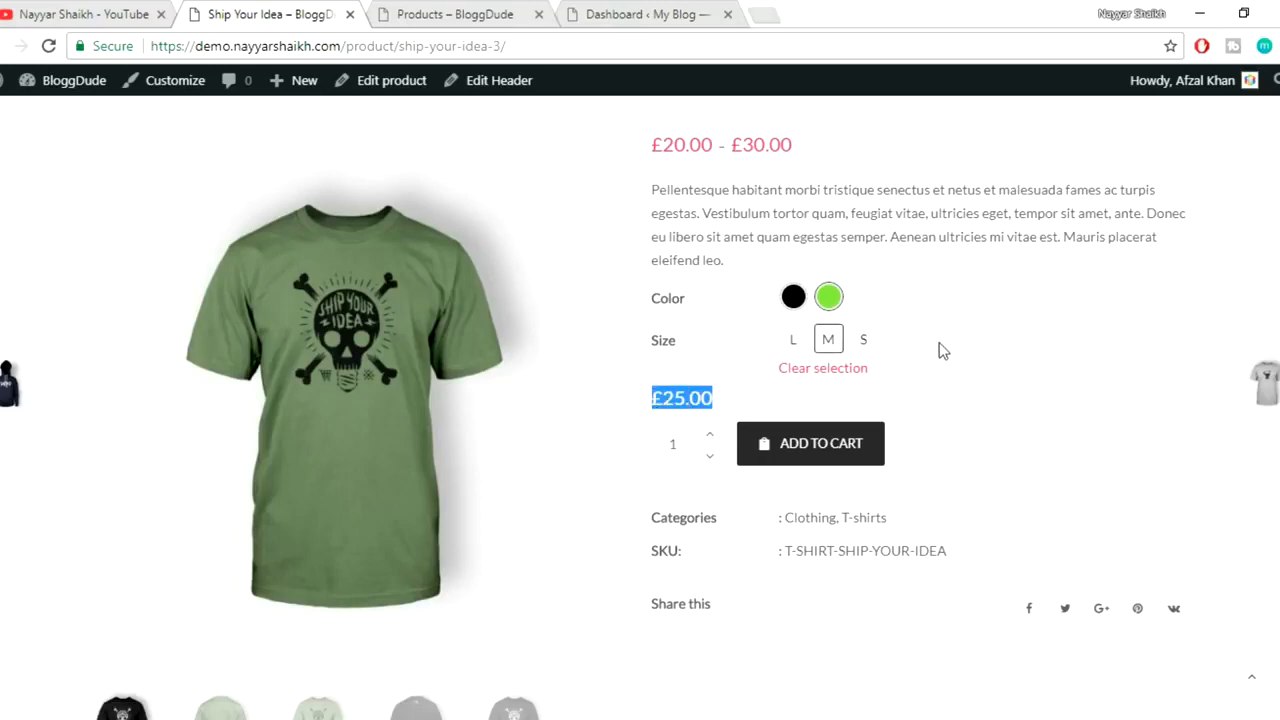
pyautogui.click(865, 343)
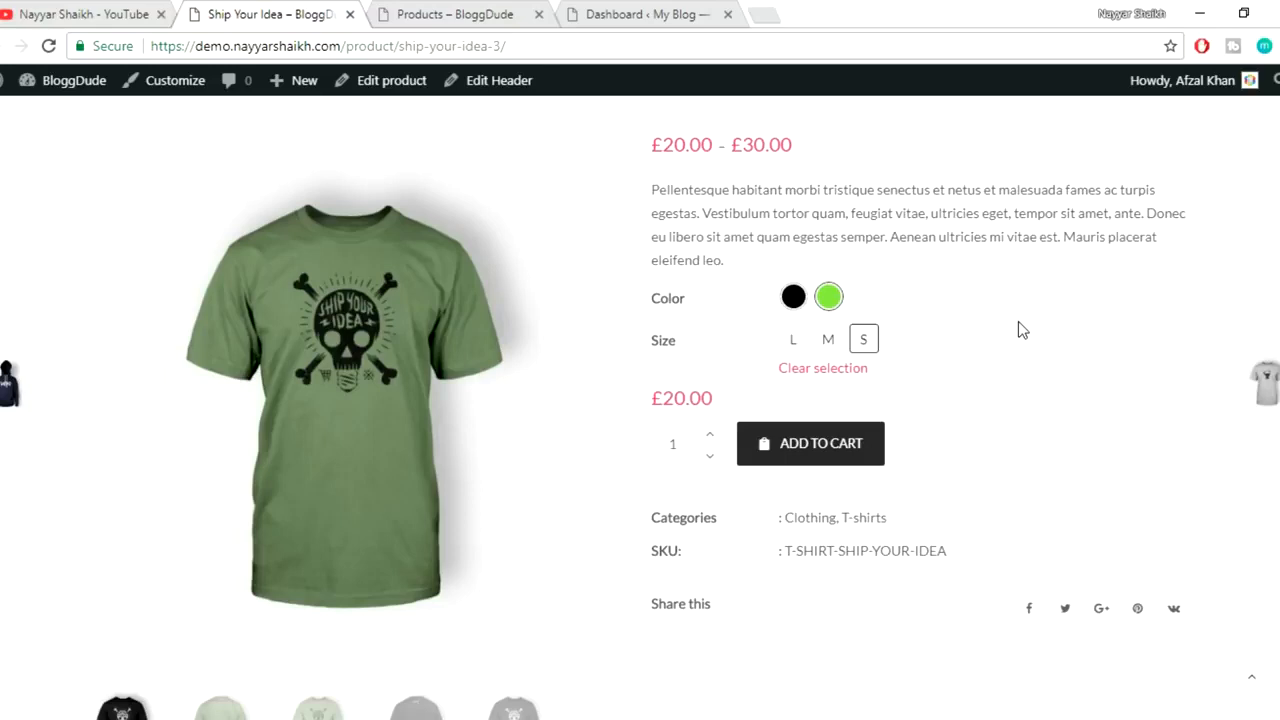
# - Filter the shop's products to a price range of £2 to £20
pyautogui.click(410, 12)
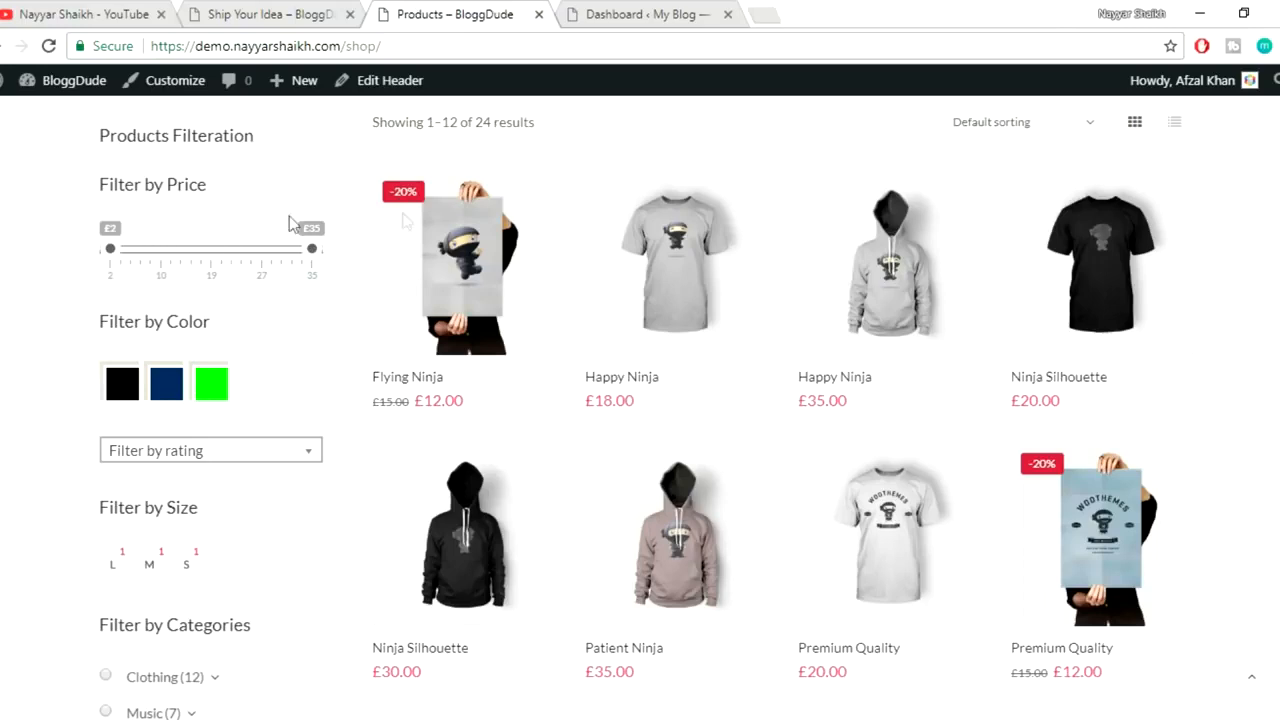
pyautogui.moveTo(1118, 207)
pyautogui.scroll(3, 640, 408)
pyautogui.scroll(-2, 640, 408)
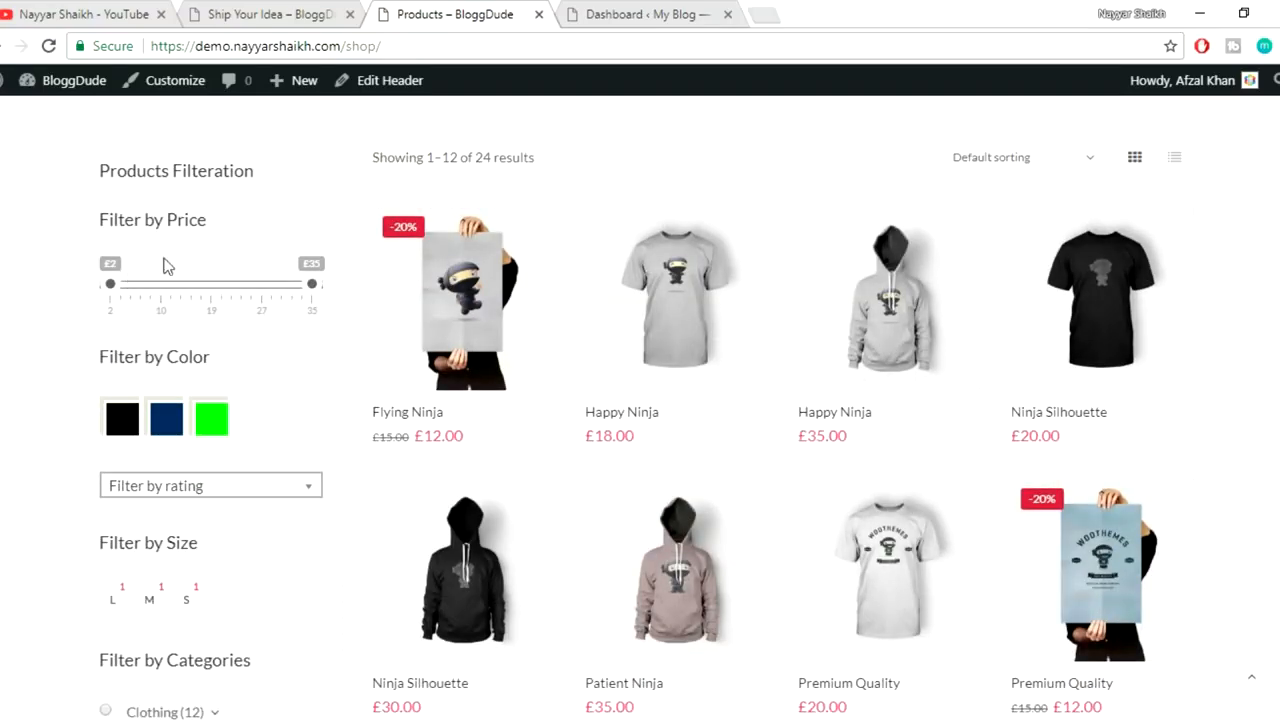
pyautogui.moveTo(312, 287); pyautogui.dragTo(218, 297)
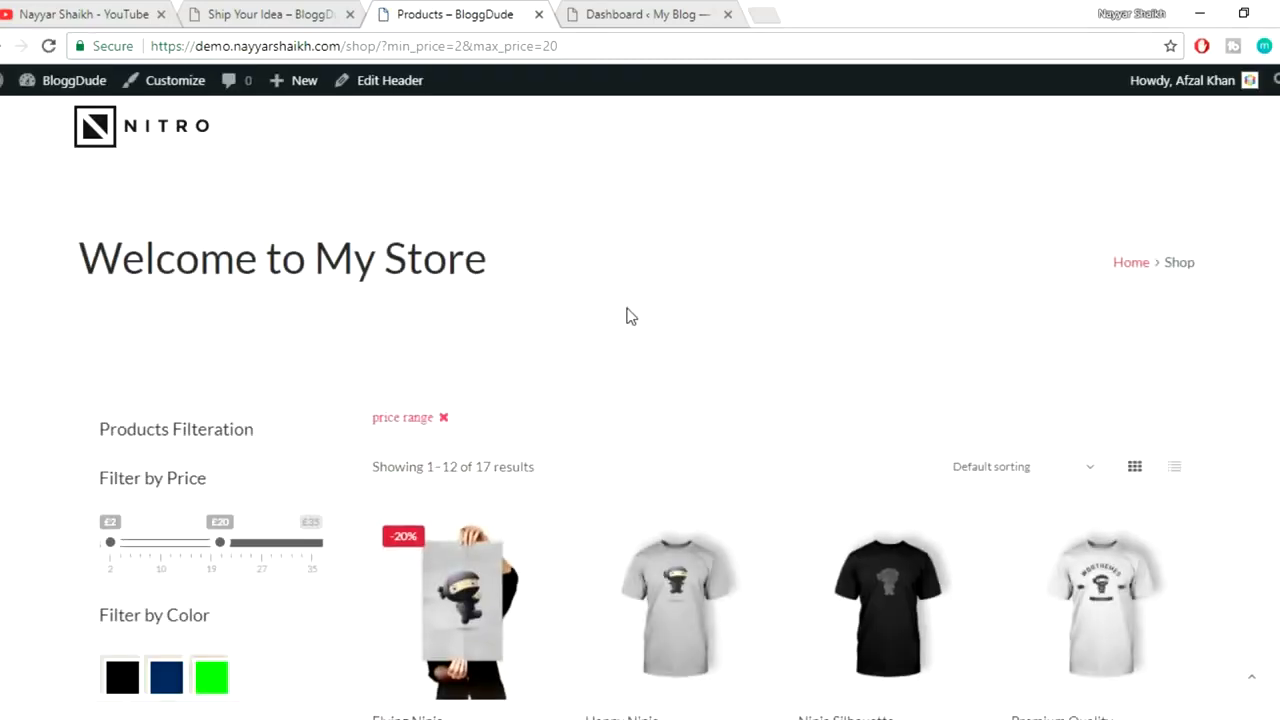
# - Look through the price-filtered products and narrow the listing to the black colour
pyautogui.scroll(-3, 631, 316)
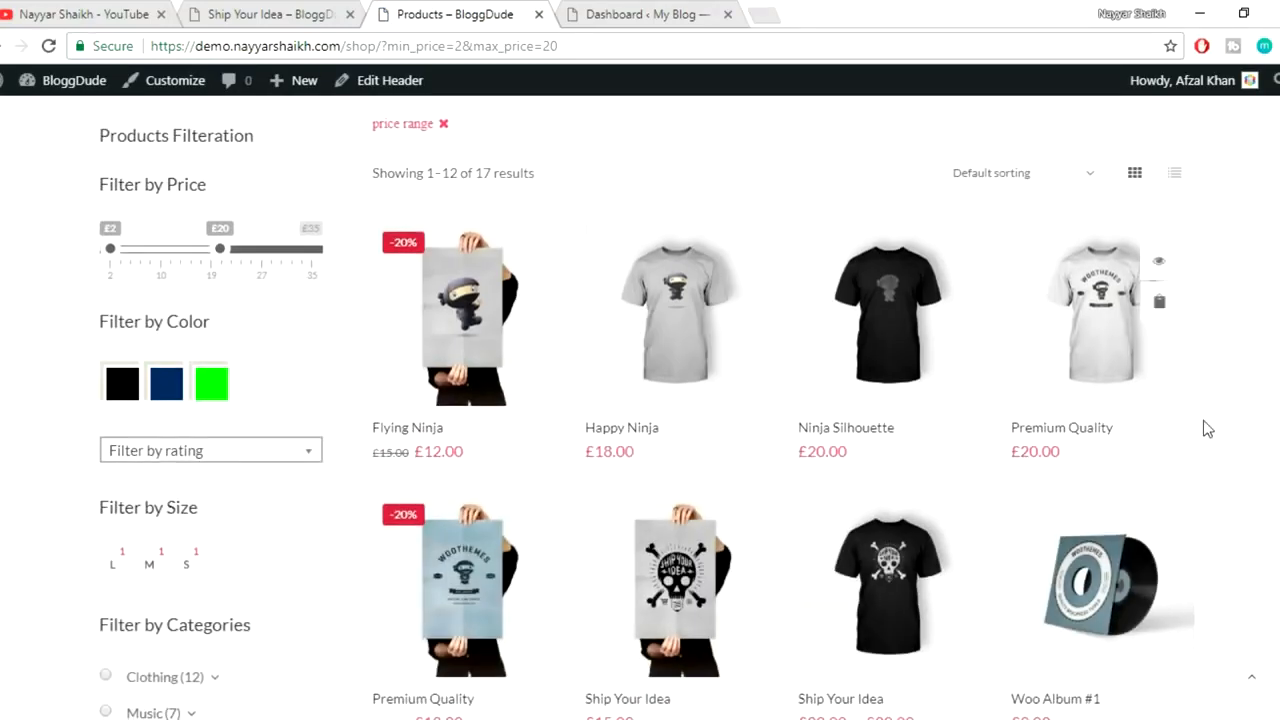
pyautogui.scroll(-3, 1203, 424)
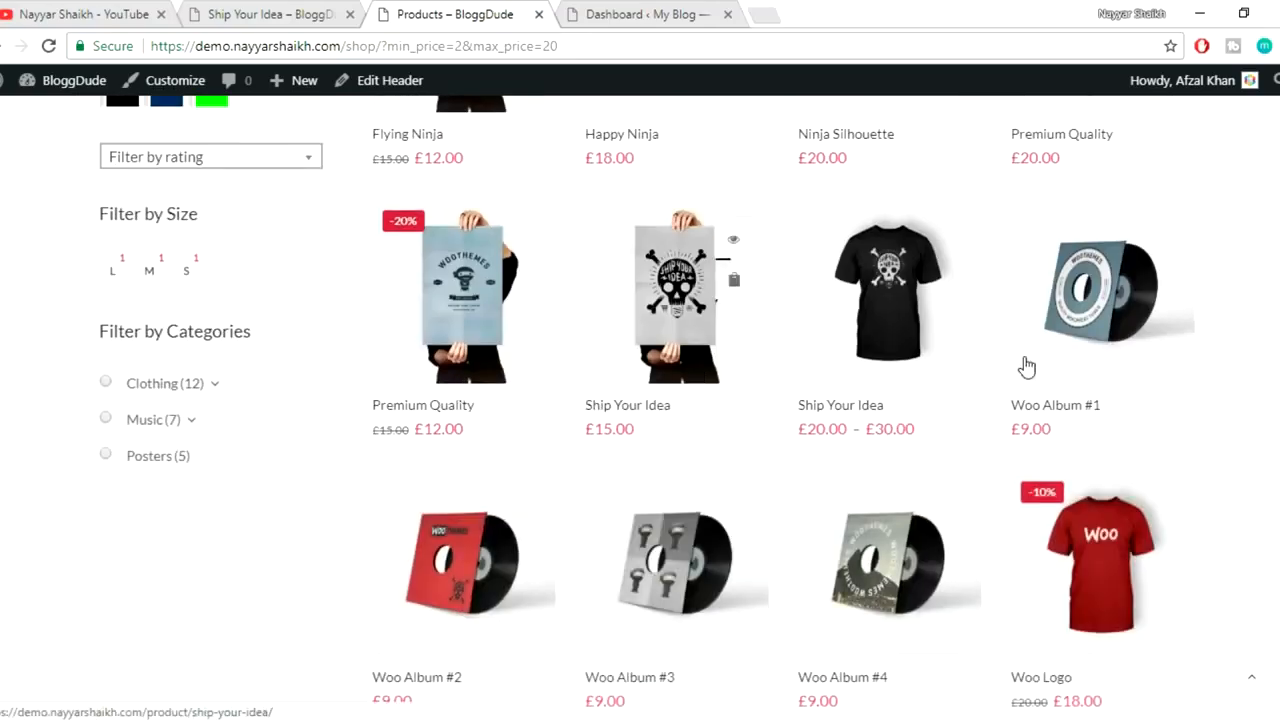
pyautogui.scroll(-2, 1268, 380)
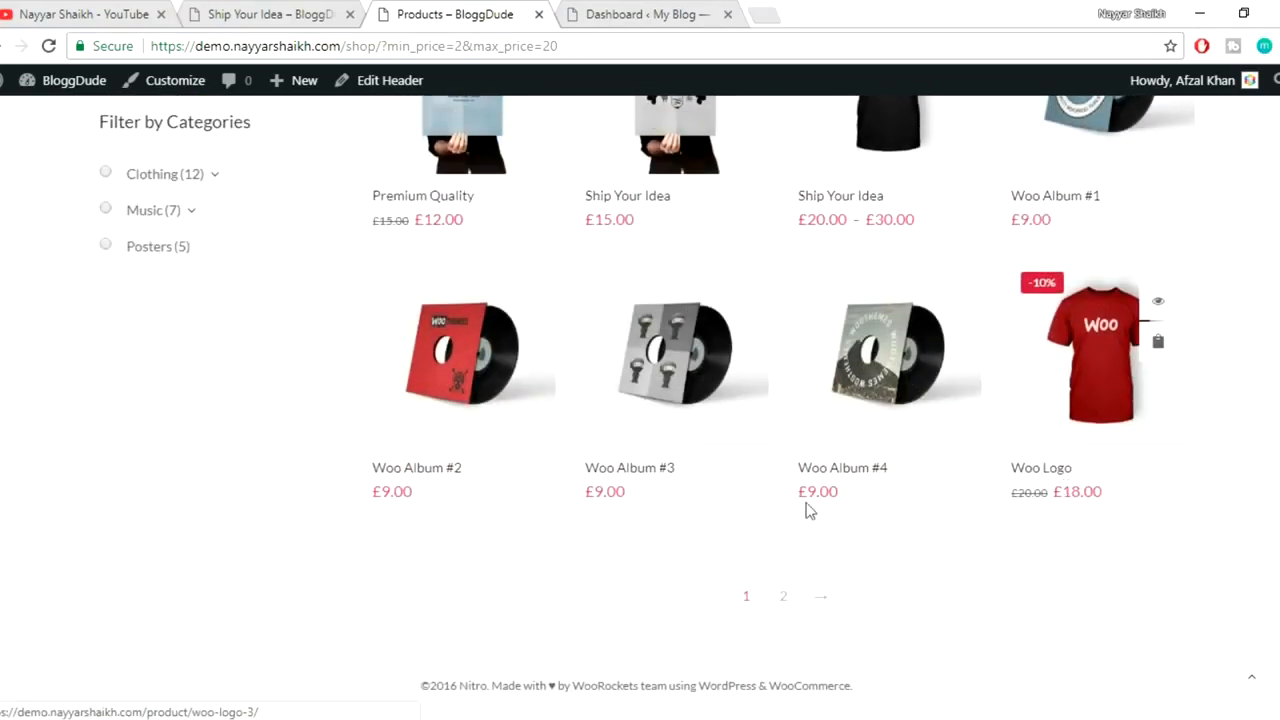
pyautogui.scroll(8, 1275, 481)
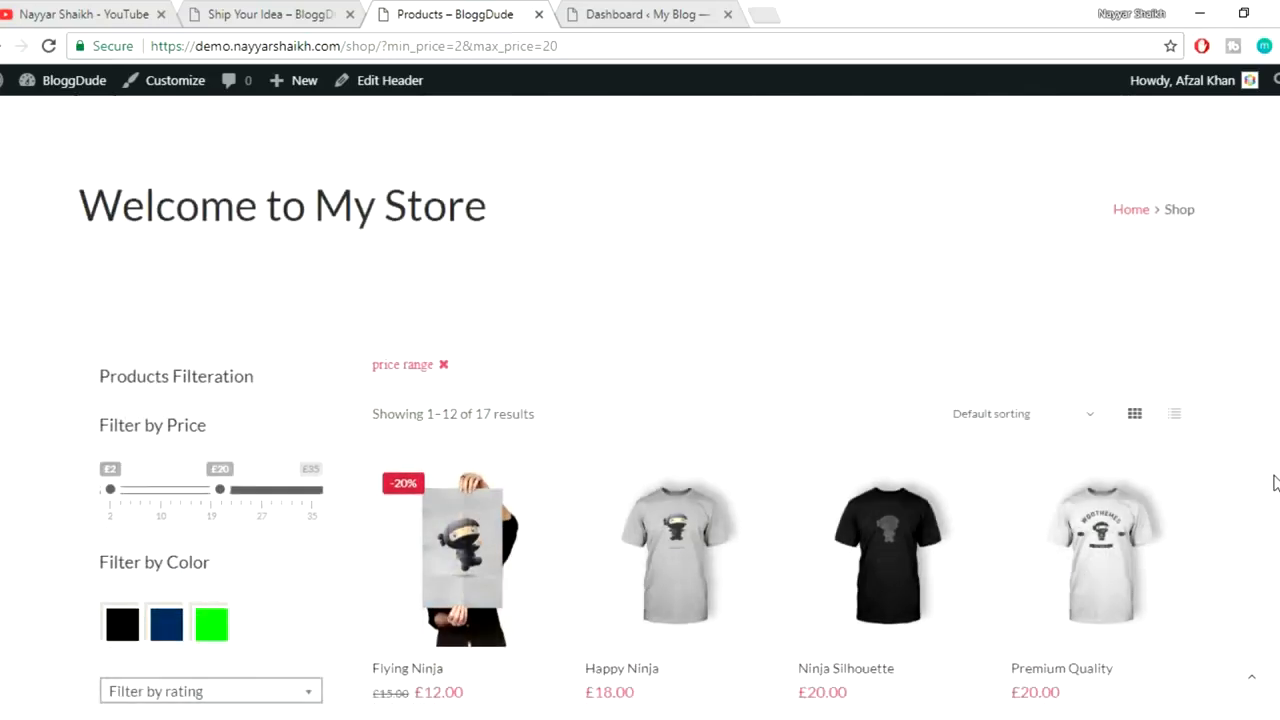
pyautogui.scroll(-2, 1272, 481)
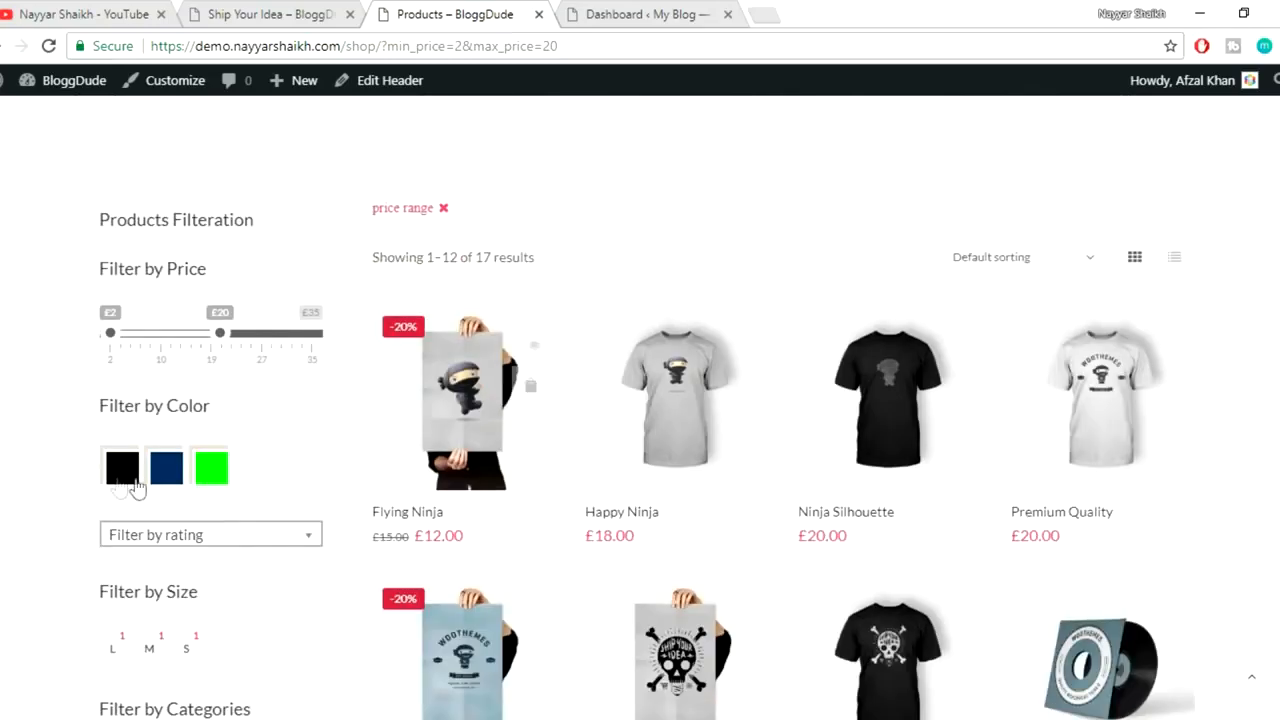
pyautogui.click(119, 478)
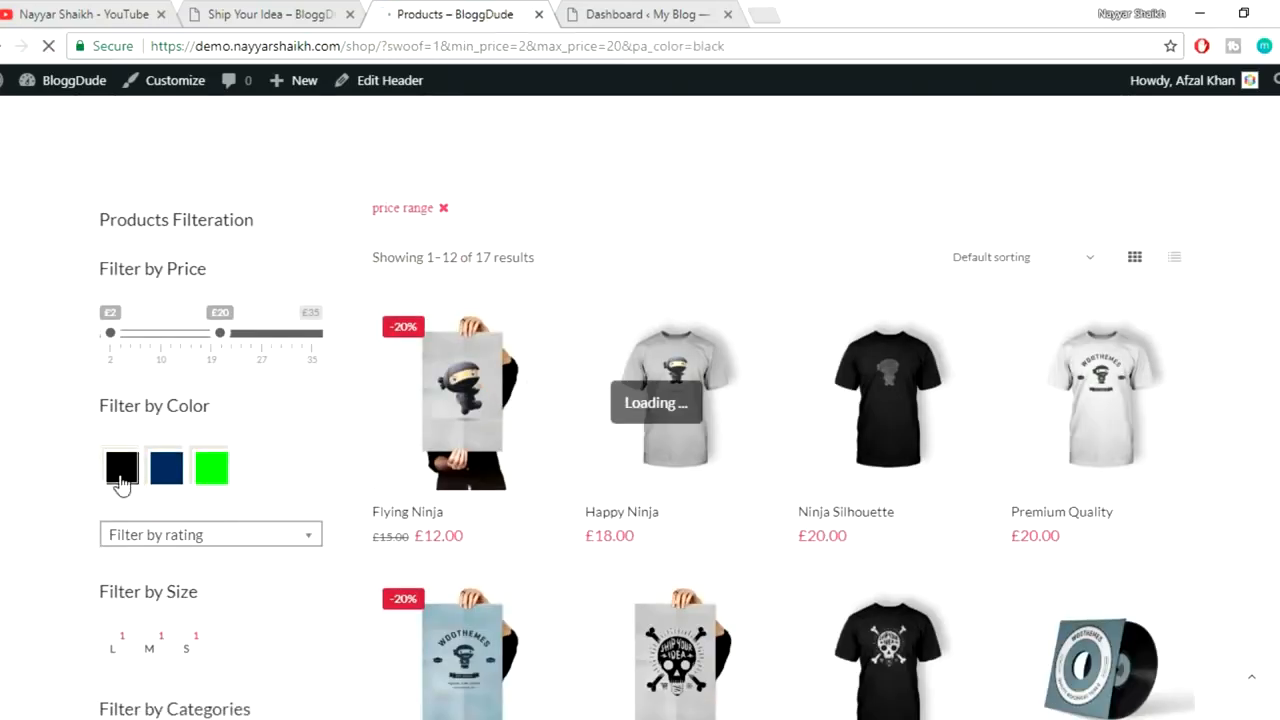
pyautogui.scroll(-1, 941, 286)
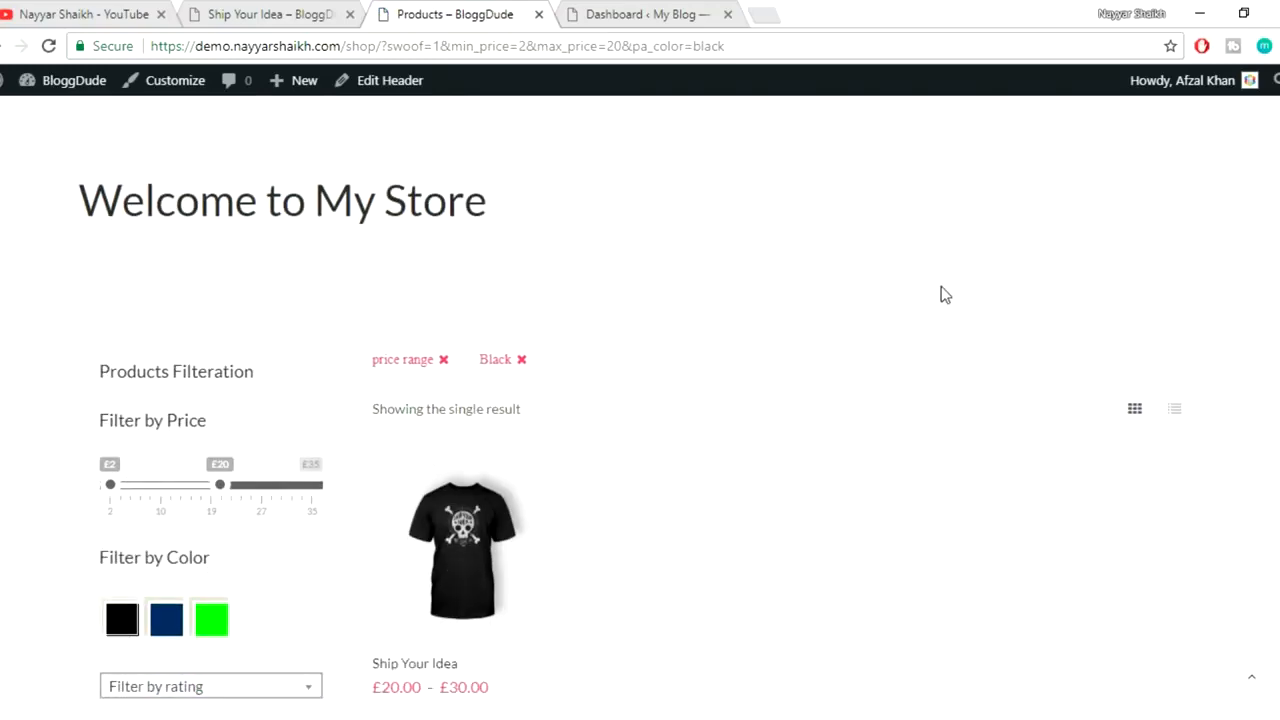
# - Add the size M filter to the shop's black products
pyautogui.scroll(-3, 877, 386)
pyautogui.scroll(-2, 703, 289)
pyautogui.click(247, 264)
pyautogui.click(249, 265)
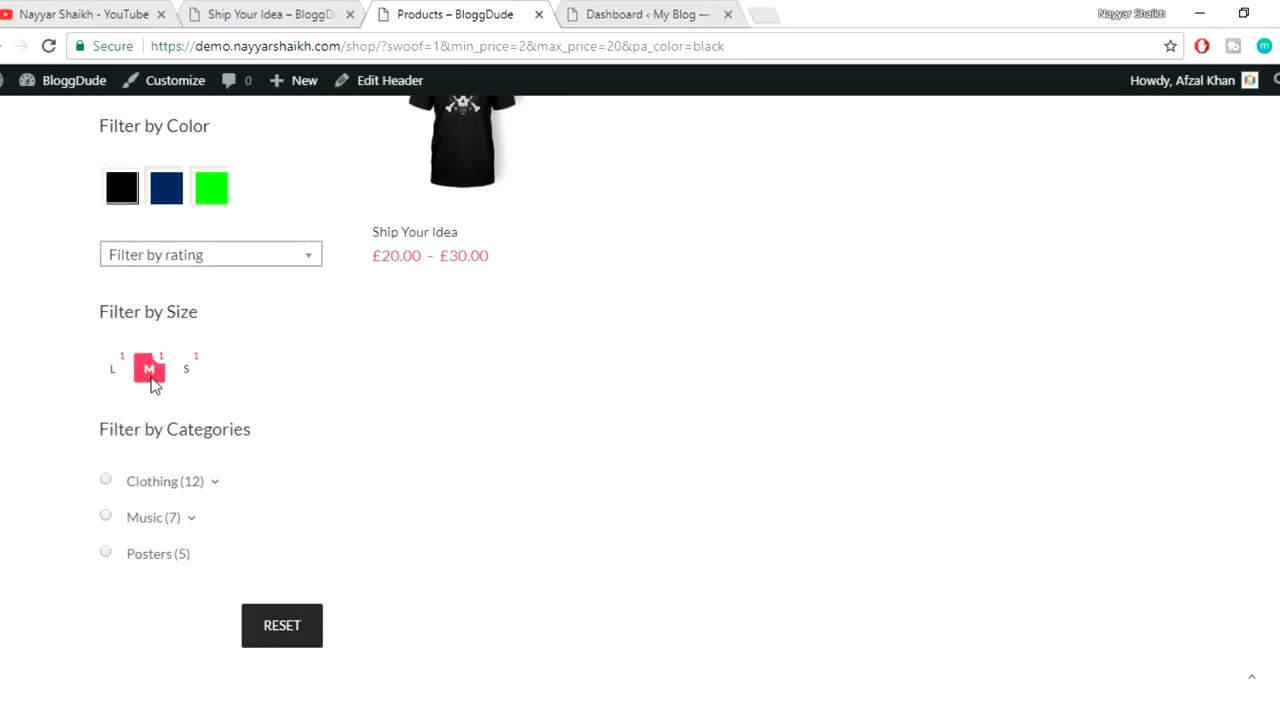
pyautogui.click(150, 372)
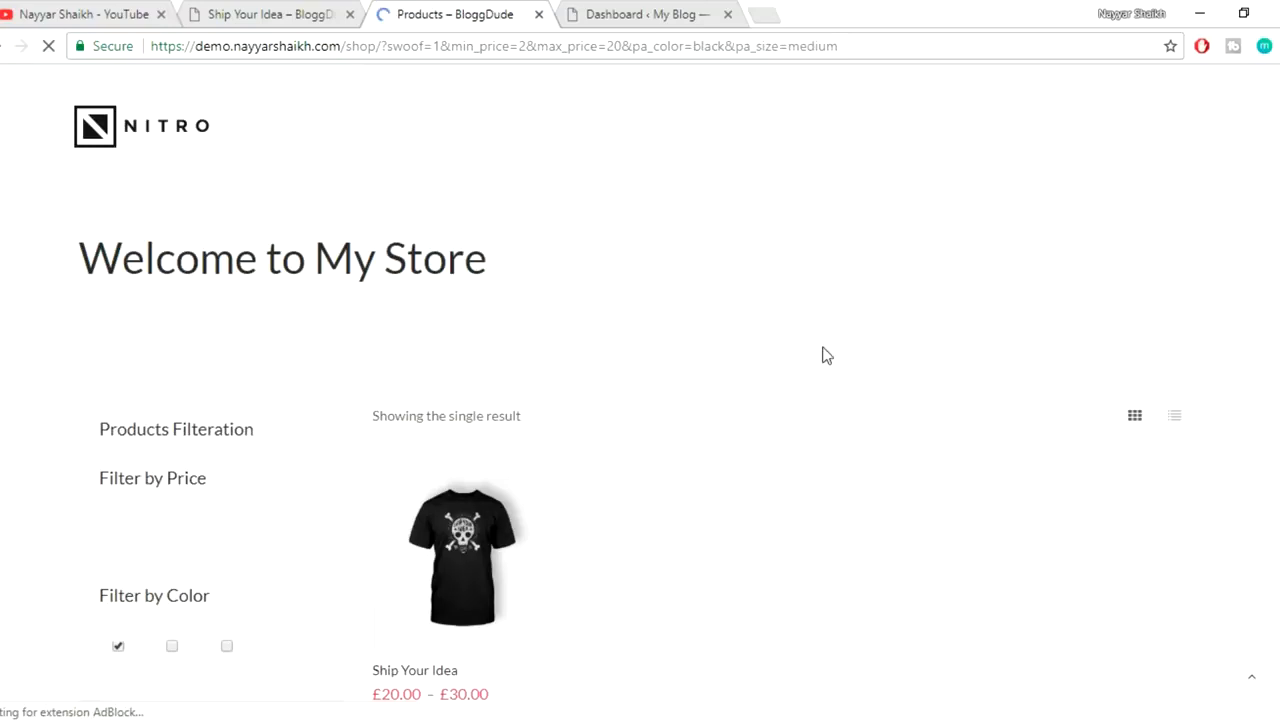
# - Check the filtered listing and remove the price range filter from the shop page
pyautogui.scroll(-5, 607, 476)
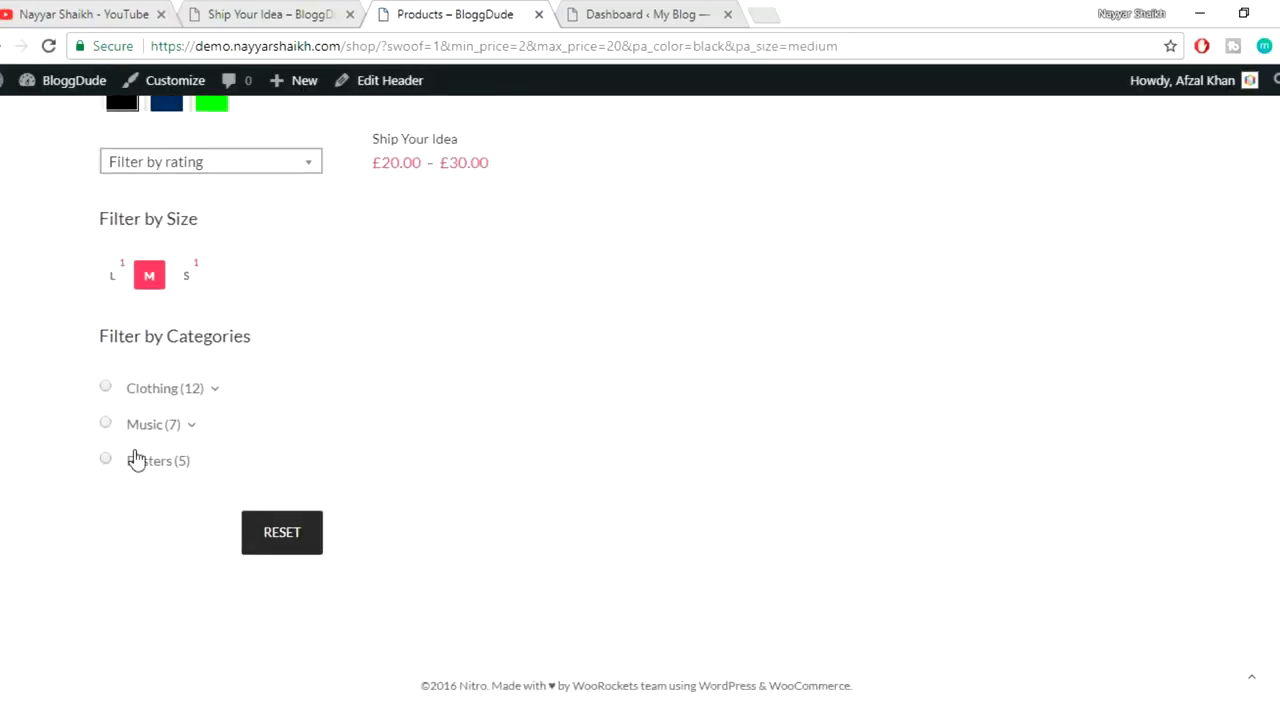
pyautogui.scroll(5, 897, 470)
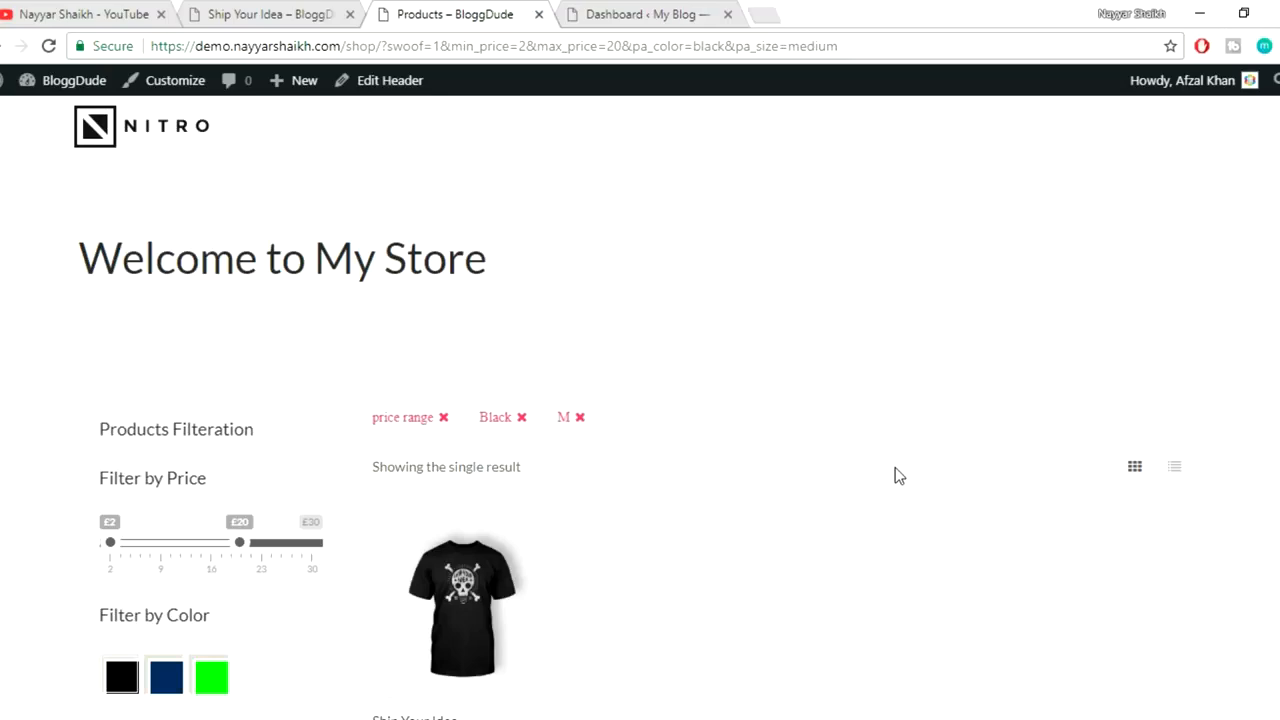
pyautogui.click(655, 13)
pyautogui.click(470, 14)
pyautogui.click(441, 419)
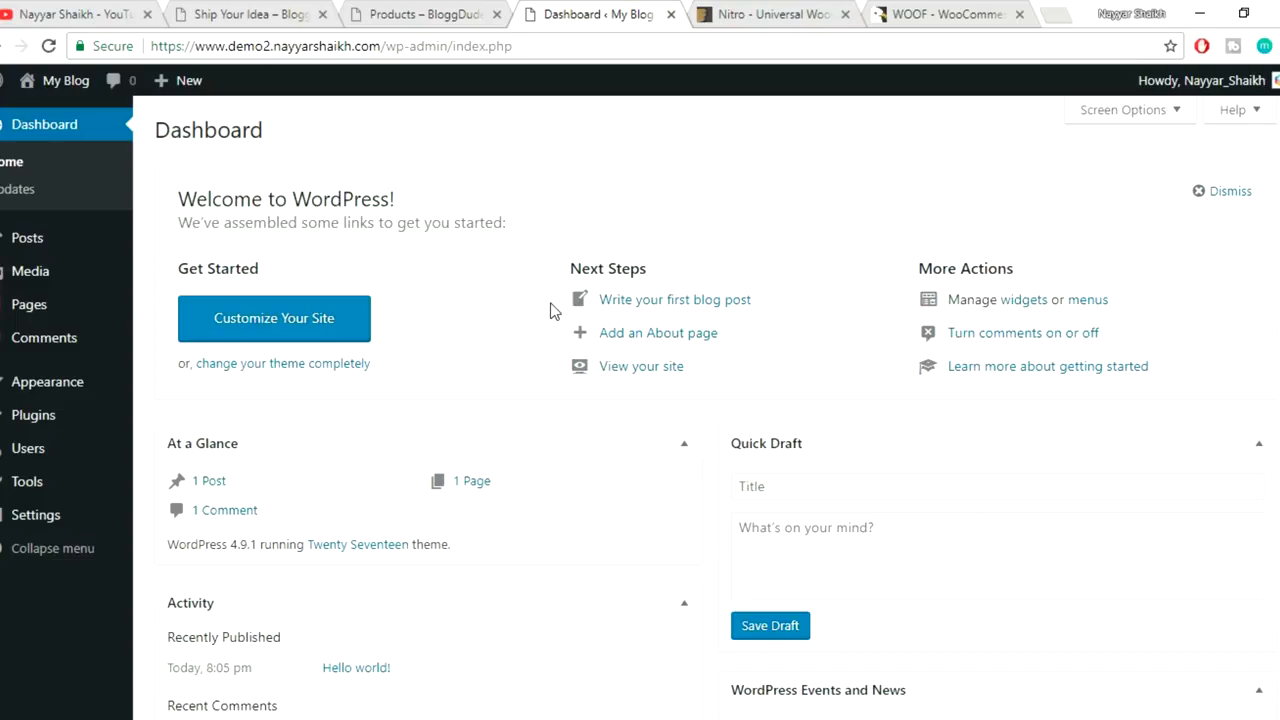
# - Revisit the product and shop pages and bring up the WOOF - WooCommerce Products Filter page on CodeCanyon
pyautogui.click(245, 10)
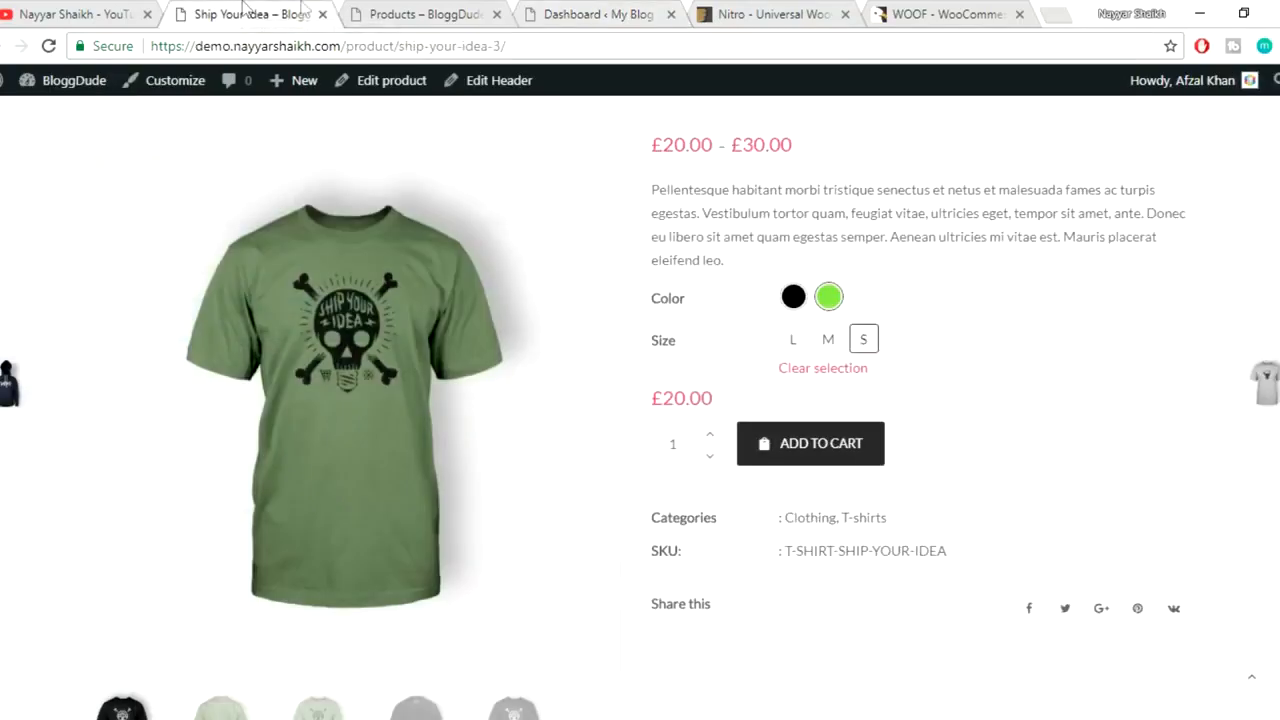
pyautogui.click(458, 10)
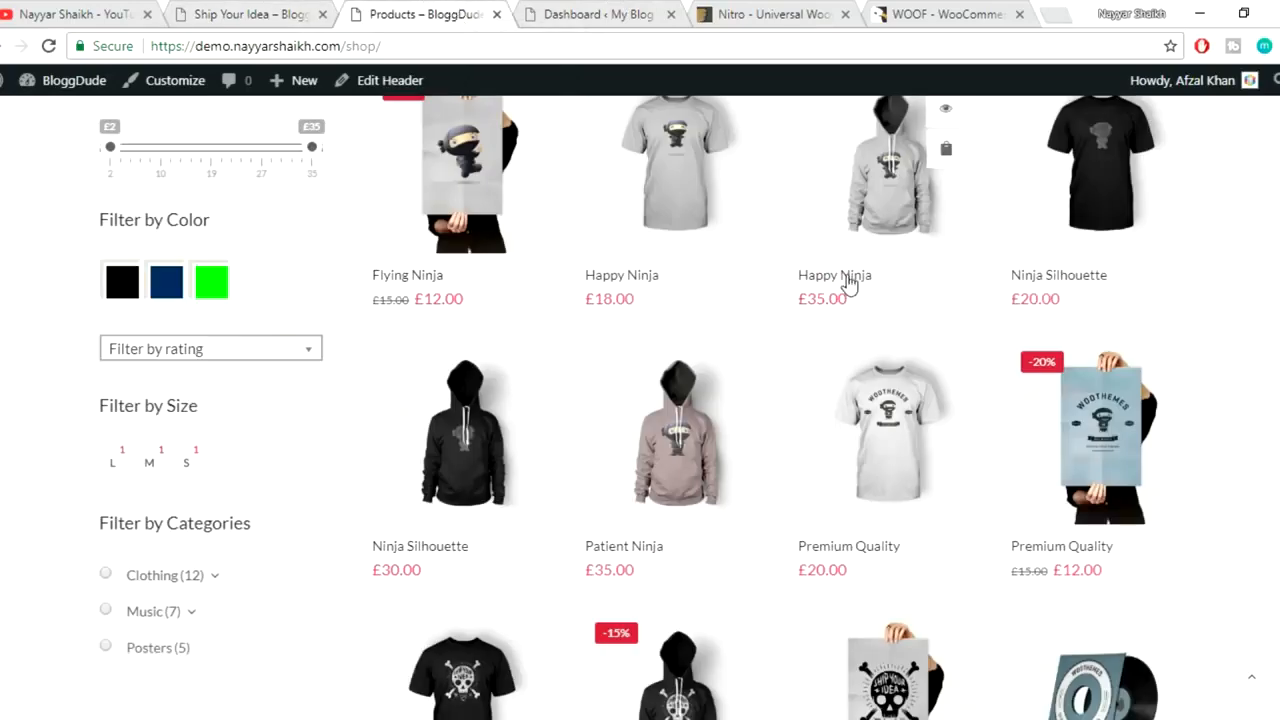
pyautogui.click(935, 10)
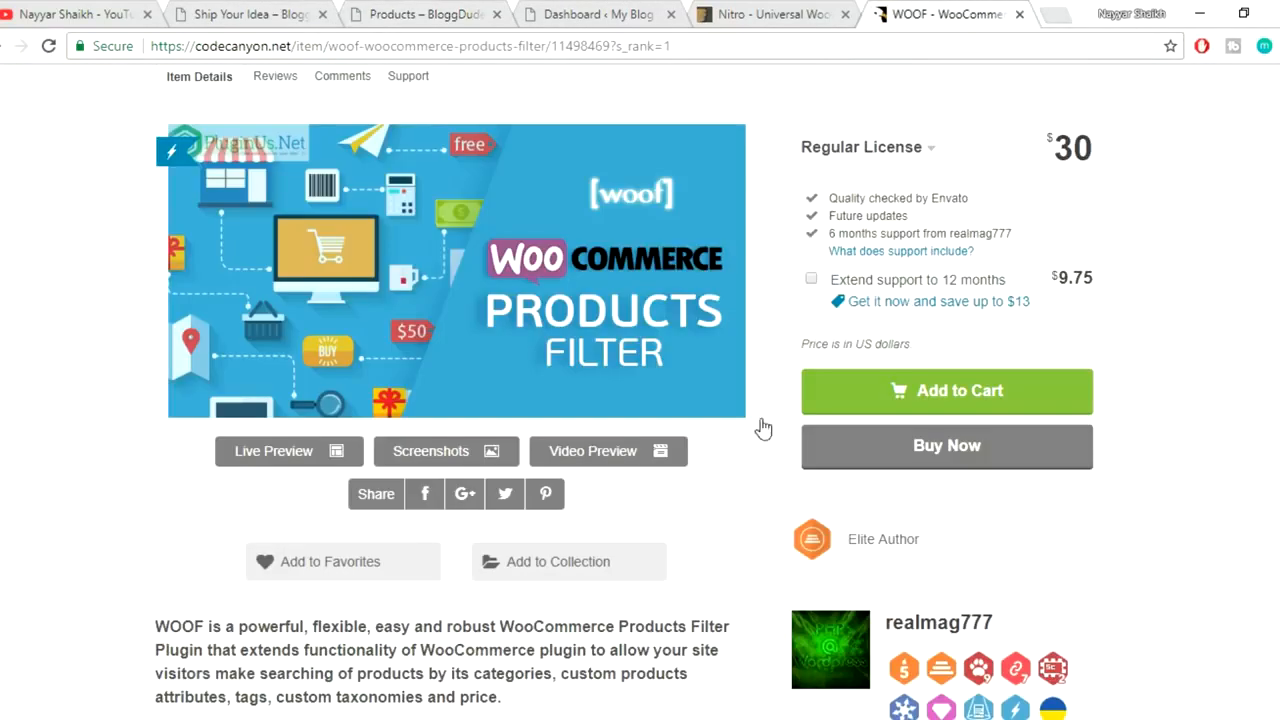
pyautogui.scroll(2, 690, 510)
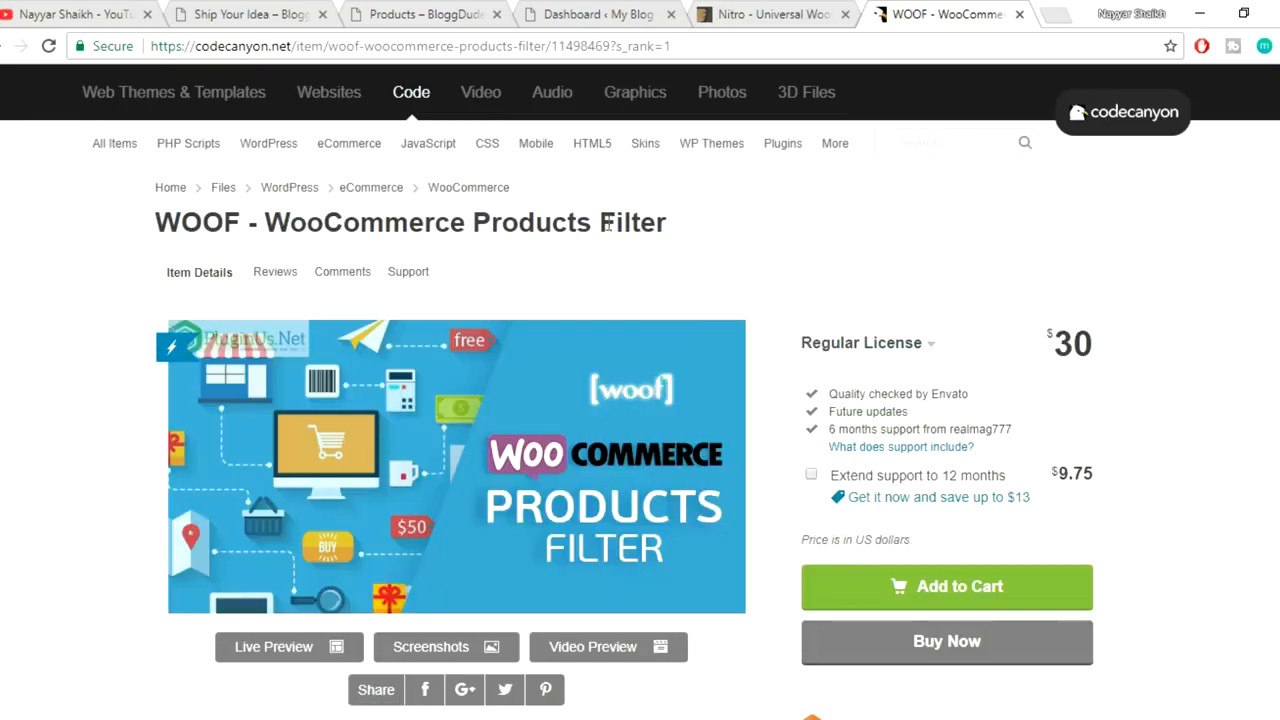
# - Examine the WOOF plugin's description, item rating, number of sales and Regular License price
pyautogui.scroll(-8, 640, 400)
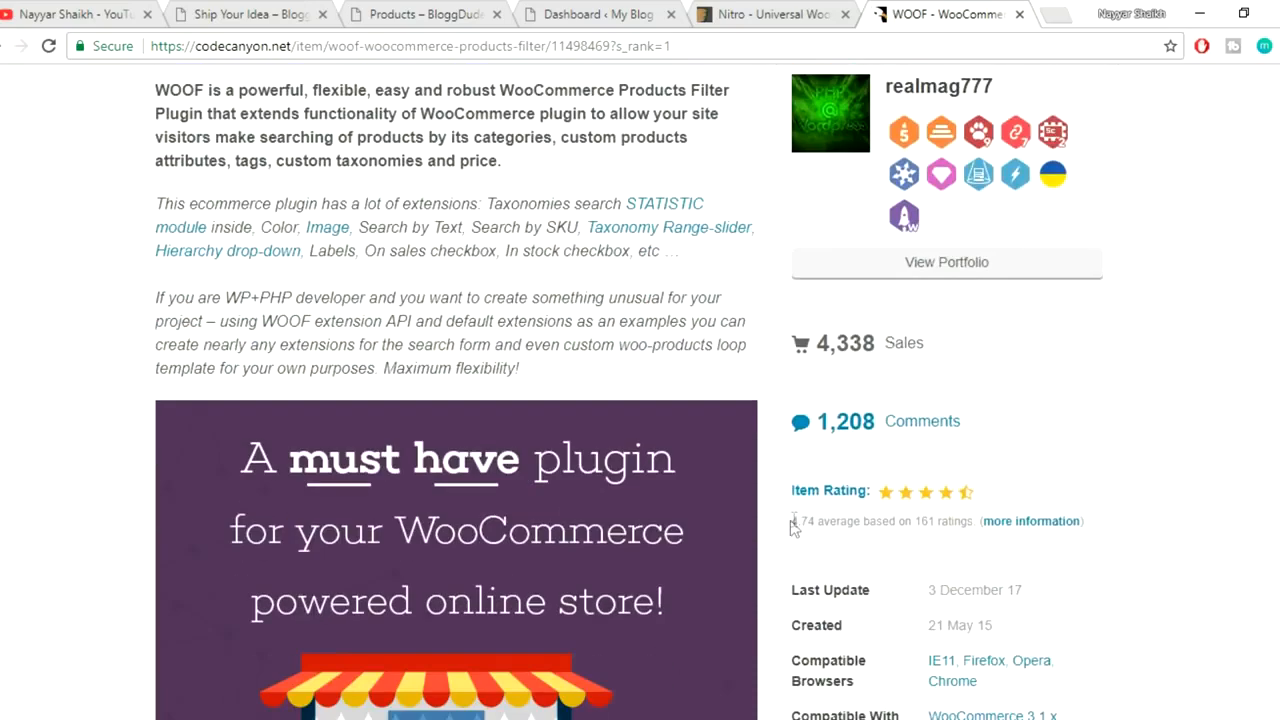
pyautogui.moveTo(790, 521); pyautogui.dragTo(811, 520)
pyautogui.moveTo(821, 344); pyautogui.dragTo(879, 344)
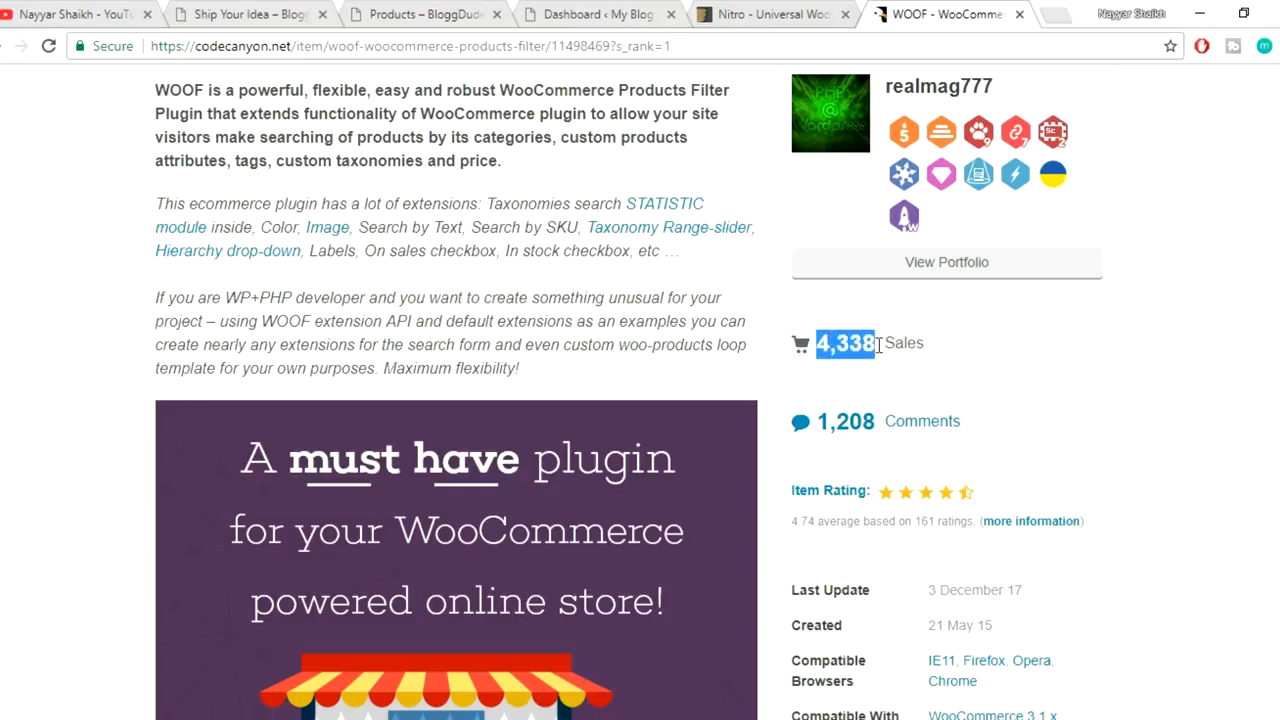
pyautogui.scroll(6, 1150, 468)
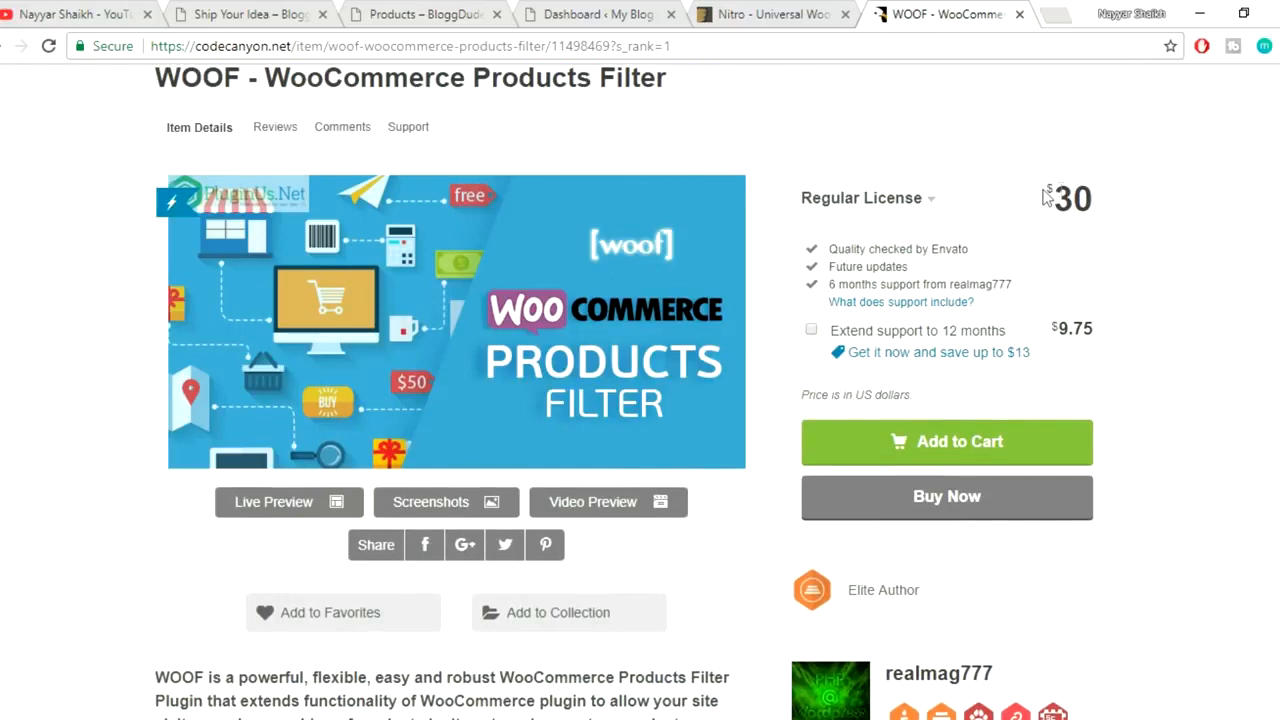
pyautogui.moveTo(1043, 196); pyautogui.dragTo(1111, 193)
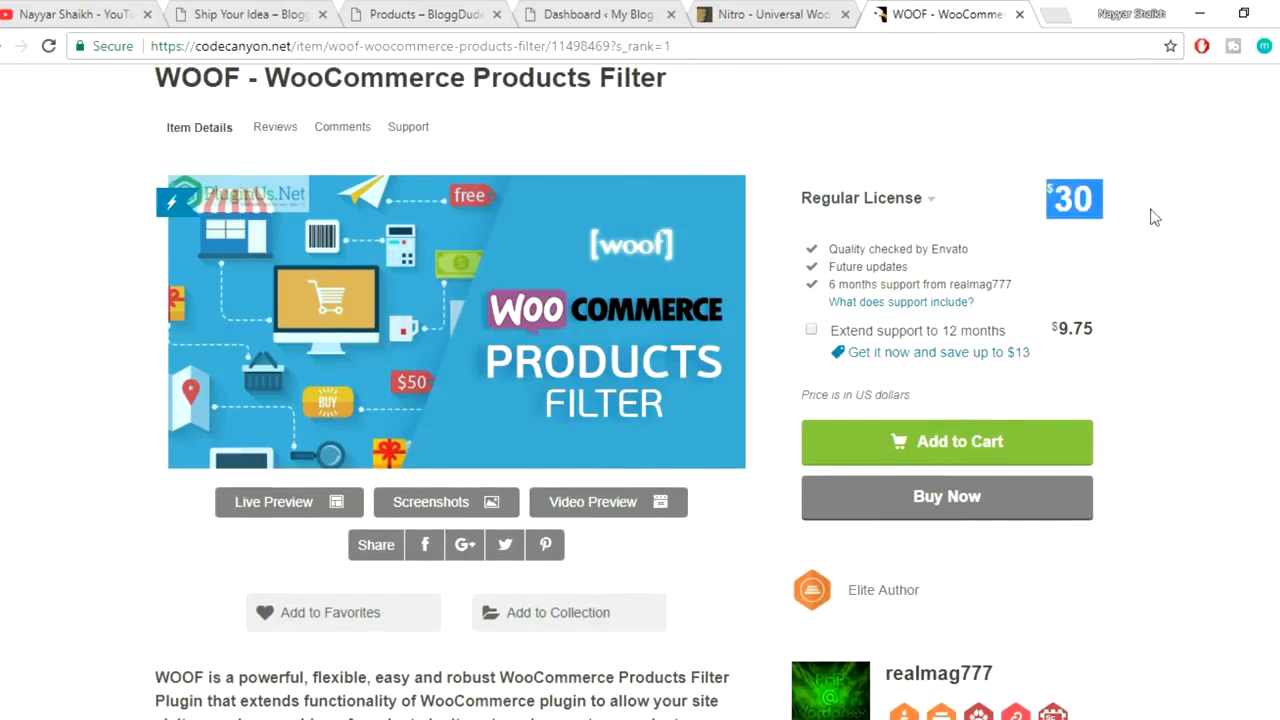
pyautogui.click(1188, 233)
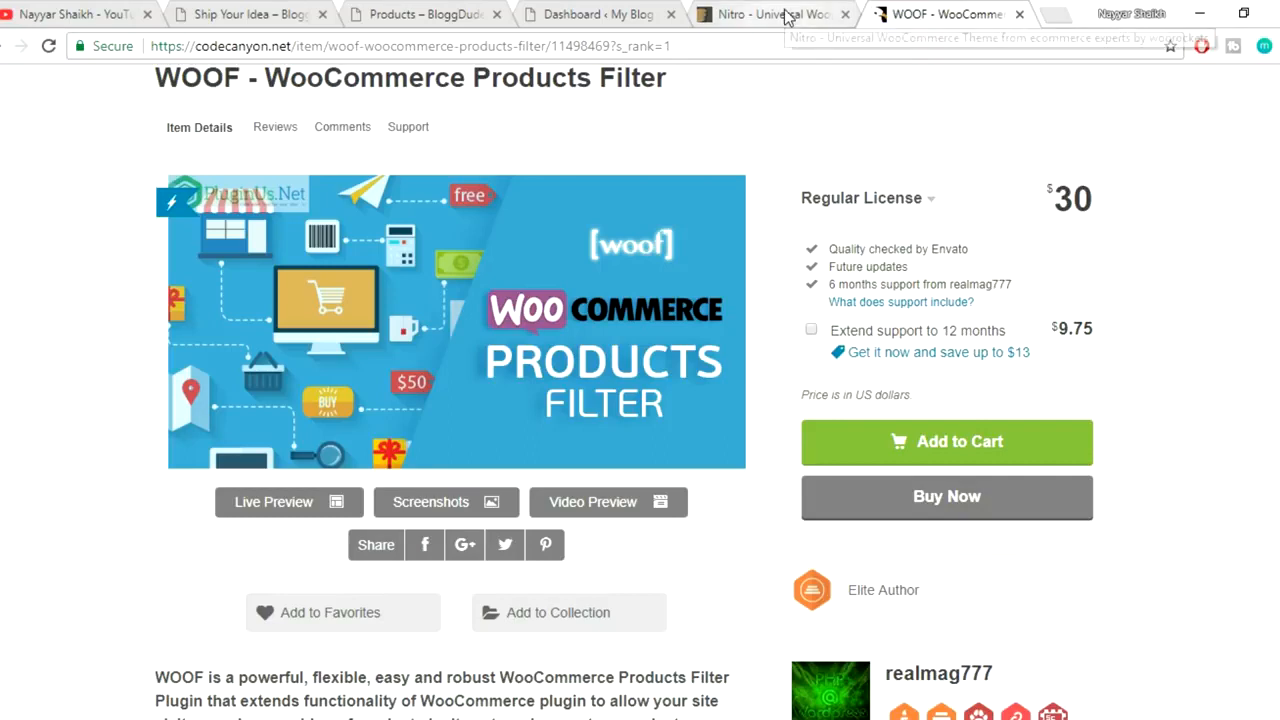
# - Enter the bloggdude.com/ni address in a new browser tab and examine the Nitro WooCommerce theme's title on ThemeForest
pyautogui.click(1060, 13)
pyautogui.write('bloggdude.com')
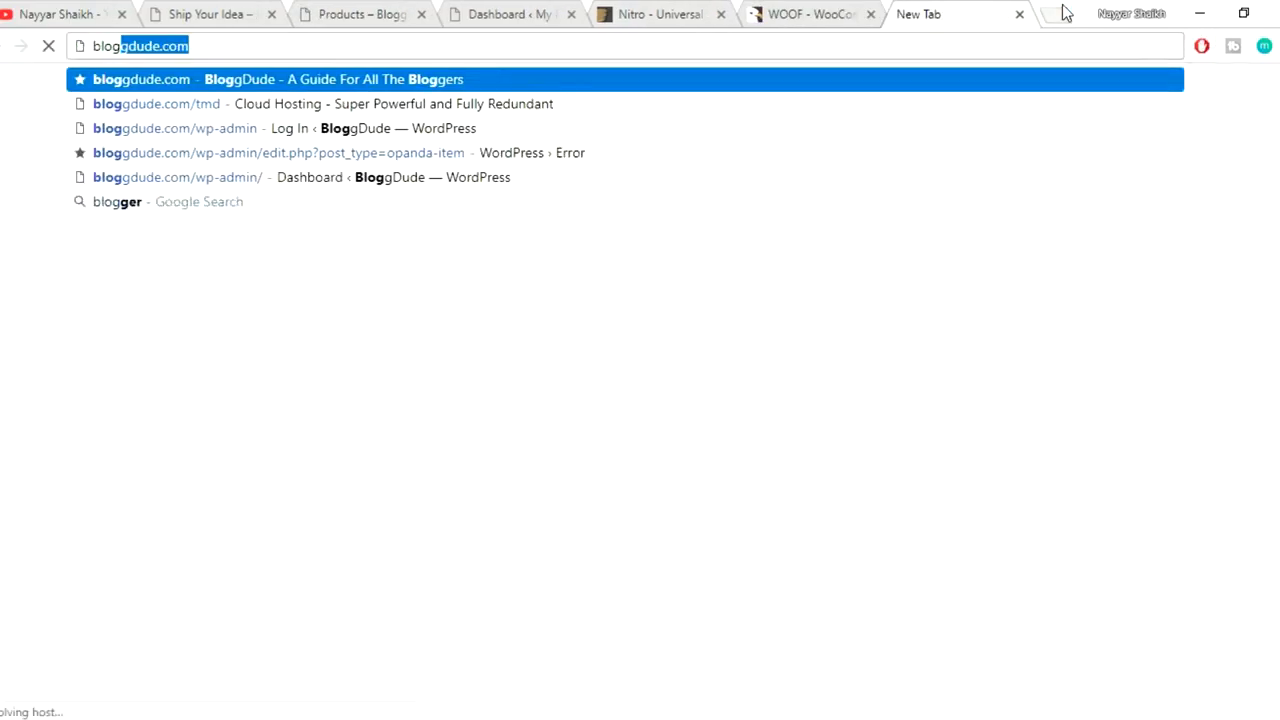
pyautogui.press('Right')
pyautogui.write('/ni')
pyautogui.press('Return')
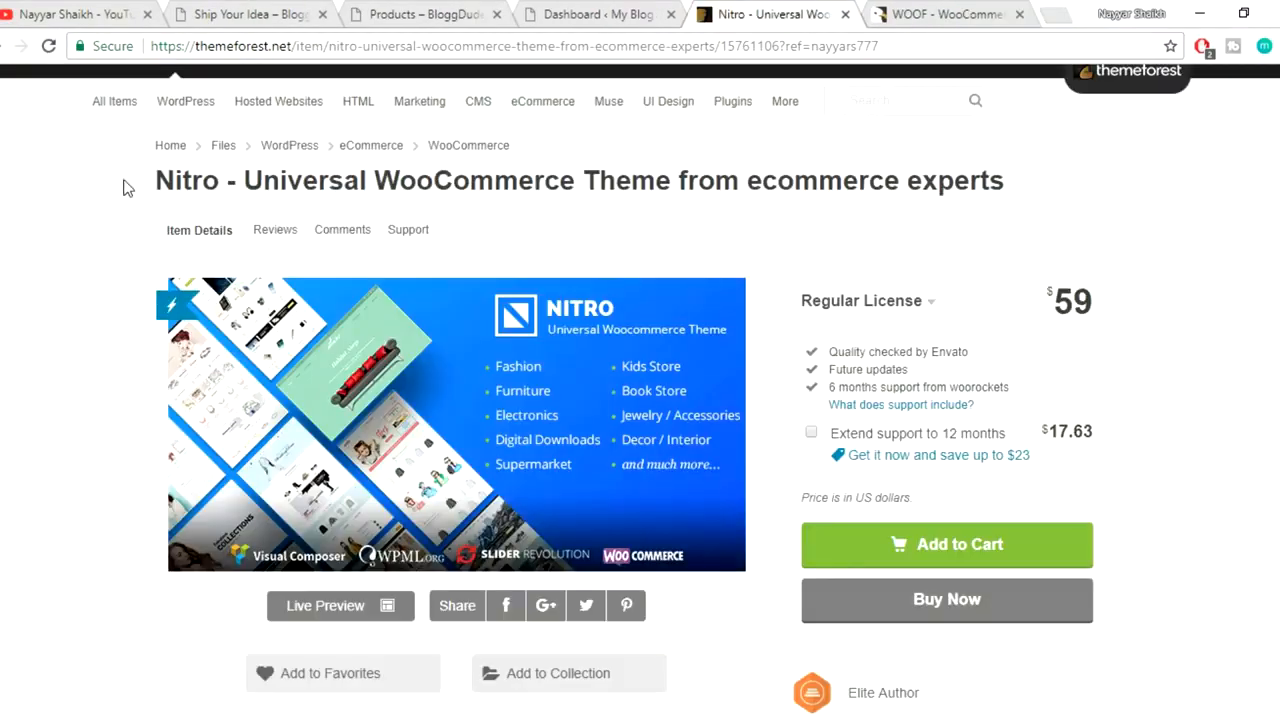
pyautogui.moveTo(150, 180); pyautogui.dragTo(307, 177)
pyautogui.click(307, 177)
# - Return to the YouTube channel page and browse its popular uploads
pyautogui.click(100, 14)
pyautogui.scroll(-3, 557, 286)
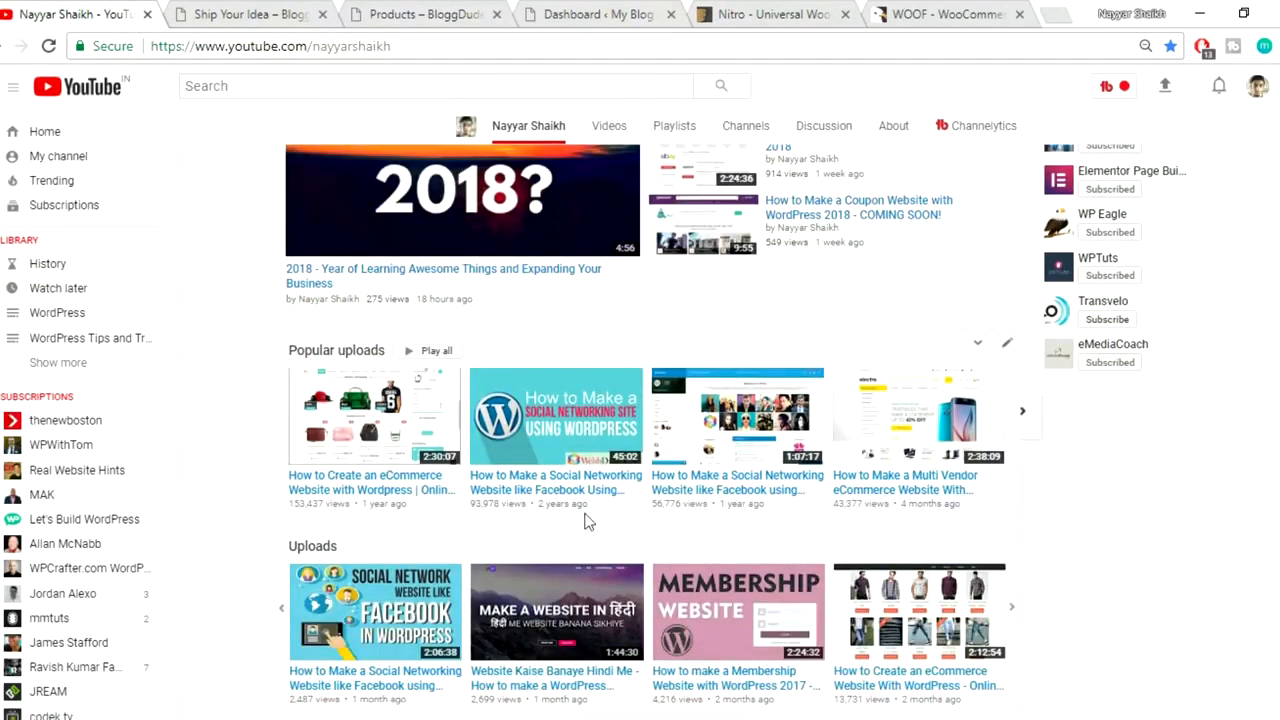
pyautogui.click(1019, 430)
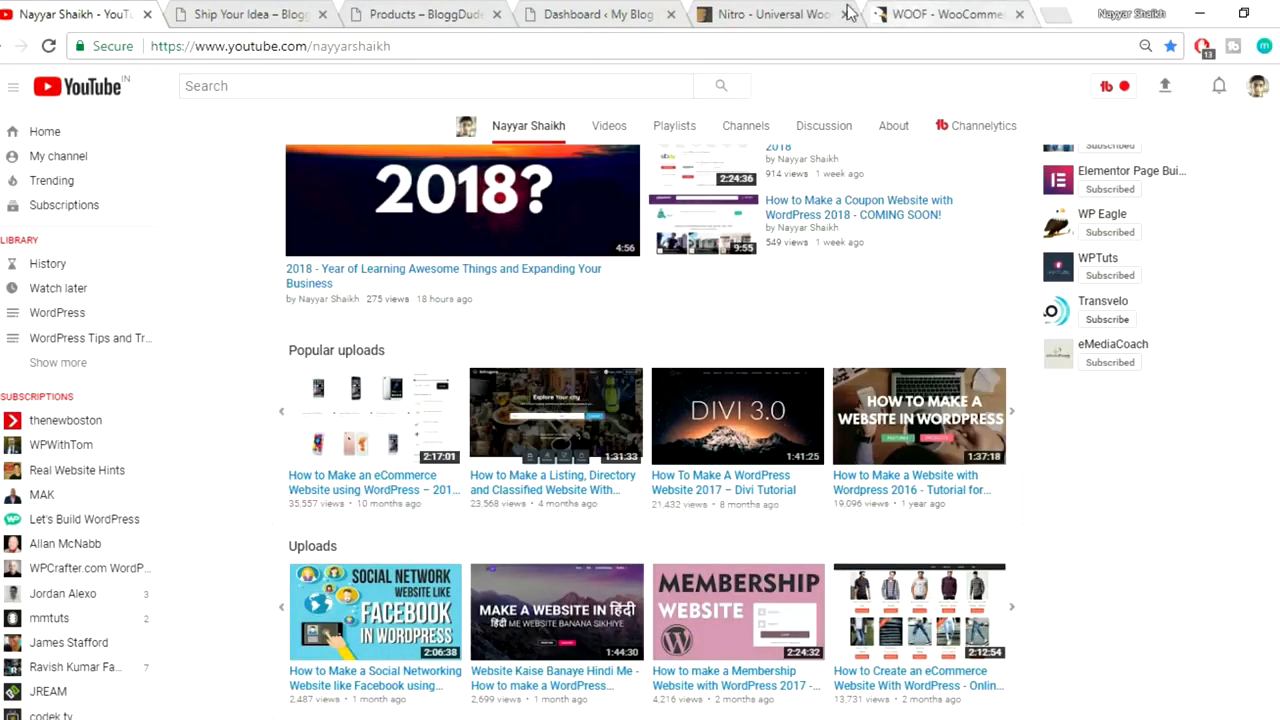
# - Revisit the Nitro and WOOF item pages and examine the premium plugins bundled with the Nitro theme and their prices
pyautogui.click(760, 14)
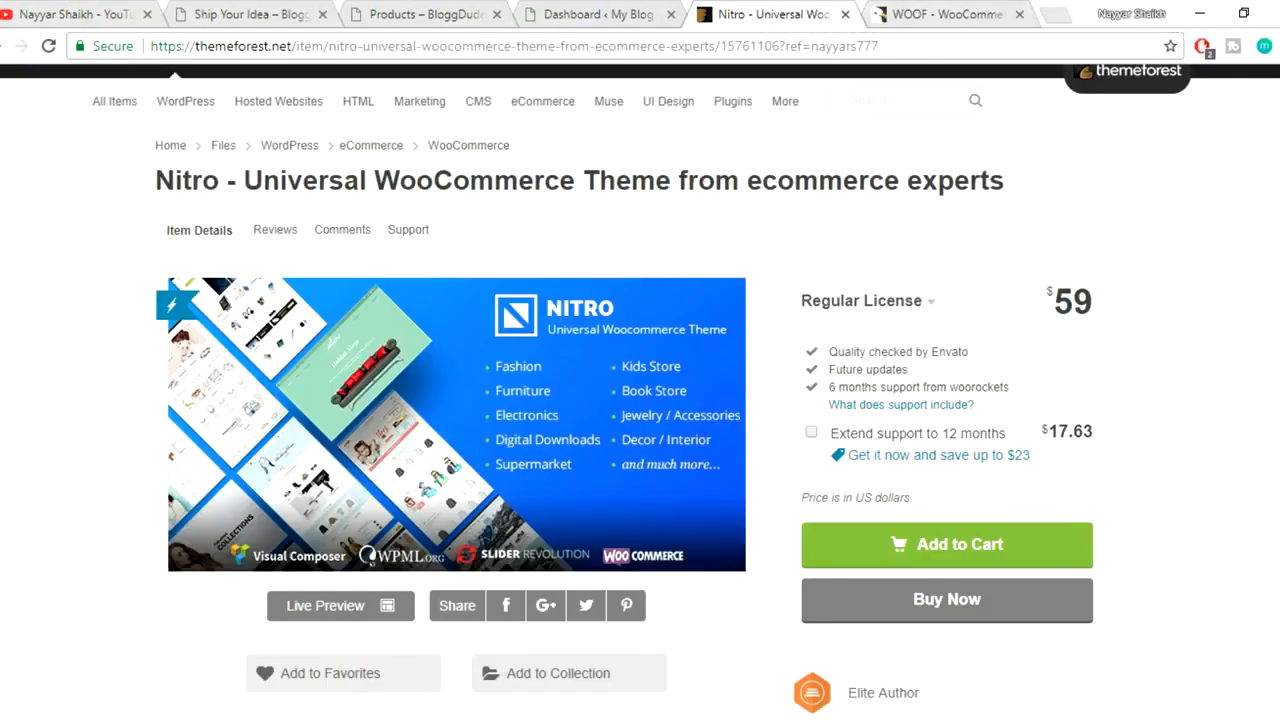
pyautogui.click(970, 16)
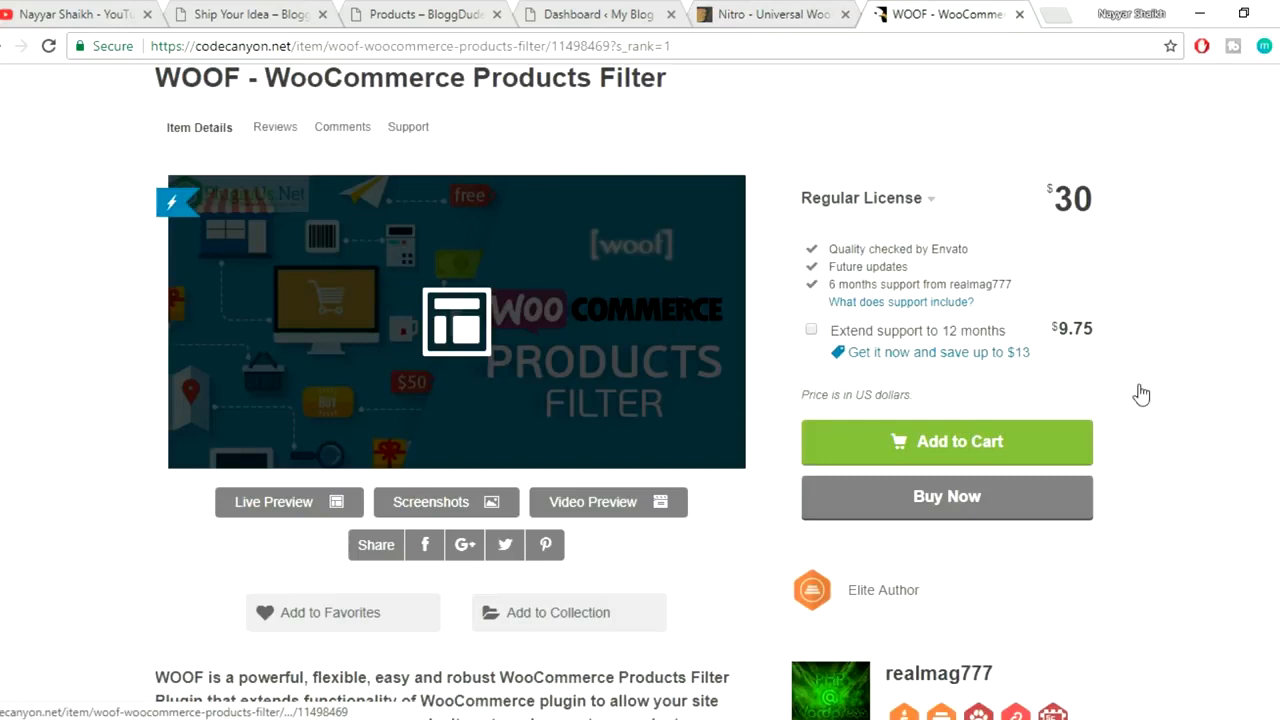
pyautogui.click(795, 12)
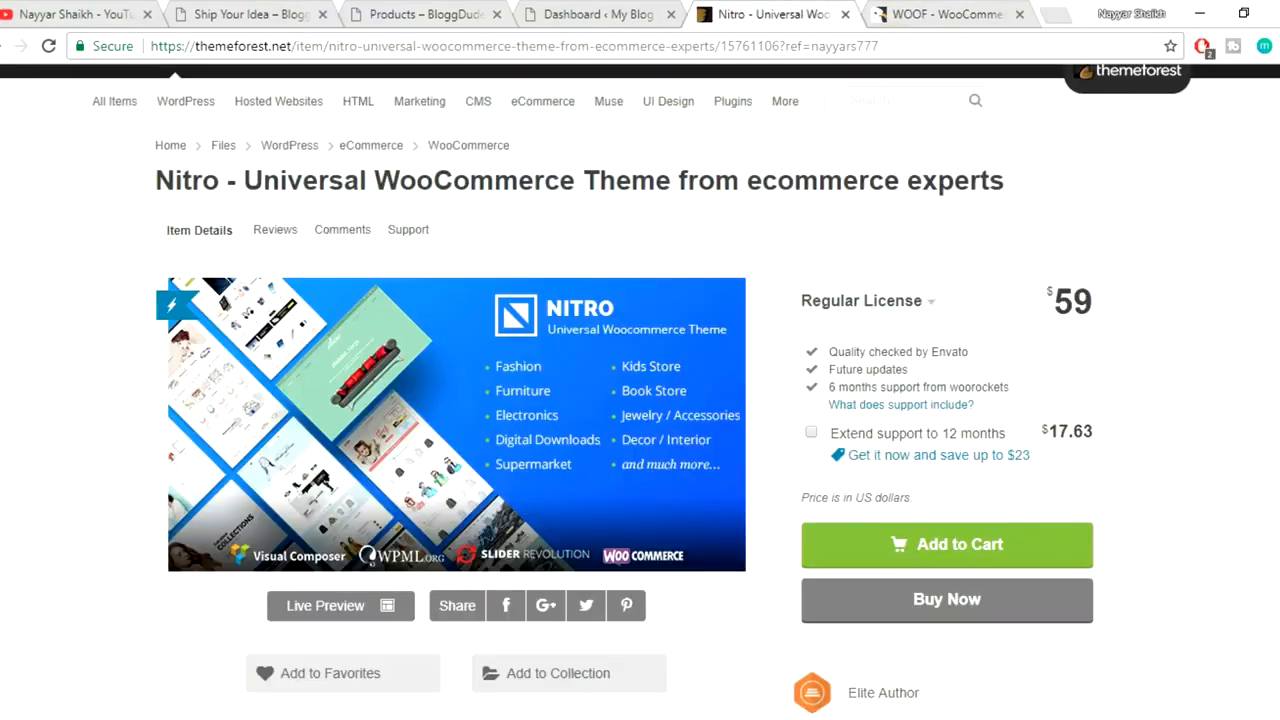
pyautogui.scroll(-15, 640, 390)
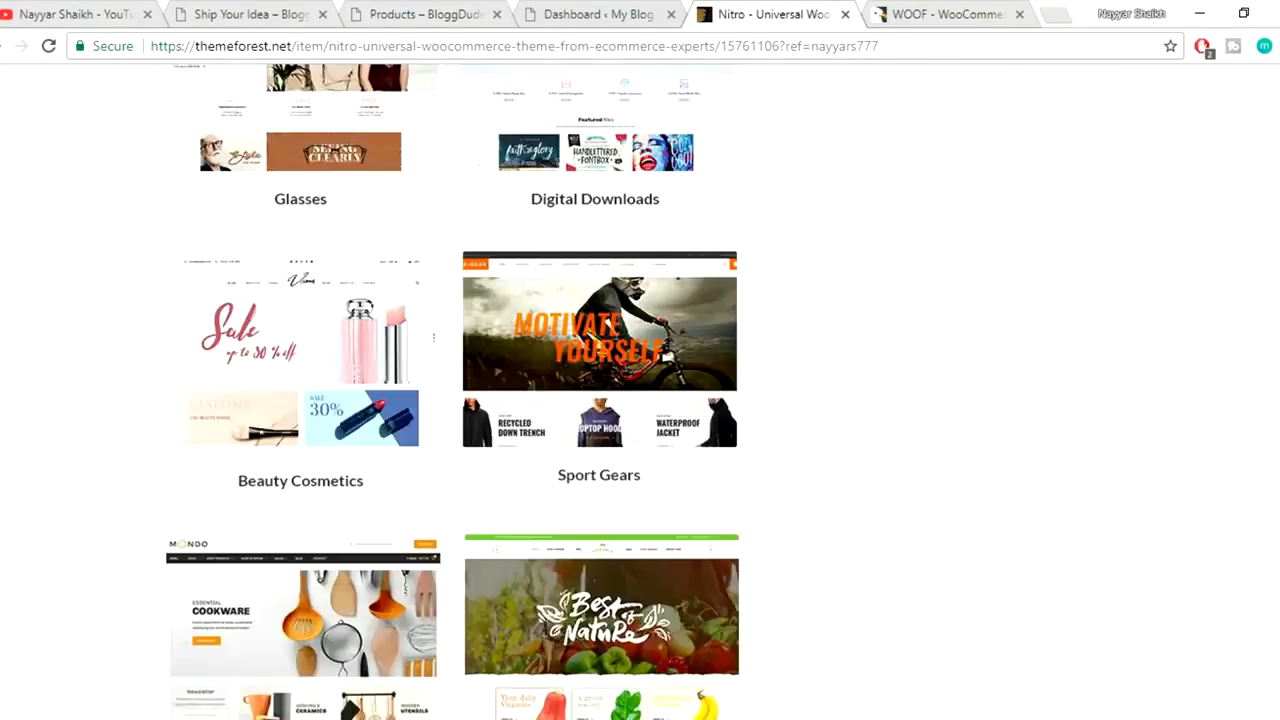
pyautogui.scroll(-15, 640, 390)
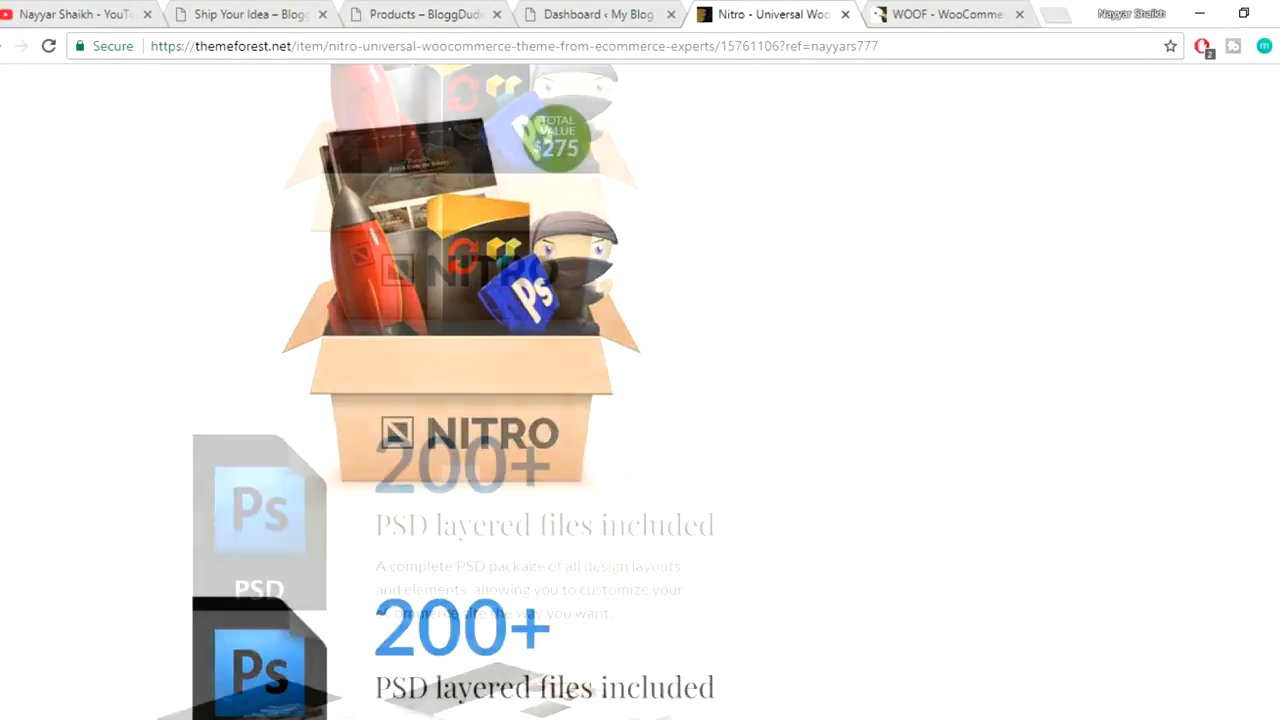
pyautogui.scroll(-6, 640, 390)
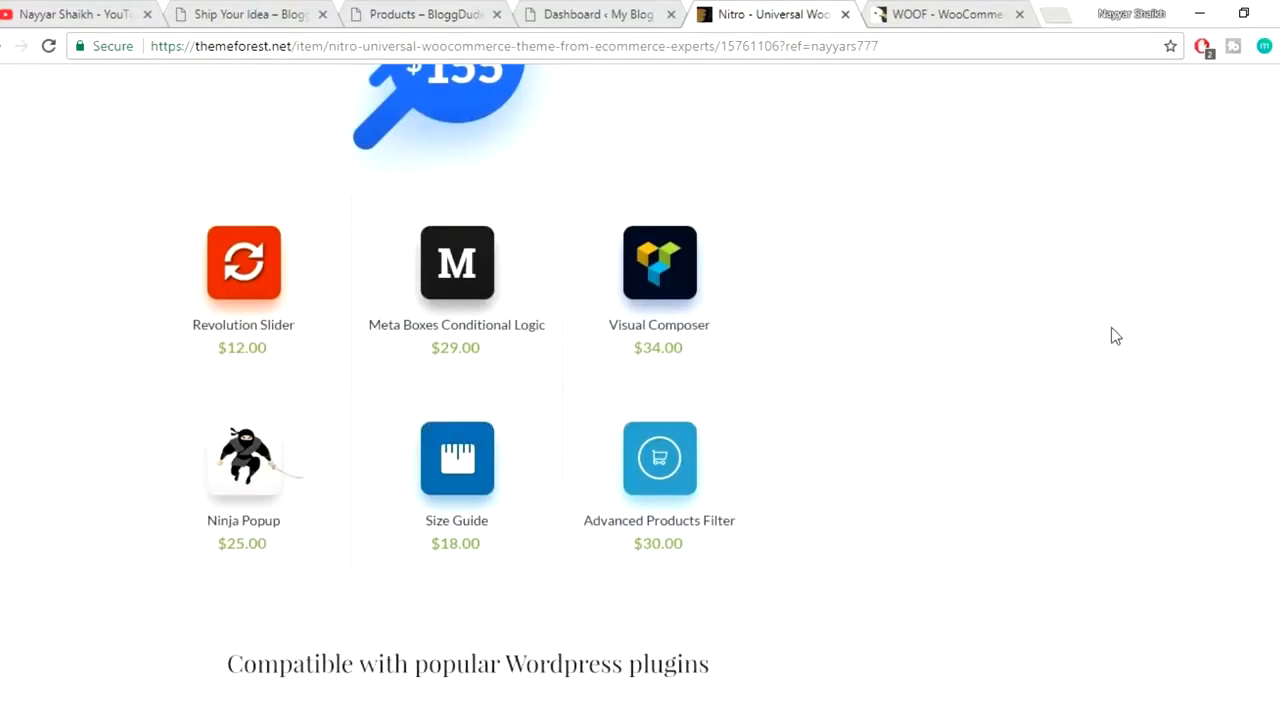
pyautogui.scroll(1, 1113, 333)
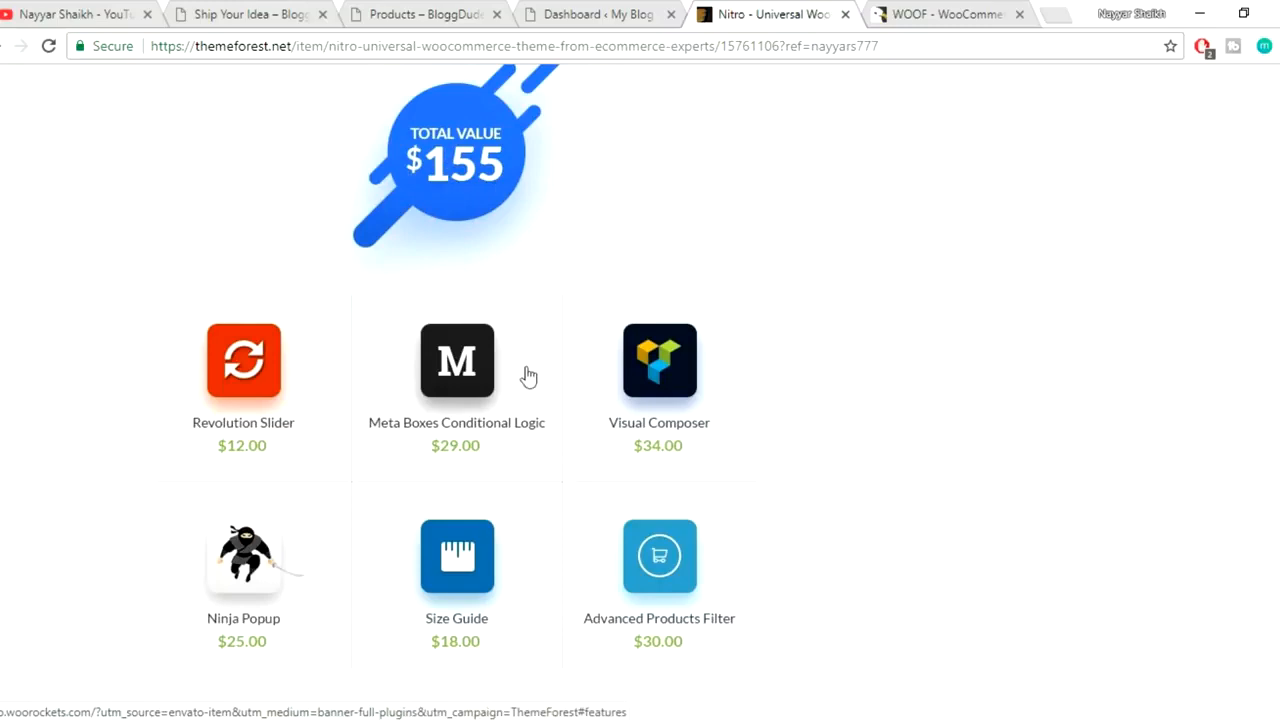
pyautogui.scroll(1, 785, 415)
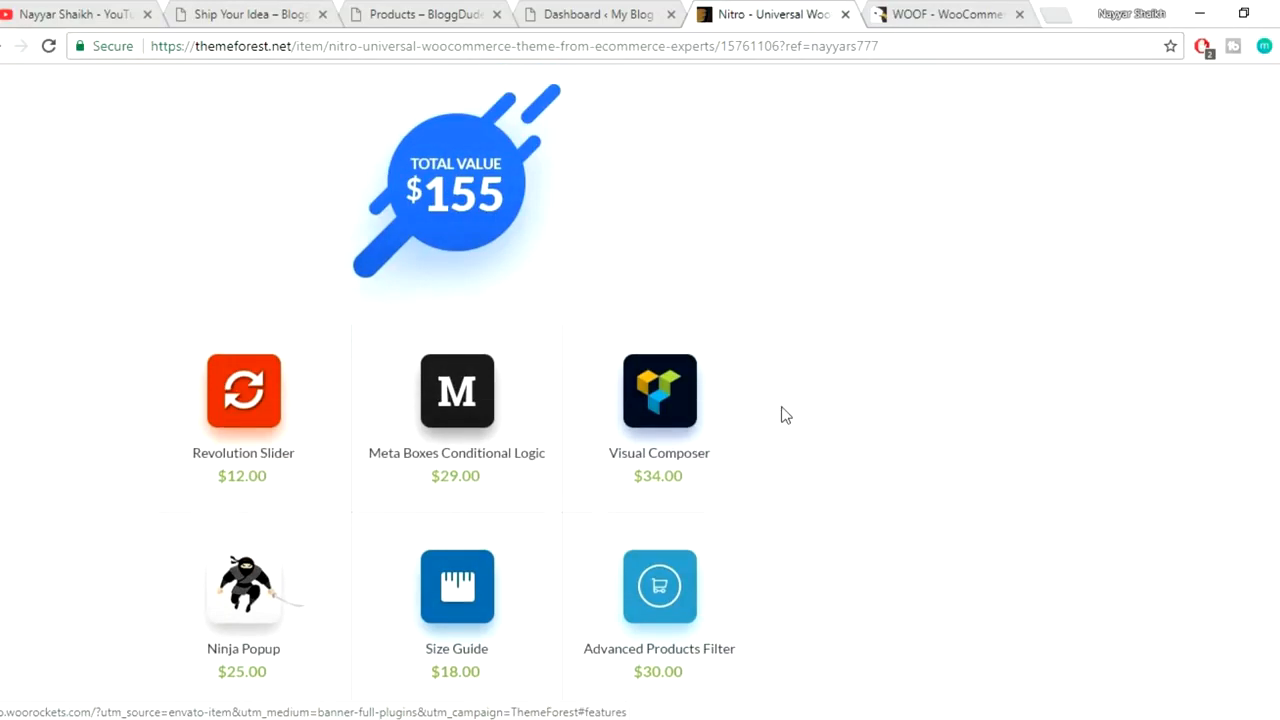
pyautogui.scroll(-1, 815, 585)
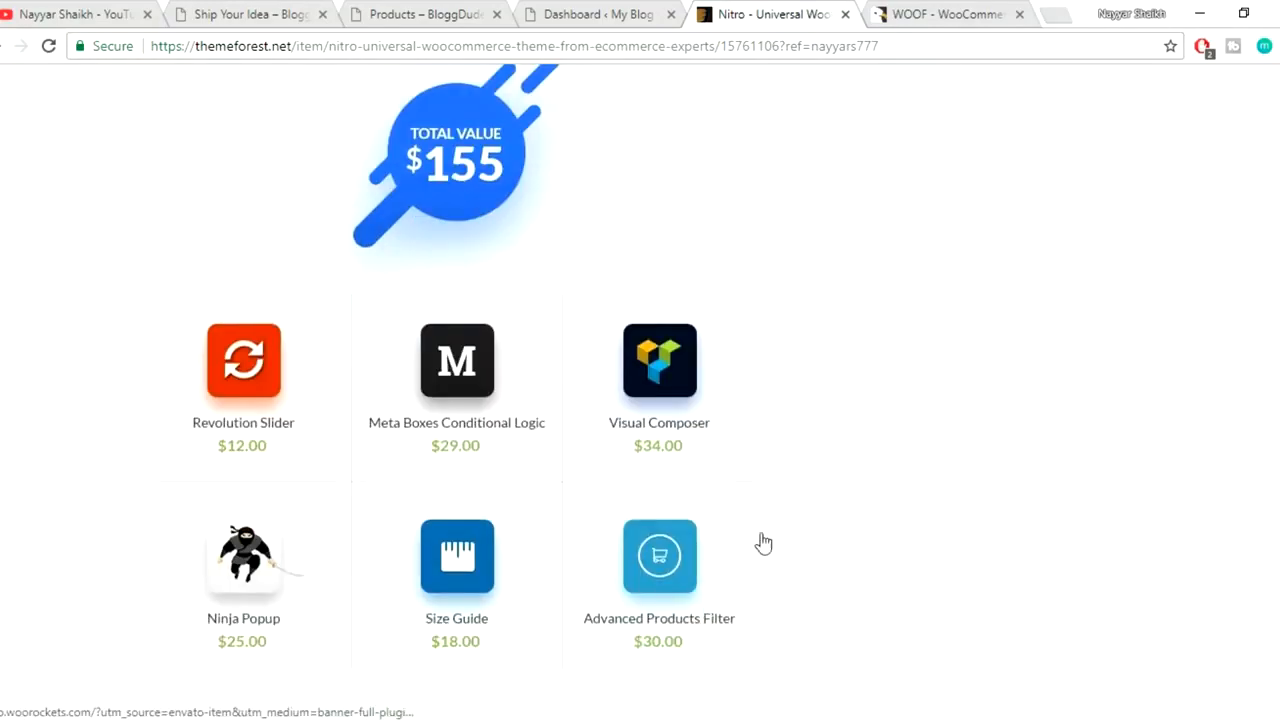
# - Compare the WOOF plugin page with the Advanced Products Filter entry among Nitro's bundled plugins
pyautogui.click(940, 14)
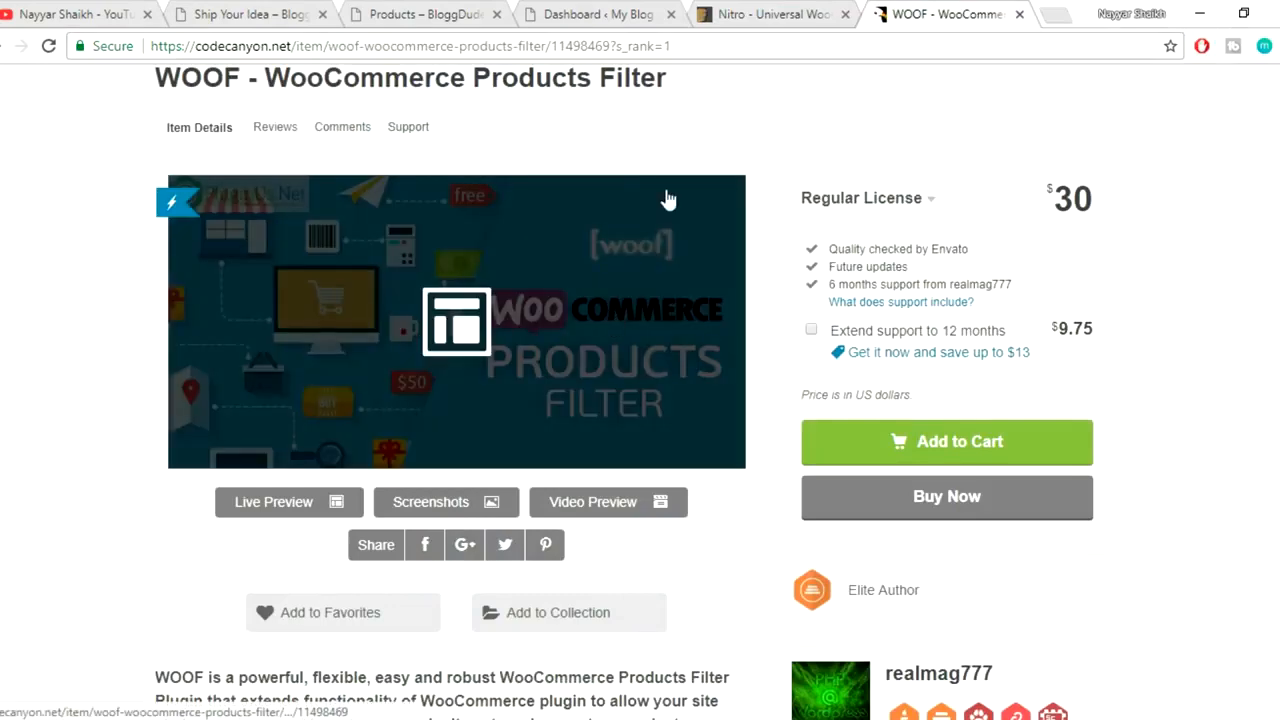
pyautogui.click(765, 14)
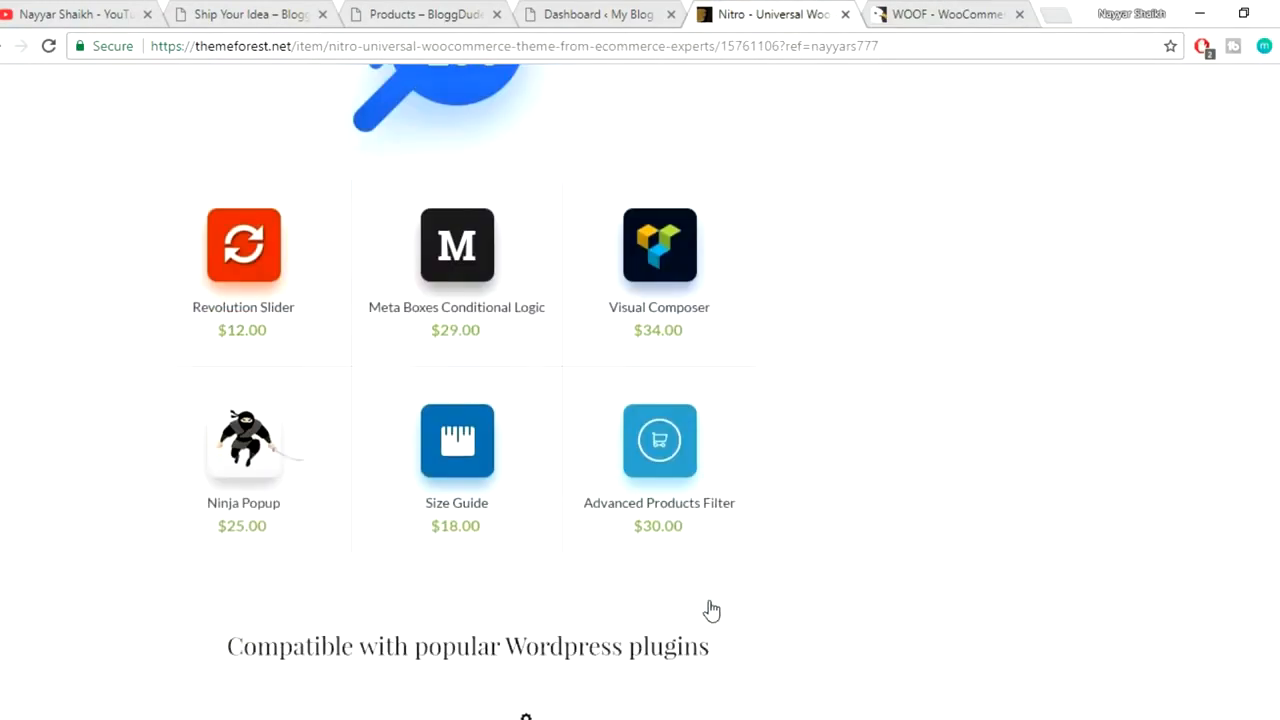
pyautogui.scroll(-1, 700, 590)
pyautogui.scroll(1, 790, 488)
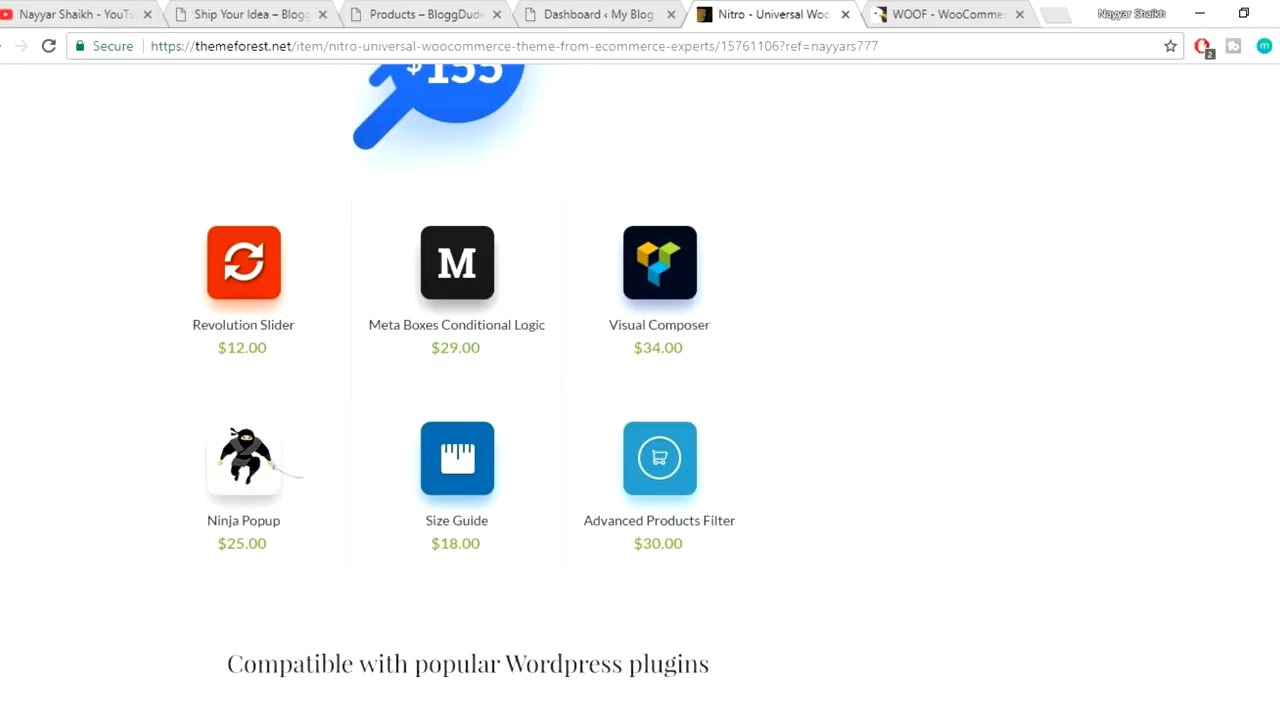
# - Compare the Regular License prices of the Nitro theme and the WOOF plugin
pyautogui.scroll(15, 640, 400)
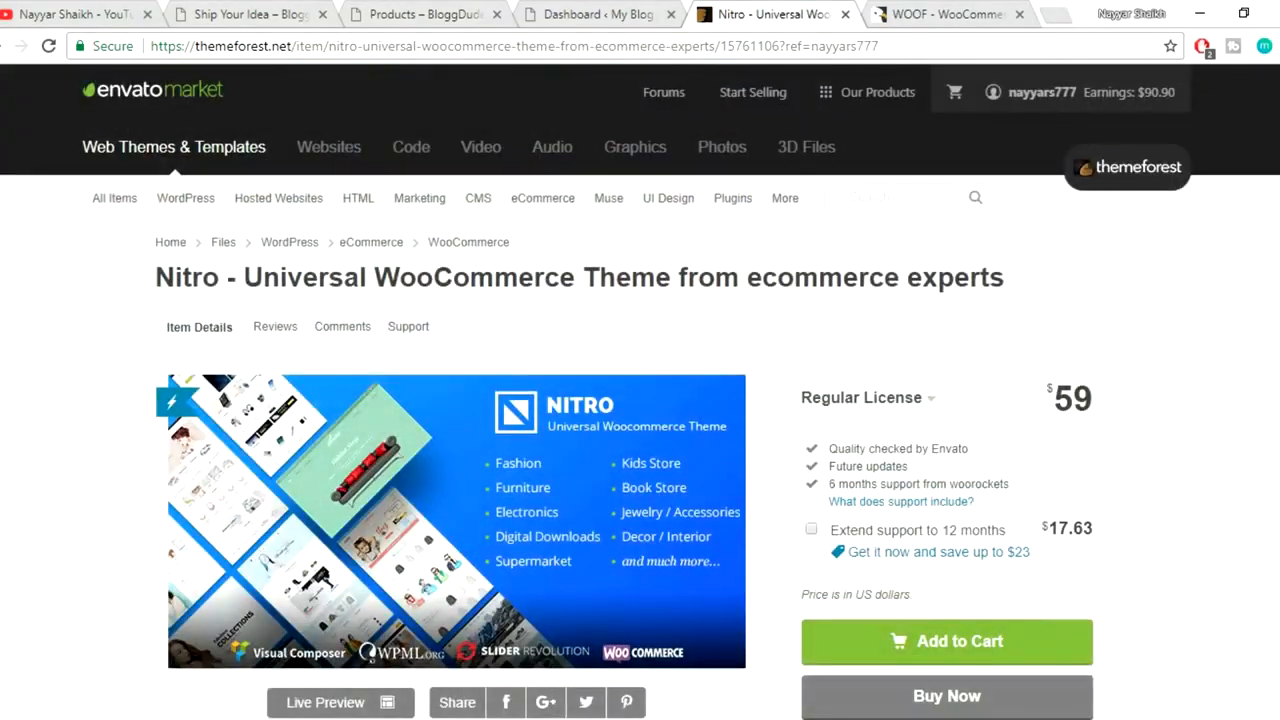
pyautogui.scroll(-6, 1200, 330)
pyautogui.scroll(4, 1200, 325)
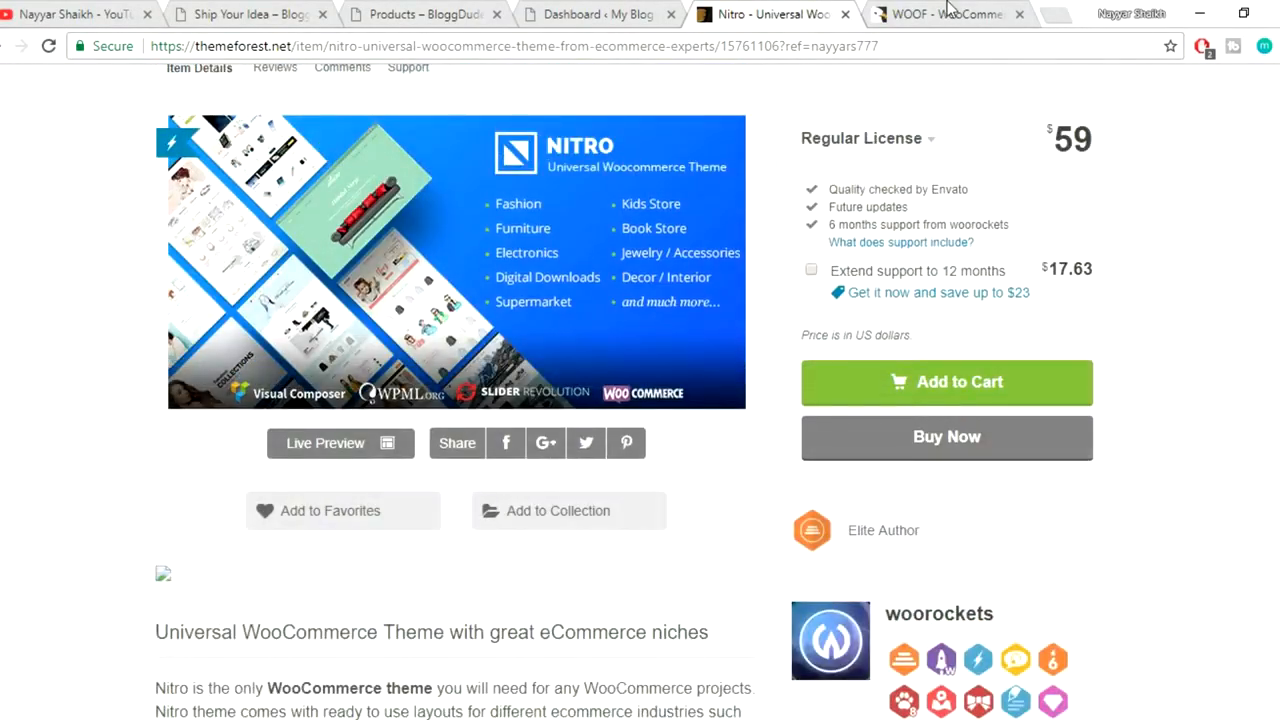
pyautogui.click(948, 12)
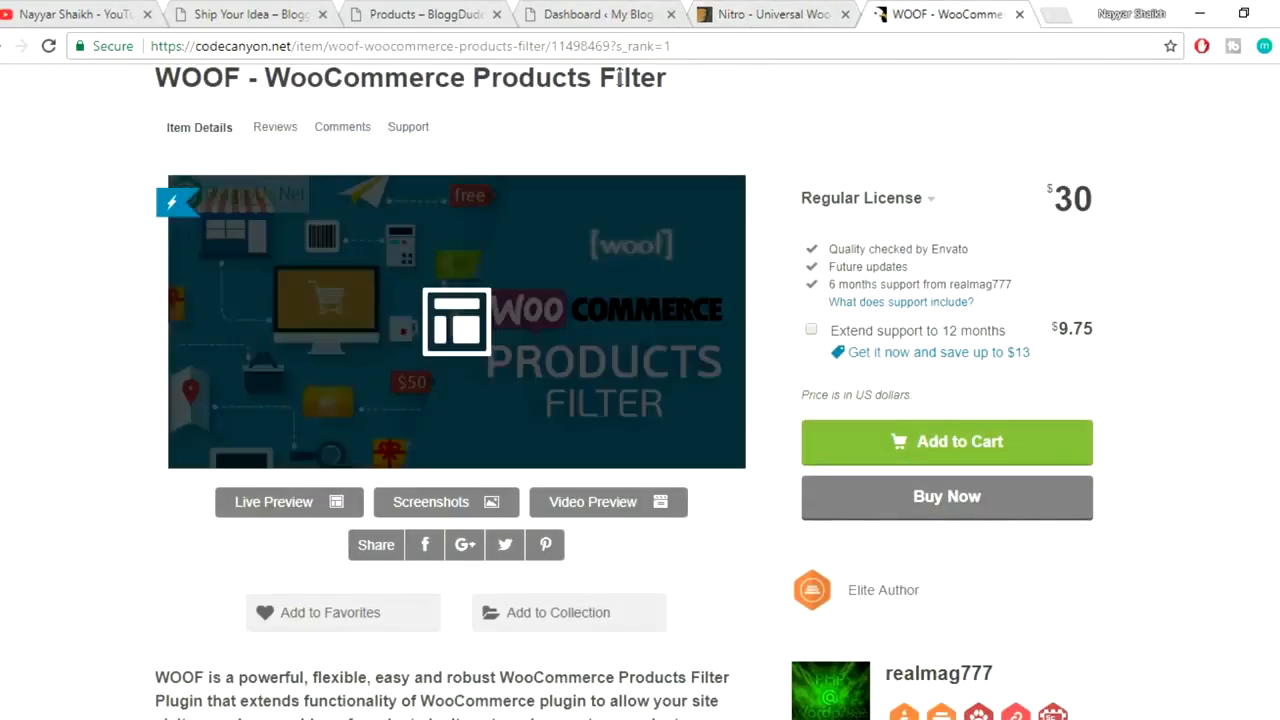
pyautogui.moveTo(1043, 205); pyautogui.dragTo(1100, 200)
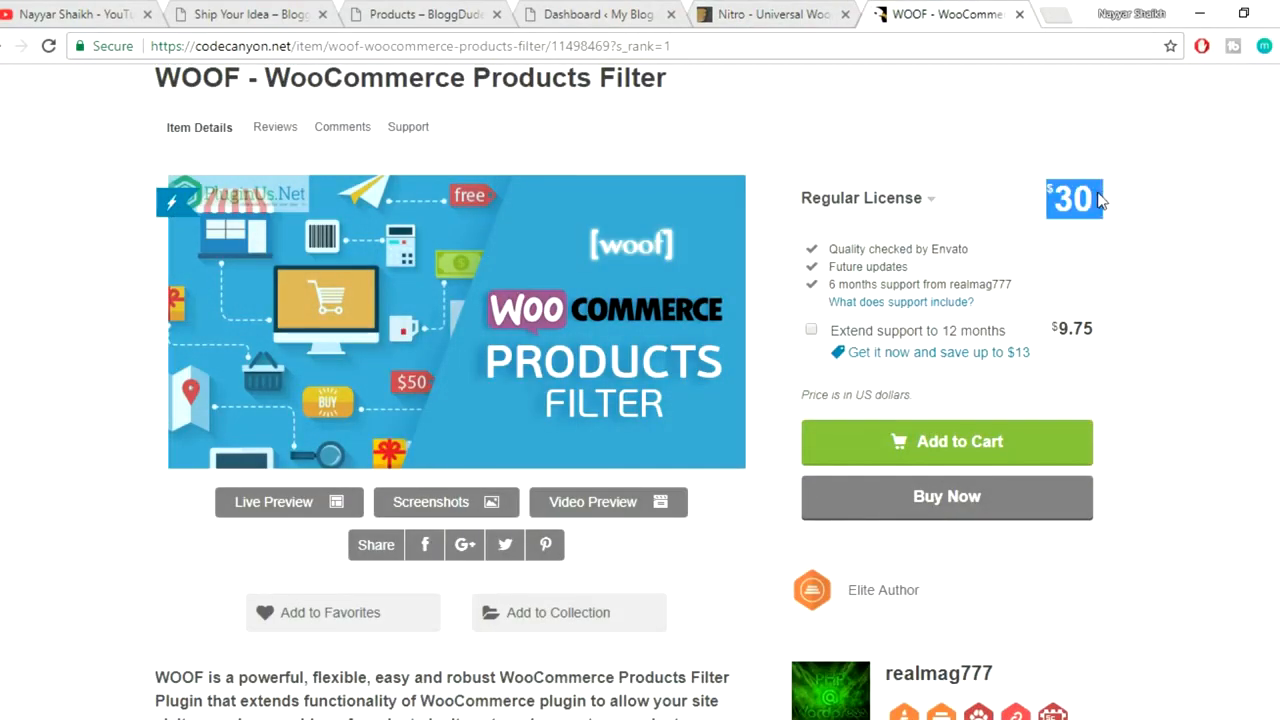
pyautogui.click(826, 10)
pyautogui.moveTo(449, 306)
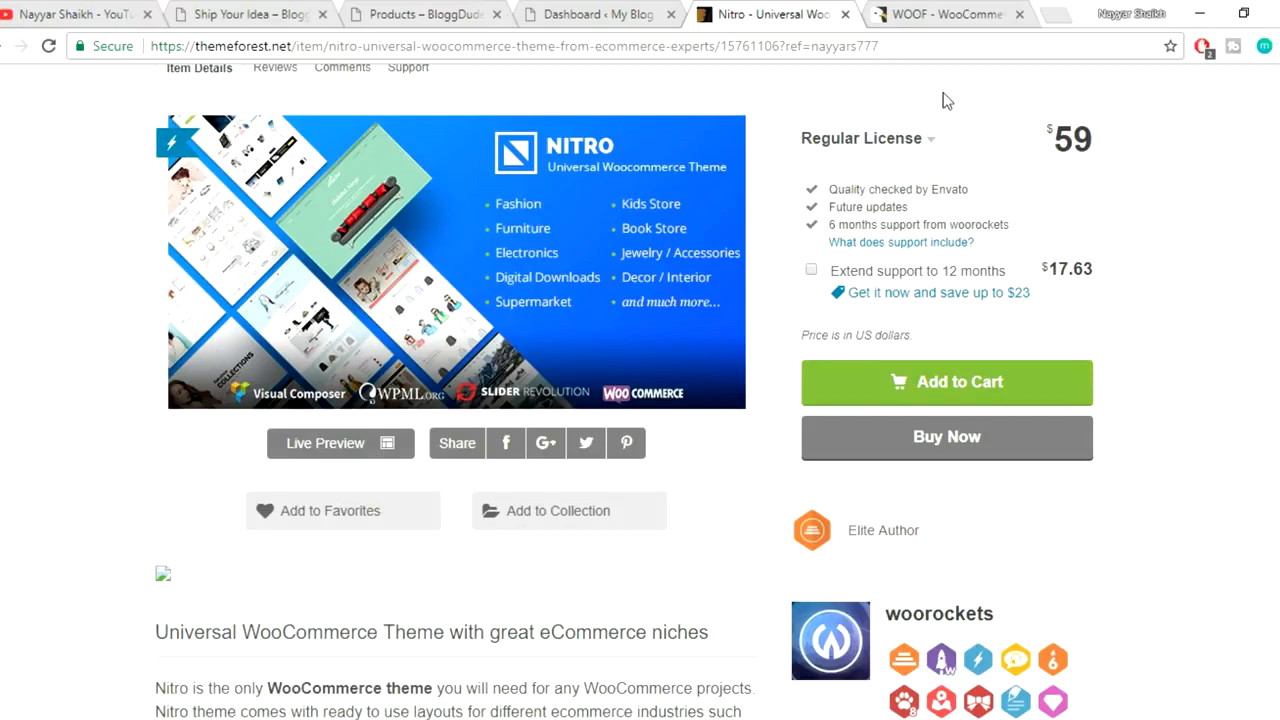
# - Close the Nitro and WOOF item pages and open the theme upload form in the WordPress dashboard
pyautogui.click(845, 15)
pyautogui.click(881, 15)
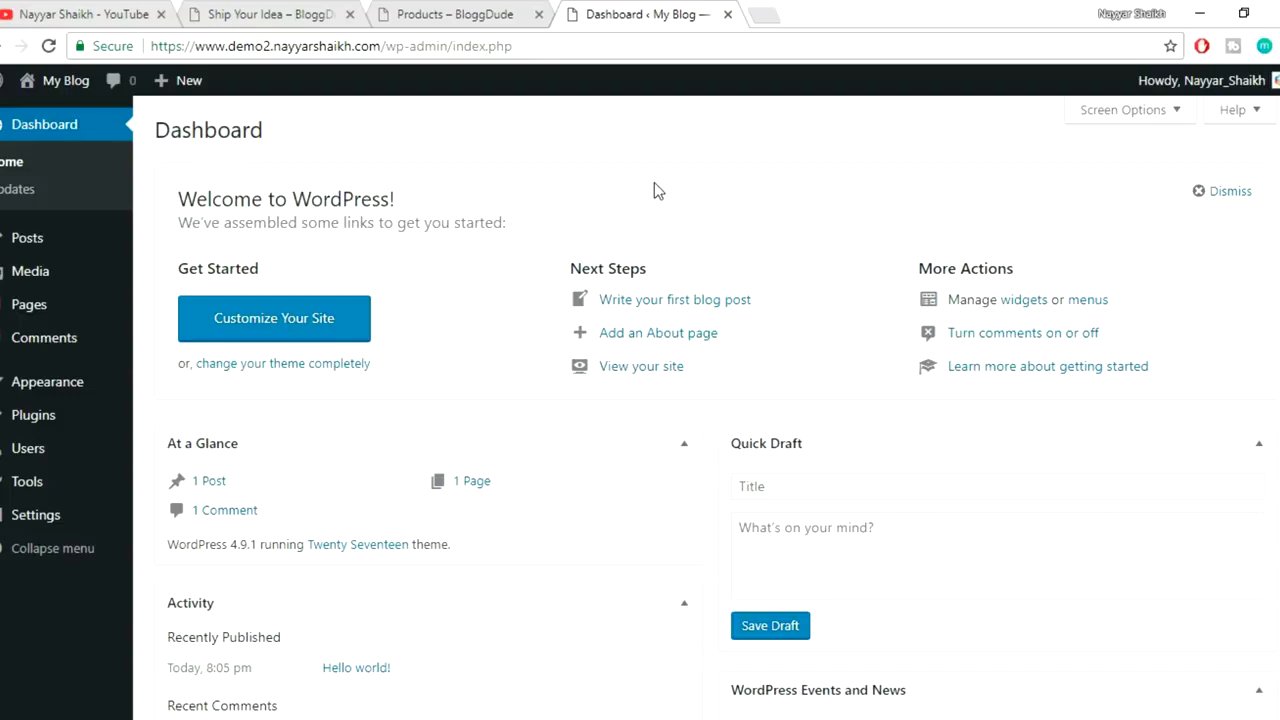
pyautogui.moveTo(86, 391)
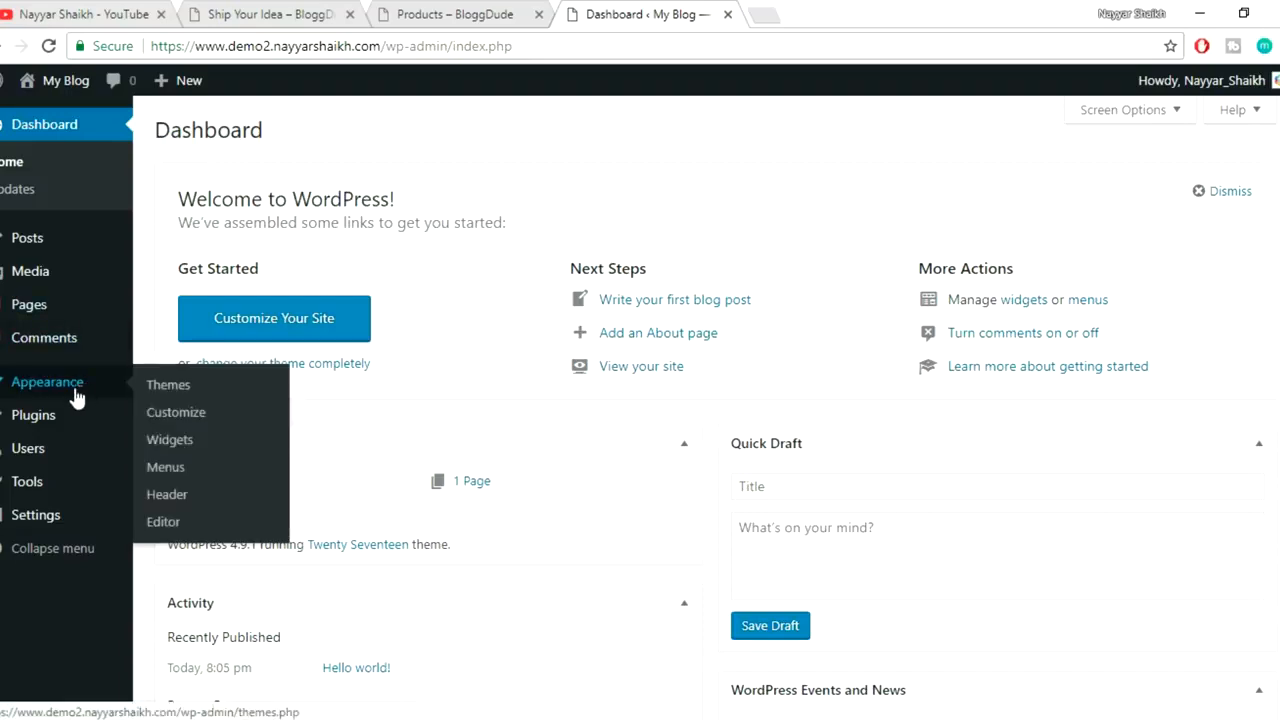
pyautogui.click(70, 385)
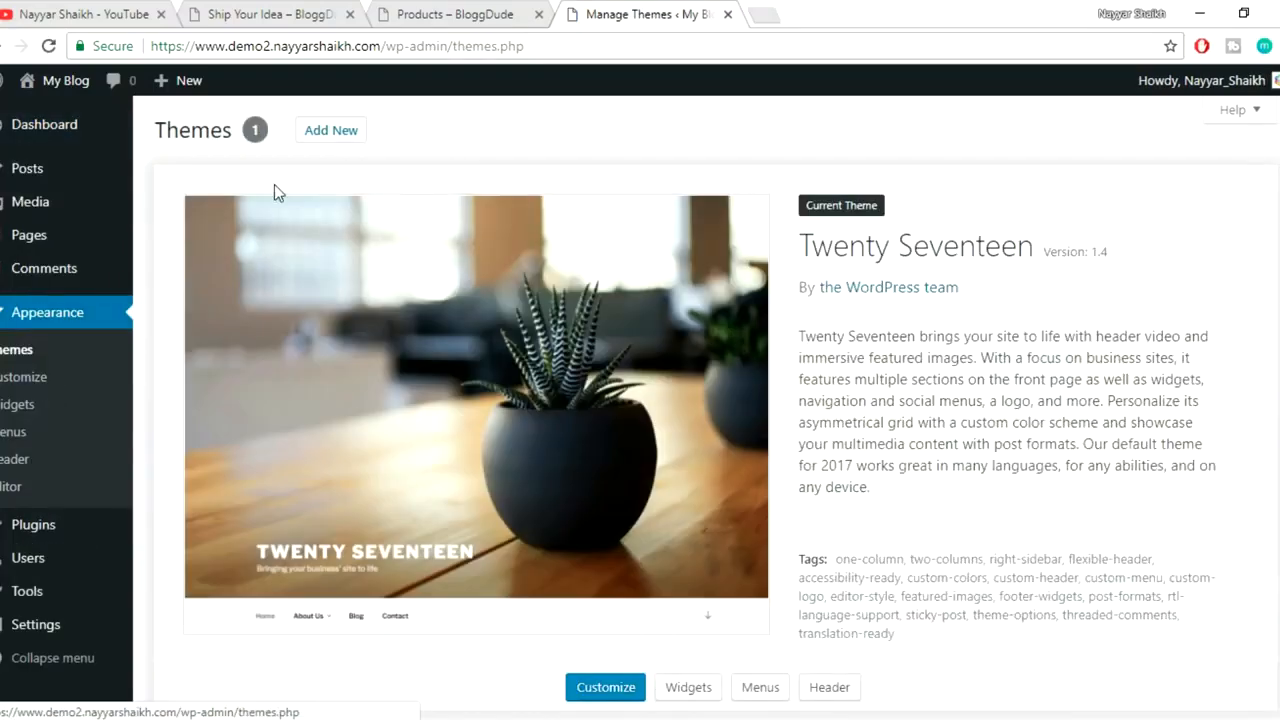
pyautogui.click(322, 135)
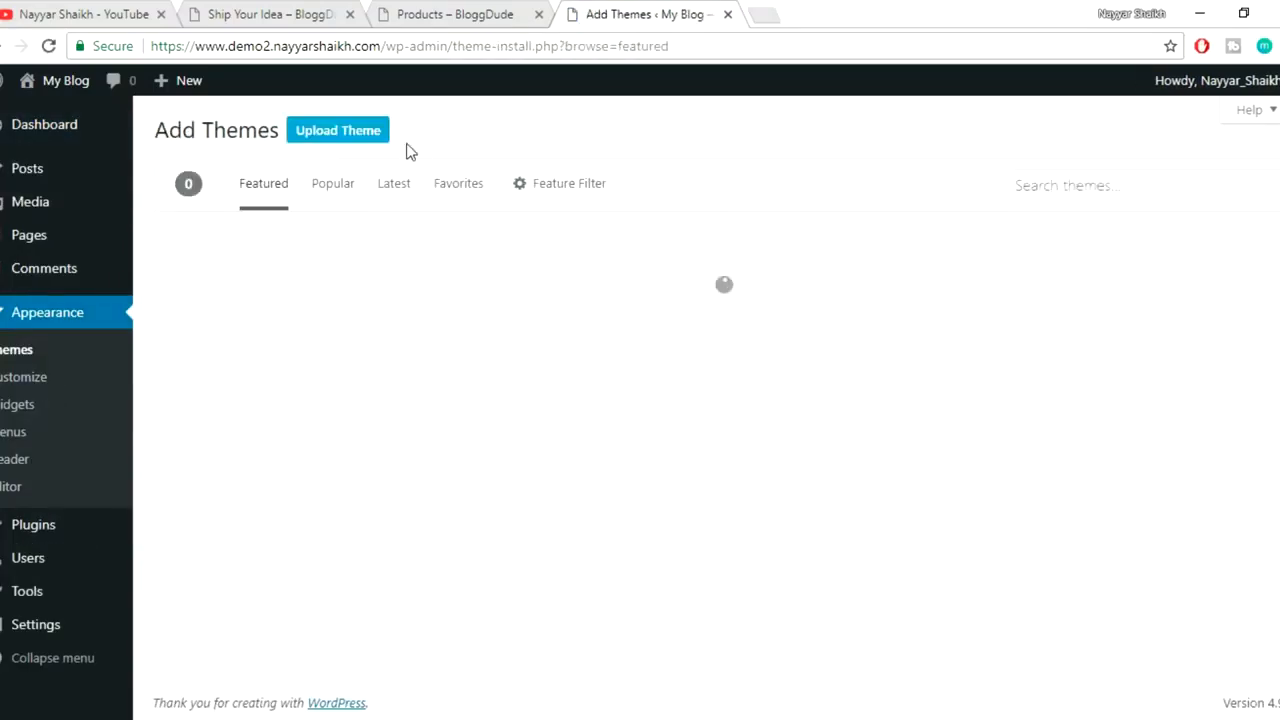
pyautogui.click(331, 140)
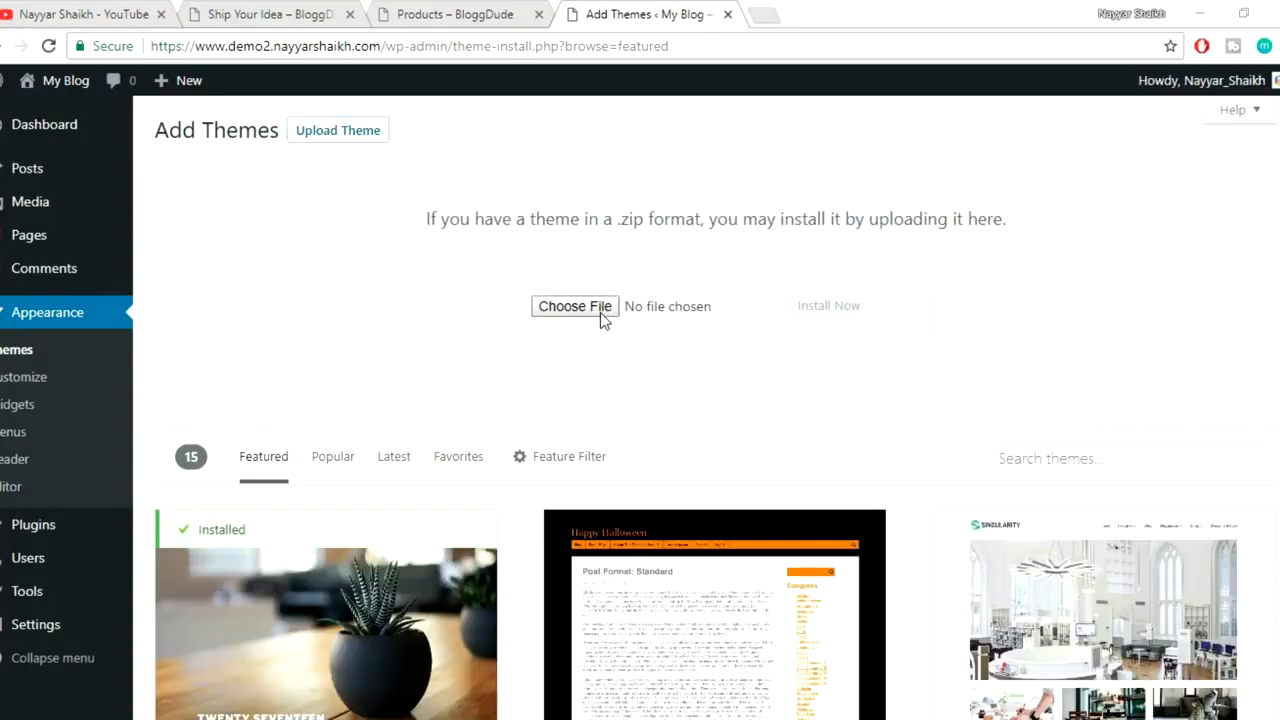
# - Upload wr-nitro_1.2.4_install.zip, then install and activate the Nitro theme
pyautogui.click(600, 312)
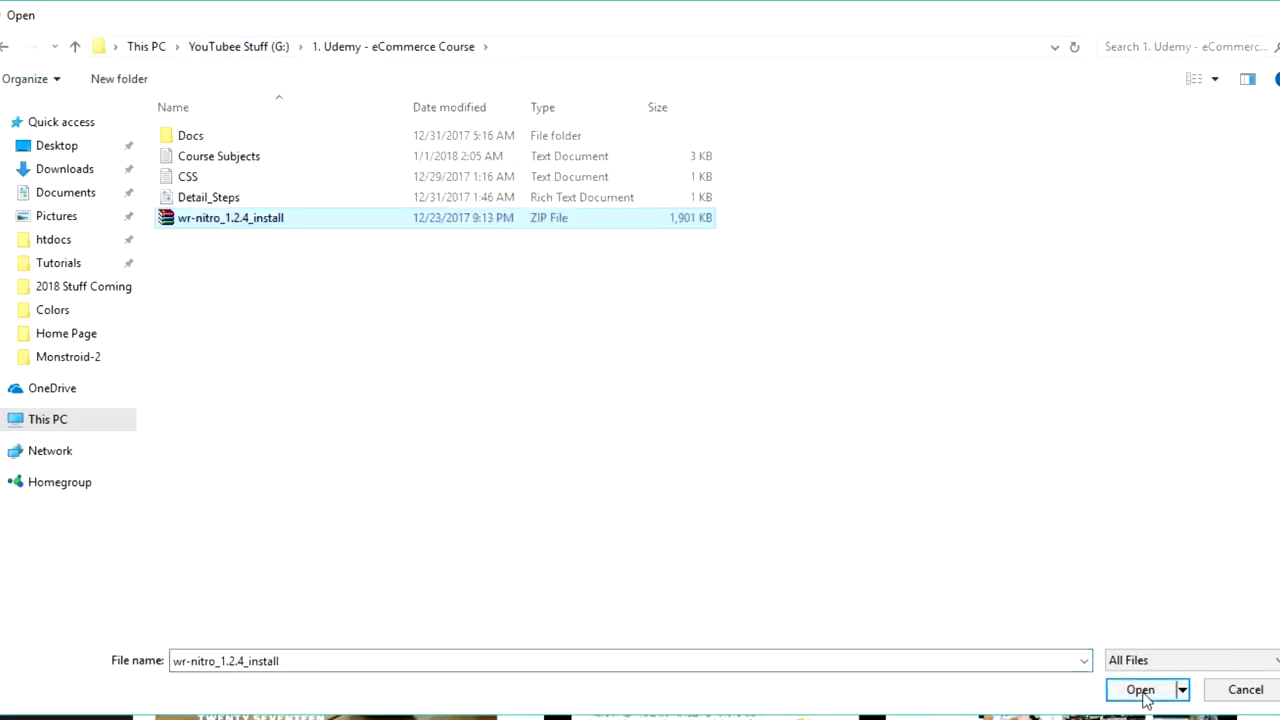
pyautogui.click(1143, 692)
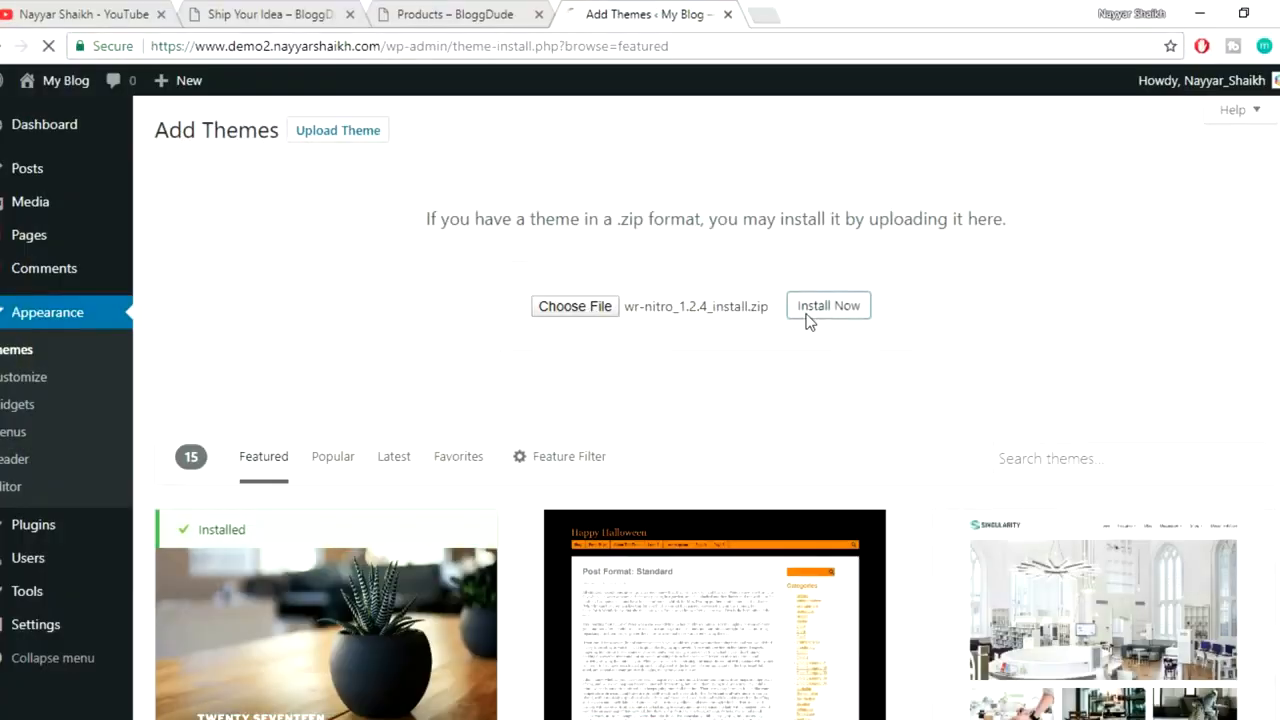
pyautogui.click(808, 310)
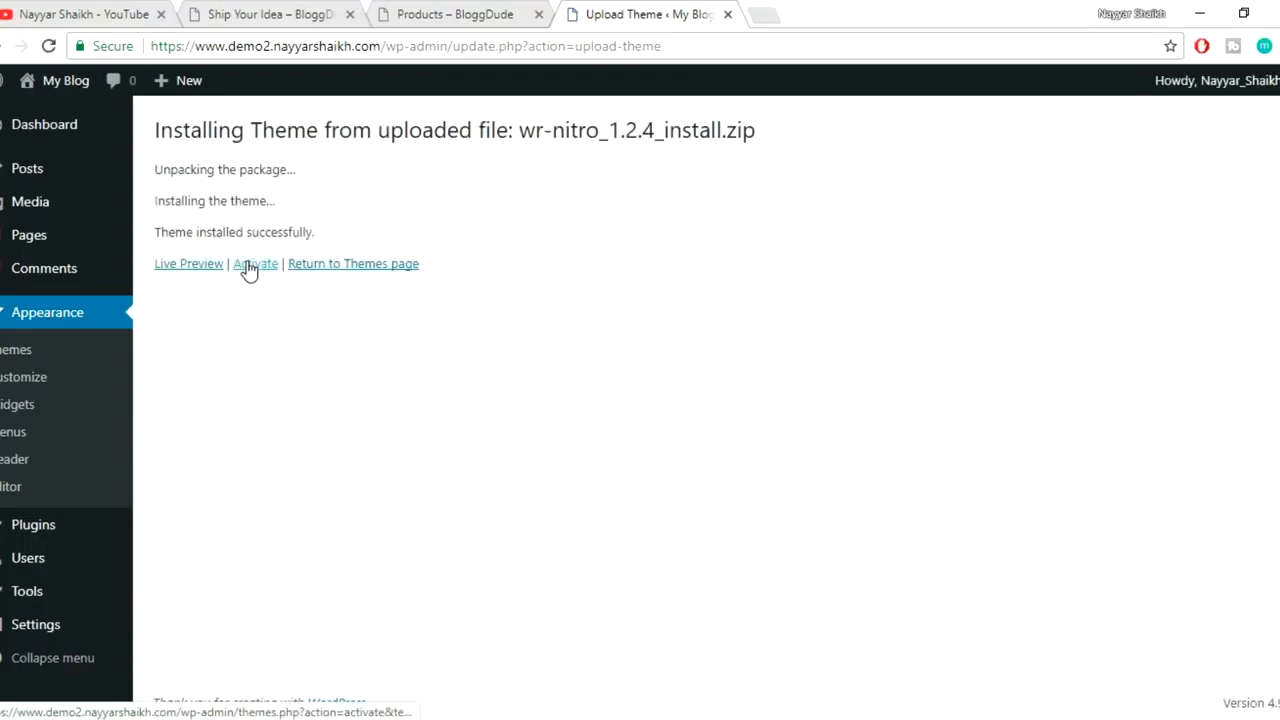
pyautogui.click(250, 266)
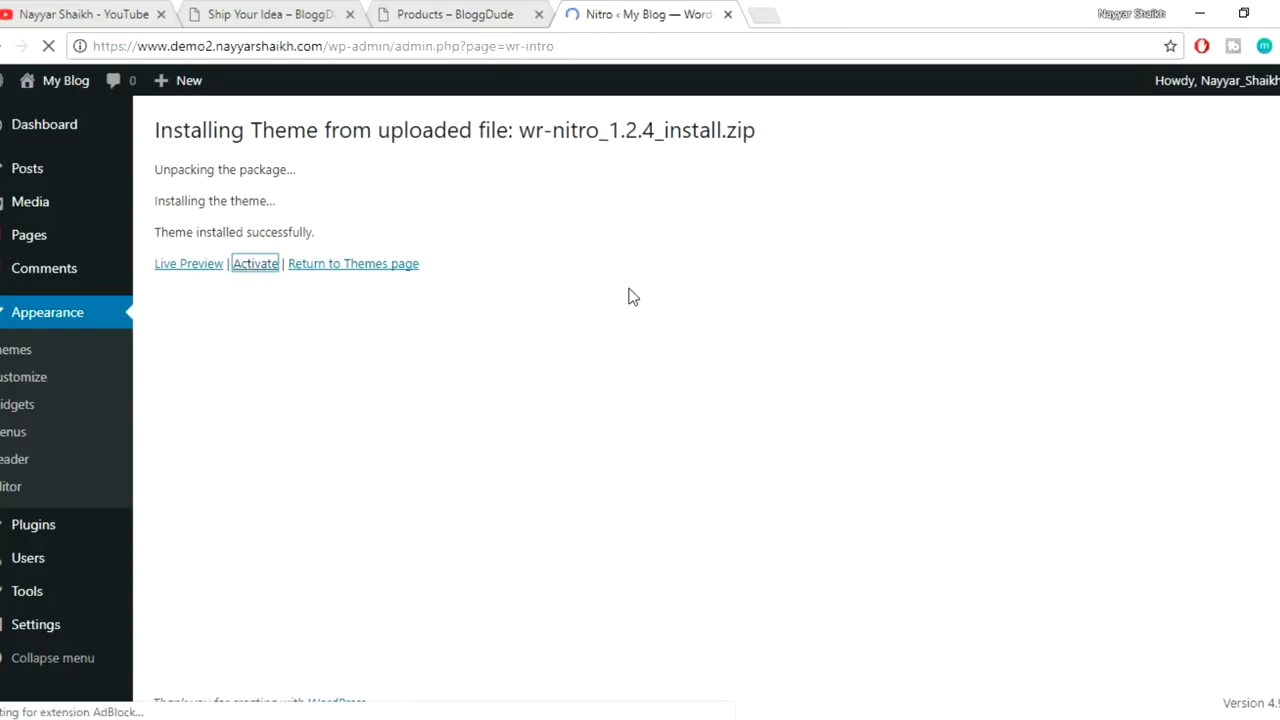
# - Review the notice on Nitro's required and recommended plugins and open the theme's plugin installation list
pyautogui.moveTo(175, 179); pyautogui.dragTo(519, 232)
pyautogui.click(532, 245)
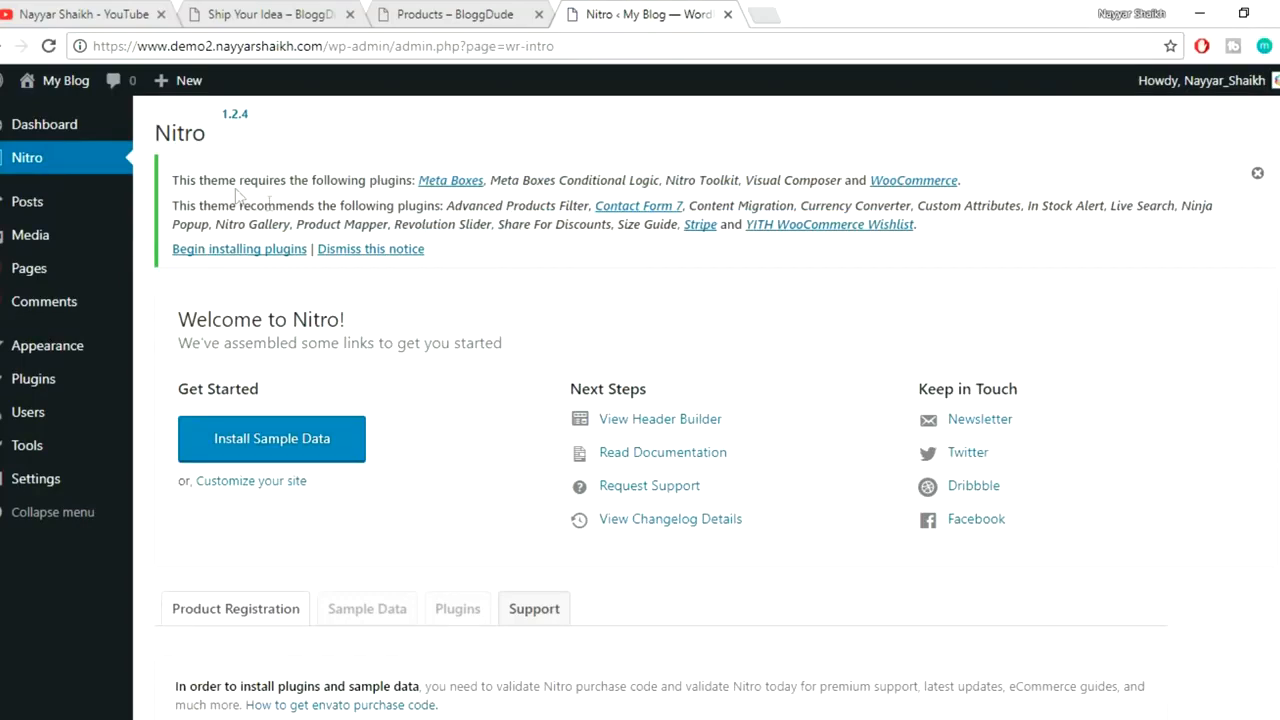
pyautogui.moveTo(188, 180); pyautogui.dragTo(677, 255)
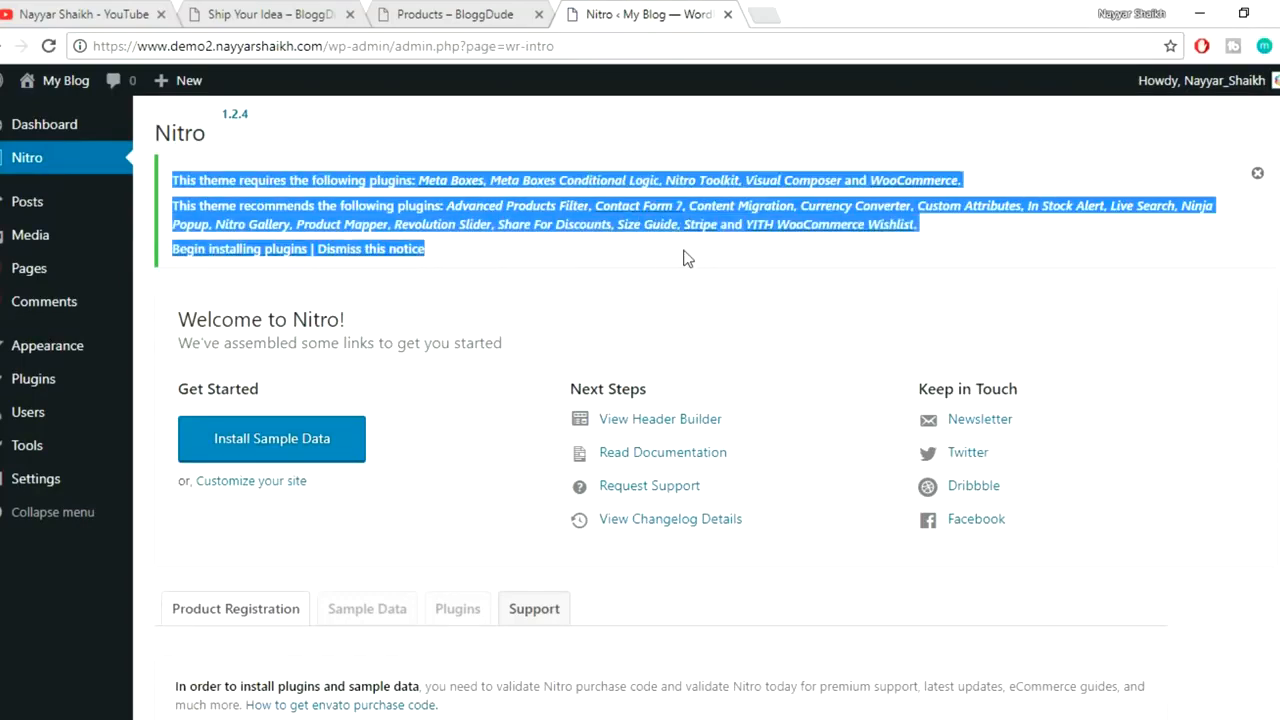
pyautogui.click(684, 258)
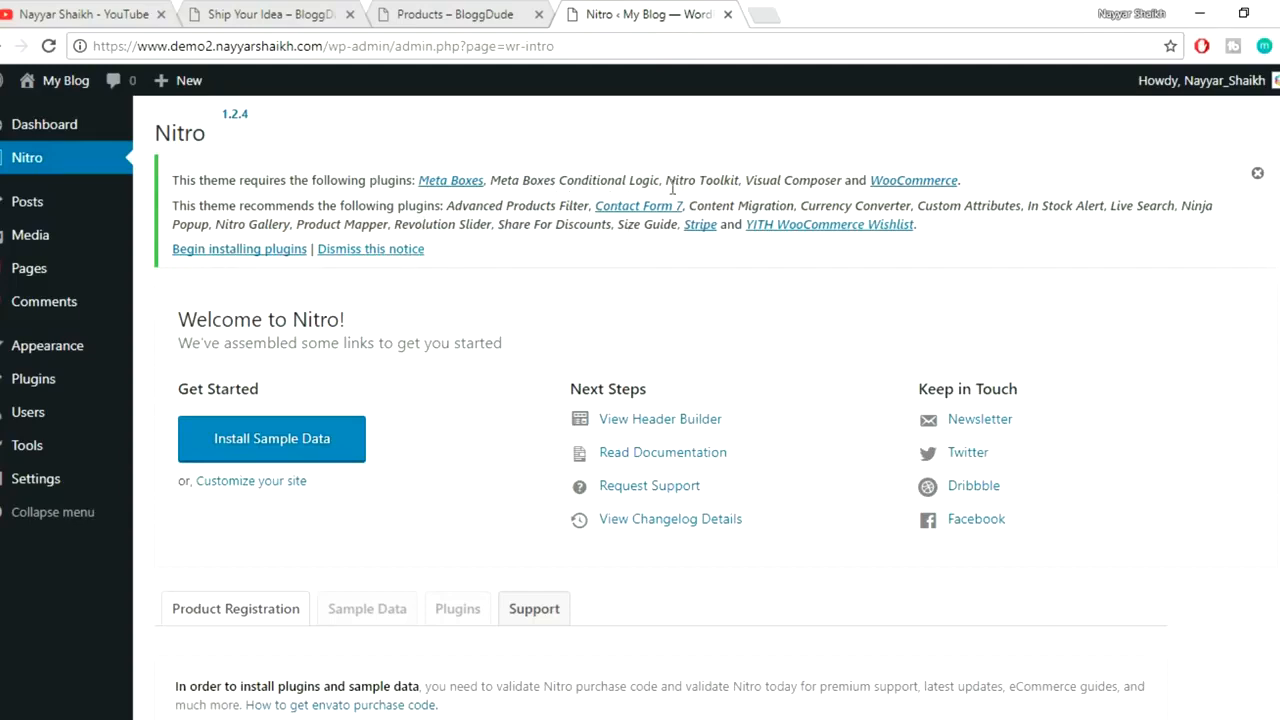
pyautogui.click(226, 254)
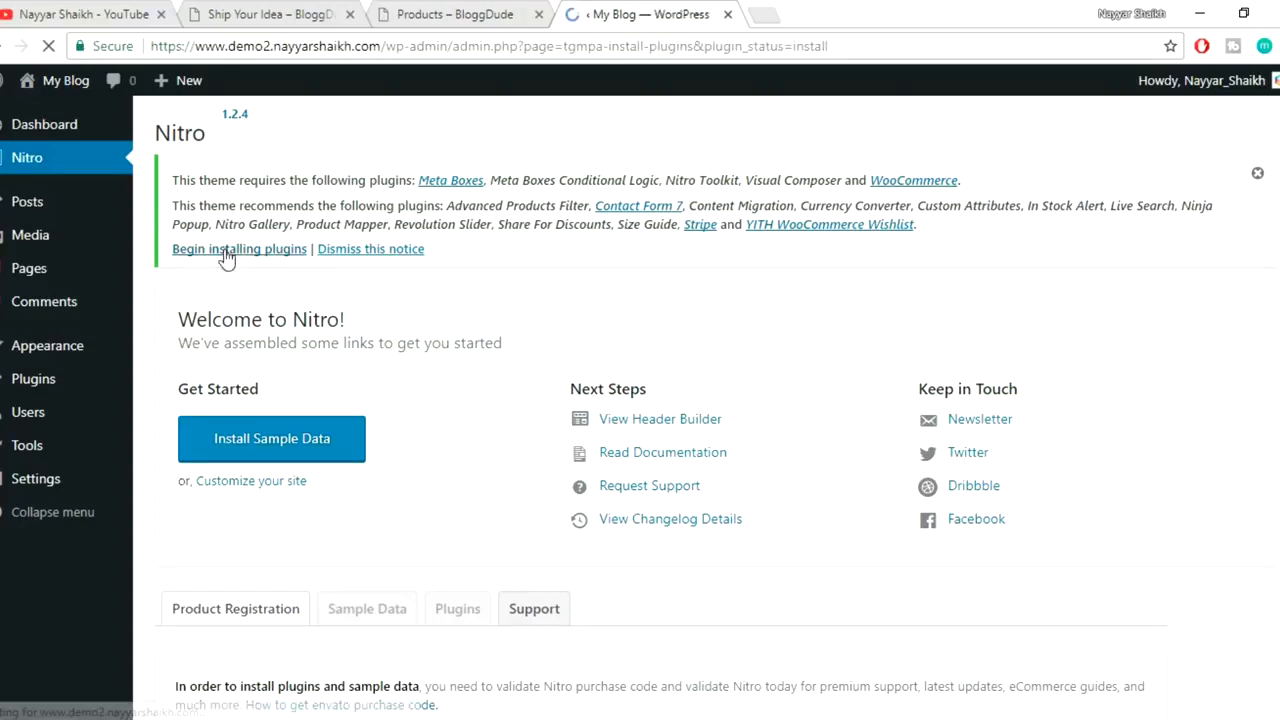
pyautogui.scroll(-7, 381, 347)
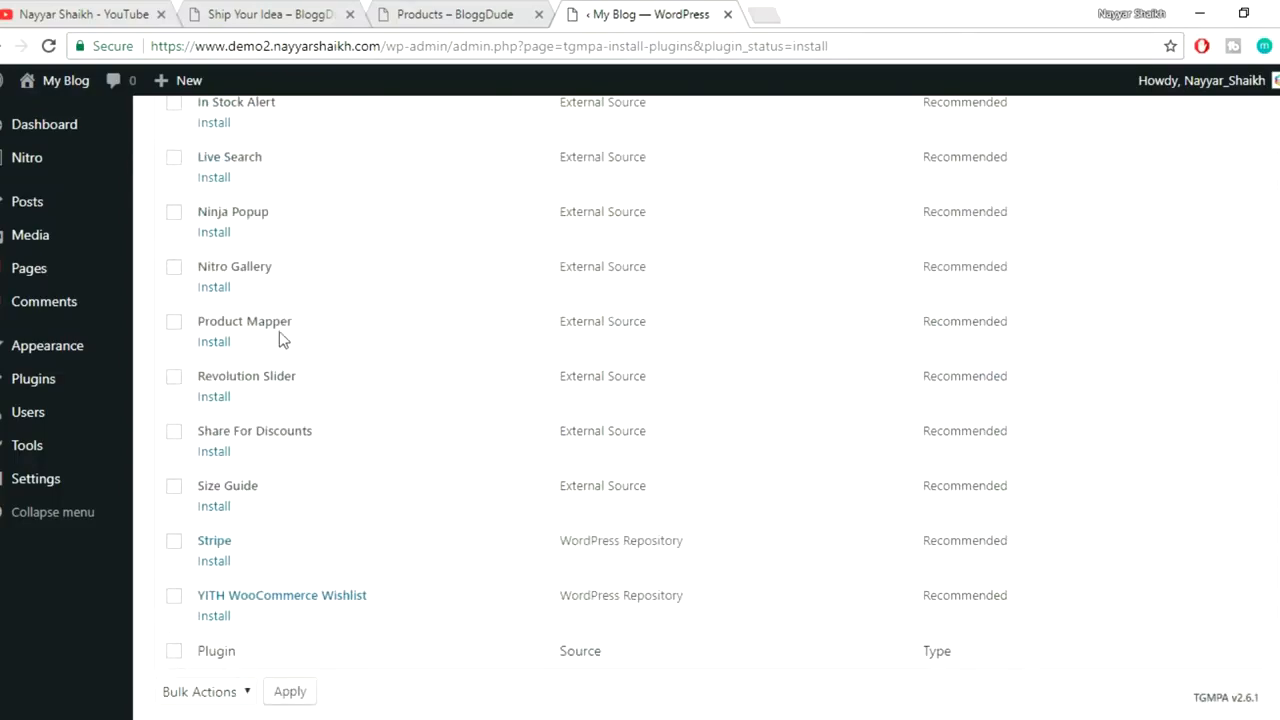
# - Review the required and recommended plugins in the Nitro installation list, including Advanced Products Filter
pyautogui.scroll(-1, 446, 400)
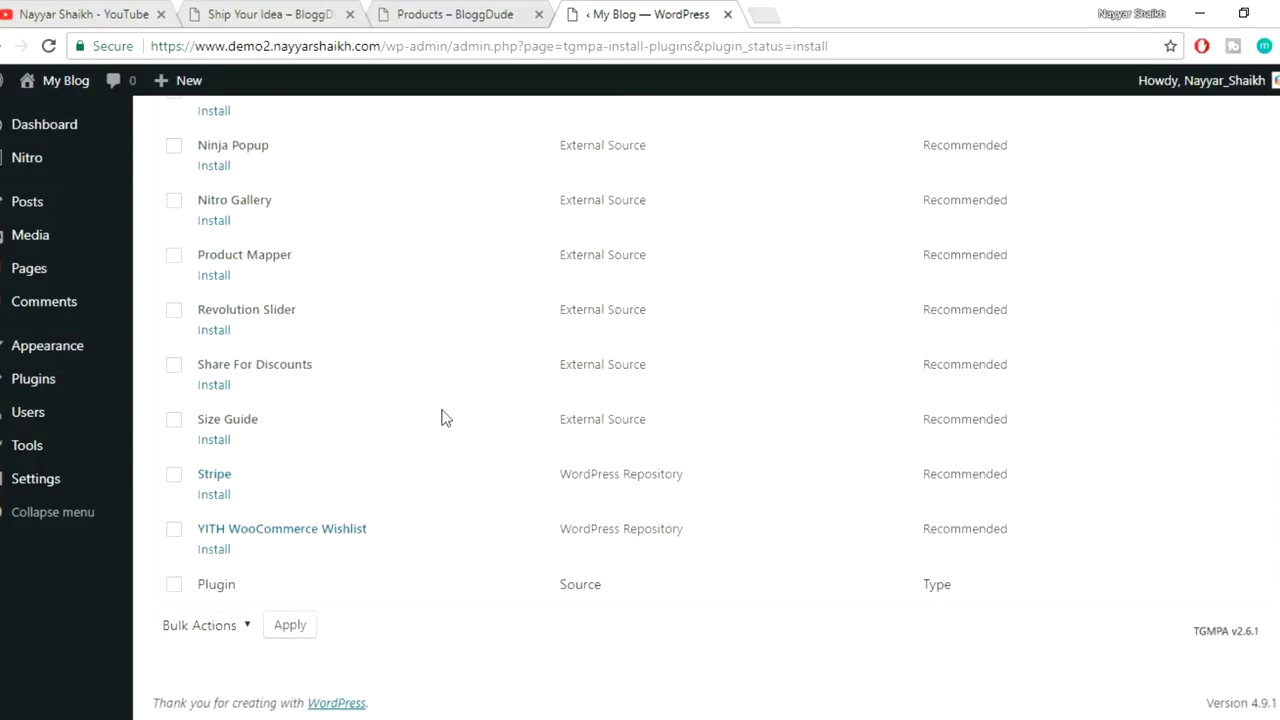
pyautogui.scroll(1, 446, 418)
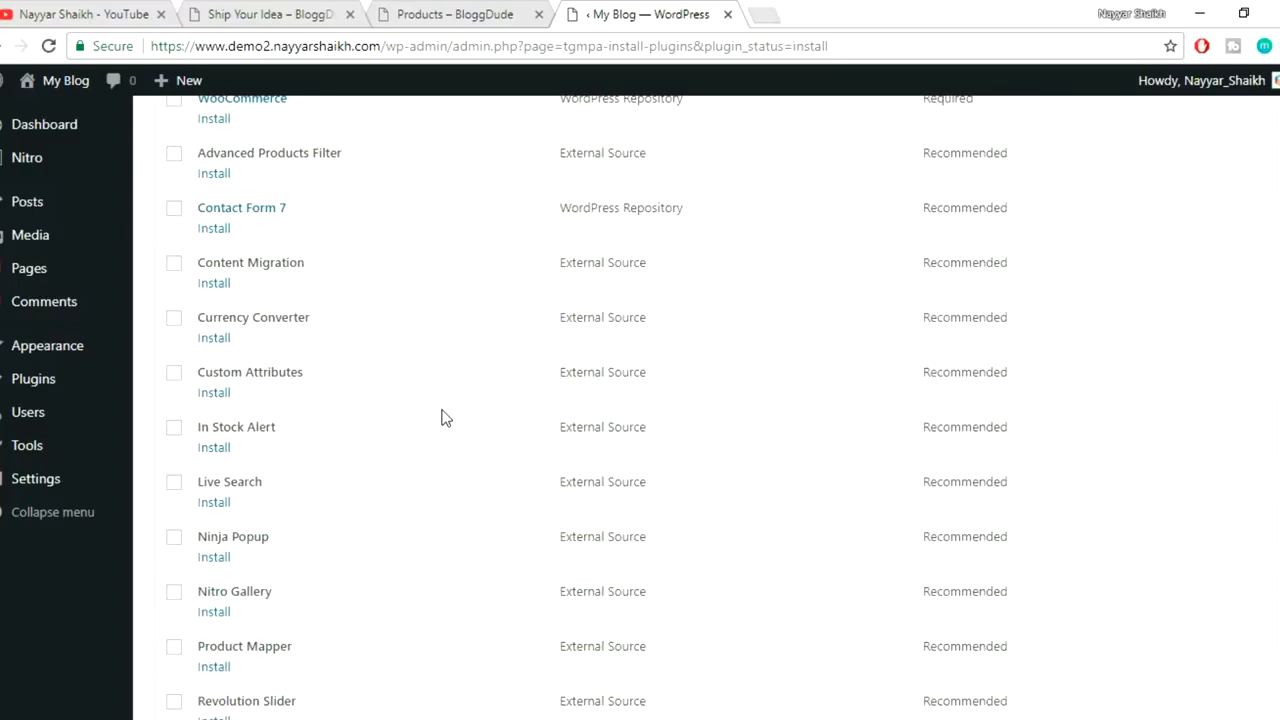
pyautogui.scroll(1, 432, 388)
pyautogui.moveTo(359, 251); pyautogui.dragTo(187, 254)
pyautogui.click(360, 302)
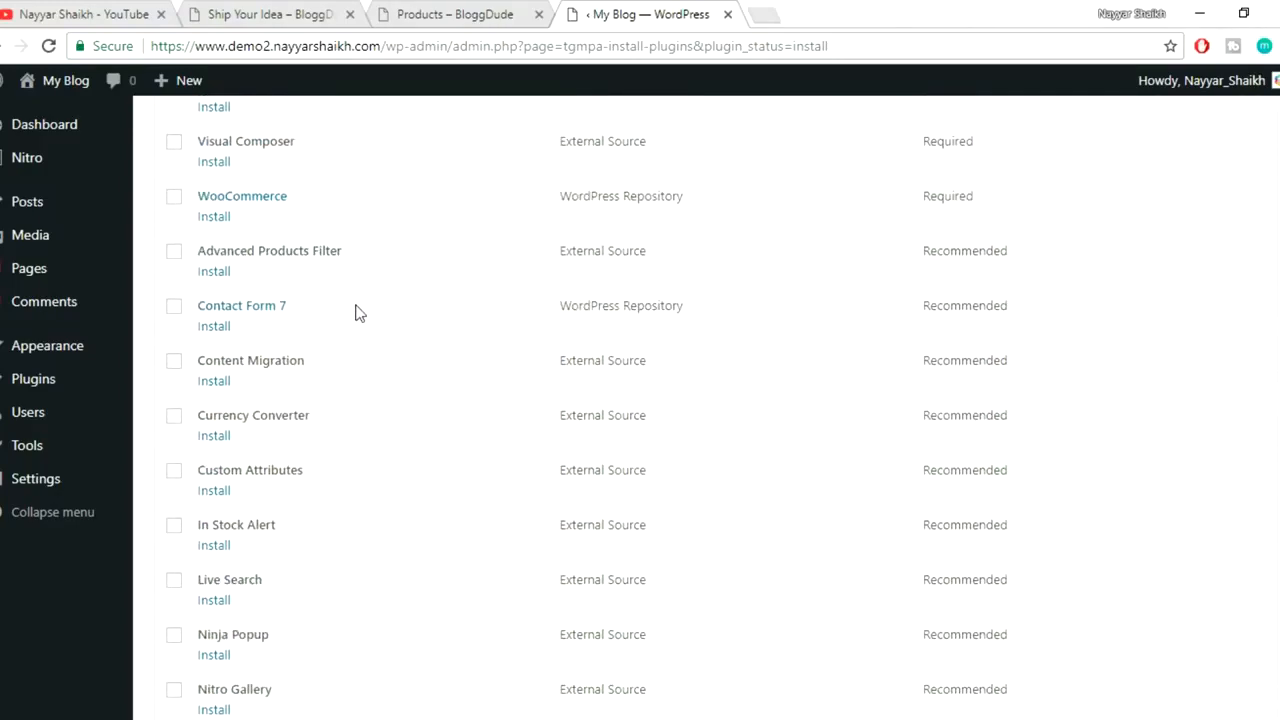
pyautogui.scroll(1, 357, 311)
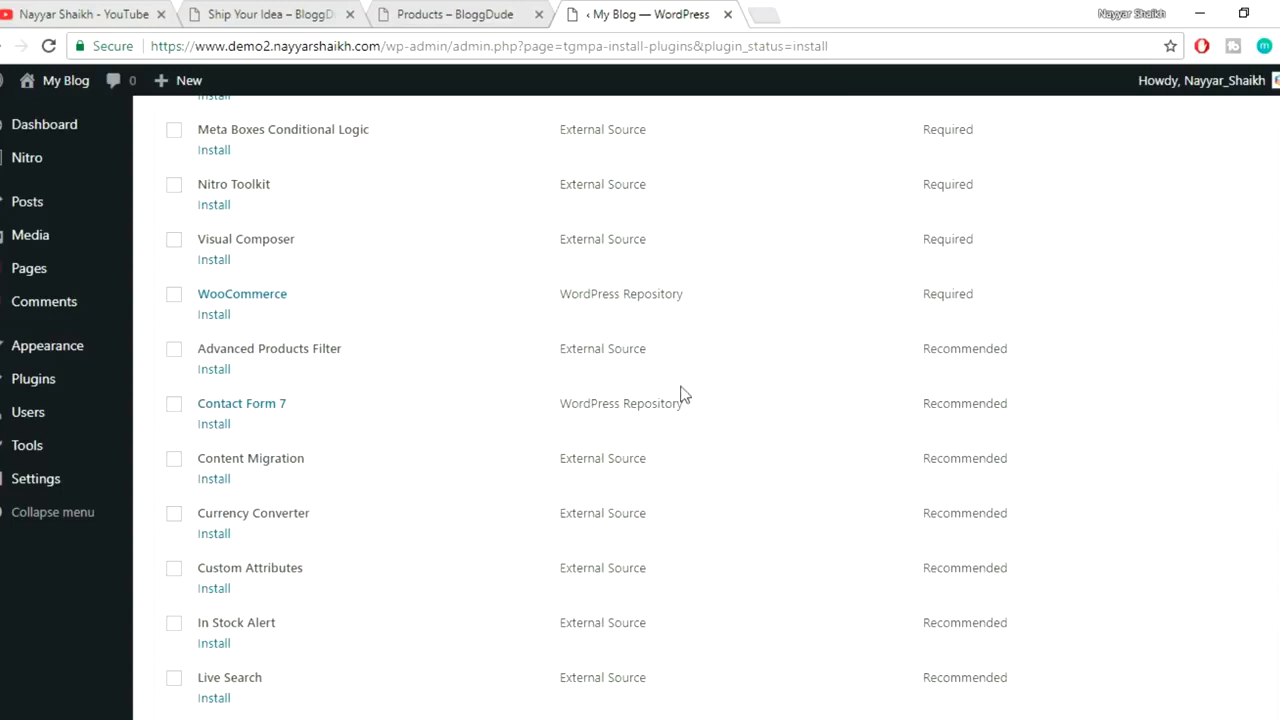
# - Fill in the e-mail and Envato purchase code in Nitro's product registration form and validate the purchase
pyautogui.click(35, 170)
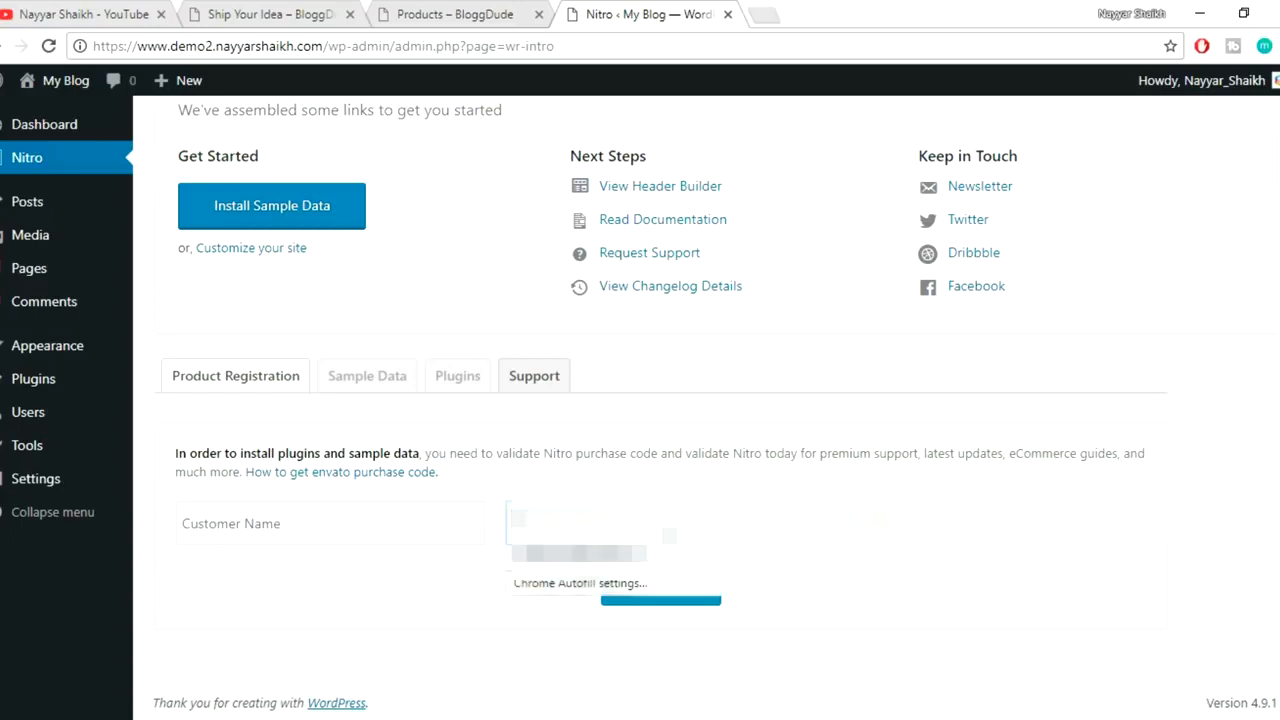
pyautogui.click(667, 553)
pyautogui.click(880, 535)
pyautogui.click(895, 553)
pyautogui.click(1106, 520)
pyautogui.press('BackSpace')
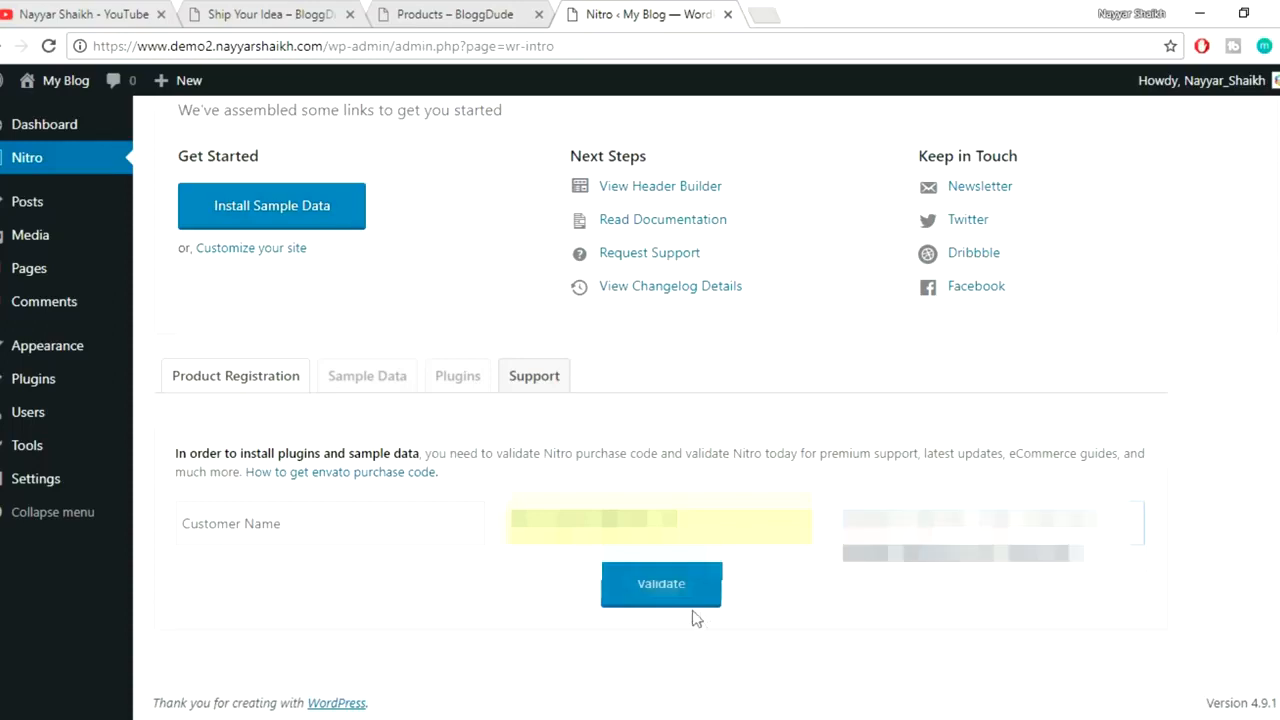
pyautogui.click(680, 600)
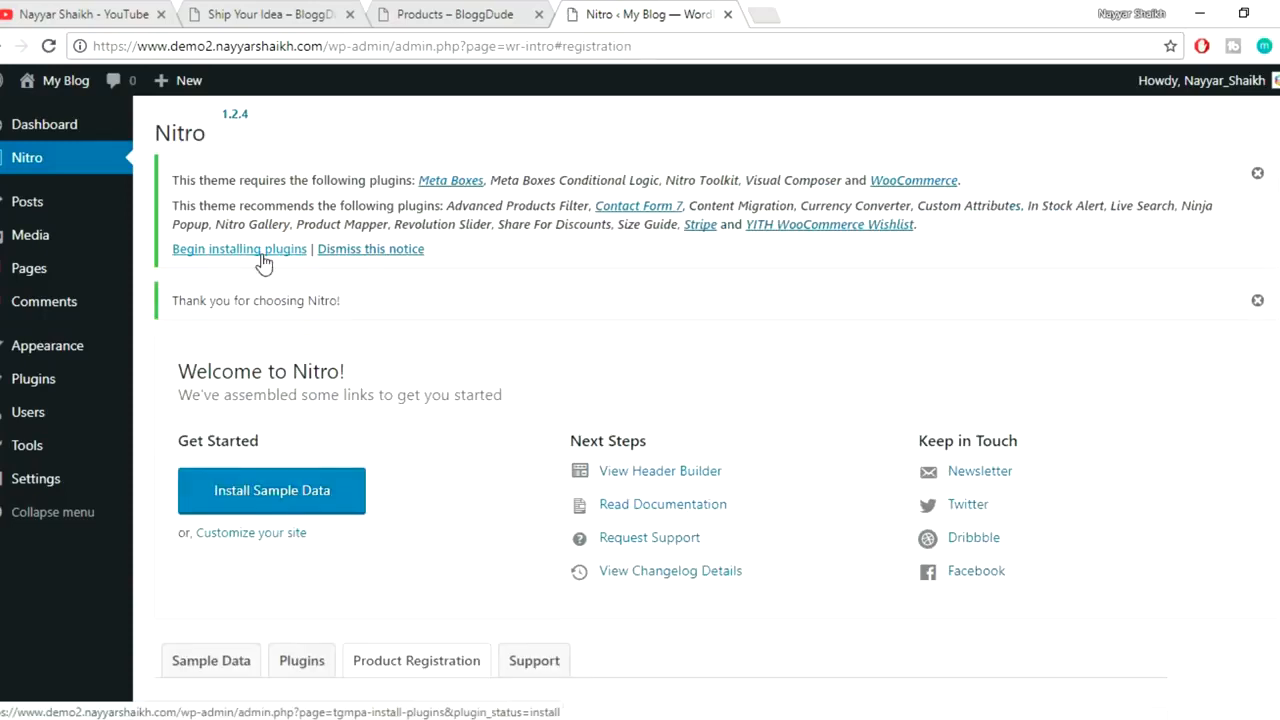
# - Bulk-install WooCommerce, Advanced Products Filter and Custom Attributes from Nitro's plugin installation list
pyautogui.click(263, 257)
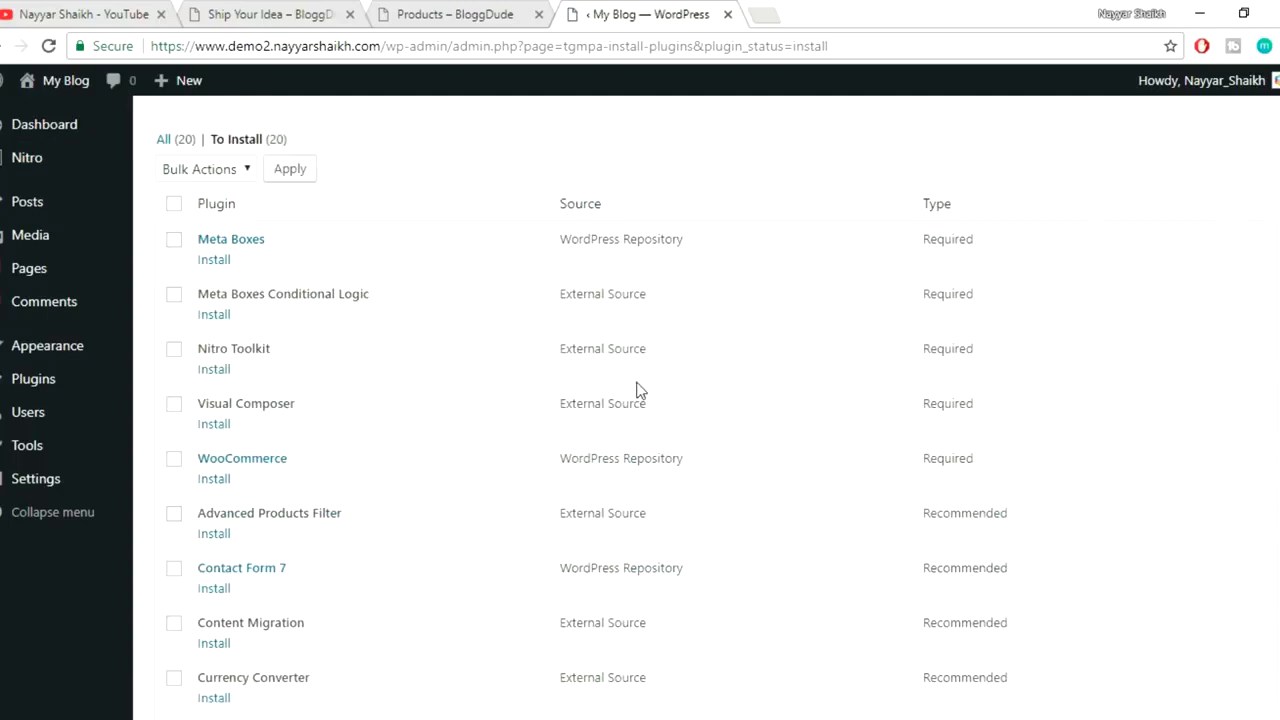
pyautogui.click(174, 459)
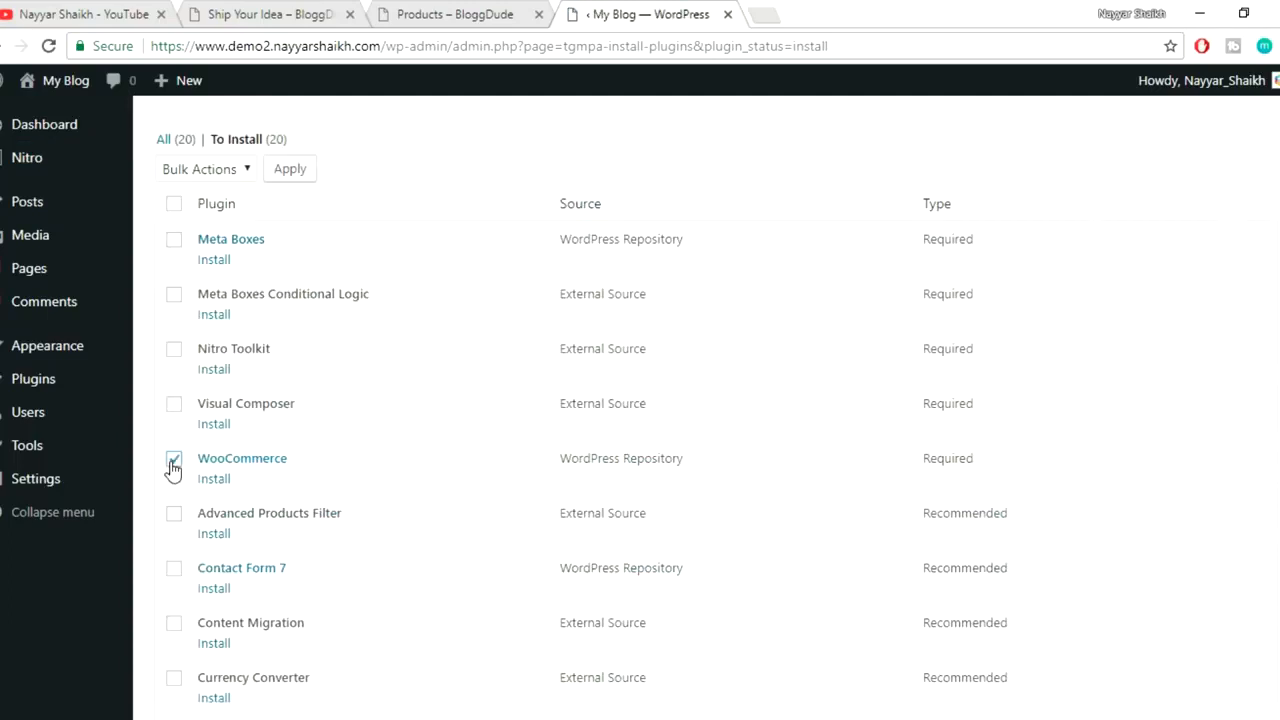
pyautogui.click(174, 517)
pyautogui.scroll(-1, 351, 449)
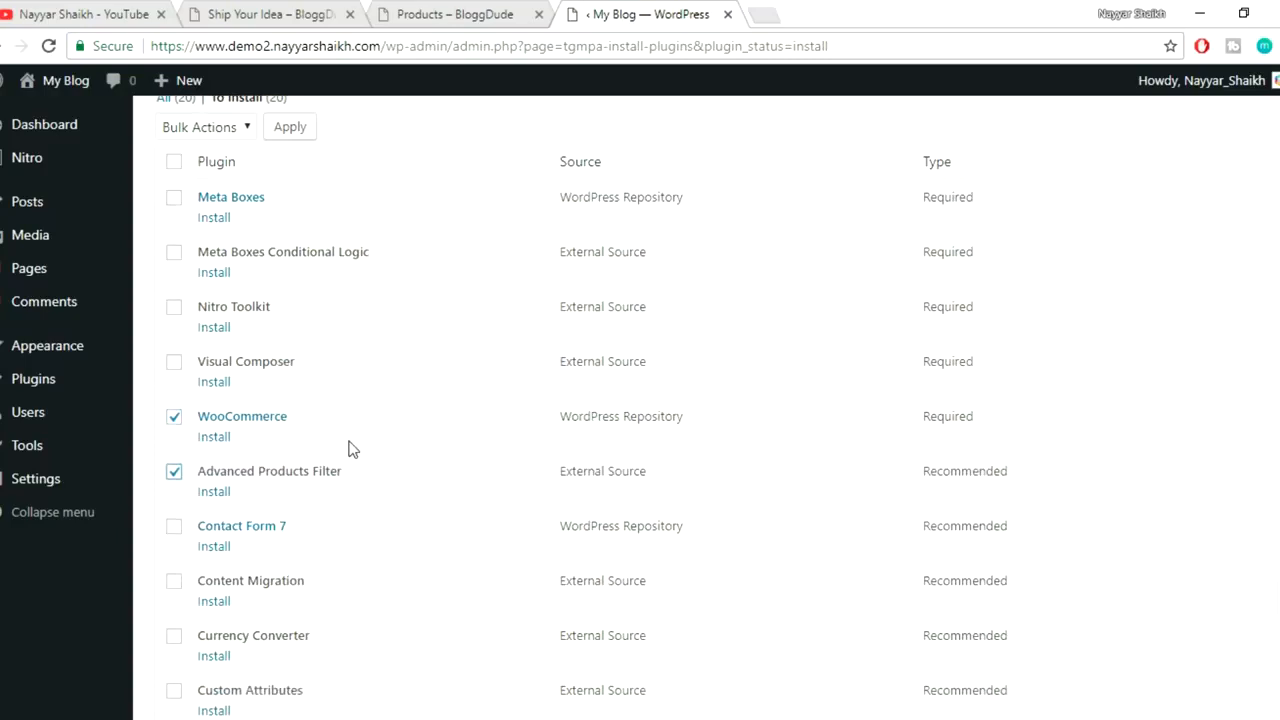
pyautogui.scroll(-2, 409, 451)
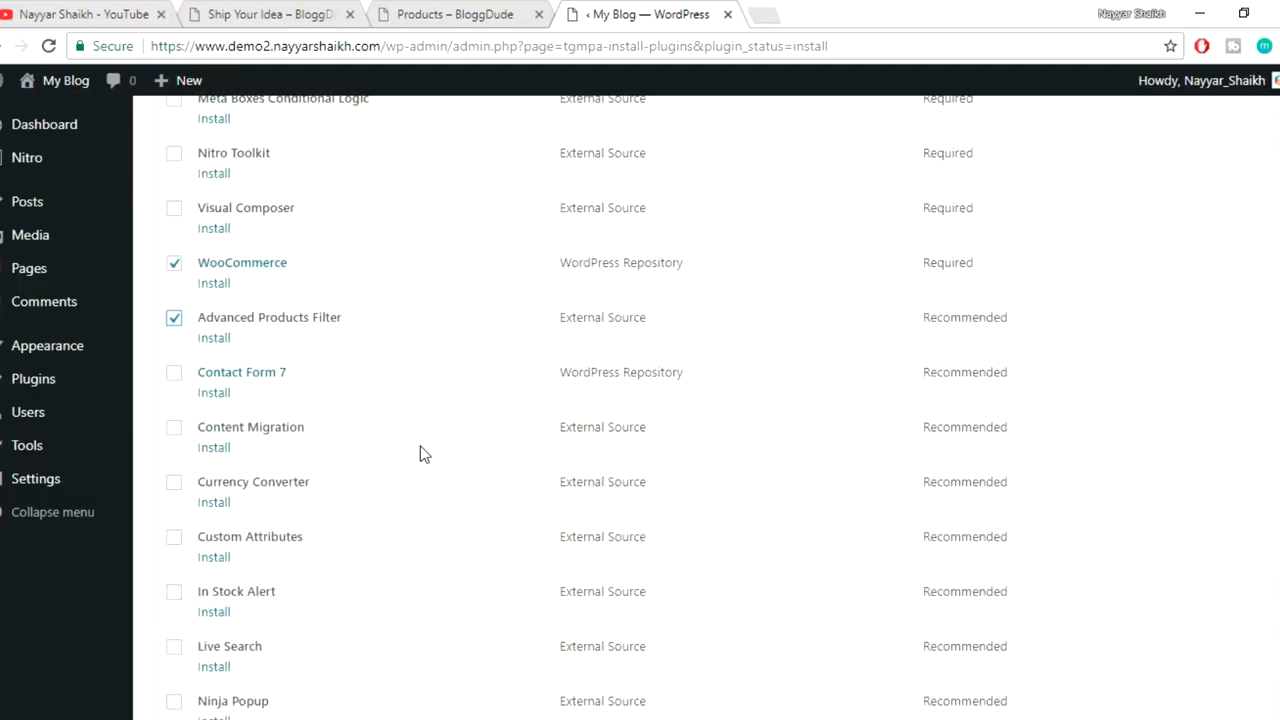
pyautogui.scroll(-1, 420, 453)
pyautogui.click(174, 440)
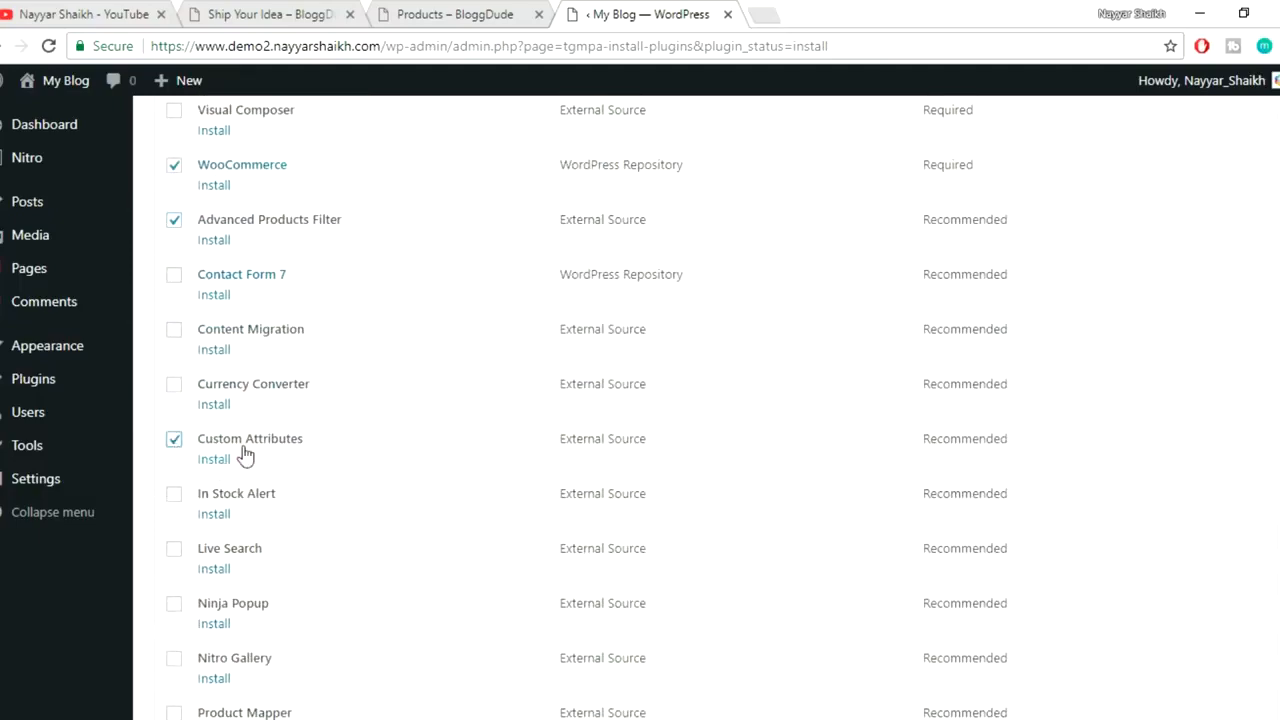
pyautogui.scroll(-1, 328, 495)
pyautogui.scroll(-3, 328, 495)
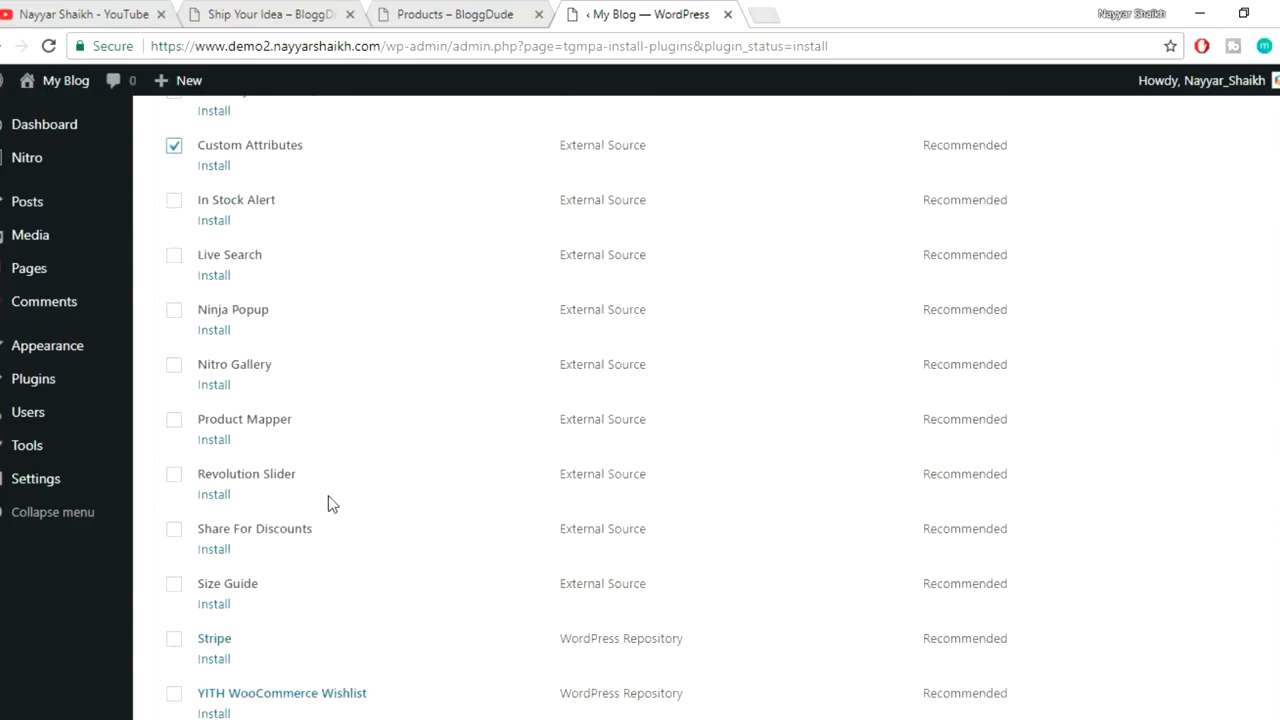
pyautogui.click(227, 626)
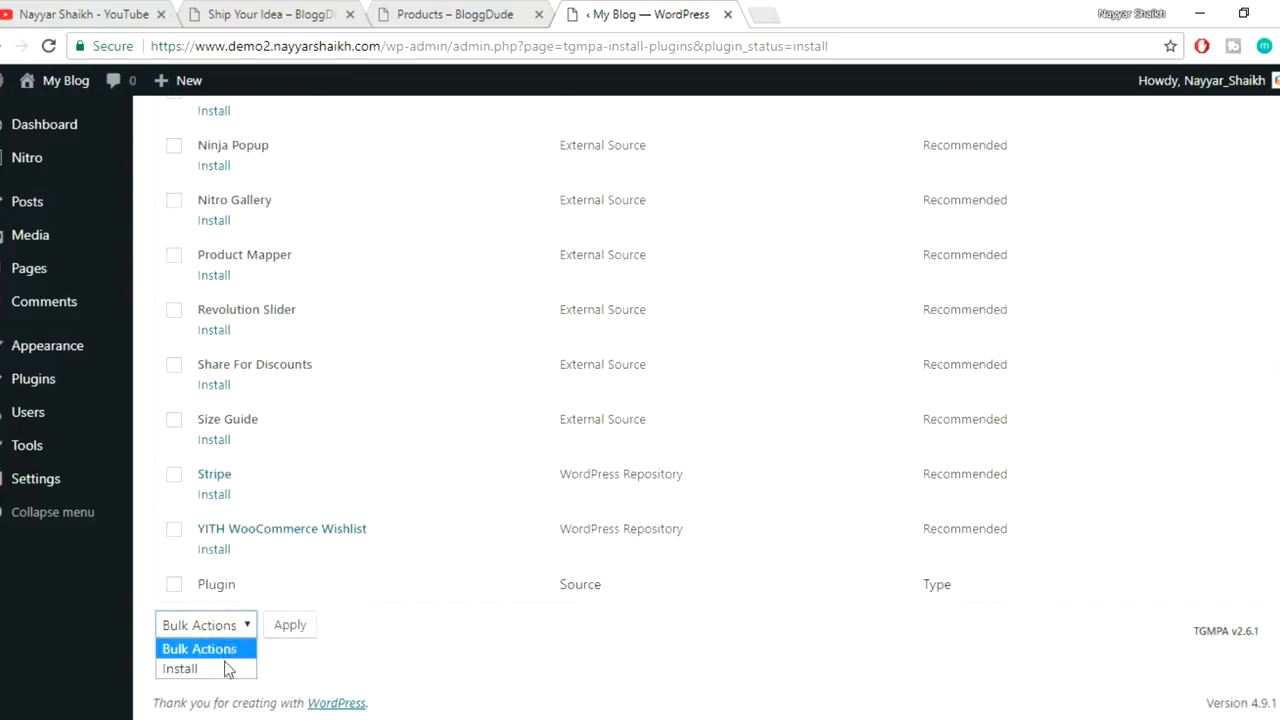
pyautogui.click(219, 671)
pyautogui.click(309, 632)
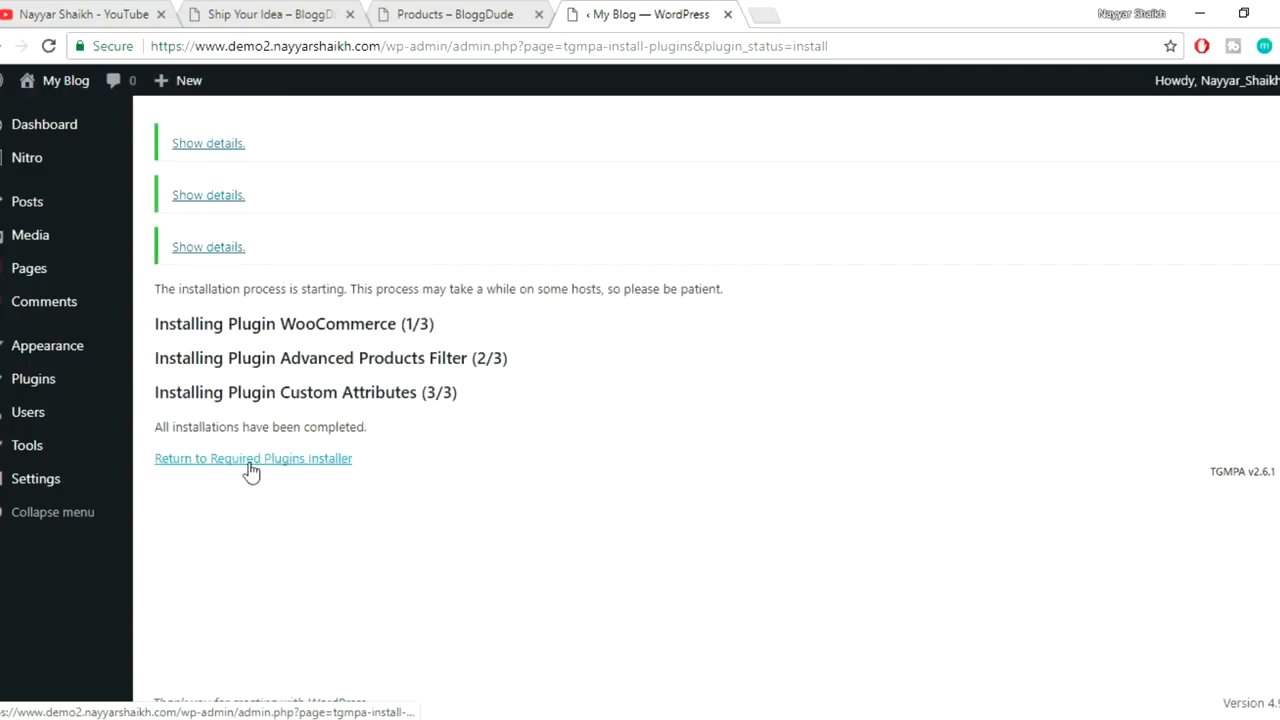
# - Return to the required plugins installer and bulk-activate WooCommerce, Advanced Products Filter and Custom Attributes
pyautogui.click(287, 463)
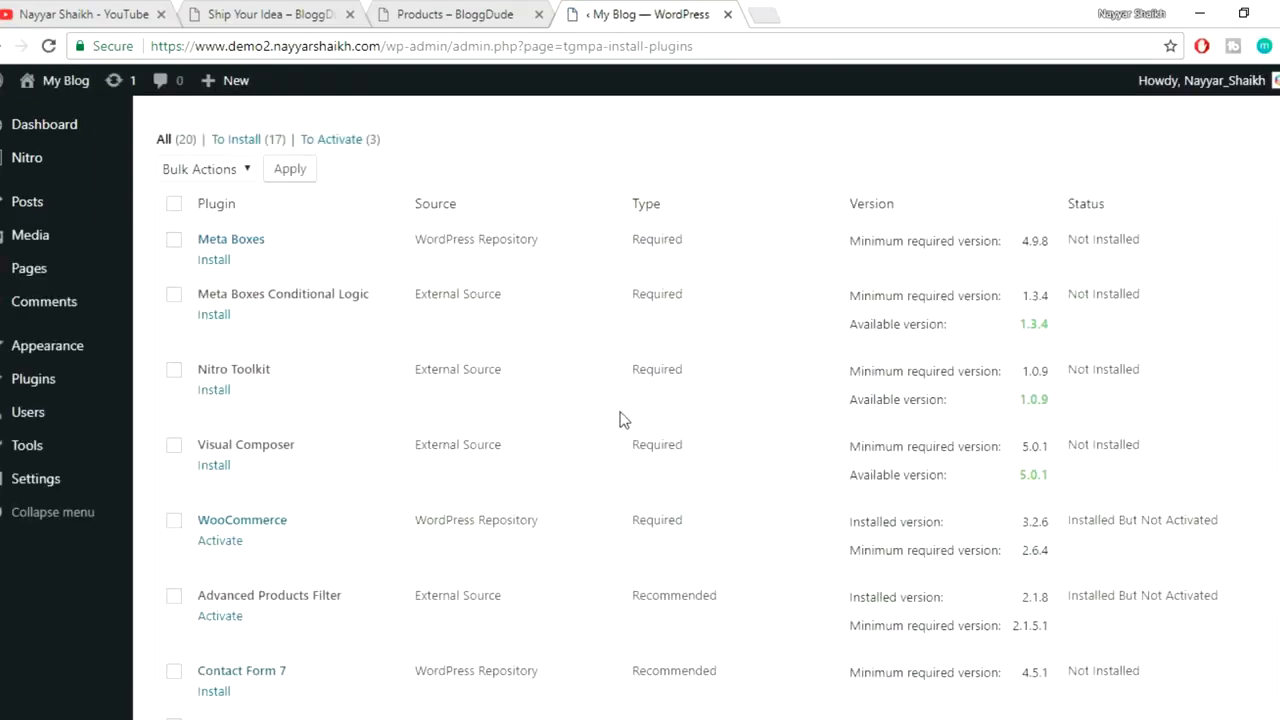
pyautogui.scroll(-1, 620, 420)
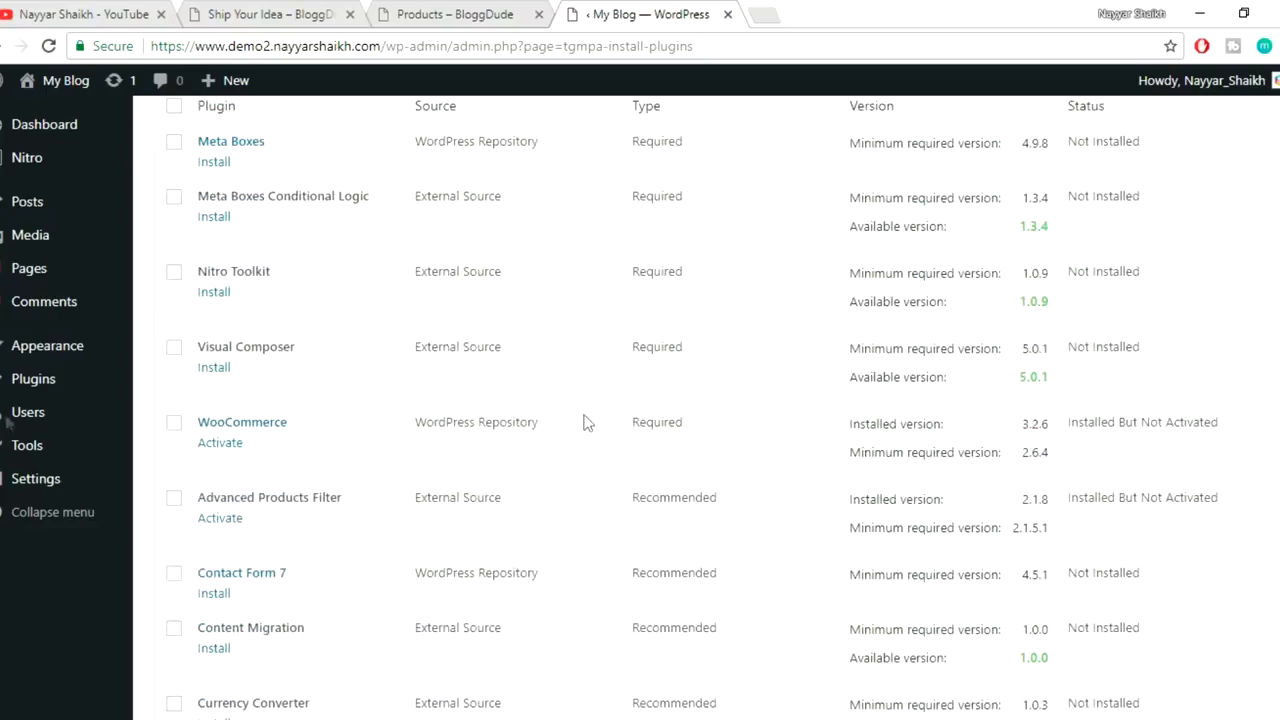
pyautogui.click(175, 424)
pyautogui.click(175, 500)
pyautogui.scroll(-3, 590, 494)
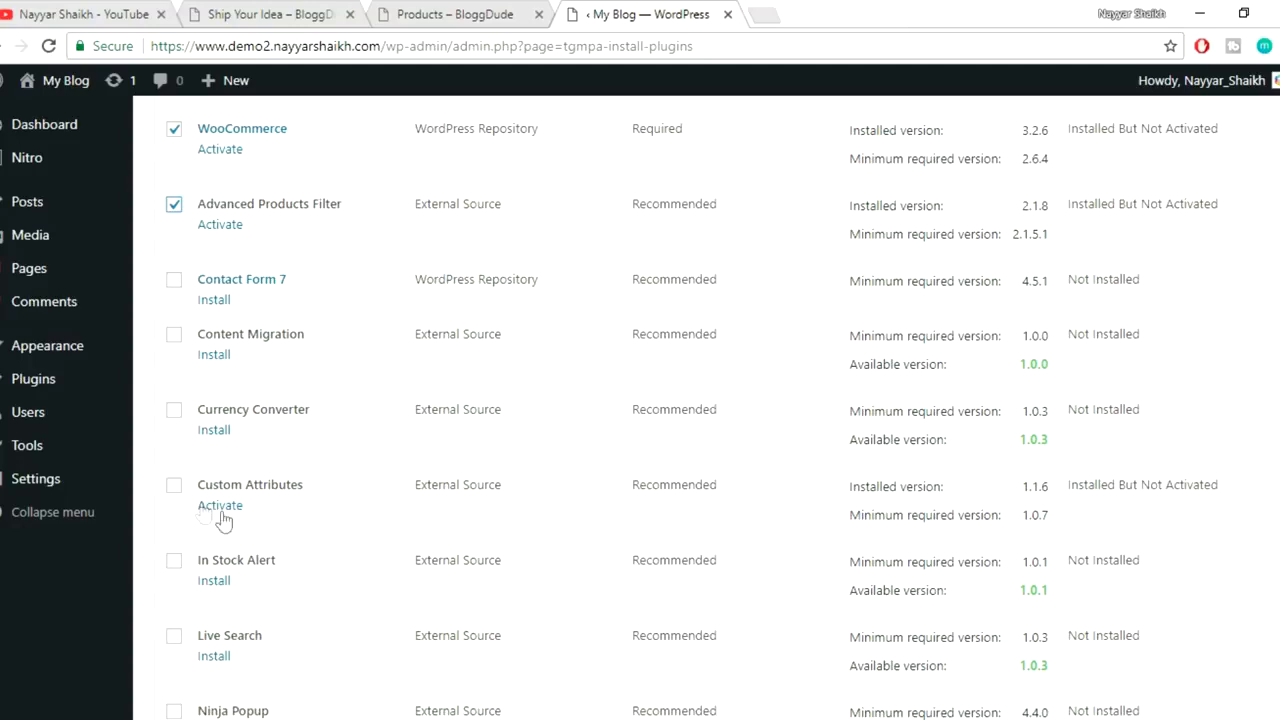
pyautogui.click(174, 485)
pyautogui.scroll(-8, 491, 487)
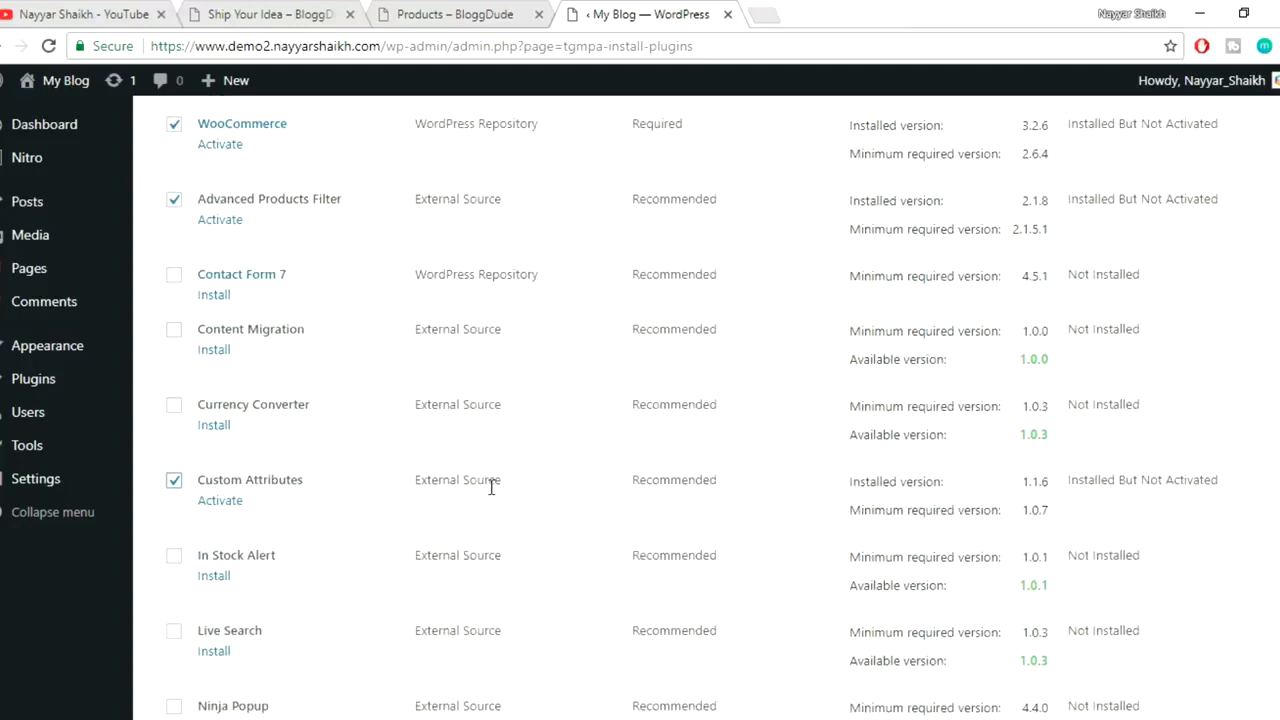
pyautogui.click(228, 625)
pyautogui.click(212, 704)
pyautogui.click(290, 626)
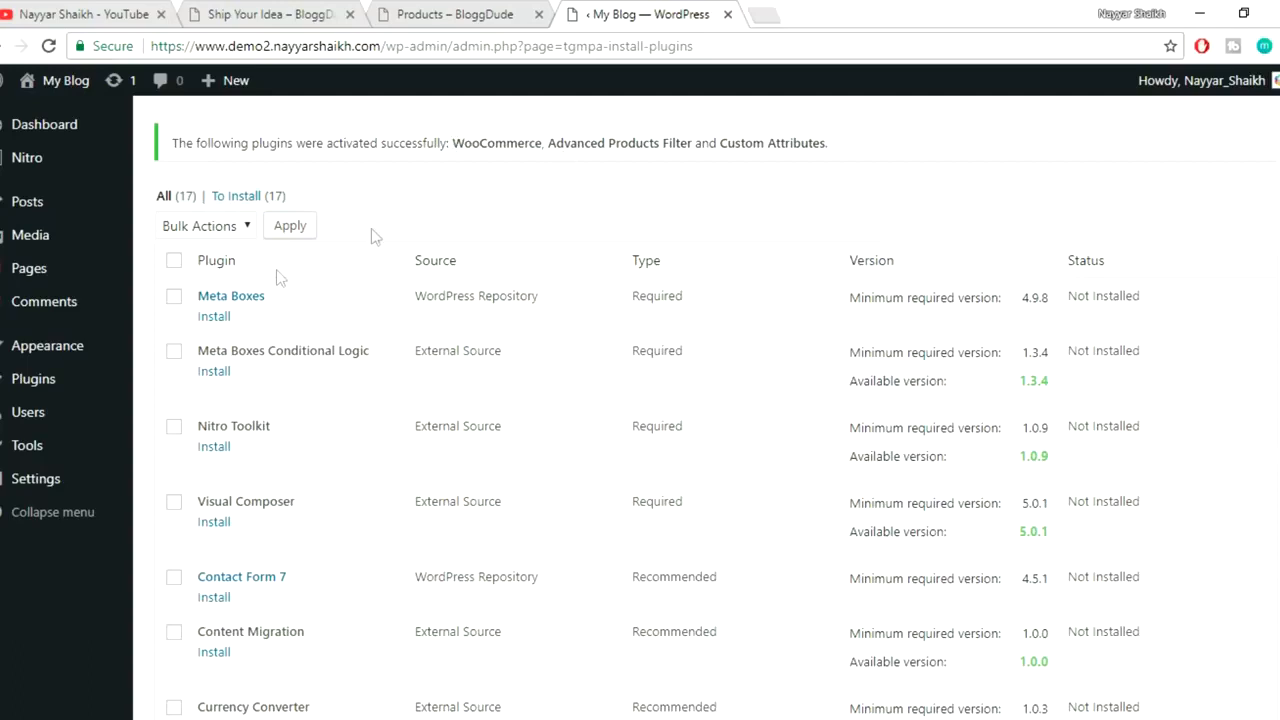
# - Open the WooCommerce setup wizard, fill in the store address with the saved details and submit the store setup
pyautogui.moveTo(72, 352)
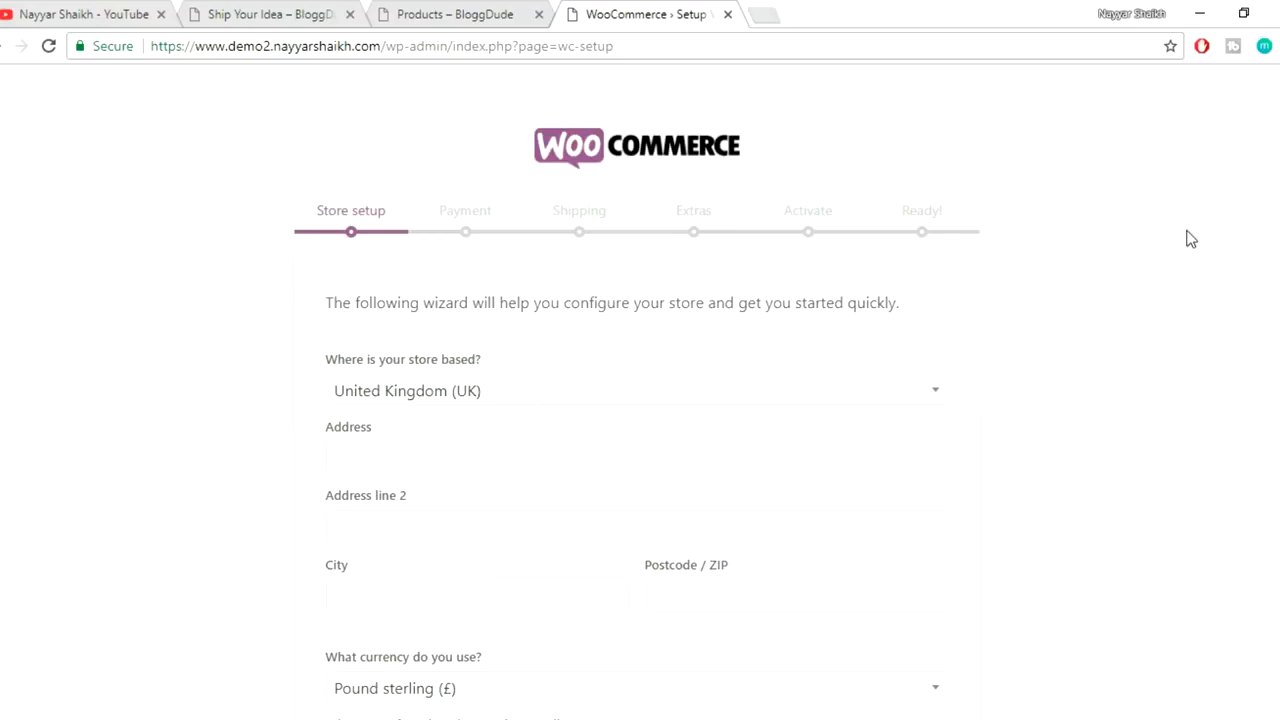
pyautogui.scroll(-3, 1188, 237)
pyautogui.click(542, 192)
pyautogui.click(506, 220)
pyautogui.click(648, 606)
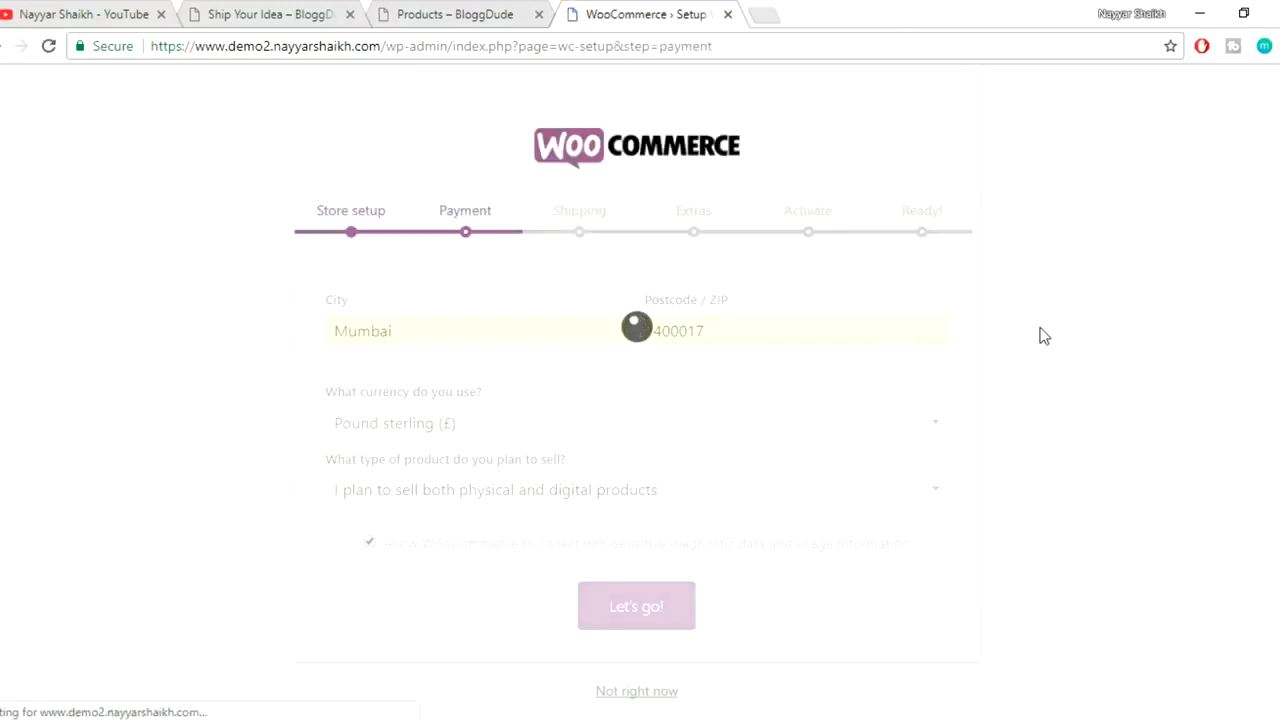
# - Continue past the wizard's Payment stage without enabling any payment method
pyautogui.scroll(-1, 1005, 360)
pyautogui.scroll(-2, 1008, 366)
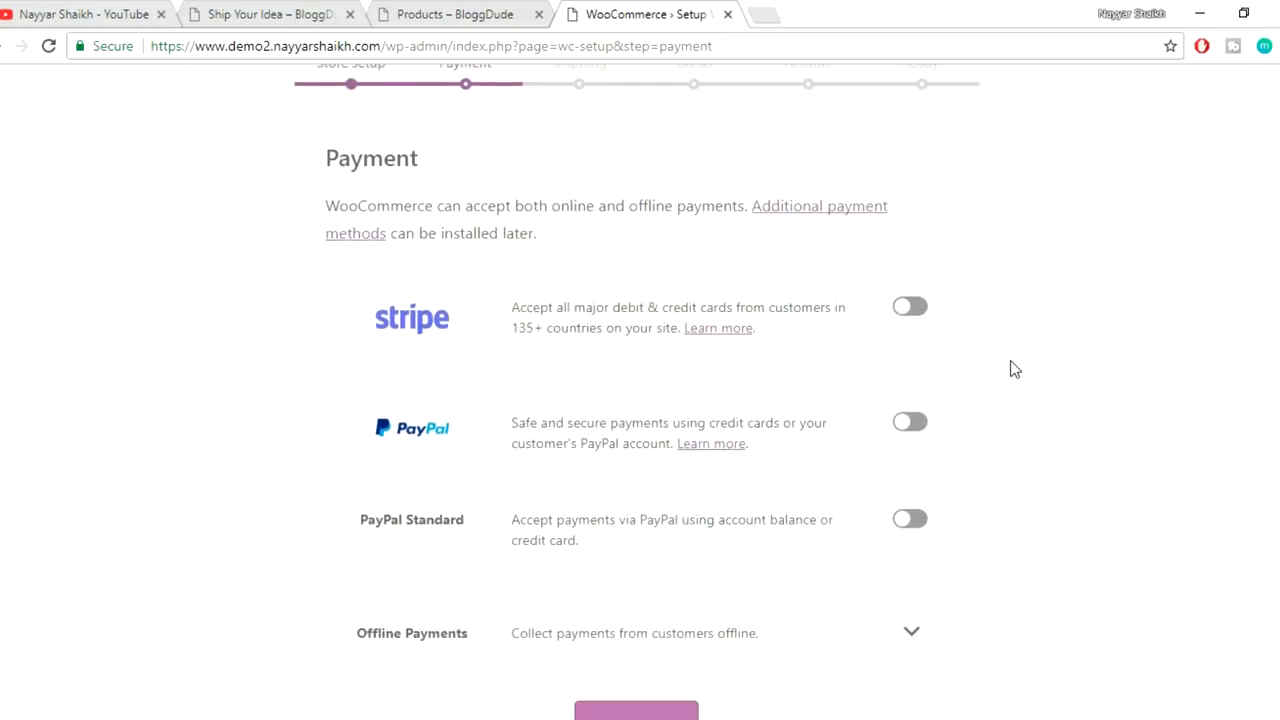
pyautogui.click(621, 647)
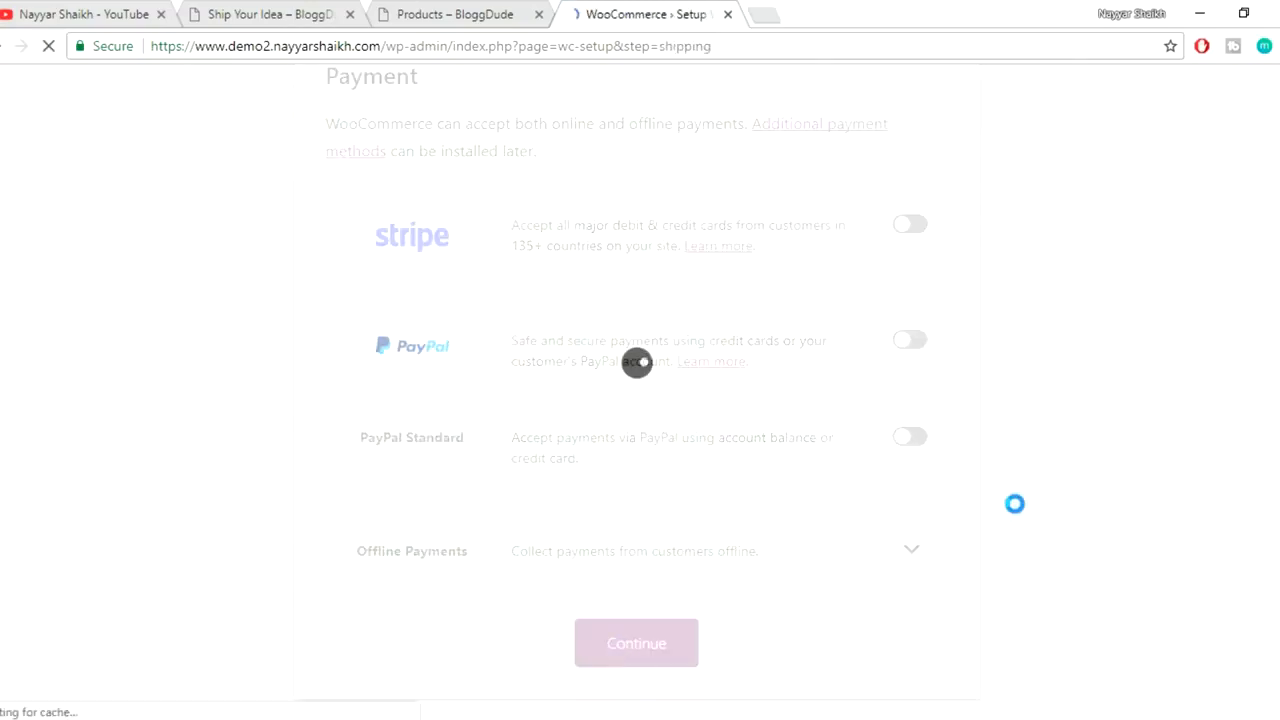
# - Turn off flat rate shipping for the United Kingdom (UK) and for locations not covered by other zones, and continue
pyautogui.scroll(-3, 1000, 490)
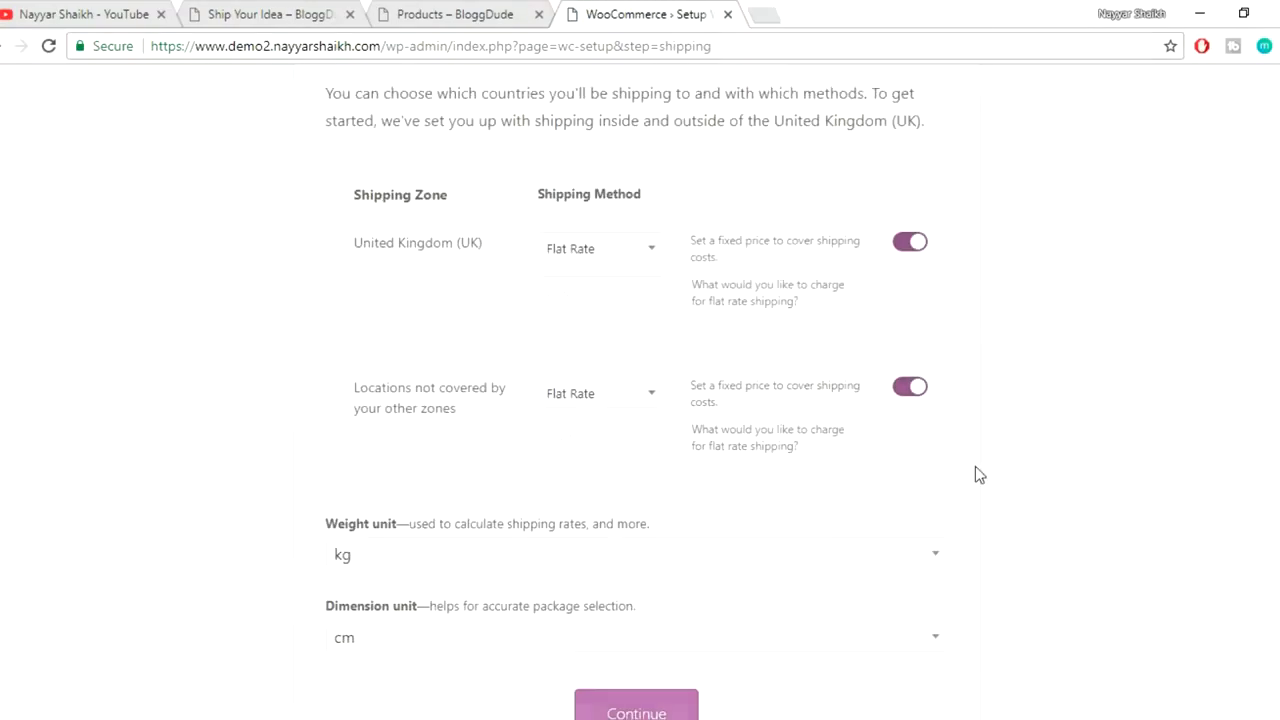
pyautogui.click(908, 210)
pyautogui.click(906, 352)
pyautogui.click(645, 698)
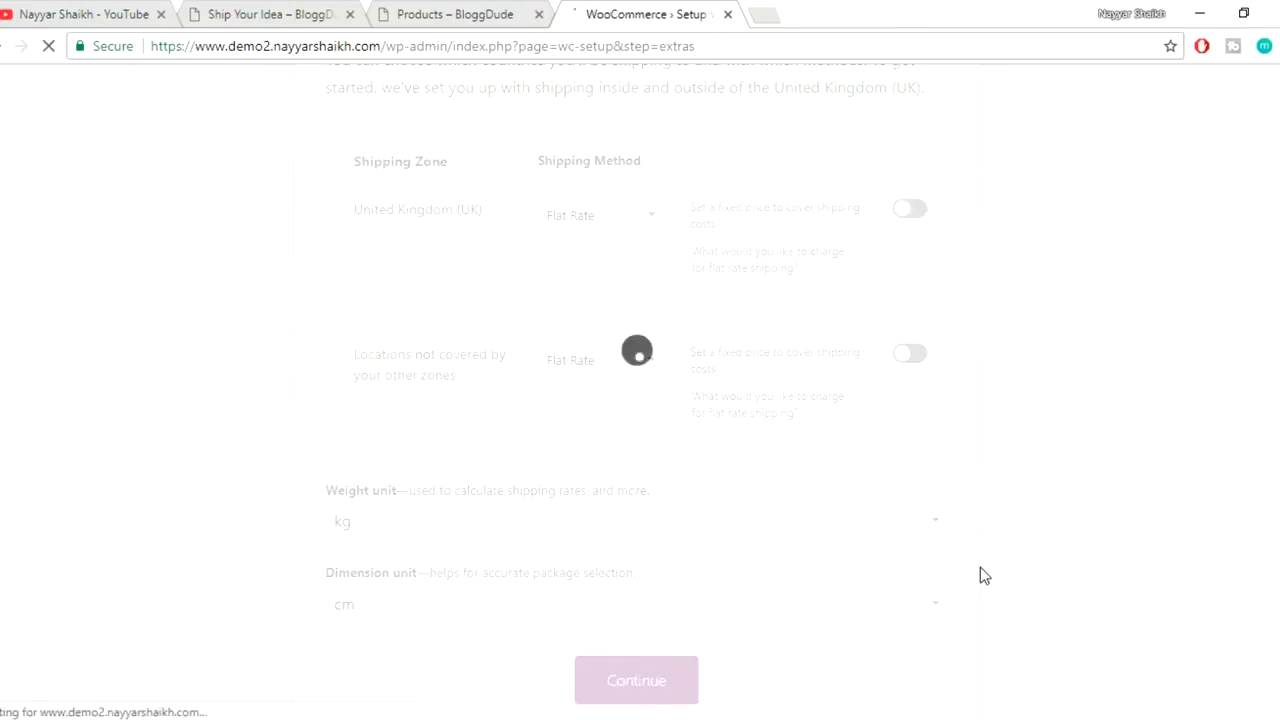
# - Continue past Recommended Extras without automated taxes, skip the Activate stage and return to the WordPress dashboard
pyautogui.click(688, 575)
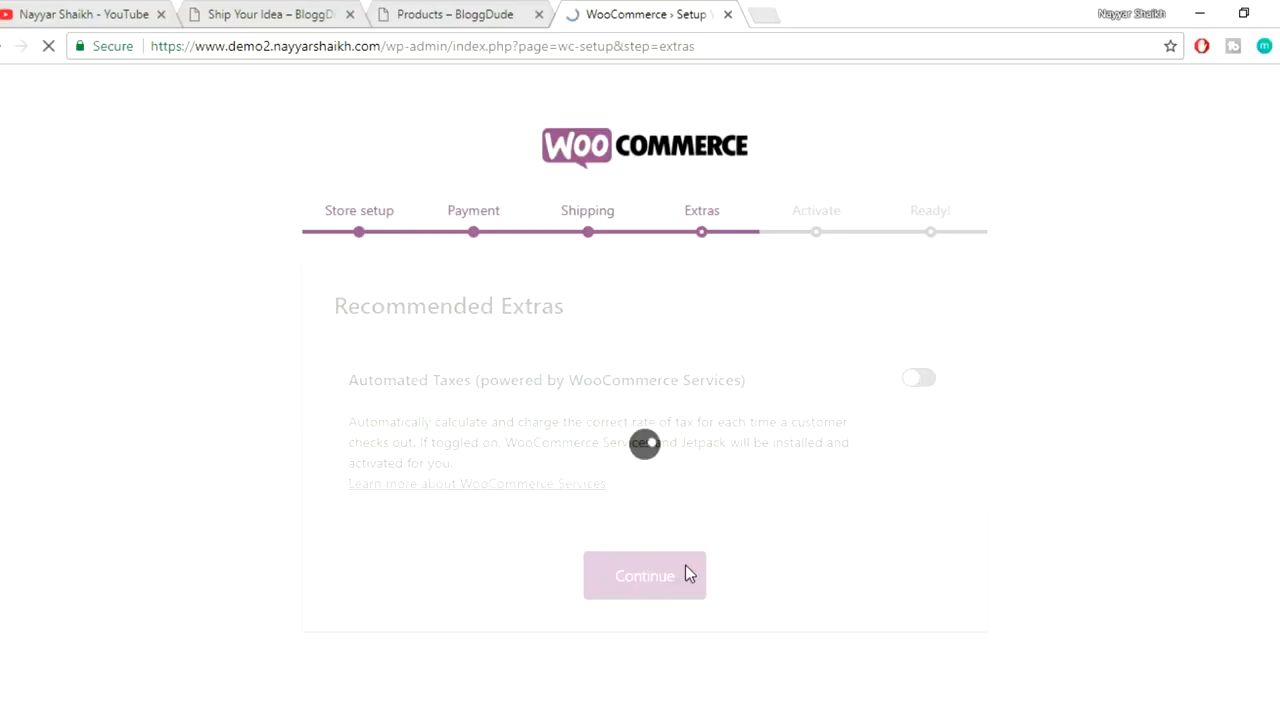
pyautogui.scroll(-4, 978, 431)
pyautogui.click(640, 691)
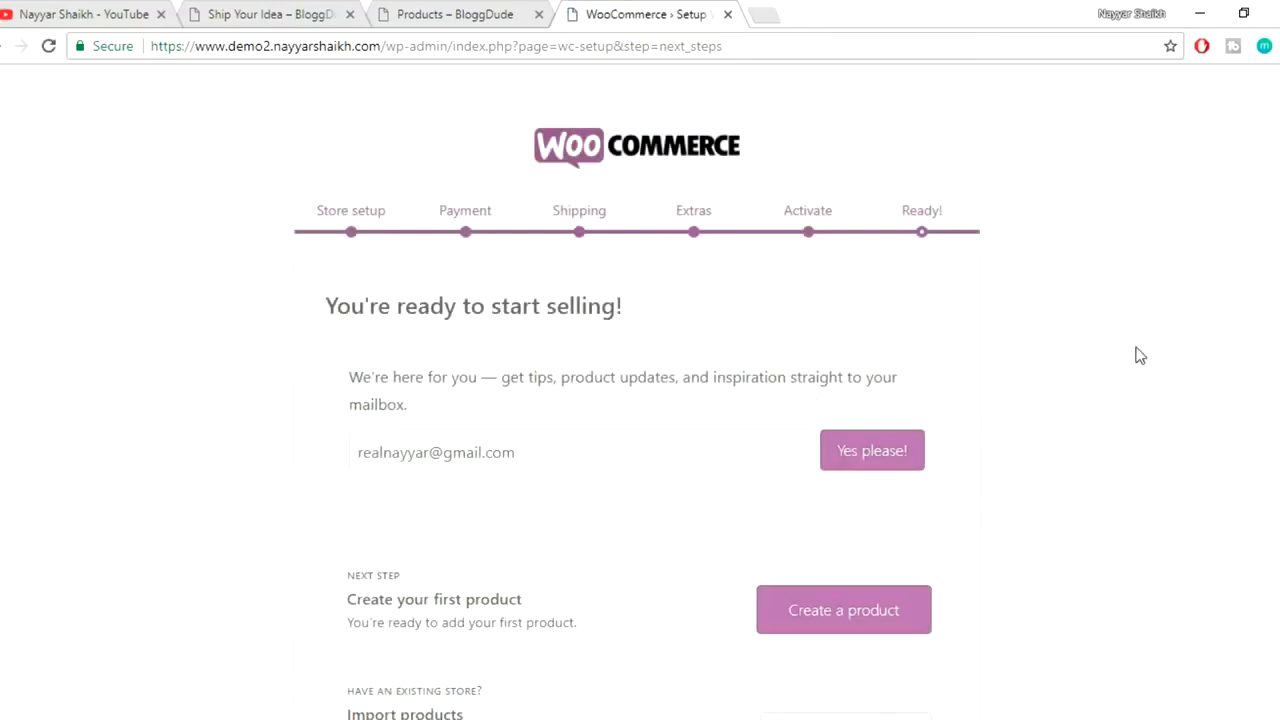
pyautogui.scroll(-3, 1140, 355)
pyautogui.click(689, 692)
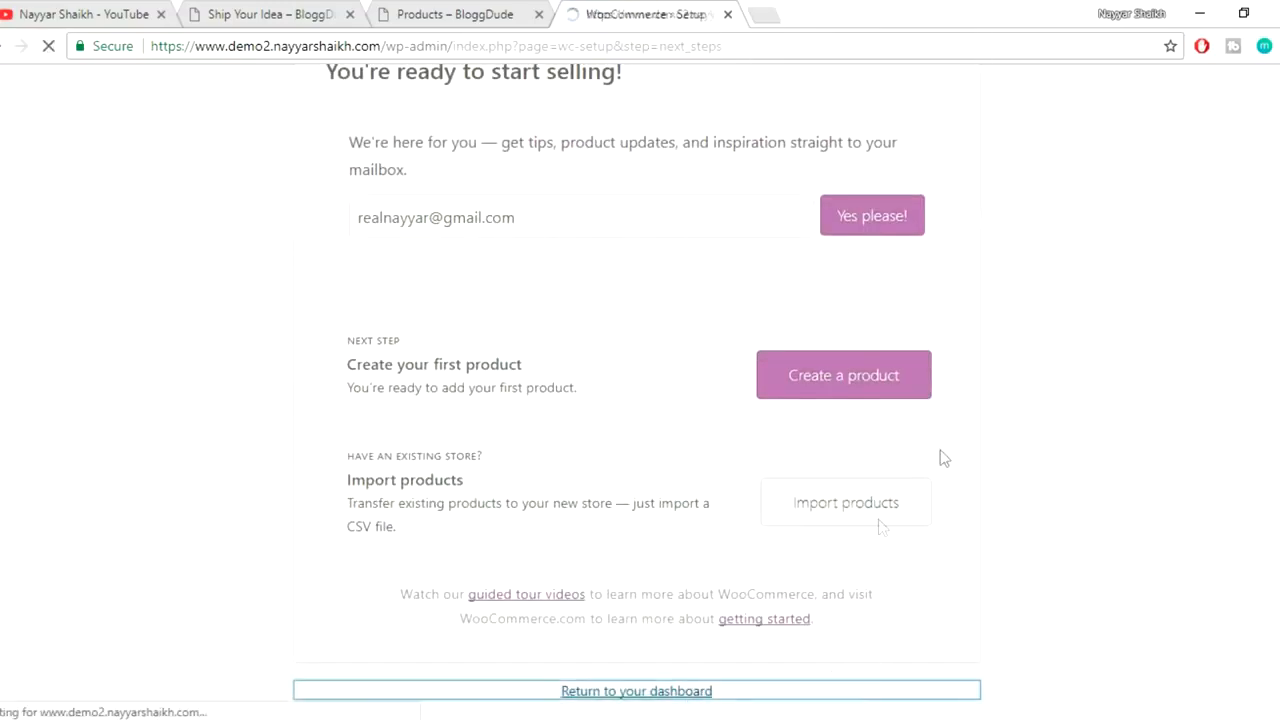
# - Switch to the YouTube channel, browse its uploads back to the most recent videos and return to the WordPress dashboard
pyautogui.click(130, 12)
pyautogui.scroll(-2, 1117, 366)
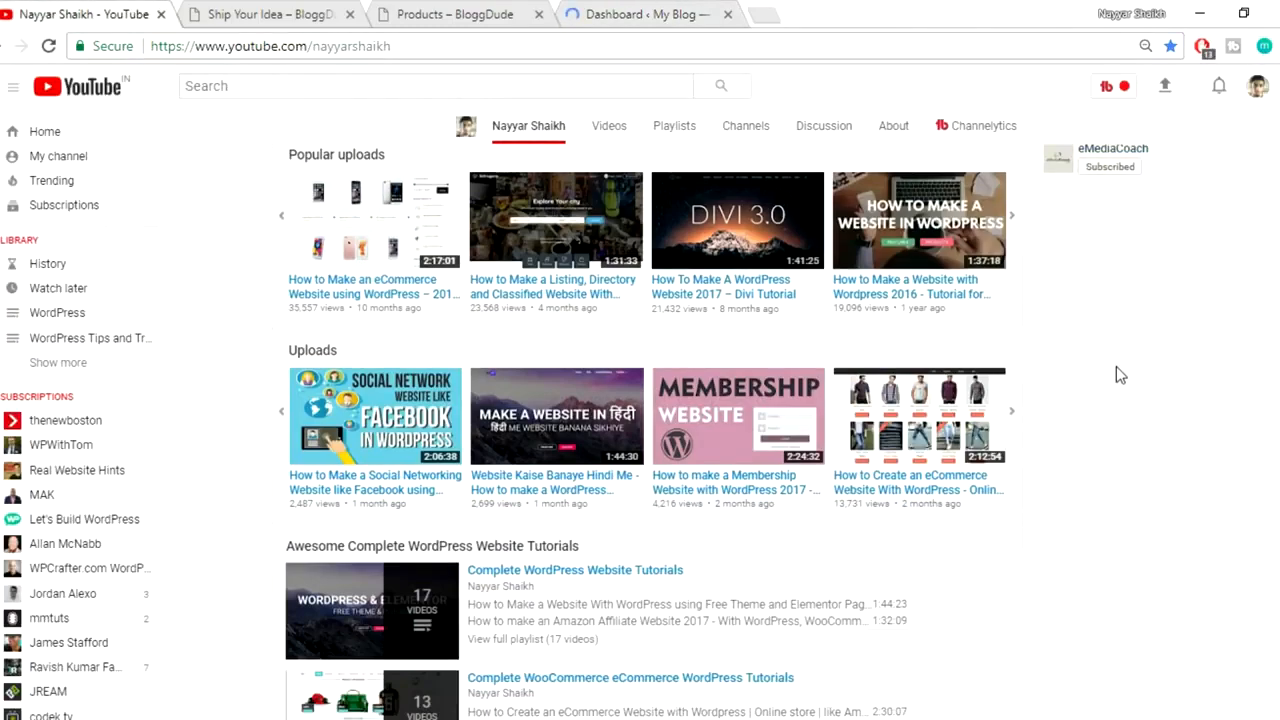
pyautogui.click(272, 428)
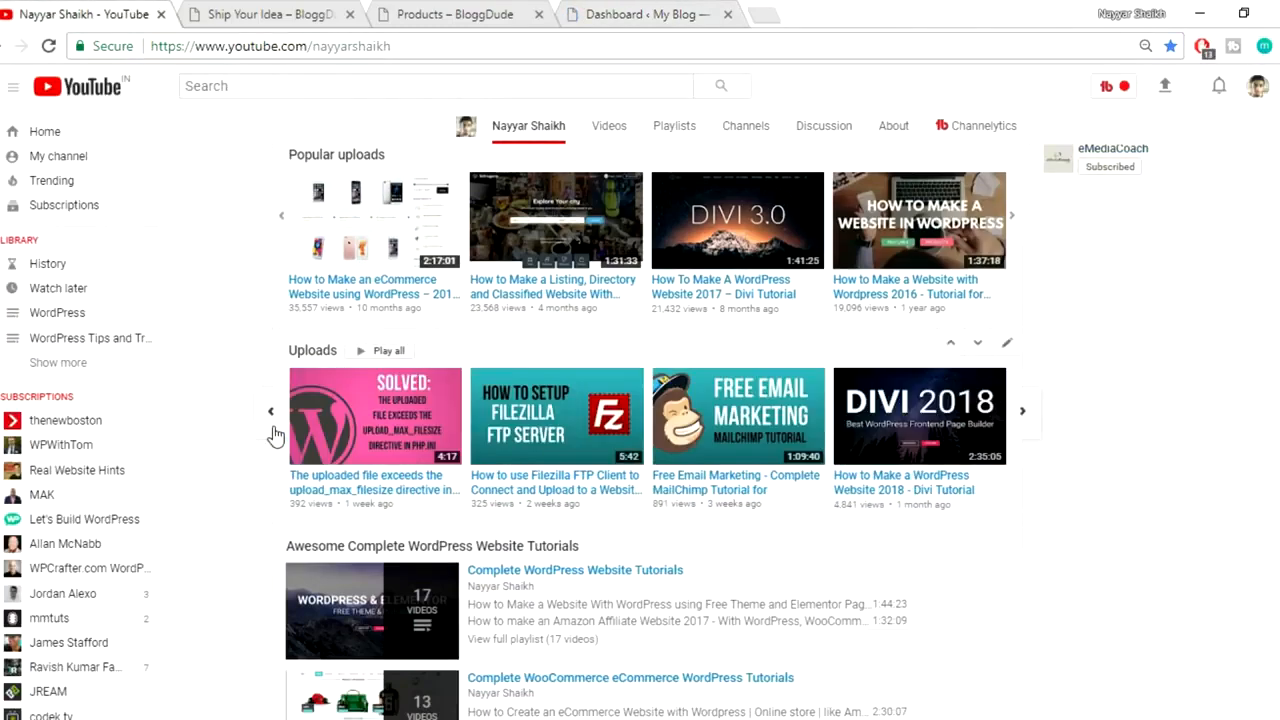
pyautogui.click(271, 428)
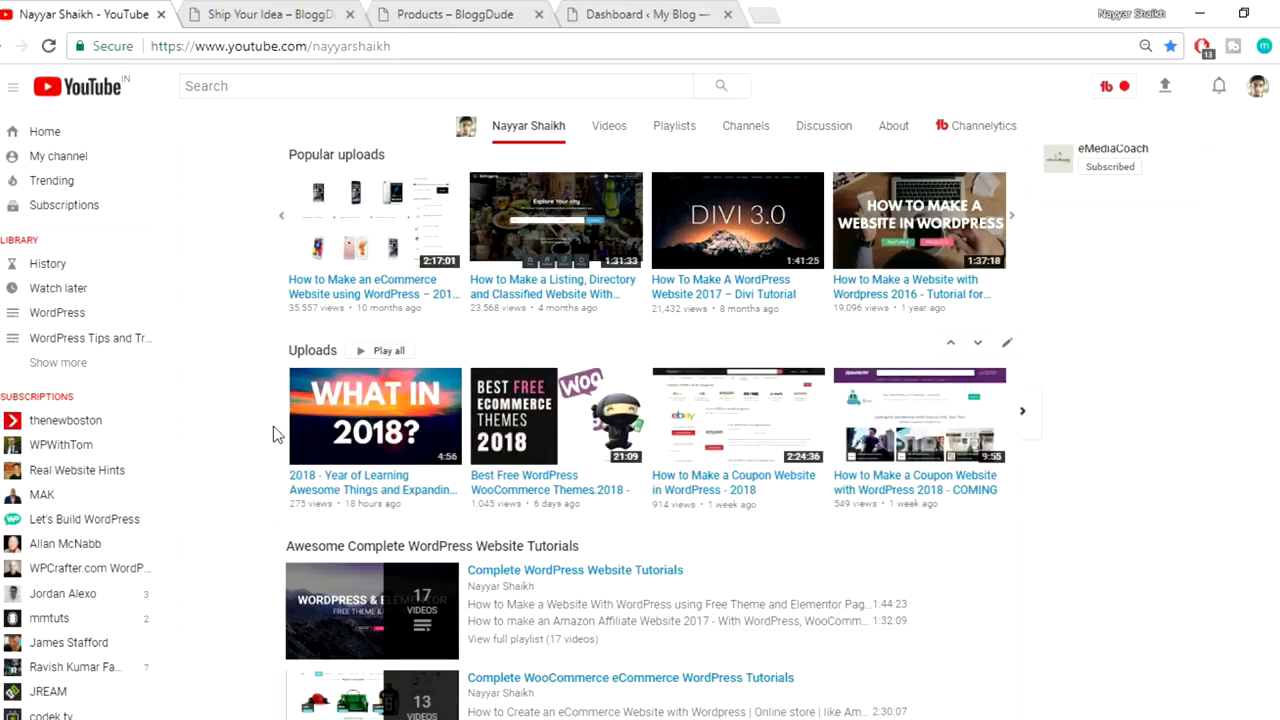
pyautogui.click(652, 12)
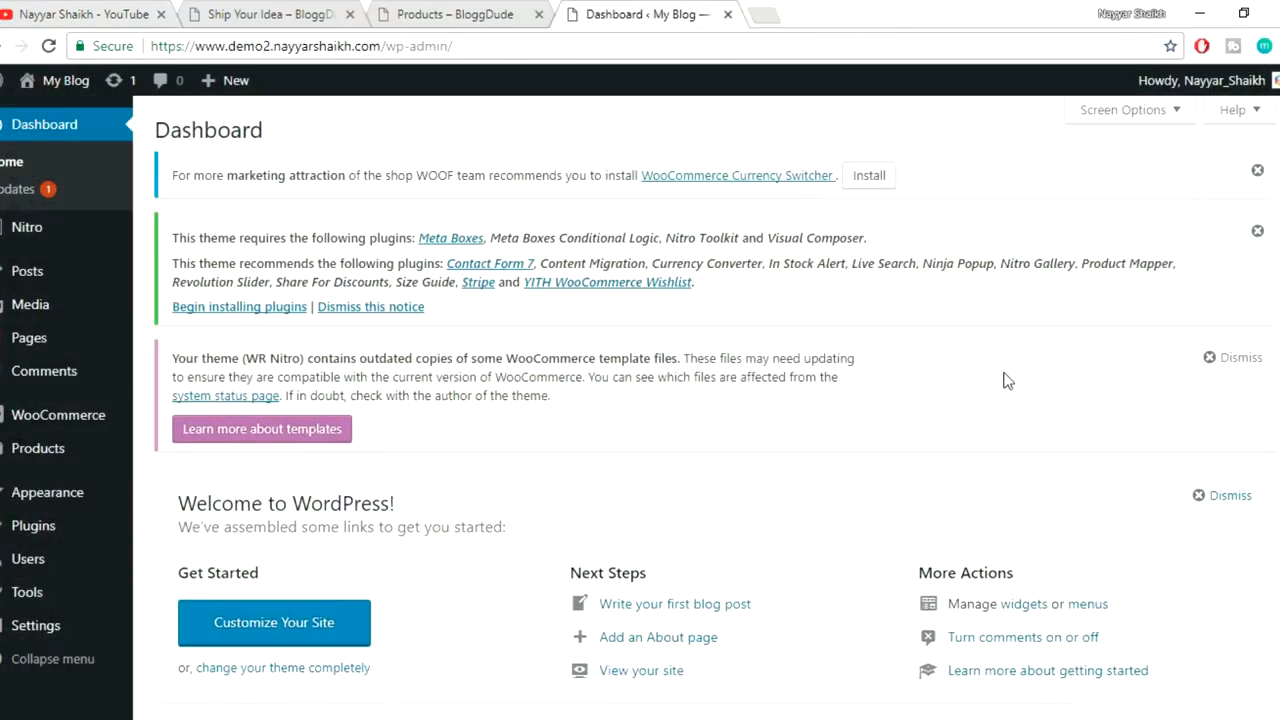
# - Look over the WordPress dashboard and open the WooCommerce system status page
pyautogui.scroll(-3, 1023, 373)
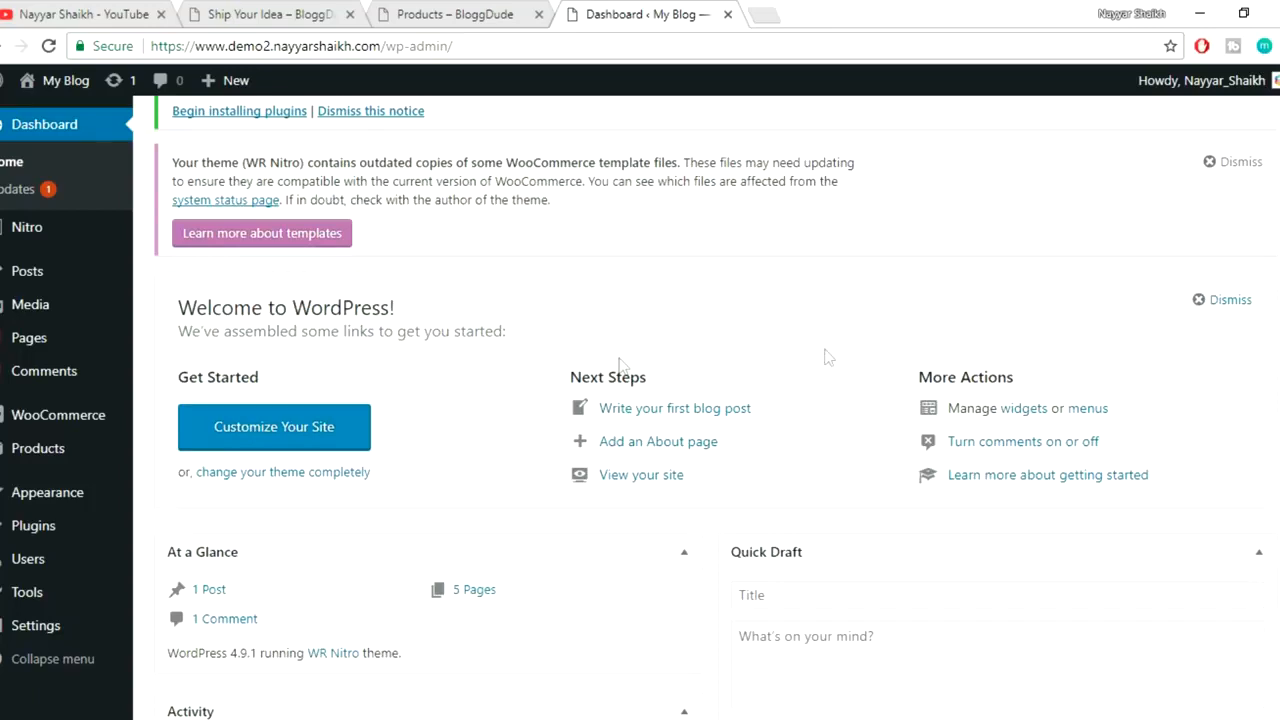
pyautogui.moveTo(31, 421)
pyautogui.click(163, 527)
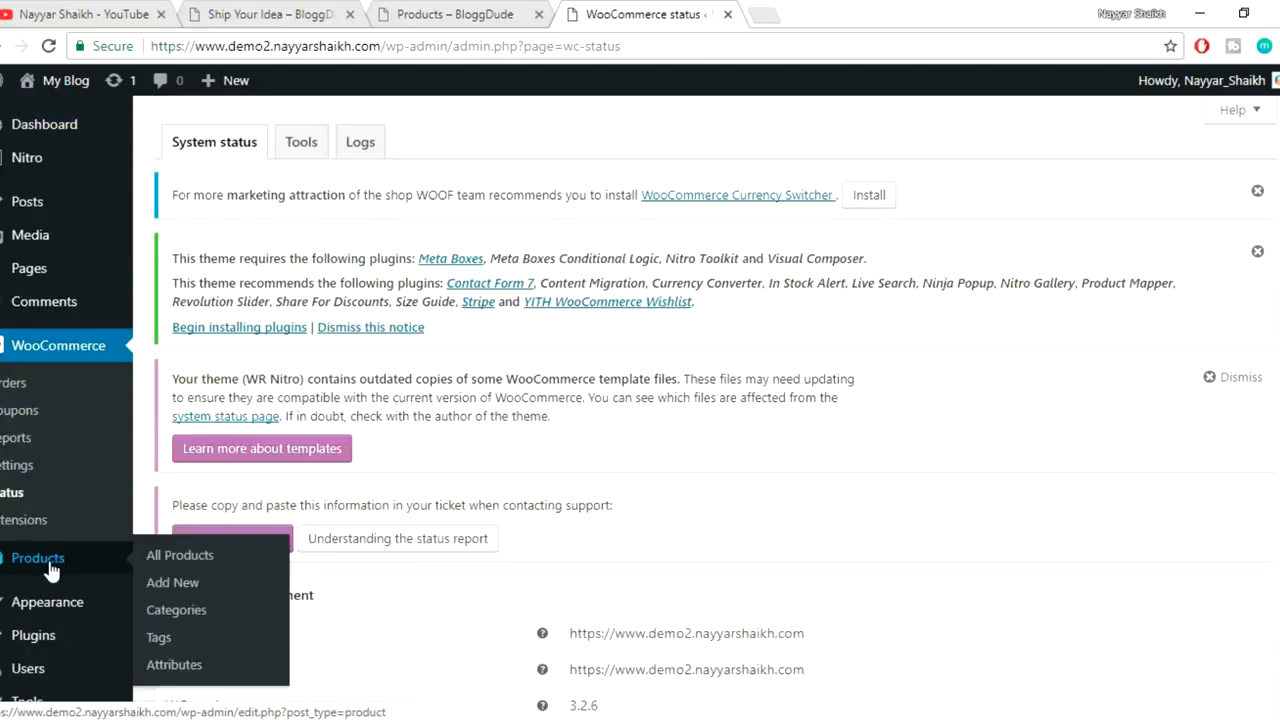
# - Open the products list and start importing products from a CSV file
pyautogui.click(48, 562)
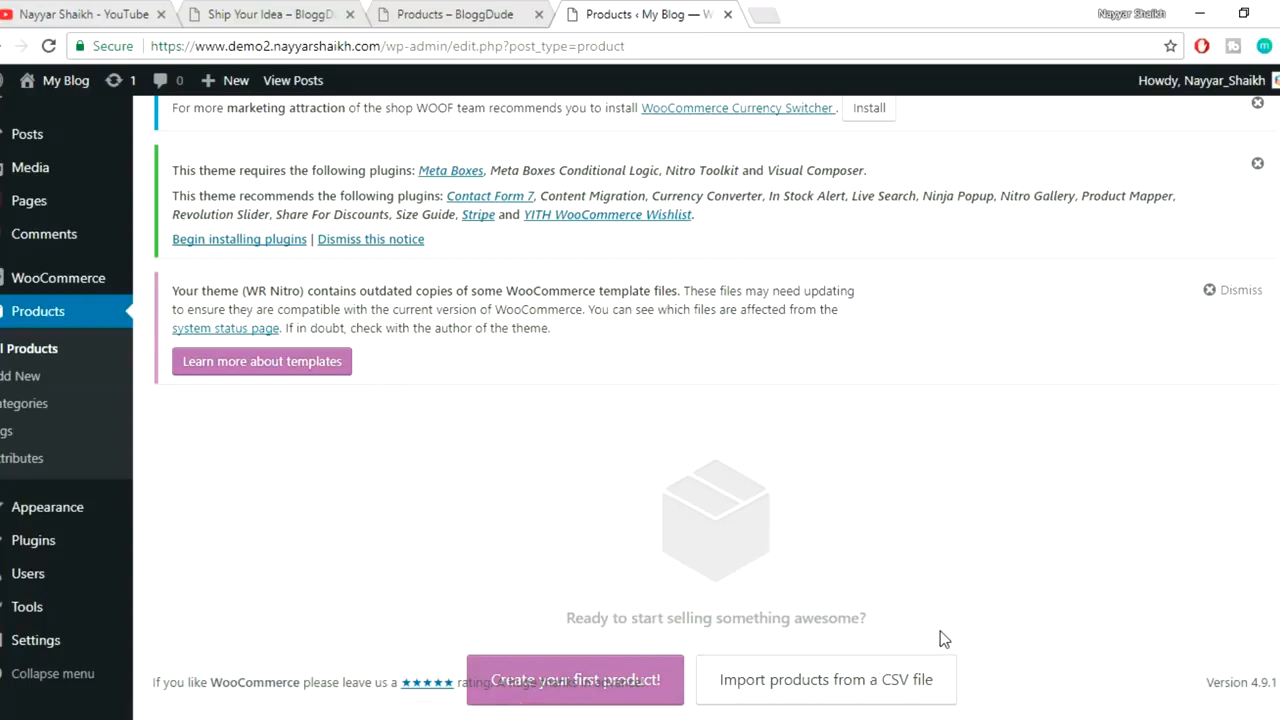
pyautogui.click(888, 667)
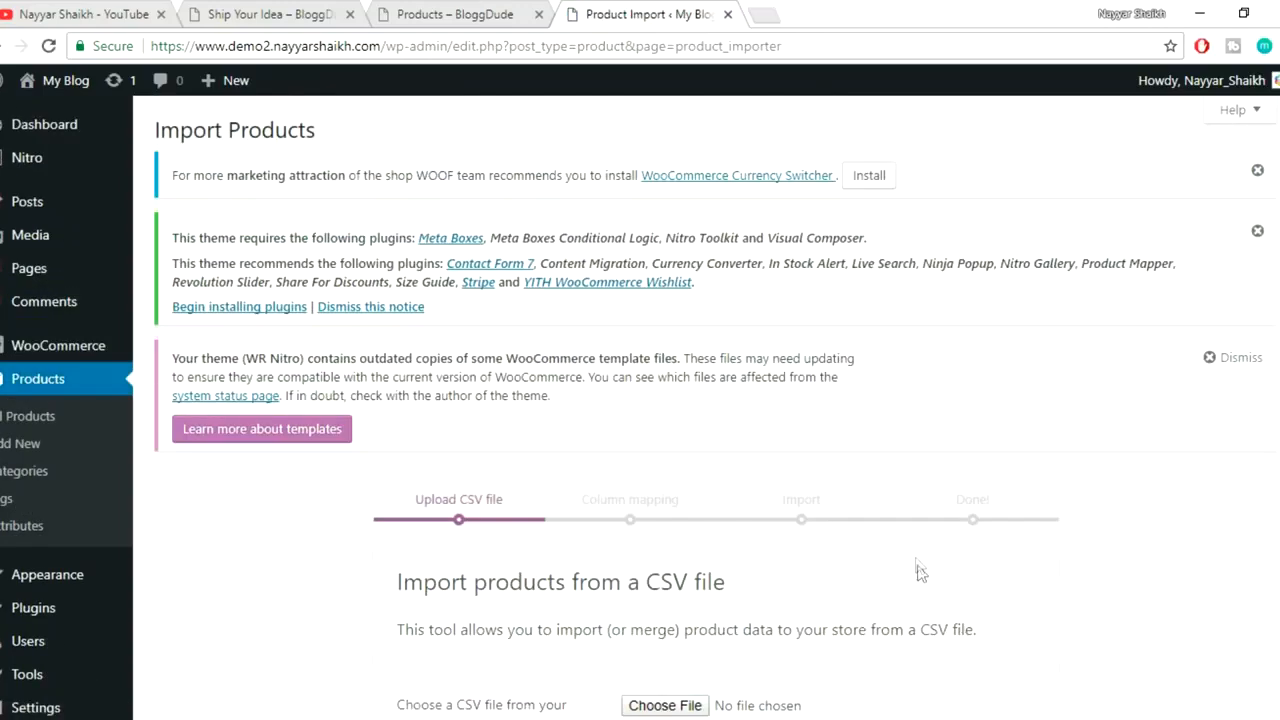
pyautogui.scroll(-3, 920, 566)
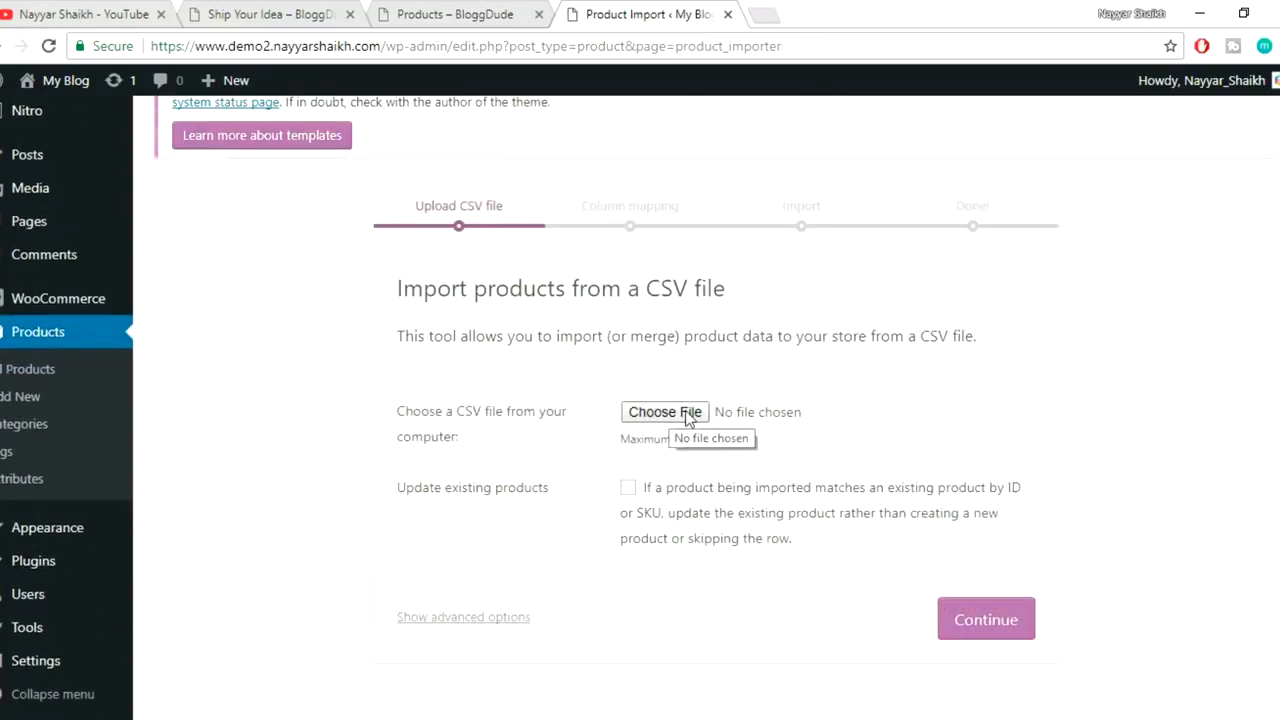
# - Choose dummy-data.csv from the WooCommerce plugin's dummy-data folder inside the local fehem_shop site as the file to import
pyautogui.click(686, 414)
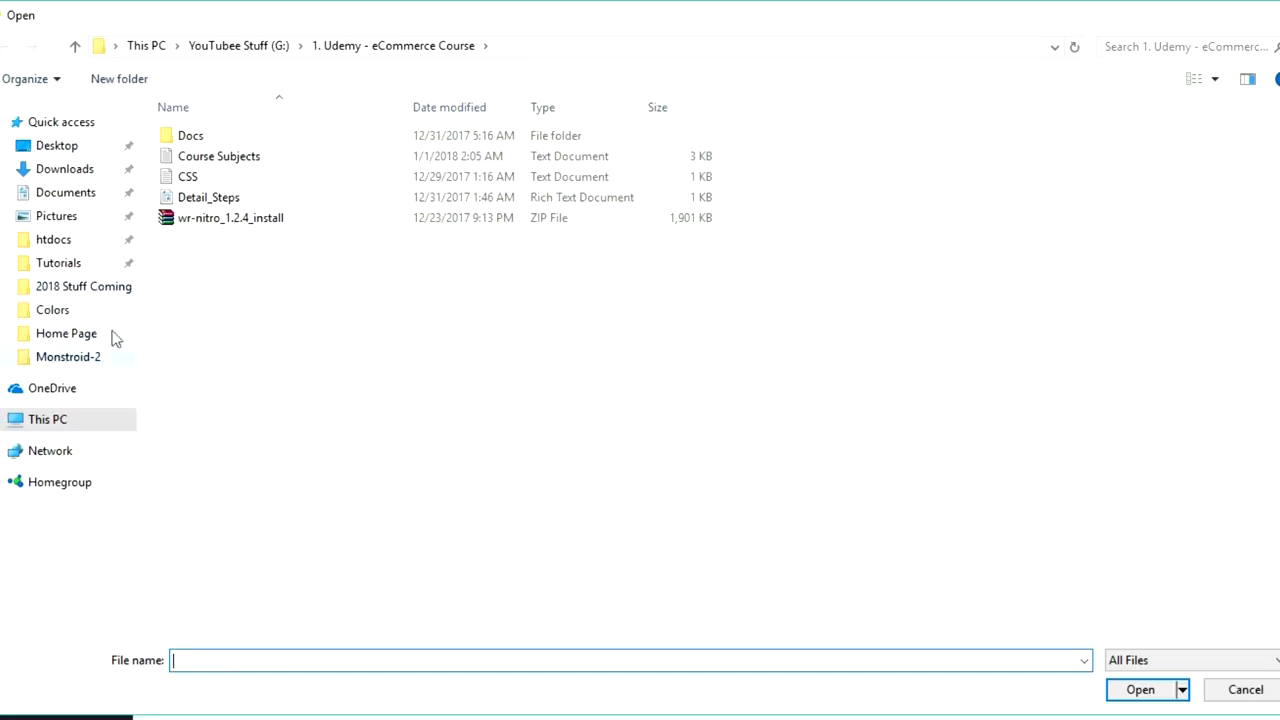
pyautogui.click(87, 257)
pyautogui.click(270, 160)
pyautogui.doubleClick(270, 160)
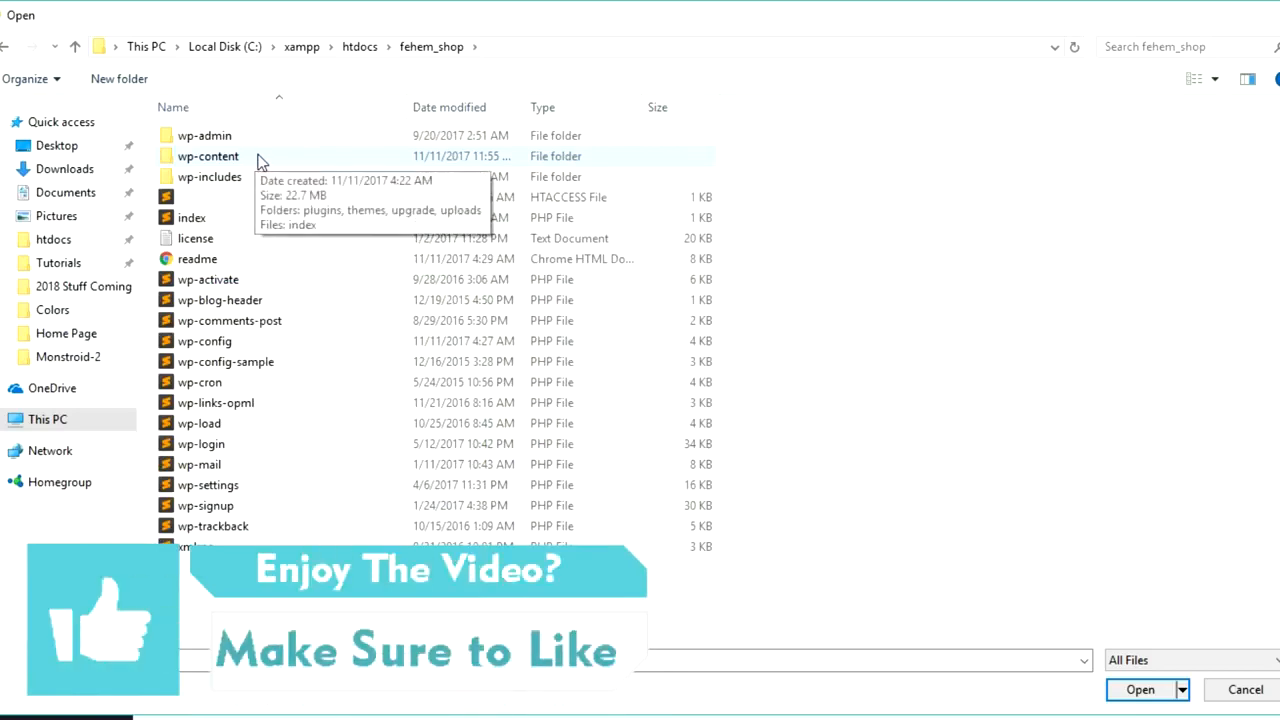
pyautogui.doubleClick(259, 162)
pyautogui.doubleClick(248, 140)
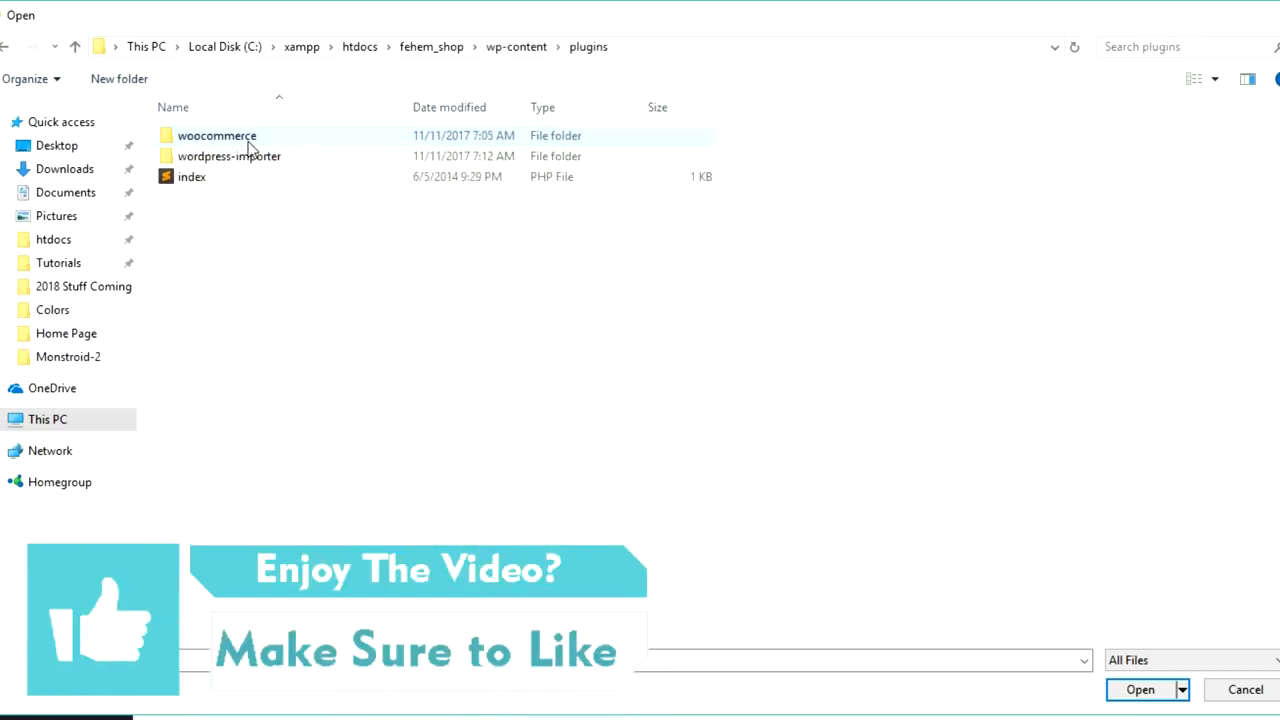
pyautogui.click(258, 142)
pyautogui.doubleClick(258, 142)
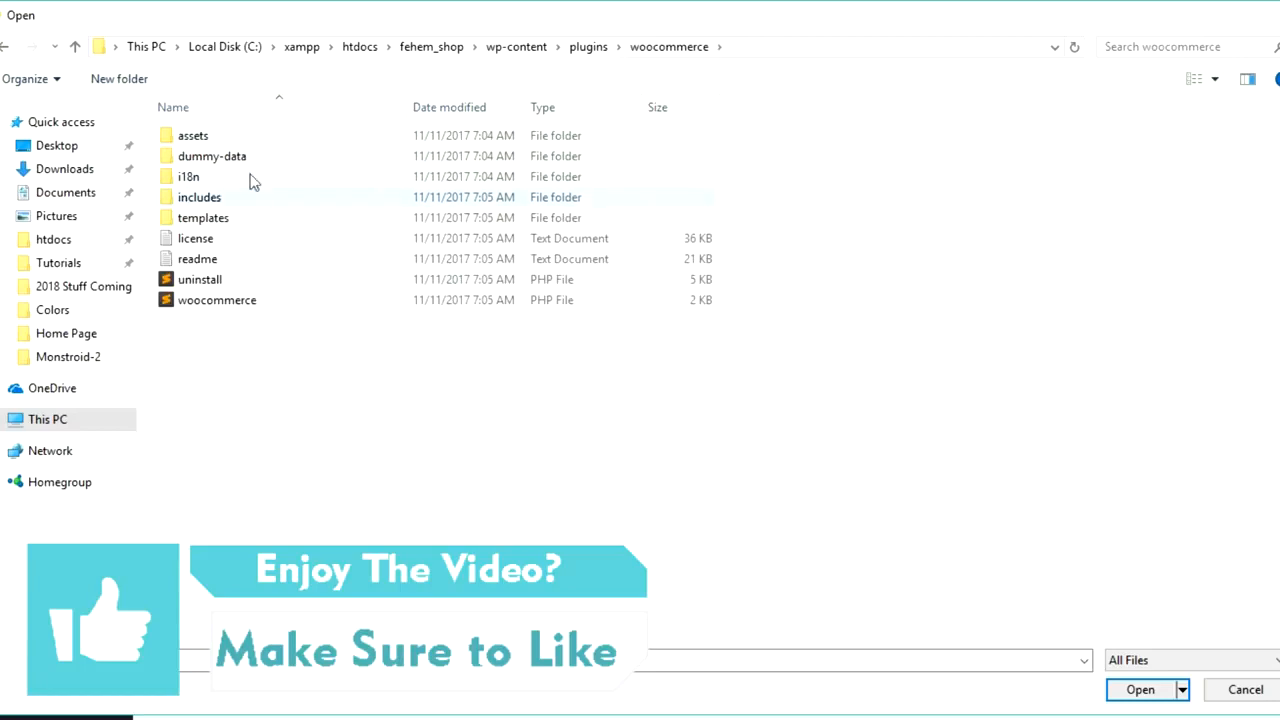
pyautogui.doubleClick(262, 160)
pyautogui.click(279, 135)
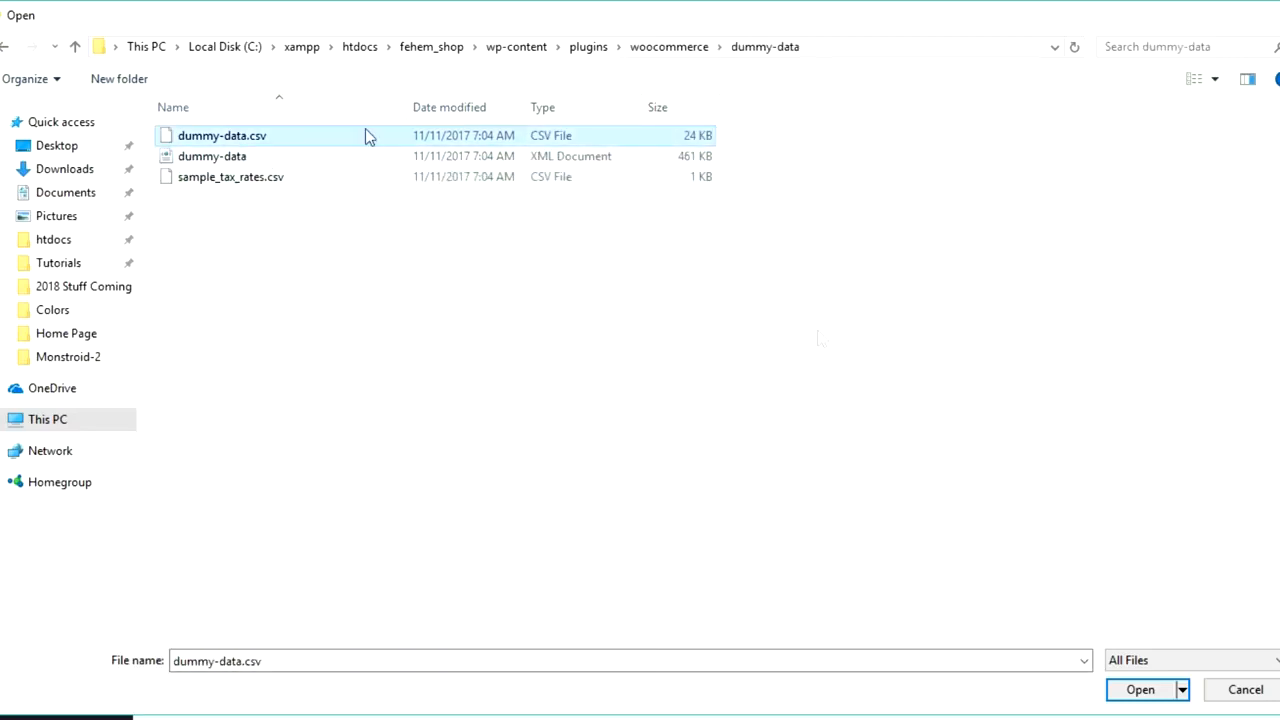
pyautogui.click(1150, 692)
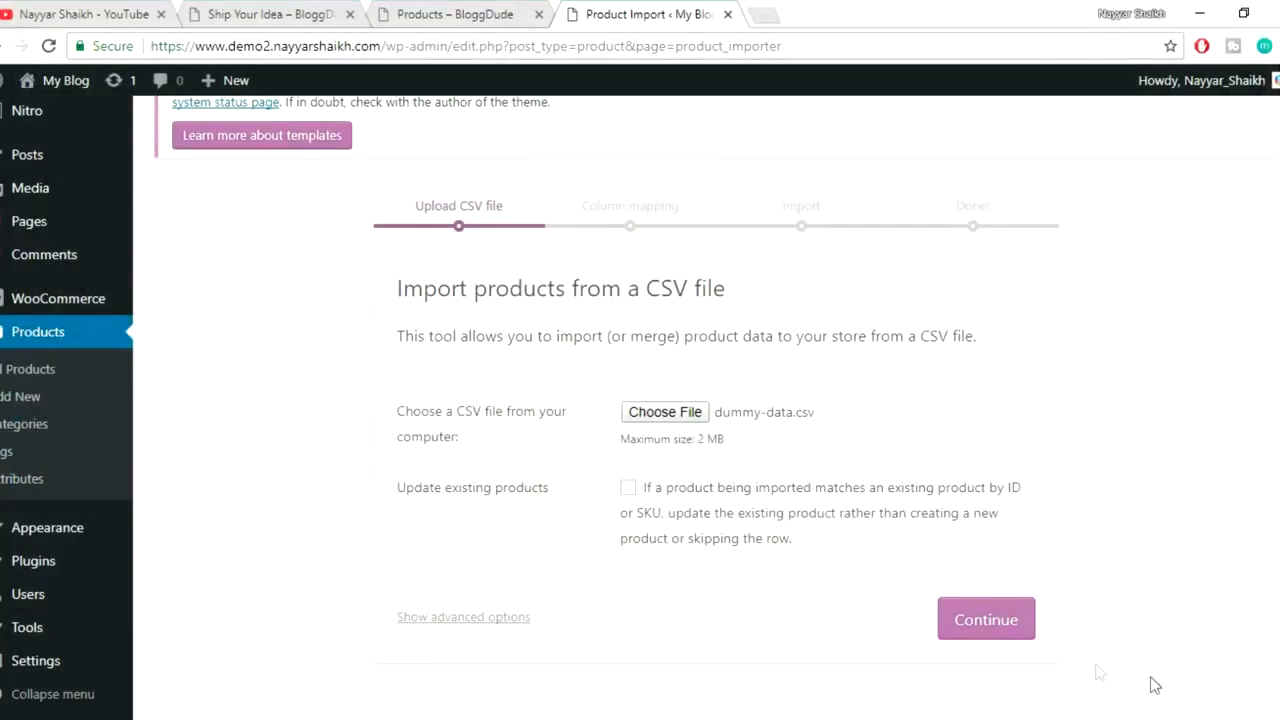
# - Continue with the default column mapping and run the product importer to completion
pyautogui.click(983, 622)
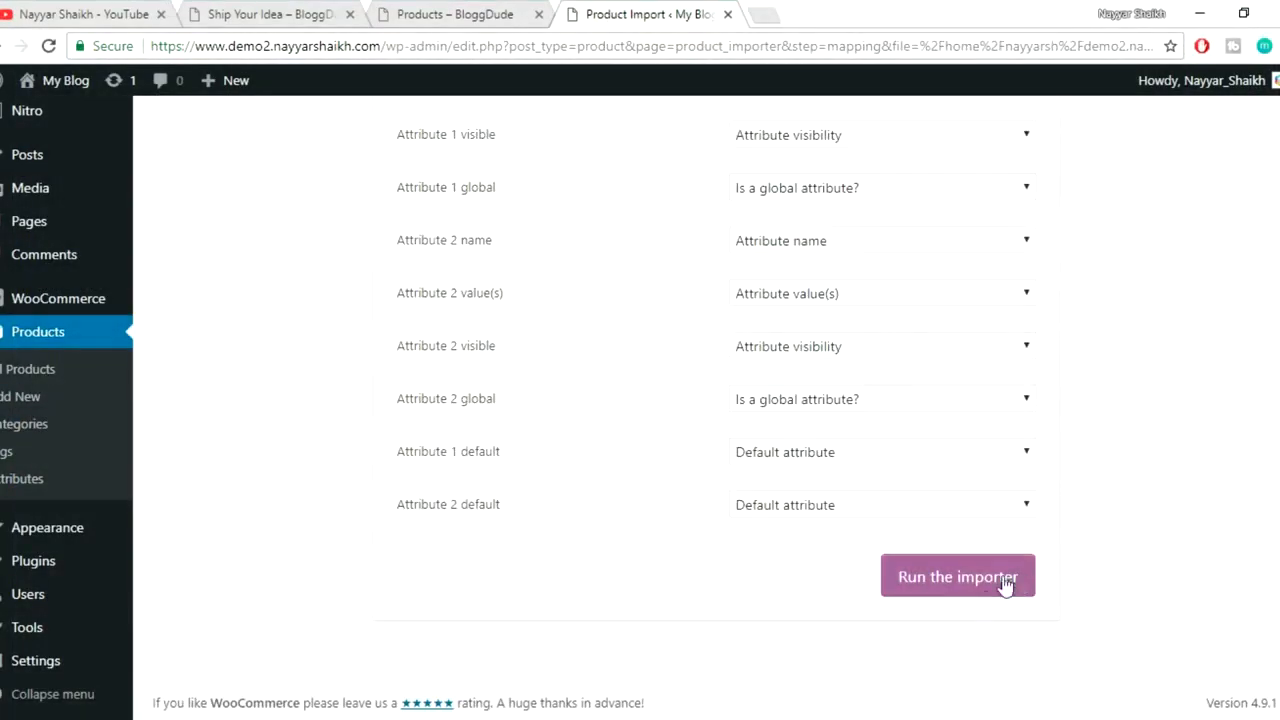
pyautogui.click(983, 592)
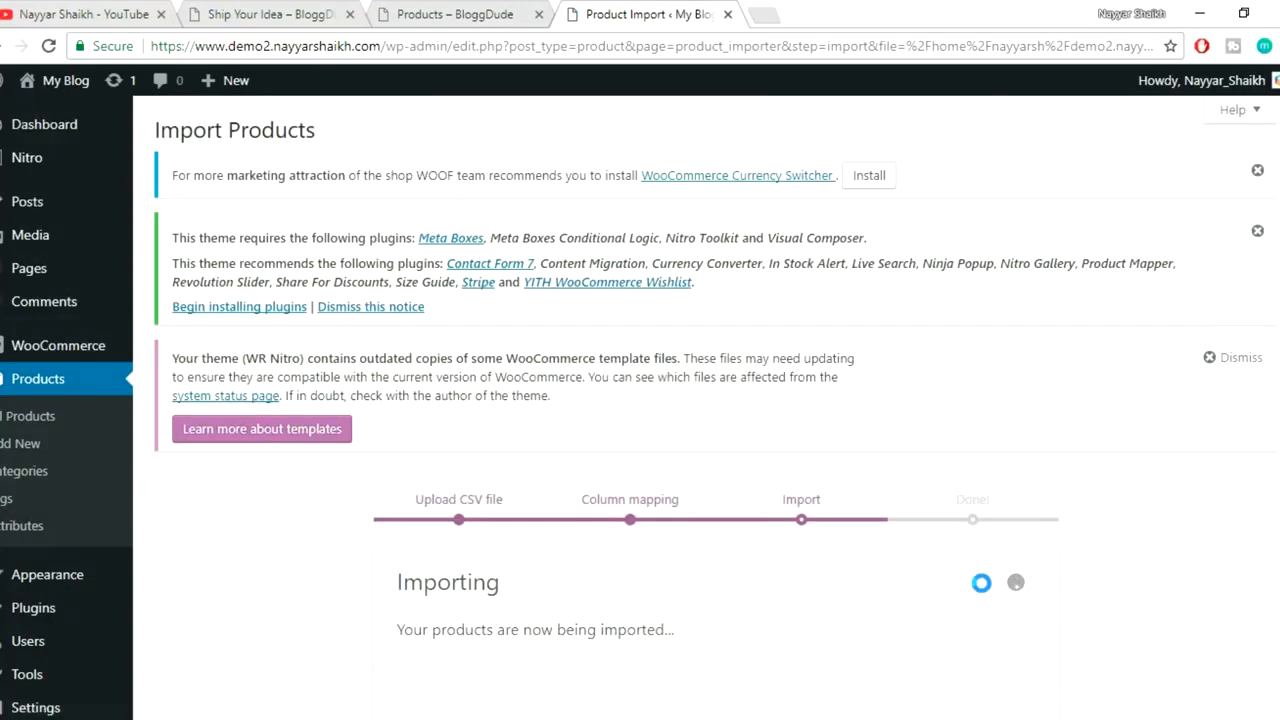
pyautogui.scroll(-2, 1038, 563)
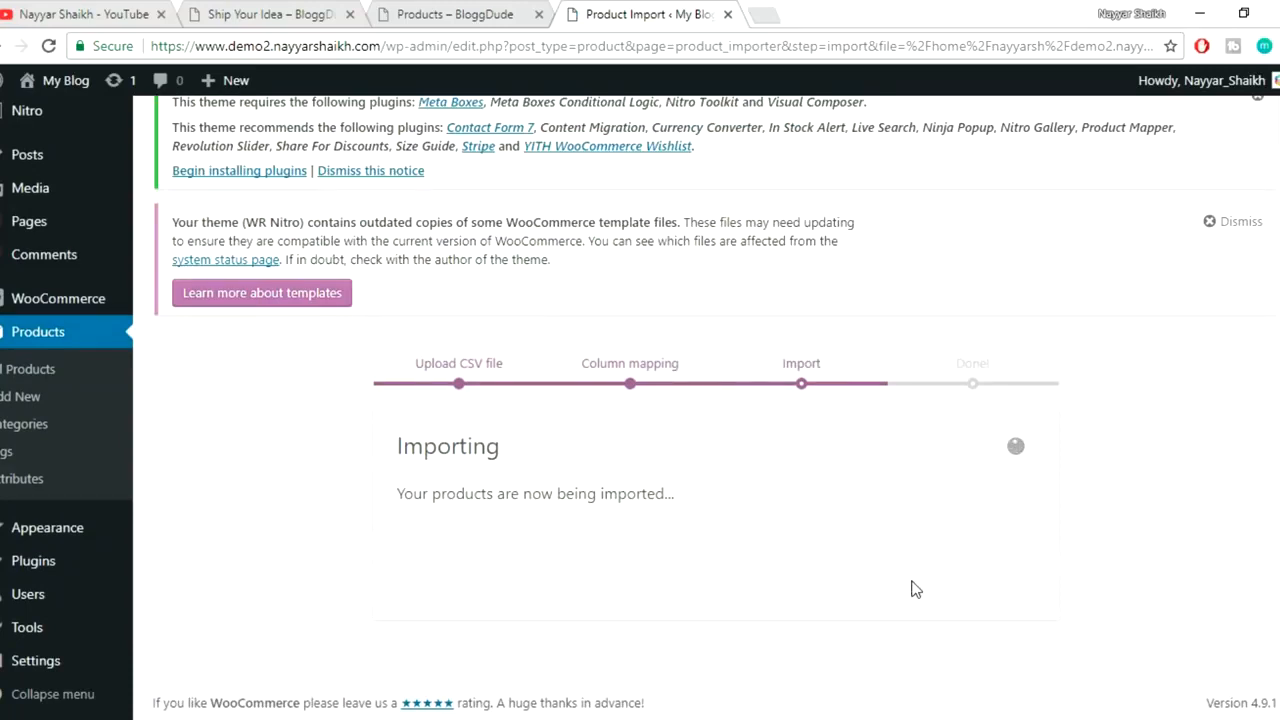
pyautogui.scroll(-4, 798, 458)
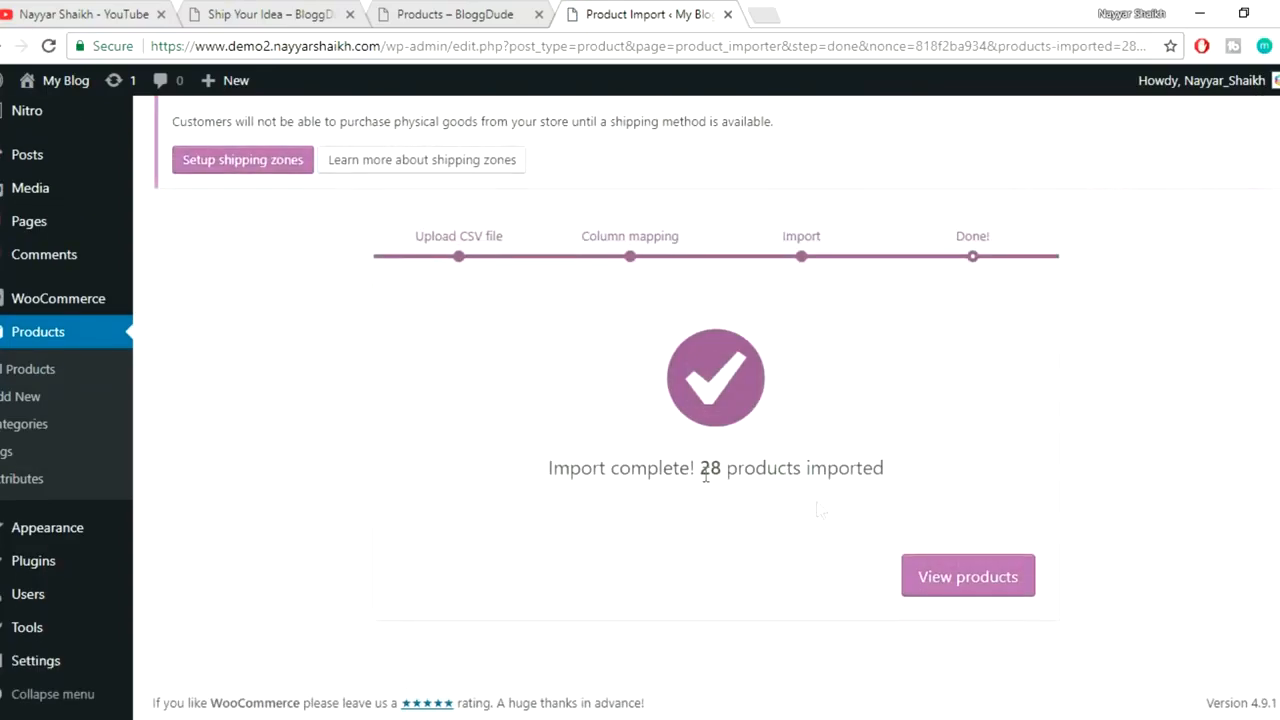
# - View the imported products and look through the product list
pyautogui.click(958, 586)
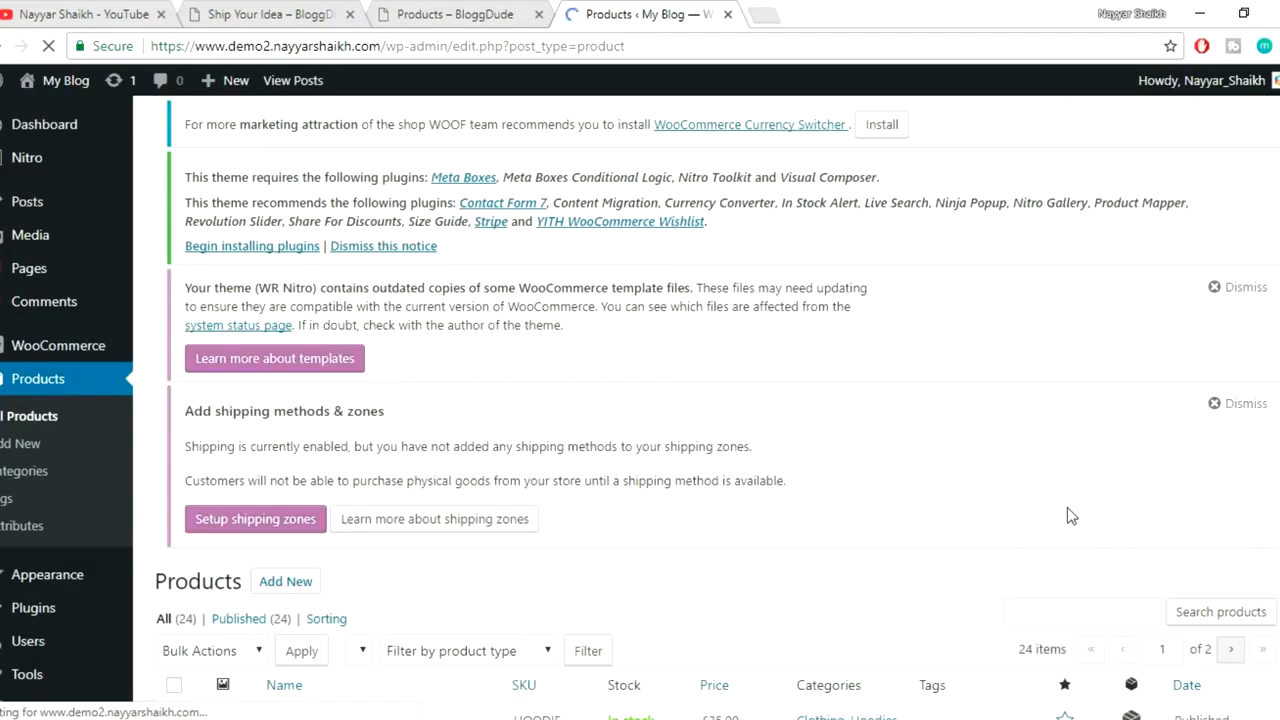
pyautogui.scroll(-7, 1067, 515)
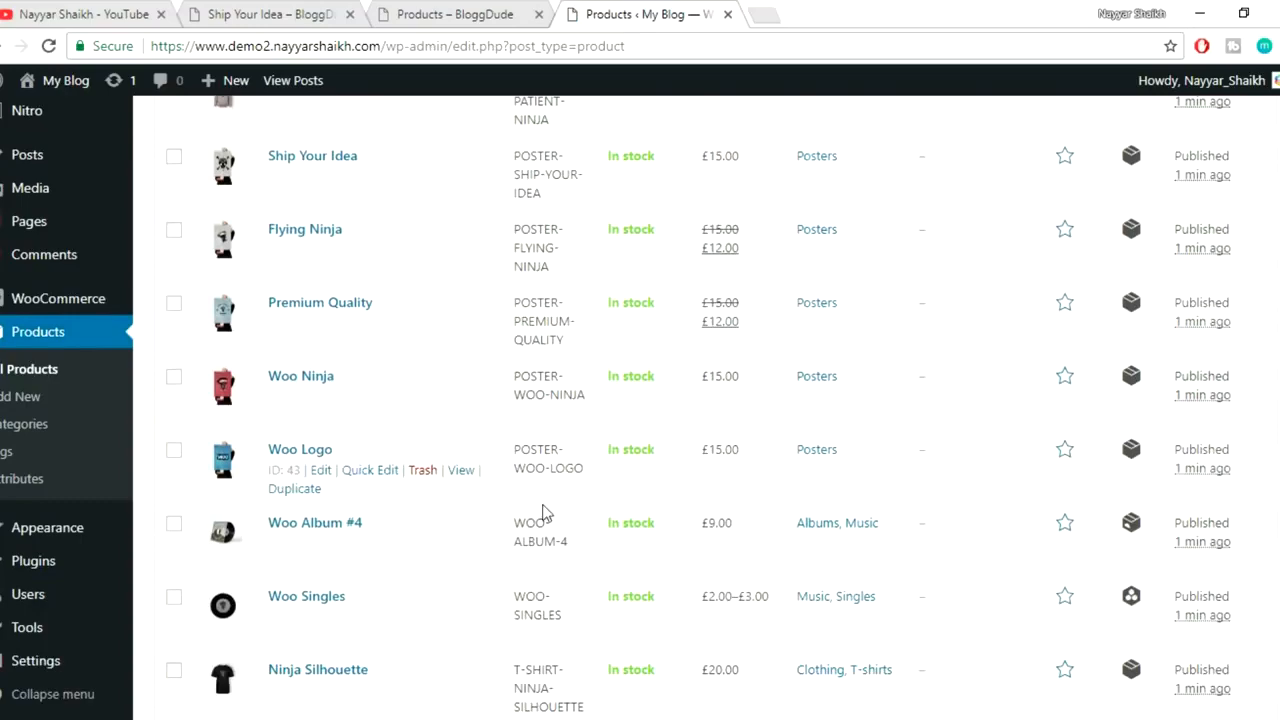
pyautogui.scroll(5, 550, 495)
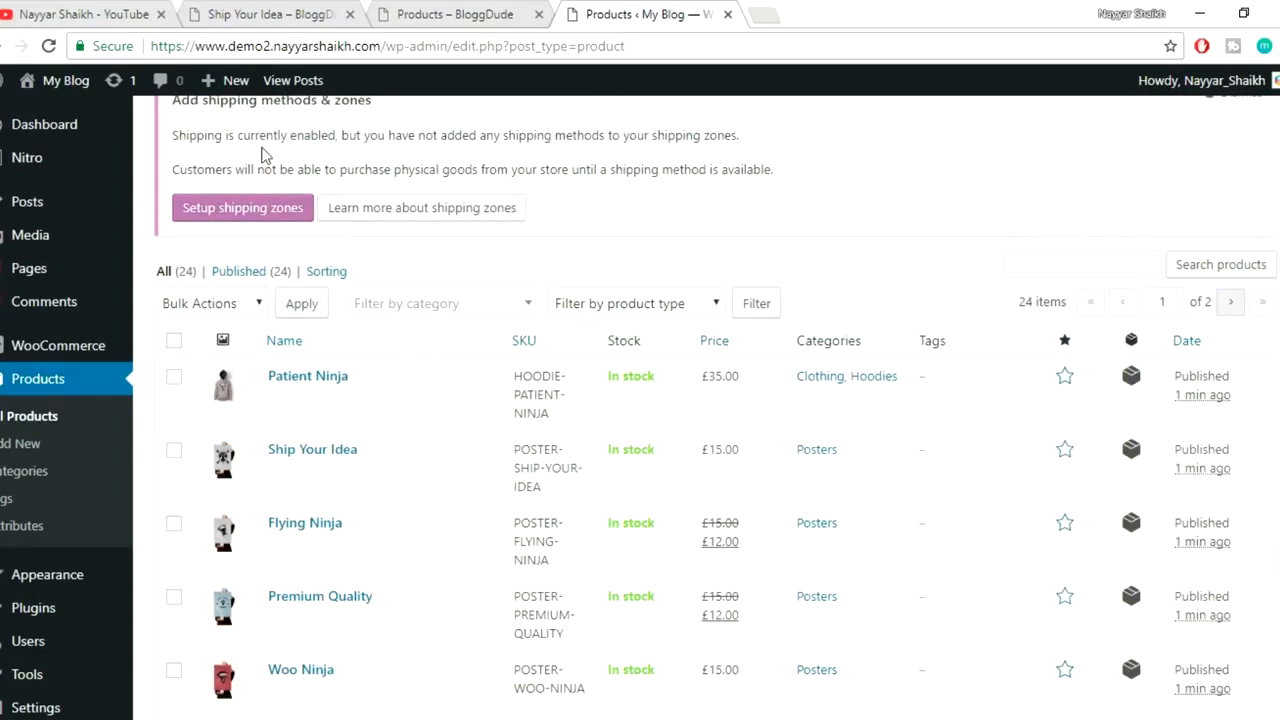
# - Visit the store in a new browser tab and look through the products on the shop page
pyautogui.moveTo(55, 84)
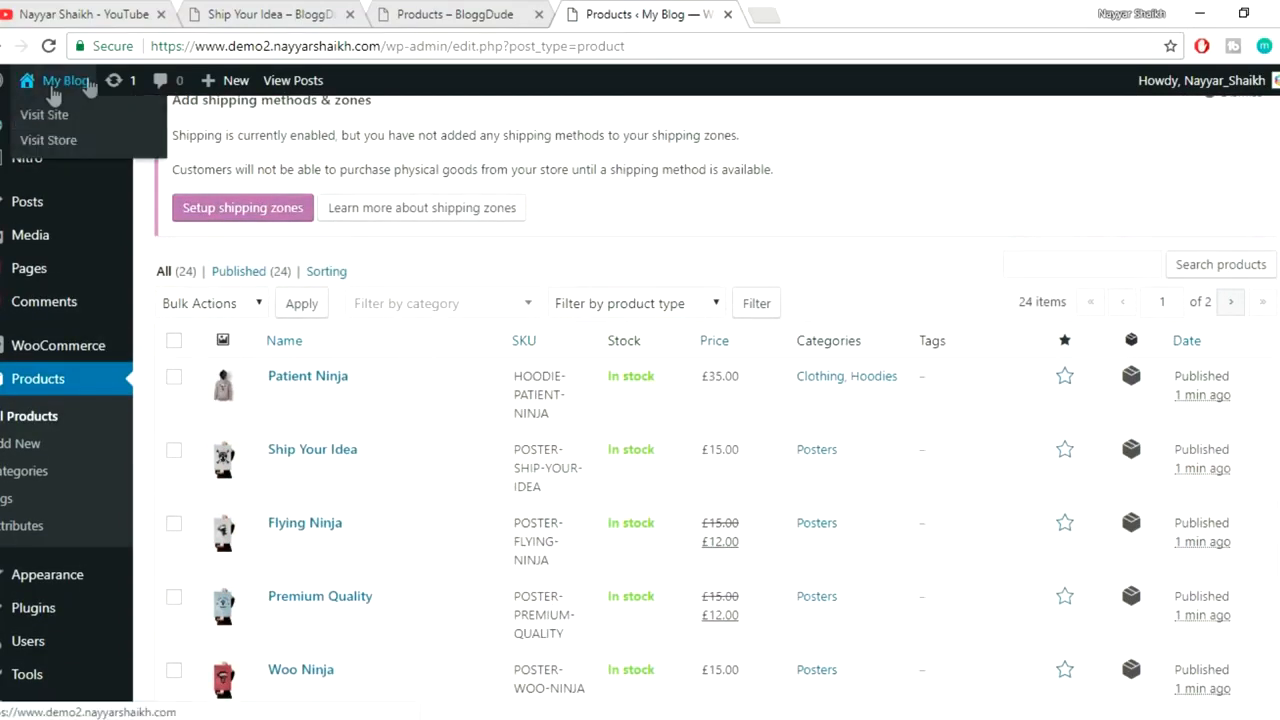
pyautogui.rightClick(50, 148)
pyautogui.click(120, 155)
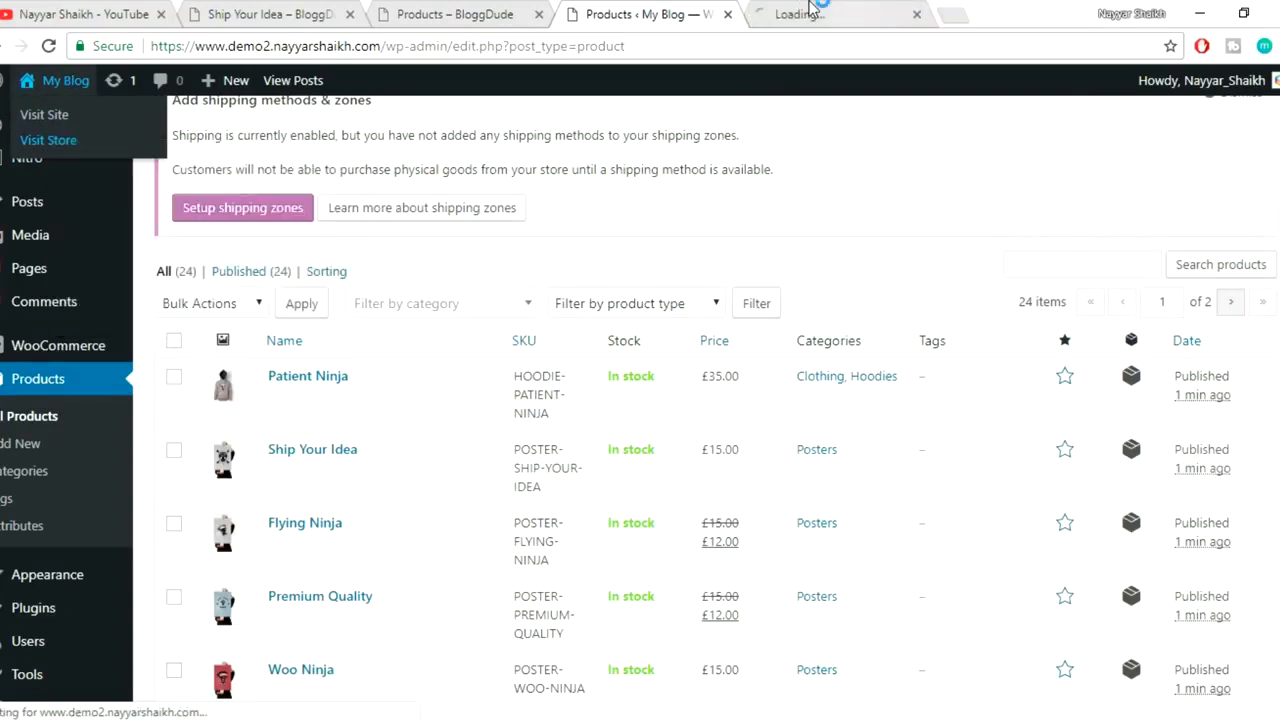
pyautogui.click(835, 14)
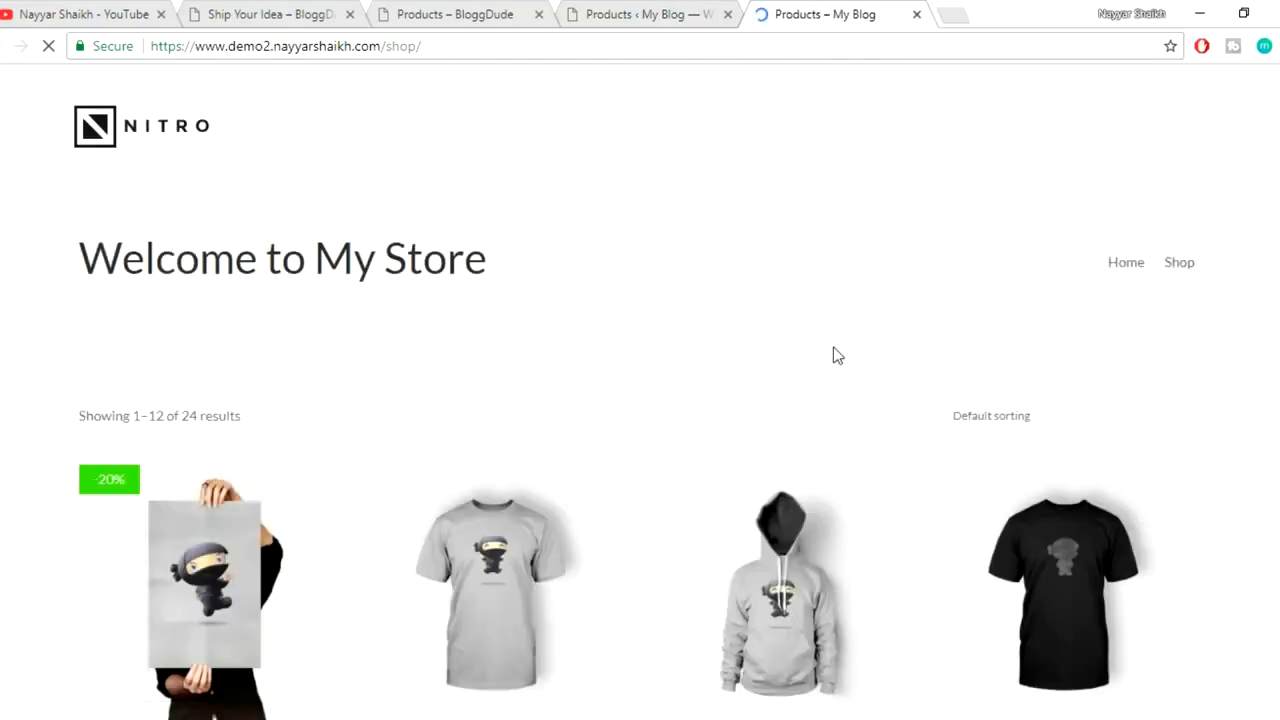
pyautogui.scroll(-3, 836, 357)
pyautogui.scroll(-6, 1087, 484)
pyautogui.moveTo(256, 318)
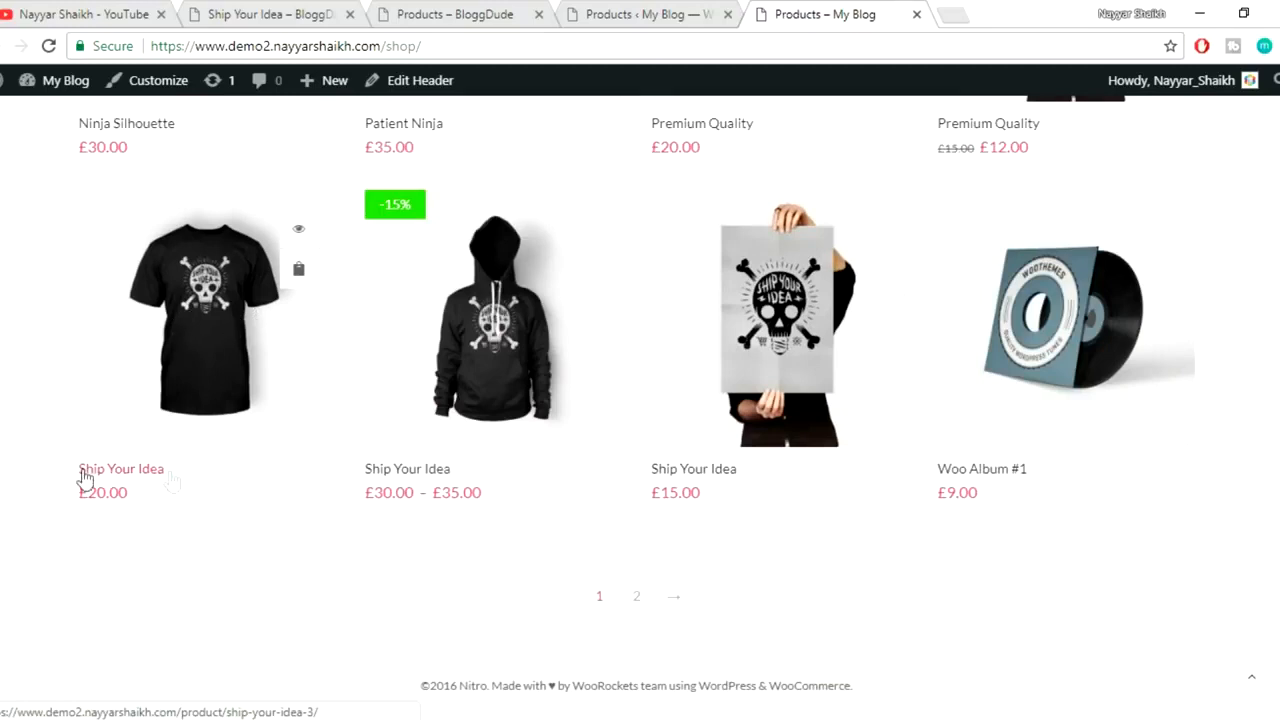
# - Open the Ship Your Idea T-shirt, check its Color choices and compare them with the same product on the BloggDude demo store
pyautogui.click(184, 385)
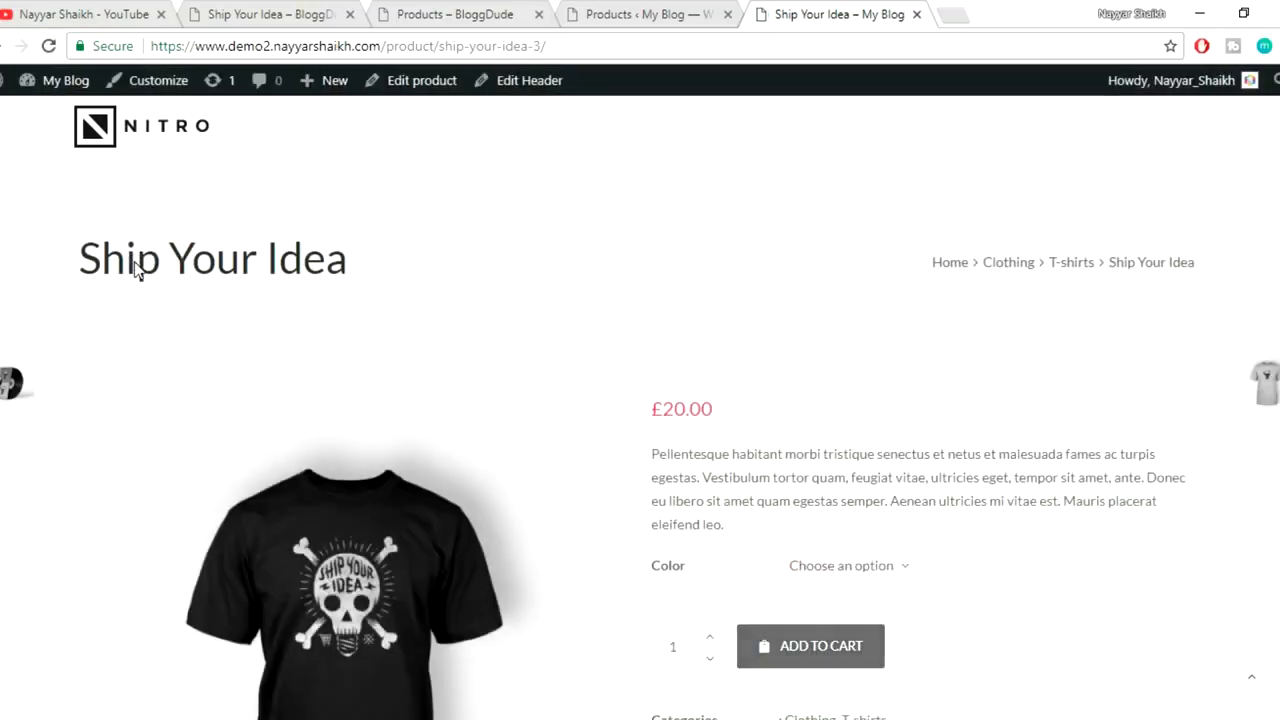
pyautogui.moveTo(90, 260); pyautogui.dragTo(360, 251)
pyautogui.click(362, 255)
pyautogui.scroll(-2, 737, 277)
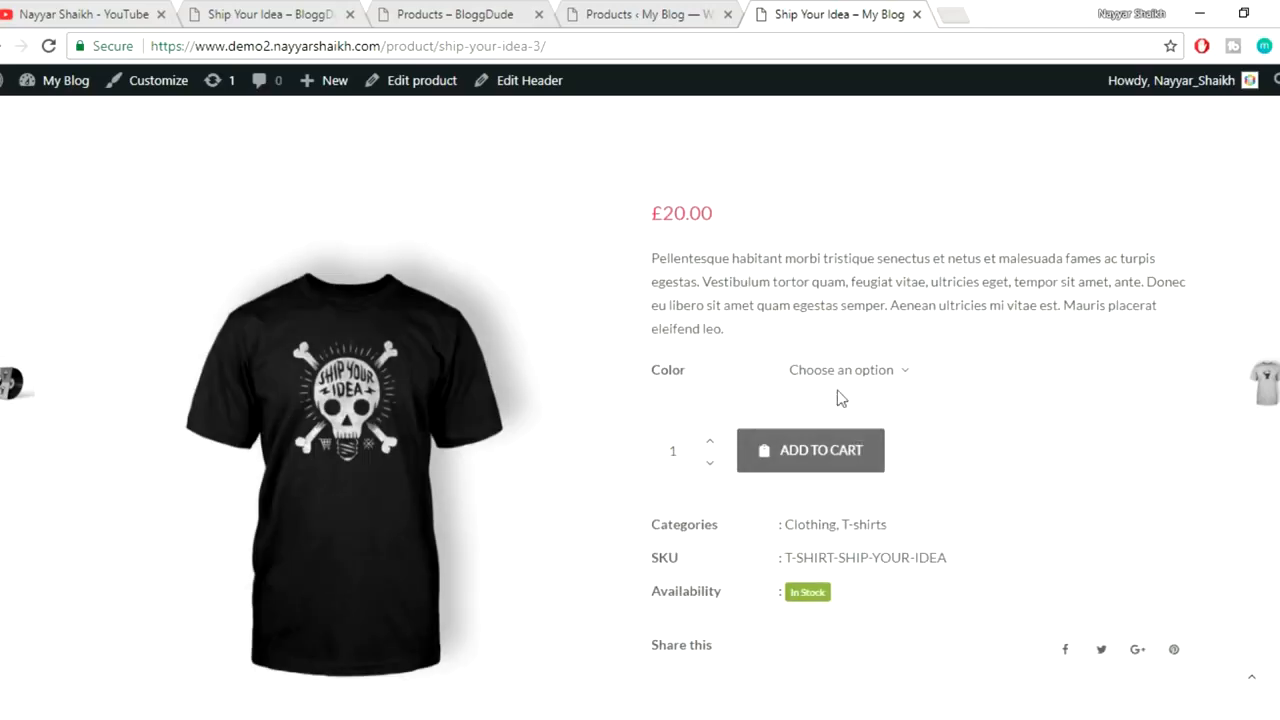
pyautogui.moveTo(679, 370); pyautogui.dragTo(685, 375)
pyautogui.click(830, 371)
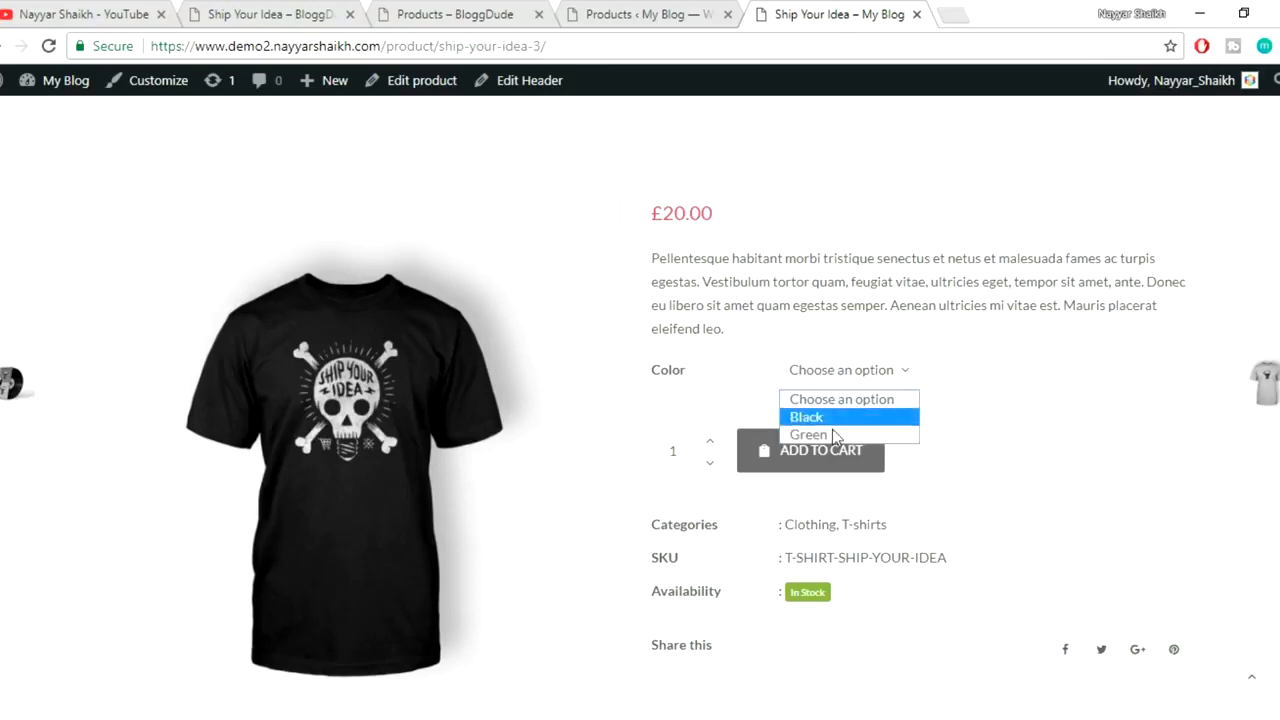
pyautogui.click(1097, 365)
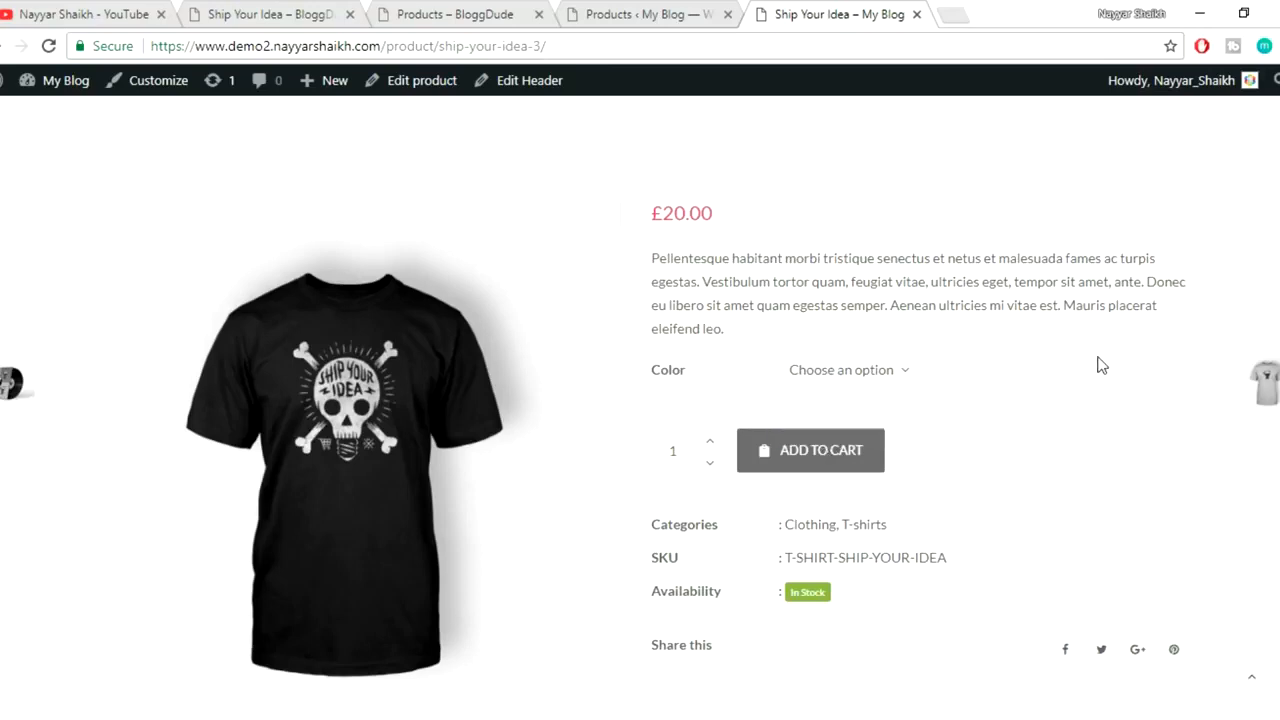
pyautogui.click(222, 8)
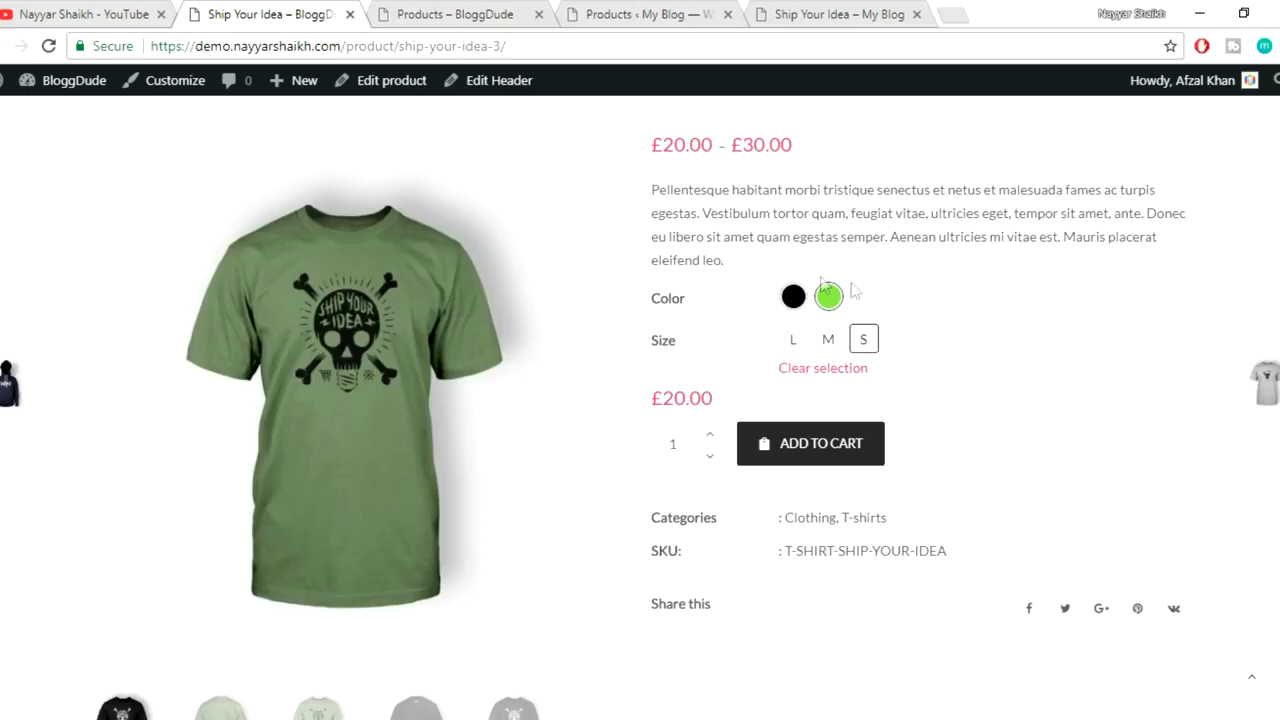
# - Return to the store's WordPress admin, open the product attributes and check the type of the Color attribute
pyautogui.click(641, 8)
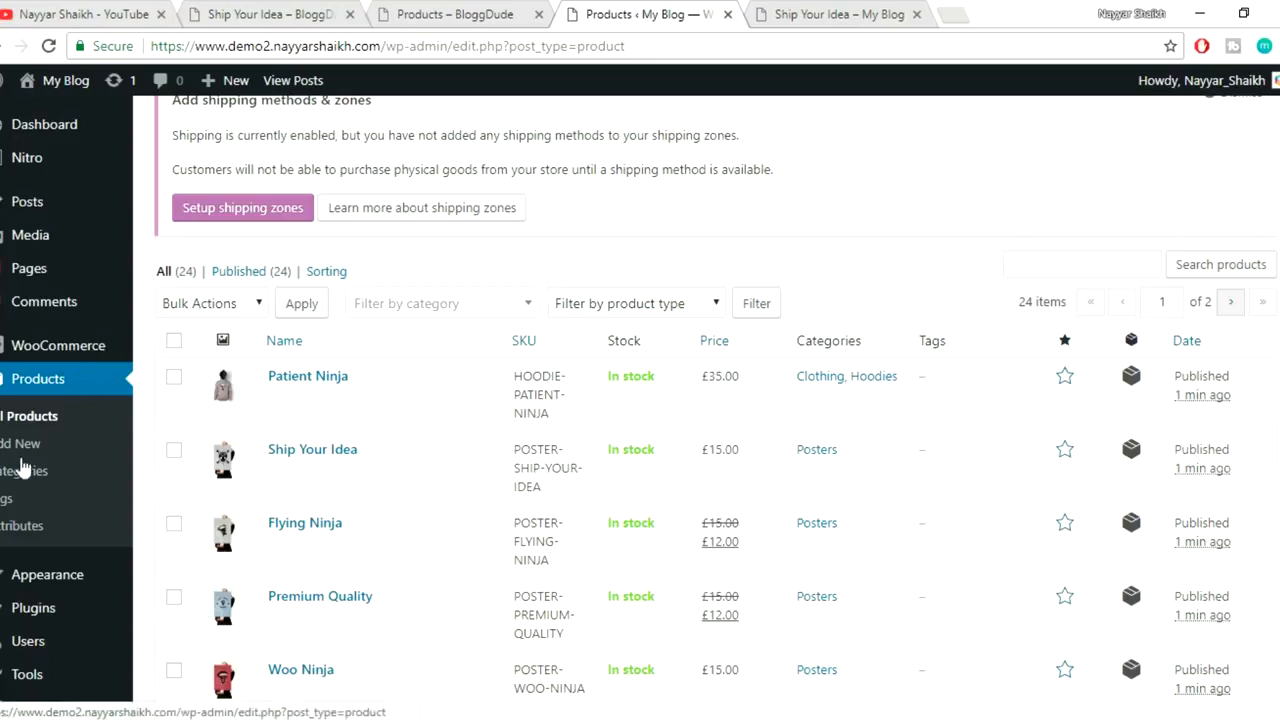
pyautogui.click(18, 532)
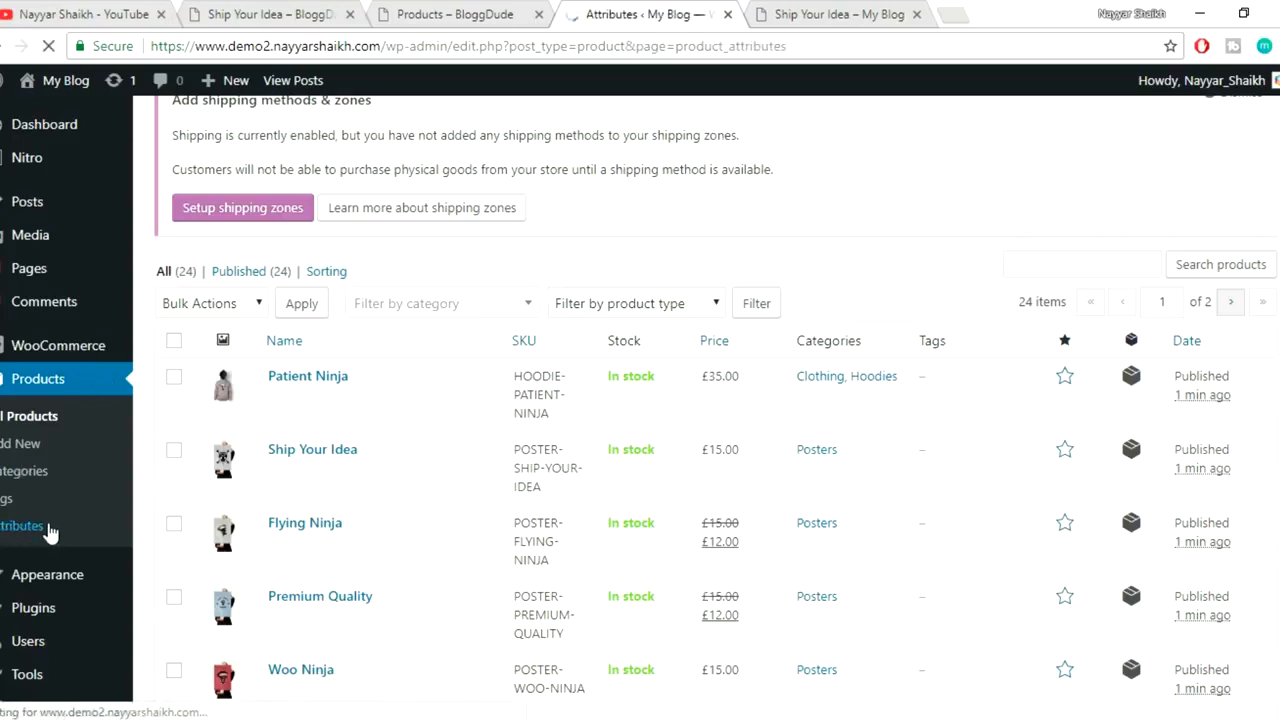
pyautogui.scroll(-3, 763, 466)
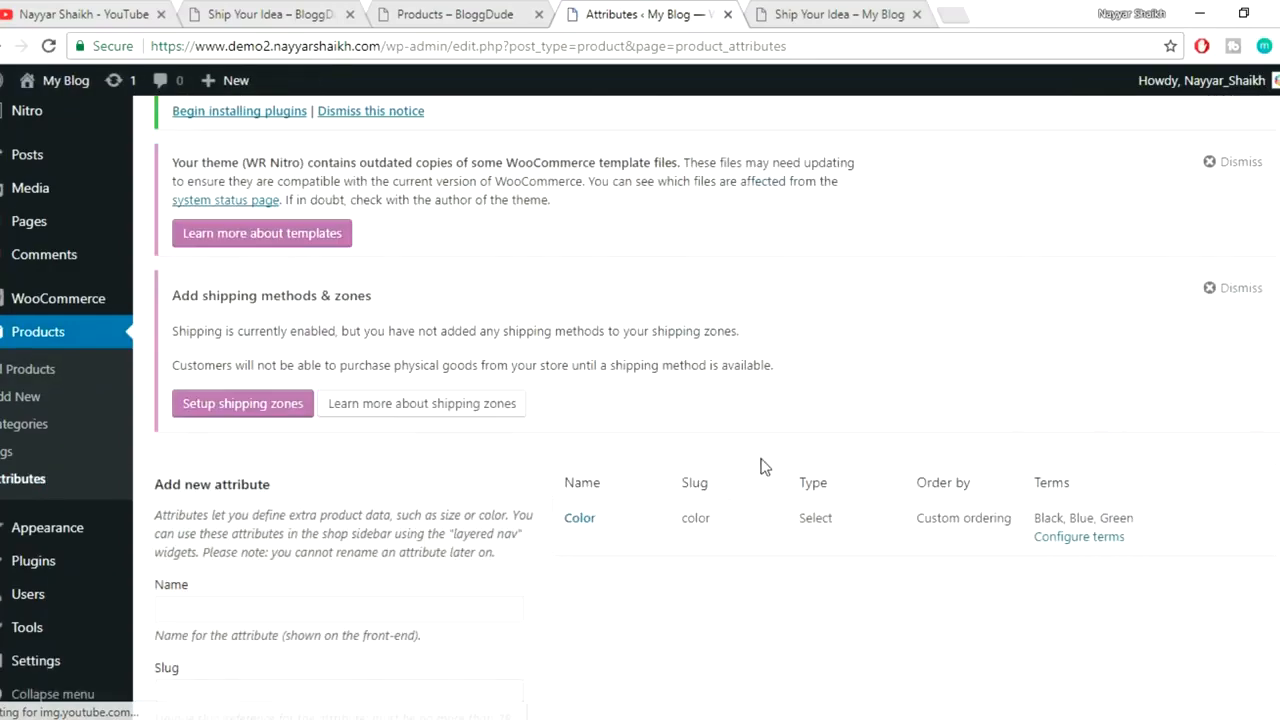
pyautogui.moveTo(607, 325)
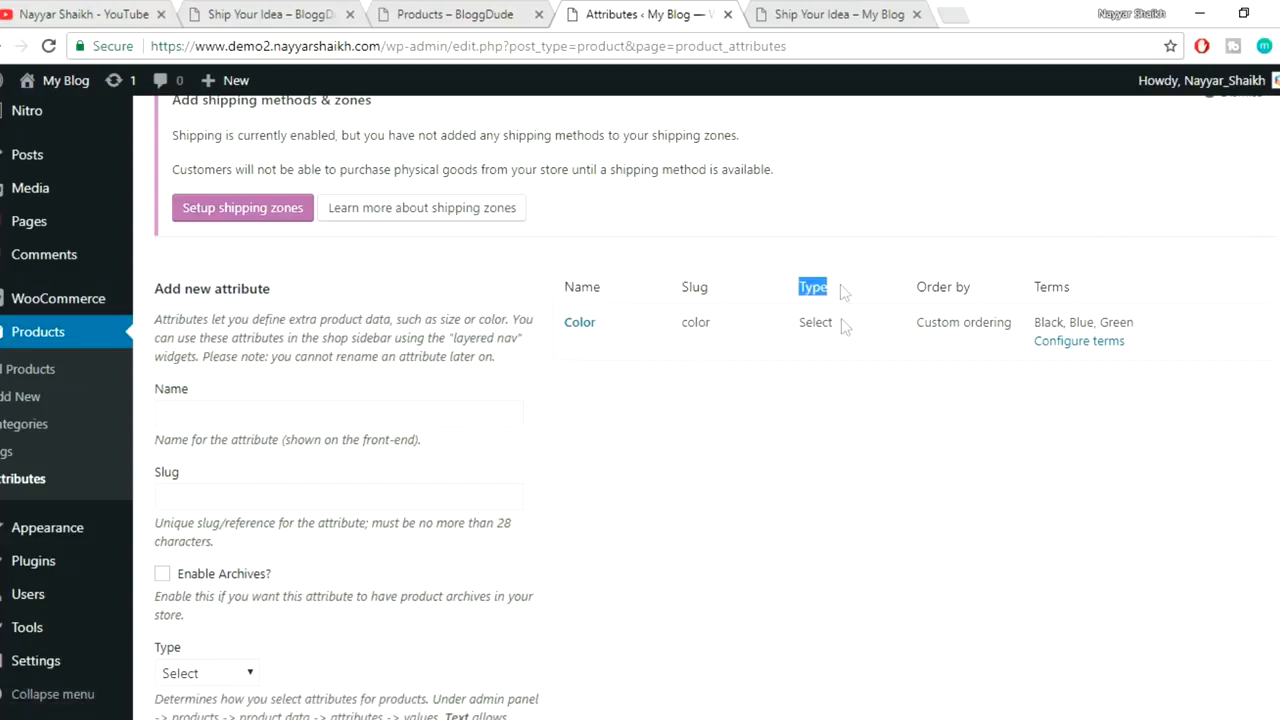
pyautogui.moveTo(840, 324); pyautogui.dragTo(796, 328)
pyautogui.click(803, 330)
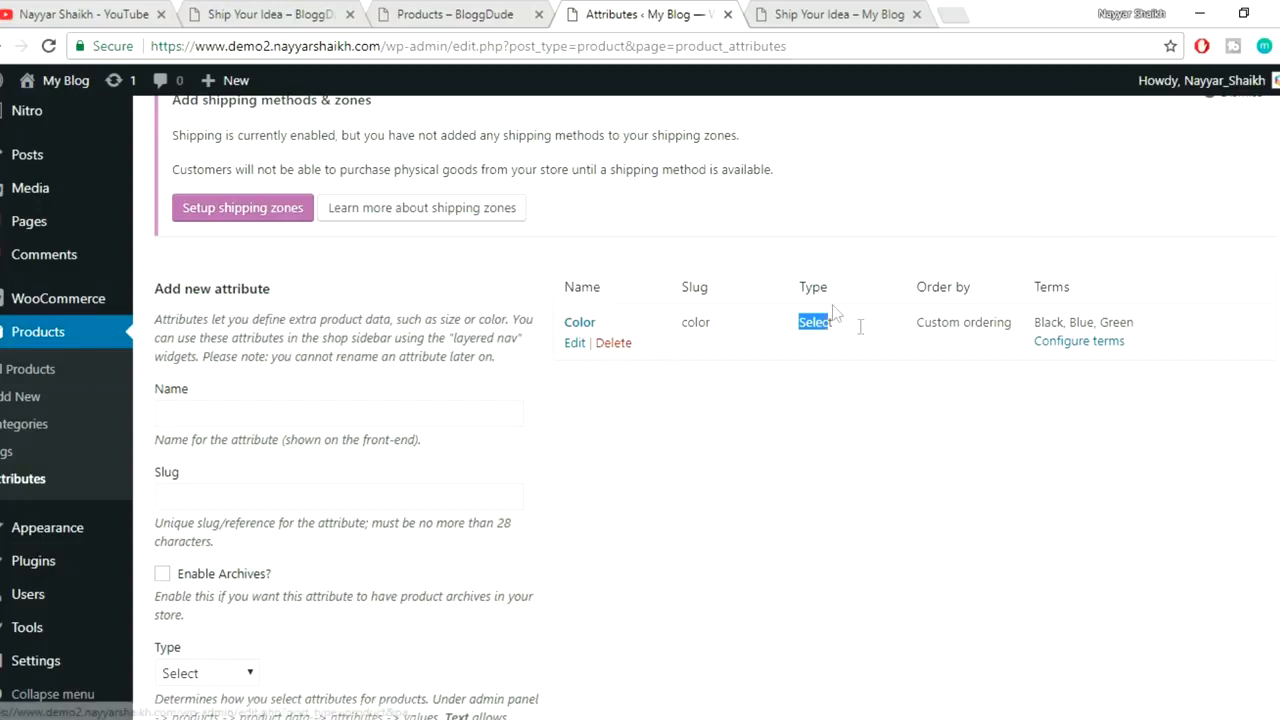
# - Edit the Color attribute, set its type to Color Picker and update it
pyautogui.click(575, 345)
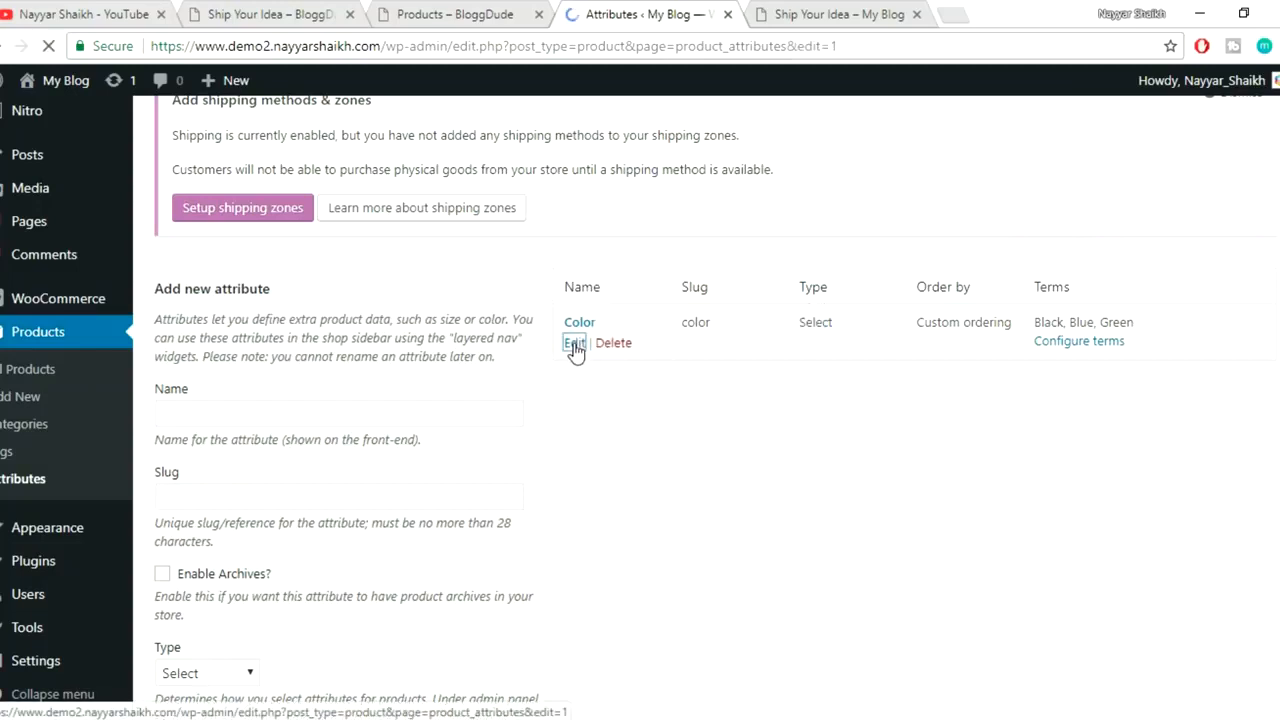
pyautogui.scroll(-5, 800, 407)
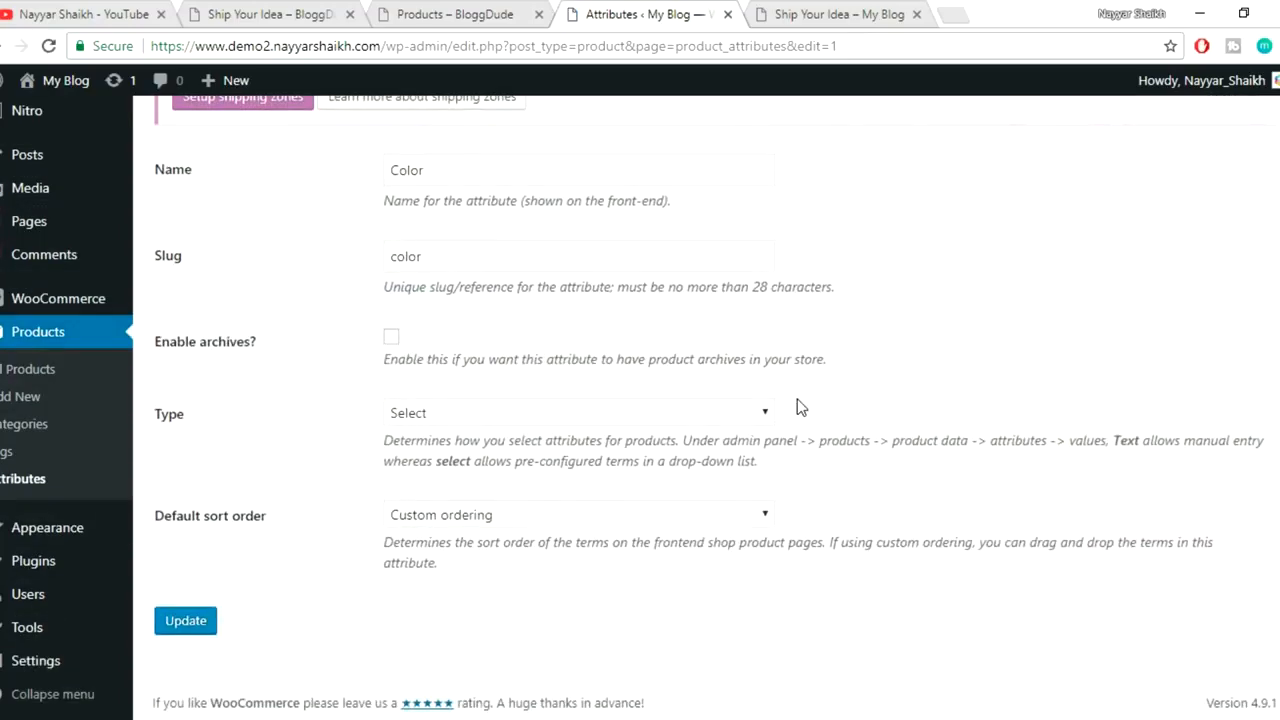
pyautogui.click(572, 416)
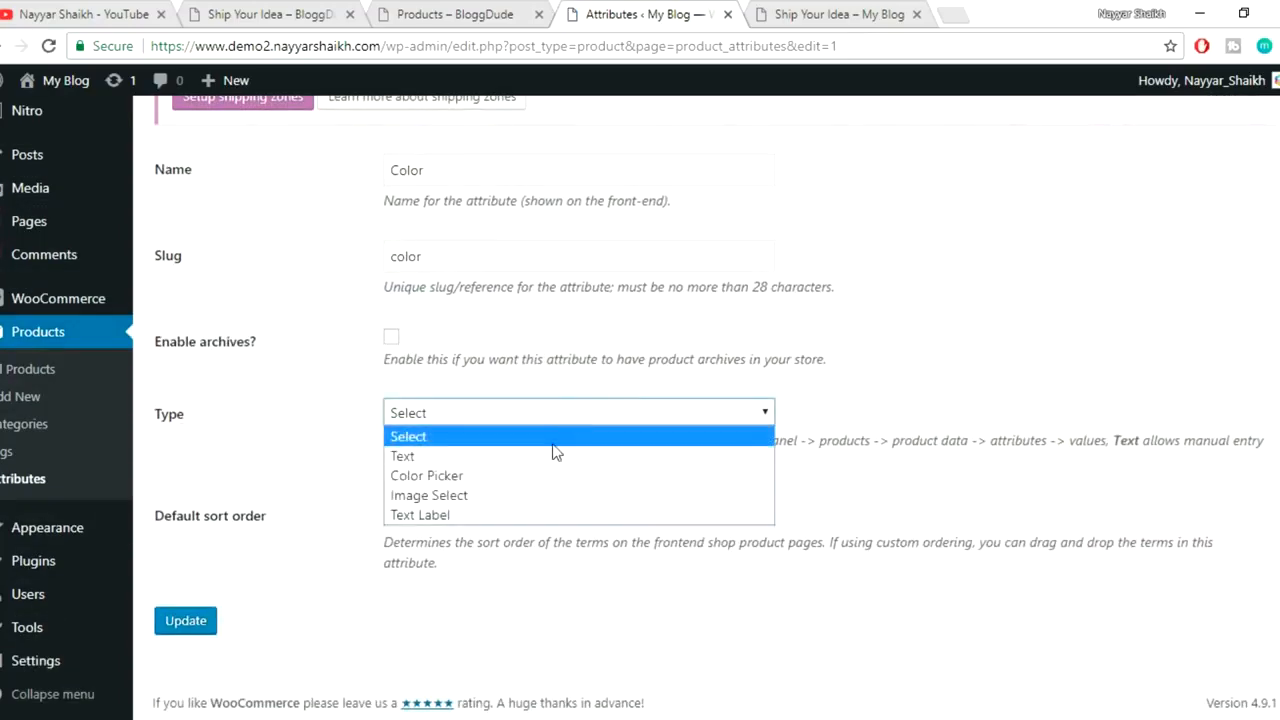
pyautogui.click(538, 478)
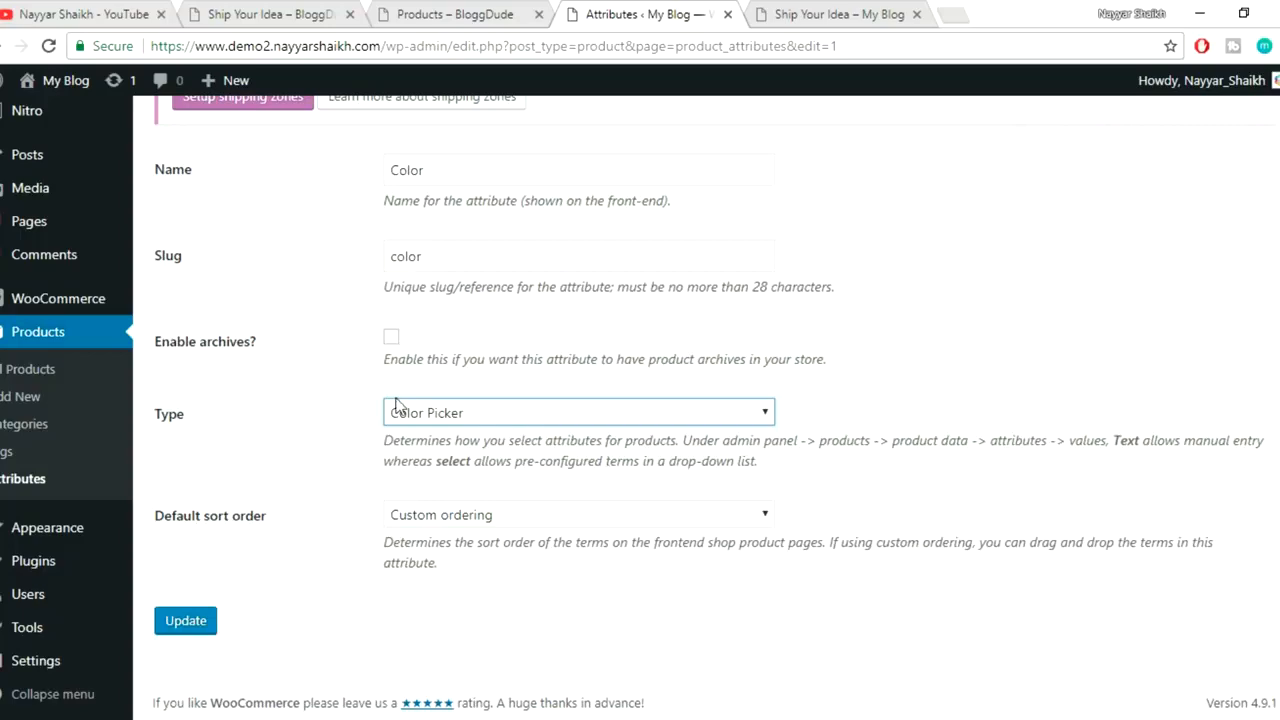
pyautogui.click(178, 623)
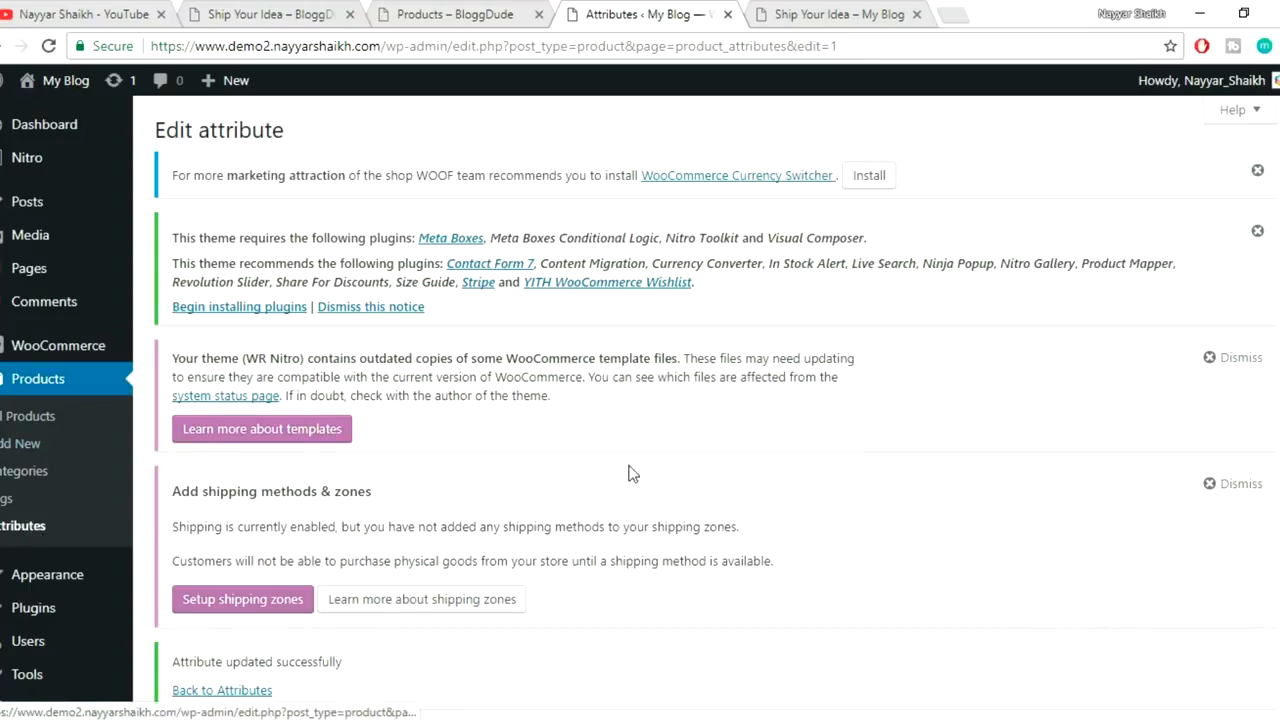
# - Return to the product attributes list and open the configuration of the Color attribute's terms
pyautogui.scroll(-5, 628, 473)
pyautogui.scroll(1, 297, 274)
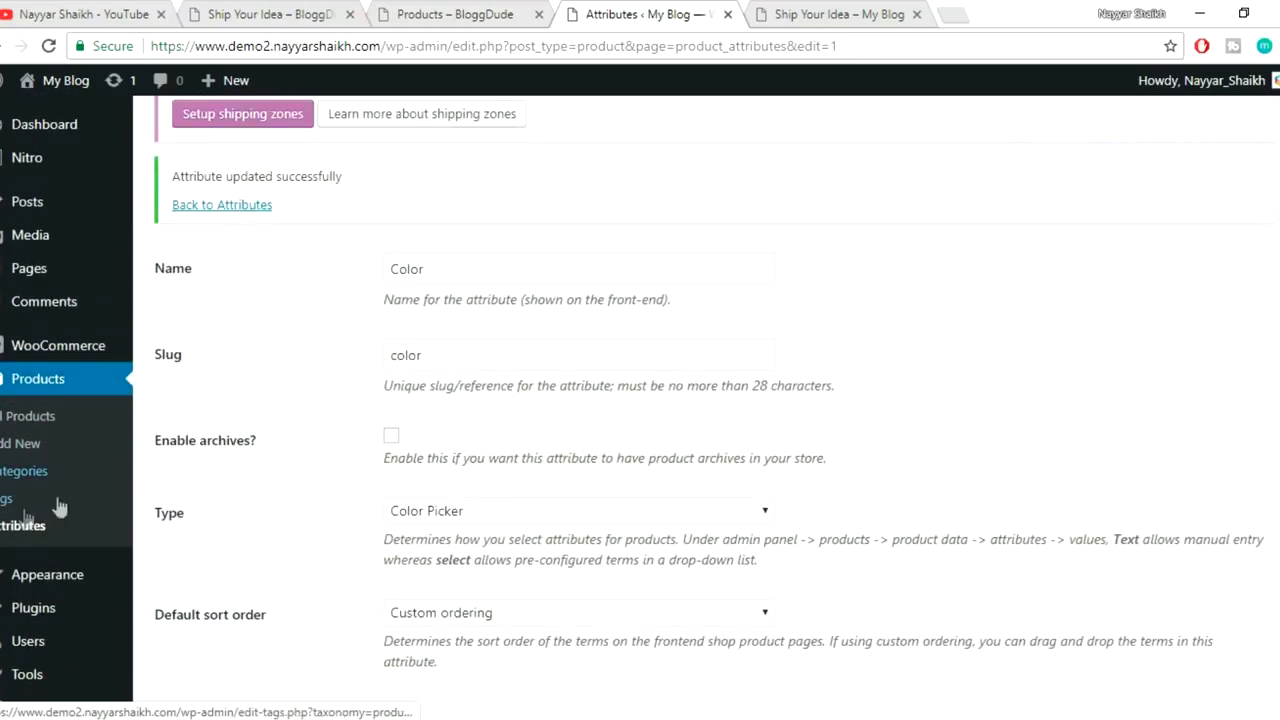
pyautogui.click(25, 527)
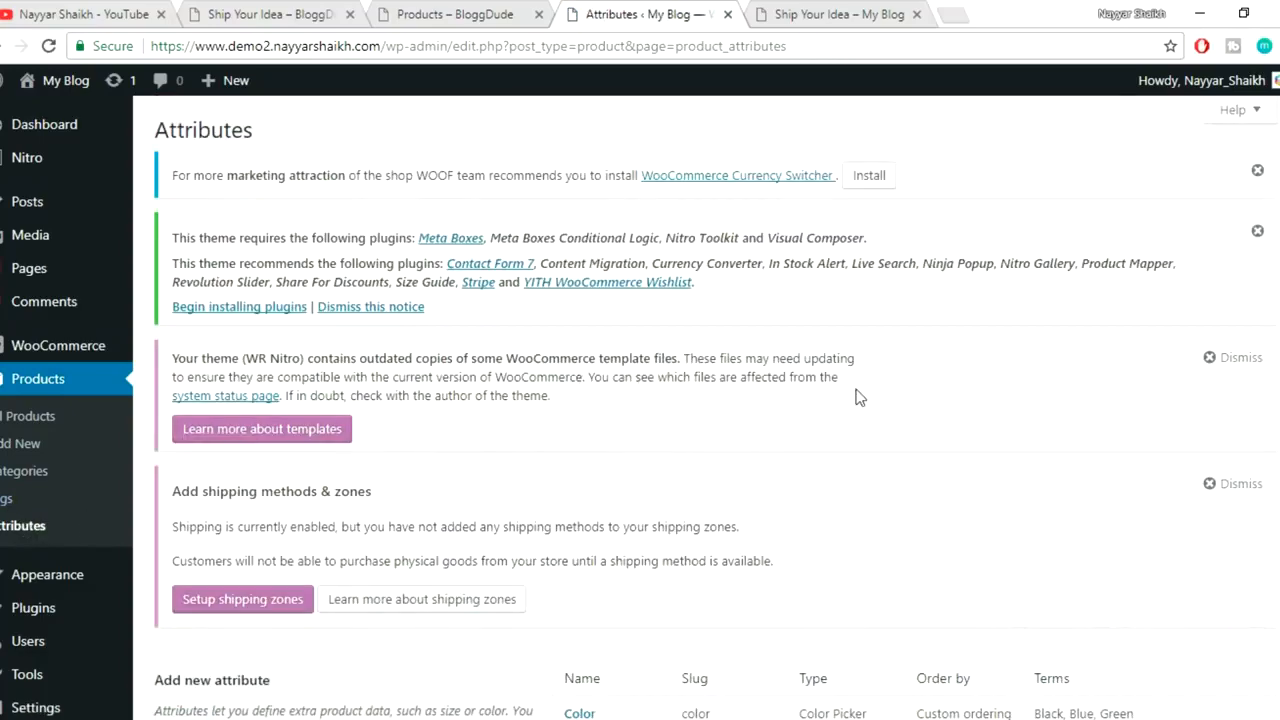
pyautogui.scroll(-2, 838, 565)
pyautogui.moveTo(585, 543)
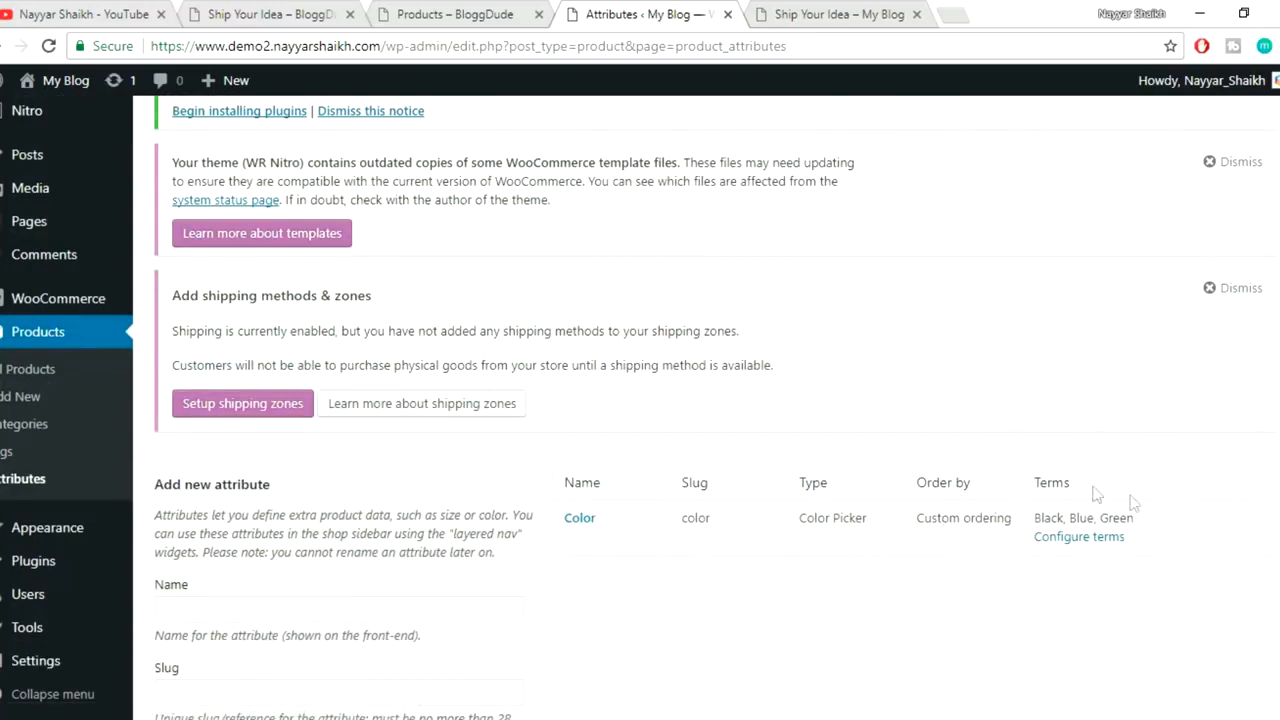
pyautogui.click(1092, 543)
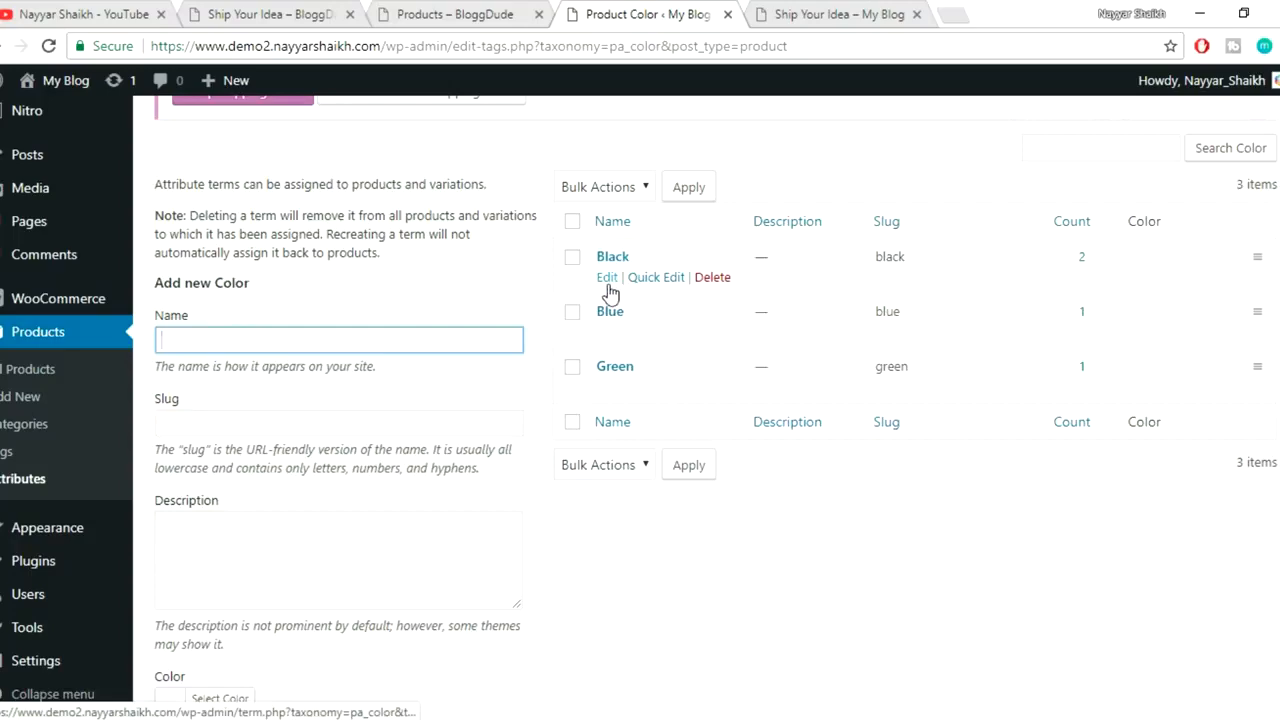
# - Edit the Black term, look over its name and slug, and set its color to black (#000000)
pyautogui.click(607, 278)
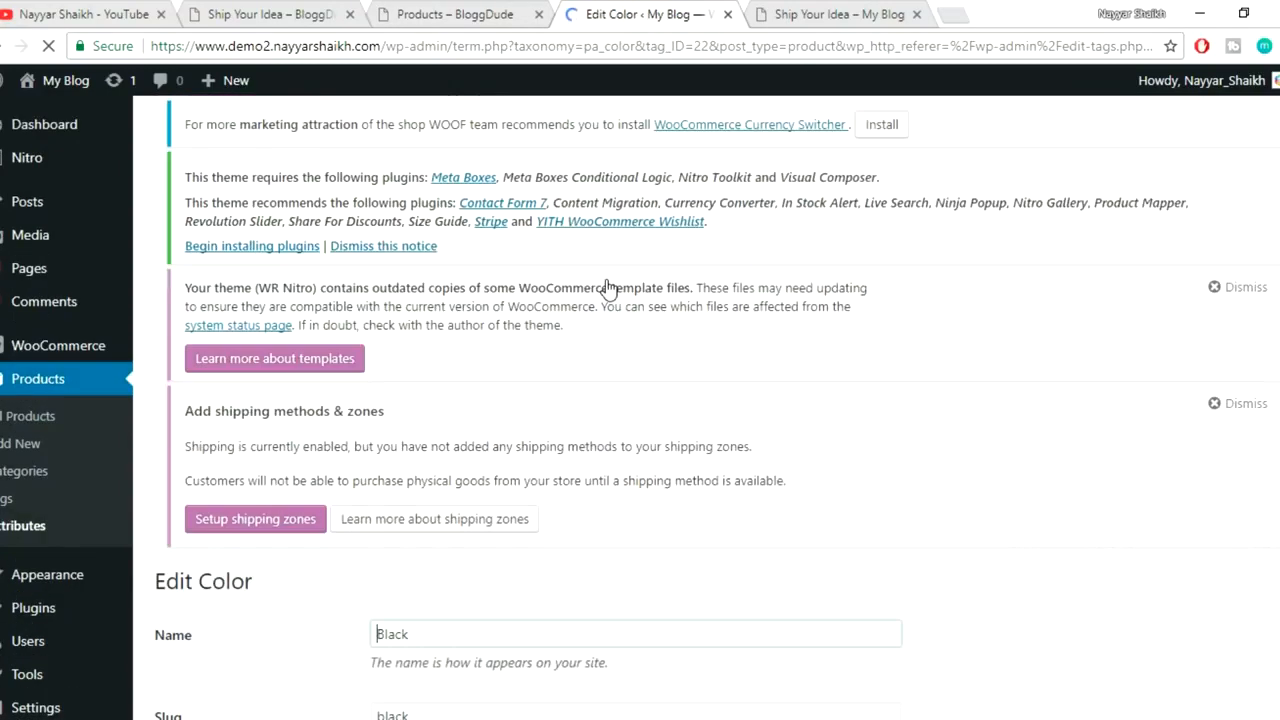
pyautogui.scroll(-3, 900, 371)
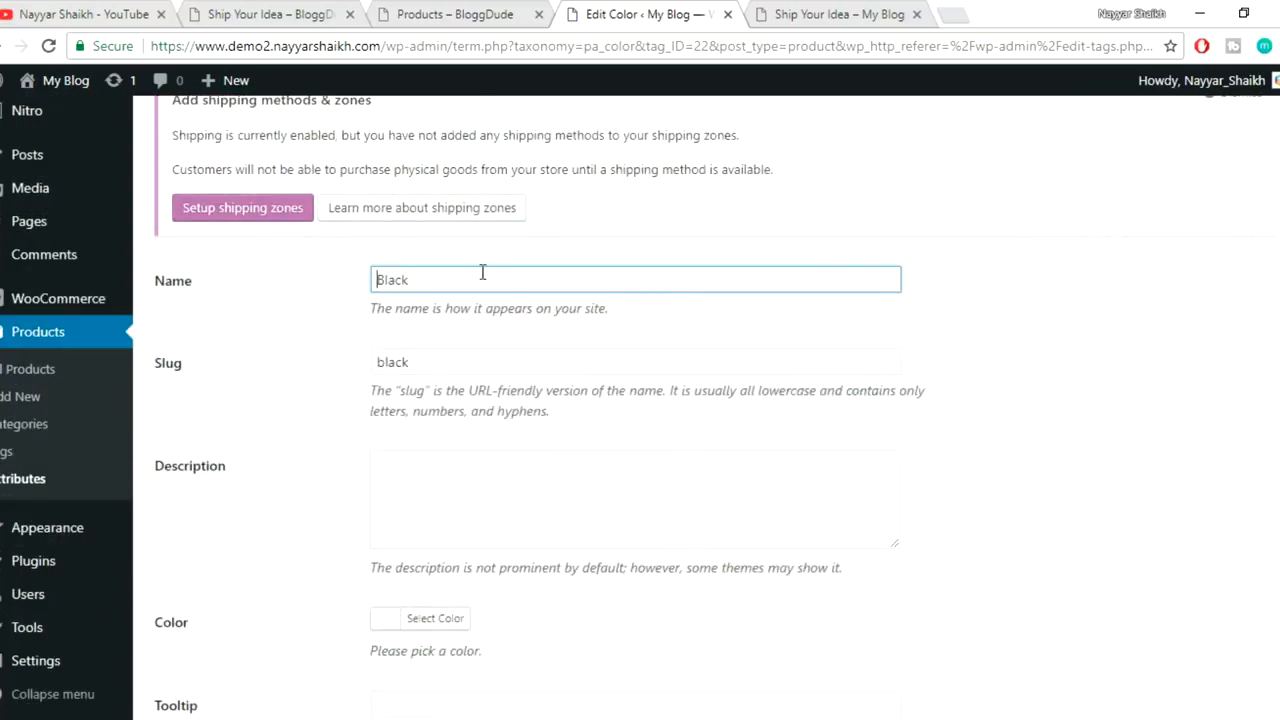
pyautogui.moveTo(365, 287); pyautogui.dragTo(674, 309)
pyautogui.scroll(-1, 684, 318)
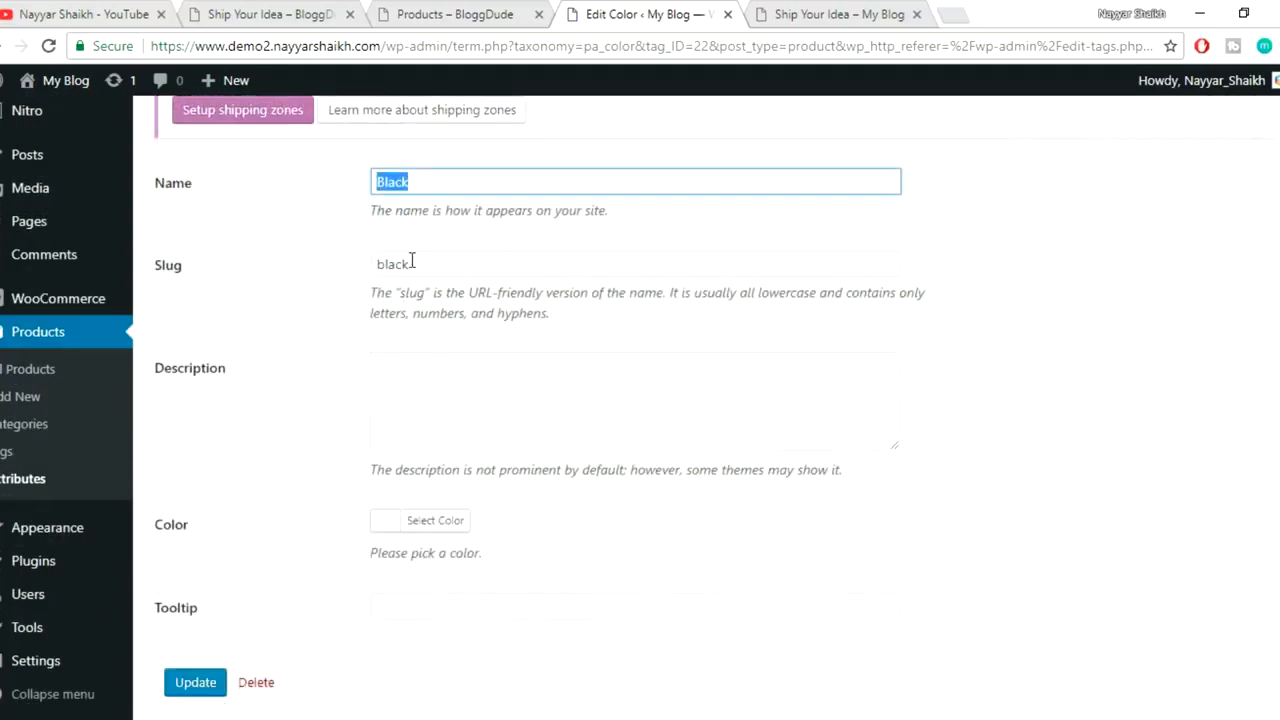
pyautogui.moveTo(426, 263); pyautogui.dragTo(362, 280)
pyautogui.click(521, 307)
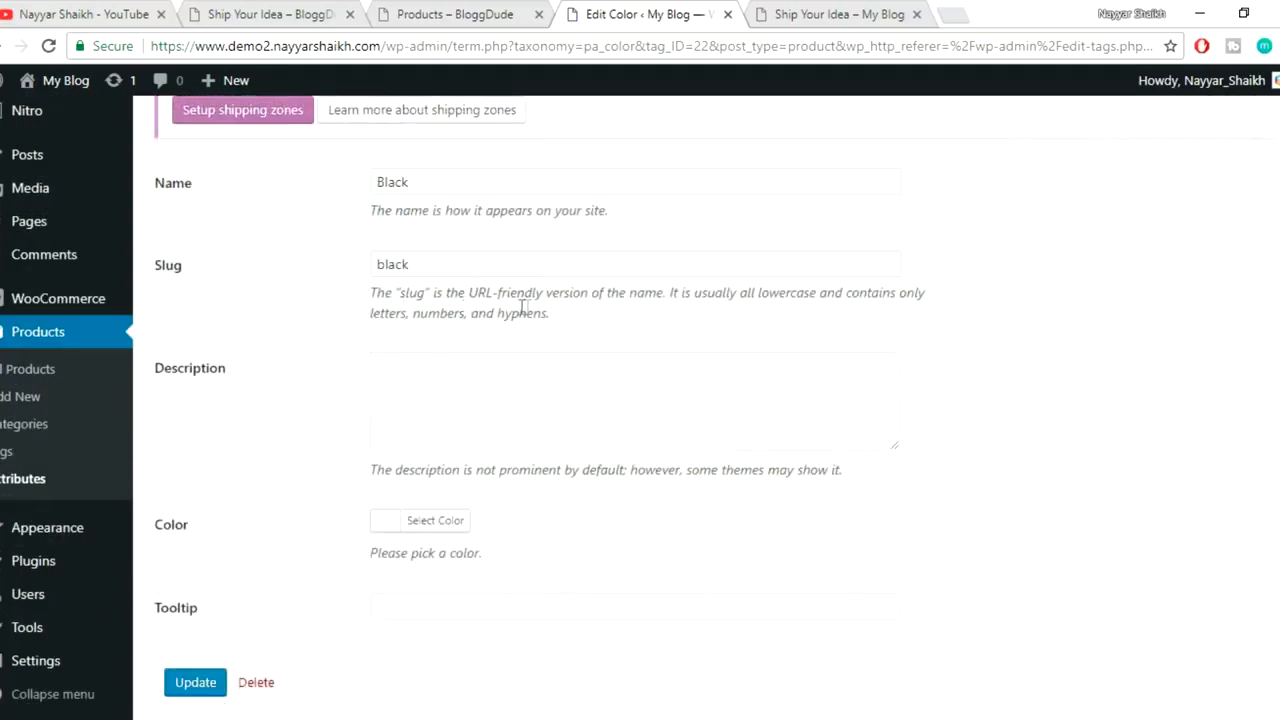
pyautogui.scroll(-1, 755, 285)
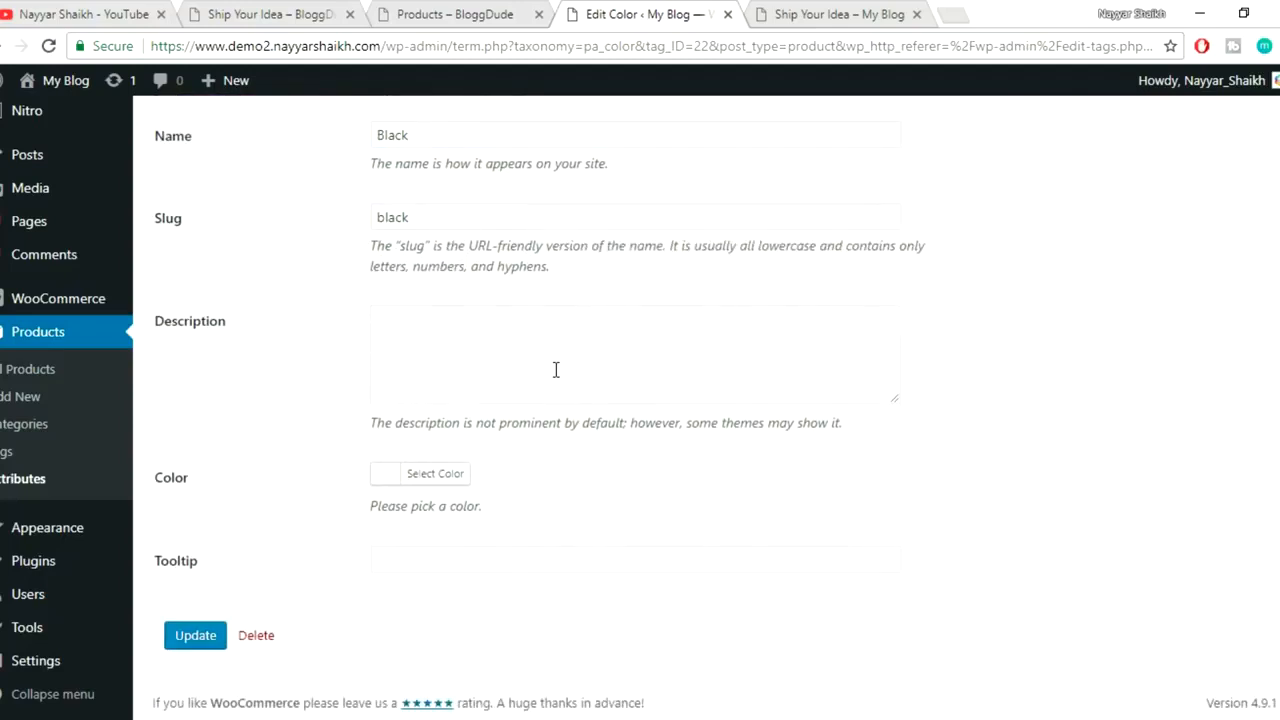
pyautogui.click(457, 479)
pyautogui.scroll(-2, 743, 449)
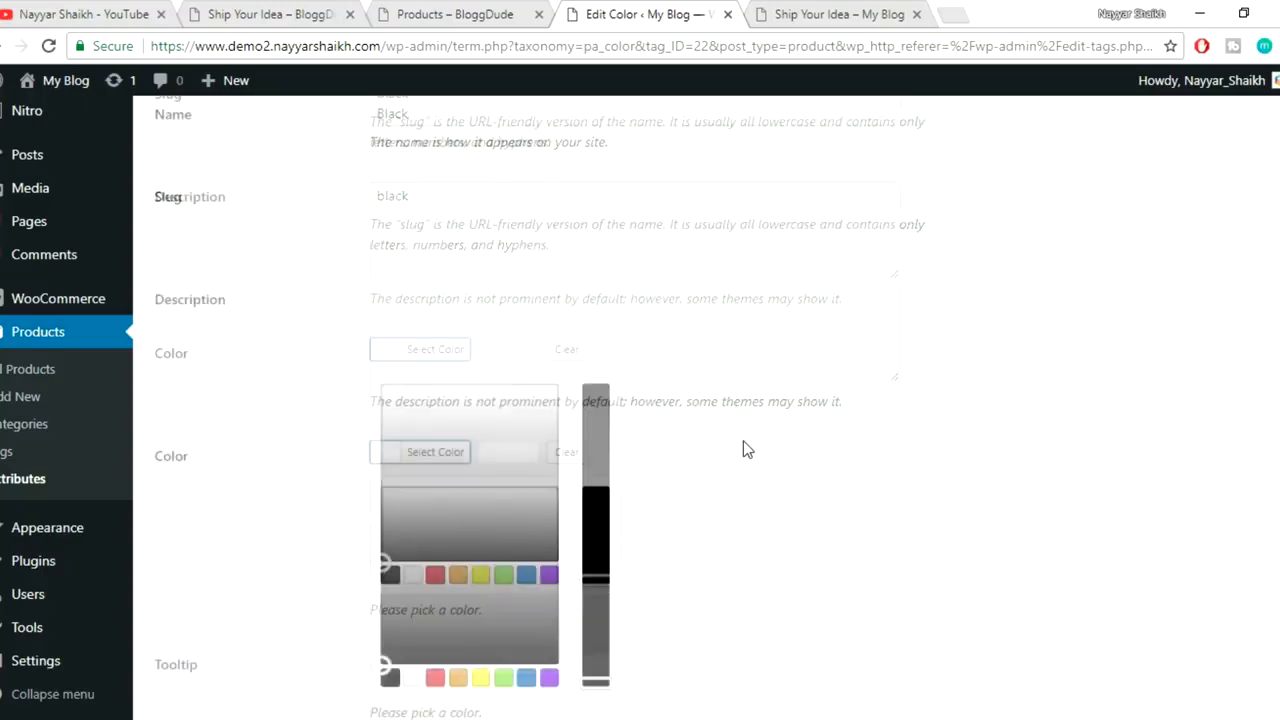
pyautogui.click(391, 504)
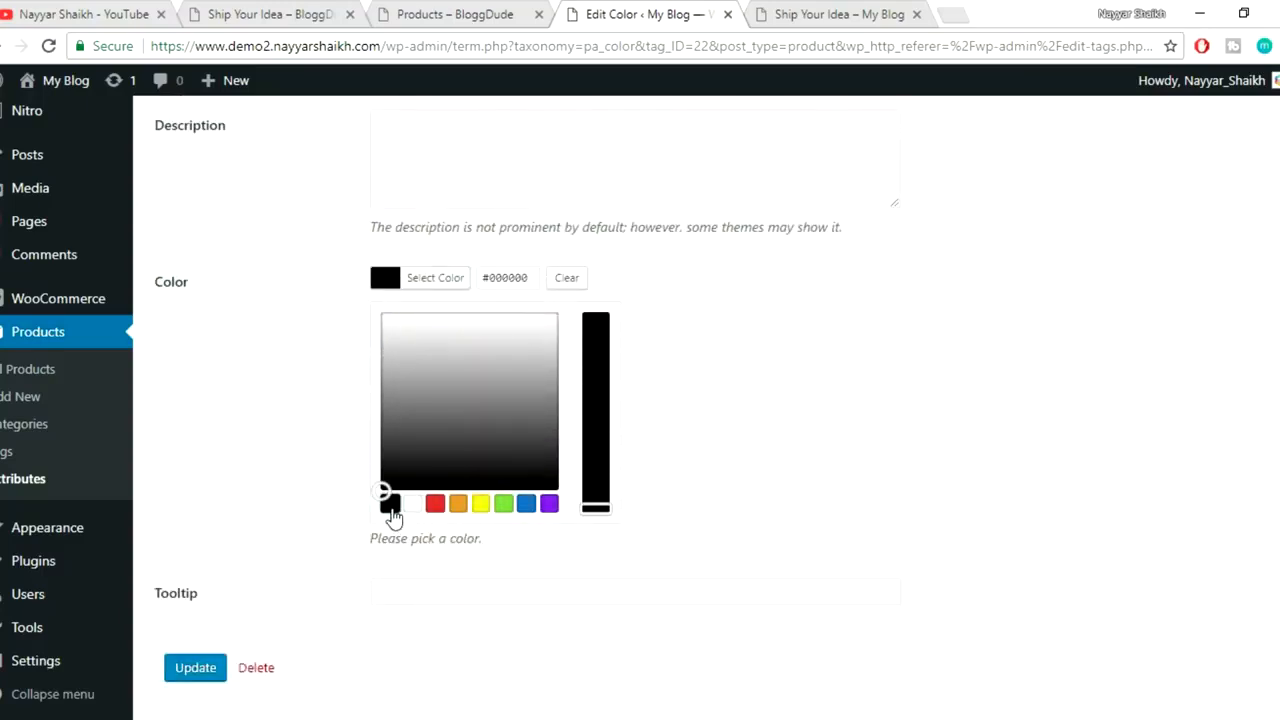
pyautogui.click(455, 278)
# - Check the color swatches on the BloggDude demo product, set the Black term's tooltip to Black and update the term
pyautogui.click(392, 562)
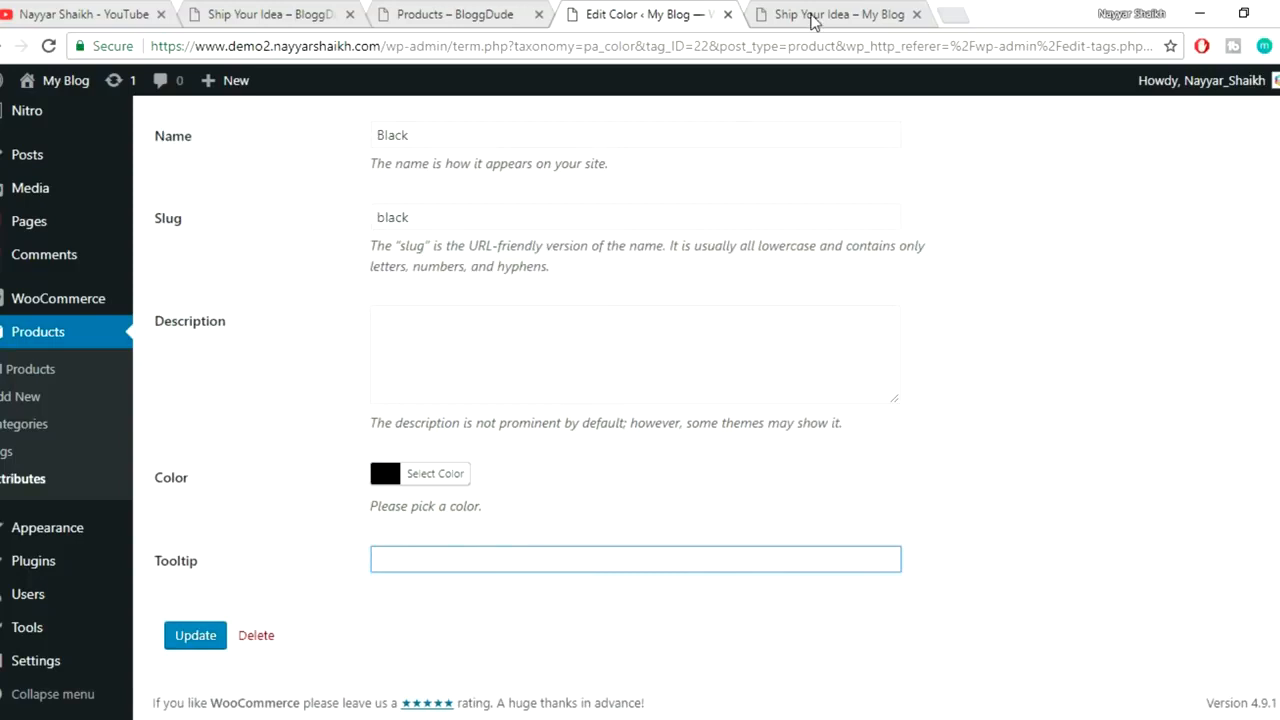
pyautogui.click(276, 14)
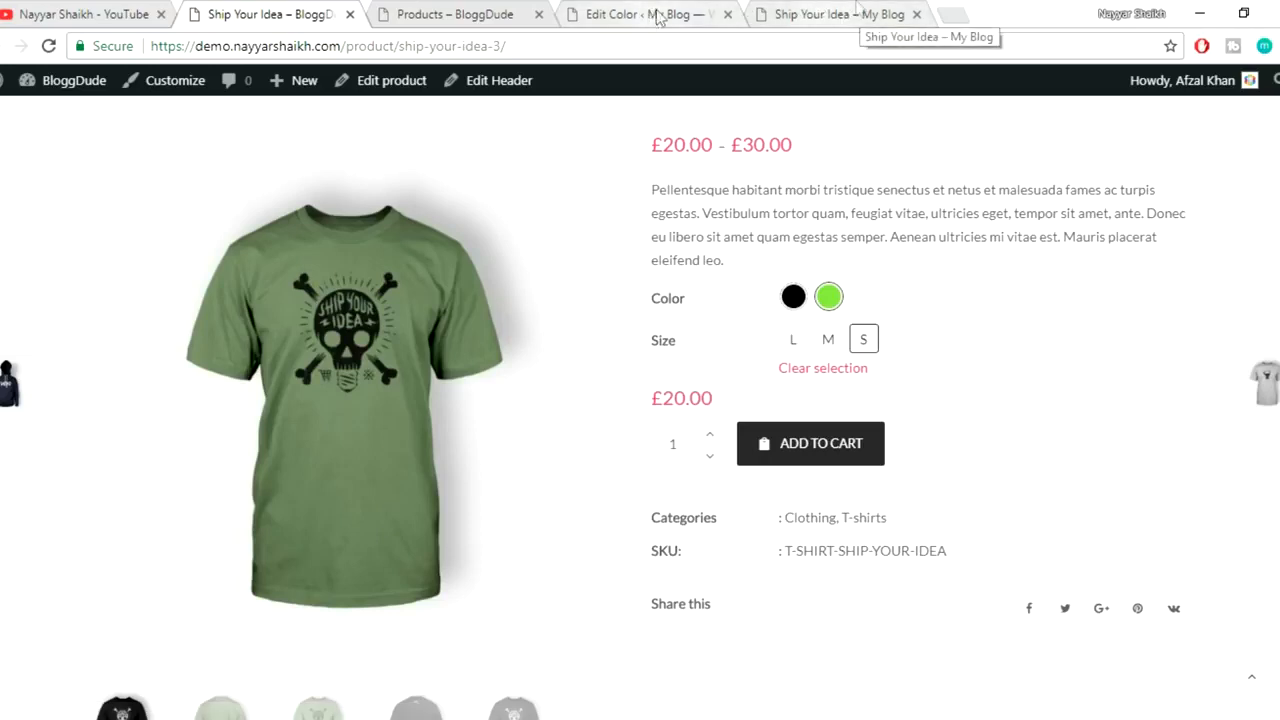
pyautogui.click(697, 17)
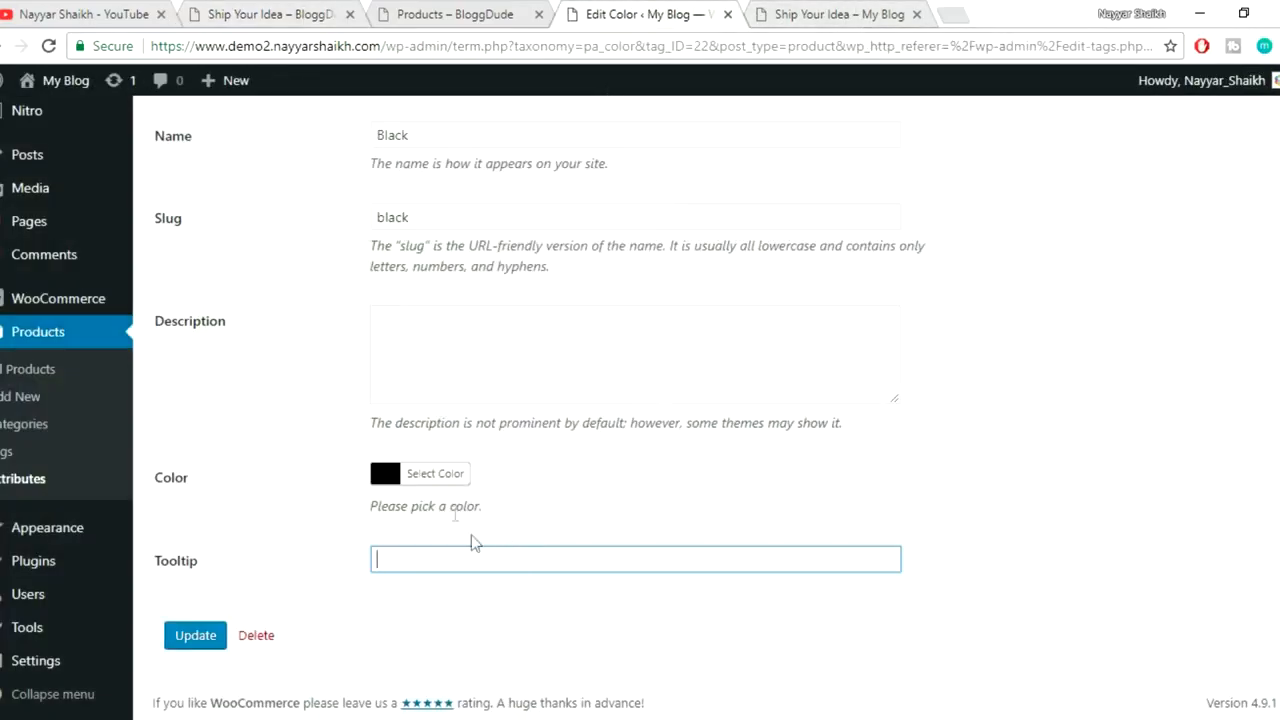
pyautogui.write('Black')
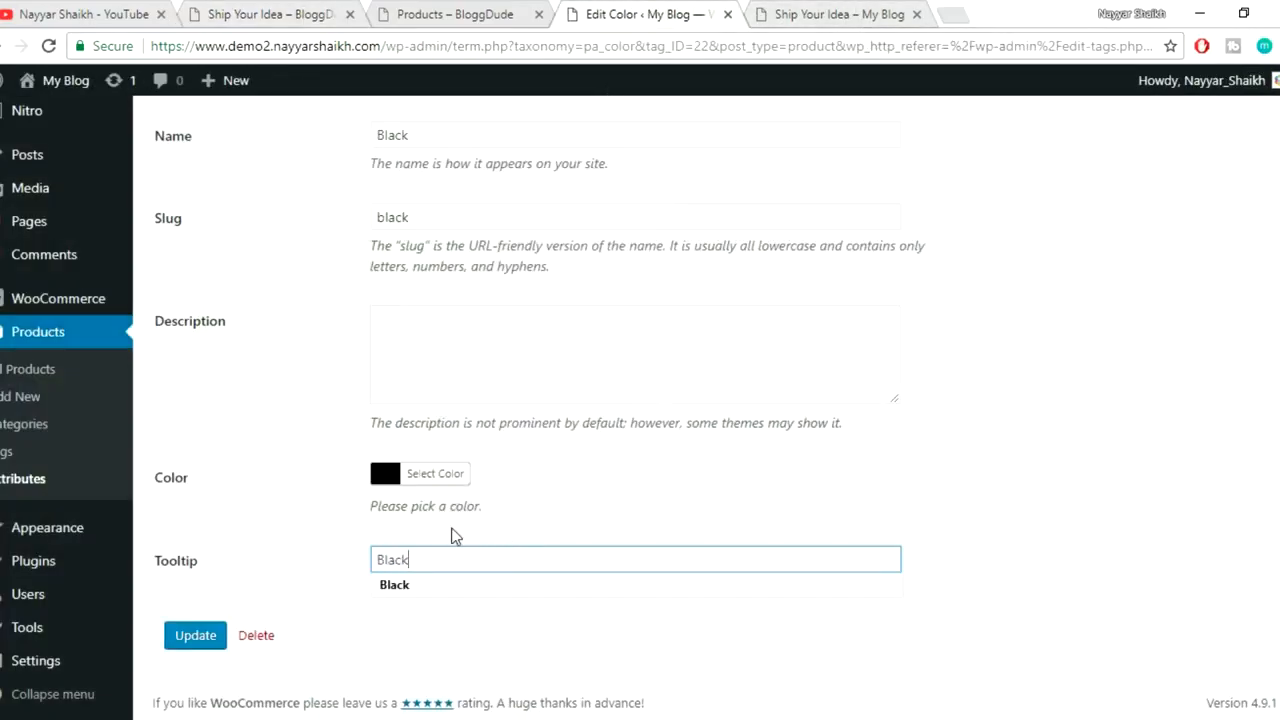
pyautogui.click(204, 643)
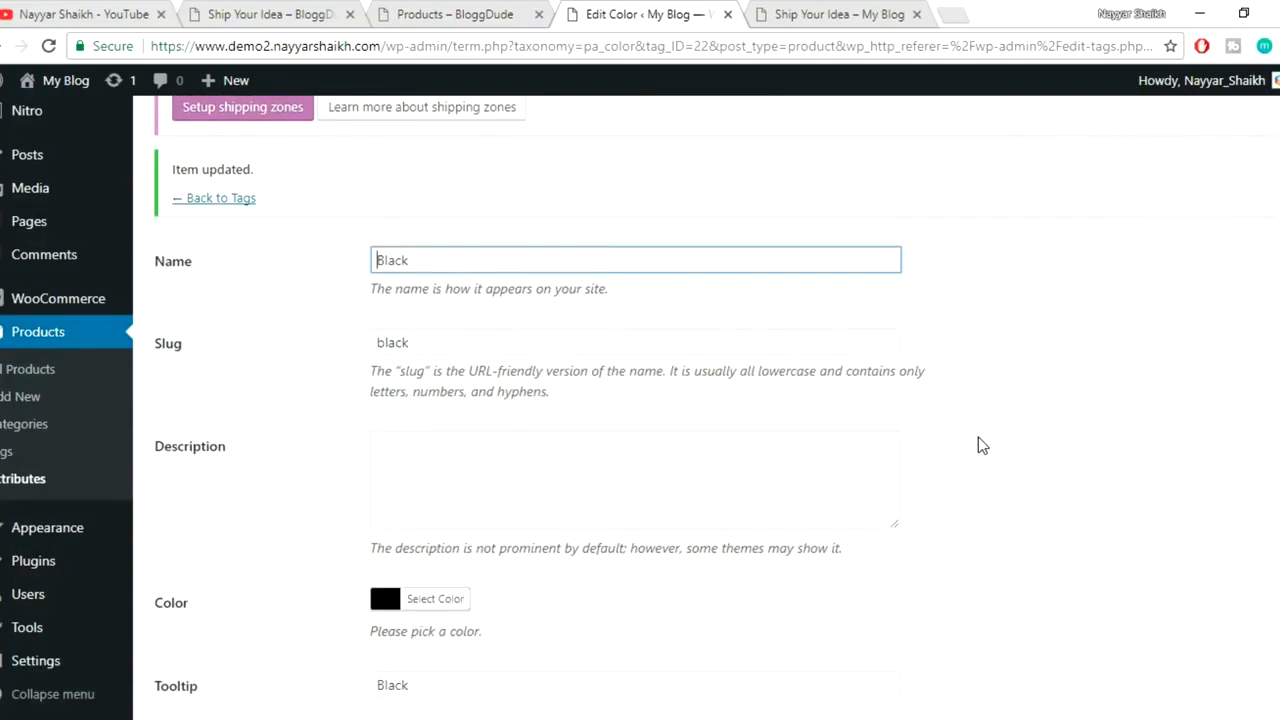
# - Return to the color terms list, open the Blue term for editing and give it the preset blue color
pyautogui.click(229, 206)
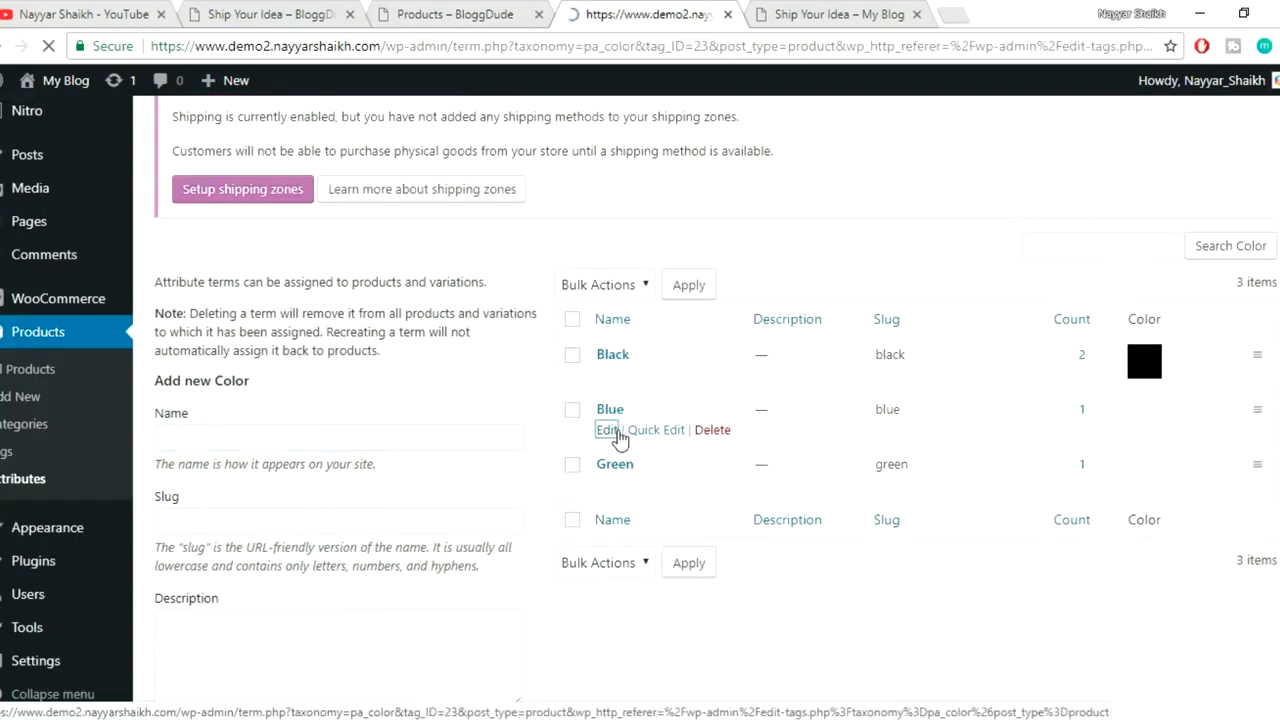
pyautogui.scroll(-5, 811, 402)
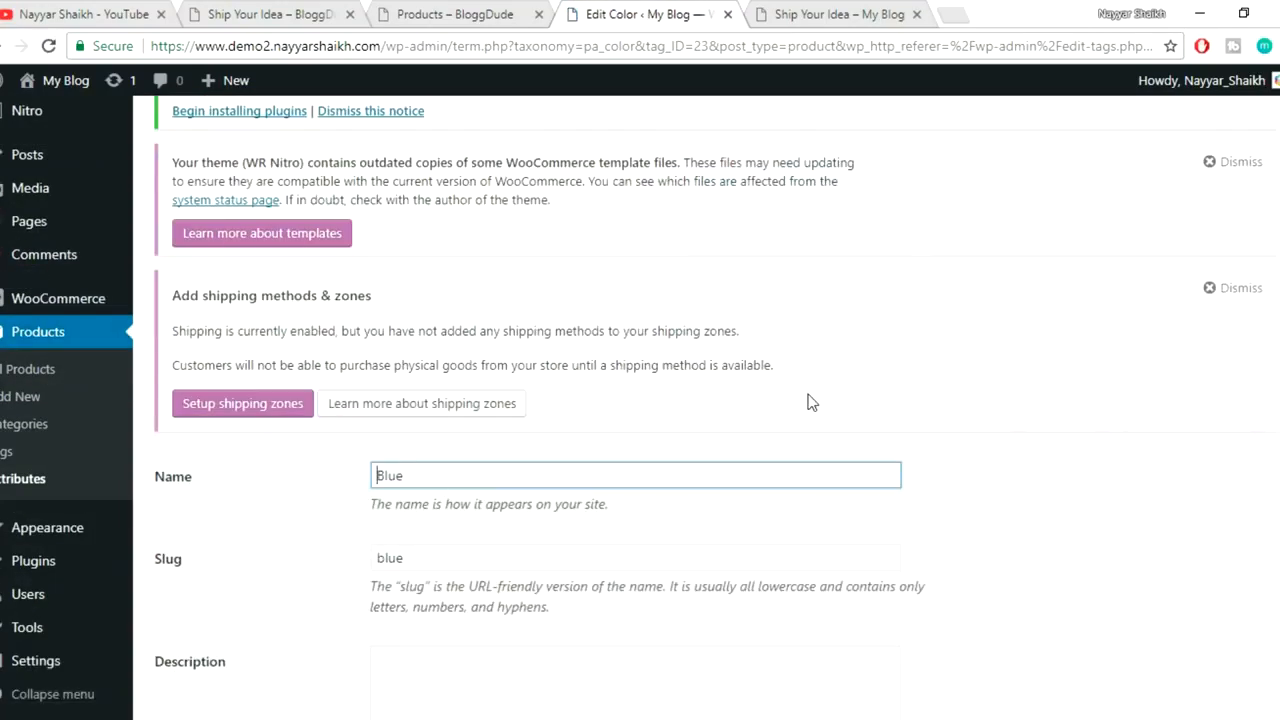
pyautogui.click(450, 473)
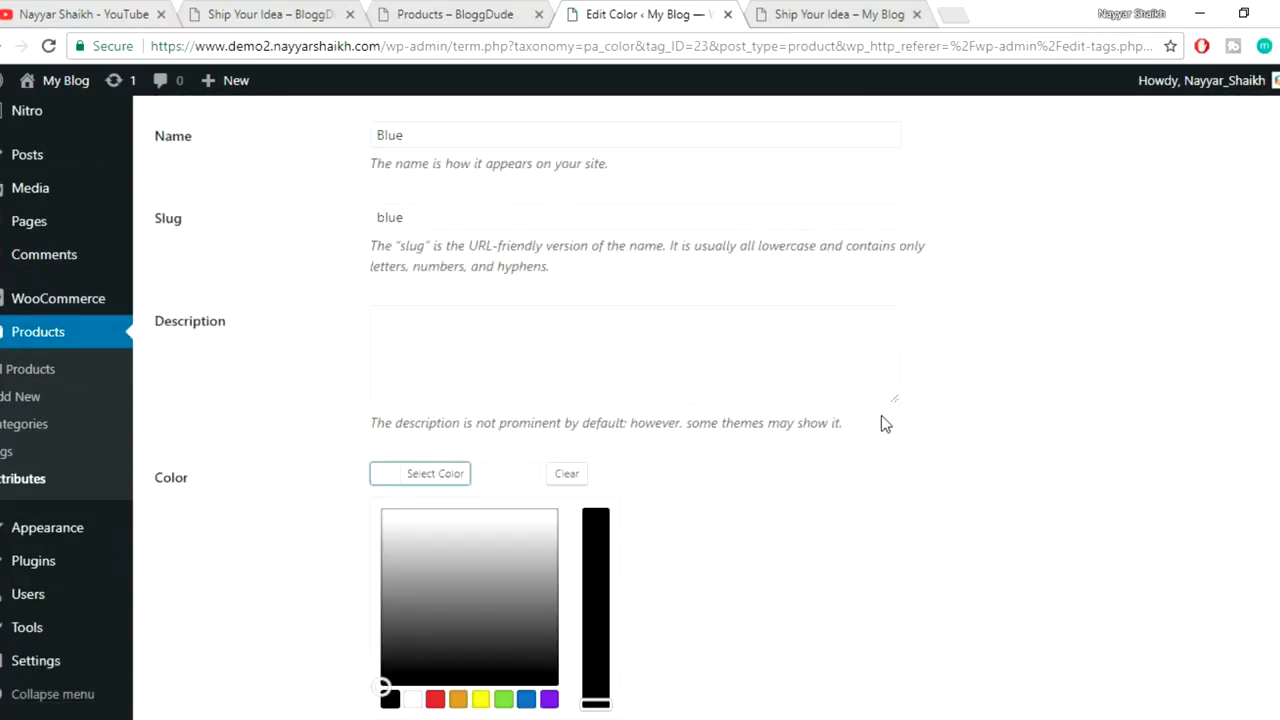
pyautogui.scroll(-1, 777, 457)
pyautogui.scroll(-1, 532, 612)
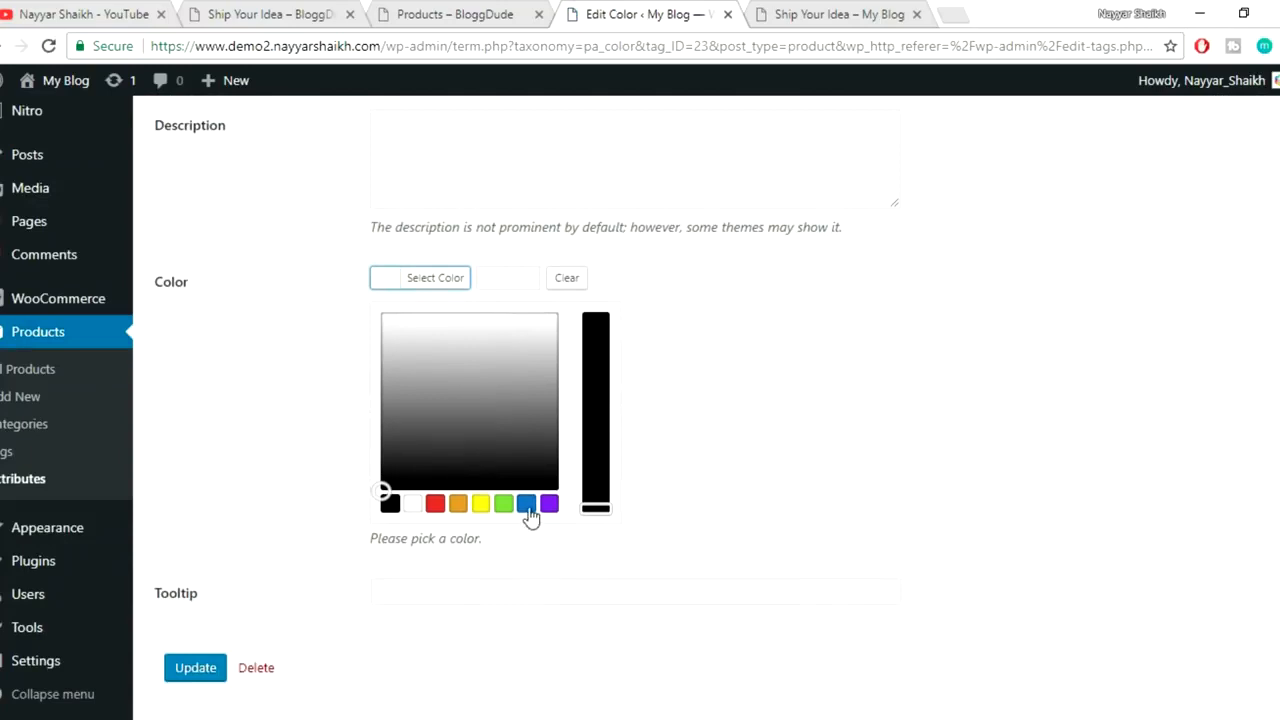
pyautogui.click(526, 507)
pyautogui.click(443, 294)
# - Set the Blue term's tooltip to Blue, update the term and return to the color terms list
pyautogui.click(456, 557)
pyautogui.write('Blue')
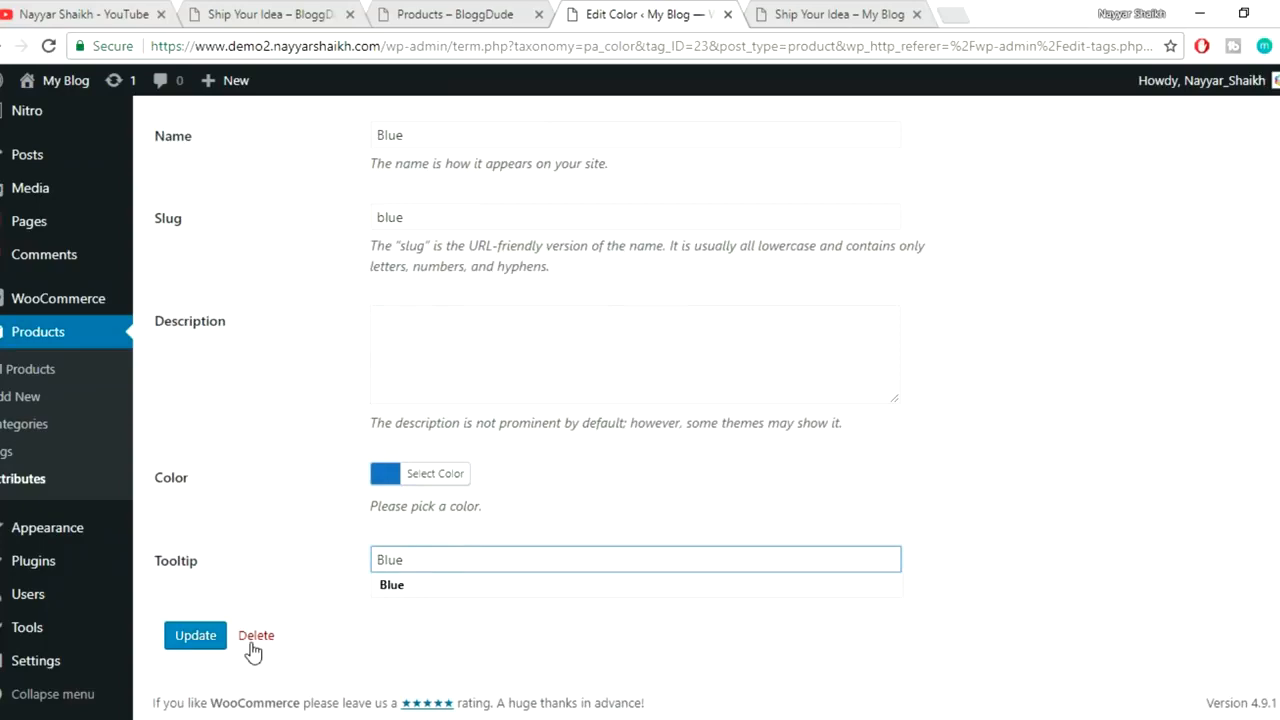
pyautogui.click(183, 638)
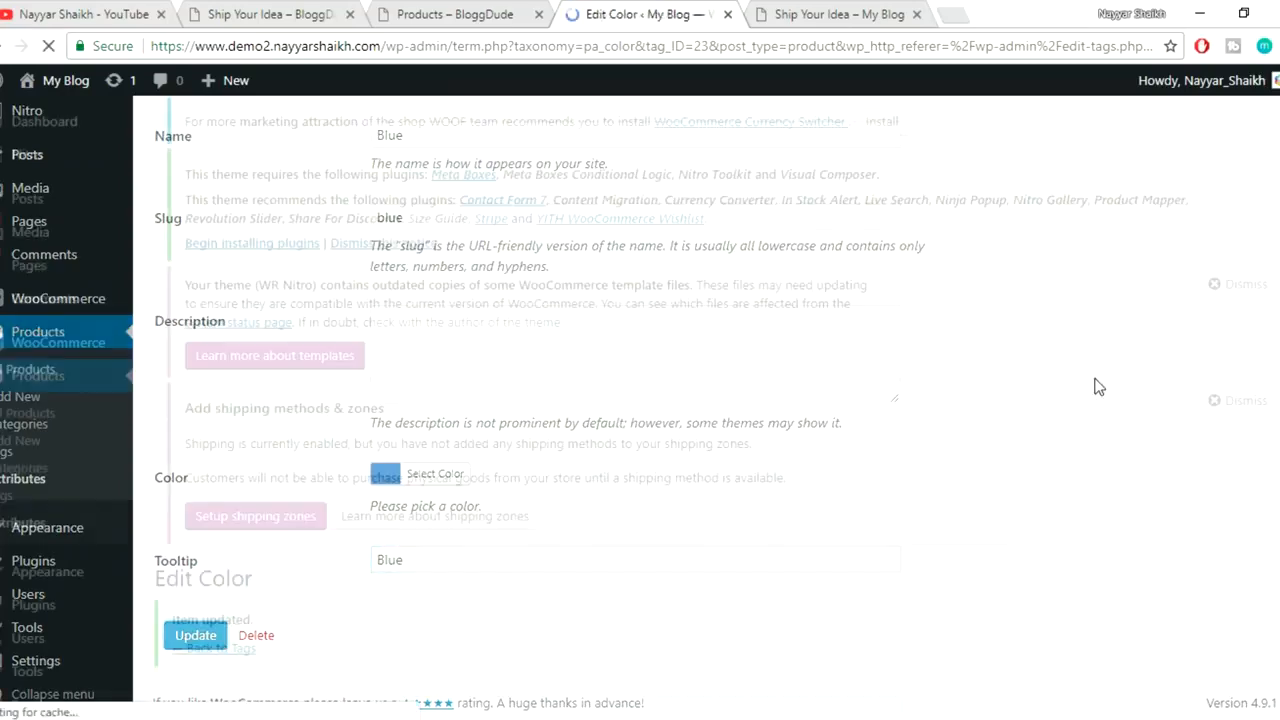
pyautogui.scroll(-4, 1098, 387)
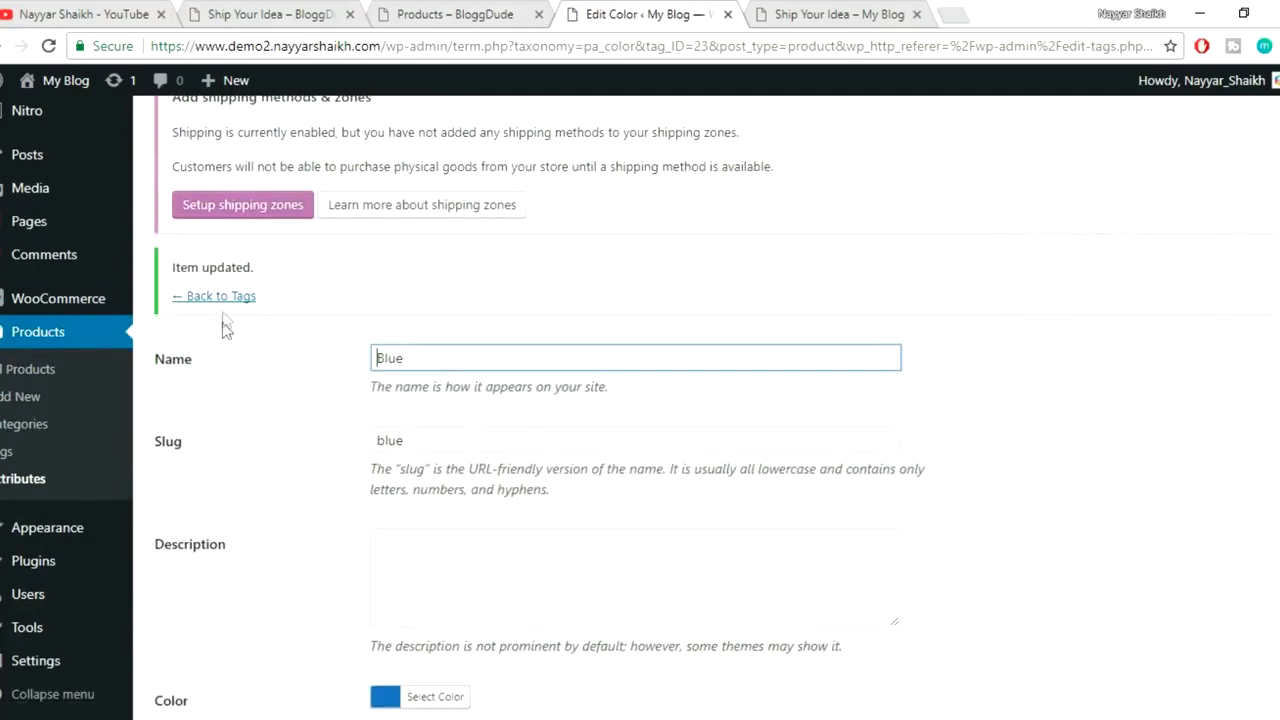
pyautogui.click(216, 298)
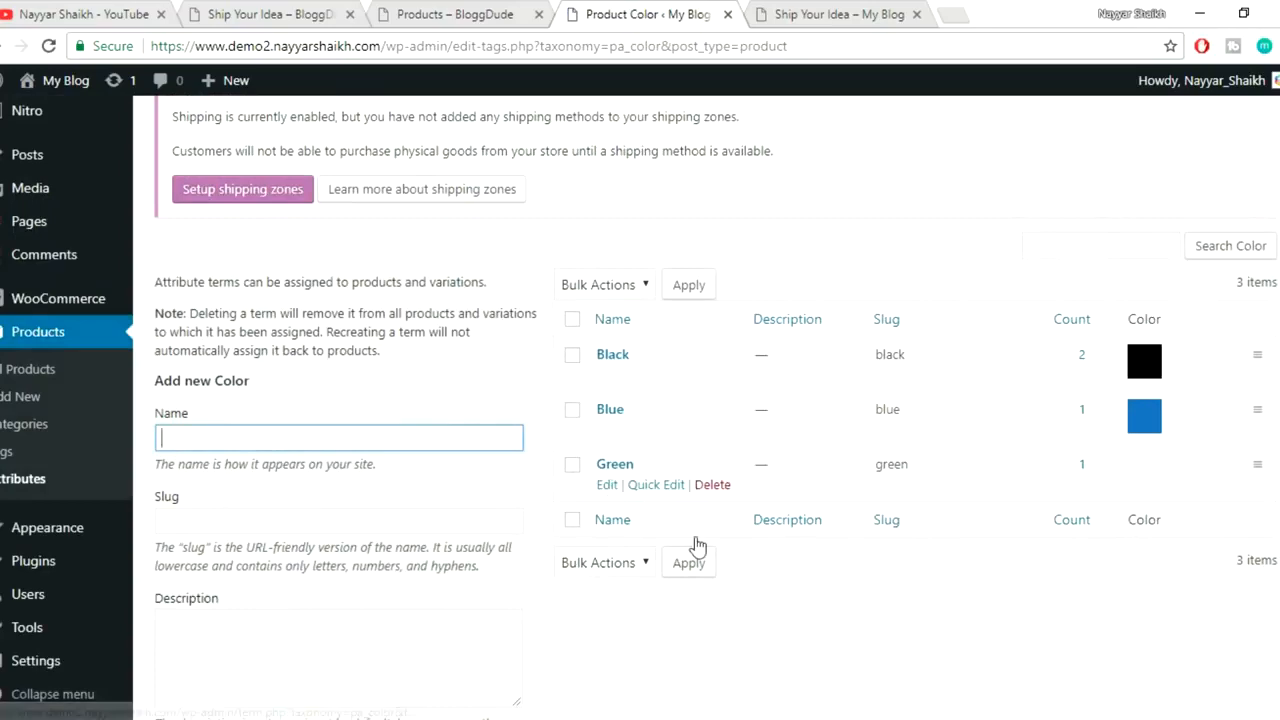
# - Permanently delete the Green term from the Color attribute
pyautogui.scroll(-2, 270, 440)
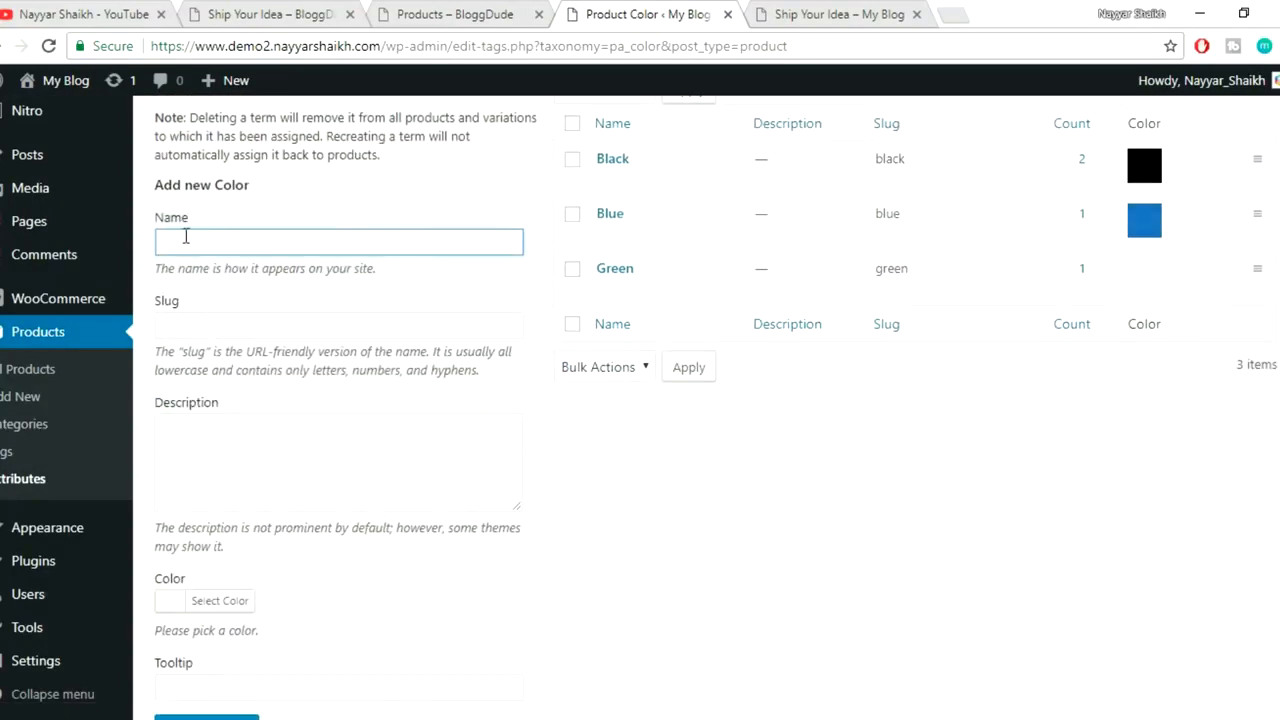
pyautogui.click(716, 289)
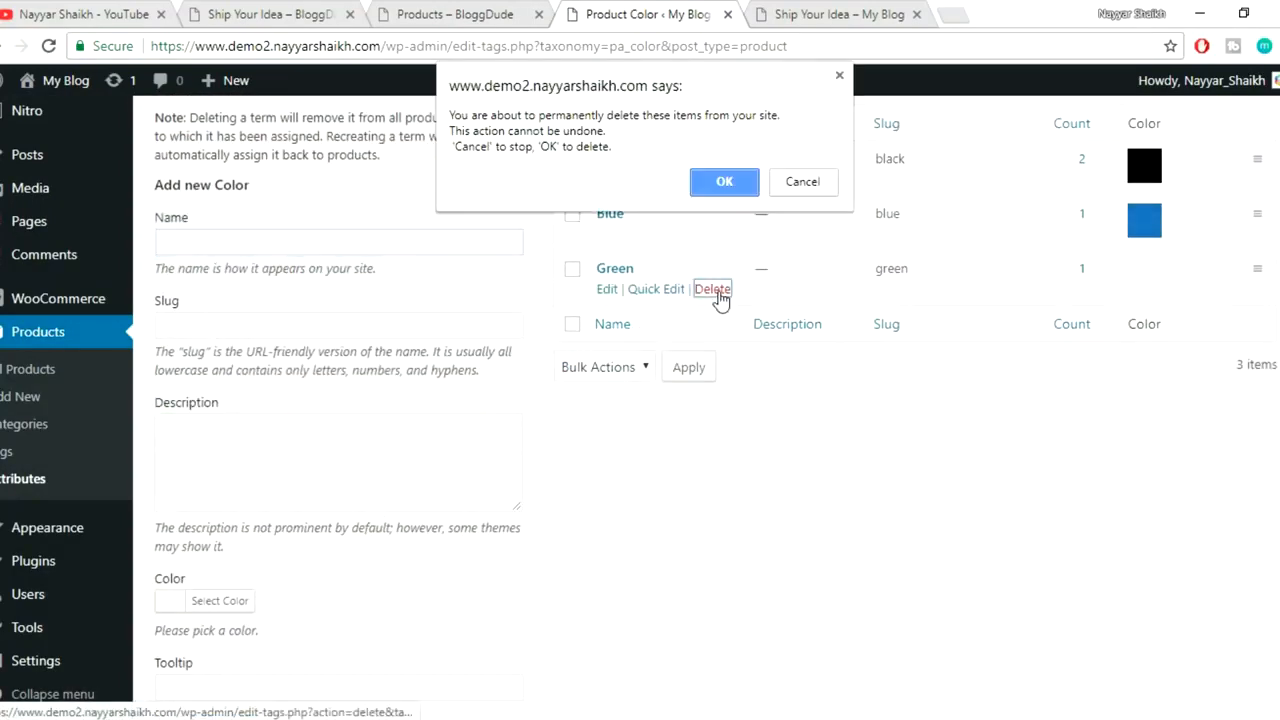
pyautogui.click(733, 184)
# - Start a new color term named Green, leave its slug empty and give it the preset green color
pyautogui.click(272, 245)
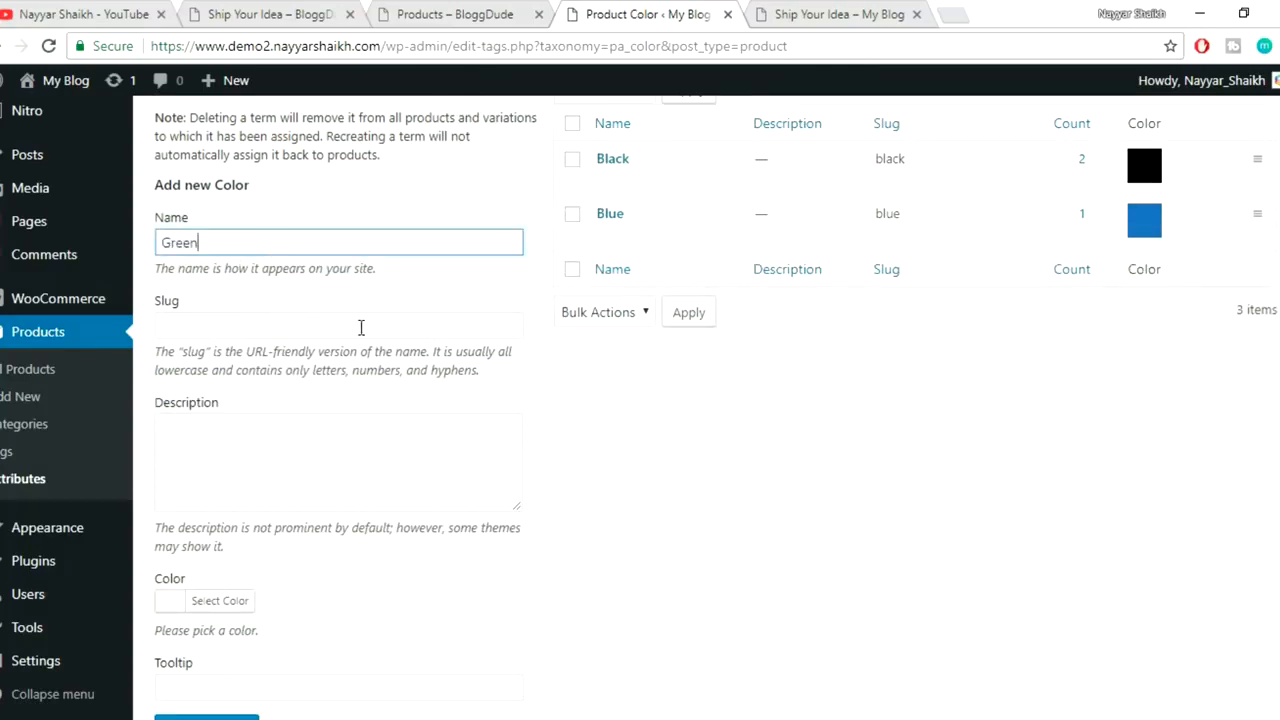
pyautogui.click(297, 328)
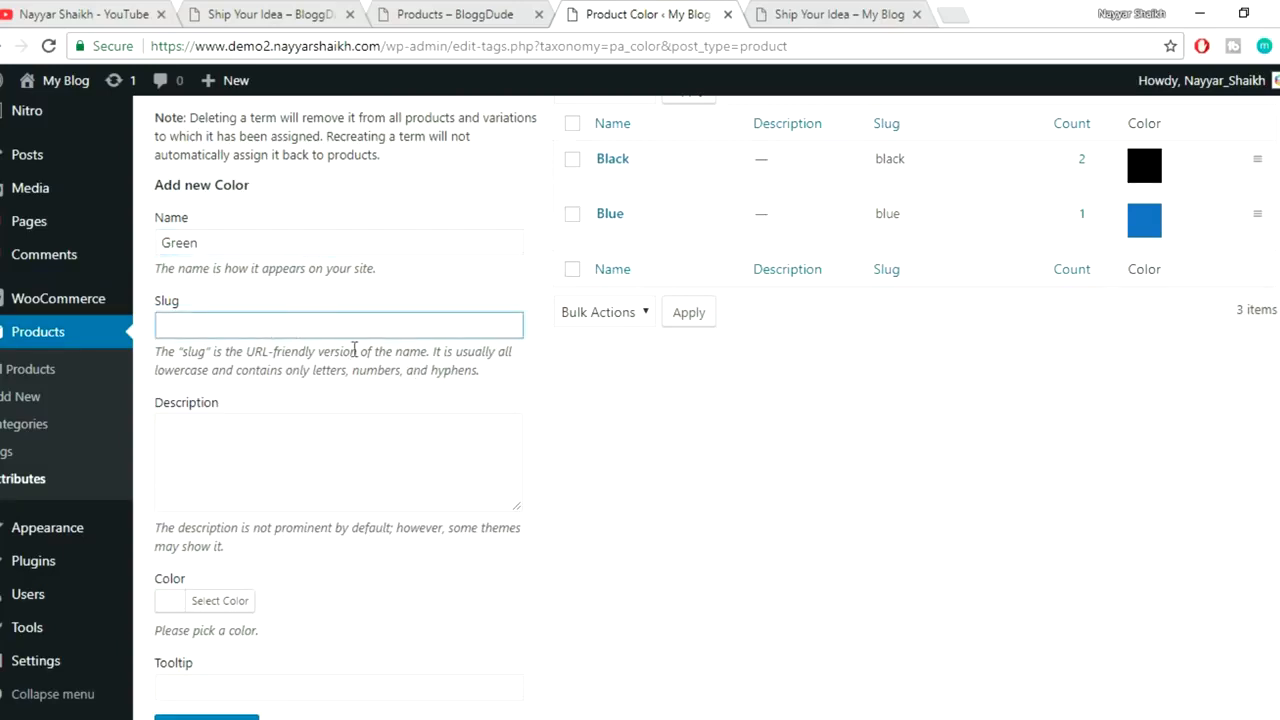
pyautogui.doubleClick(233, 238)
pyautogui.click(220, 322)
pyautogui.scroll(-1, 606, 419)
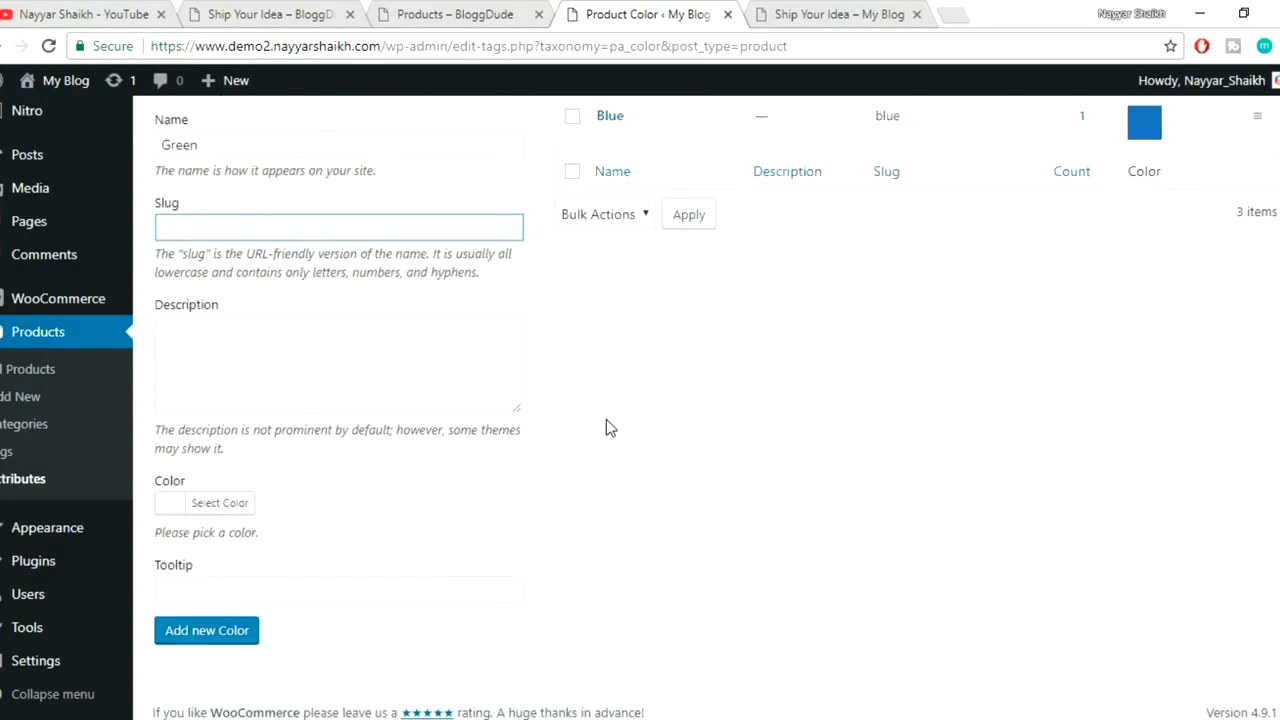
pyautogui.click(214, 507)
pyautogui.scroll(-1, 680, 510)
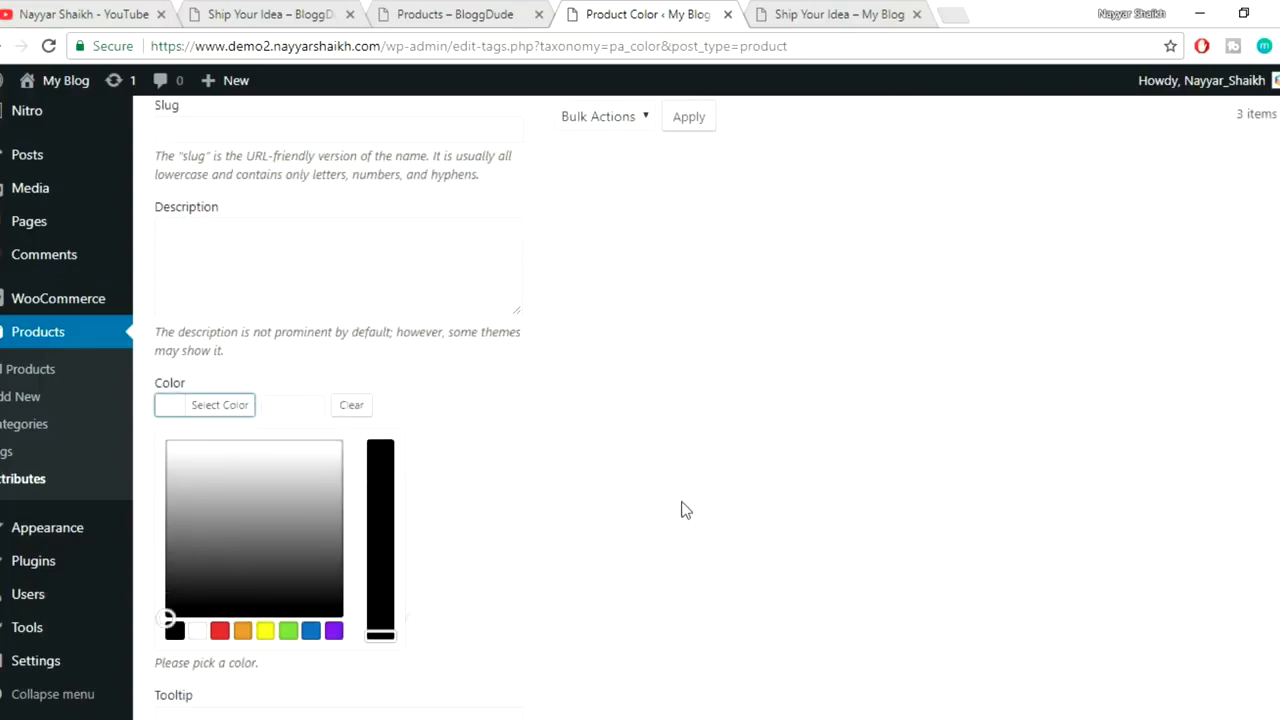
pyautogui.click(288, 630)
pyautogui.click(232, 409)
# - Set the new Green term's tooltip to Green and add the term to the Color attribute
pyautogui.click(221, 568)
pyautogui.write('Gre')
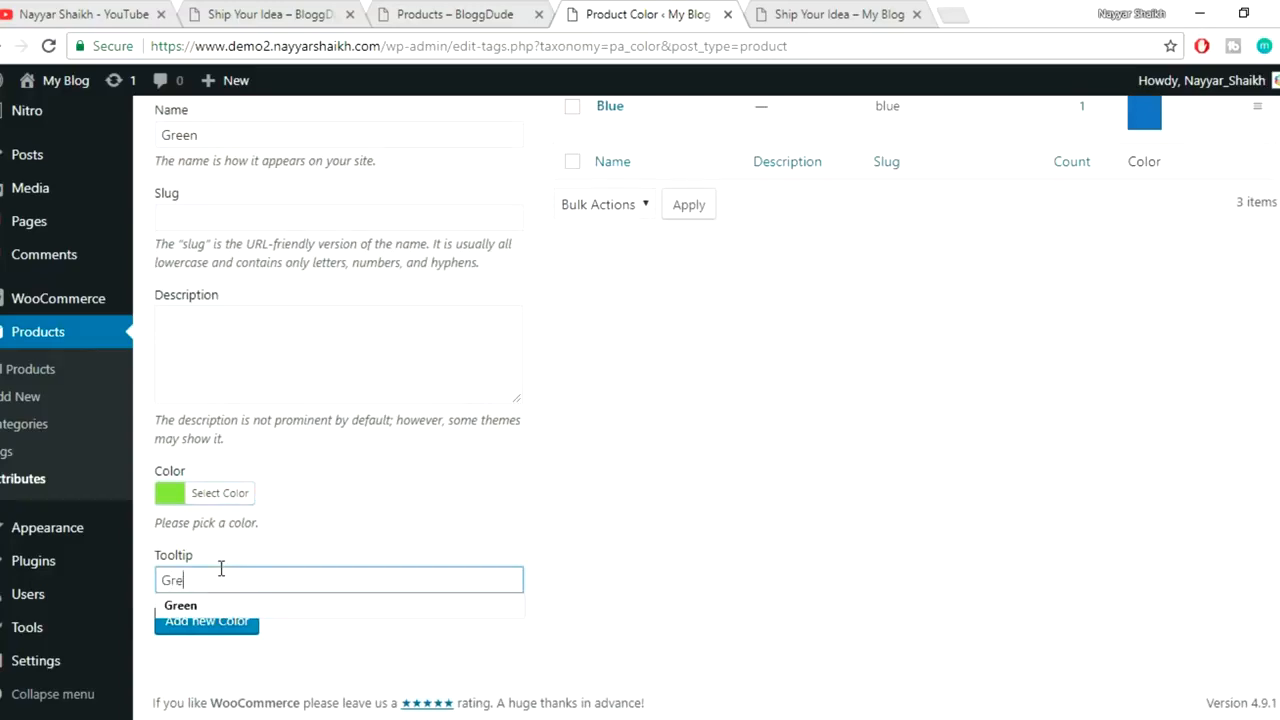
pyautogui.write('en')
pyautogui.click(233, 630)
pyautogui.scroll(5, 908, 608)
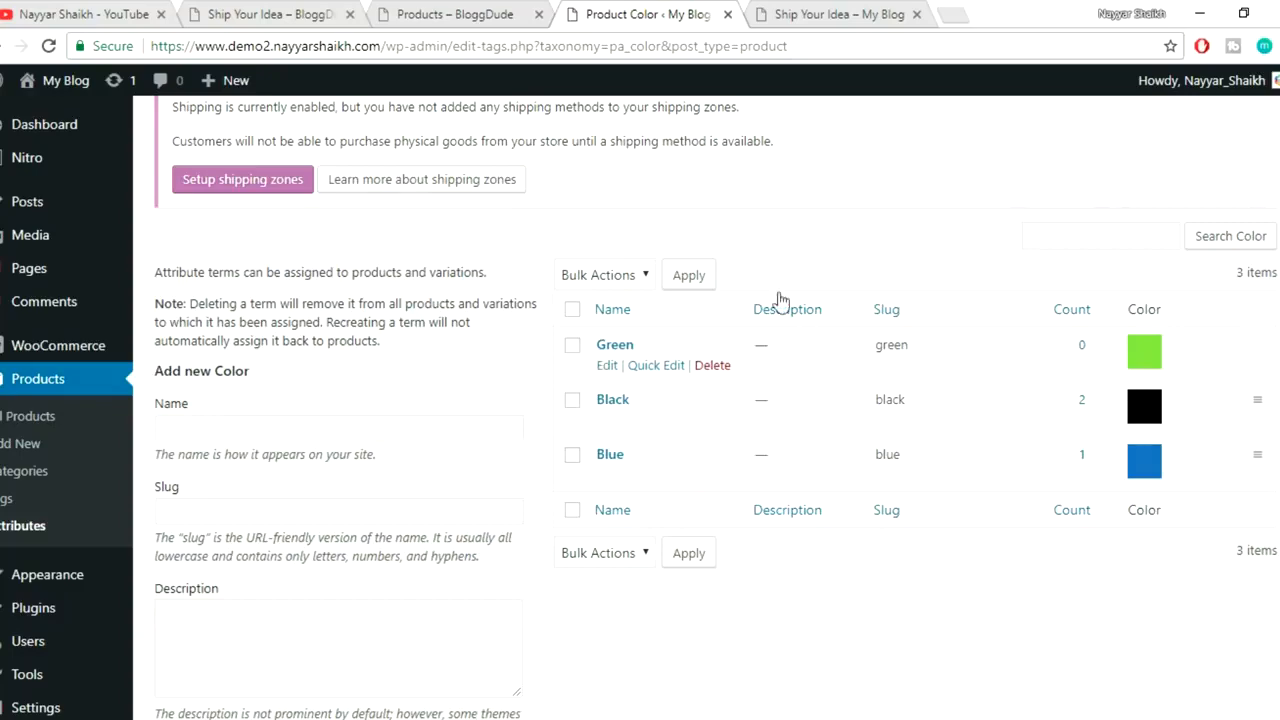
# - Switch to the store's Ship Your Idea product page, reload it and check how its Color choices are displayed
pyautogui.click(820, 10)
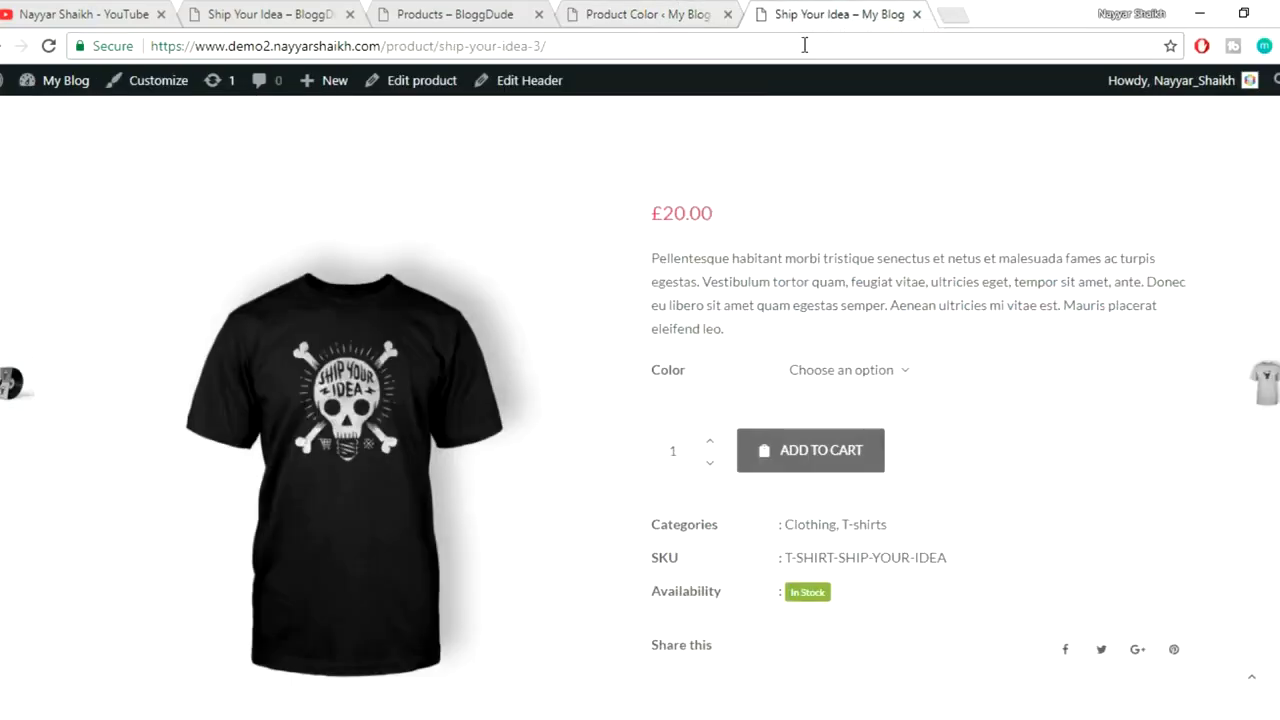
pyautogui.click(804, 45)
pyautogui.press('Return')
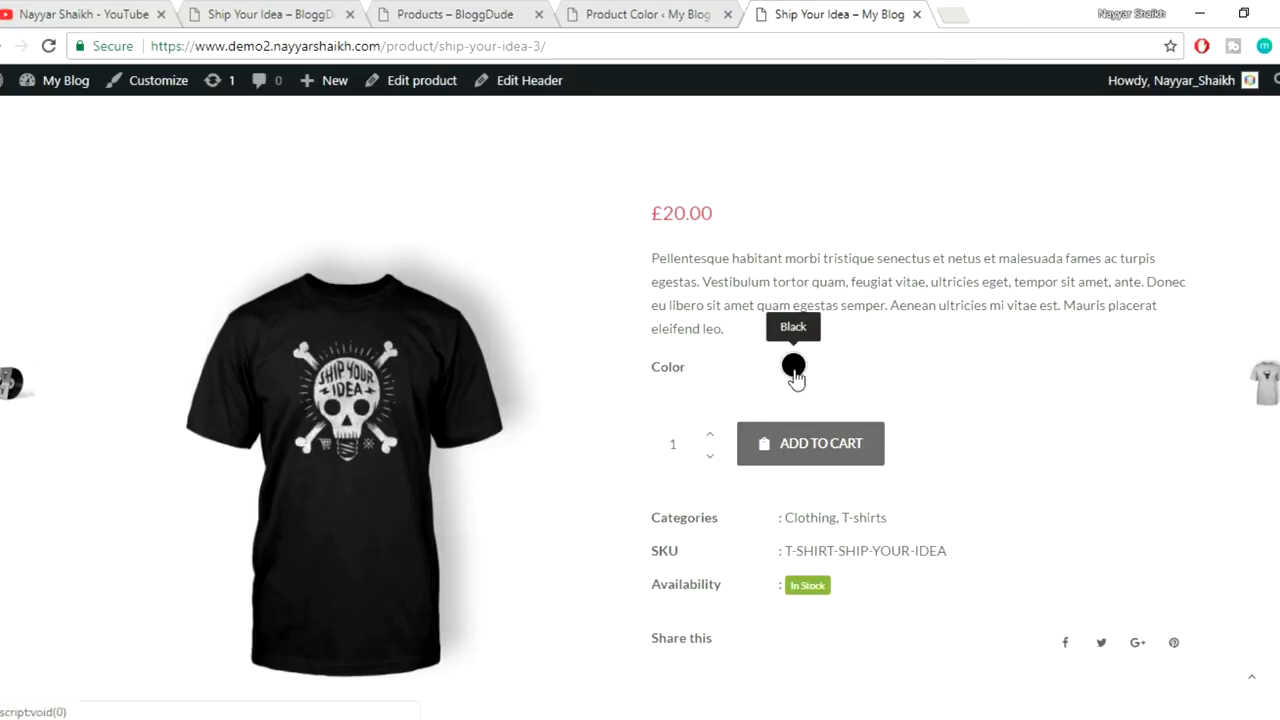
pyautogui.scroll(-1, 910, 395)
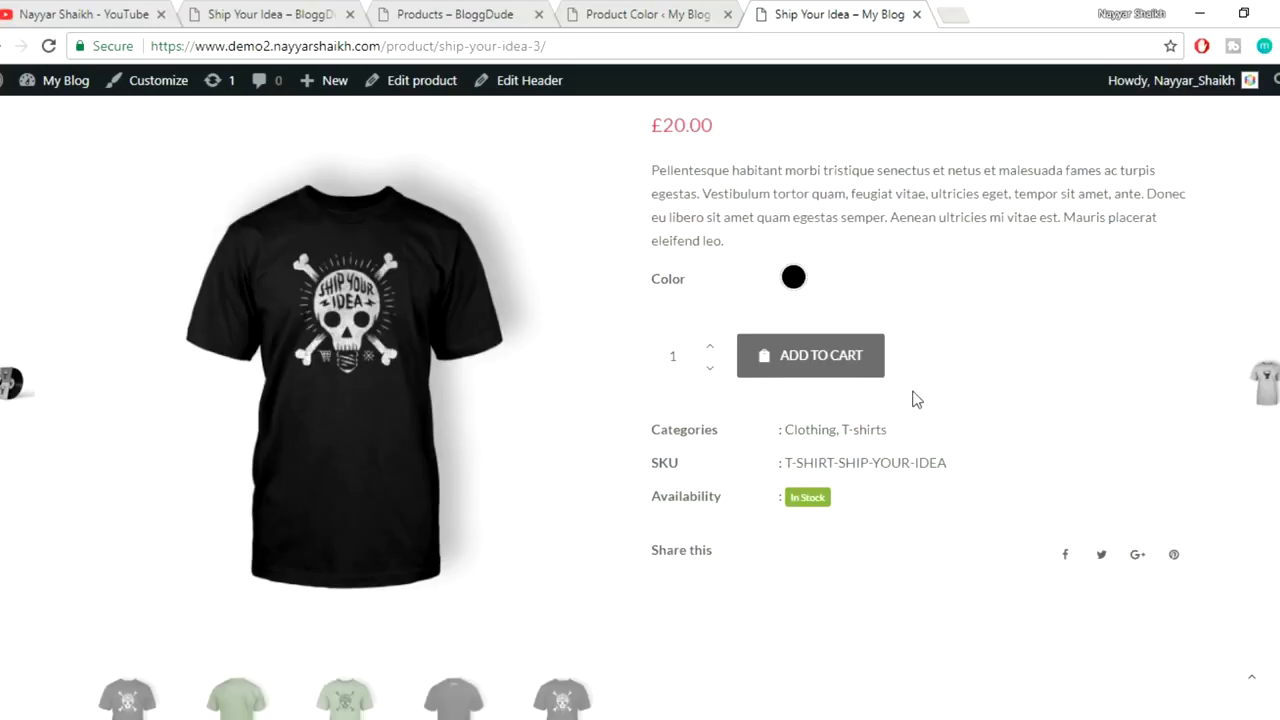
# - Return to the store's product attributes overview and start a new attribute named Size, leaving its slug empty
pyautogui.scroll(3, 917, 420)
pyautogui.scroll(-1, 864, 548)
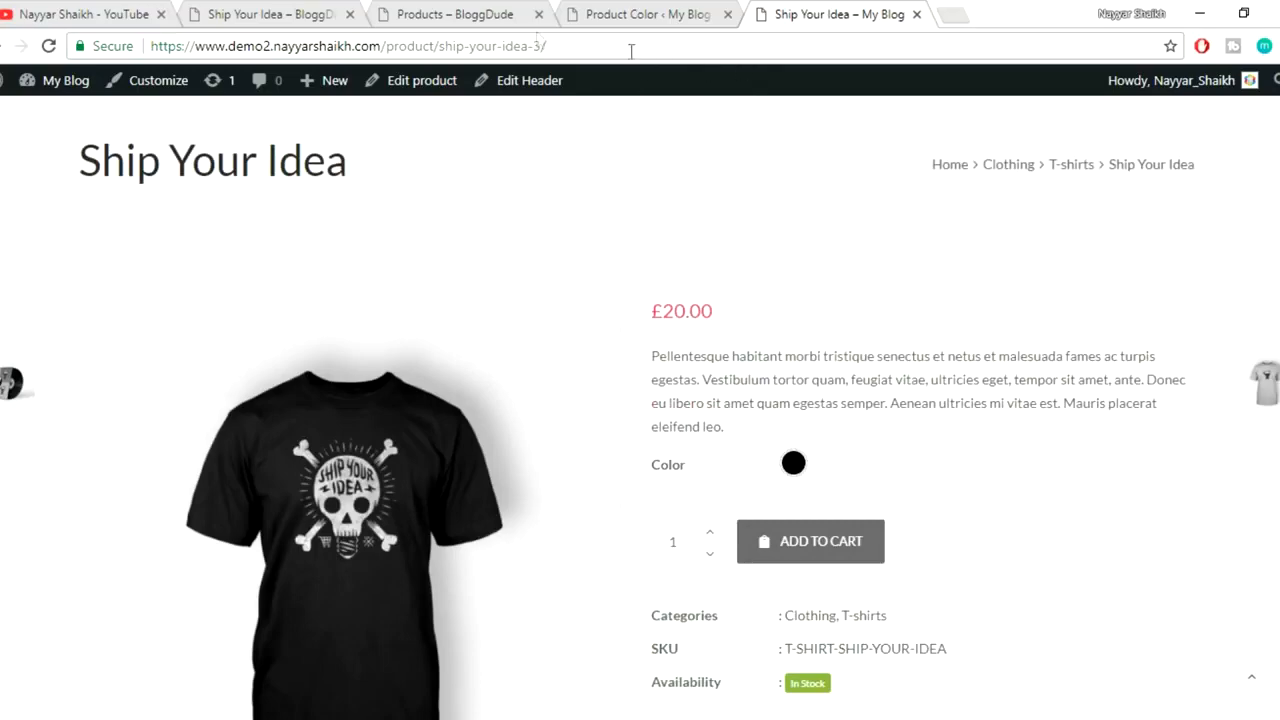
pyautogui.click(690, 12)
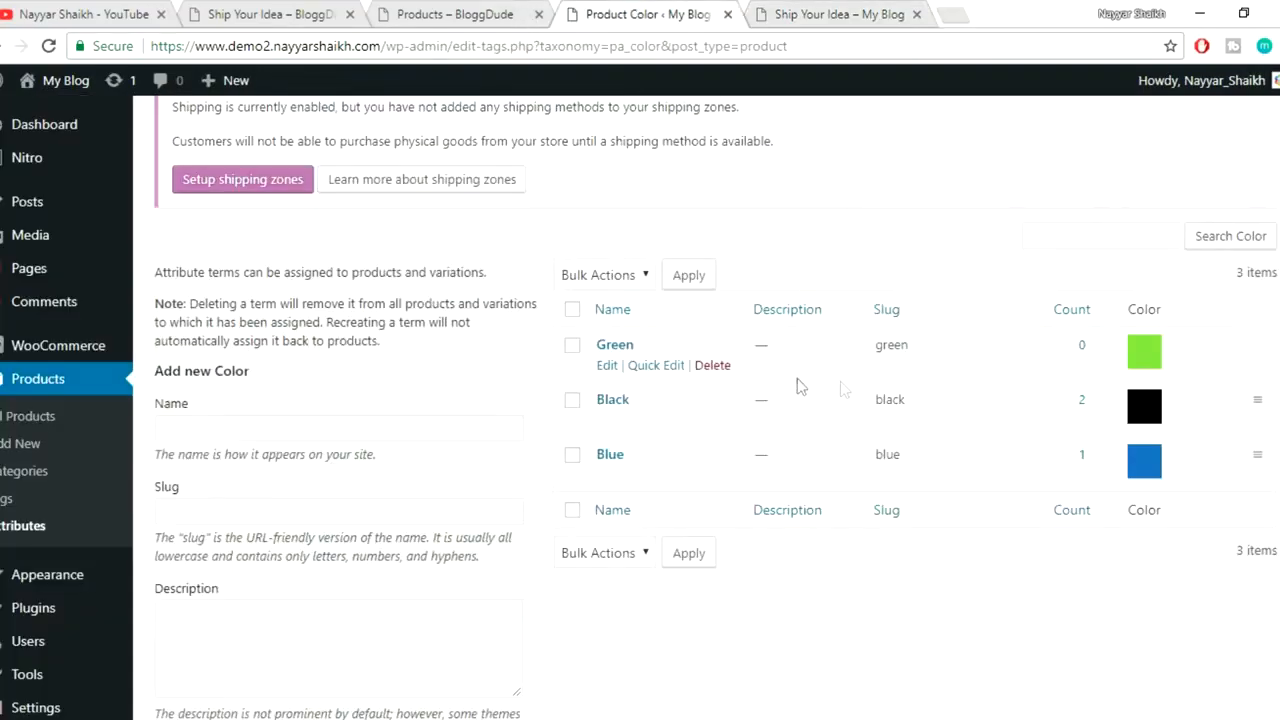
pyautogui.click(40, 530)
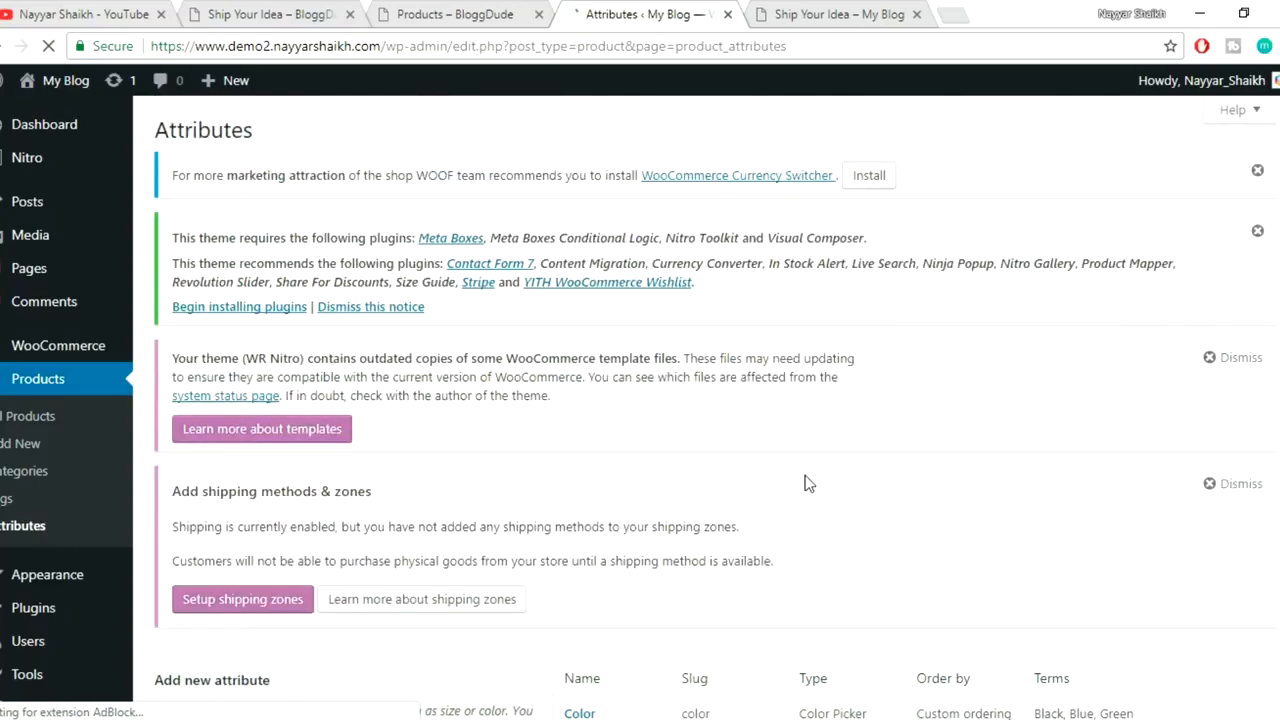
pyautogui.scroll(-5, 809, 482)
pyautogui.click(427, 322)
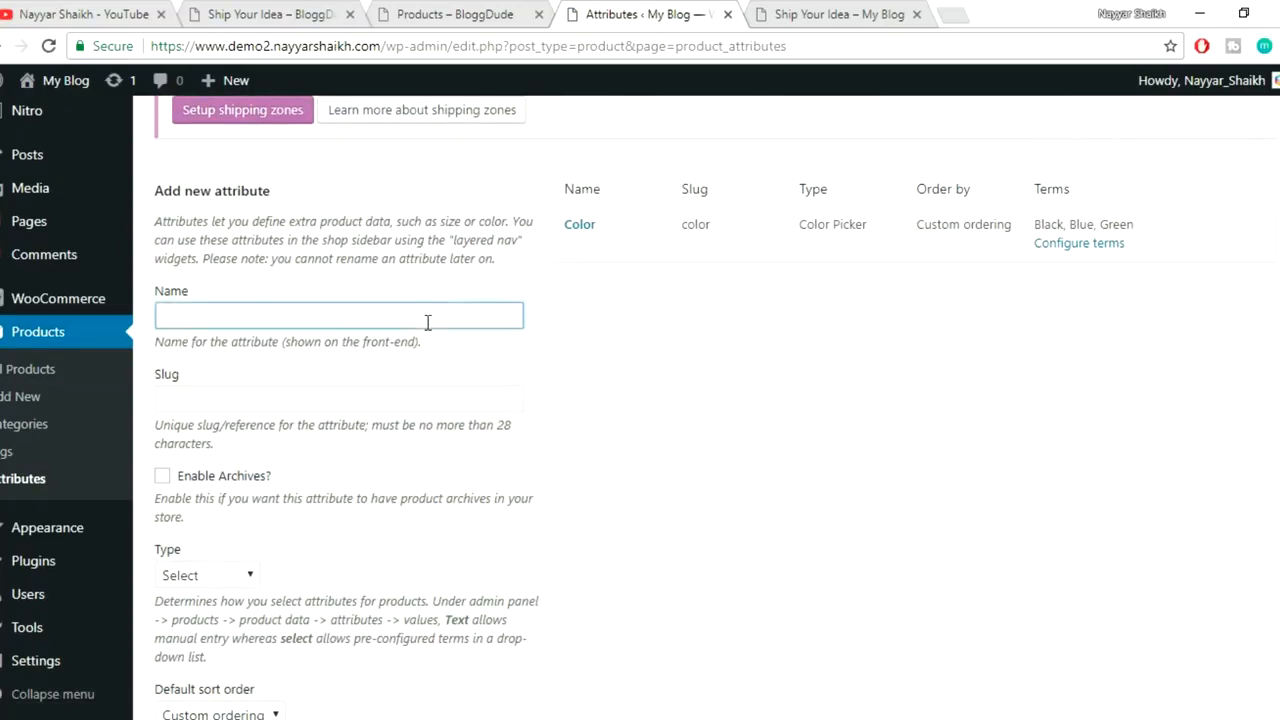
pyautogui.write('Size')
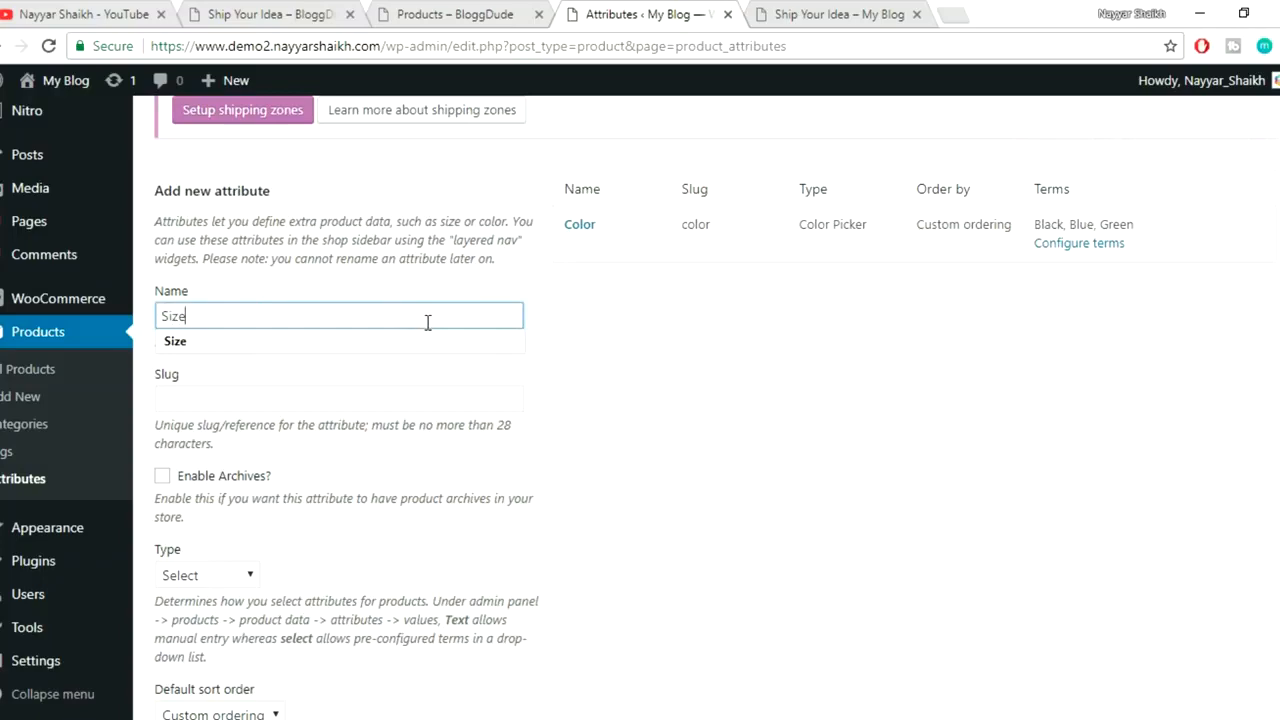
pyautogui.click(882, 330)
# - Set the new Size attribute's type to Text Label, keep custom ordering and add the attribute
pyautogui.scroll(-1, 882, 330)
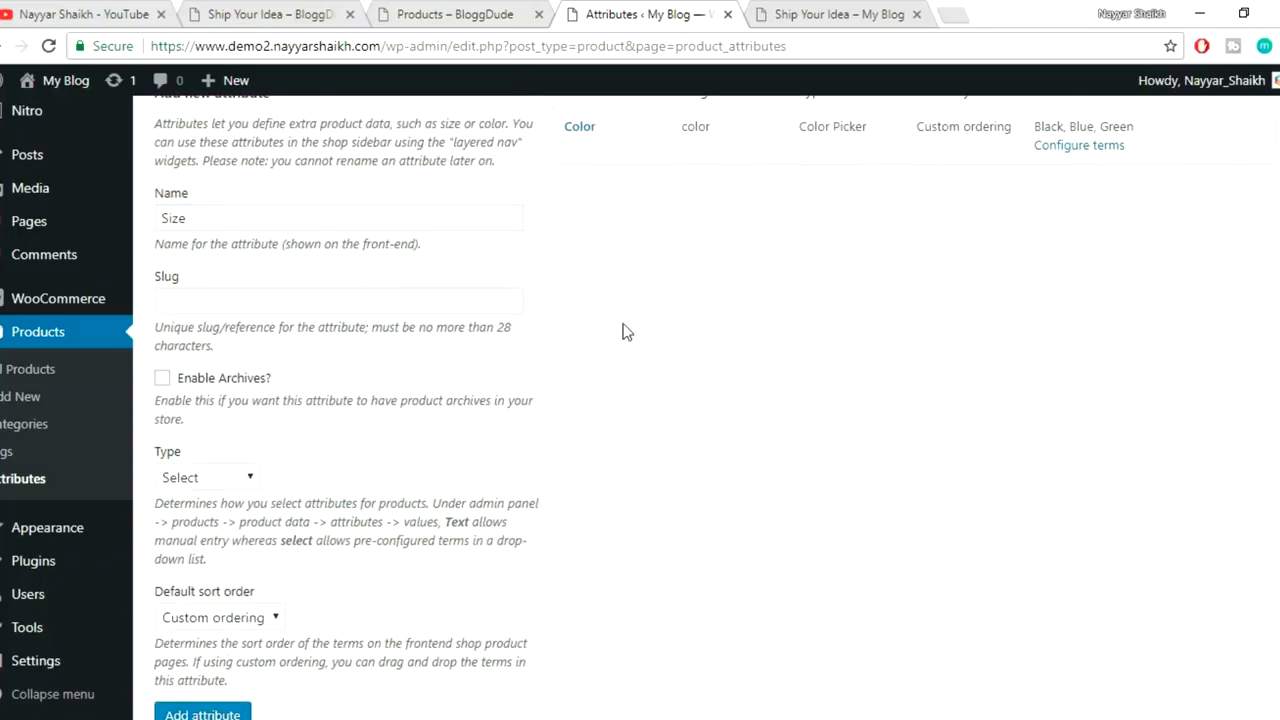
pyautogui.scroll(-1, 548, 305)
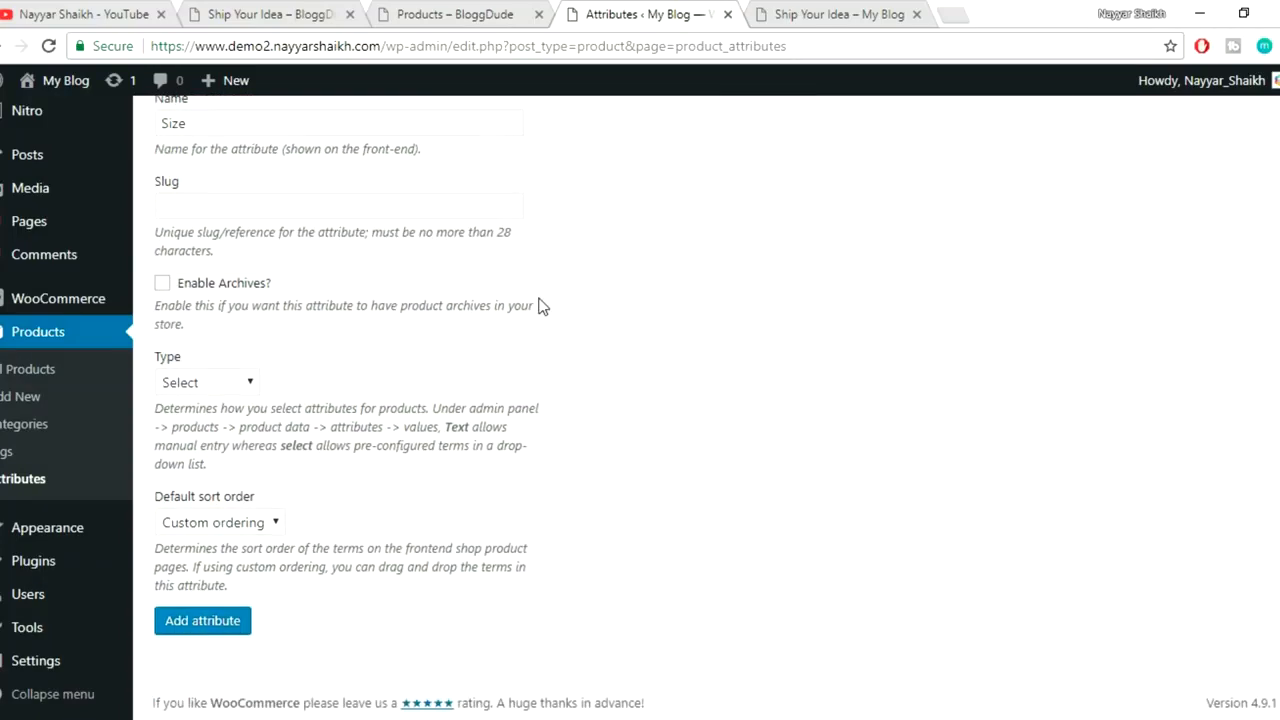
pyautogui.click(224, 384)
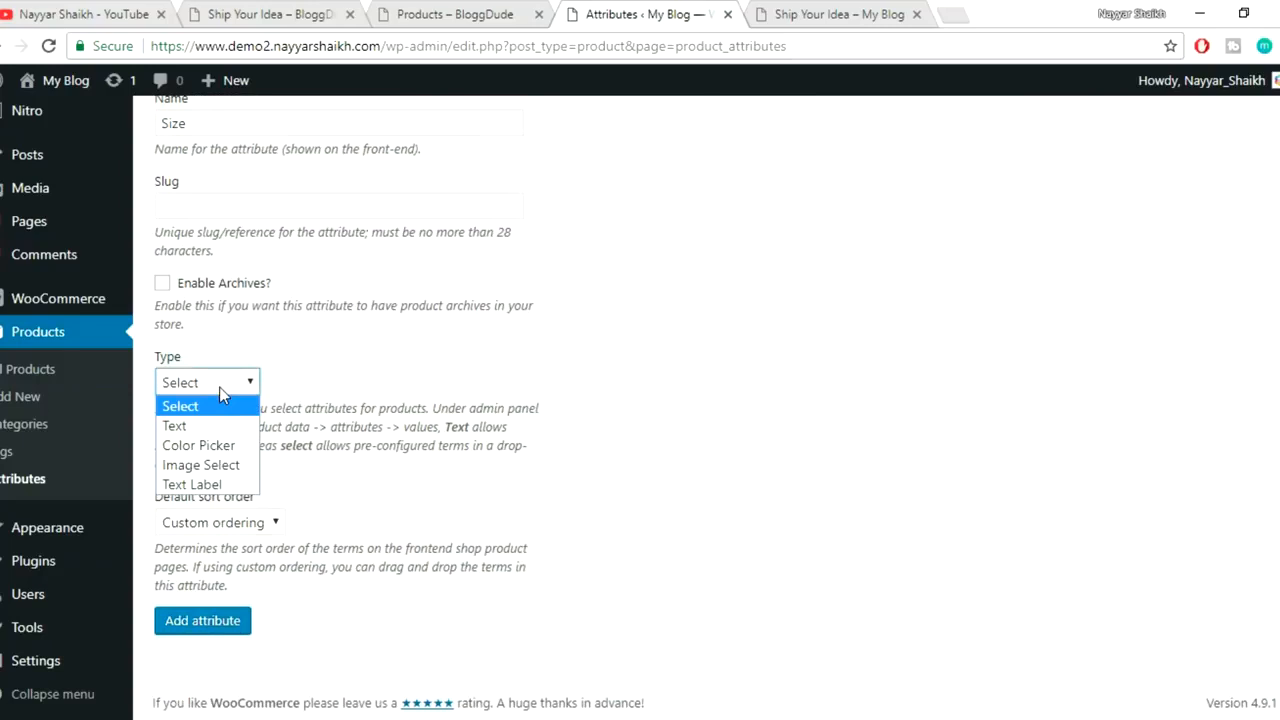
pyautogui.click(214, 487)
pyautogui.click(203, 622)
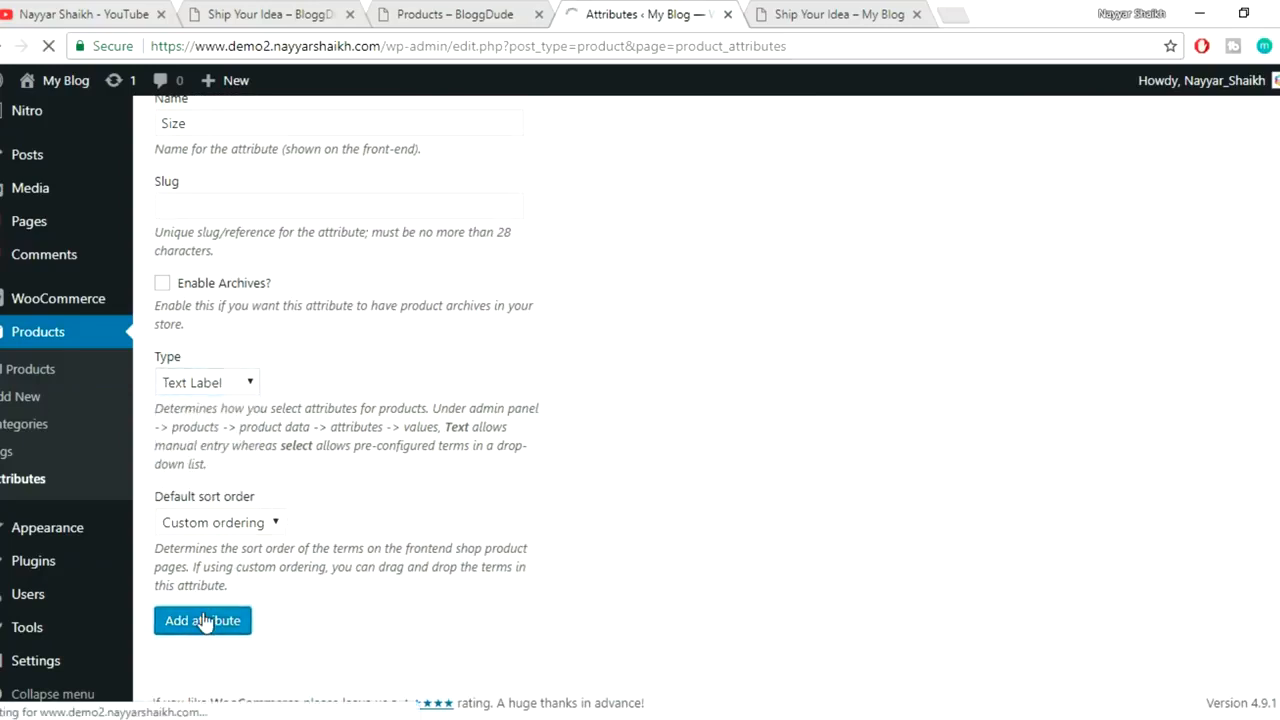
pyautogui.scroll(-4, 960, 394)
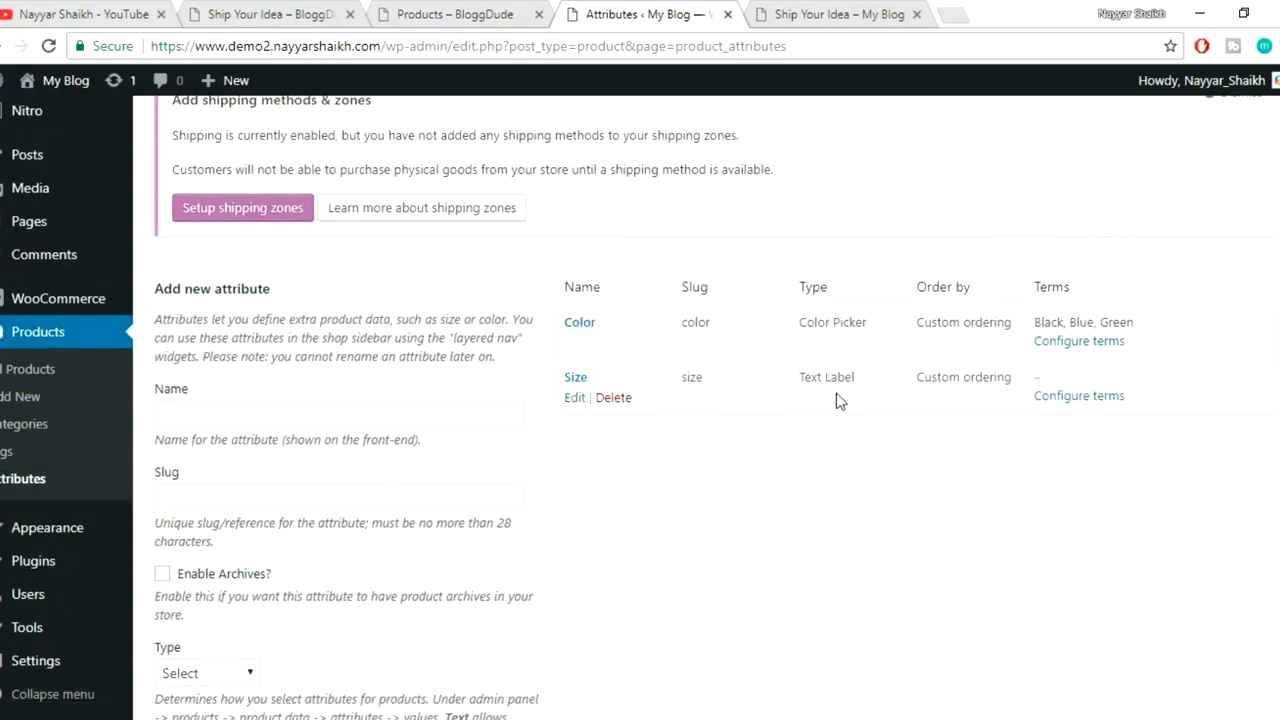
# - Open the terms of the Size attribute and fill in a new term with name S, label S and a tooltip
pyautogui.click(1086, 406)
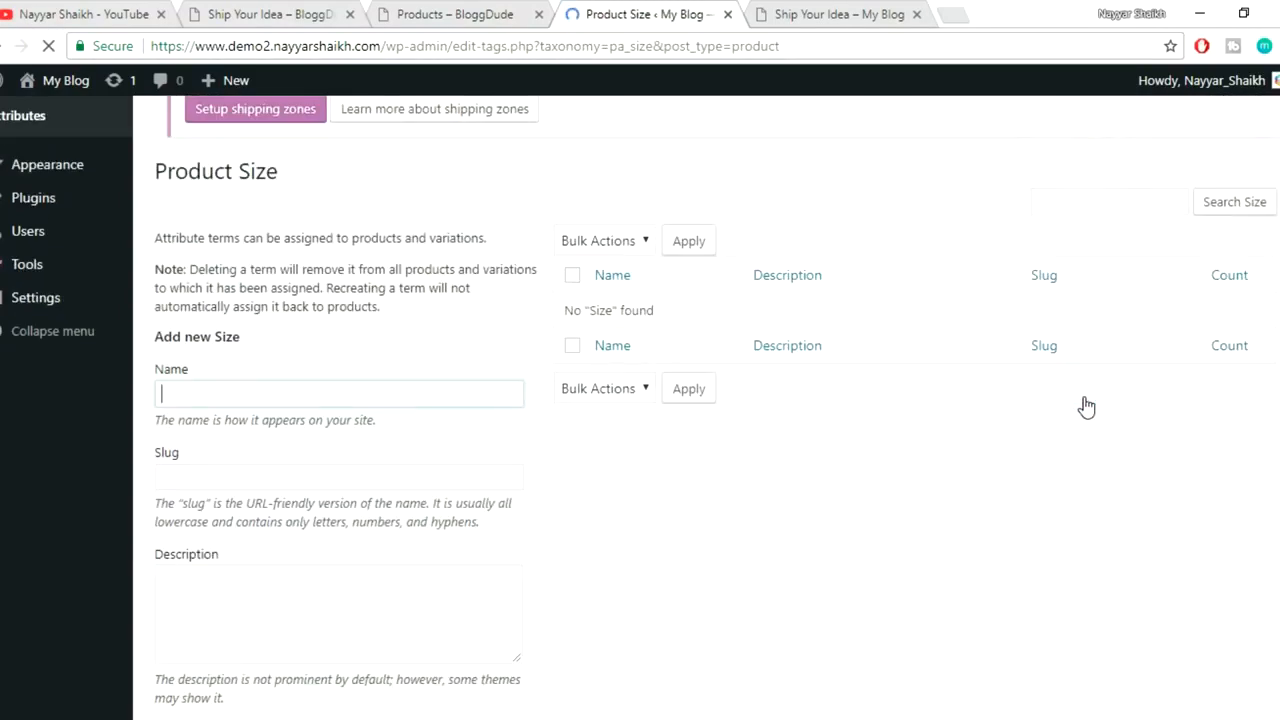
pyautogui.scroll(-2, 749, 391)
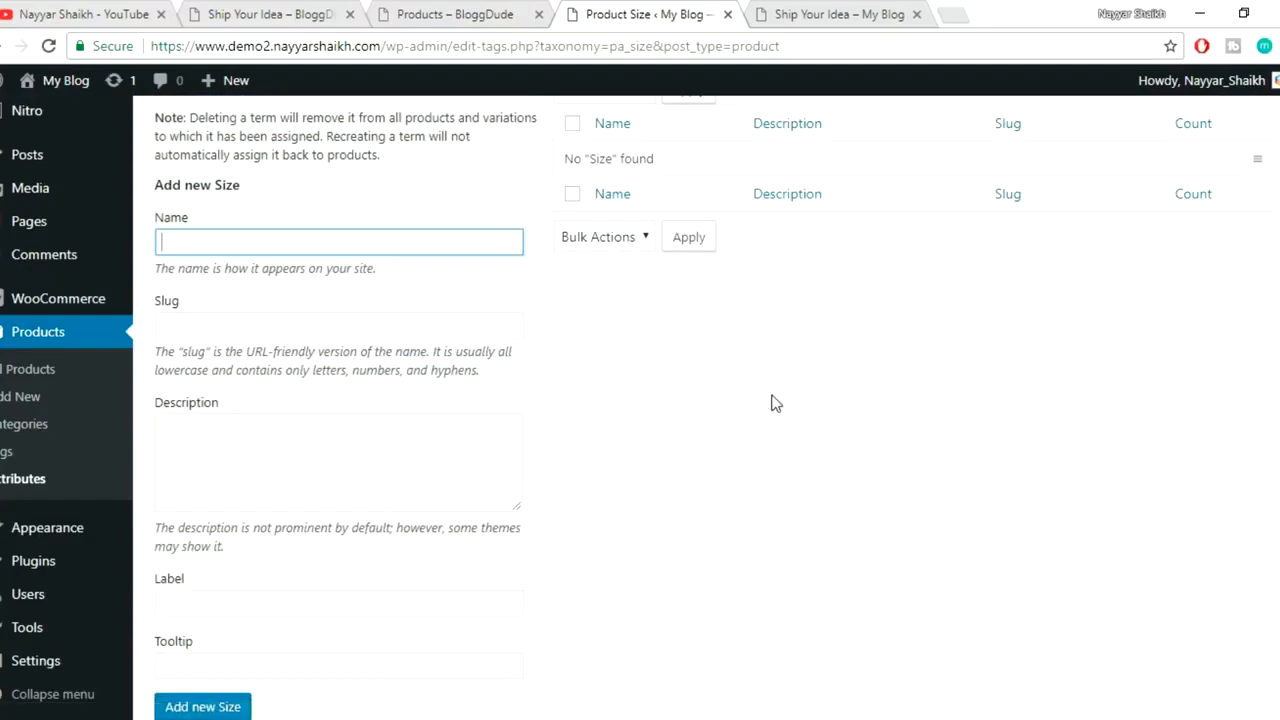
pyautogui.scroll(-1, 770, 403)
pyautogui.scroll(2, 770, 403)
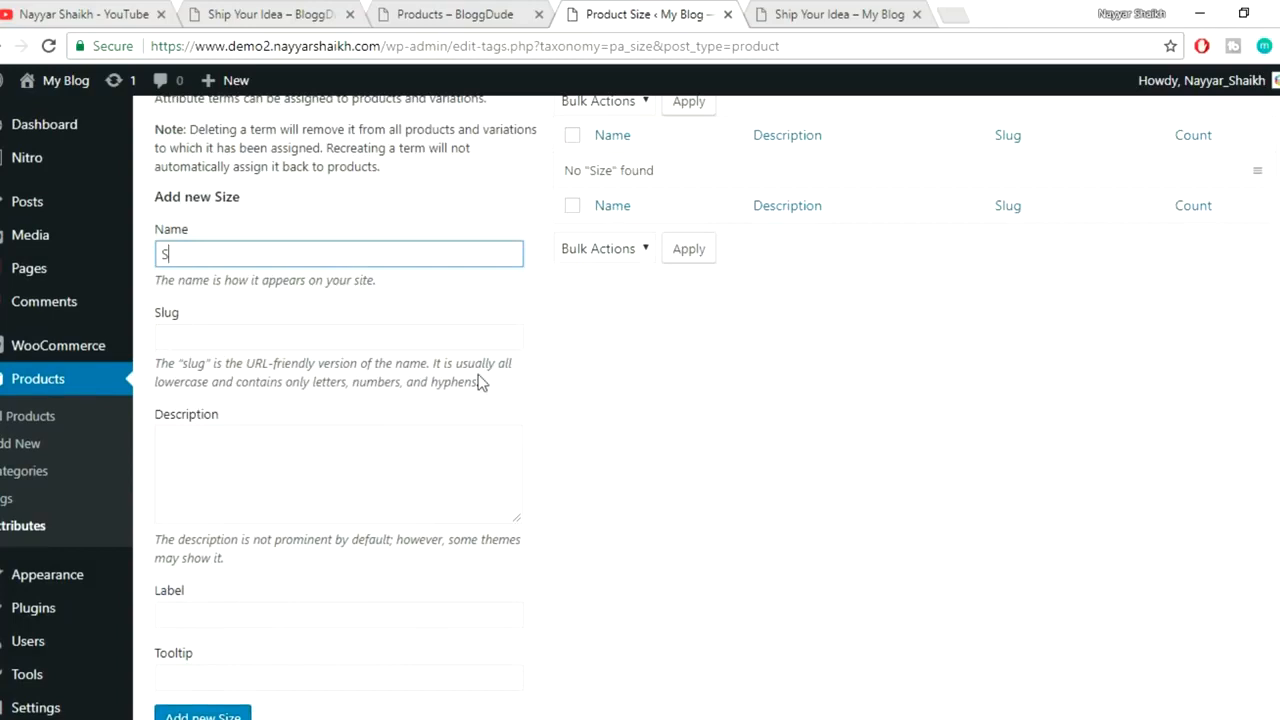
pyautogui.scroll(-1, 680, 350)
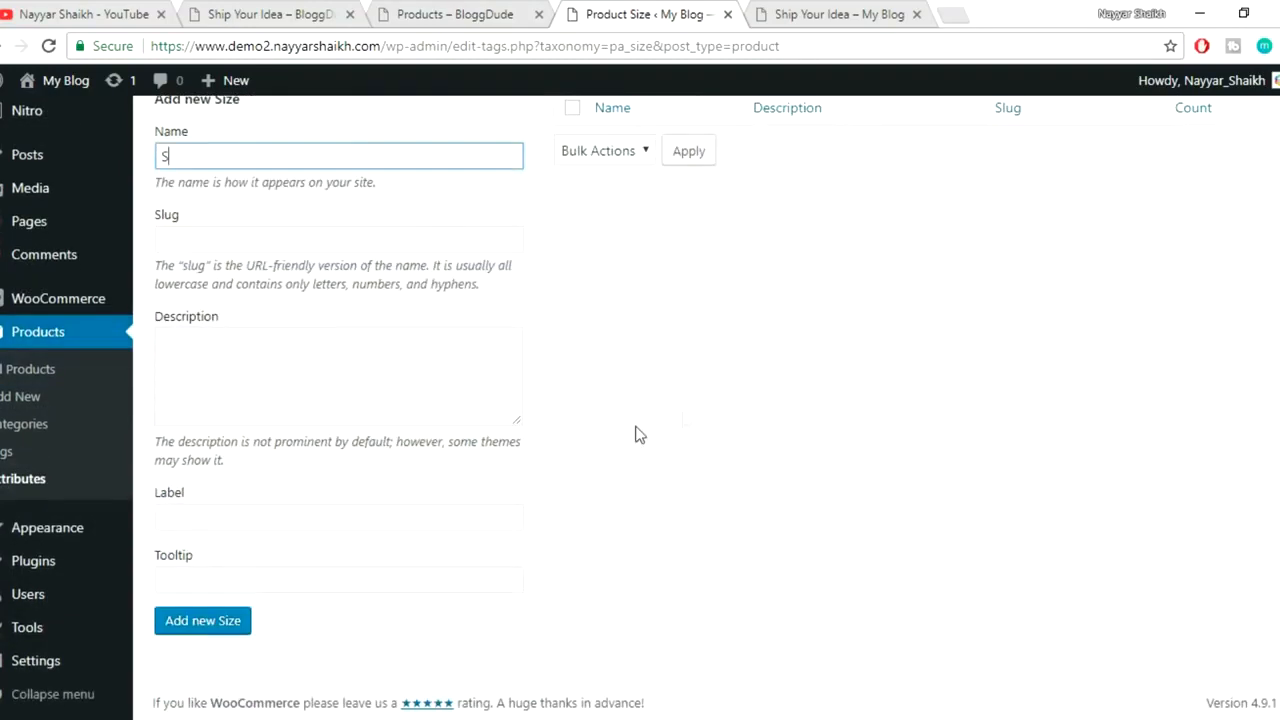
pyautogui.click(267, 517)
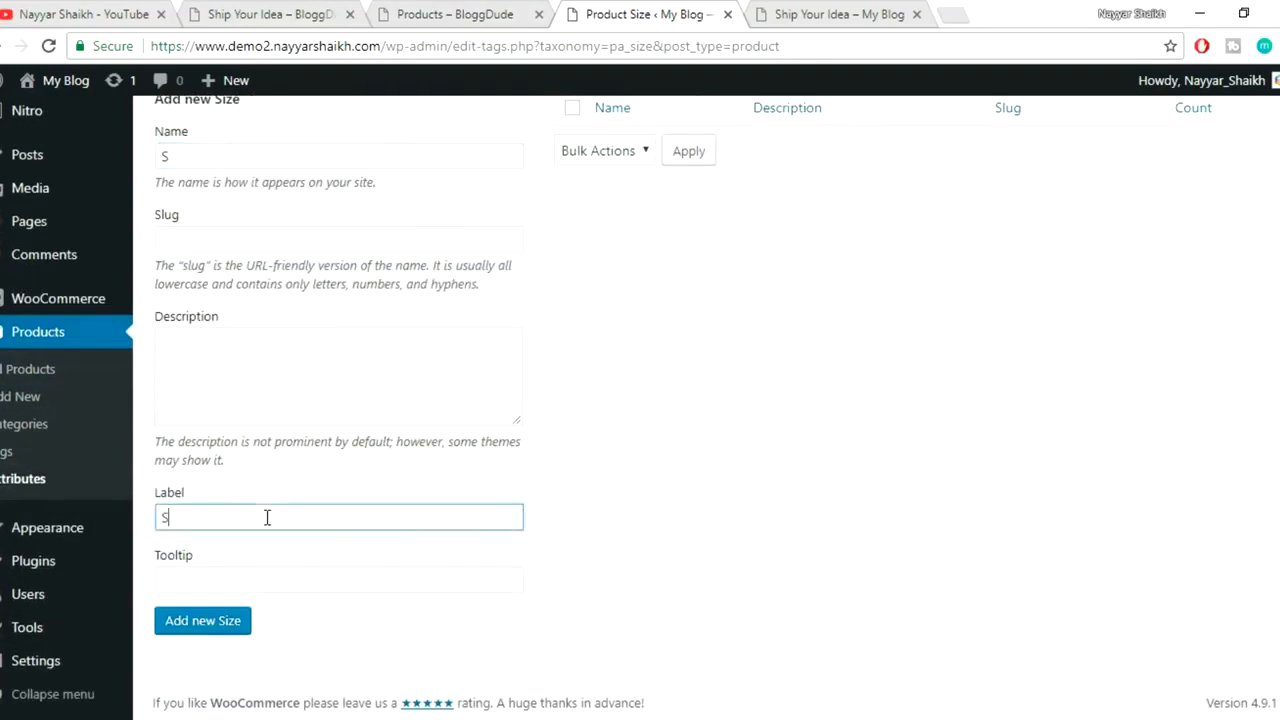
pyautogui.press('Tab')
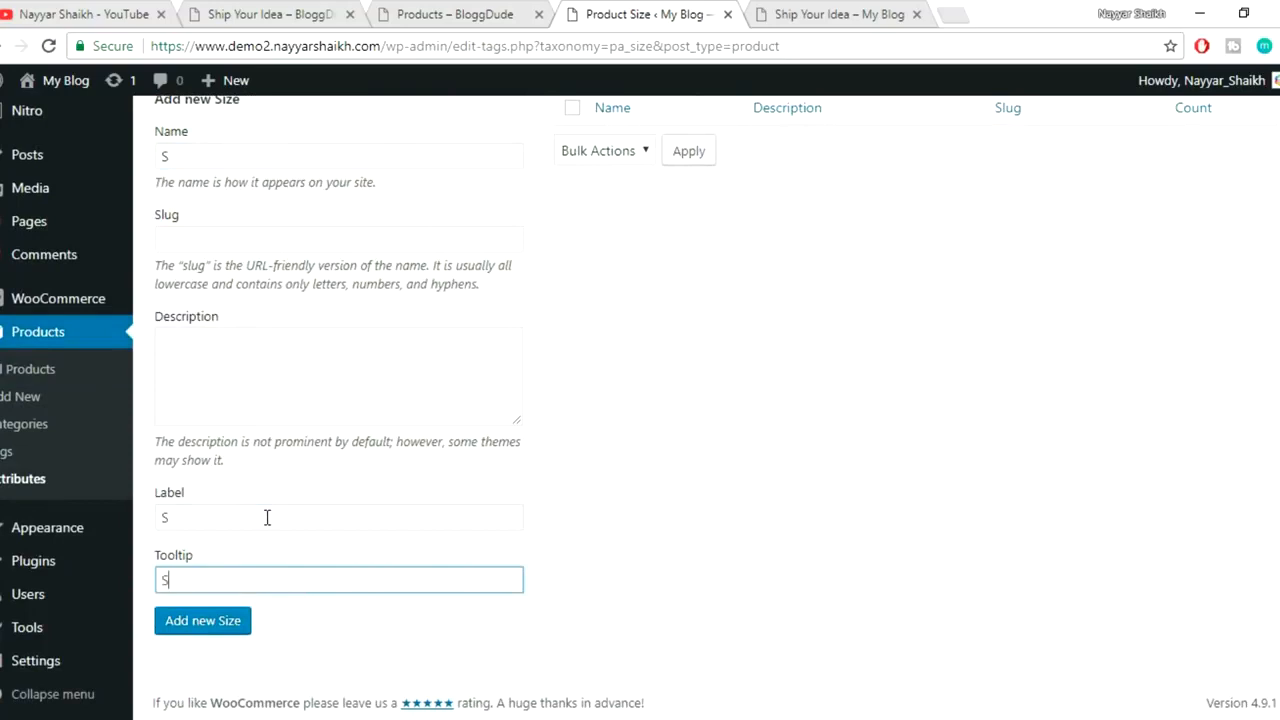
# - Check the size tooltip on the demo site's Ship Your Idea page, then return and add the S term to the Size attribute
pyautogui.click(238, 13)
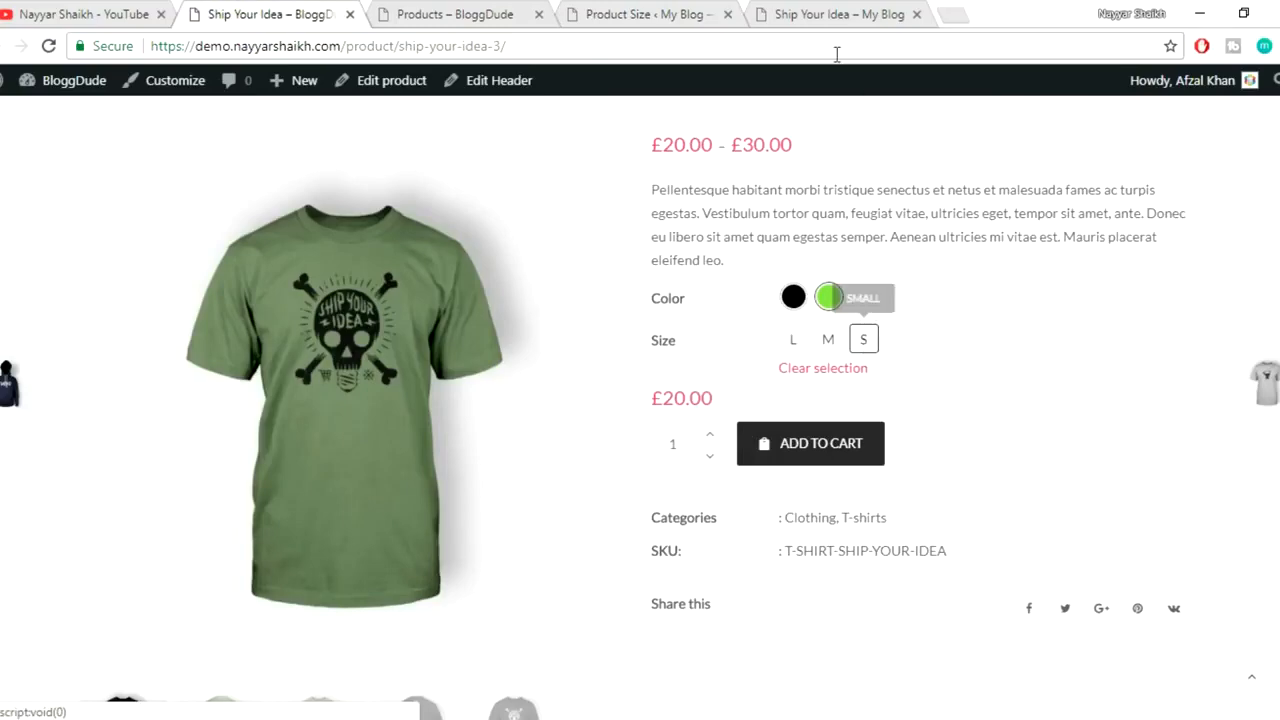
pyautogui.click(651, 13)
pyautogui.click(240, 628)
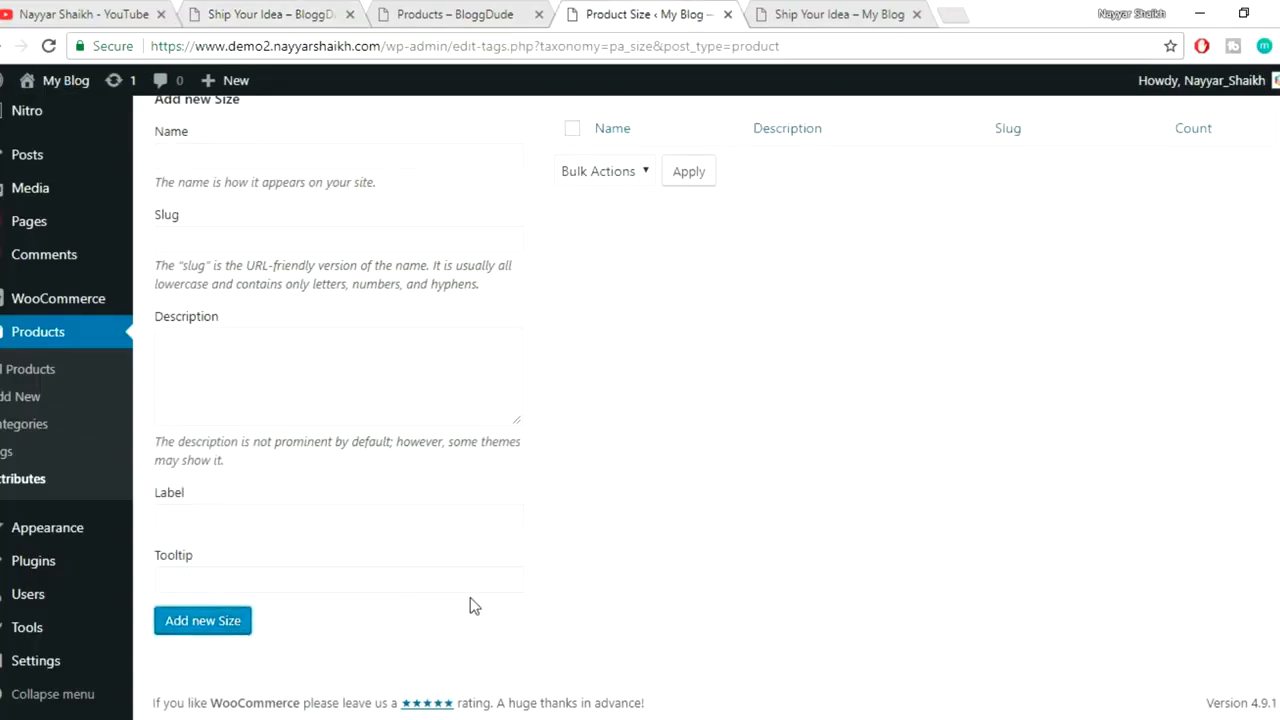
pyautogui.scroll(2, 770, 556)
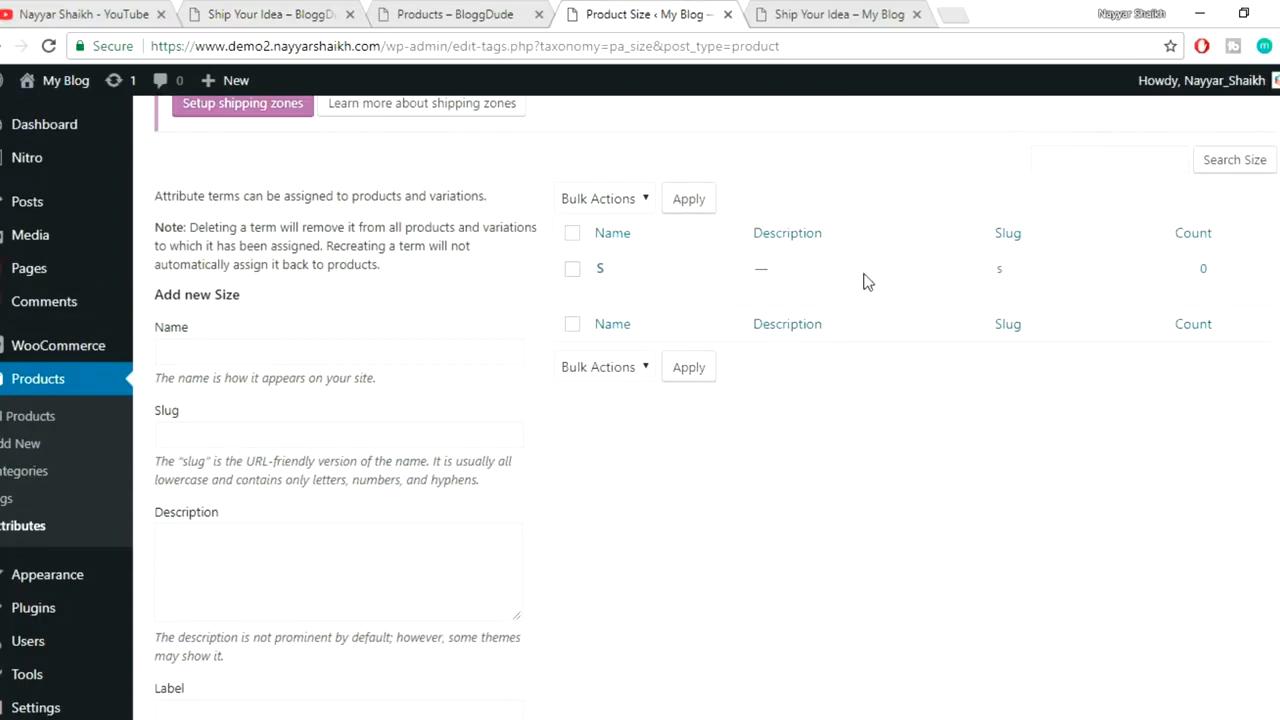
# - Add a second Size term with name M, label M and tooltip Medium
pyautogui.scroll(-1, 457, 249)
pyautogui.click(458, 247)
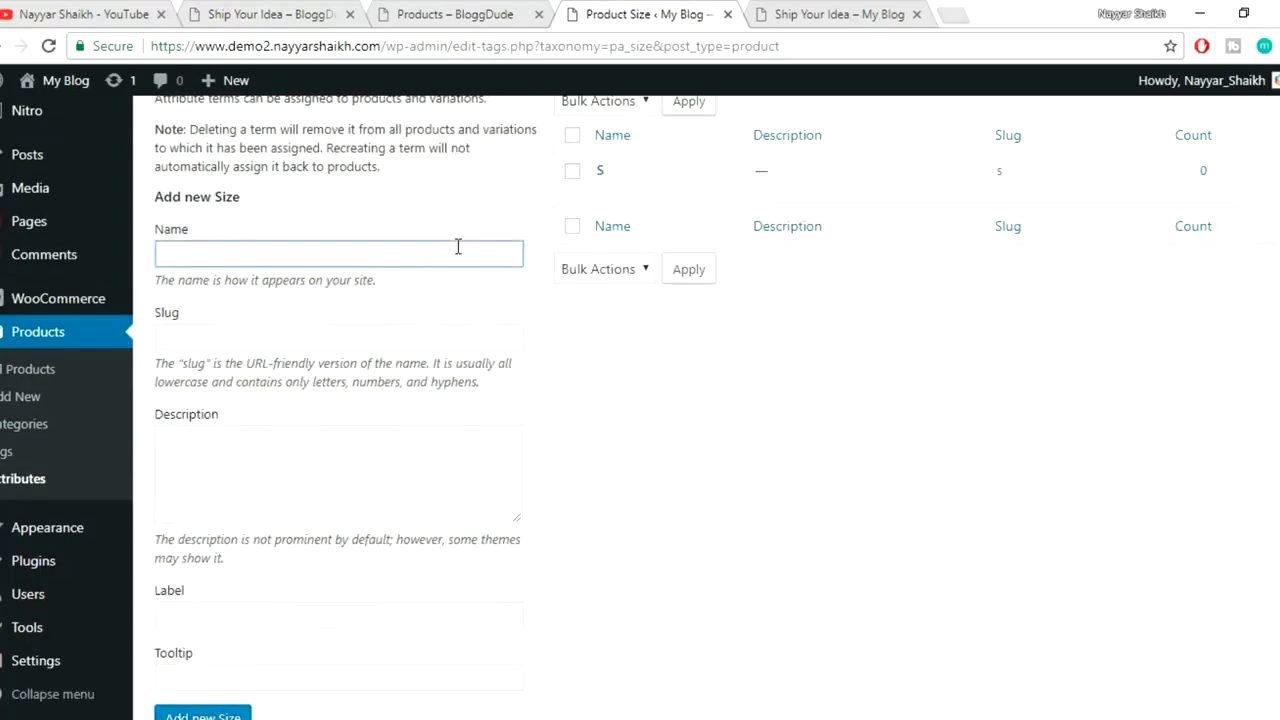
pyautogui.scroll(-1, 346, 534)
pyautogui.click(346, 516)
pyautogui.press('Tab')
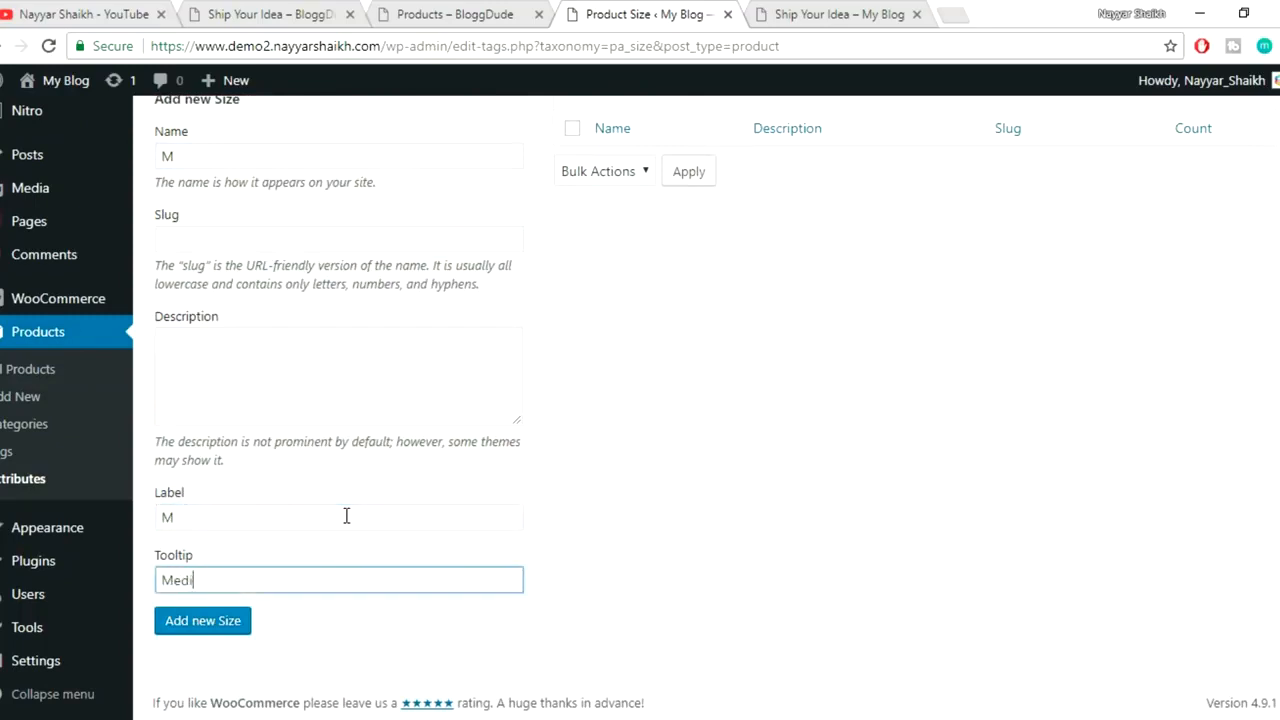
pyautogui.click(214, 620)
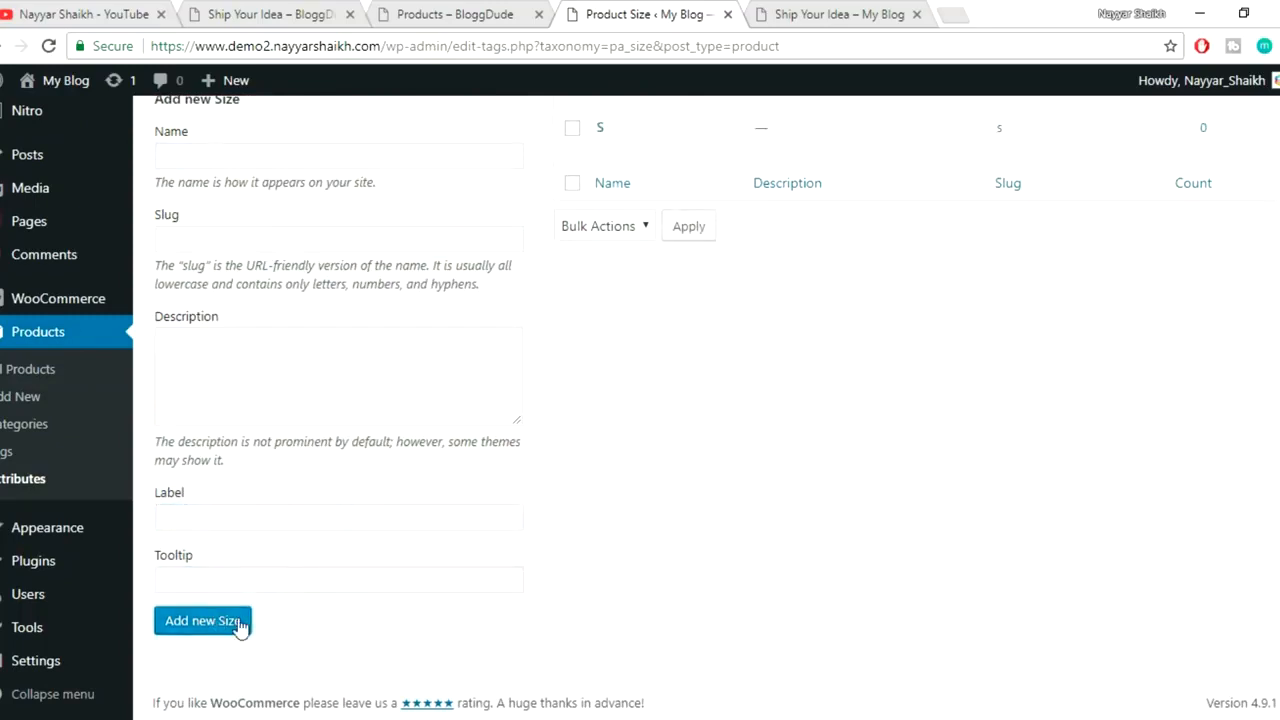
# - Add a third Size term with name L, label L and tooltip Large
pyautogui.scroll(1, 313, 304)
pyautogui.click(298, 253)
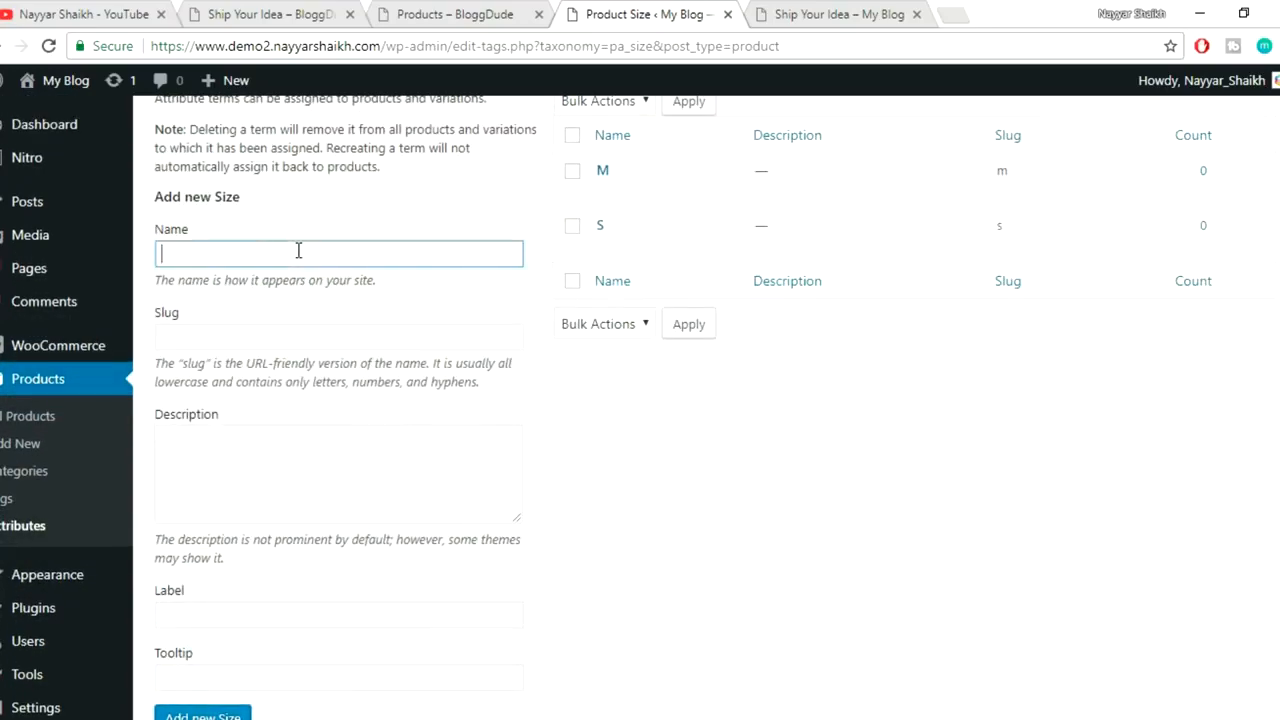
pyautogui.scroll(-1, 358, 343)
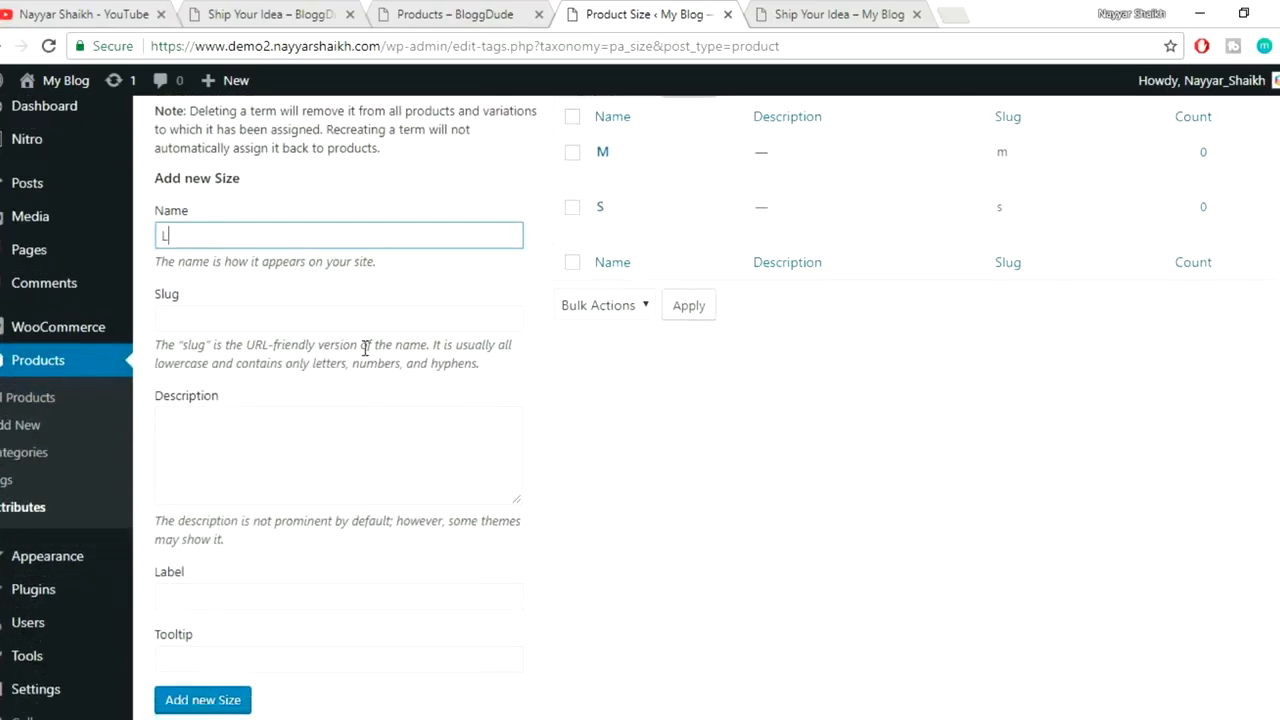
pyautogui.click(359, 510)
pyautogui.press('Tab')
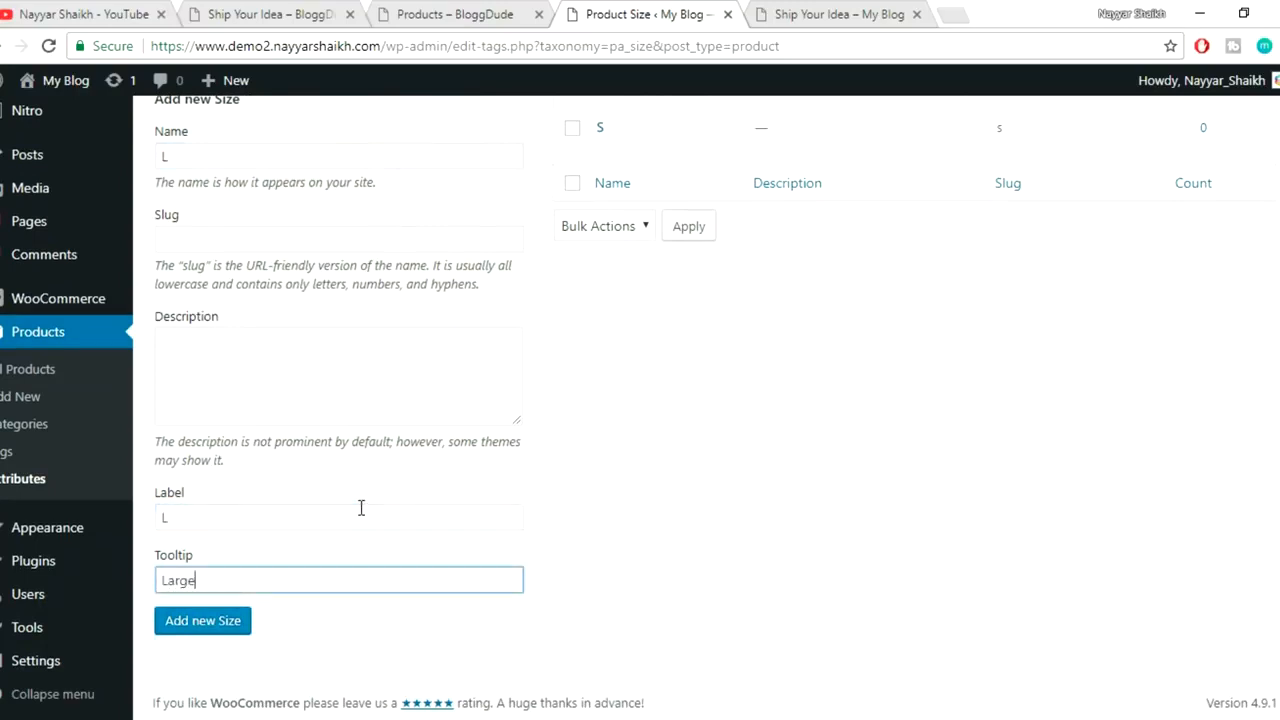
pyautogui.click(204, 627)
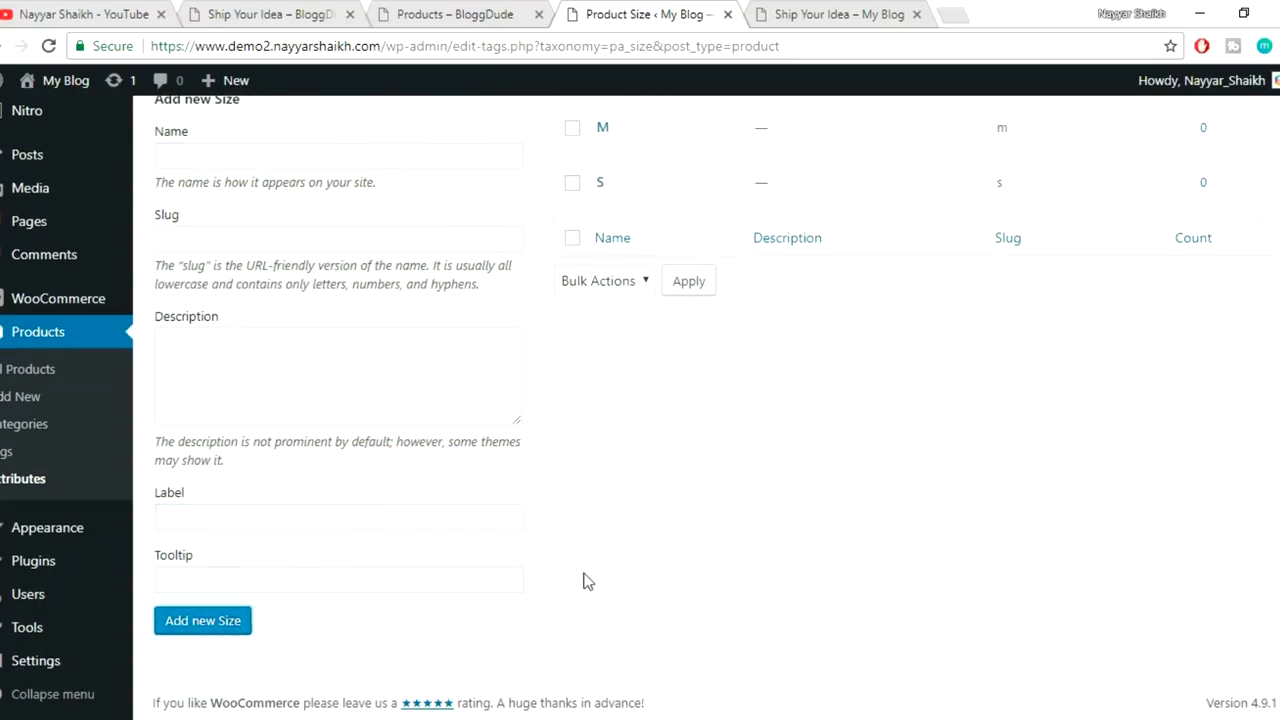
pyautogui.scroll(1, 700, 250)
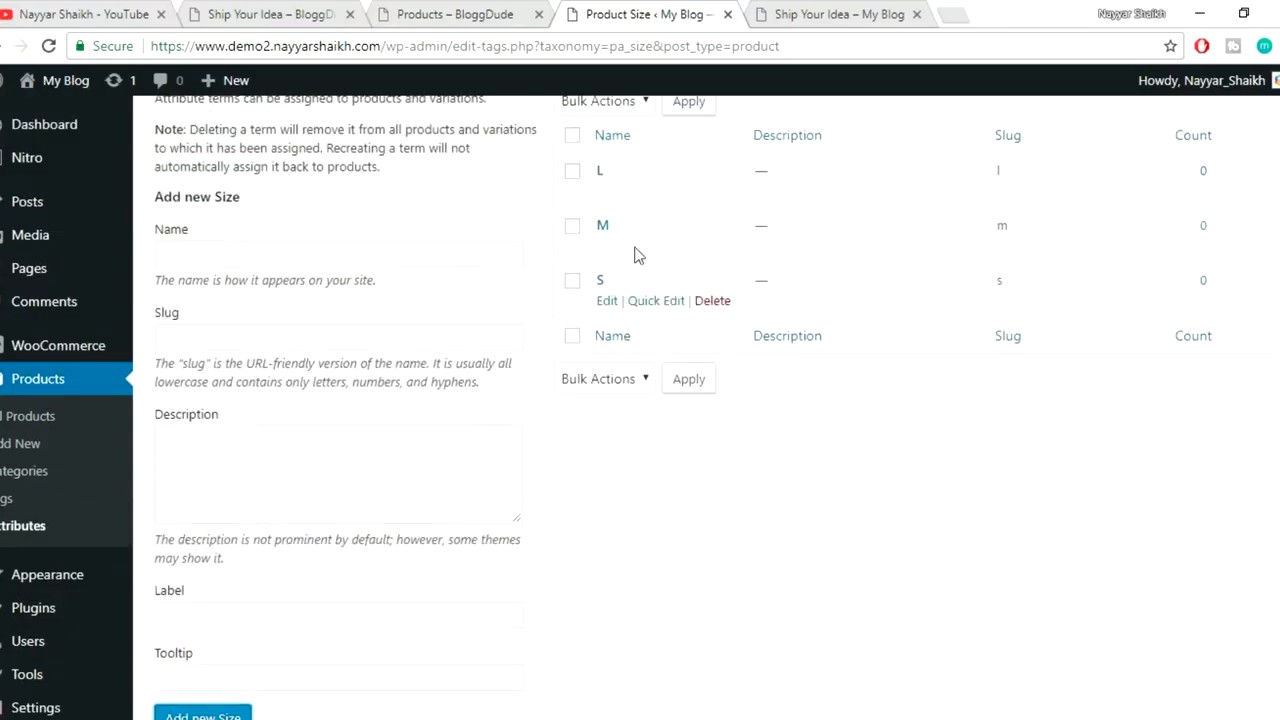
# - Open the store's Ship Your Idea product for editing and dismiss the plugin, template and shipping notices
pyautogui.click(850, 12)
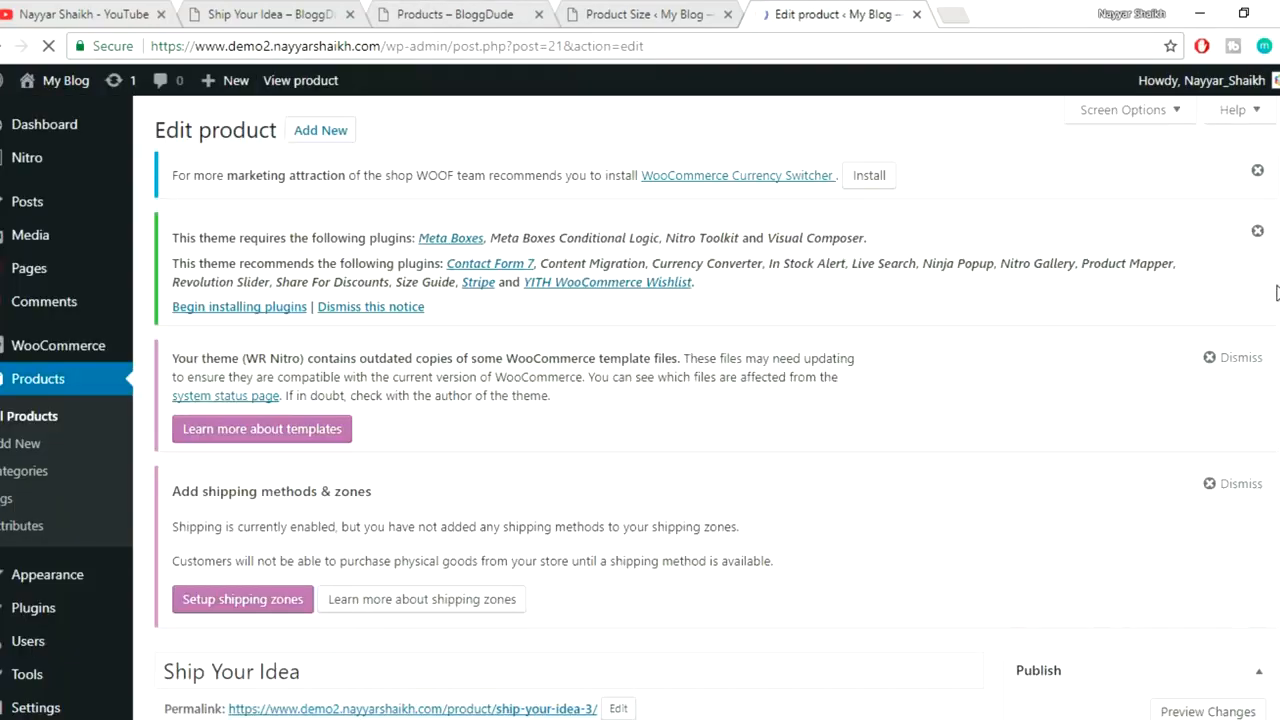
pyautogui.click(1258, 172)
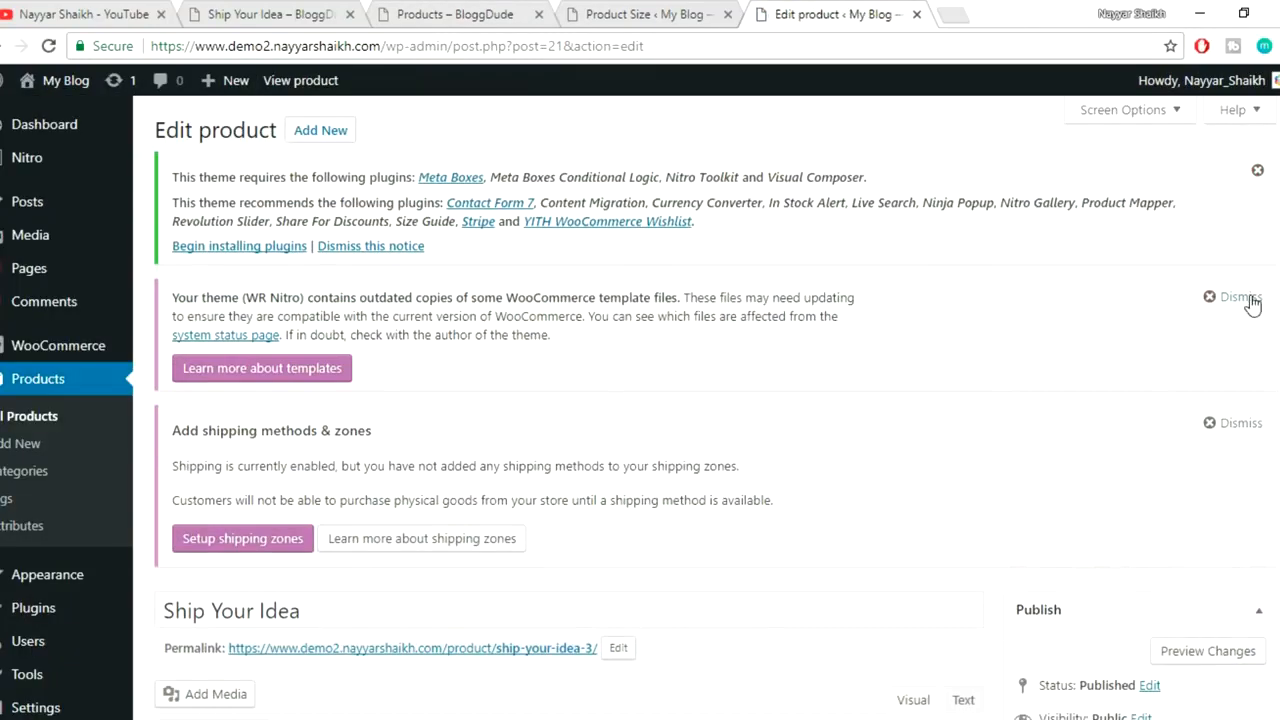
pyautogui.click(1252, 305)
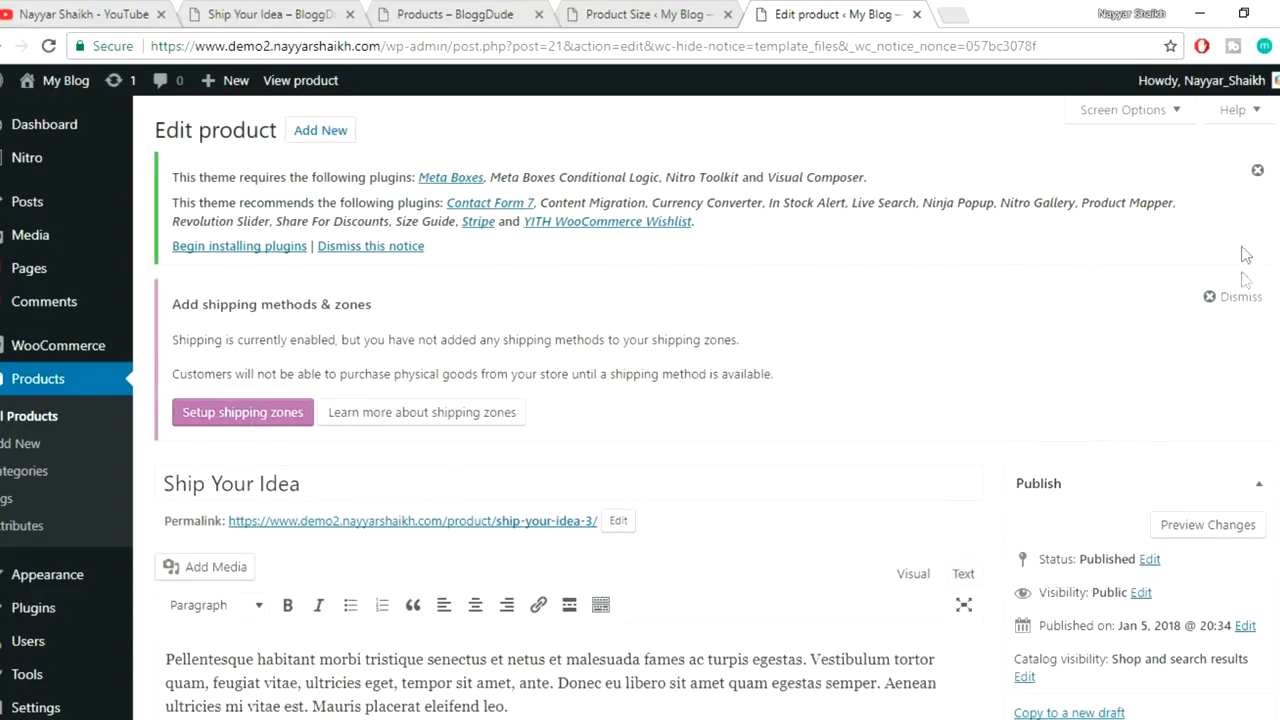
pyautogui.click(1243, 300)
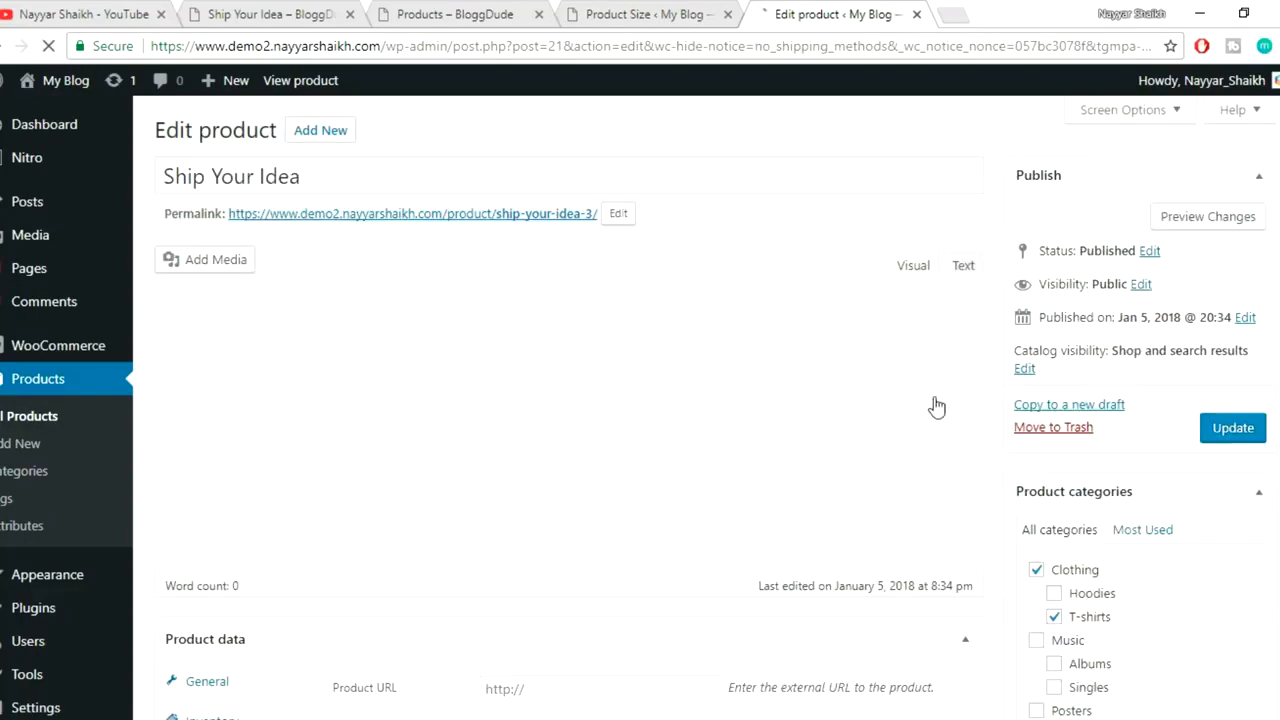
# - Add Green and Blue to the product's Color attribute, make it visible on the product page, and save the attributes
pyautogui.scroll(-5, 929, 417)
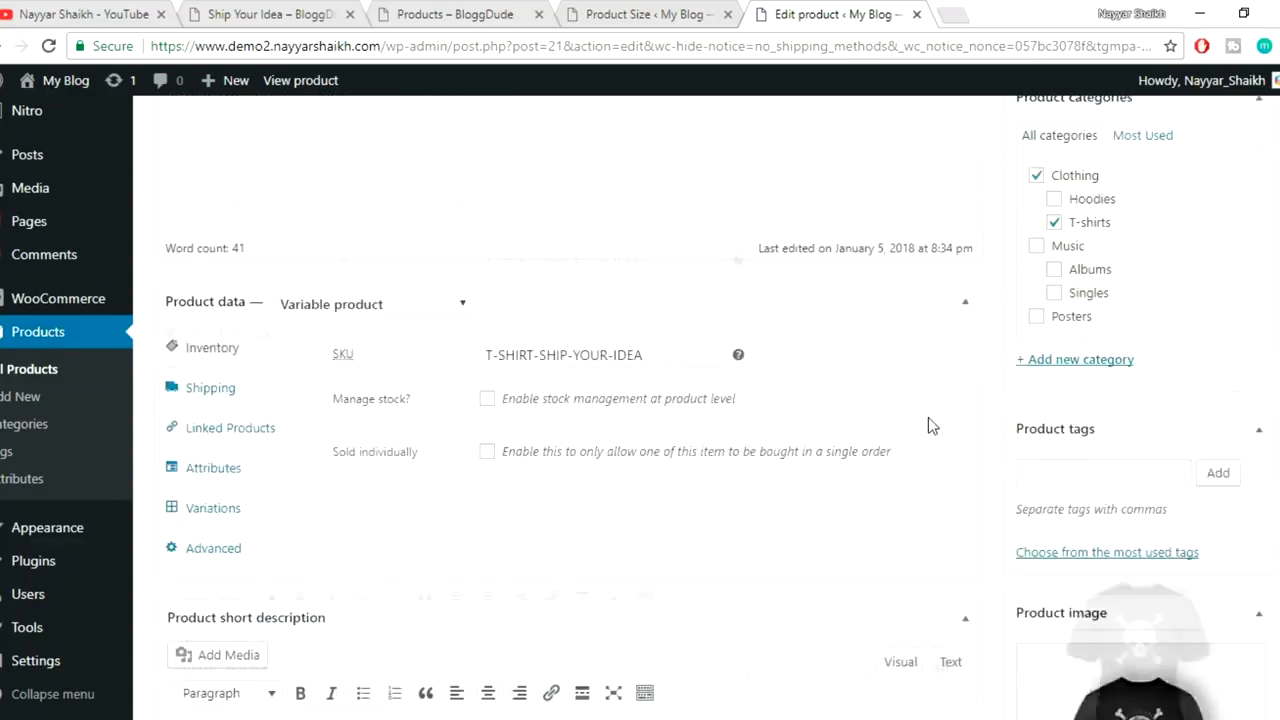
pyautogui.click(239, 381)
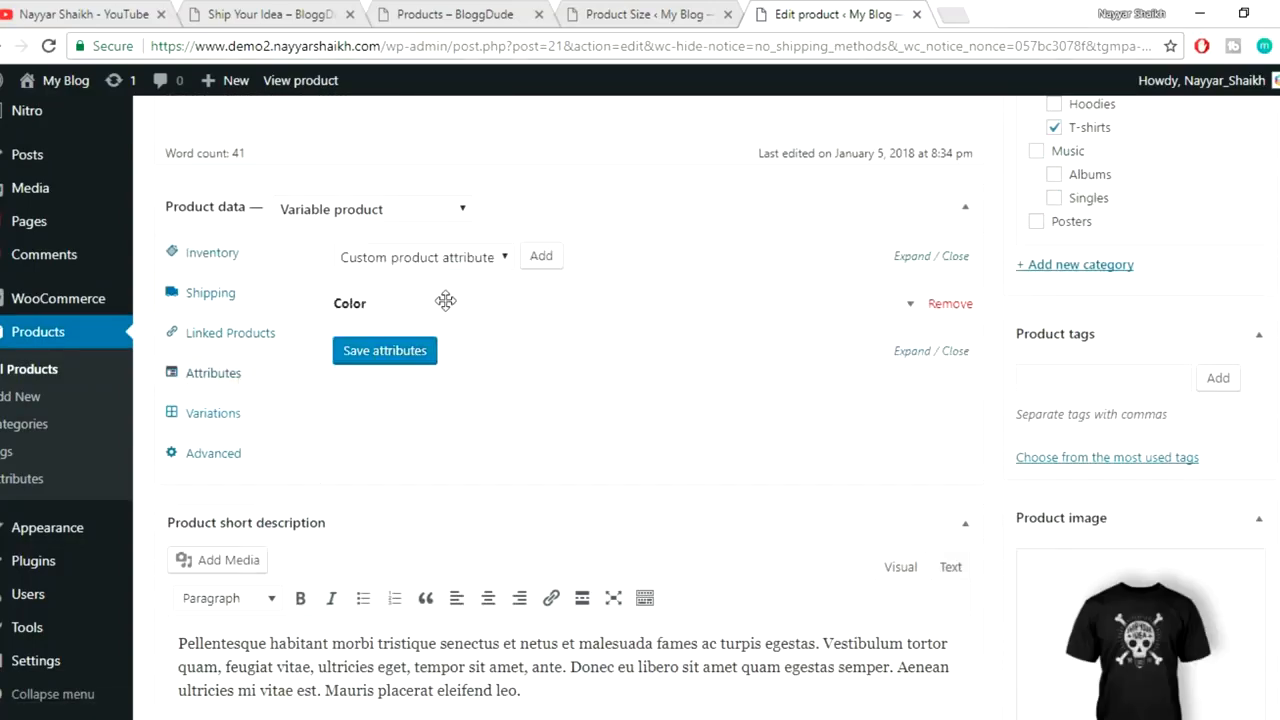
pyautogui.click(910, 308)
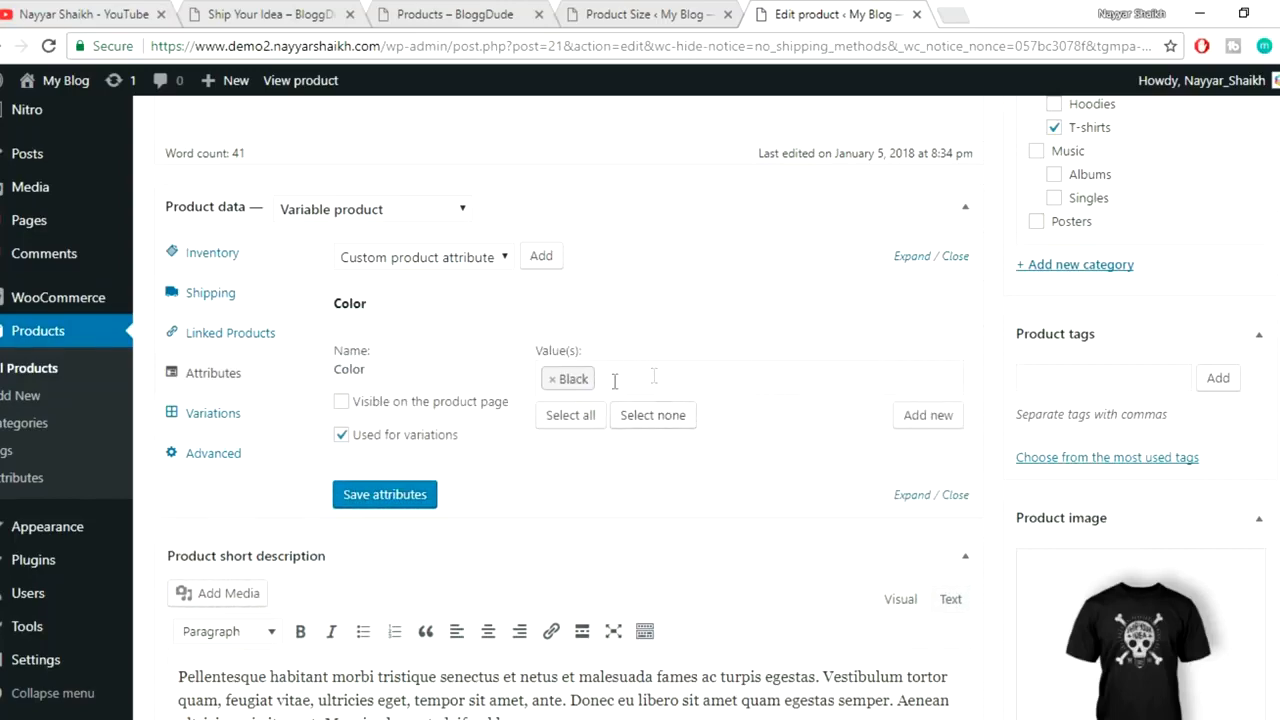
pyautogui.click(673, 376)
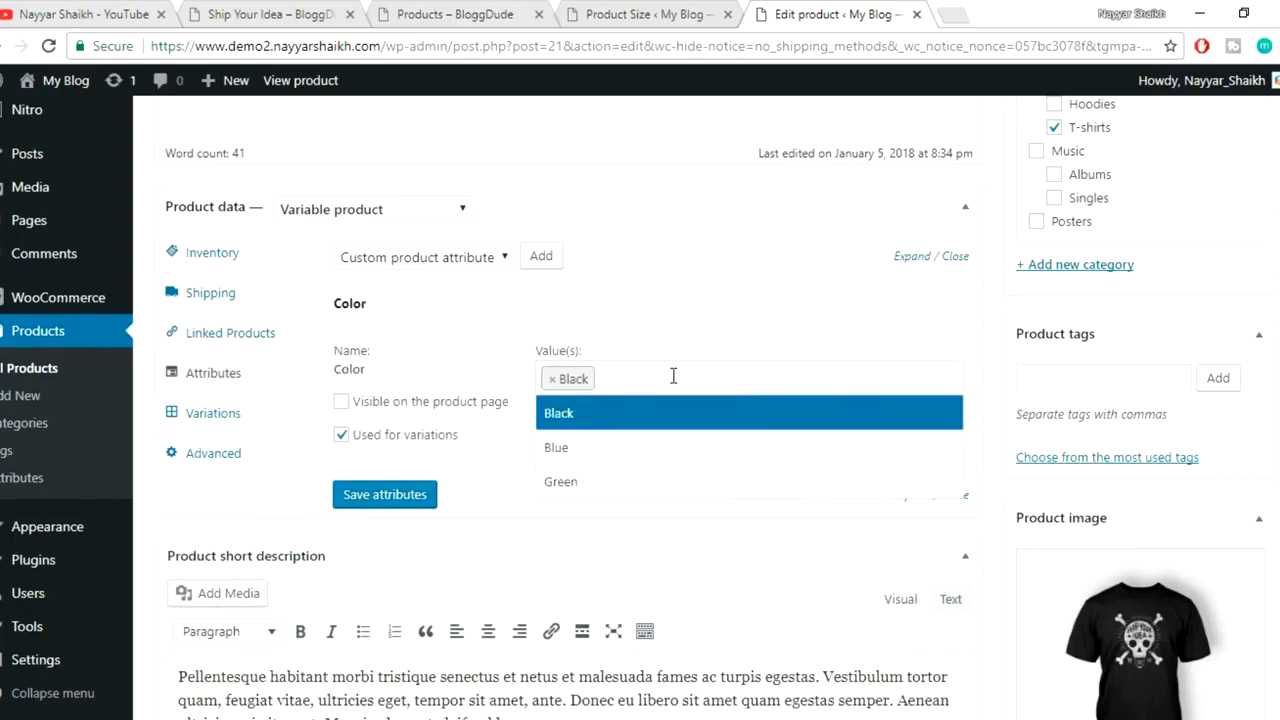
pyautogui.click(585, 489)
pyautogui.click(767, 380)
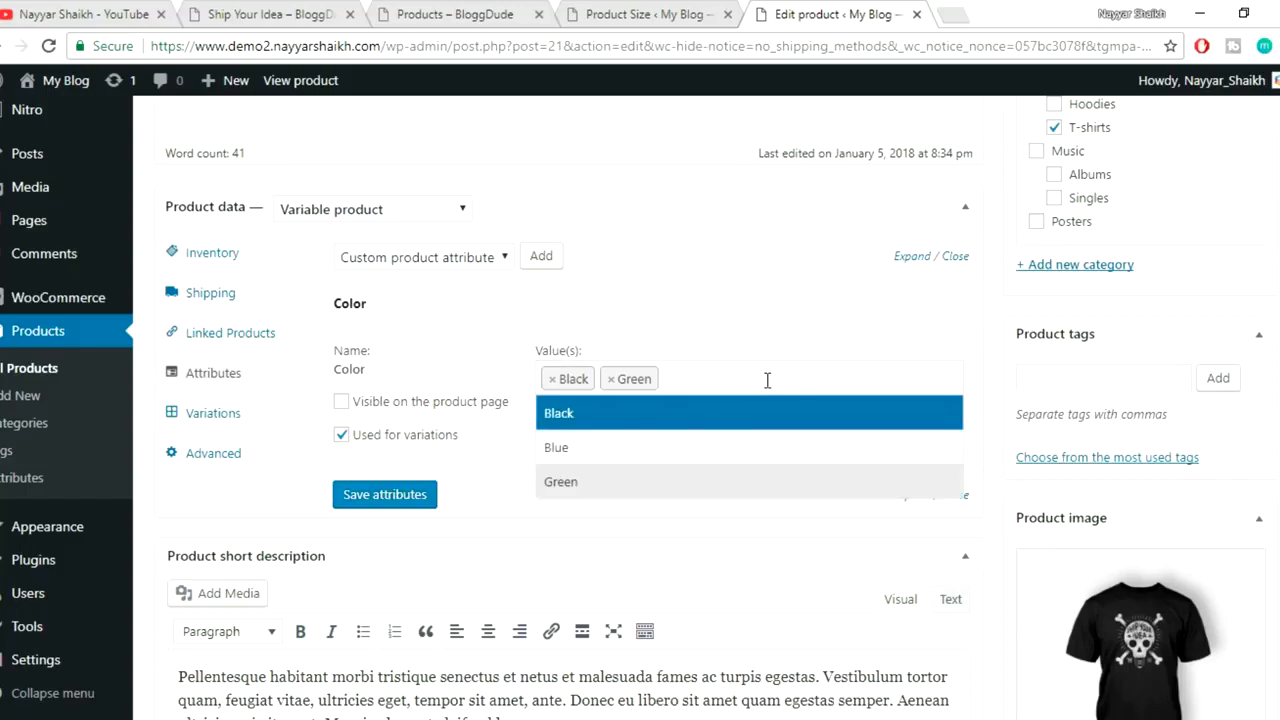
pyautogui.click(651, 455)
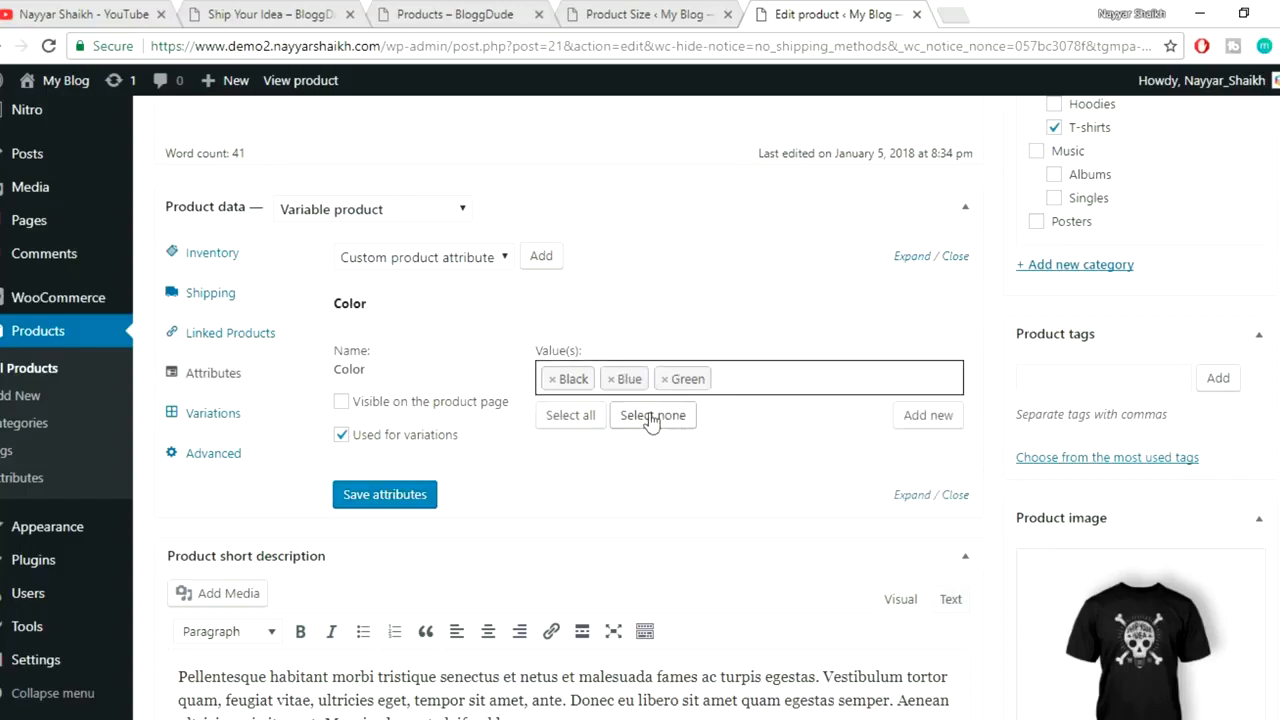
pyautogui.click(373, 410)
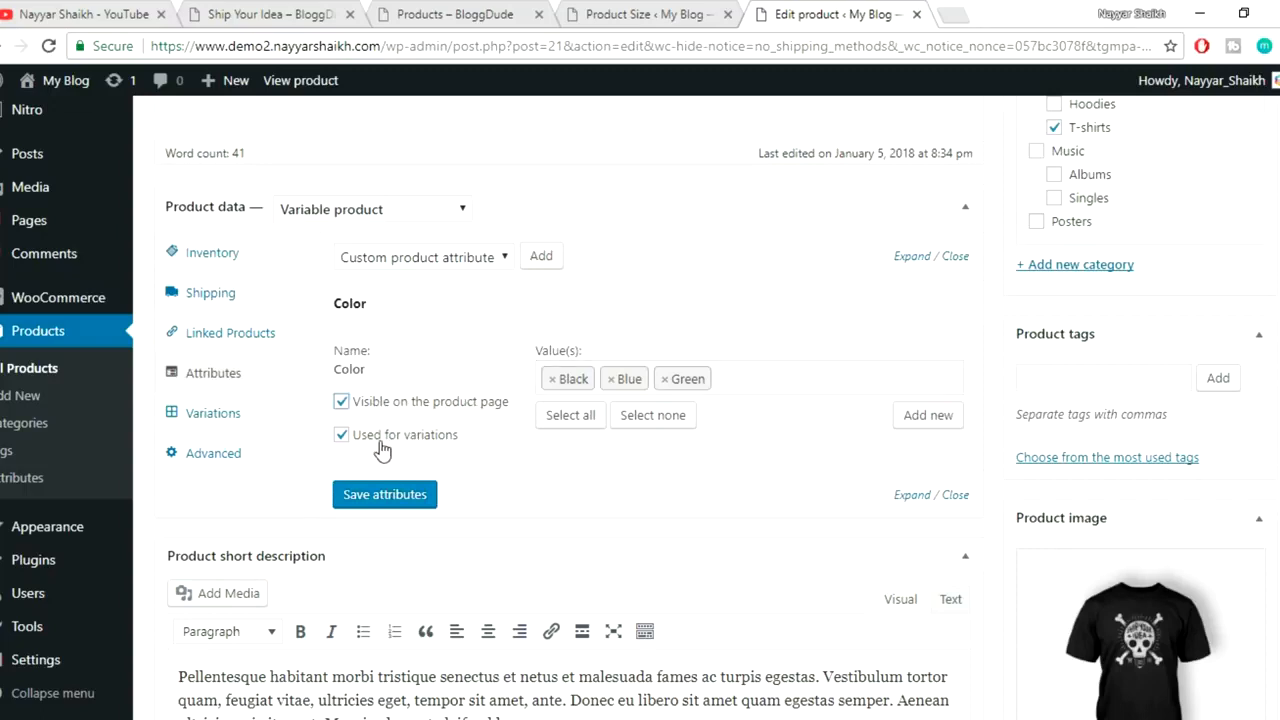
pyautogui.click(380, 494)
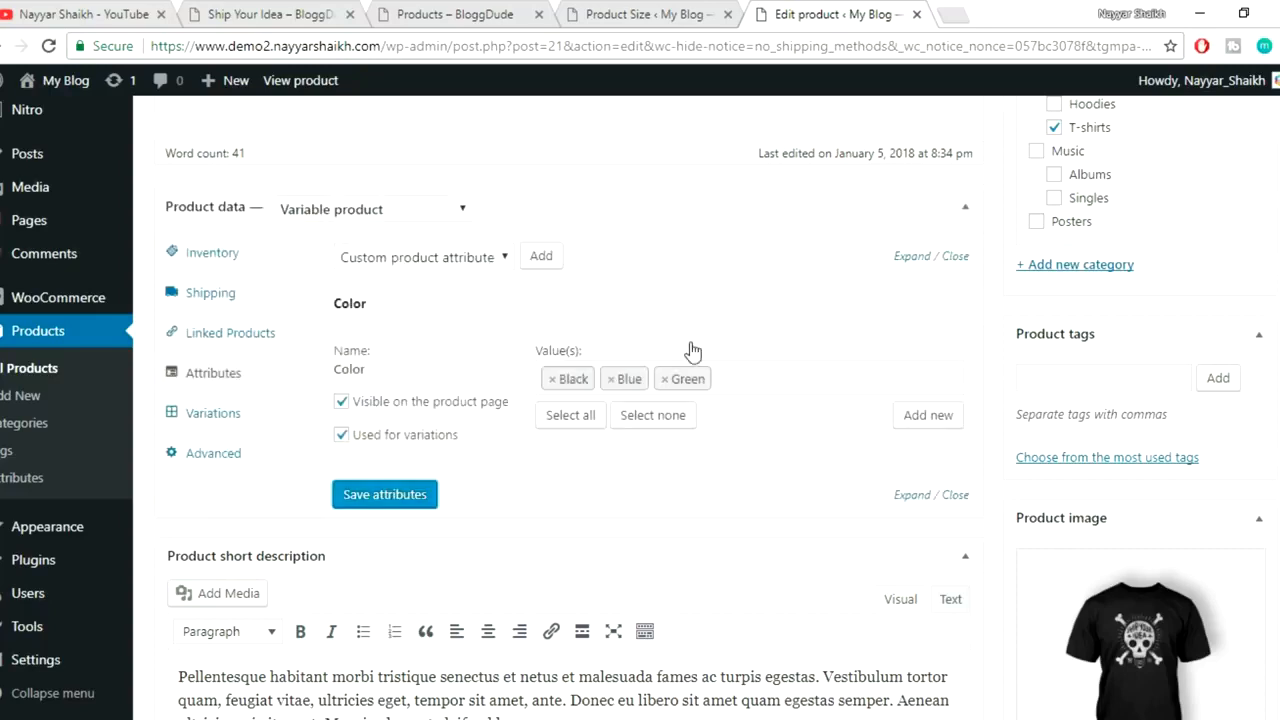
# - Add the Size attribute to the product alongside Color
pyautogui.click(438, 262)
pyautogui.click(440, 283)
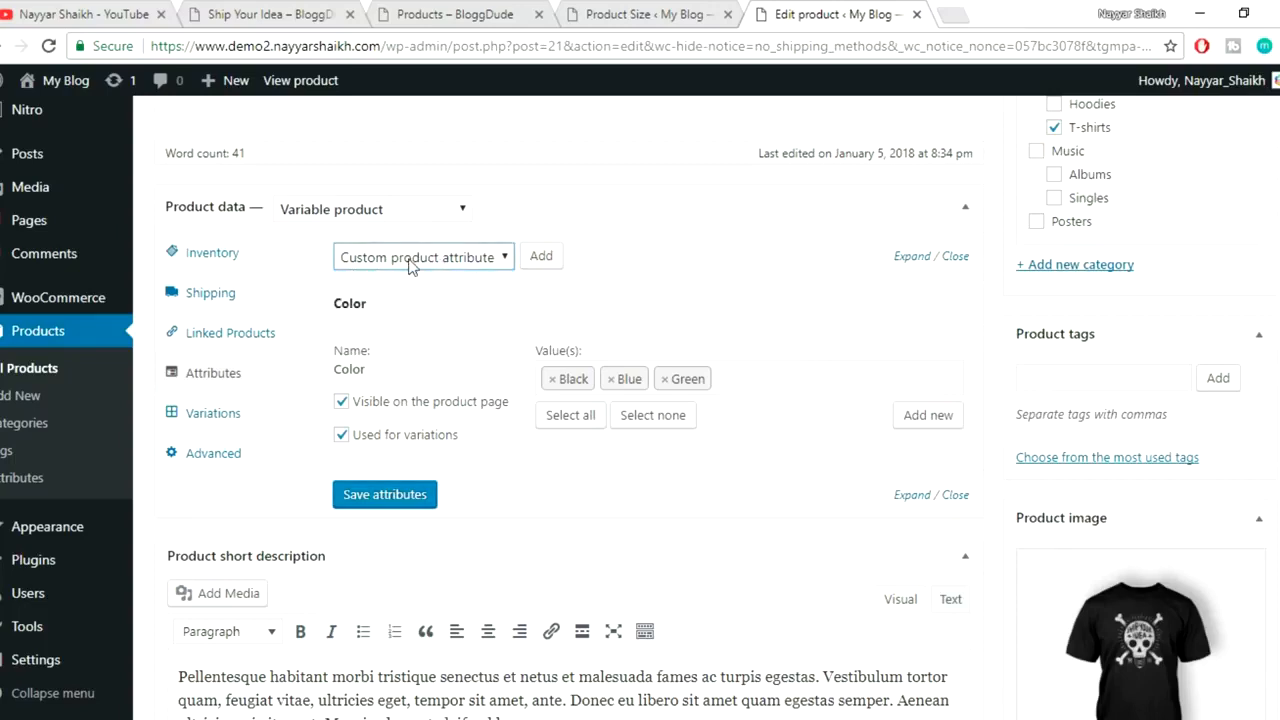
pyautogui.click(441, 266)
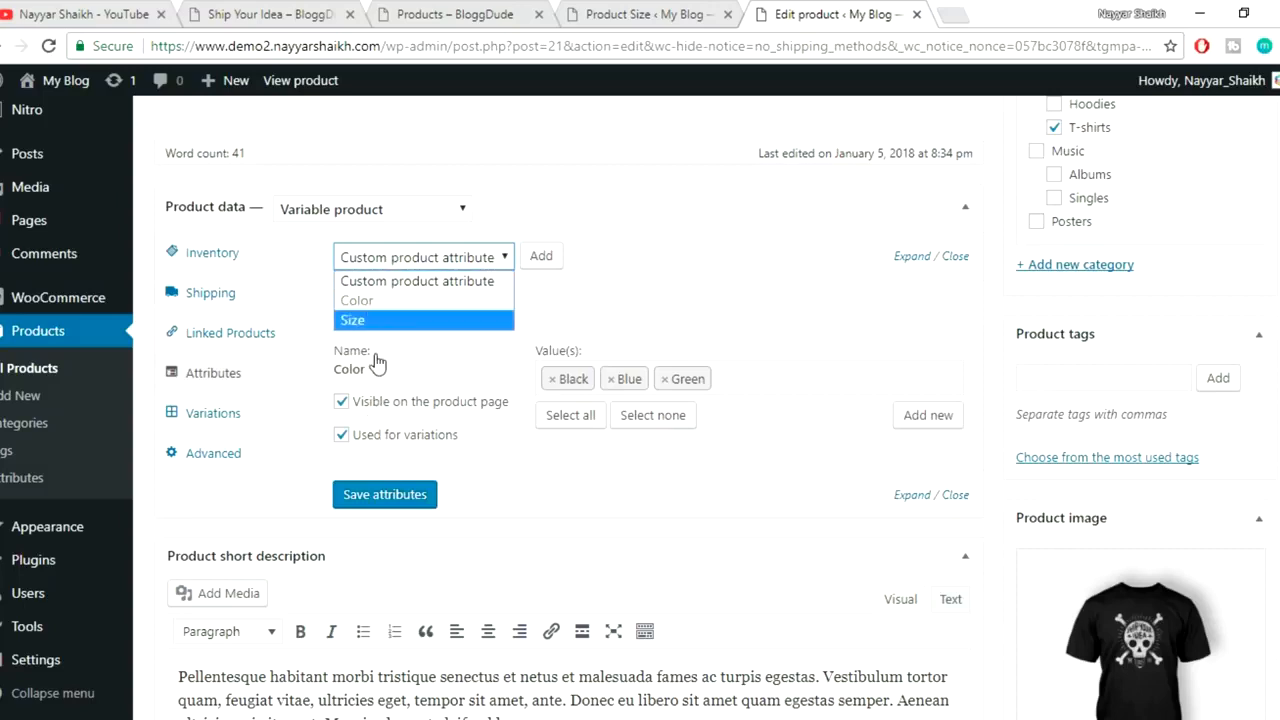
pyautogui.click(362, 323)
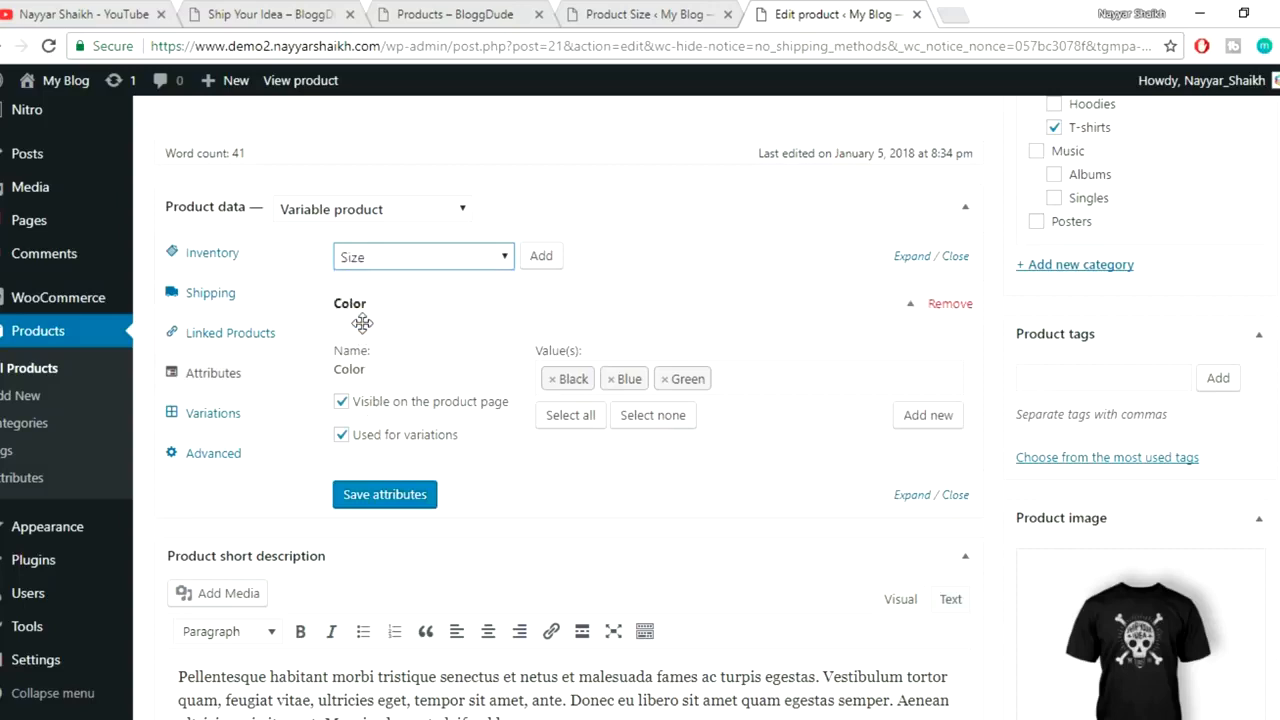
pyautogui.click(533, 257)
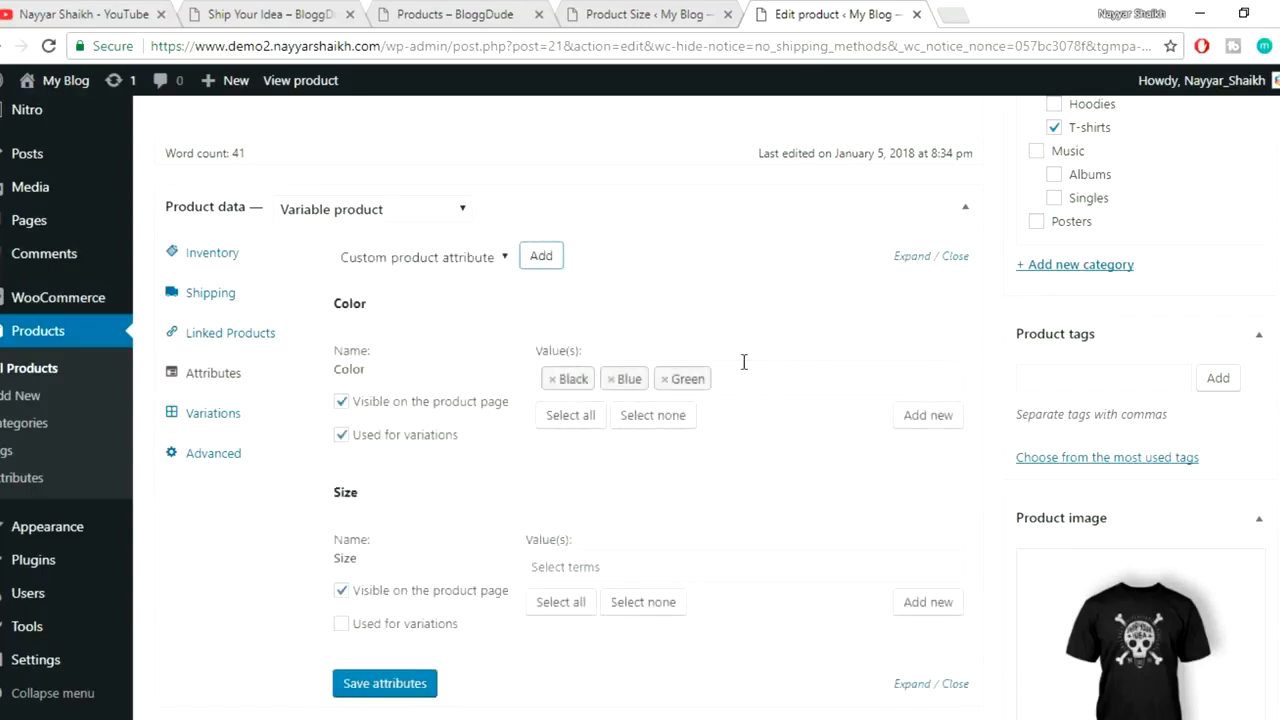
# - Assign the values L, M and S to the Size attribute, enable it for variations, and save the attributes
pyautogui.scroll(-3, 743, 363)
pyautogui.click(643, 274)
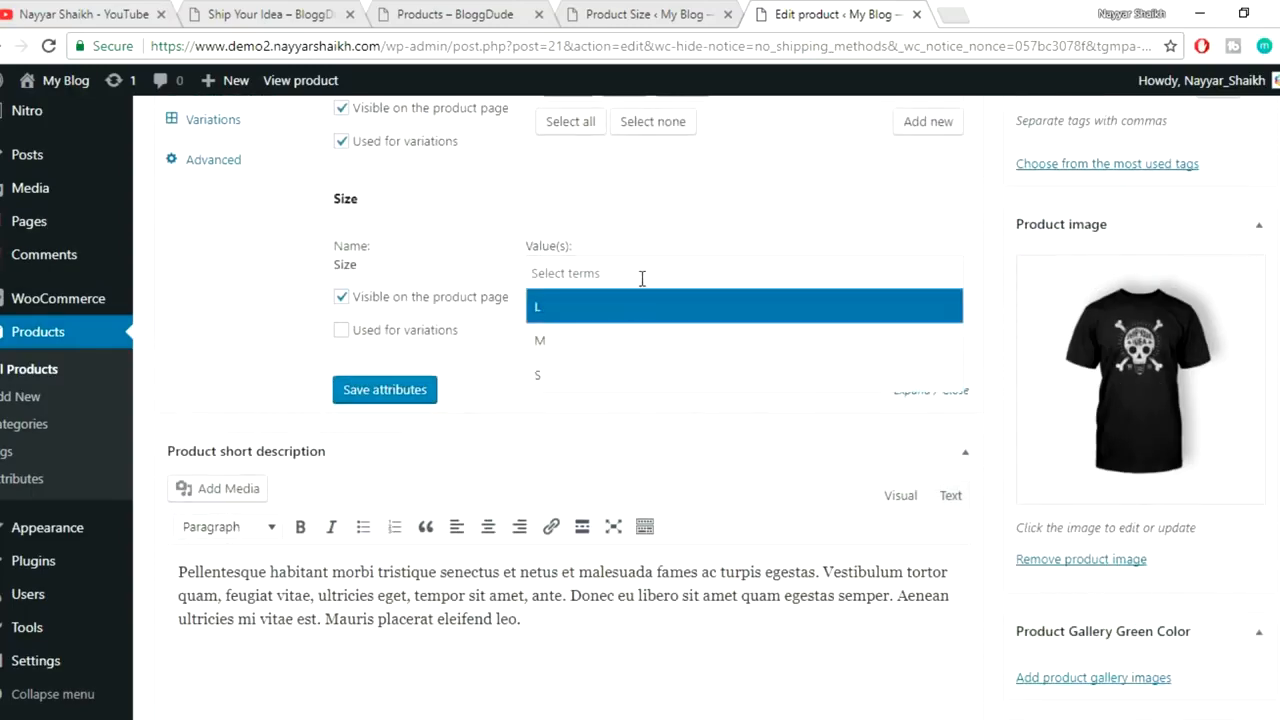
pyautogui.click(594, 318)
pyautogui.click(686, 280)
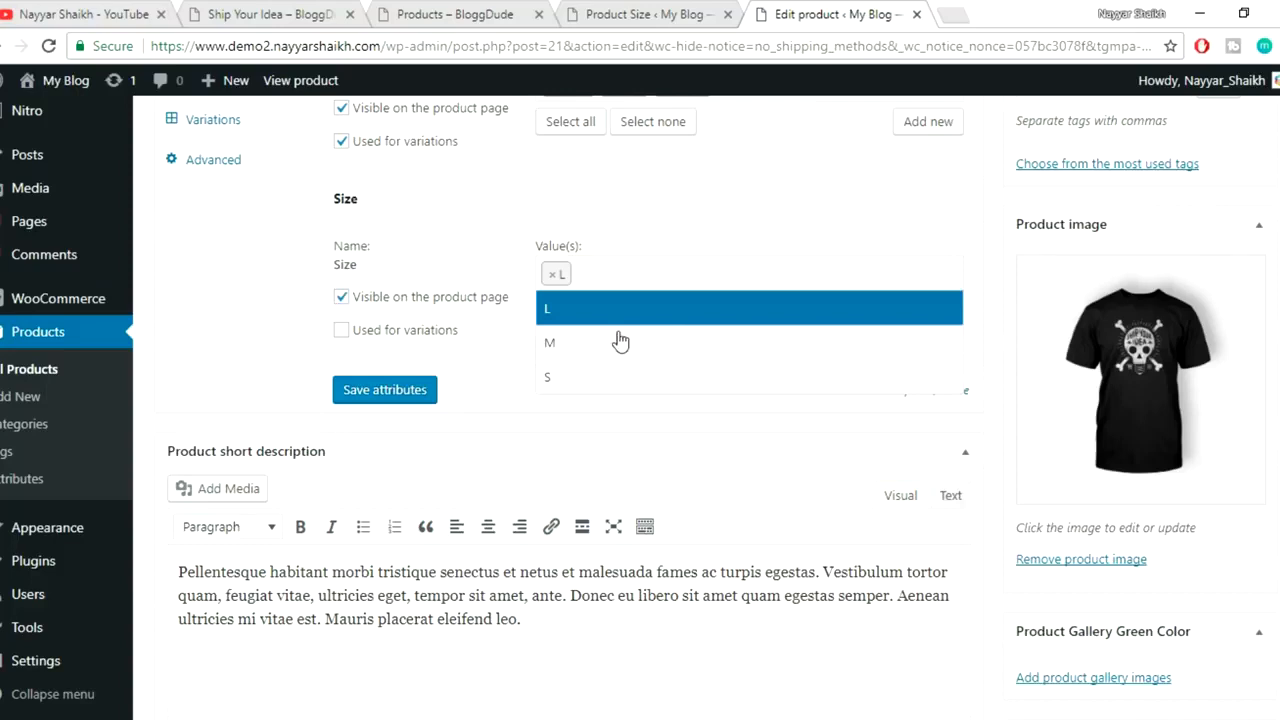
pyautogui.click(611, 343)
pyautogui.click(719, 283)
pyautogui.click(600, 374)
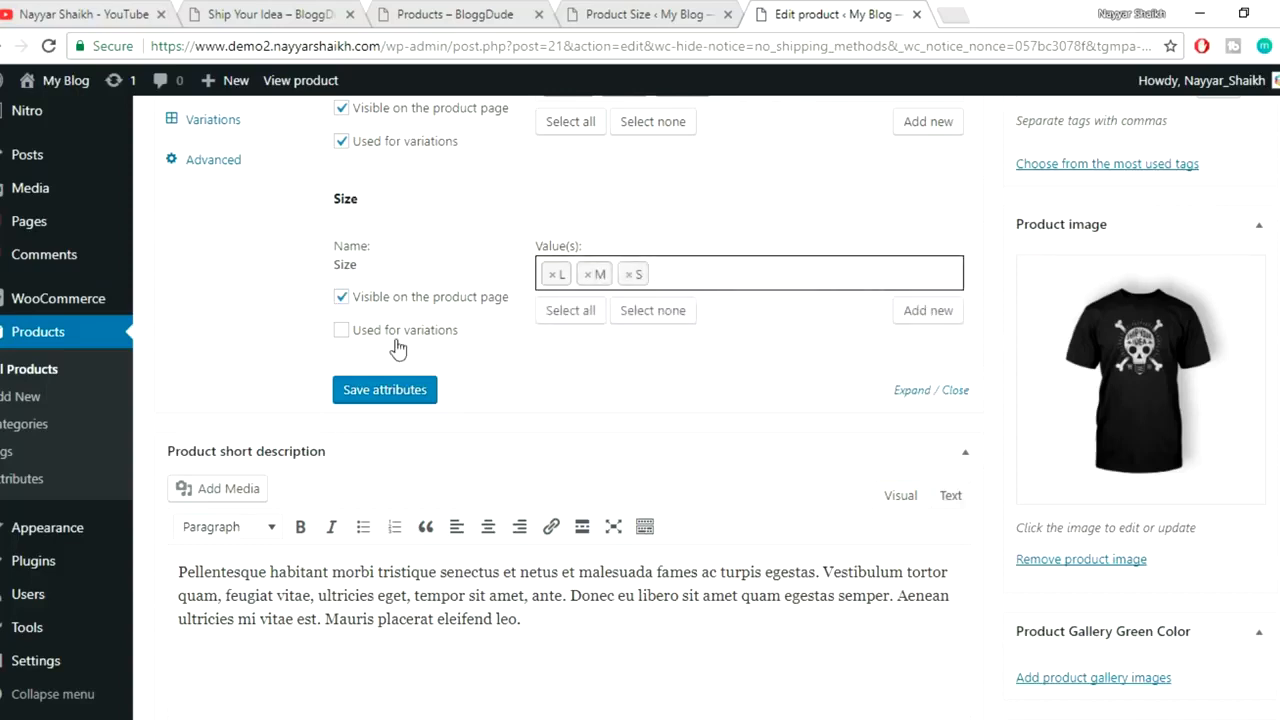
pyautogui.click(385, 334)
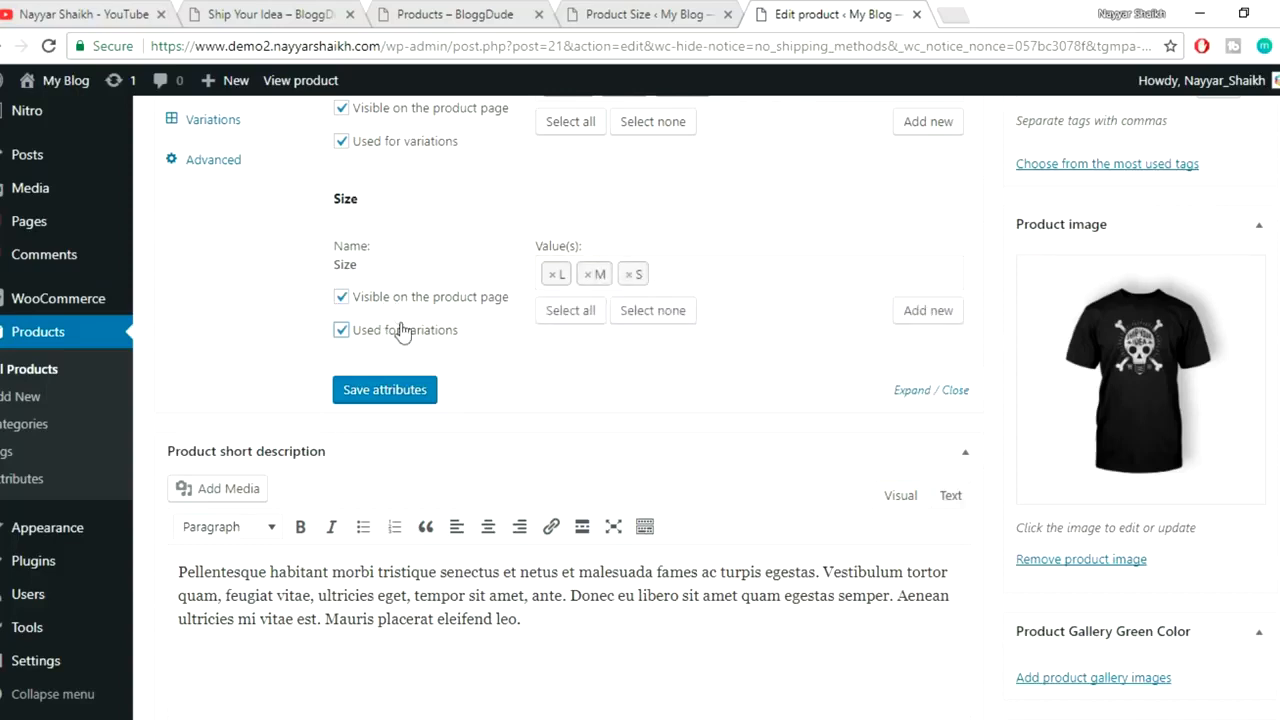
pyautogui.click(415, 392)
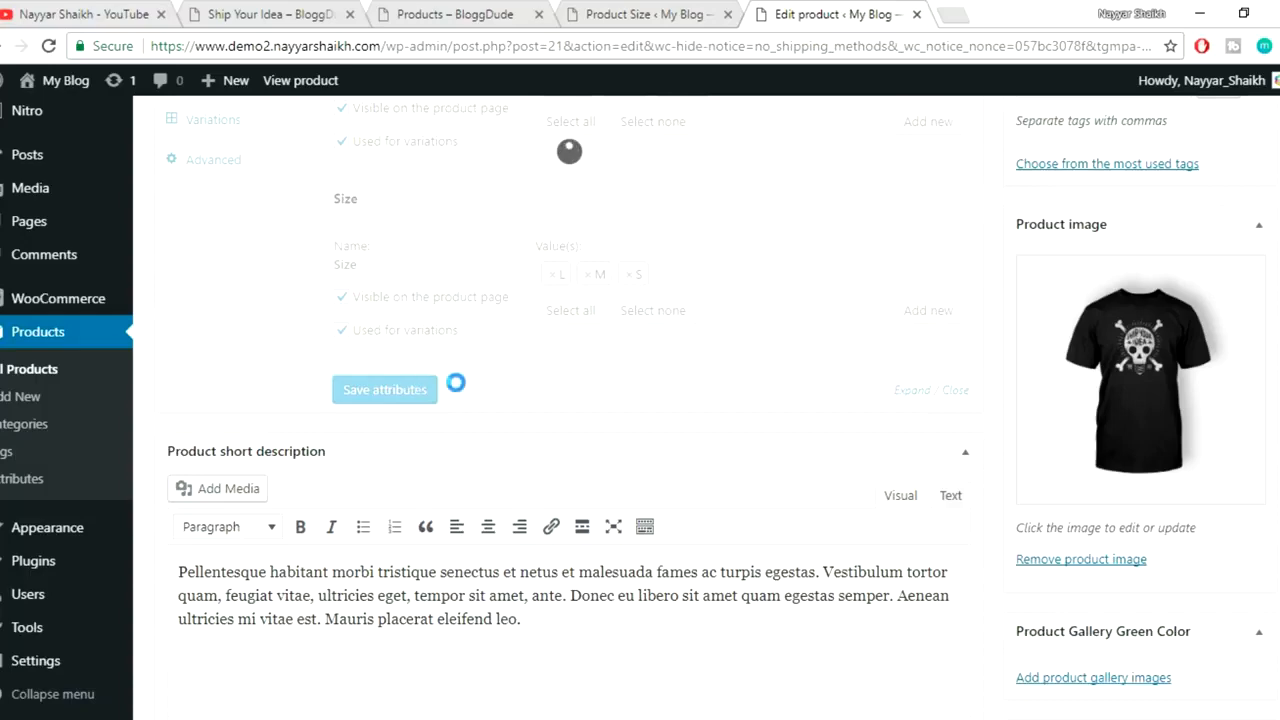
# - Remove the product's existing Black and Green variations, confirming each removal
pyautogui.scroll(2, 674, 363)
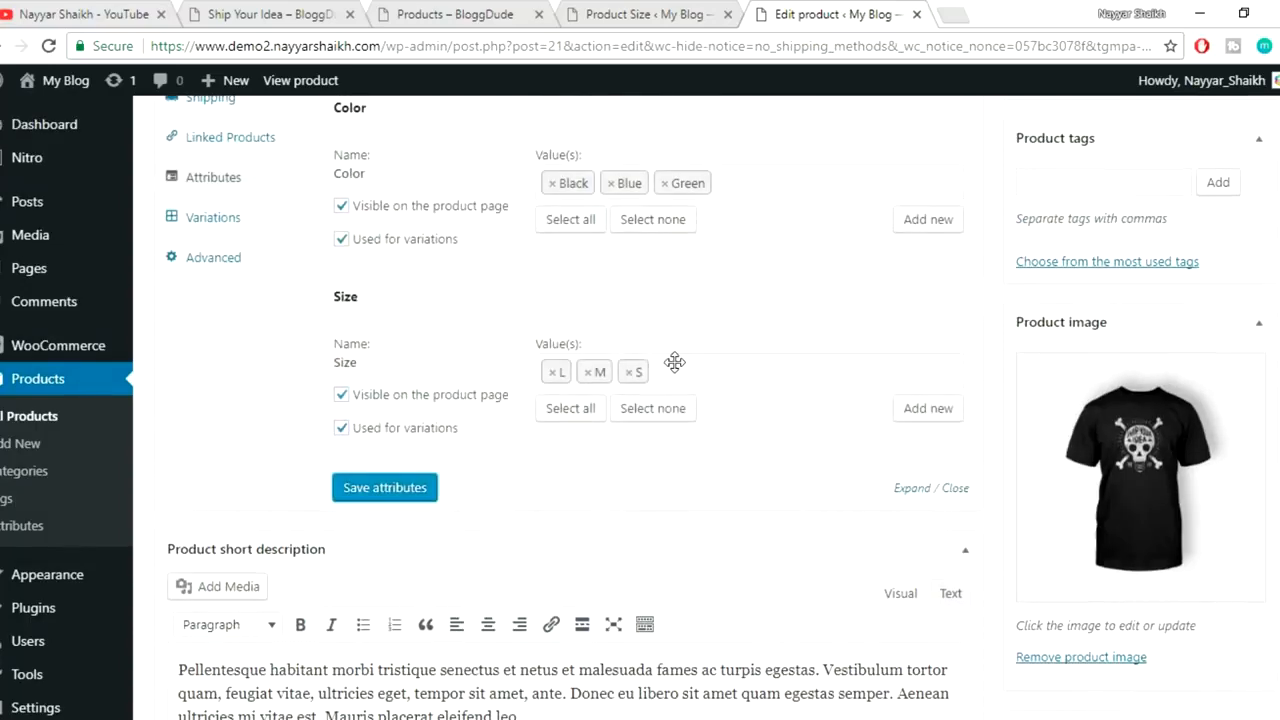
pyautogui.click(240, 316)
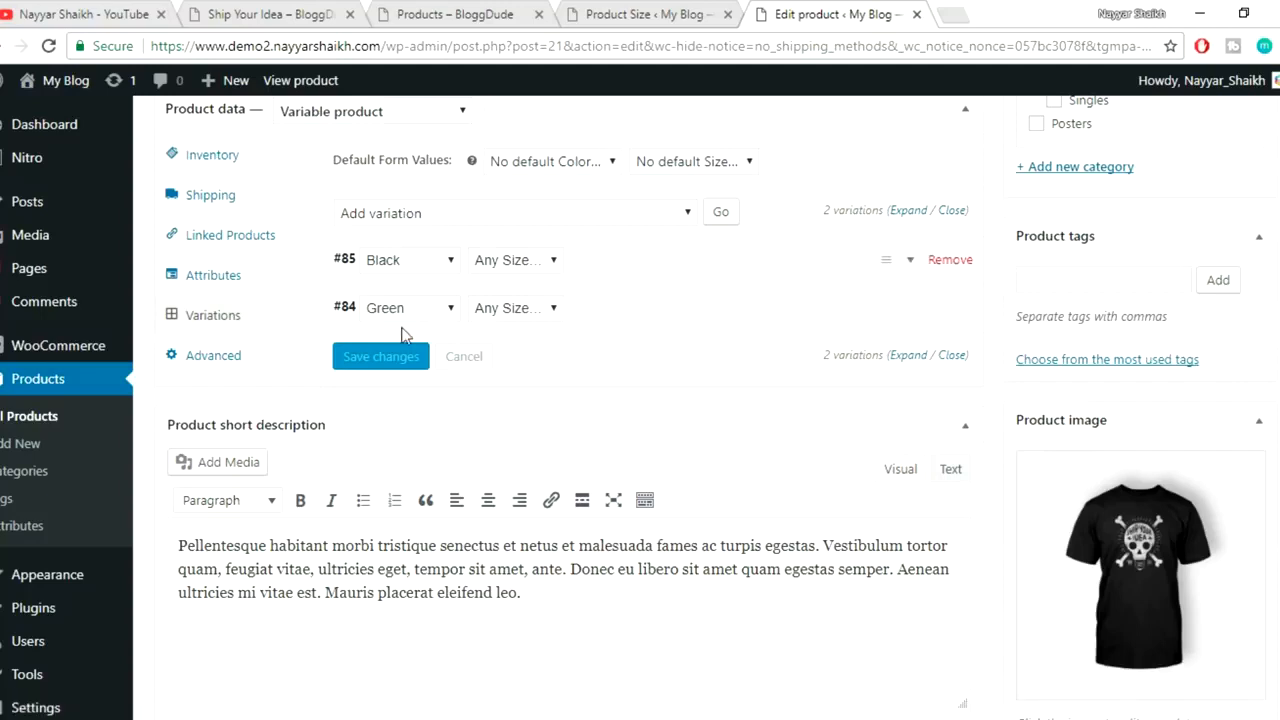
pyautogui.click(947, 260)
pyautogui.click(724, 150)
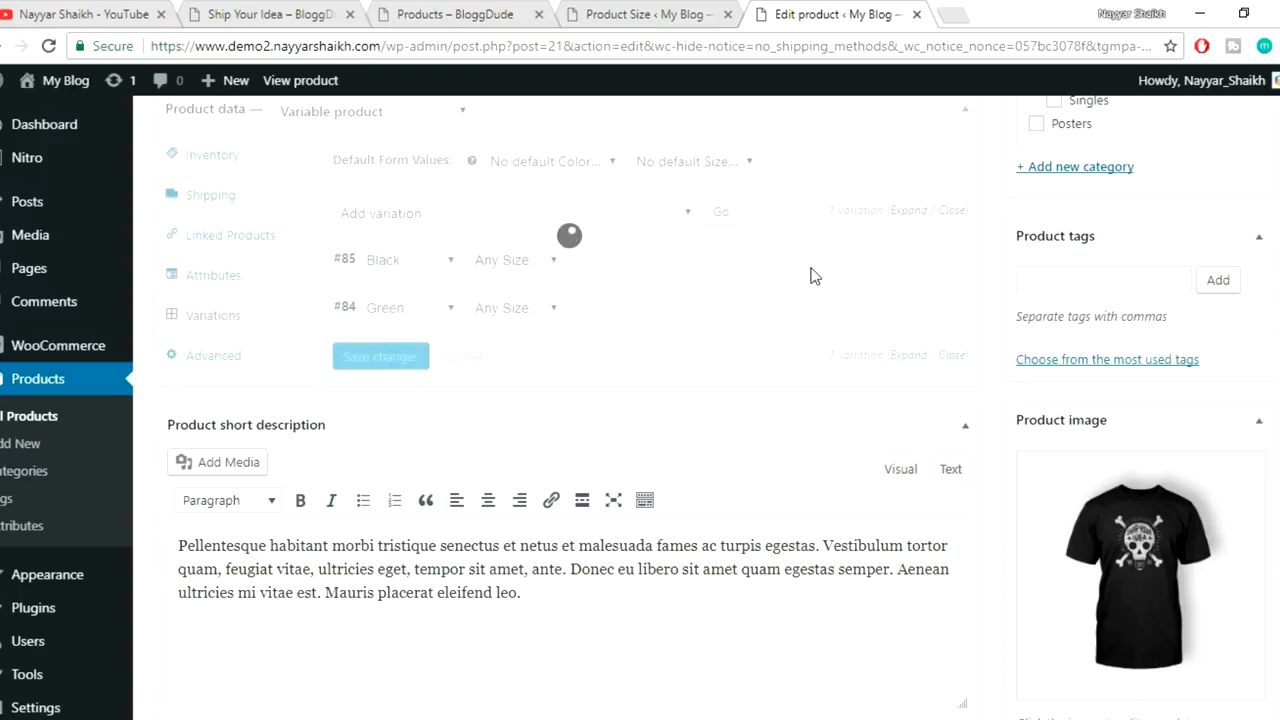
pyautogui.click(950, 260)
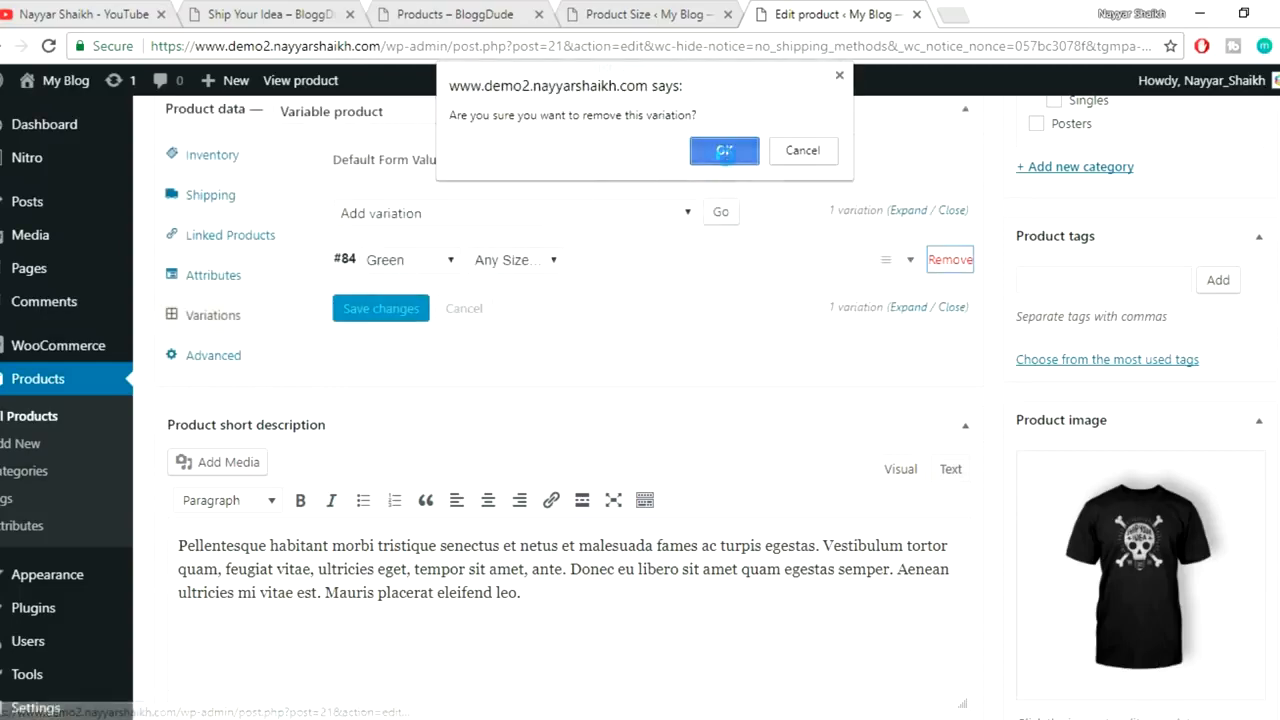
pyautogui.click(724, 150)
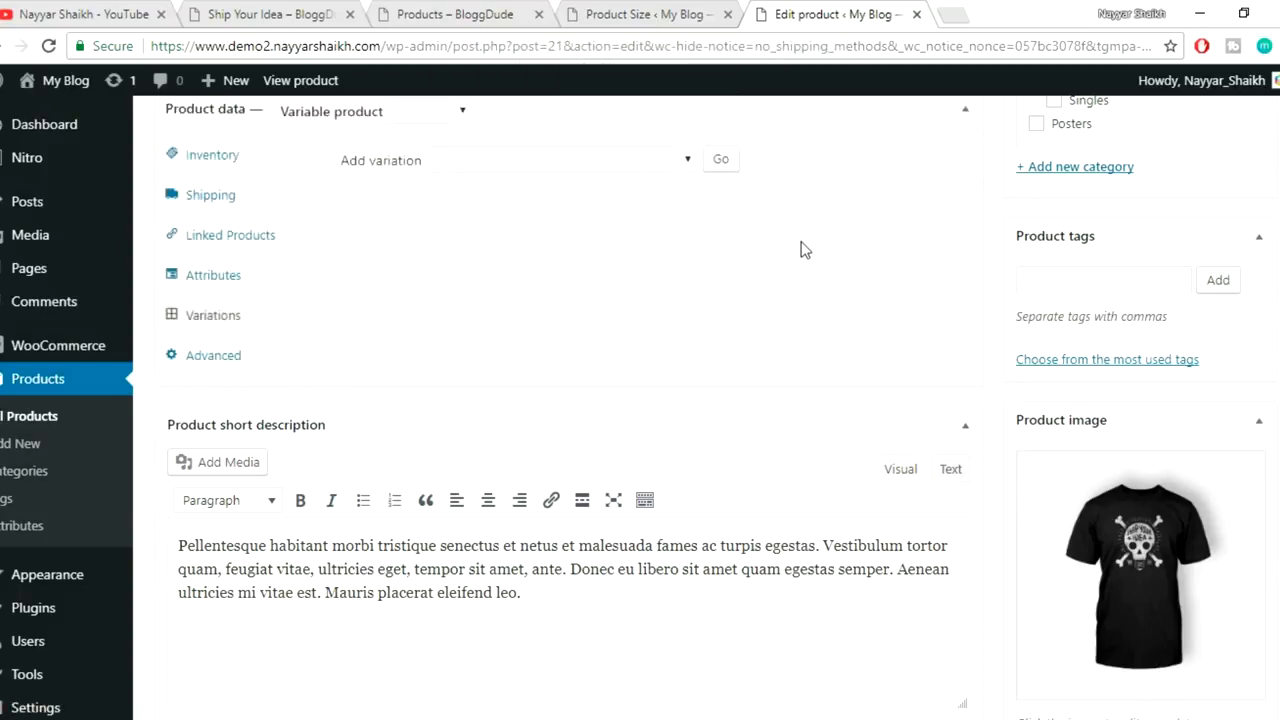
# - Create variations from all attributes to cover every color and size combination, and review the generated list
pyautogui.scroll(1, 795, 250)
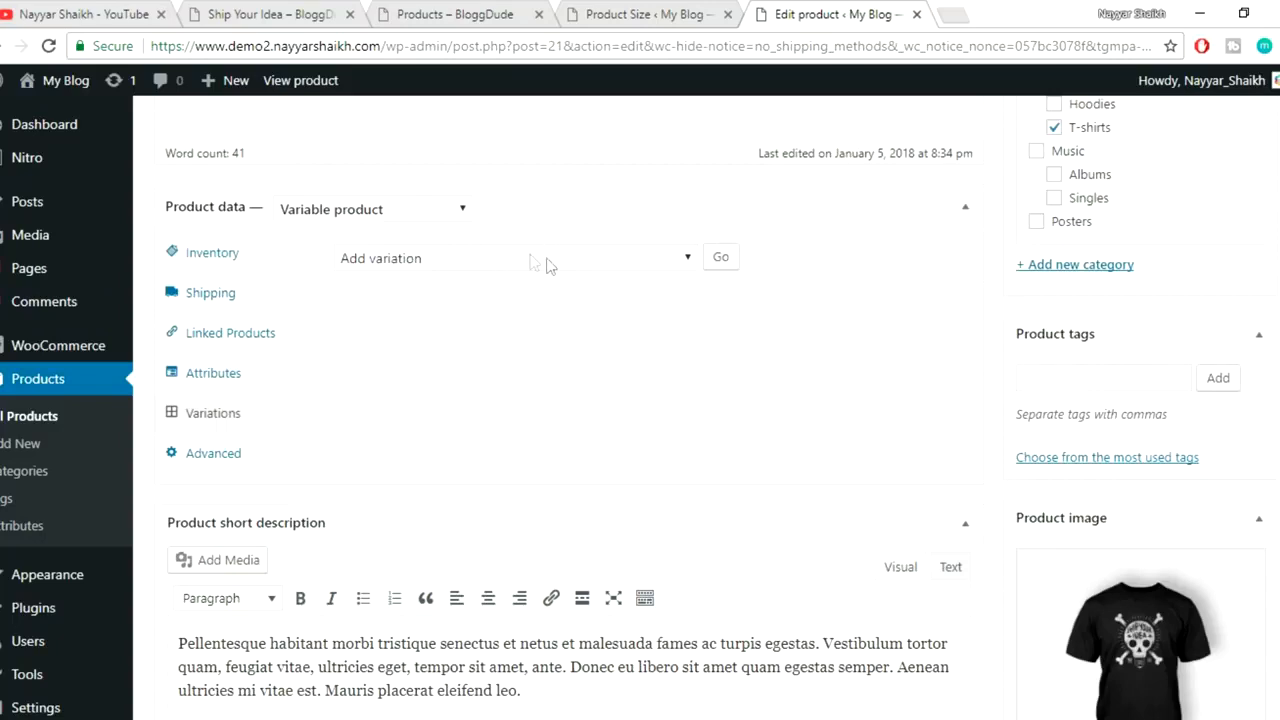
pyautogui.click(543, 263)
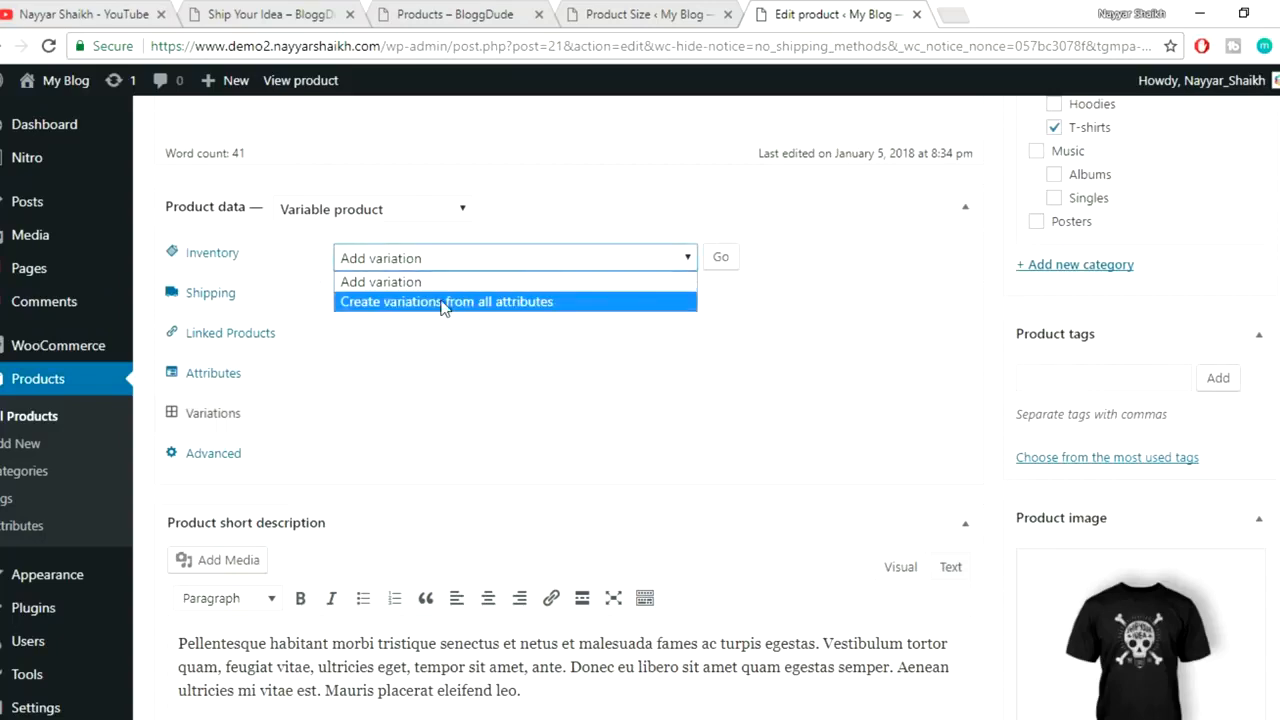
pyautogui.click(548, 302)
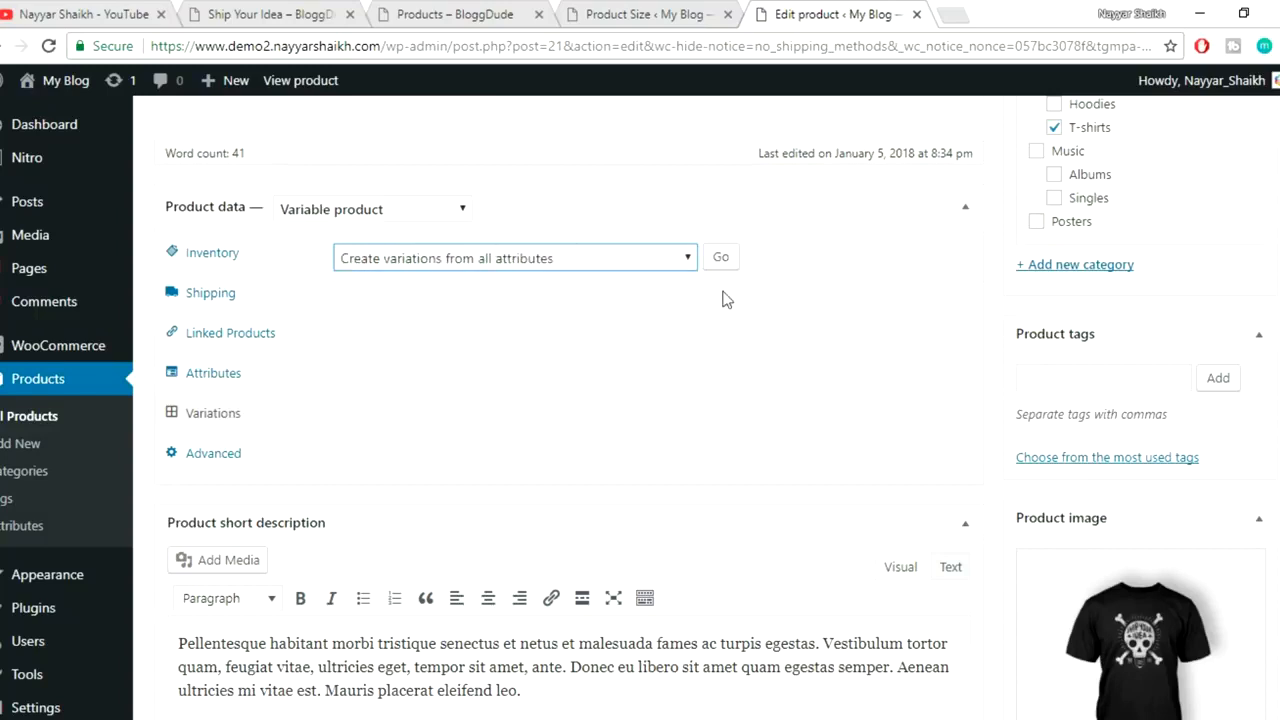
pyautogui.click(721, 259)
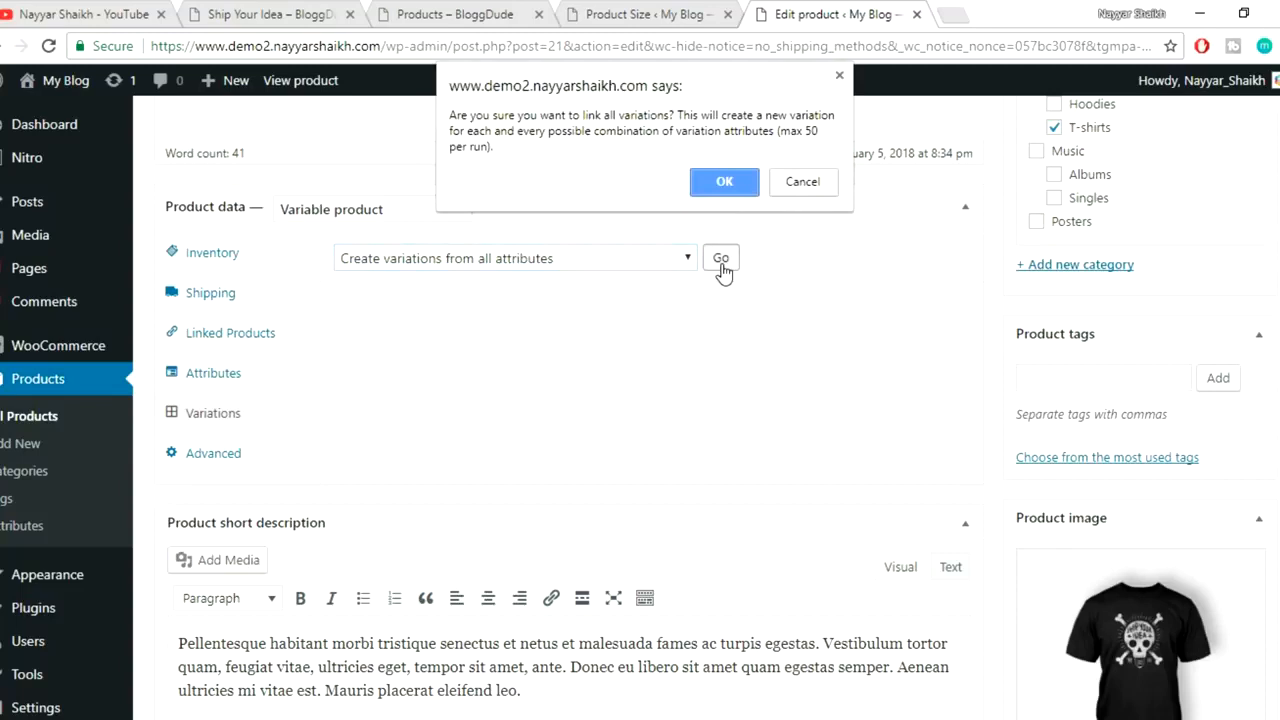
pyautogui.click(733, 192)
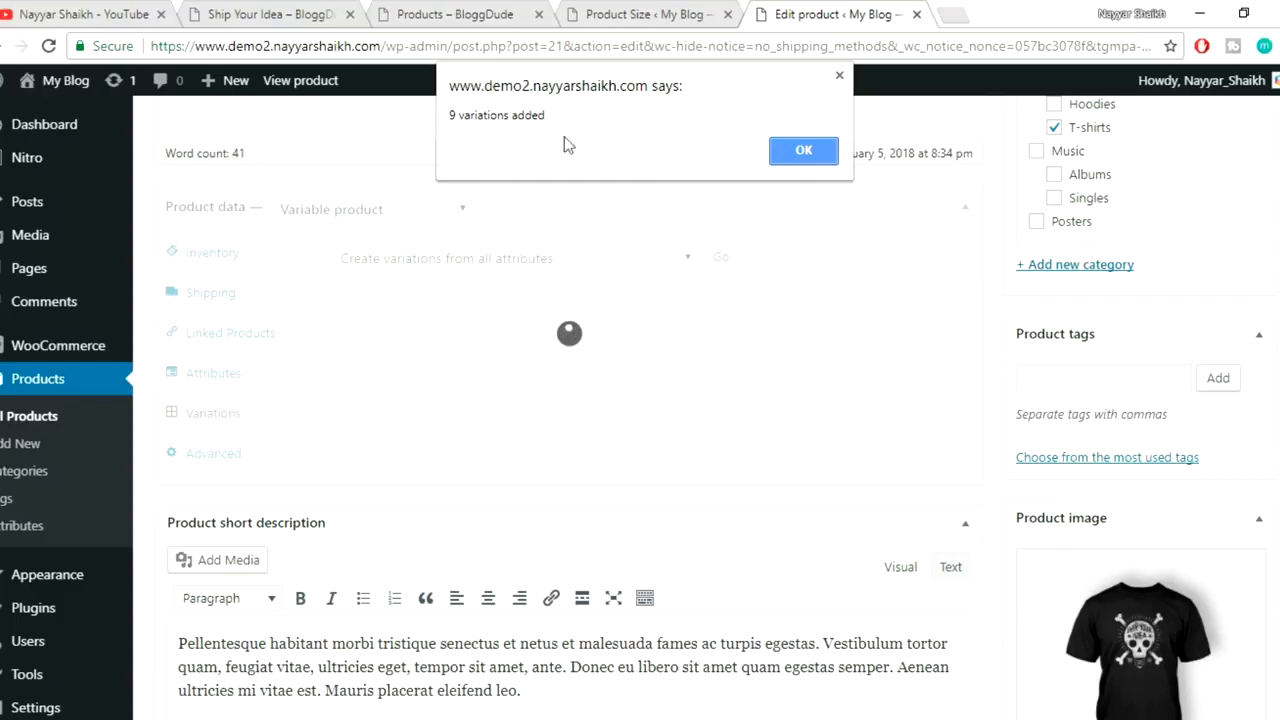
pyautogui.click(803, 150)
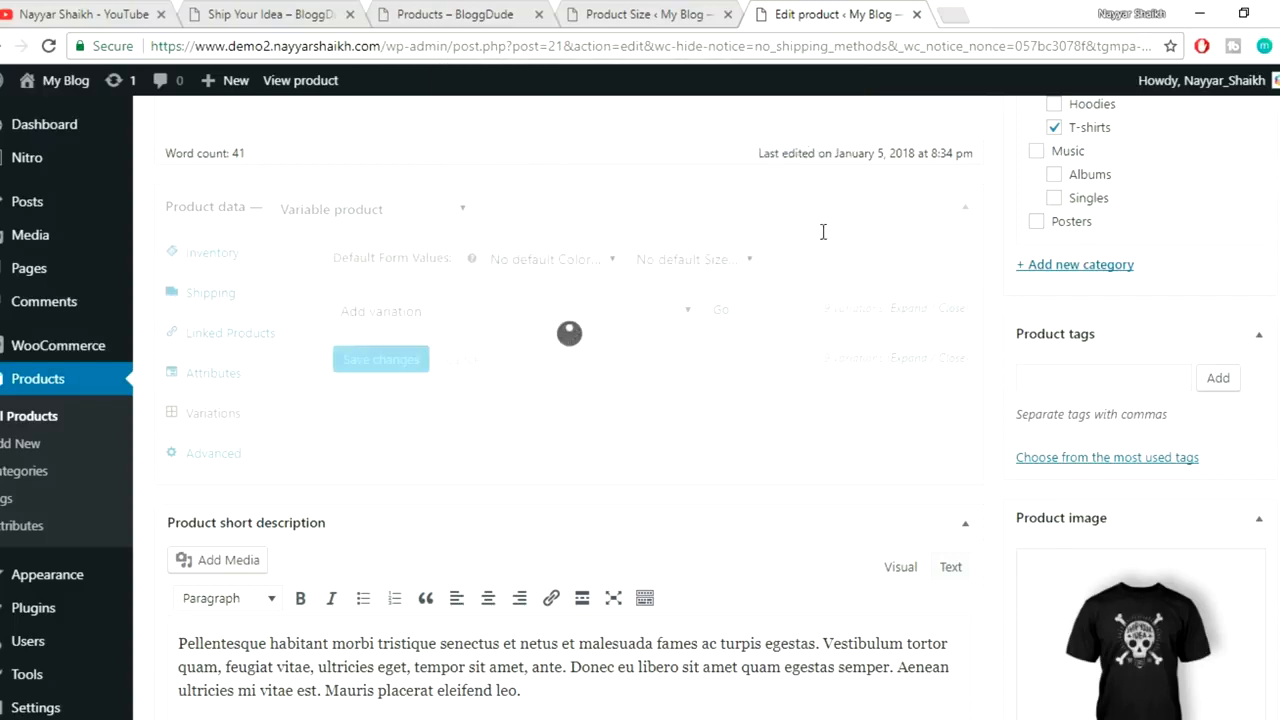
pyautogui.scroll(-1, 846, 277)
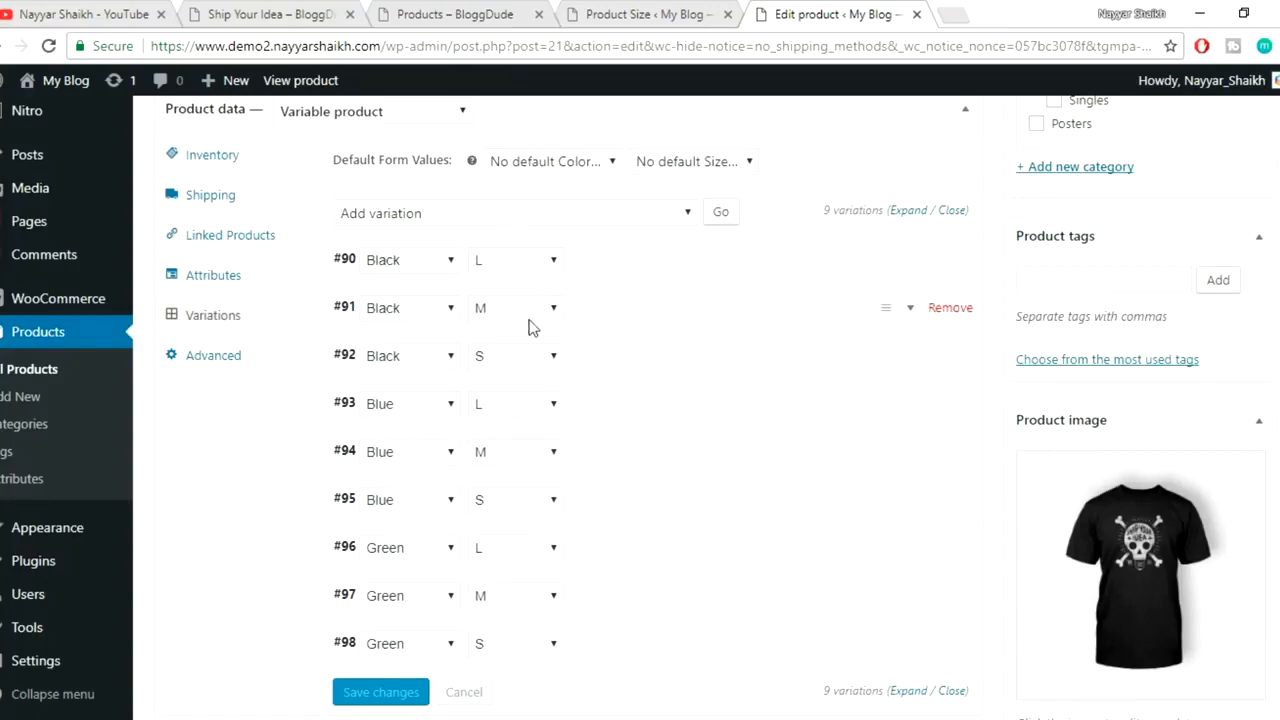
pyautogui.scroll(-1, 718, 360)
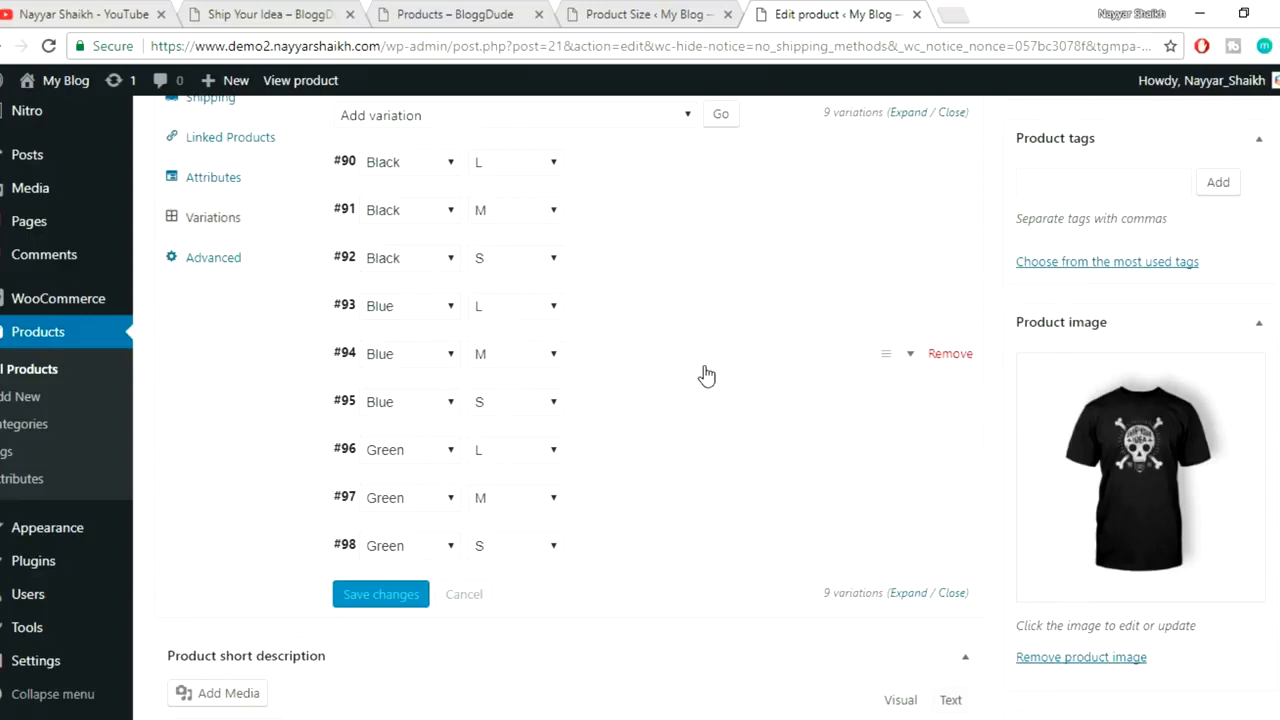
pyautogui.scroll(1, 706, 375)
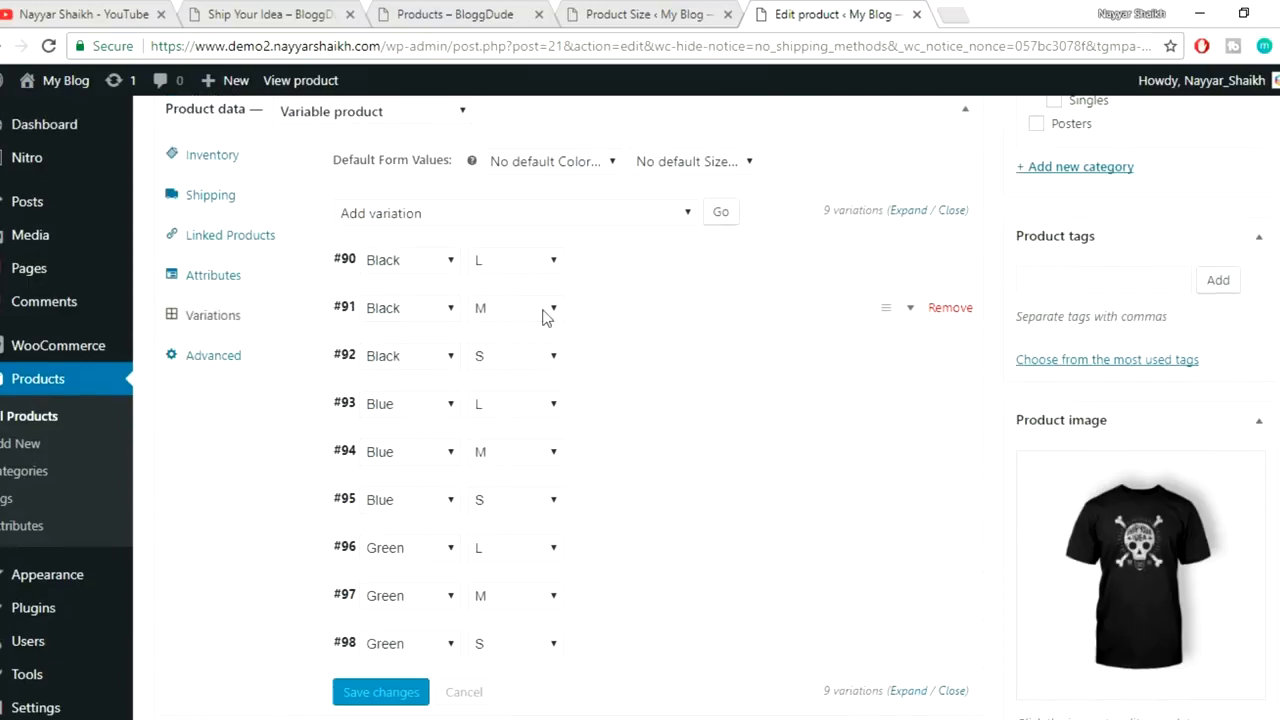
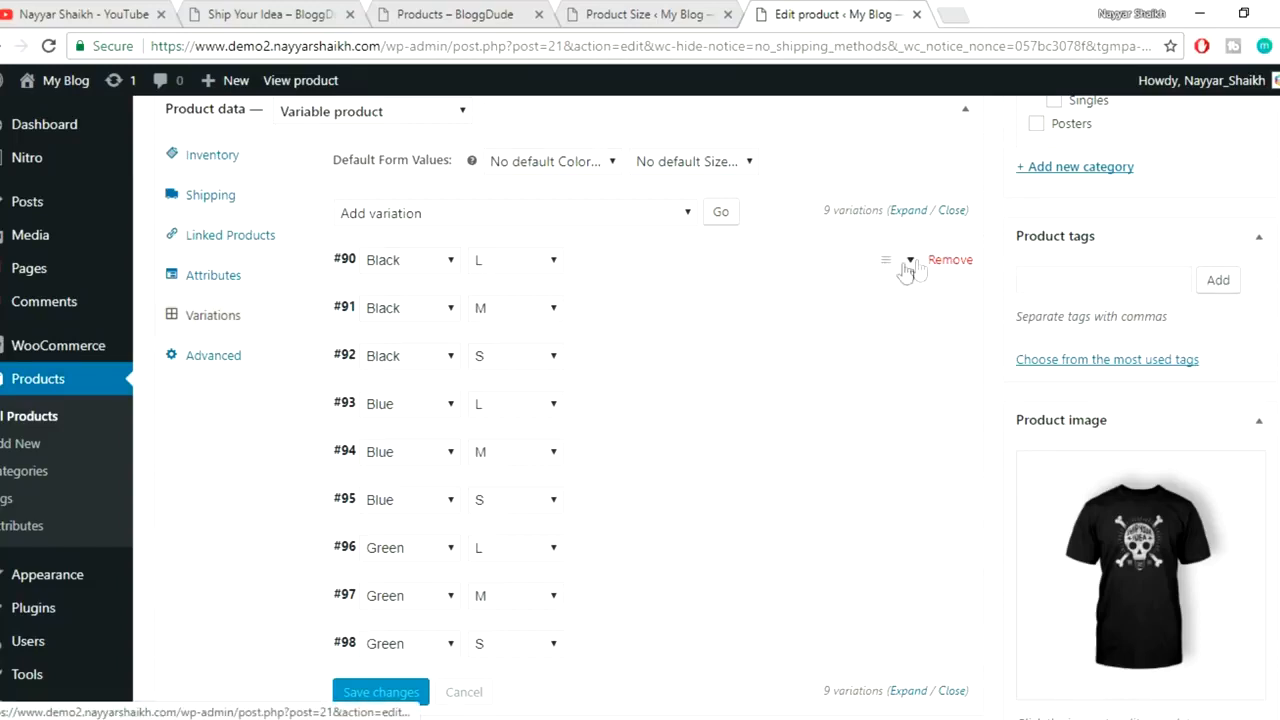
# - Assign the media library image T_4_front1.jpg to the Black, L variation and set its regular price to £30
pyautogui.click(910, 260)
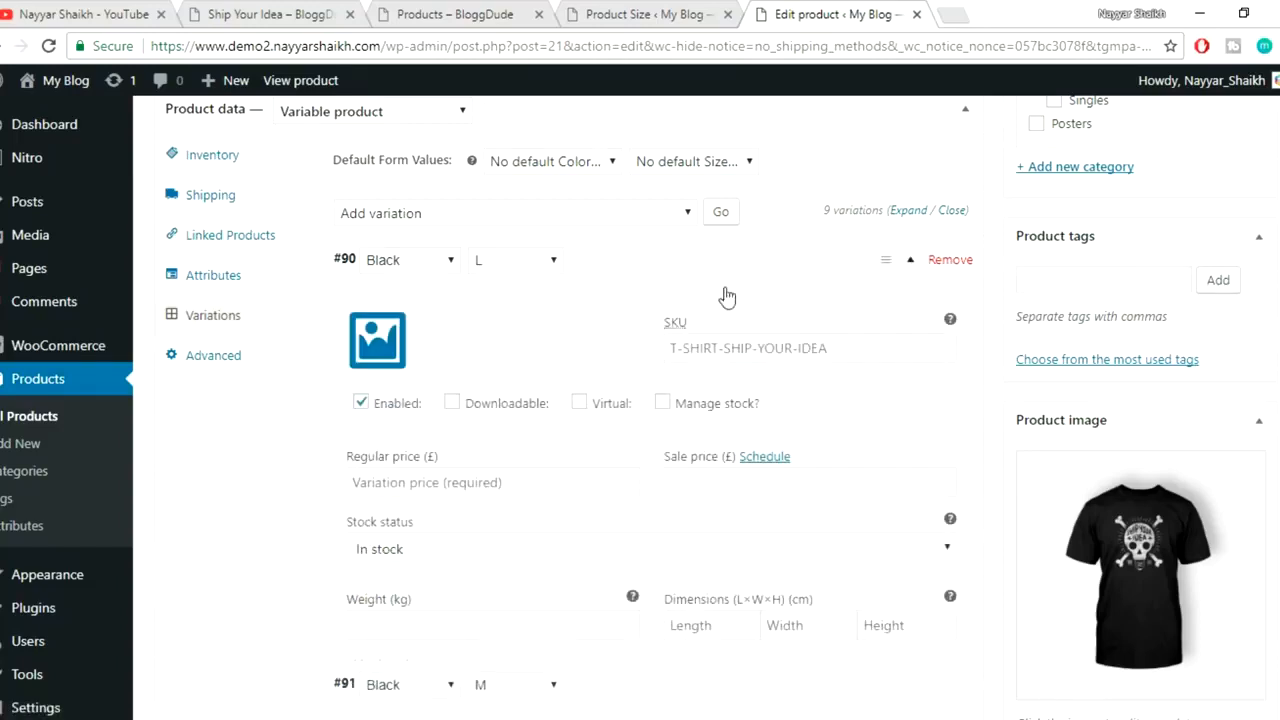
pyautogui.click(386, 340)
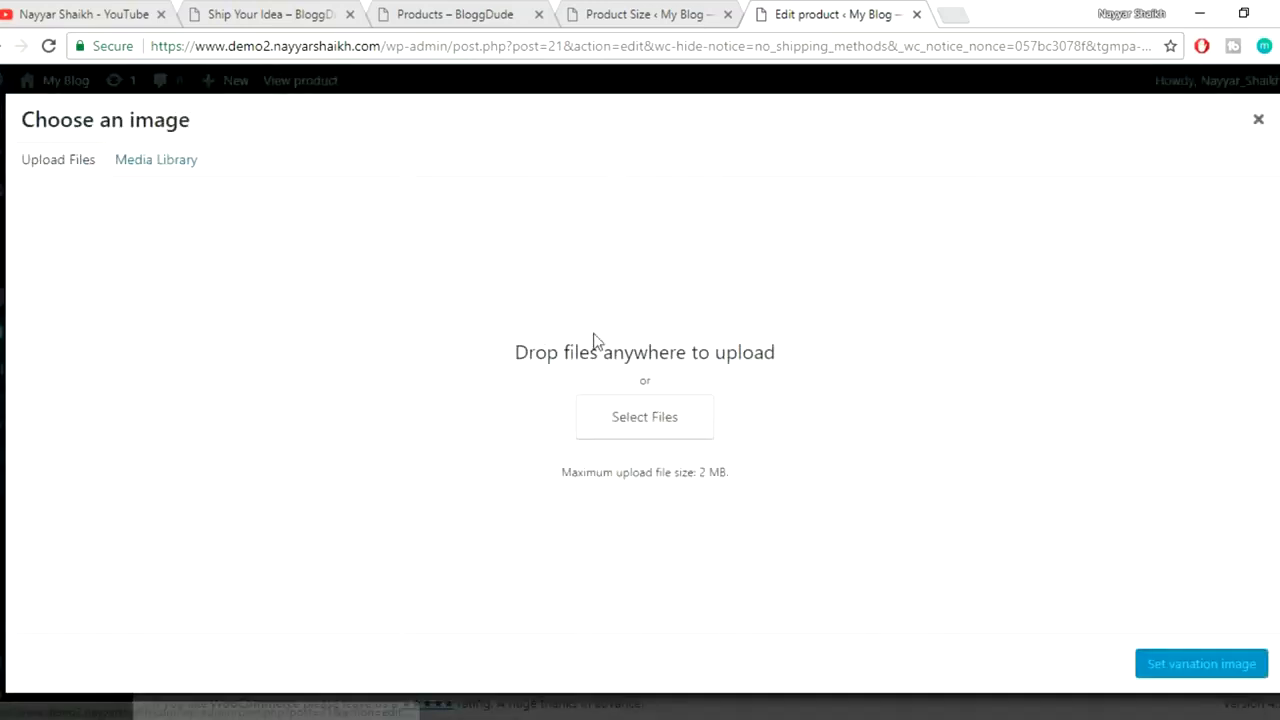
pyautogui.click(155, 159)
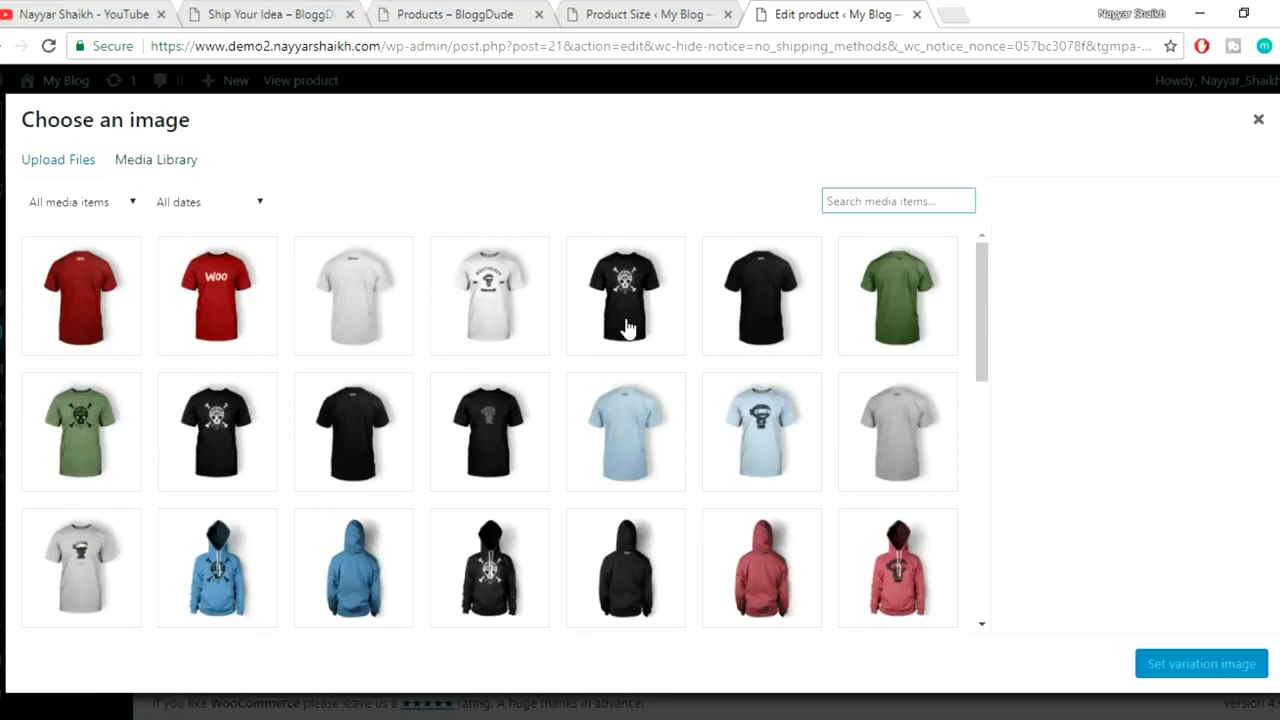
pyautogui.click(618, 325)
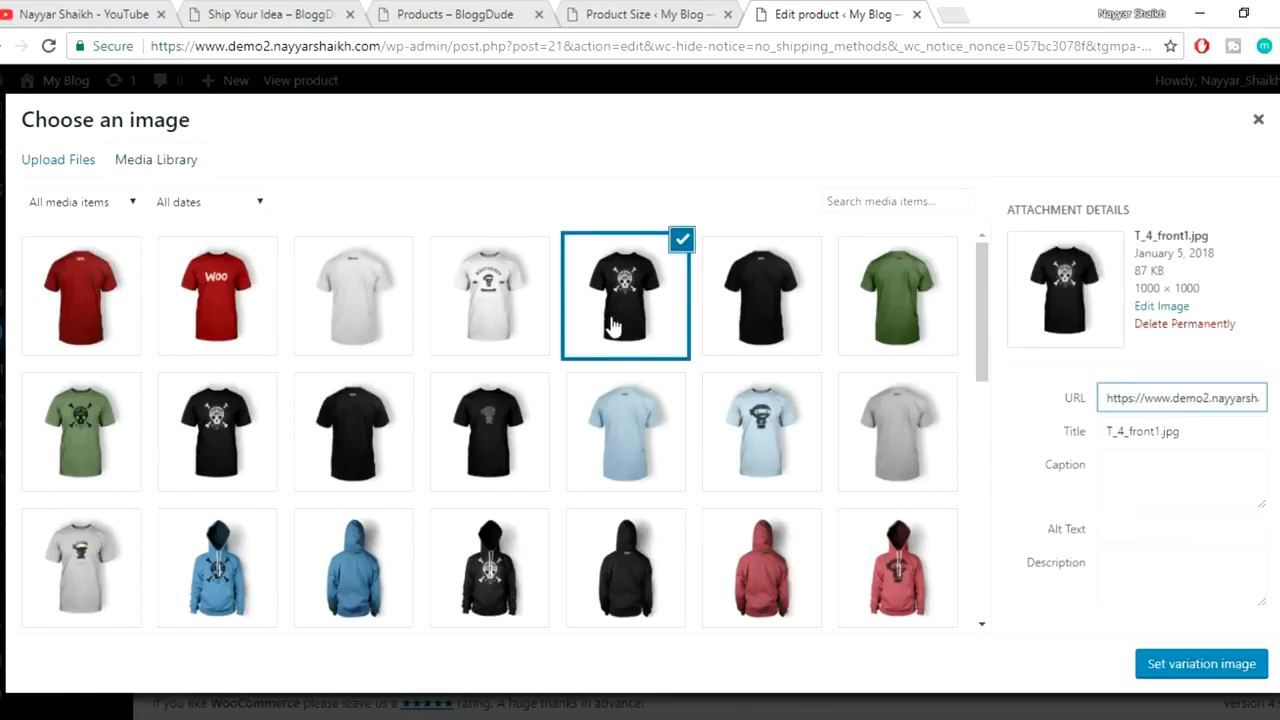
pyautogui.click(1180, 664)
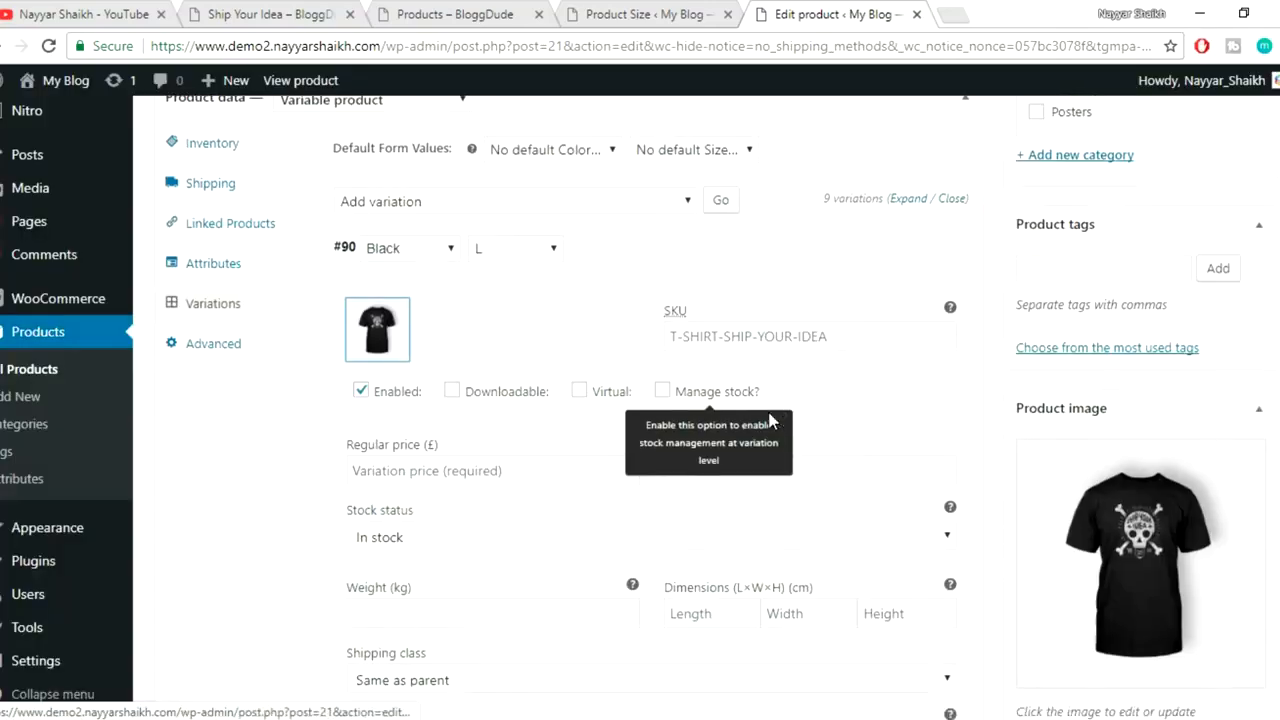
pyautogui.scroll(-1, 700, 422)
pyautogui.click(494, 384)
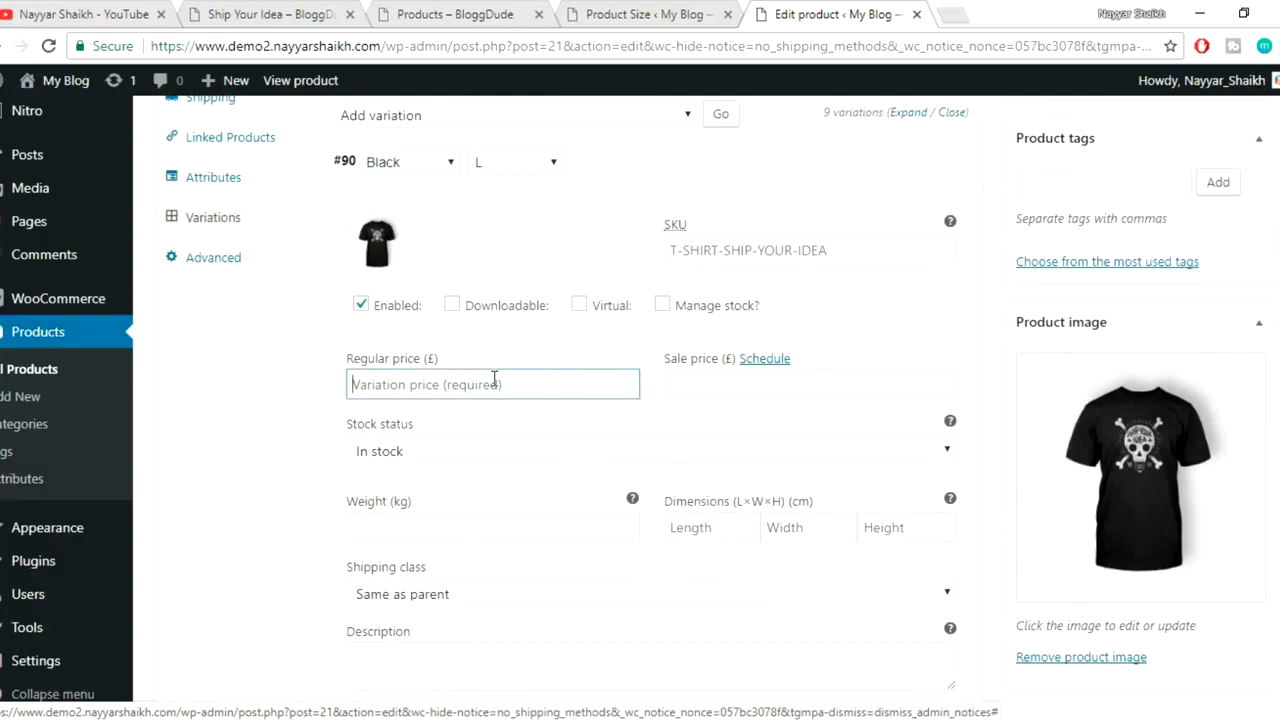
pyautogui.write('30')
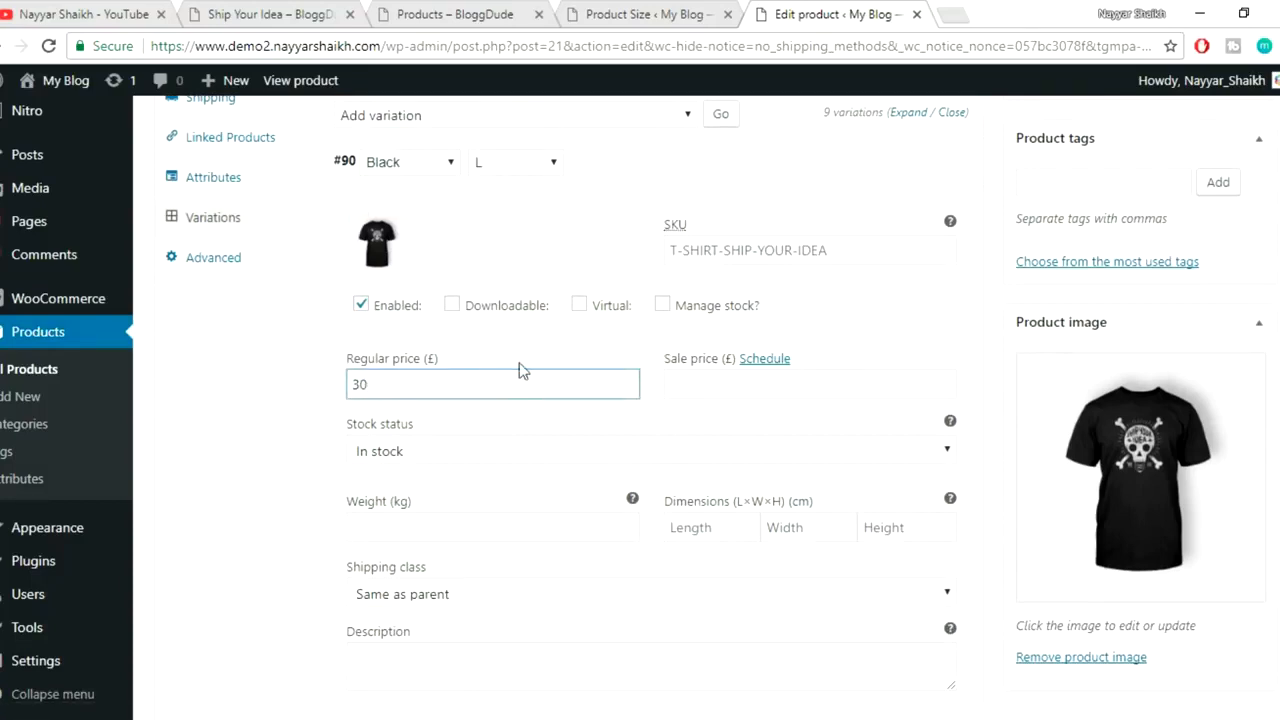
pyautogui.click(911, 163)
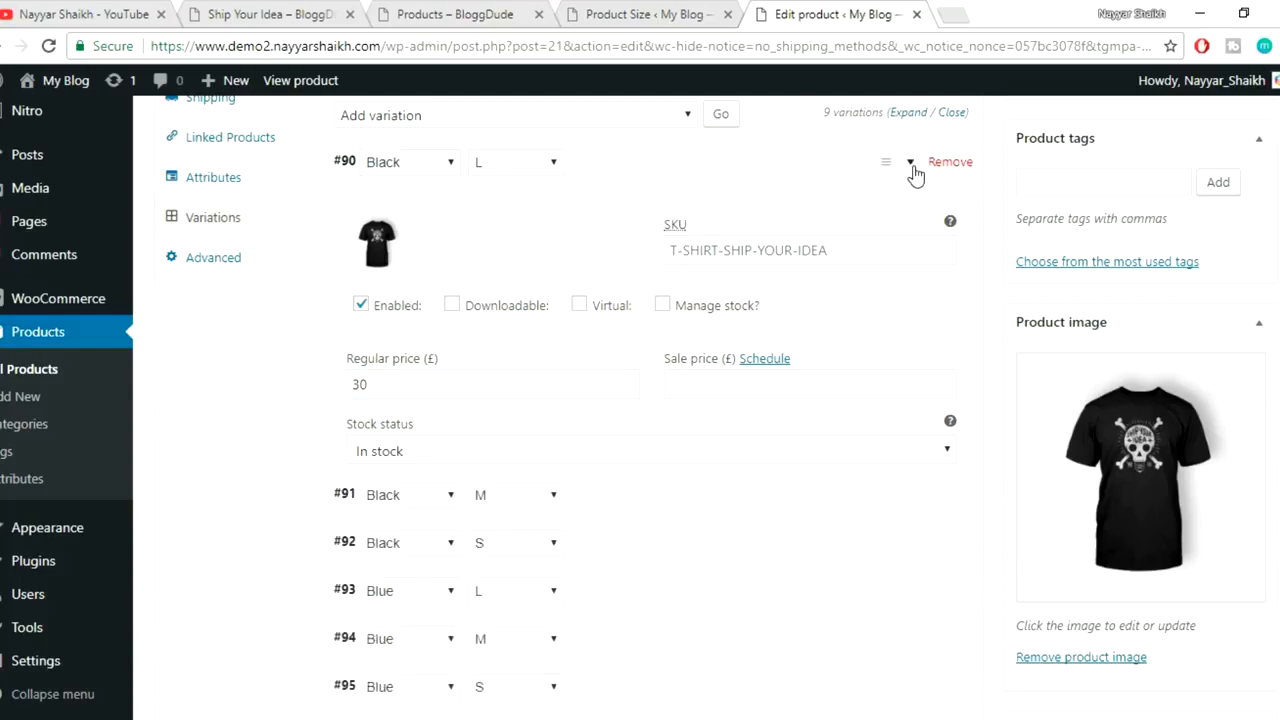
# - Assign the black skull T-shirt image T_4_front1.jpg to the Black, M variation and set its regular price to £25
pyautogui.click(912, 212)
pyautogui.click(366, 307)
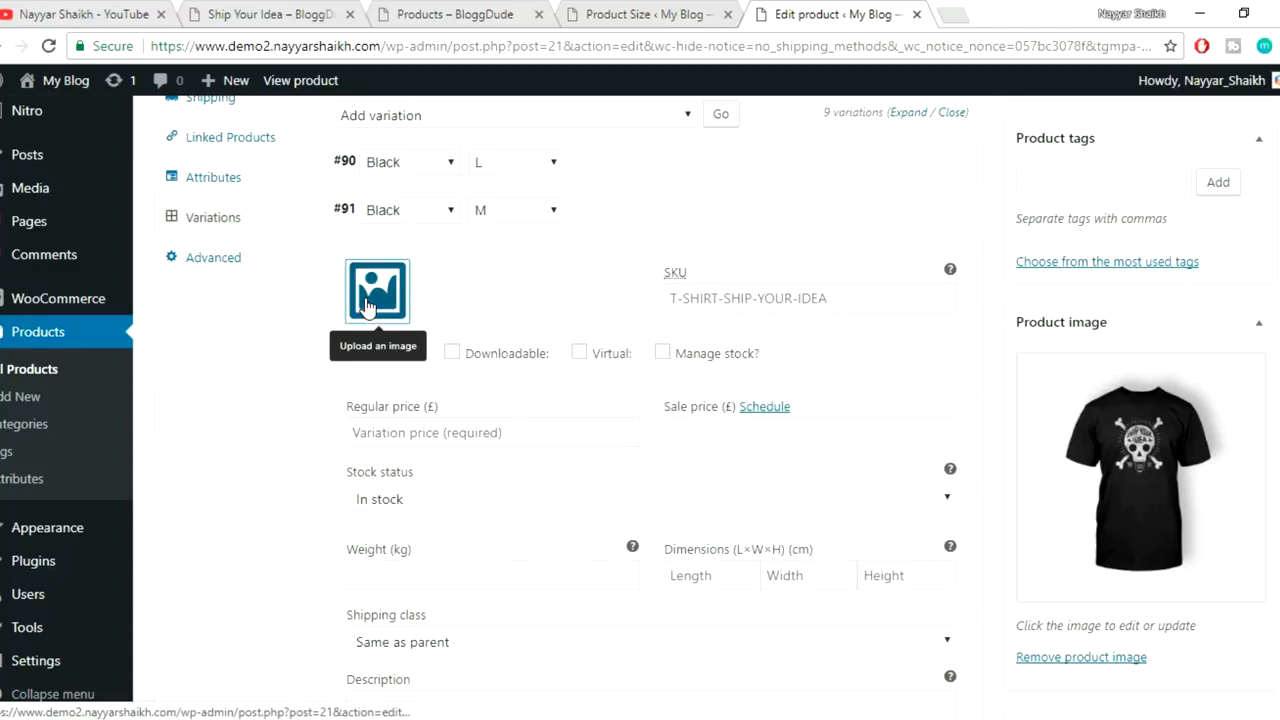
pyautogui.click(638, 300)
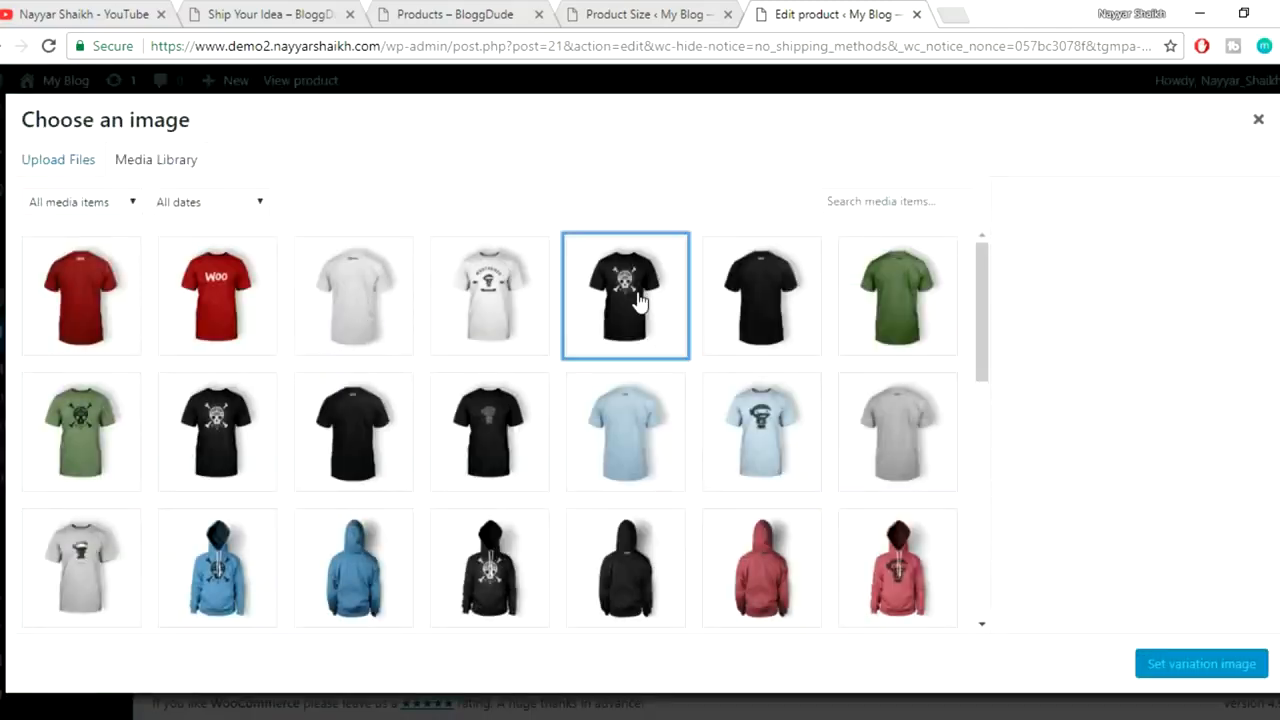
pyautogui.click(1200, 664)
pyautogui.click(500, 430)
pyautogui.write('25')
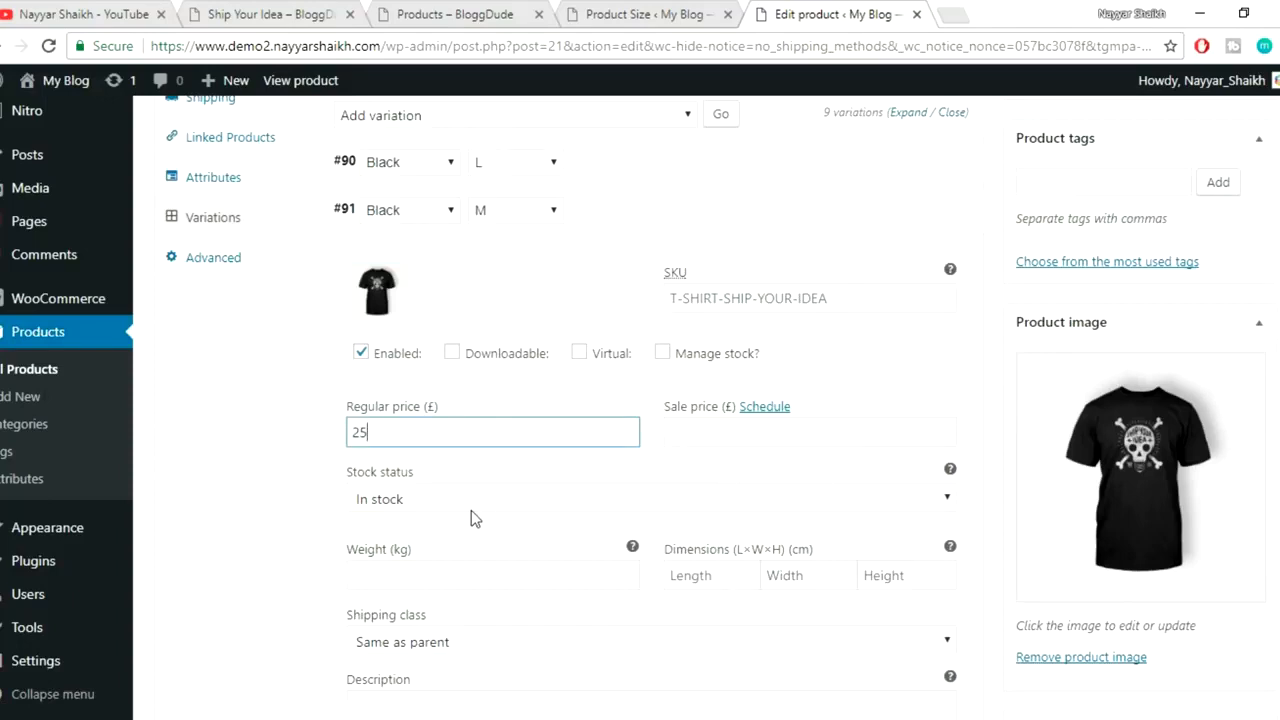
pyautogui.click(911, 216)
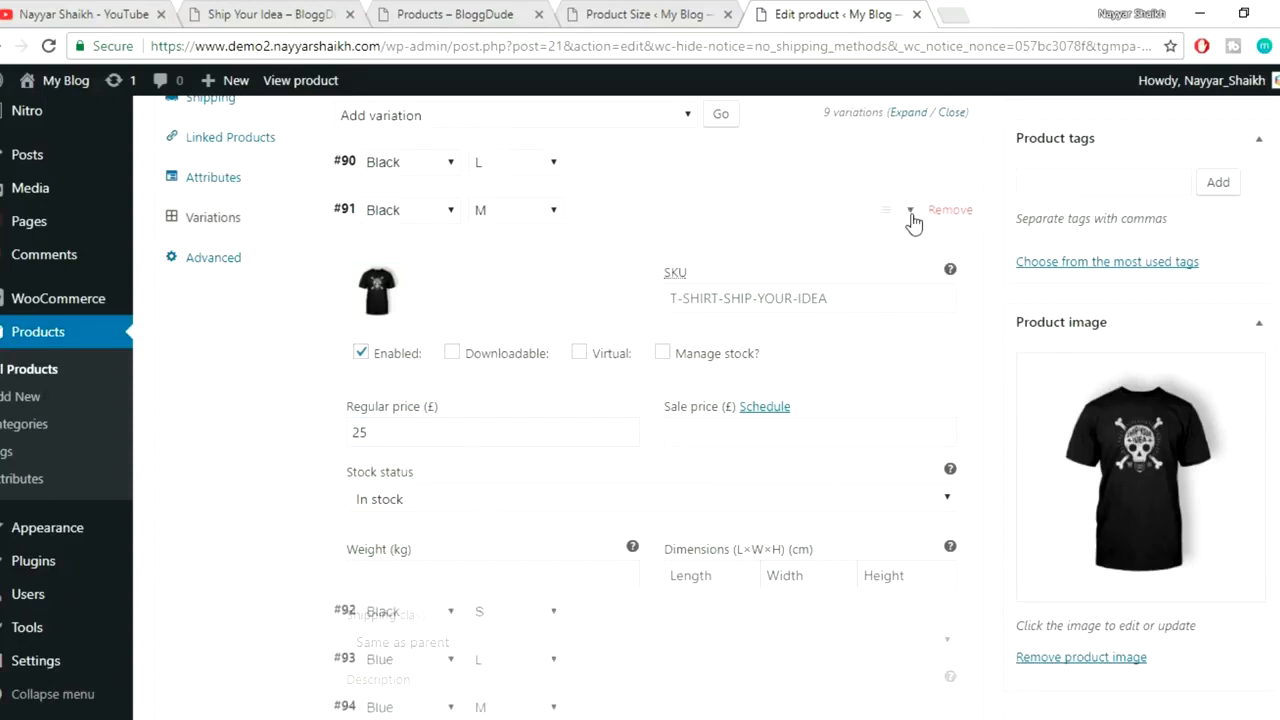
# - Assign the image T_4_front1.jpg to the Black, S variation and set its regular price to £20
pyautogui.click(911, 261)
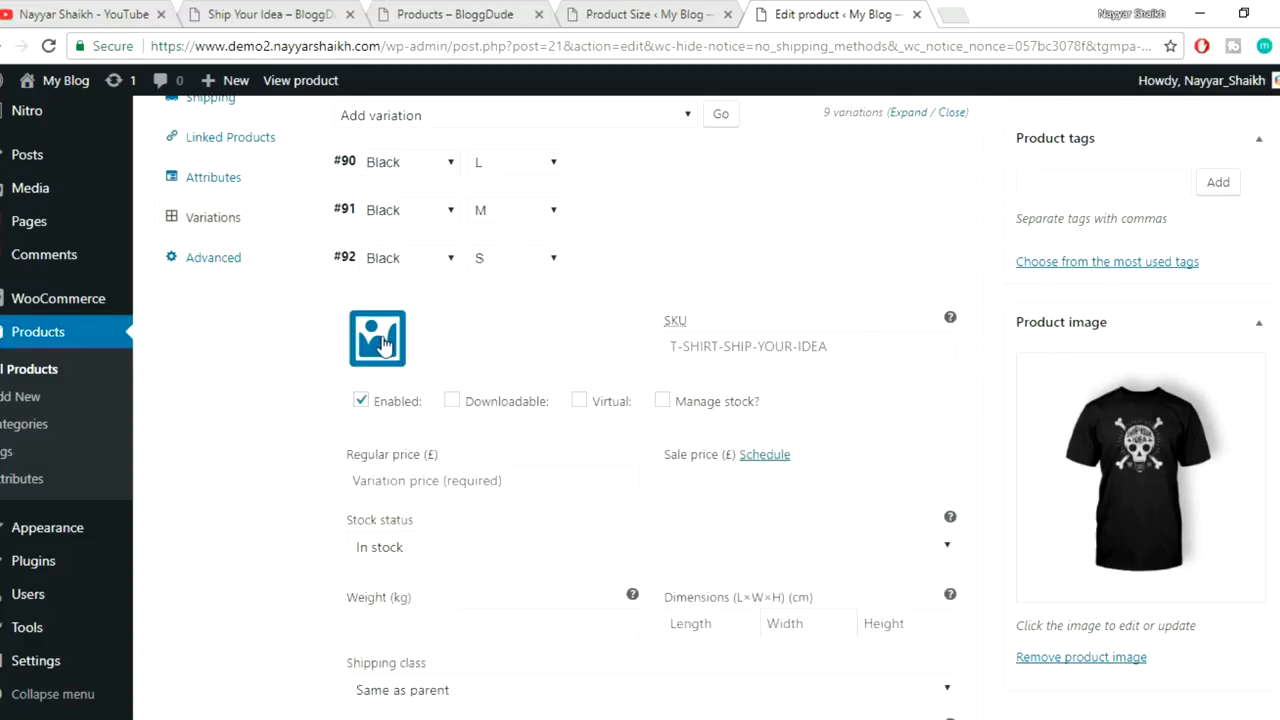
pyautogui.click(371, 337)
pyautogui.click(666, 298)
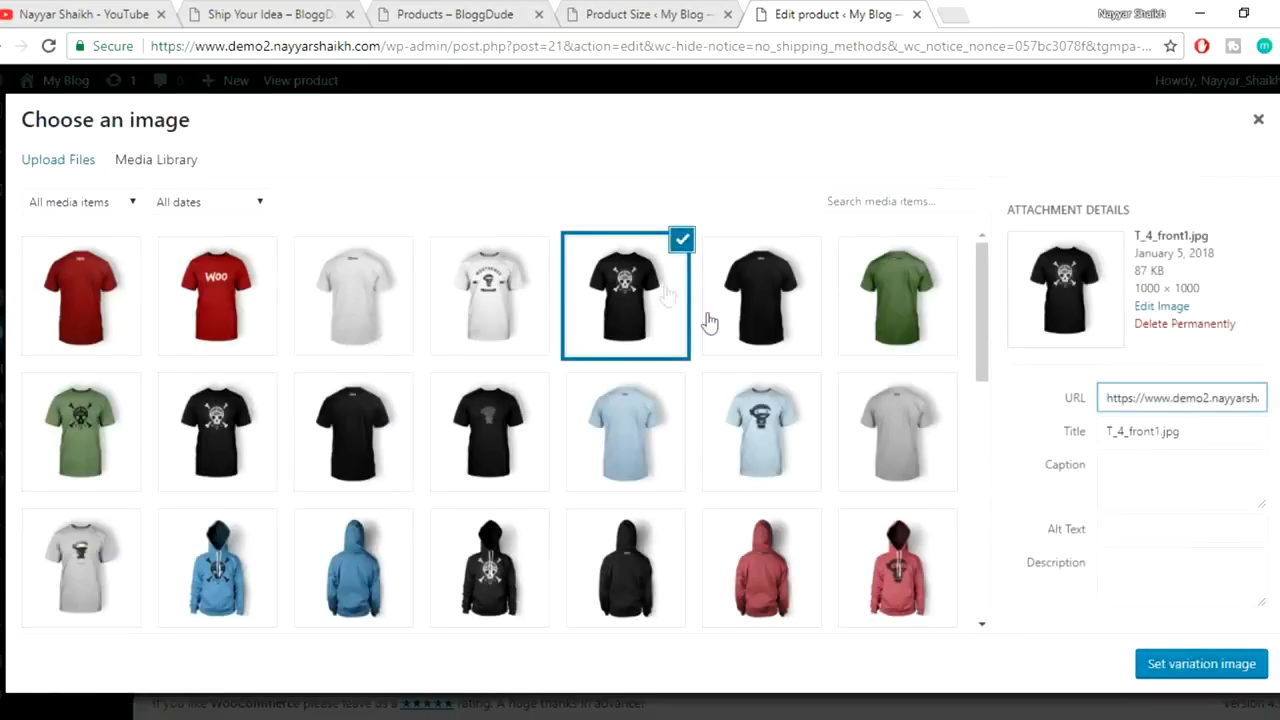
pyautogui.click(1200, 663)
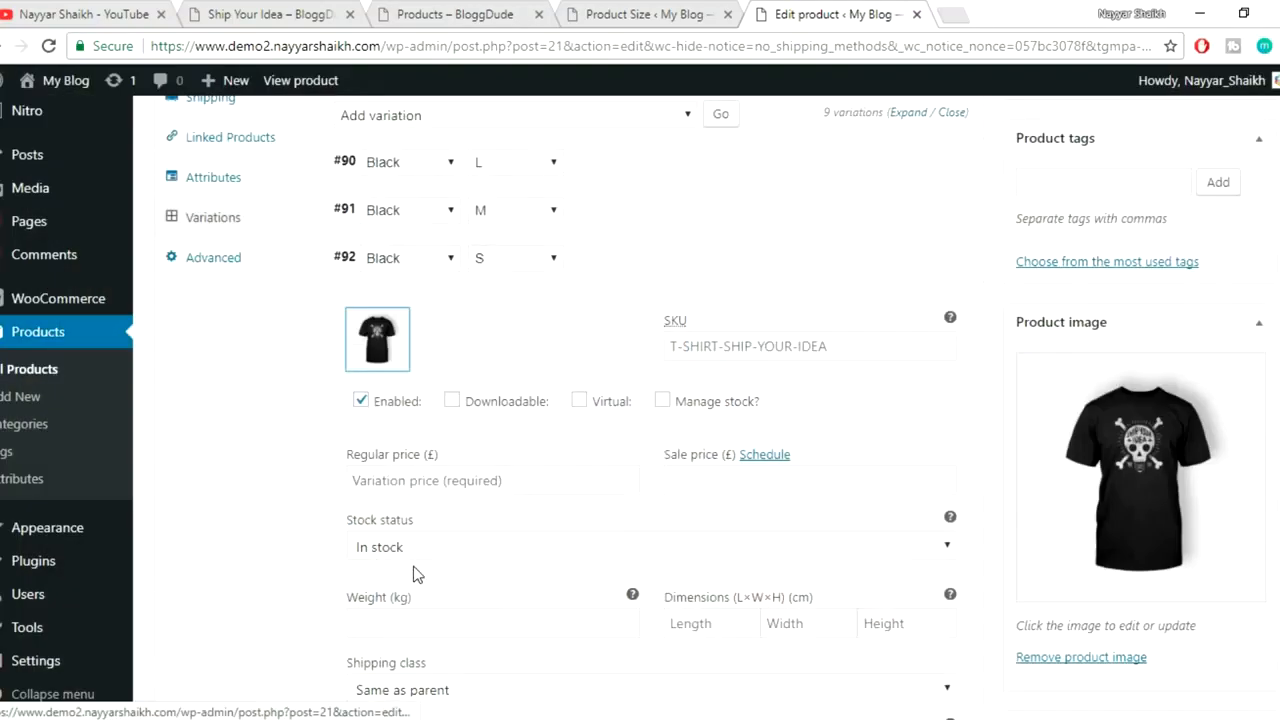
pyautogui.click(482, 481)
pyautogui.write('20')
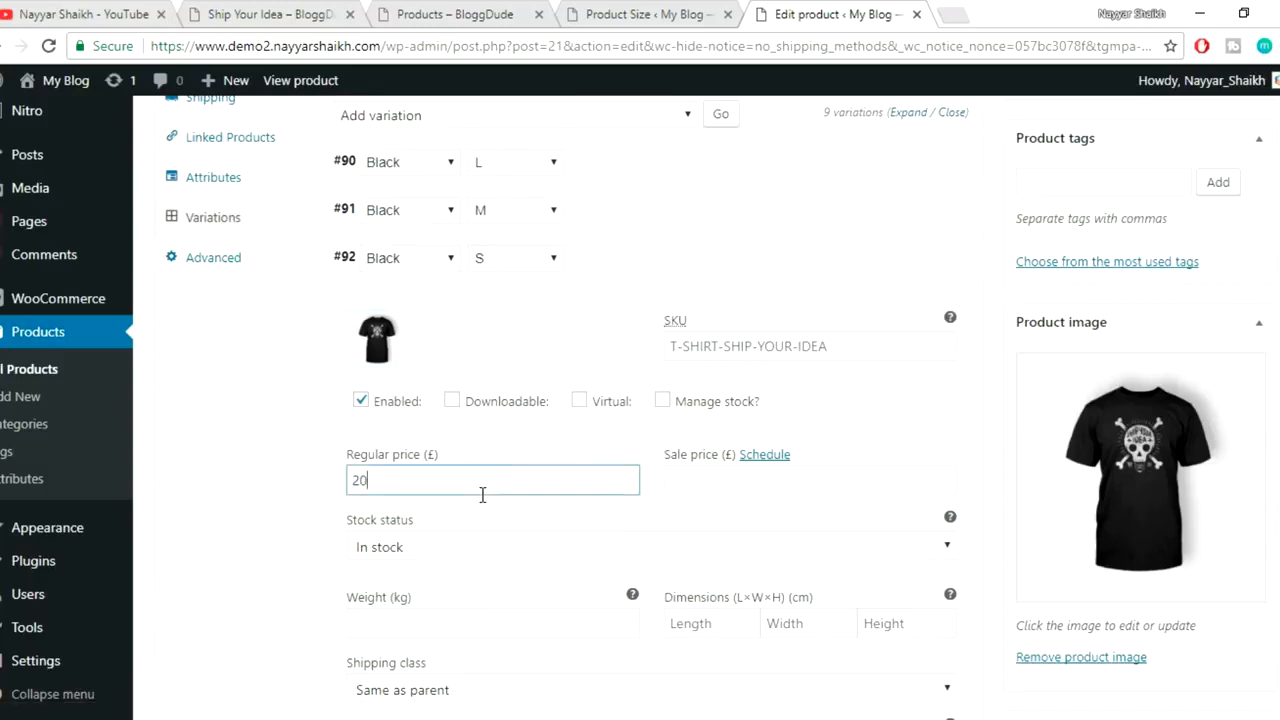
pyautogui.click(924, 277)
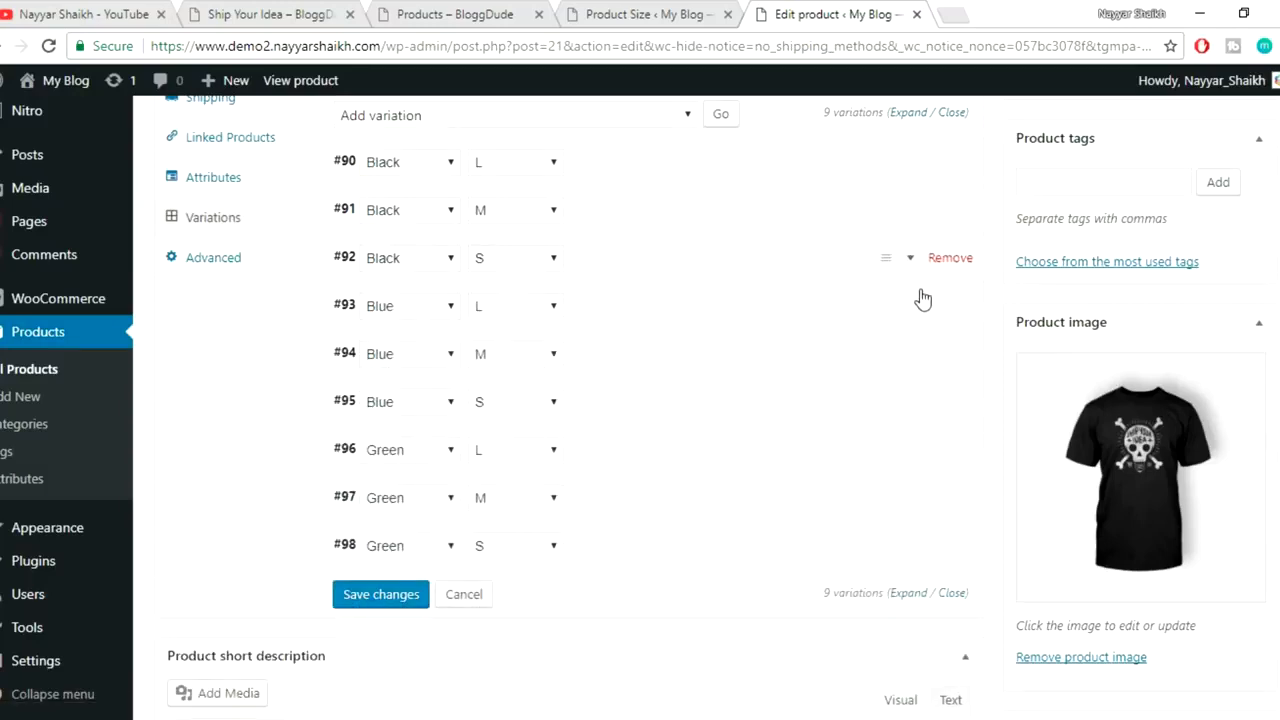
# - Assign the light blue T-shirt image T_6_front.jpg to the Blue, L variation and set its regular price to £30
pyautogui.click(912, 311)
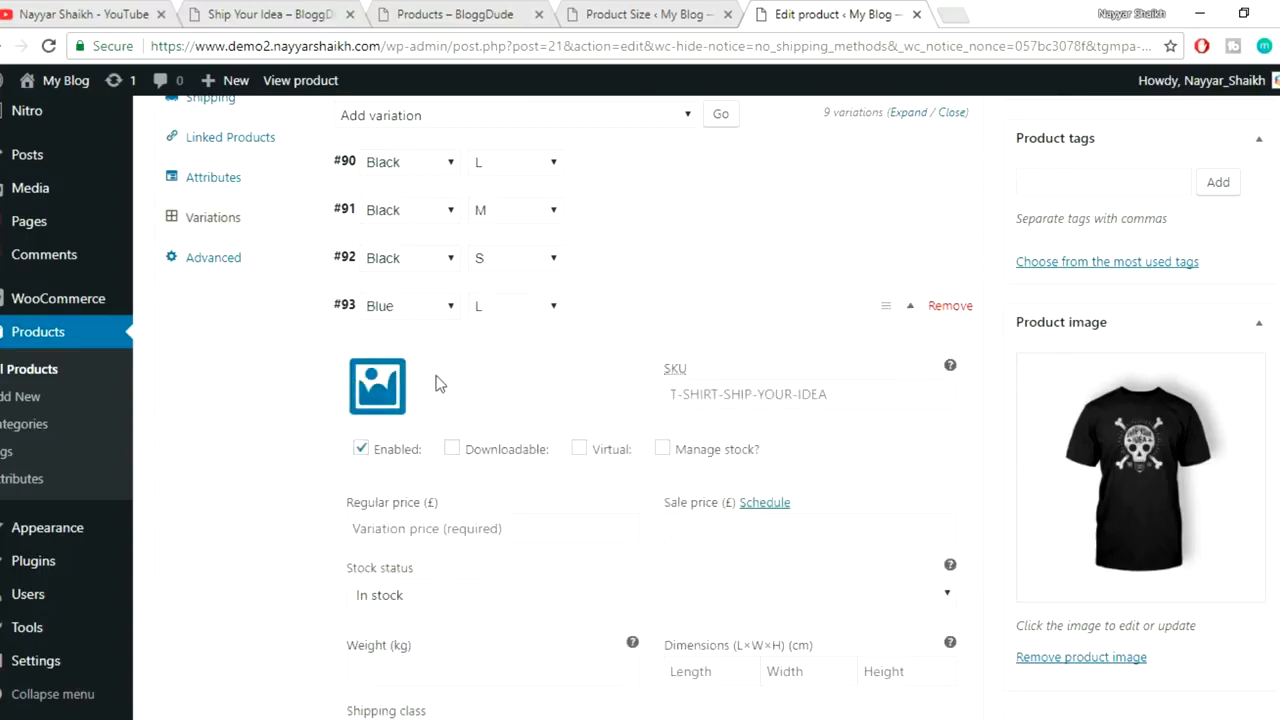
pyautogui.click(362, 388)
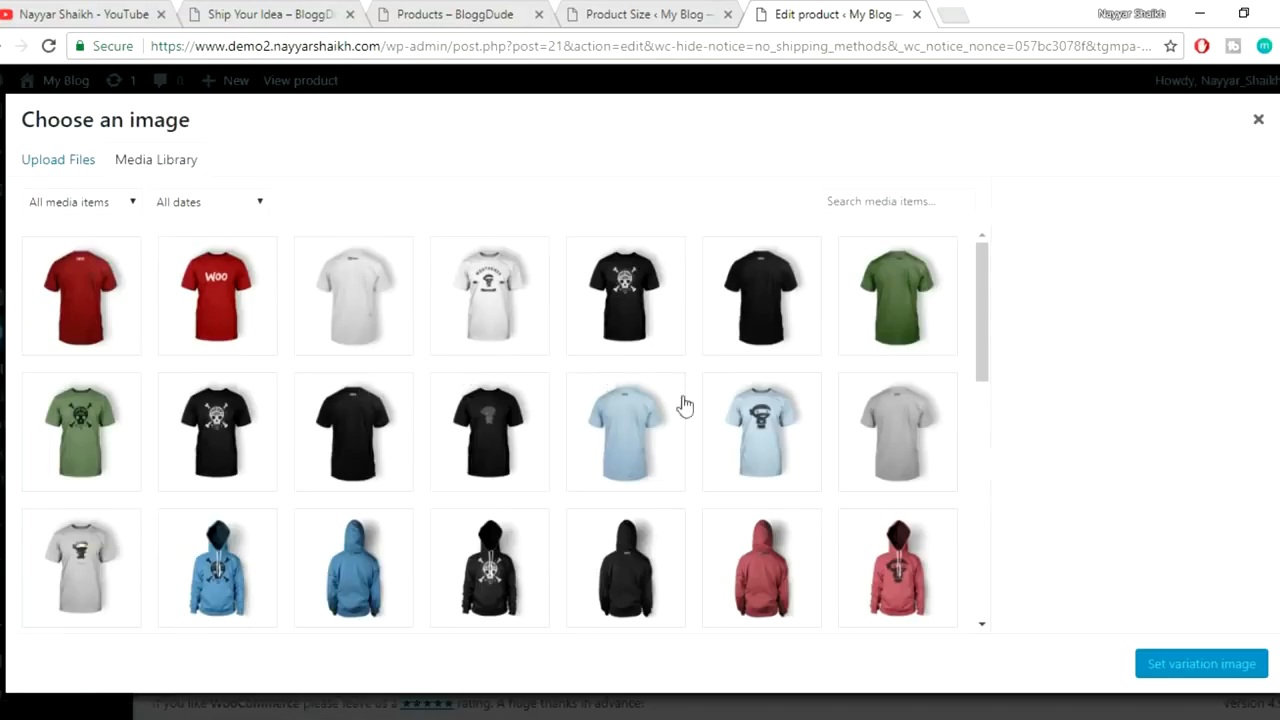
pyautogui.click(752, 422)
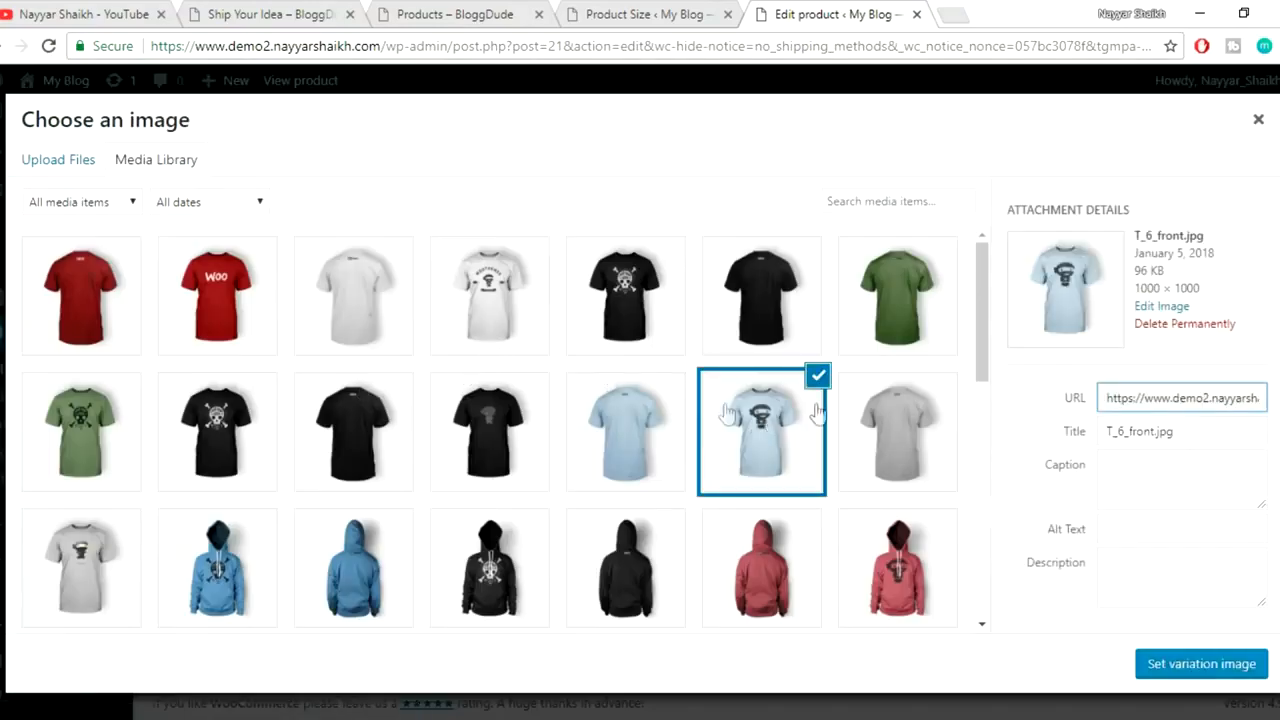
pyautogui.click(1212, 665)
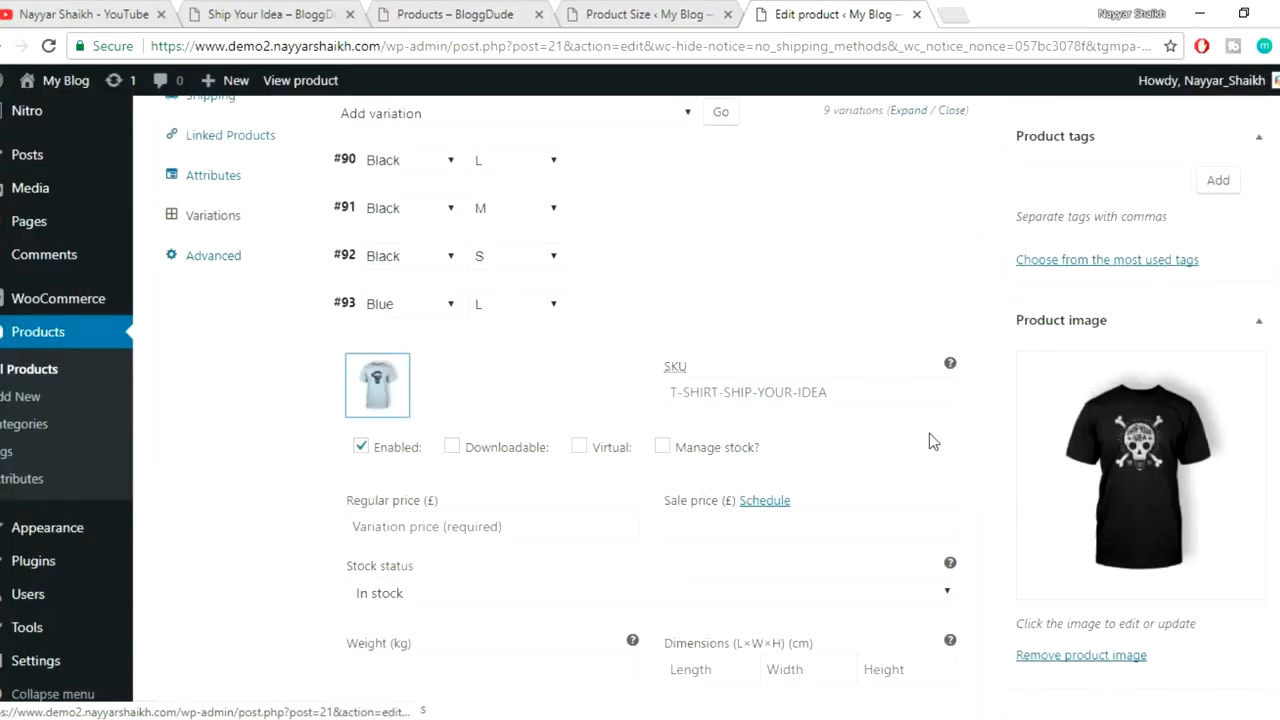
pyautogui.scroll(-1, 929, 442)
pyautogui.click(407, 433)
pyautogui.write('30')
pyautogui.click(912, 210)
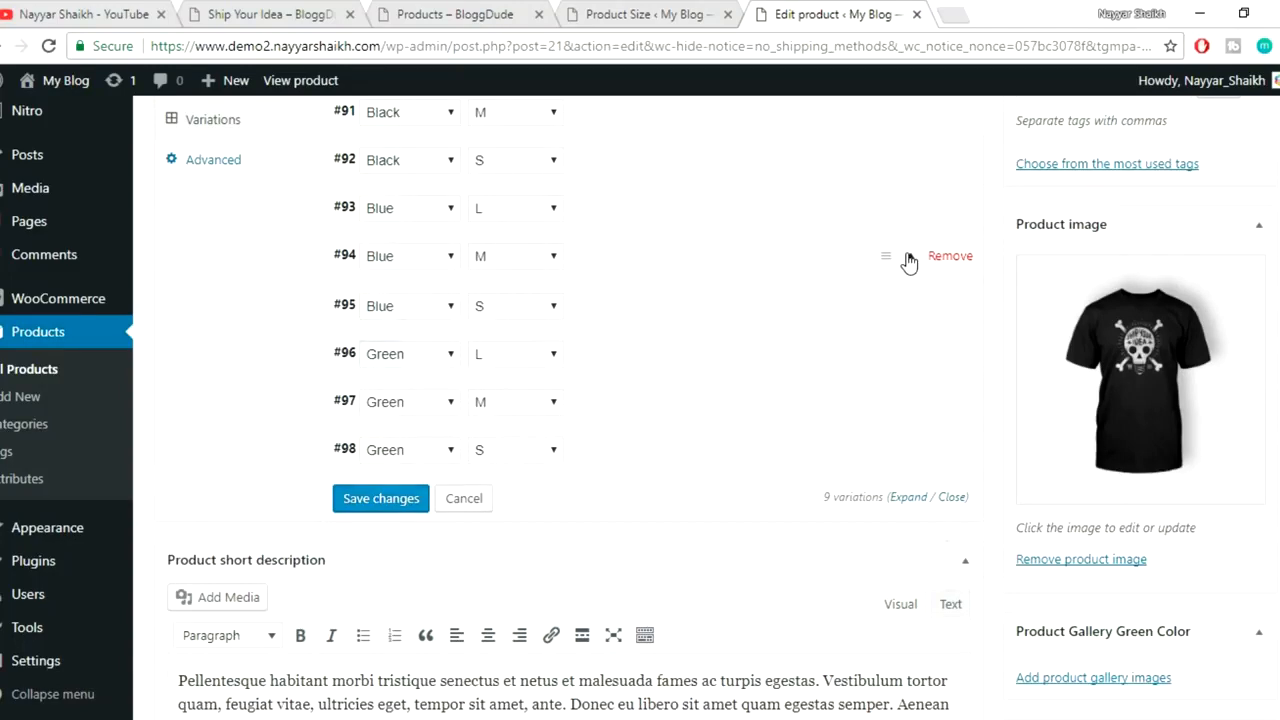
# - Assign the image T_6_front.jpg to the Blue, M variation and set its regular price to £25
pyautogui.click(909, 261)
pyautogui.click(377, 357)
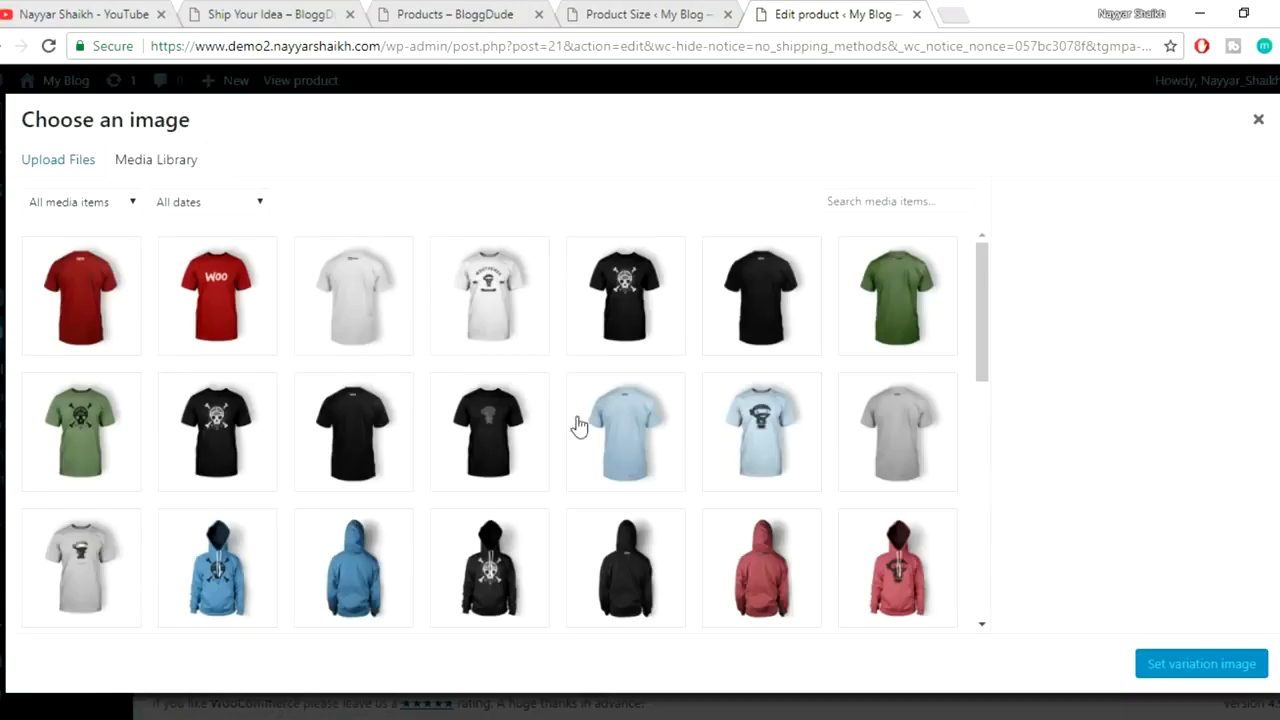
pyautogui.click(733, 420)
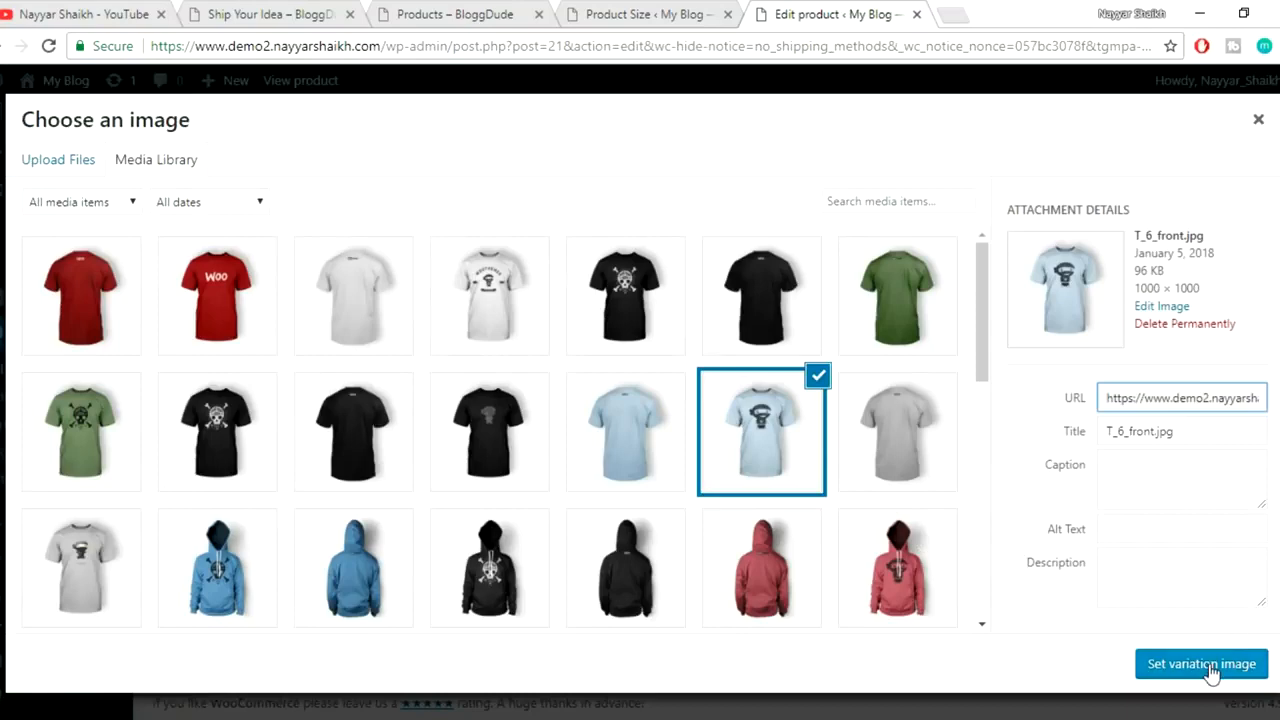
pyautogui.click(1208, 664)
pyautogui.click(386, 480)
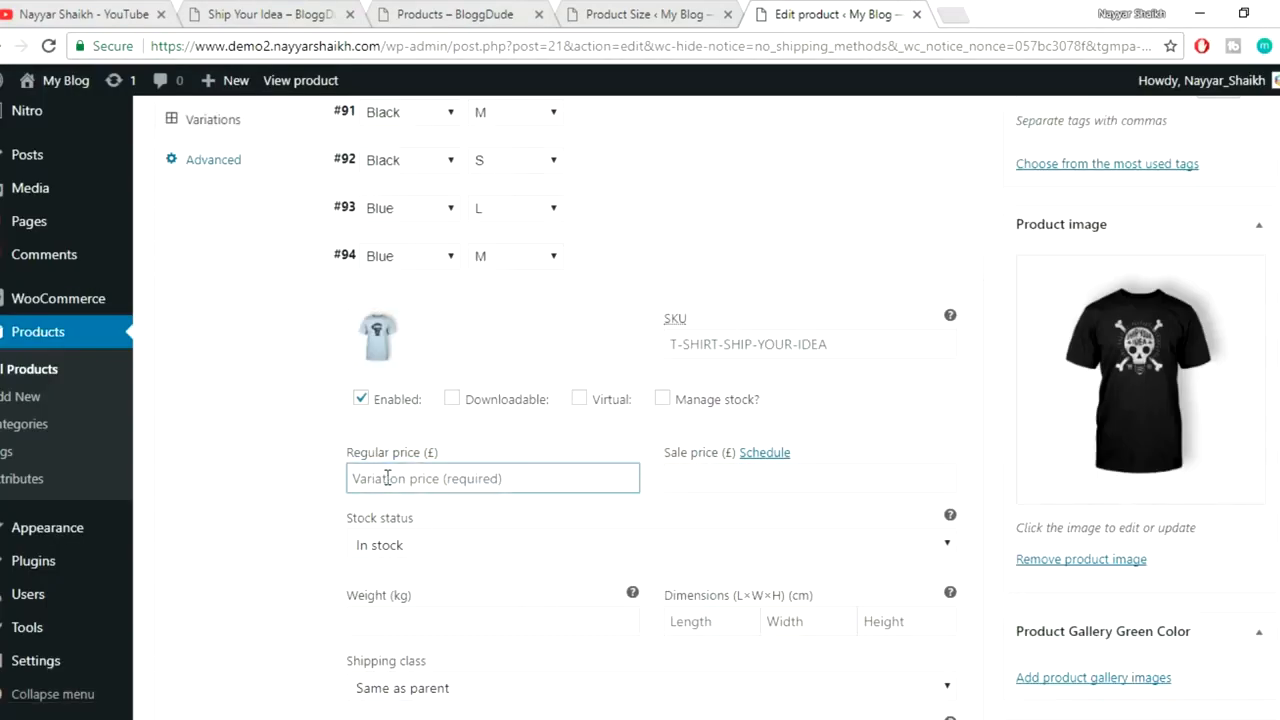
pyautogui.write('25')
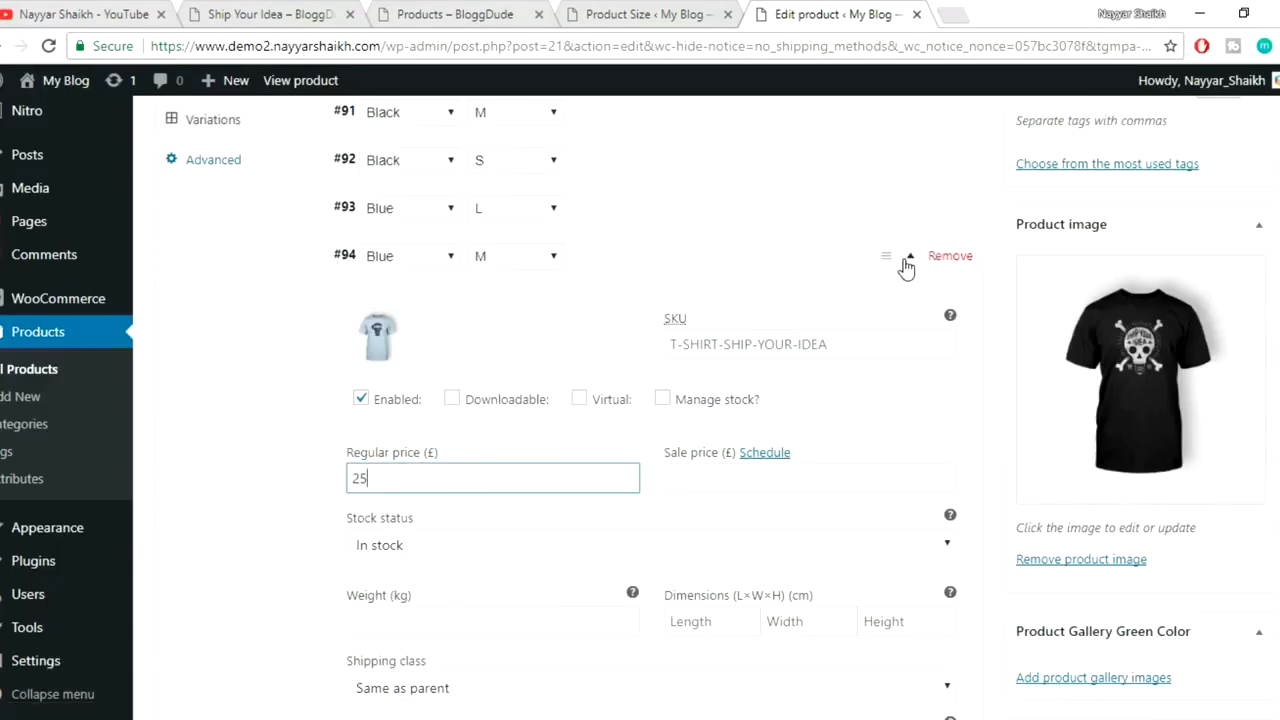
pyautogui.click(906, 264)
# - Assign the image T_6_front.jpg to the Blue, S variation and set its regular price to £20
pyautogui.click(908, 308)
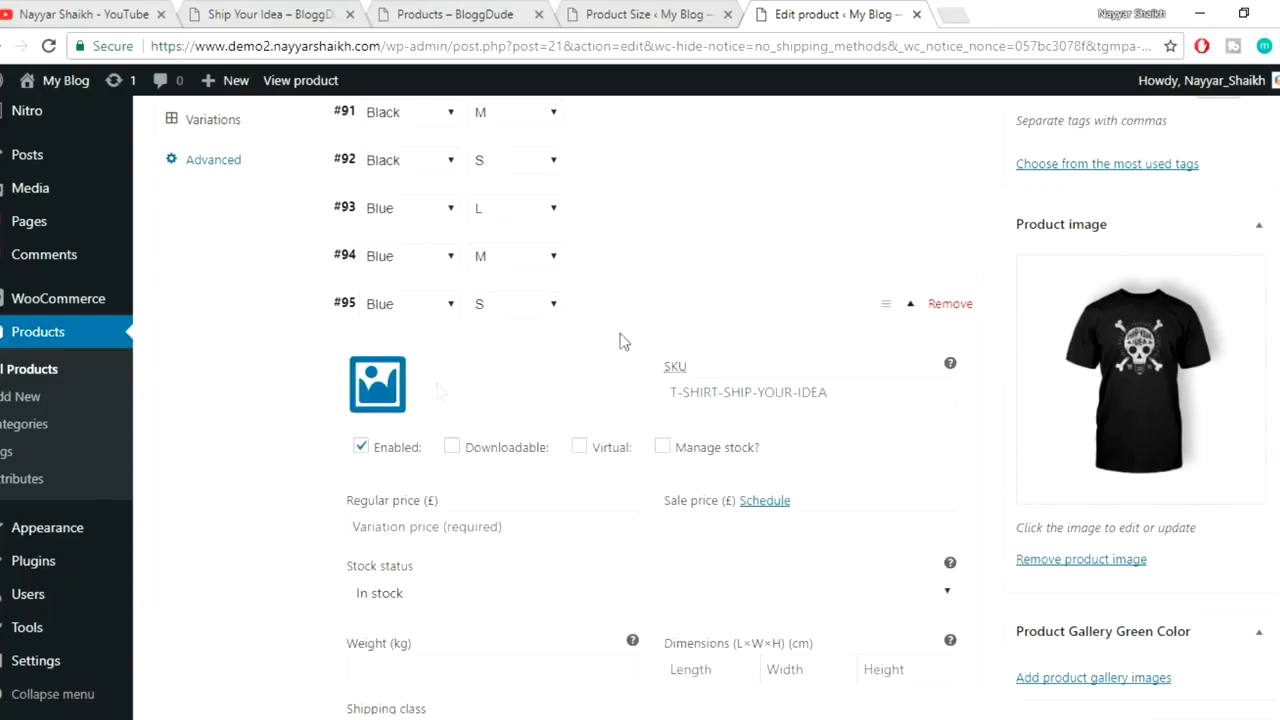
pyautogui.click(377, 384)
pyautogui.click(760, 432)
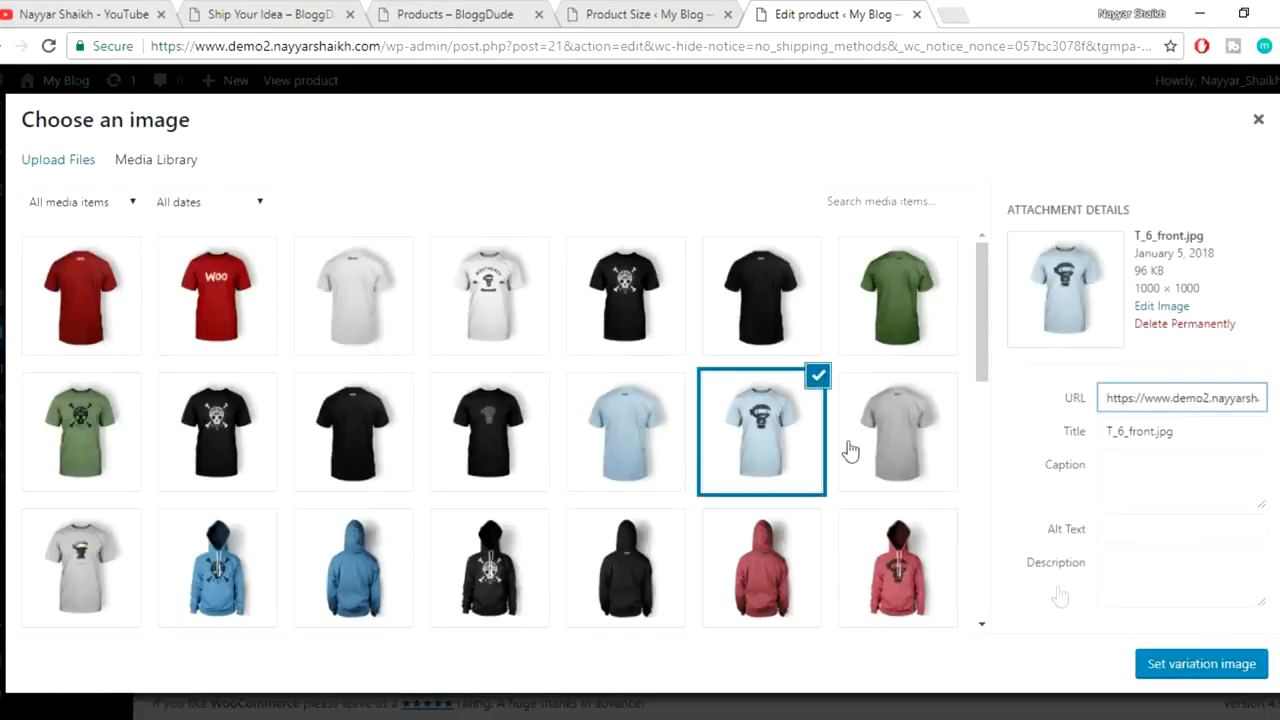
pyautogui.click(1160, 665)
pyautogui.click(410, 528)
pyautogui.write('3.')
pyautogui.press('BackSpace')
pyautogui.press('BackSpace')
pyautogui.write('20')
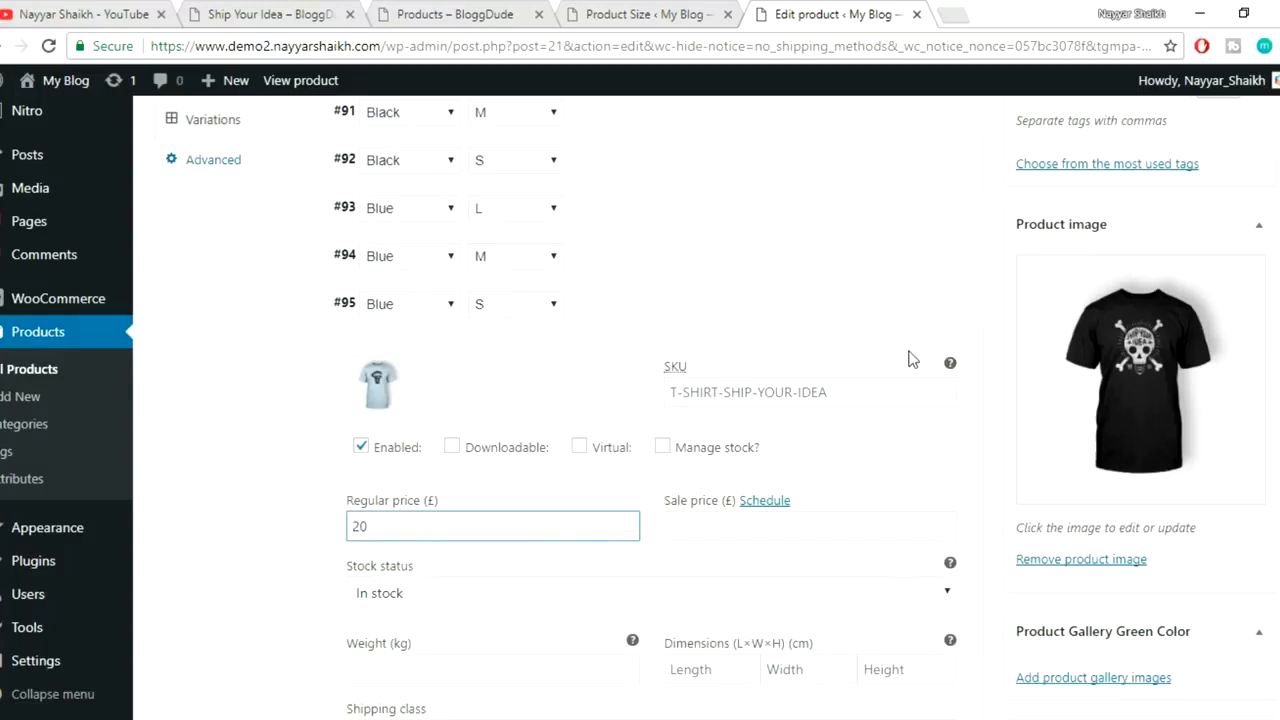
pyautogui.click(910, 322)
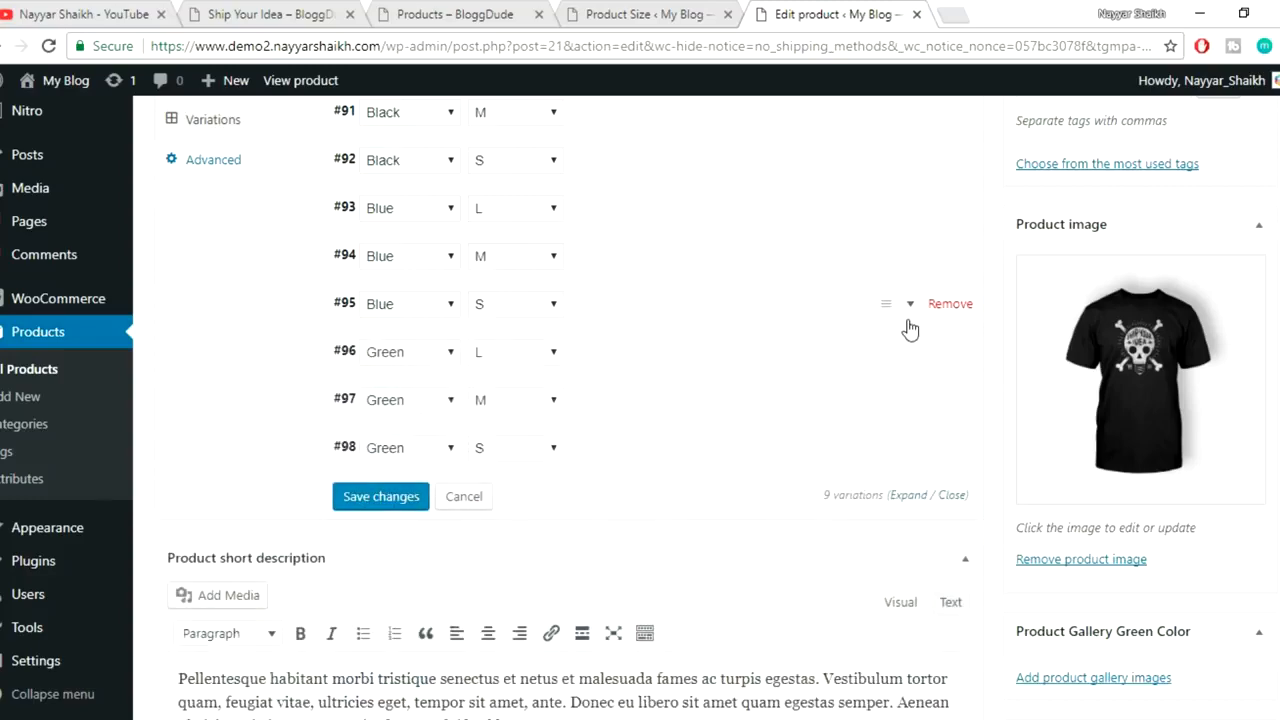
# - Assign the green T-shirt image T_3_front.jpg to the Green, L variation and set its regular price to £30
pyautogui.scroll(-3, 908, 328)
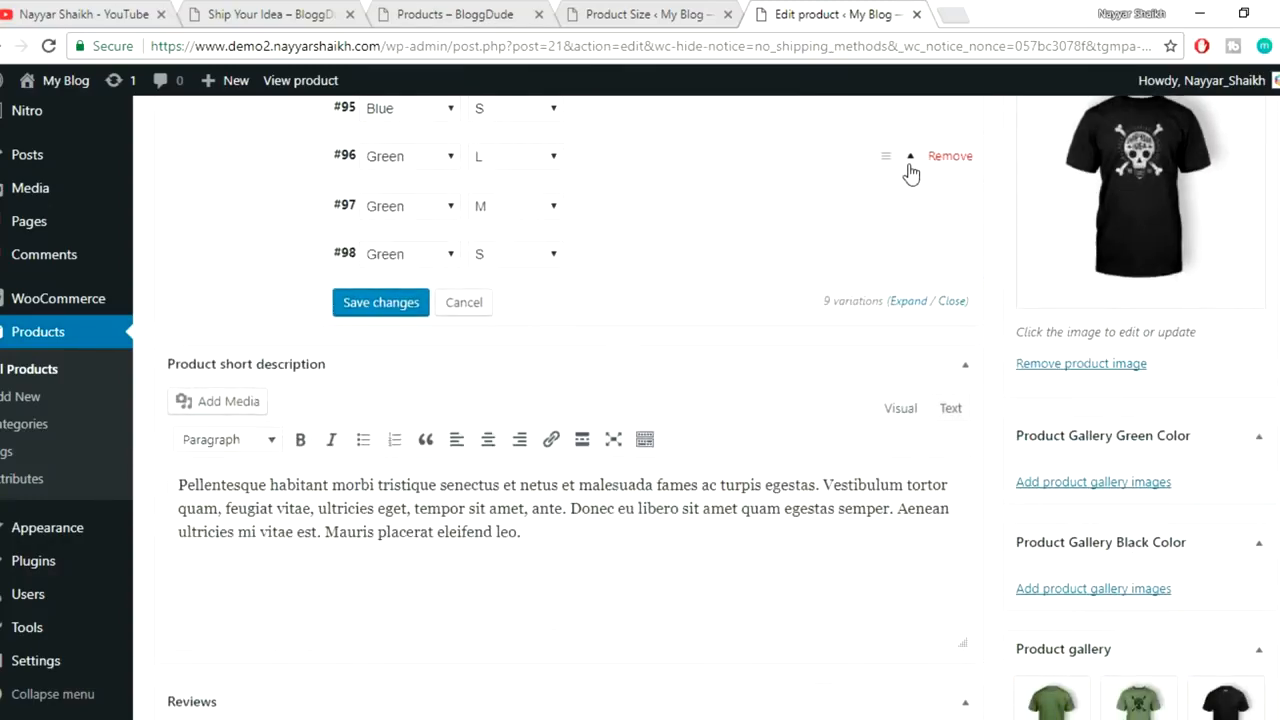
pyautogui.click(908, 171)
pyautogui.click(380, 248)
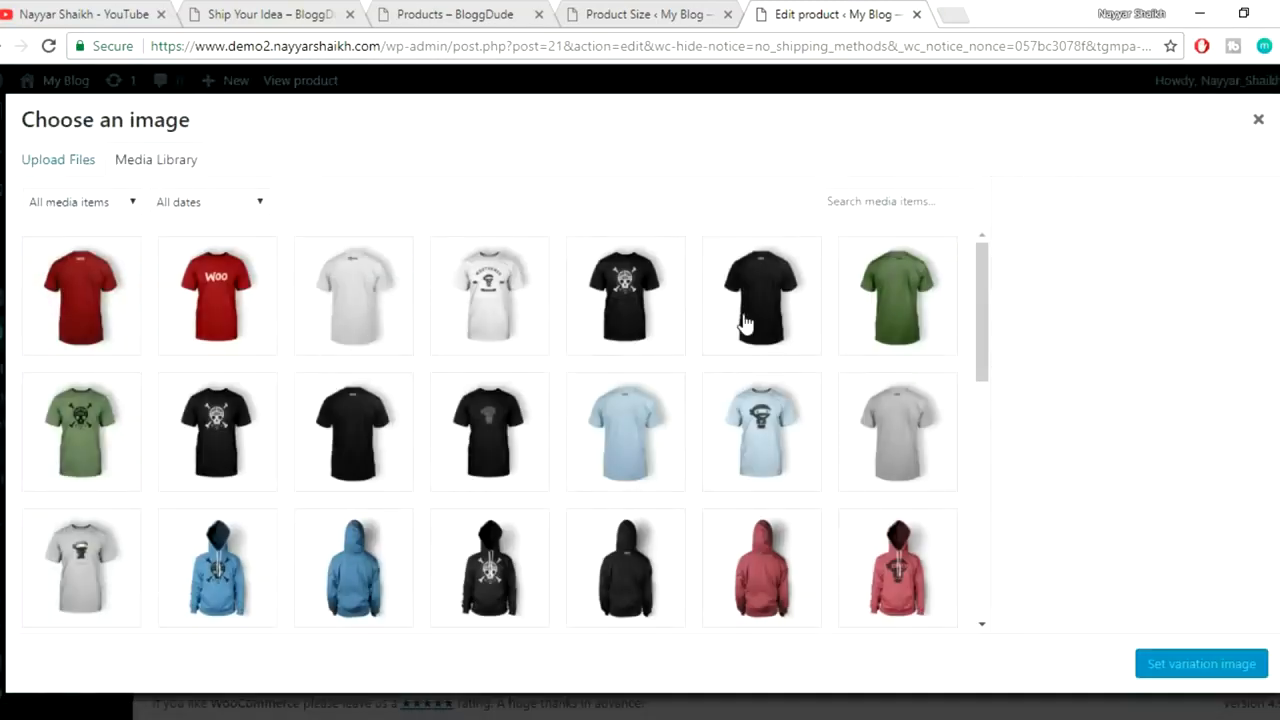
pyautogui.click(114, 414)
pyautogui.click(1160, 664)
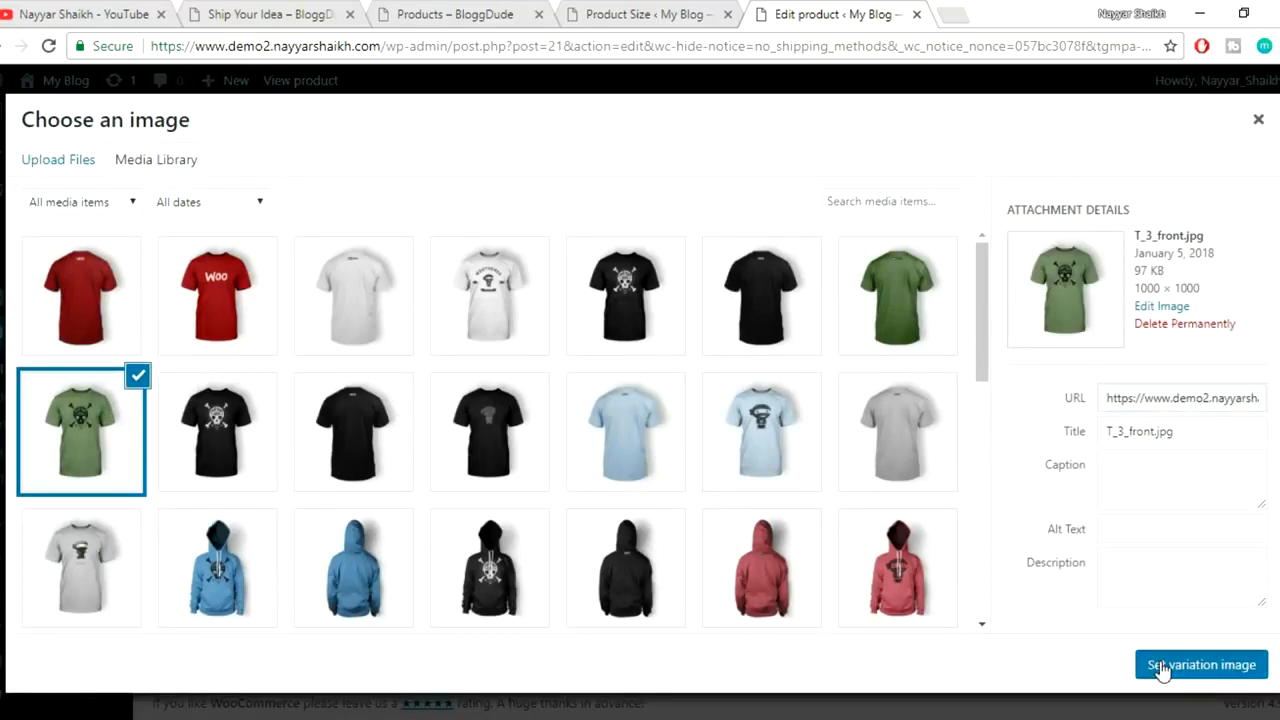
pyautogui.click(510, 372)
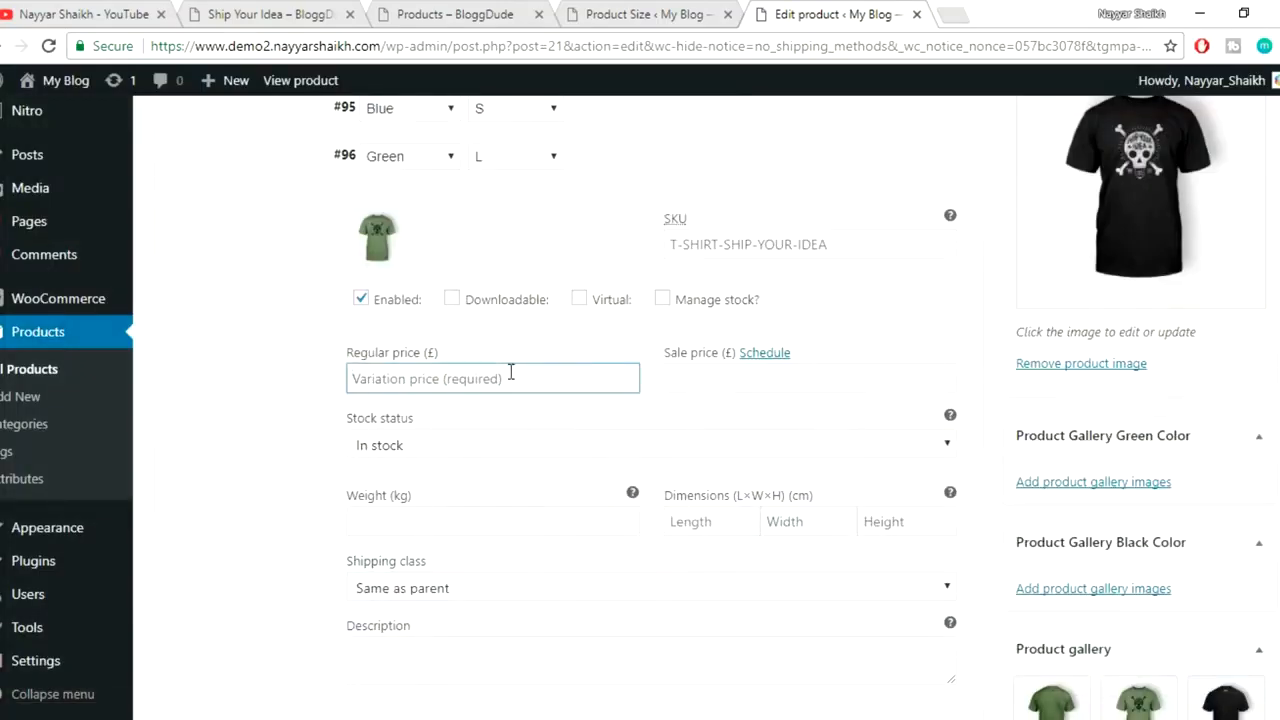
pyautogui.write('30')
pyautogui.click(912, 158)
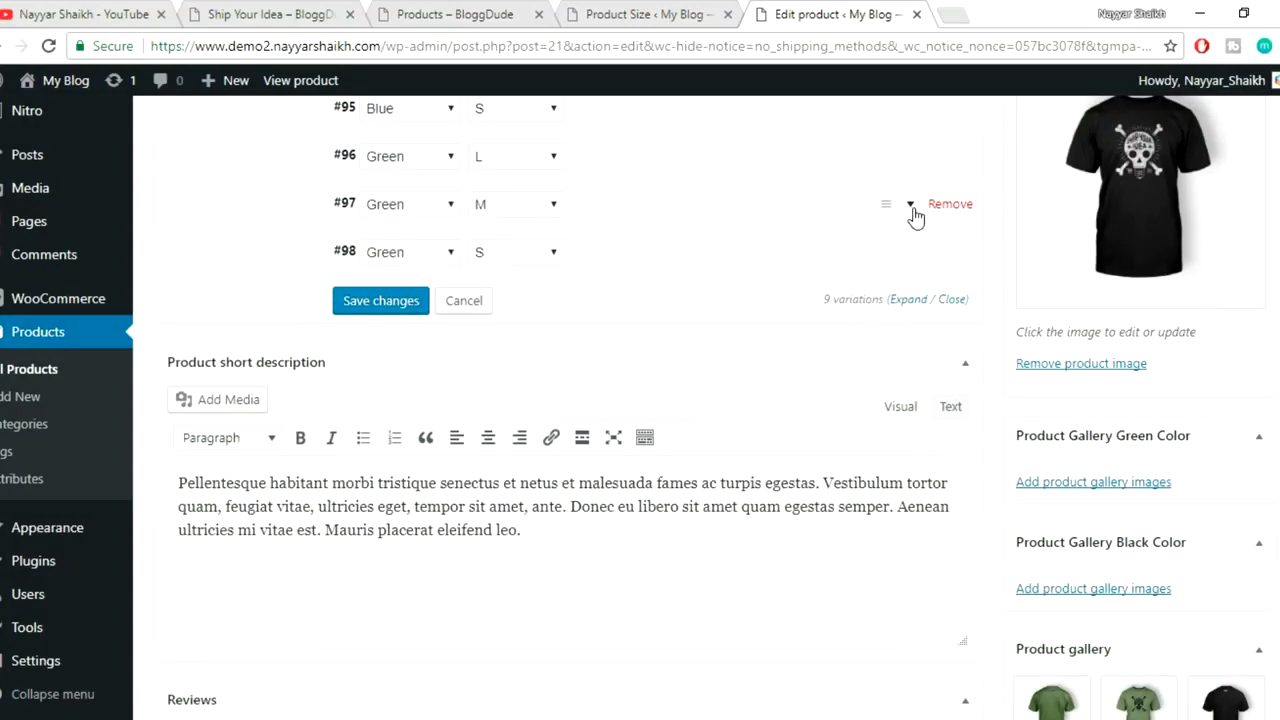
# - Assign the image T_3_front.jpg to the Green, M variation and set its regular price to £25
pyautogui.click(913, 210)
pyautogui.click(398, 286)
pyautogui.click(66, 460)
pyautogui.click(1178, 668)
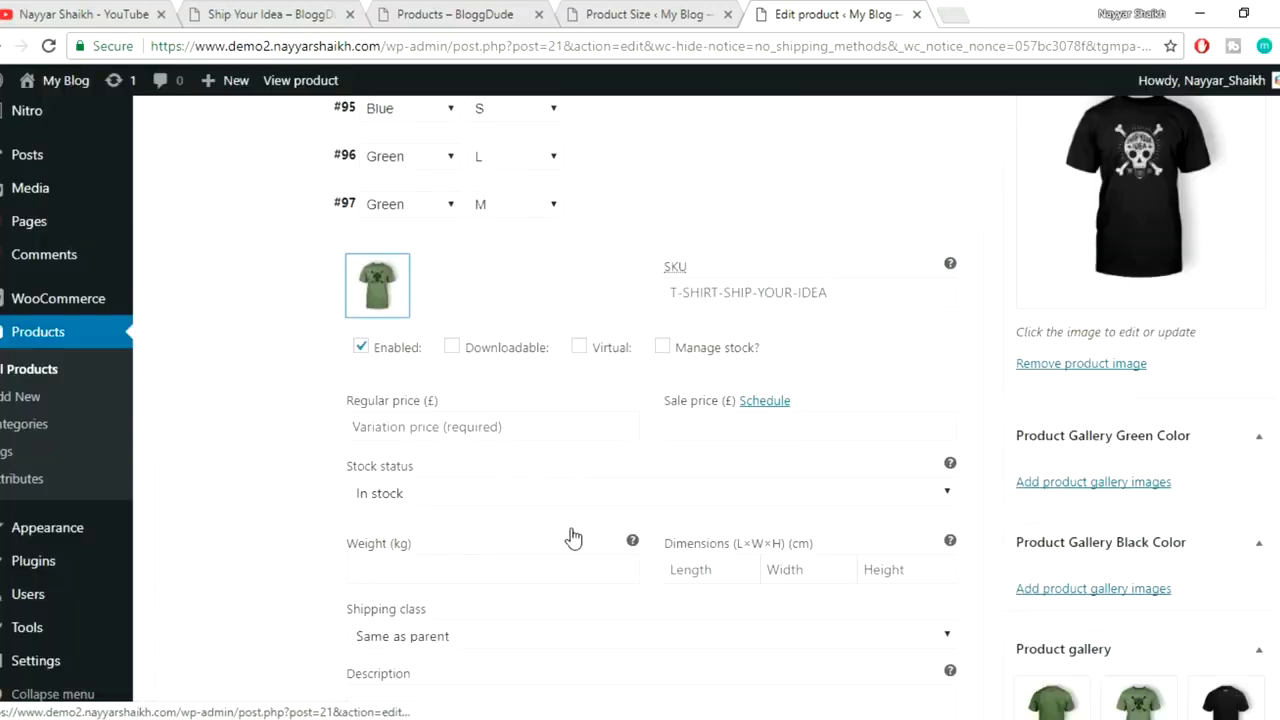
pyautogui.click(475, 424)
pyautogui.write('25')
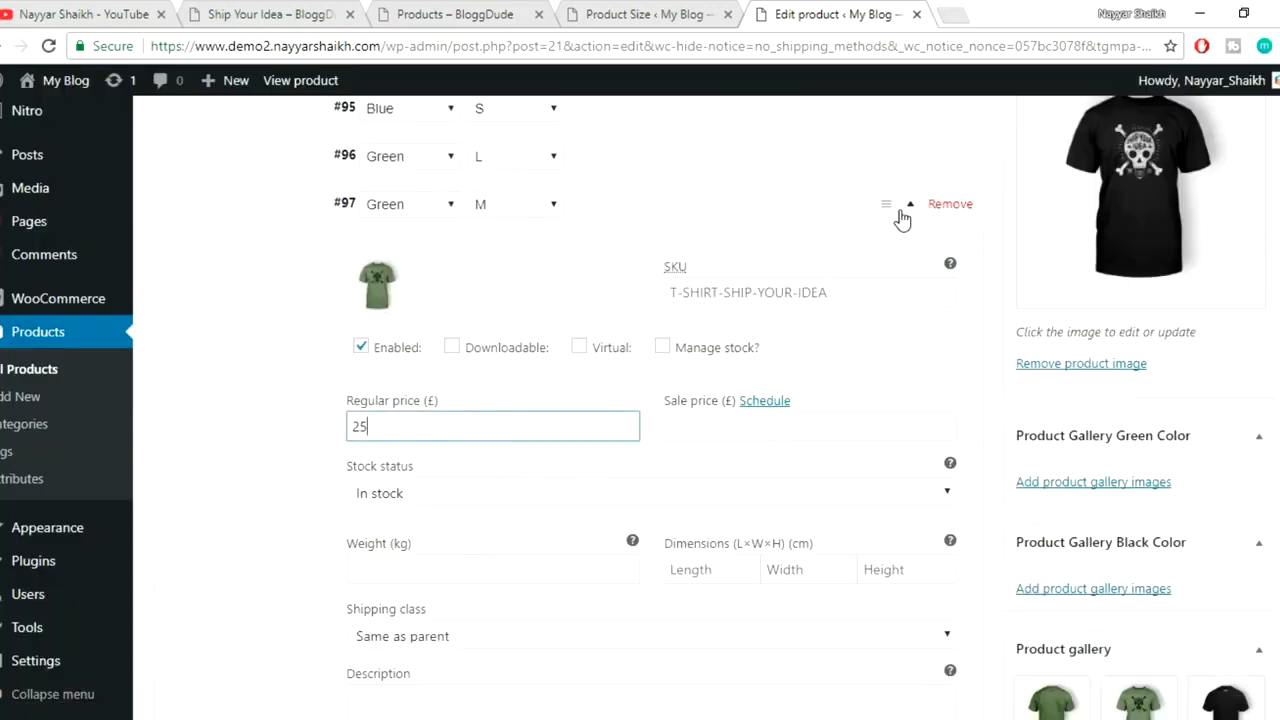
pyautogui.click(909, 209)
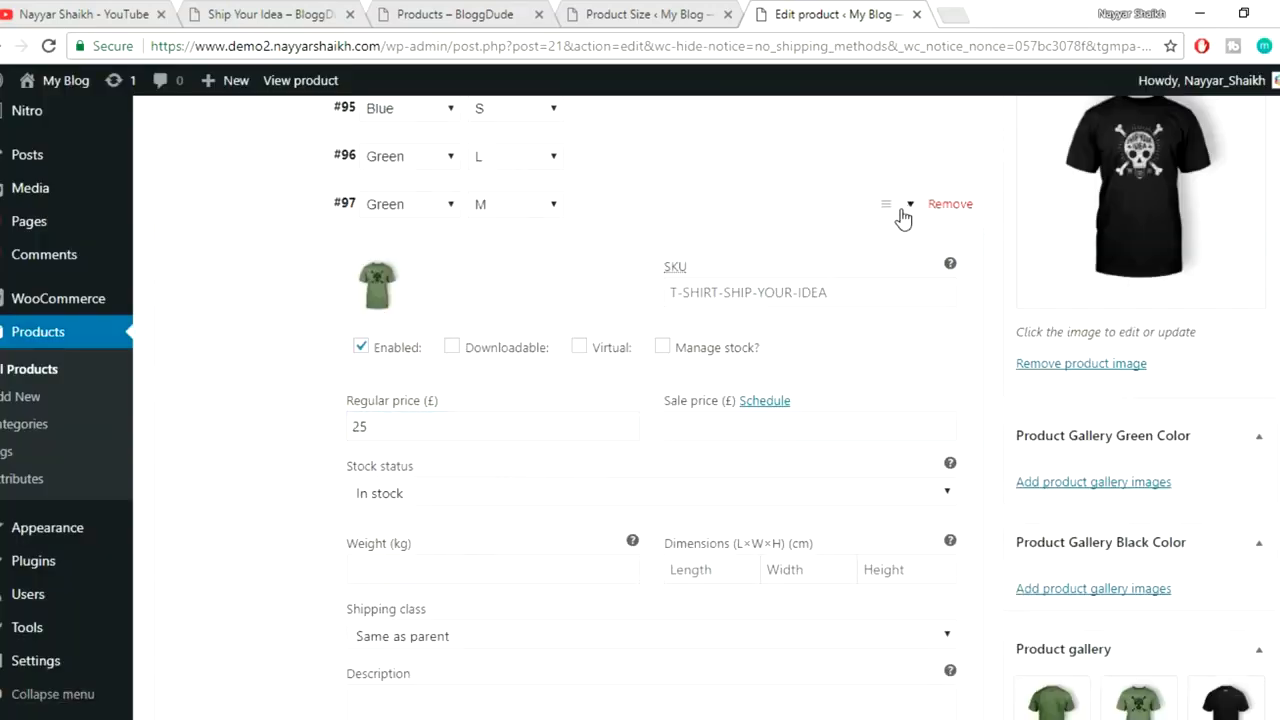
# - Assign the image T_3_front.jpg to the Green, S variation and set its regular price to £20
pyautogui.click(909, 254)
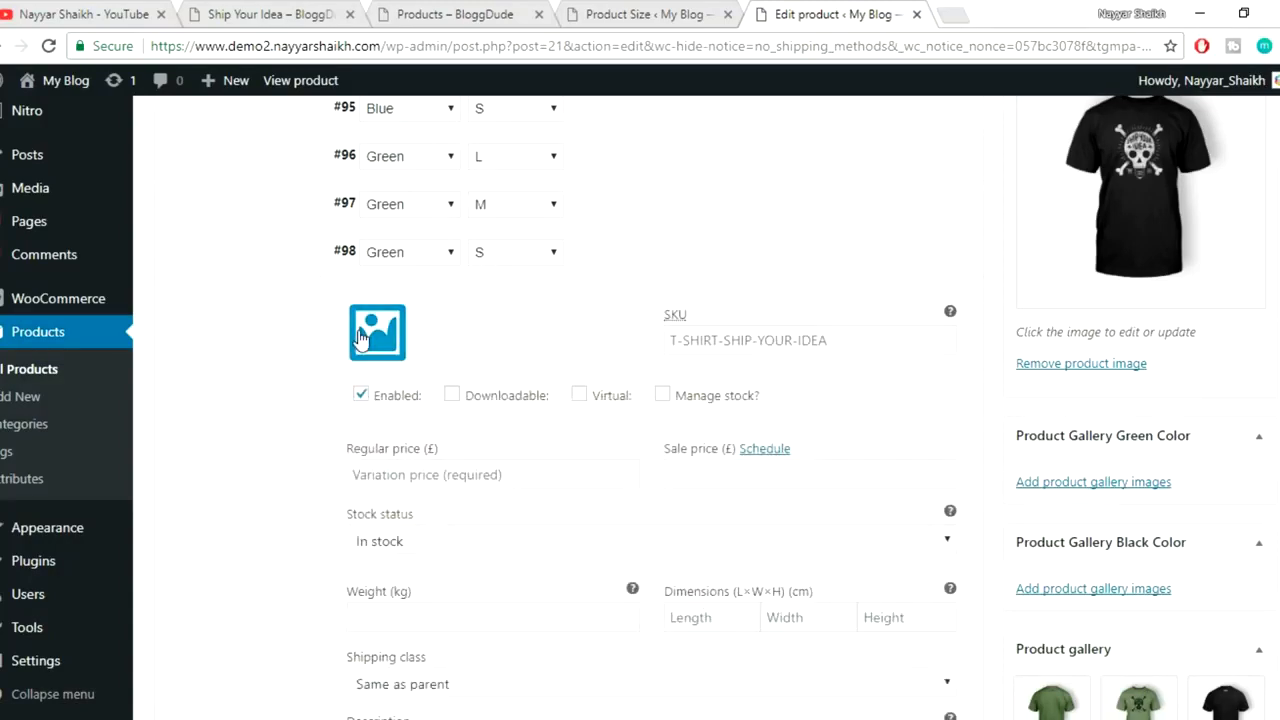
pyautogui.click(378, 330)
pyautogui.click(129, 423)
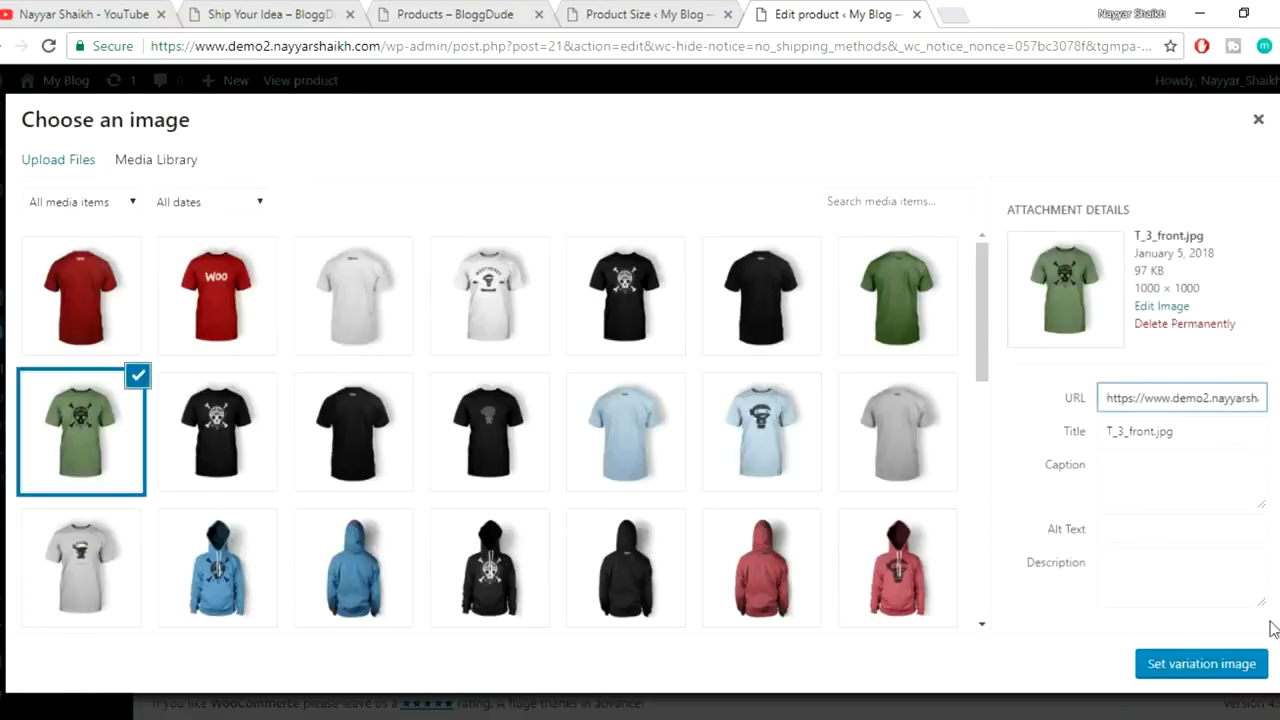
pyautogui.click(1217, 664)
pyautogui.click(408, 470)
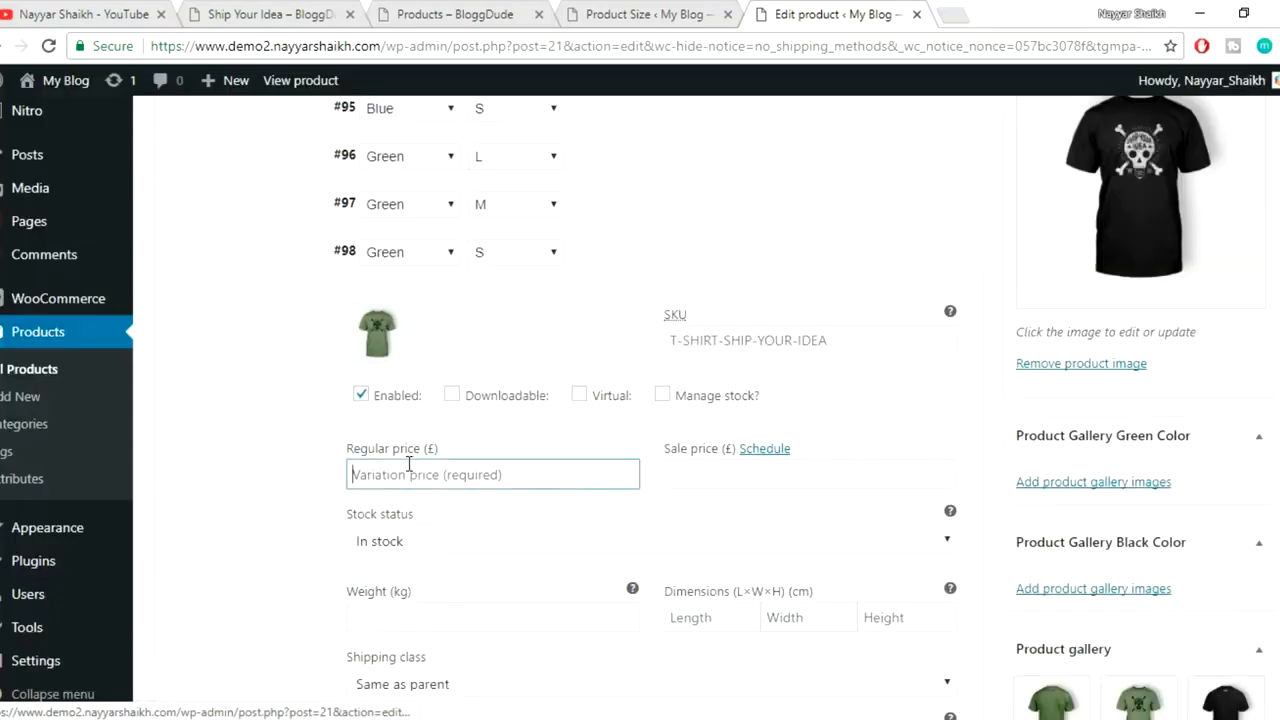
pyautogui.write('20')
pyautogui.click(910, 255)
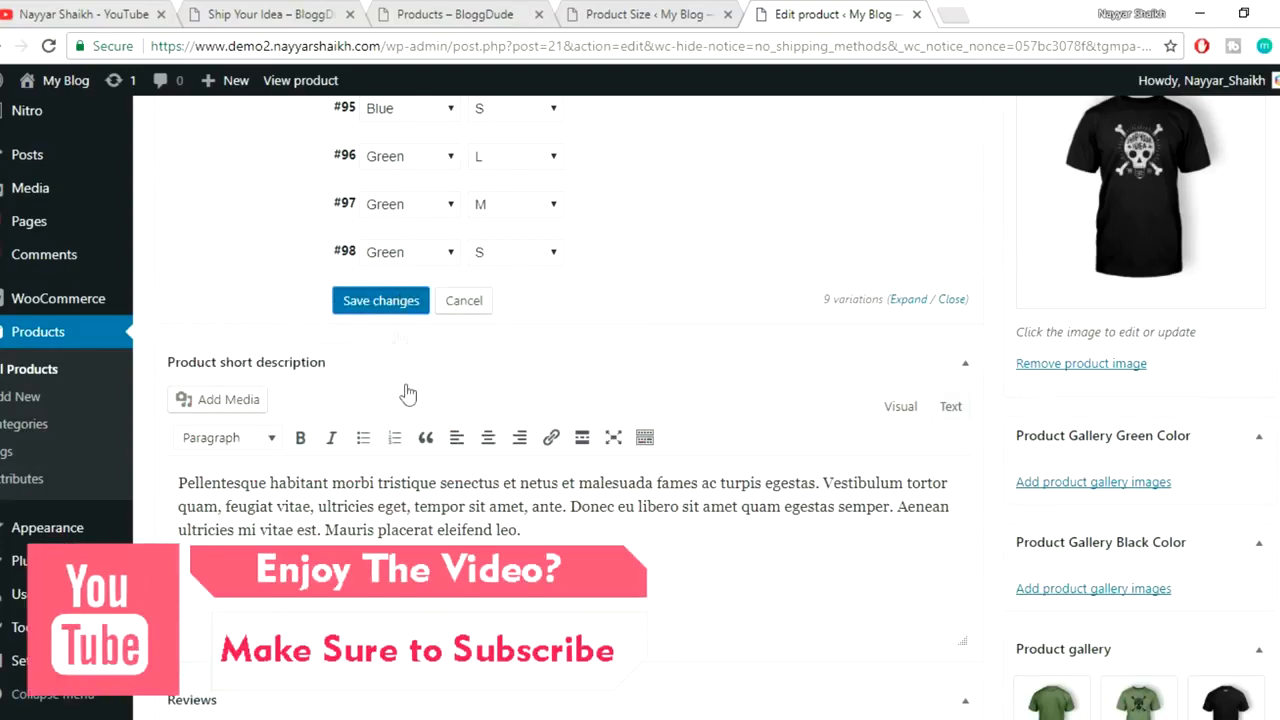
# - Save the Ship Your Idea product with its variation changes and open its store page
pyautogui.scroll(1, 598, 339)
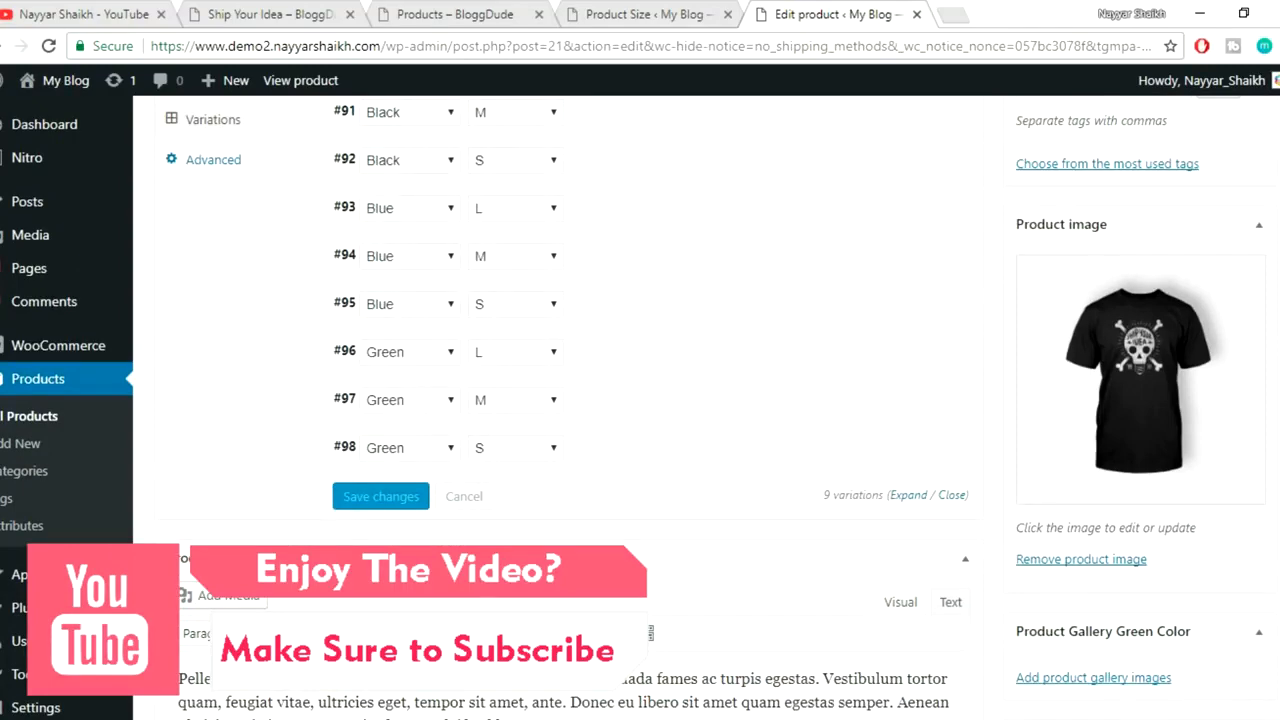
pyautogui.scroll(8, 1100, 380)
pyautogui.click(1250, 341)
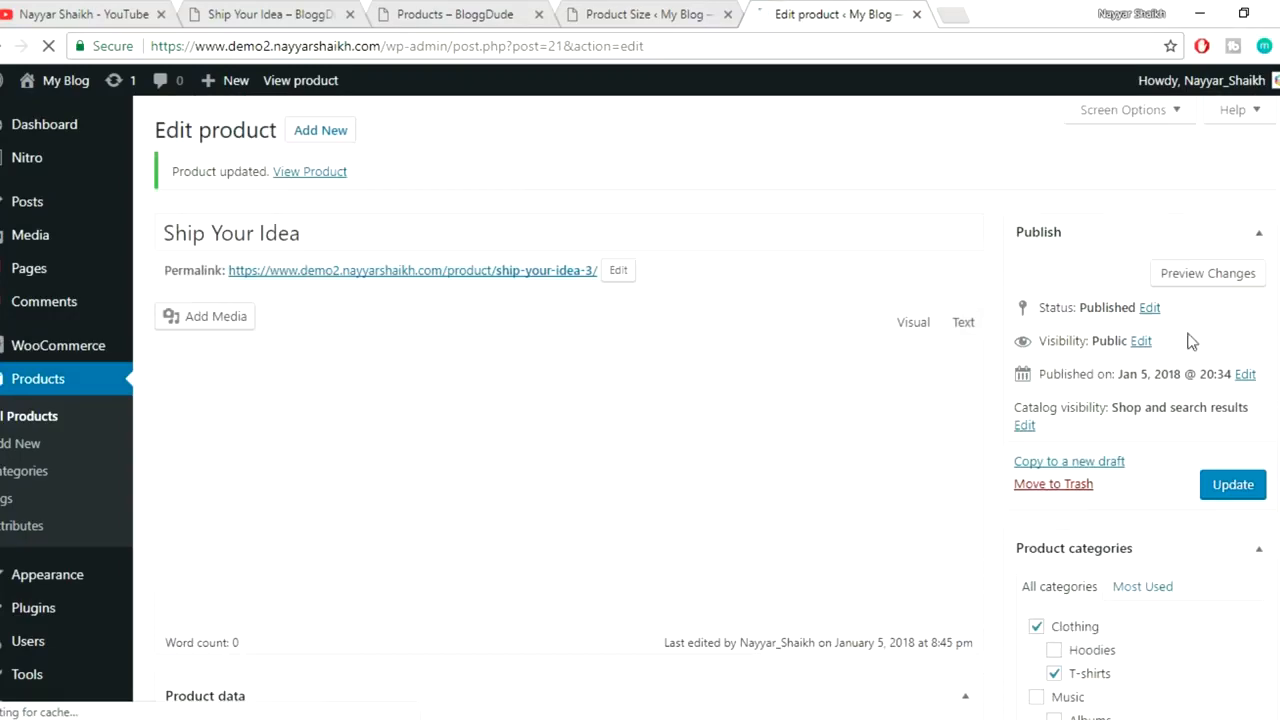
pyautogui.click(331, 176)
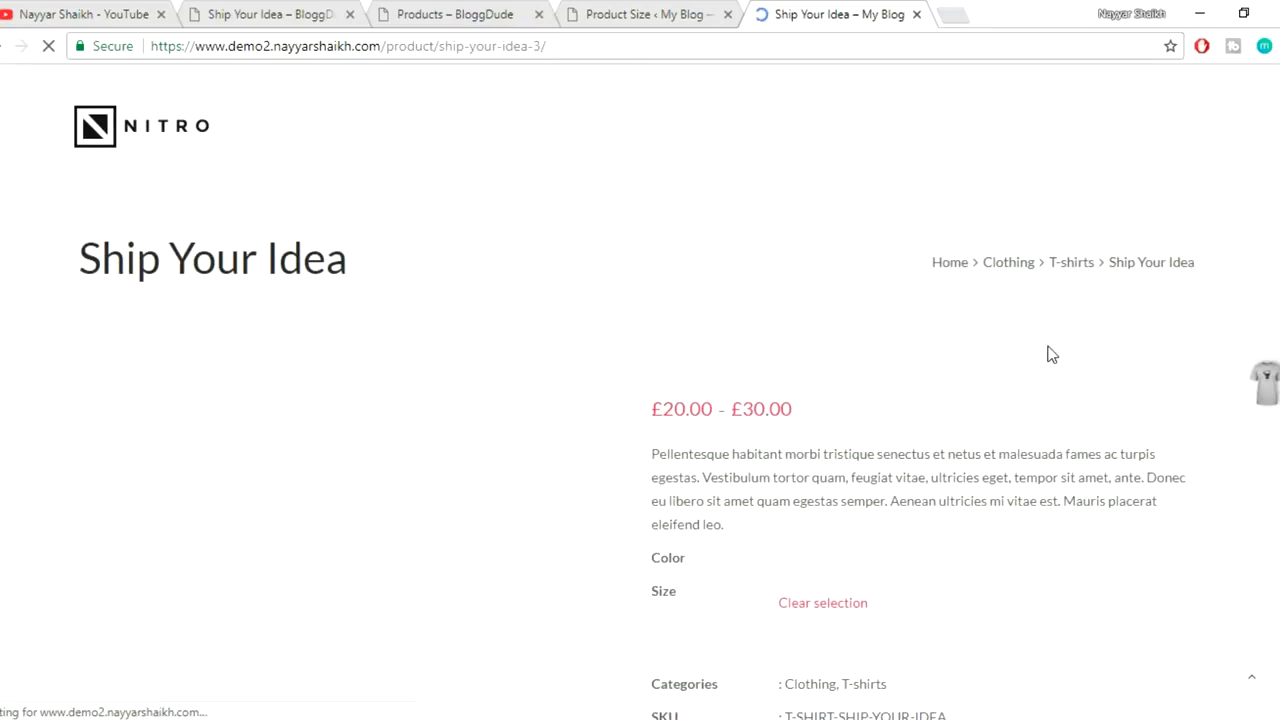
# - Check the prices of the black T-shirt in sizes L and M on the product page
pyautogui.scroll(-2, 1051, 354)
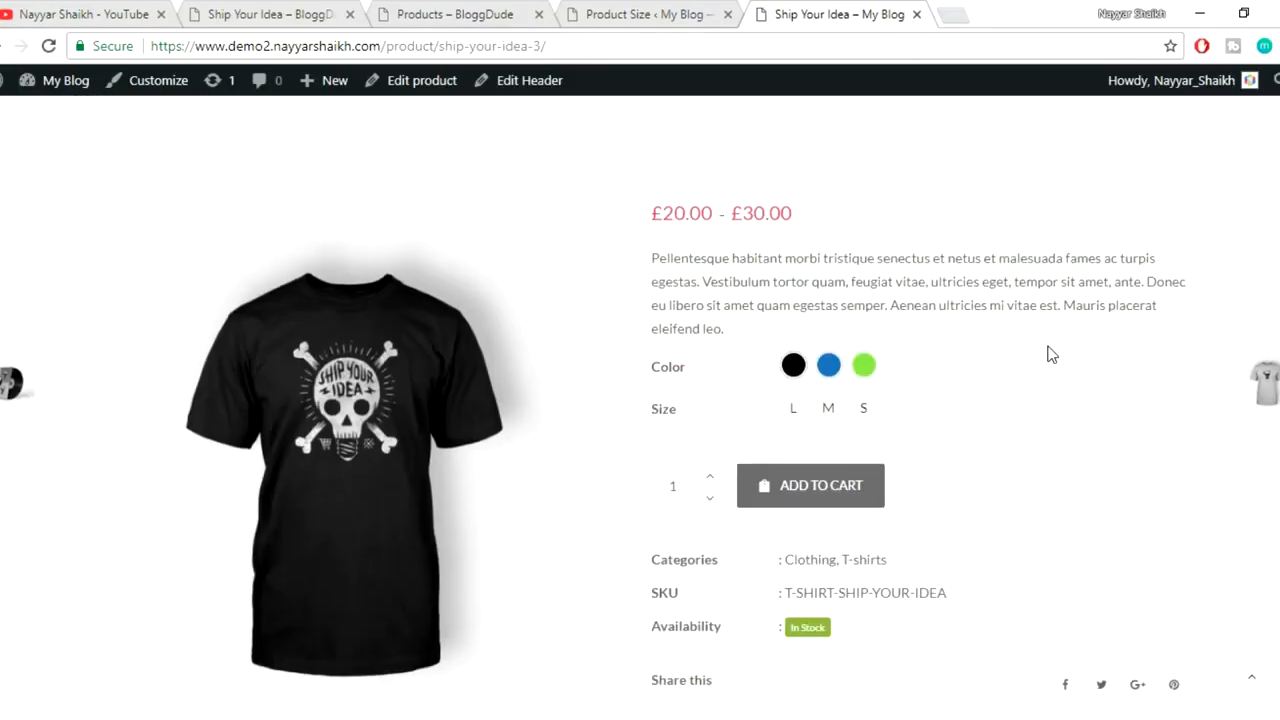
pyautogui.scroll(-1, 1051, 354)
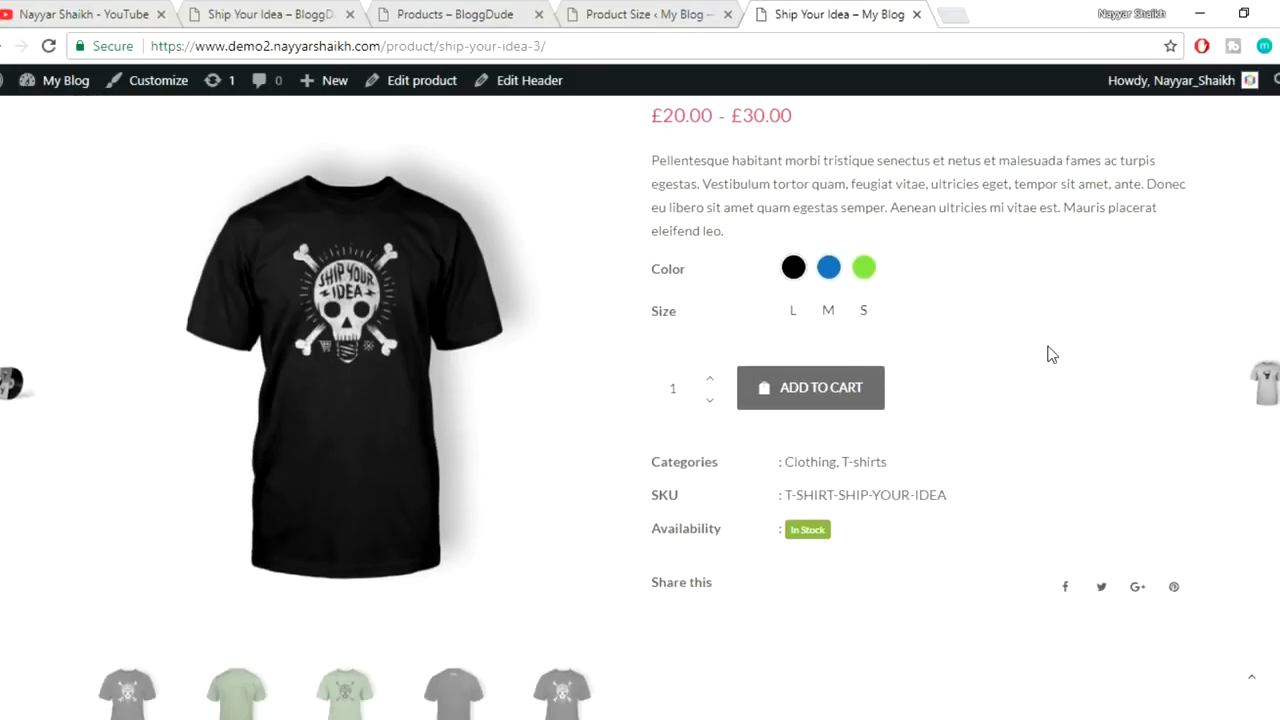
pyautogui.click(792, 267)
pyautogui.click(806, 316)
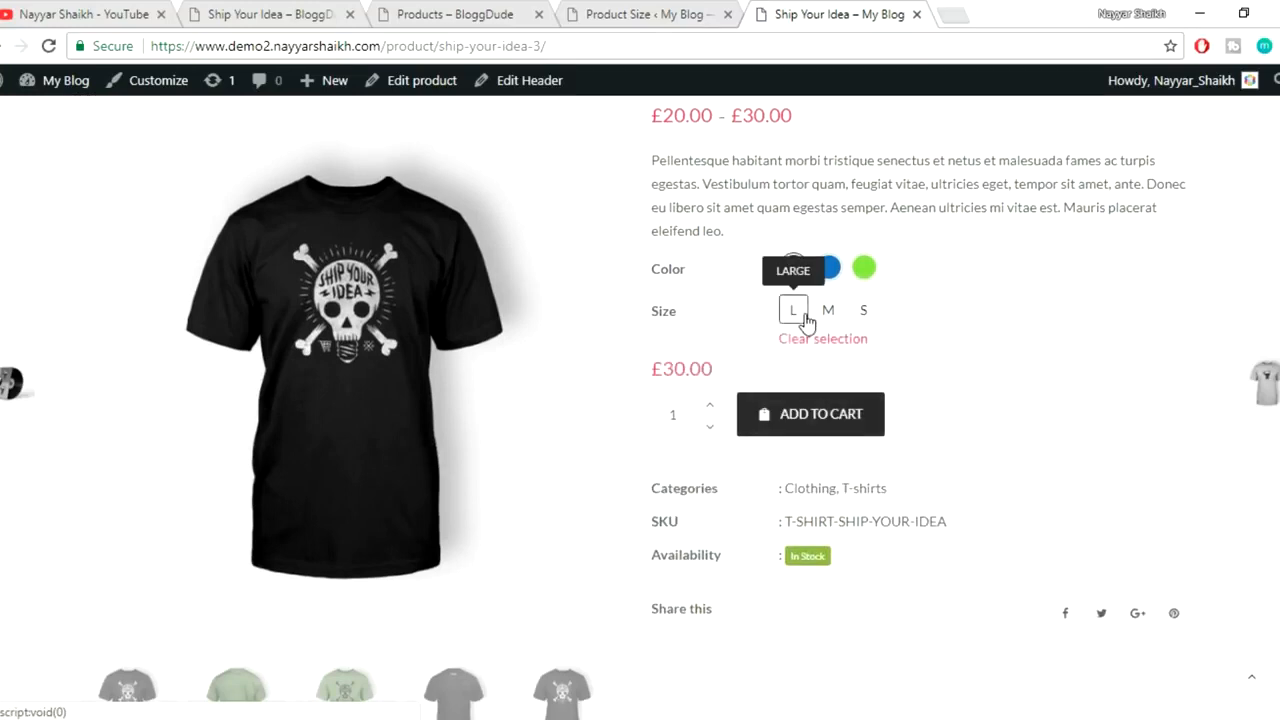
pyautogui.tripleClick(700, 368)
pyautogui.click(769, 366)
pyautogui.click(825, 311)
pyautogui.tripleClick(648, 370)
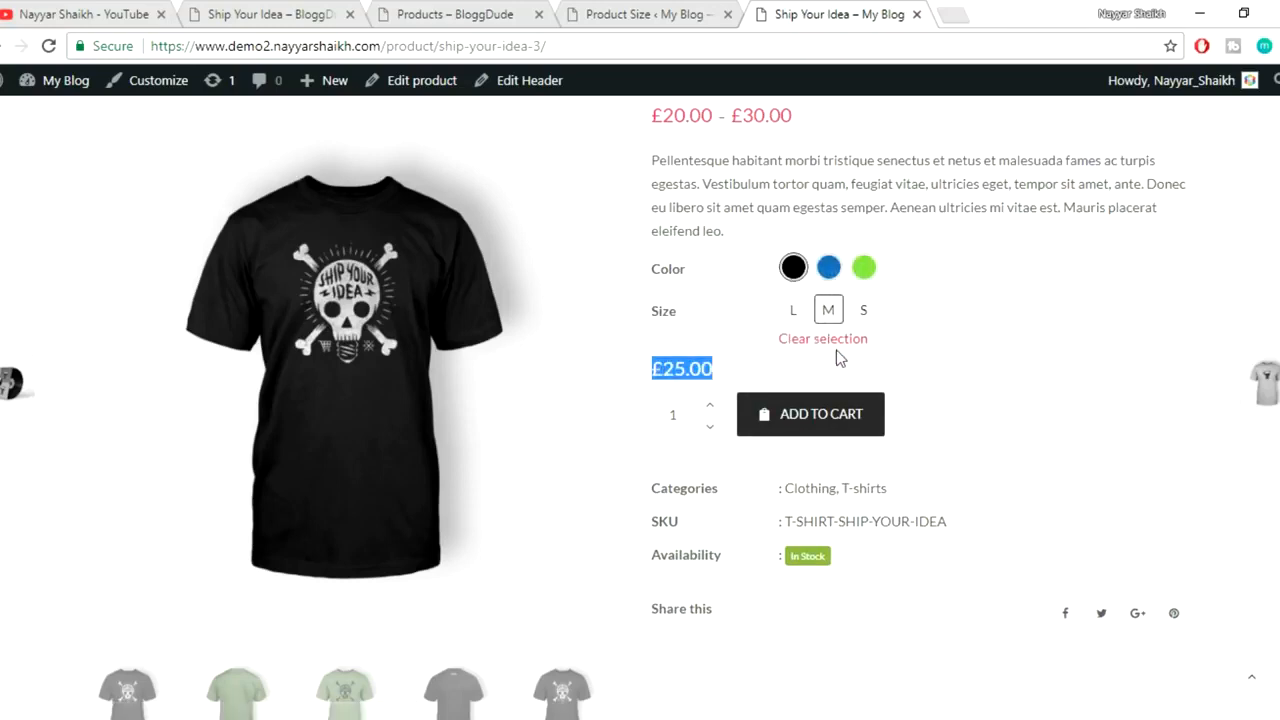
# - Check the price of the blue T-shirt in size M on the product page
pyautogui.click(828, 267)
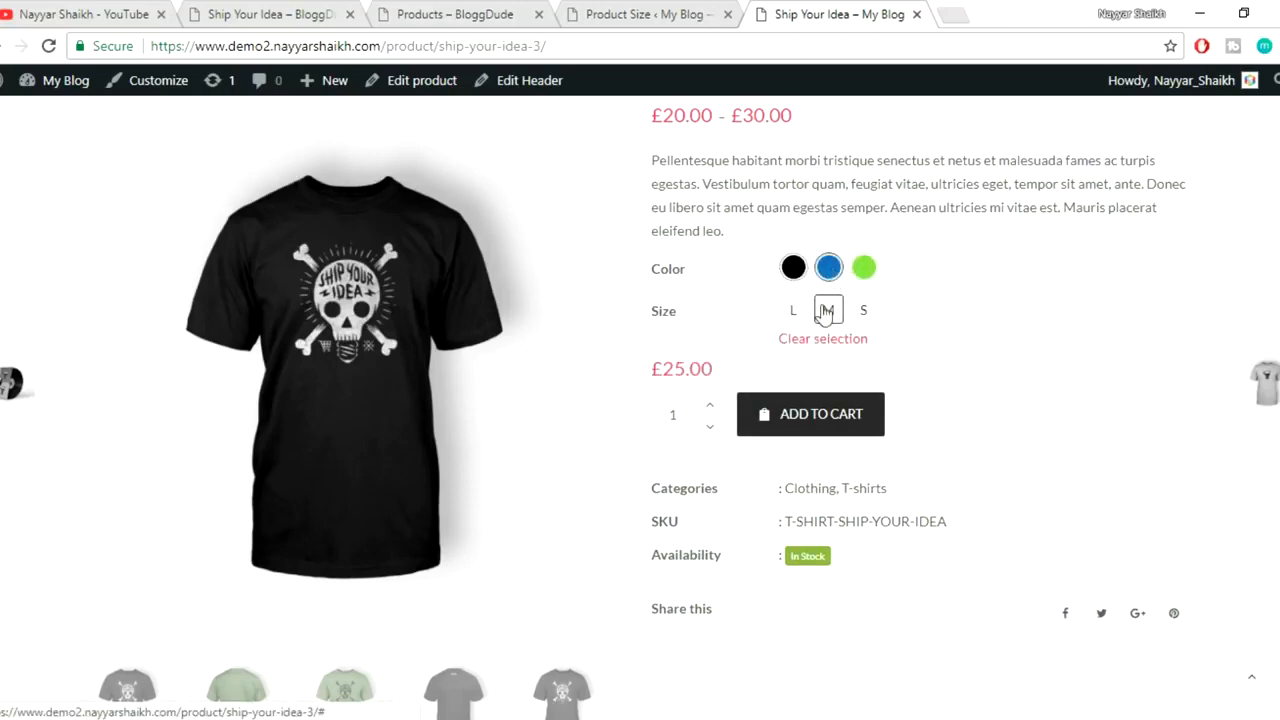
pyautogui.doubleClick(660, 368)
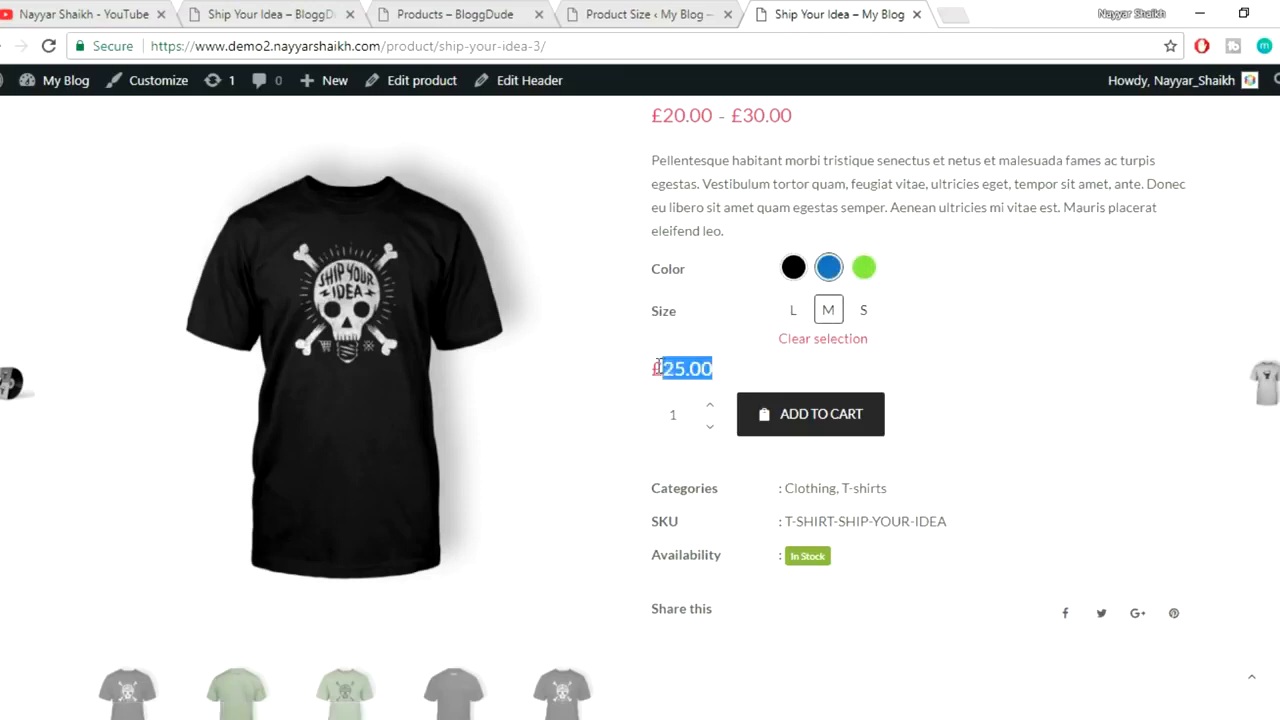
pyautogui.click(760, 371)
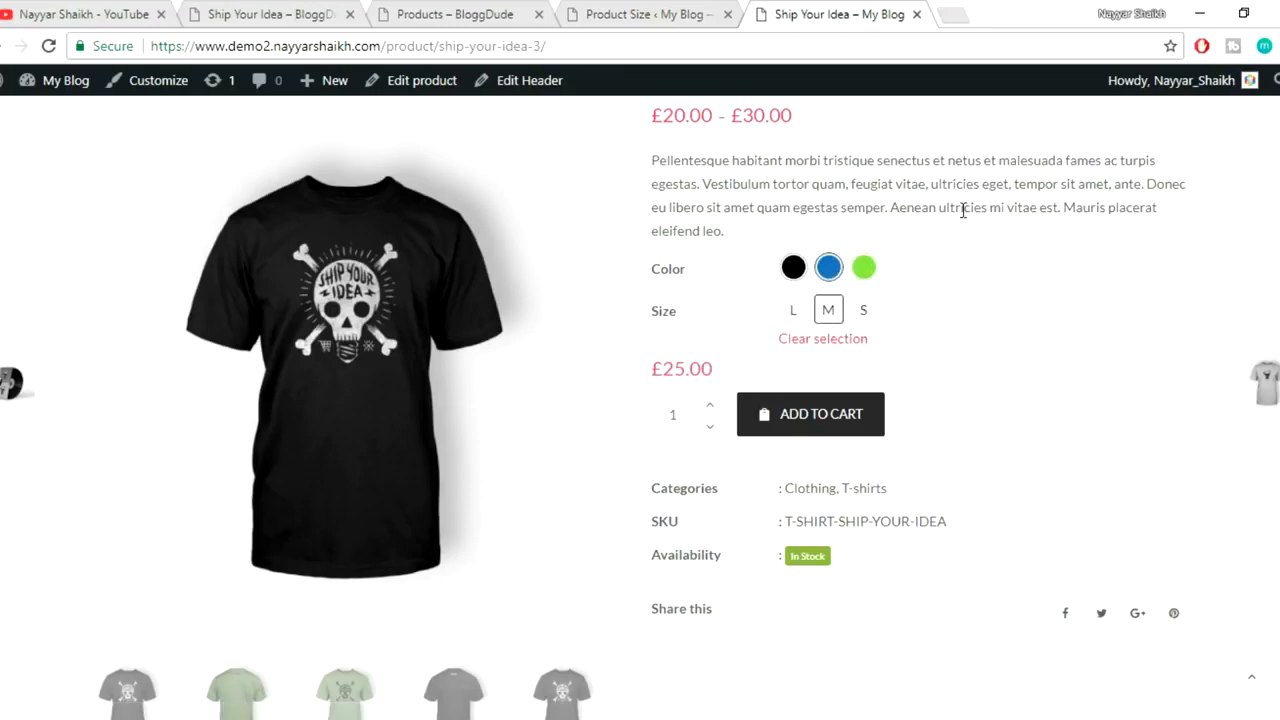
# - Examine the price, color and size filters on the BloggDude reference shop page
pyautogui.click(460, 12)
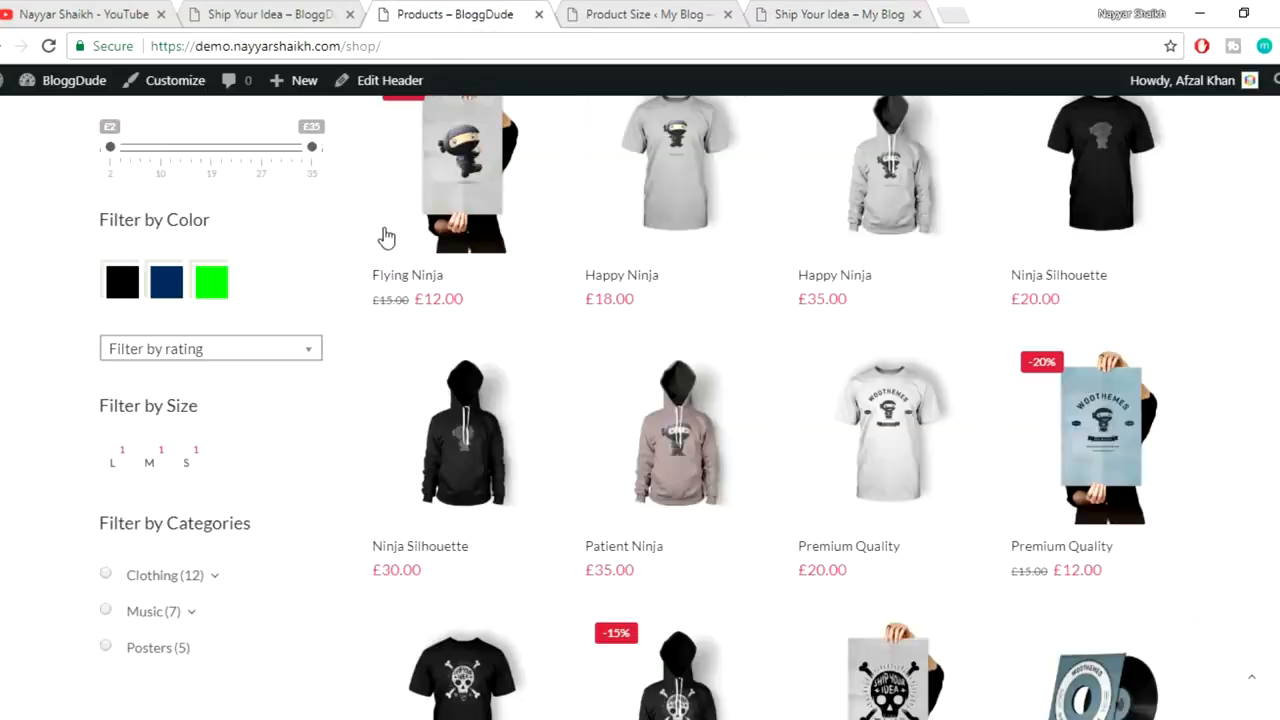
pyautogui.scroll(1, 318, 425)
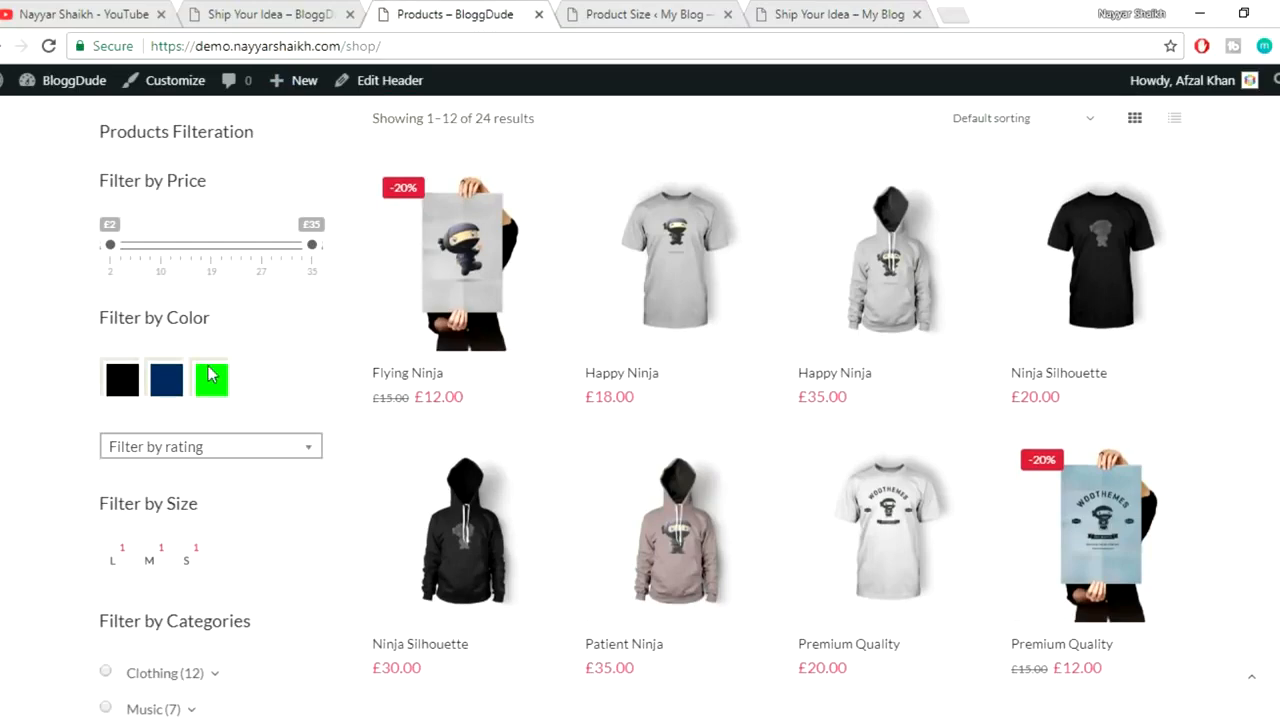
pyautogui.click(650, 16)
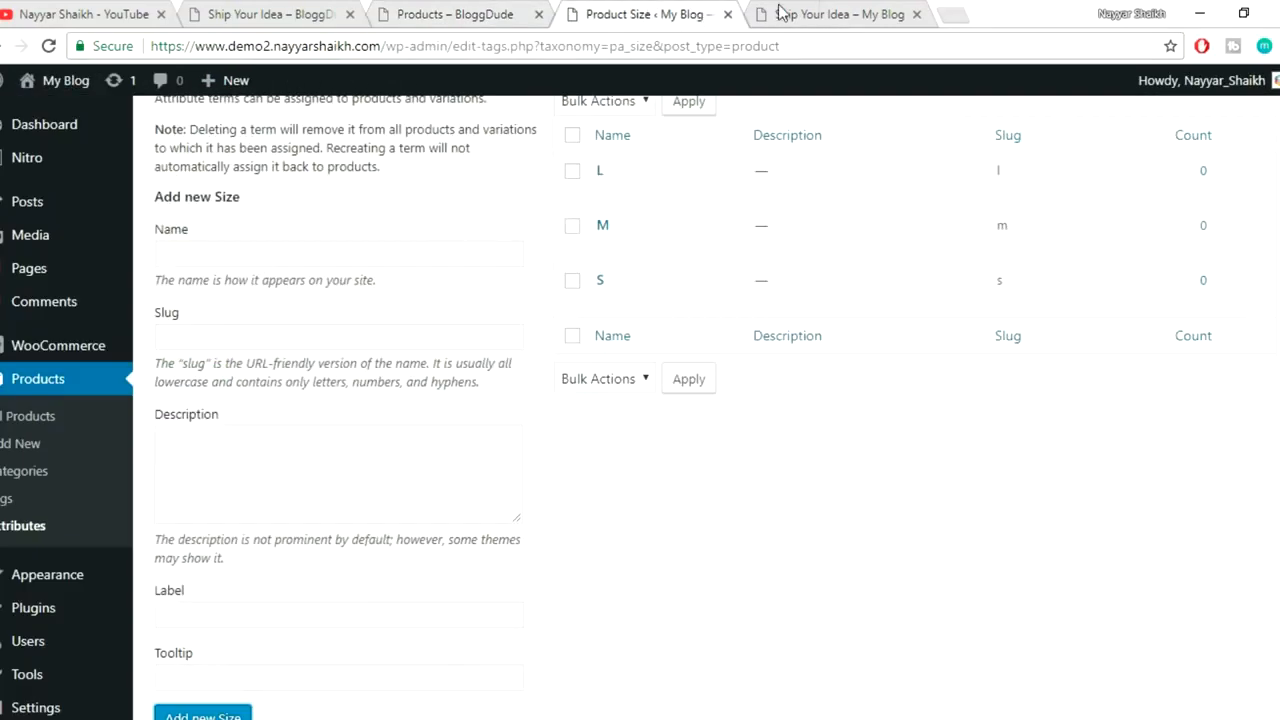
# - Go from the Ship Your Idea product page to the same site's /shop page and look through its product listing
pyautogui.click(820, 12)
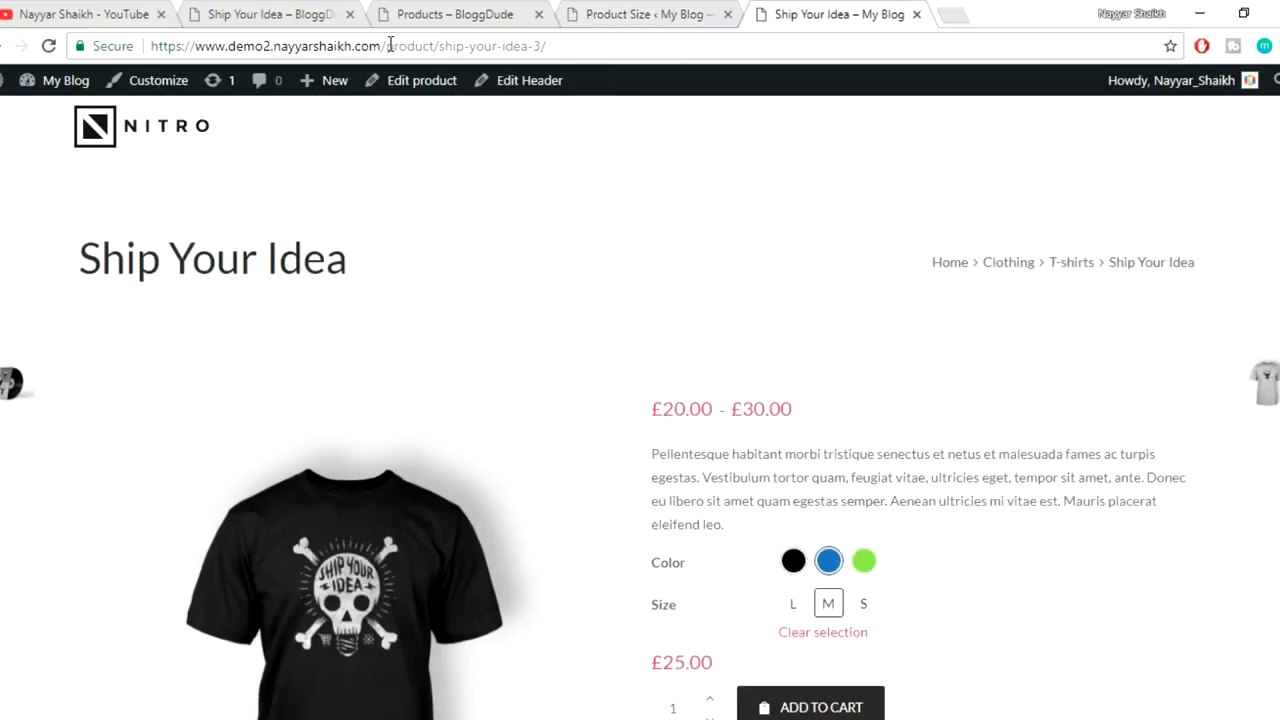
pyautogui.moveTo(388, 46); pyautogui.dragTo(728, 28)
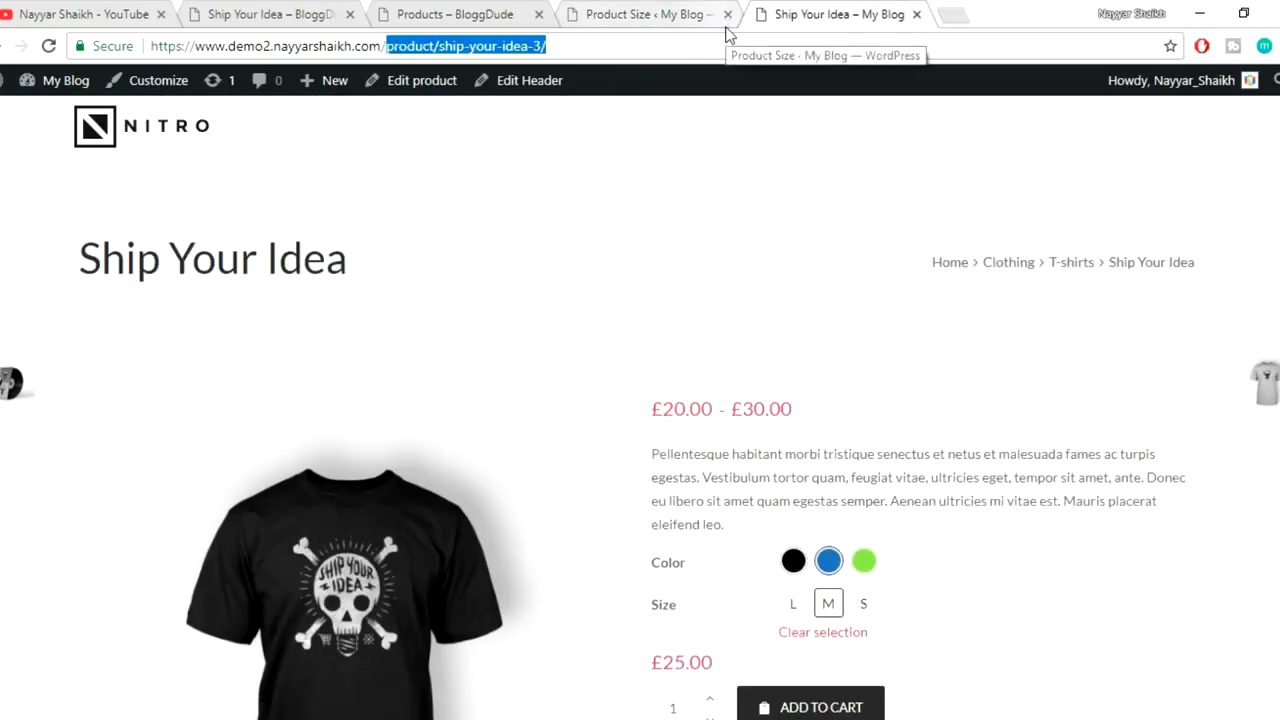
pyautogui.write('sh')
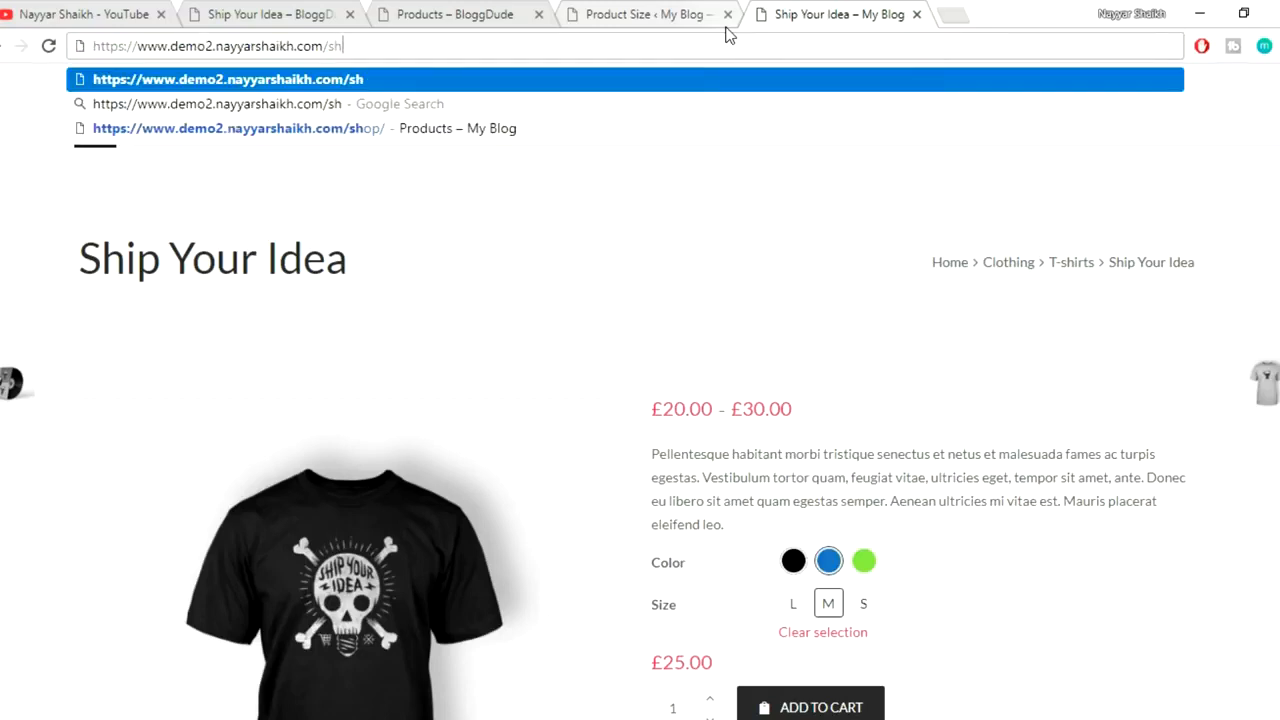
pyautogui.write('op')
pyautogui.press('Return')
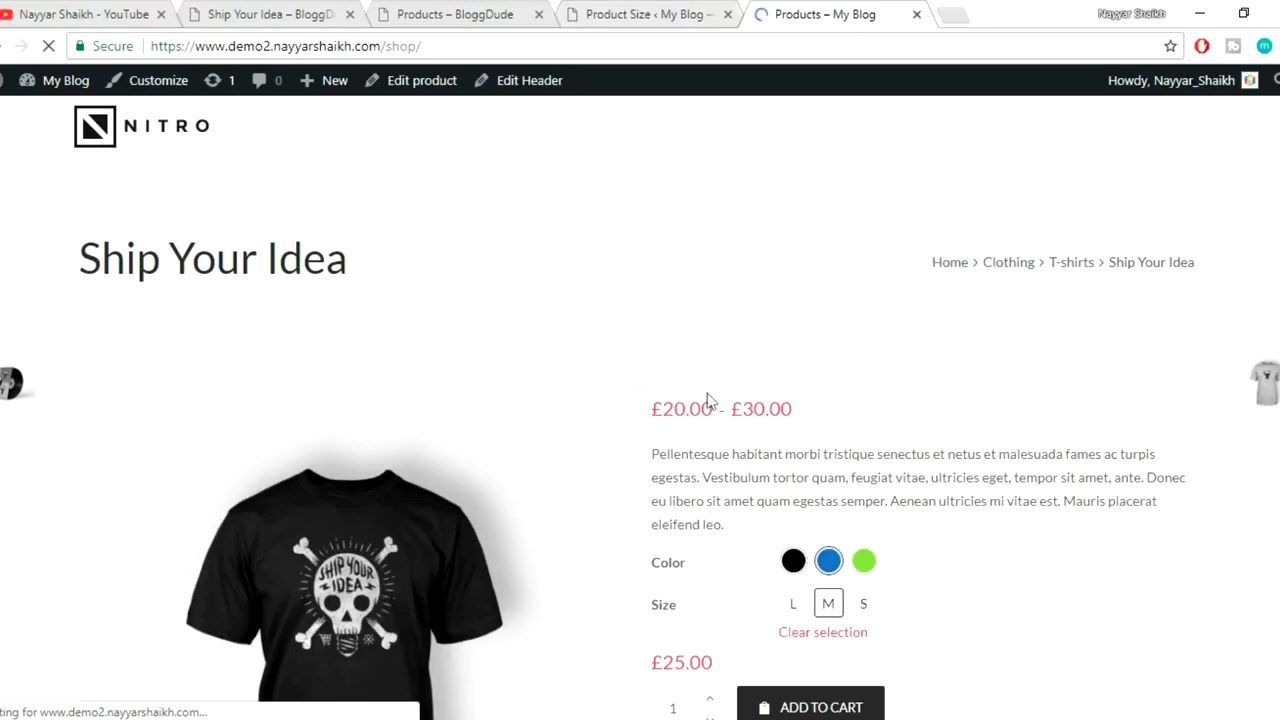
pyautogui.scroll(-2, 680, 408)
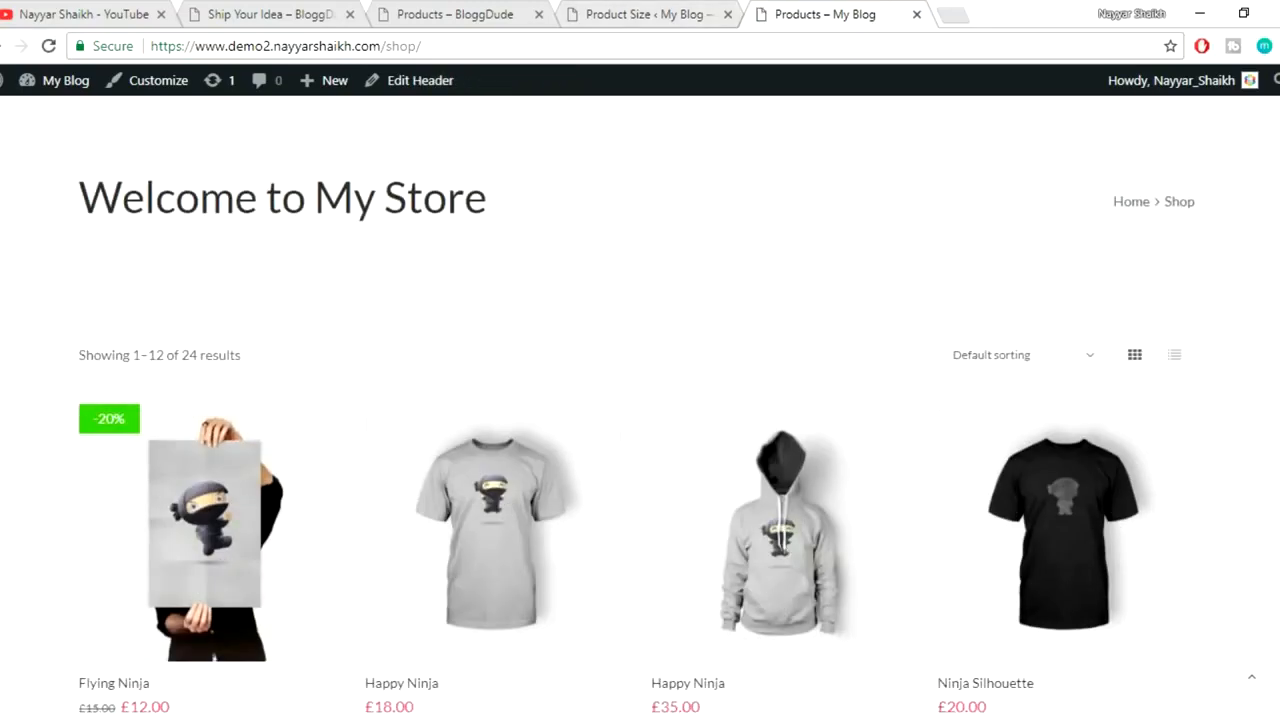
pyautogui.scroll(-8, 640, 408)
pyautogui.scroll(7, 640, 408)
pyautogui.scroll(3, 640, 408)
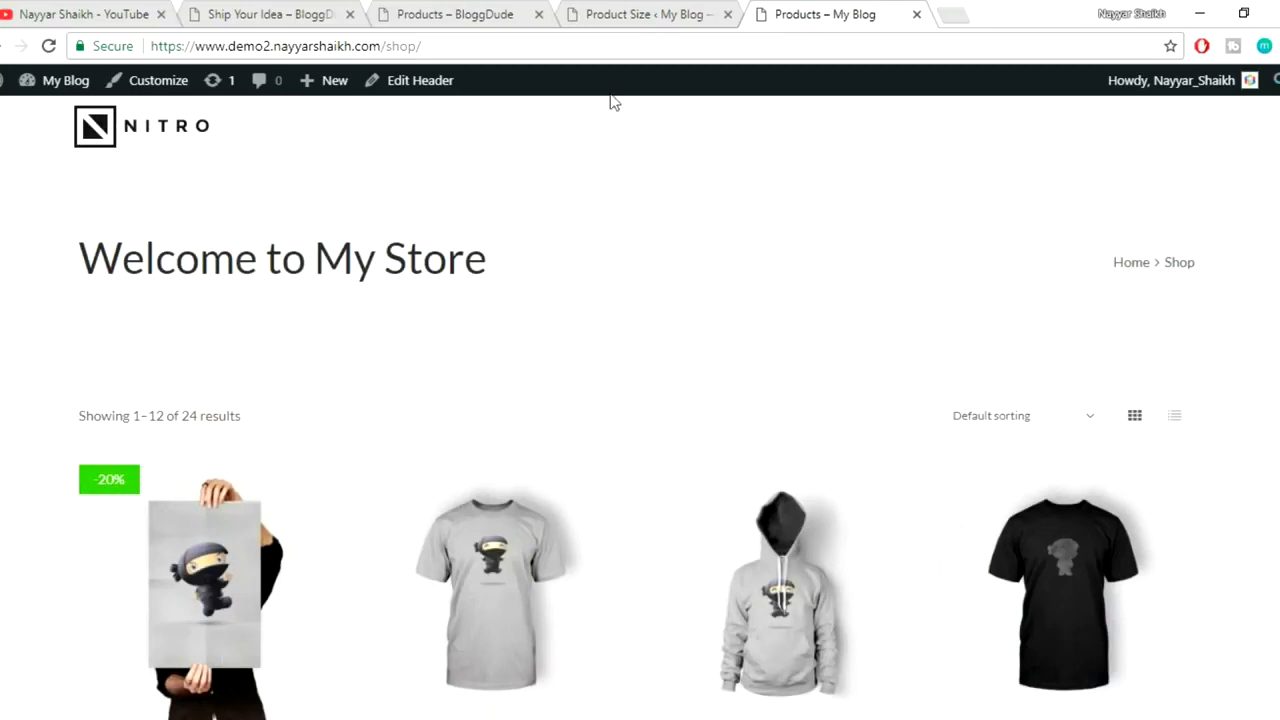
# - Open the Product Category settings of WooCommerce in the theme customizer for the shop page
pyautogui.click(128, 93)
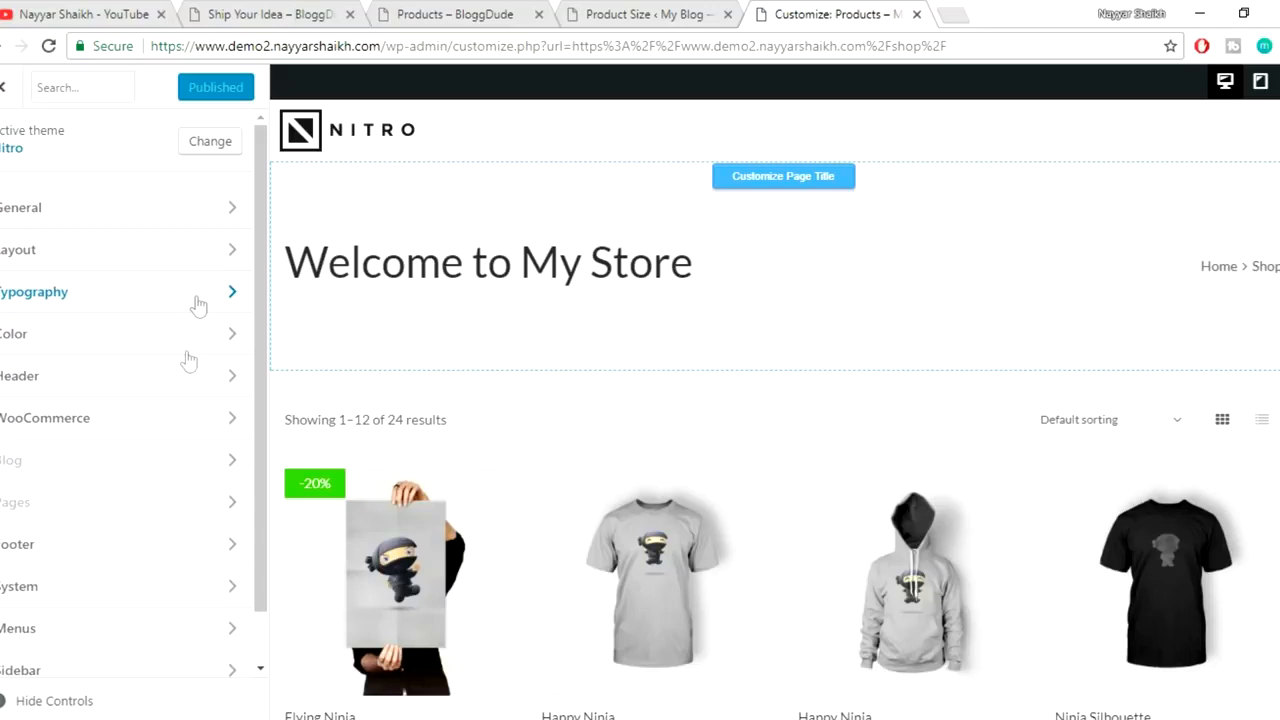
pyautogui.click(136, 434)
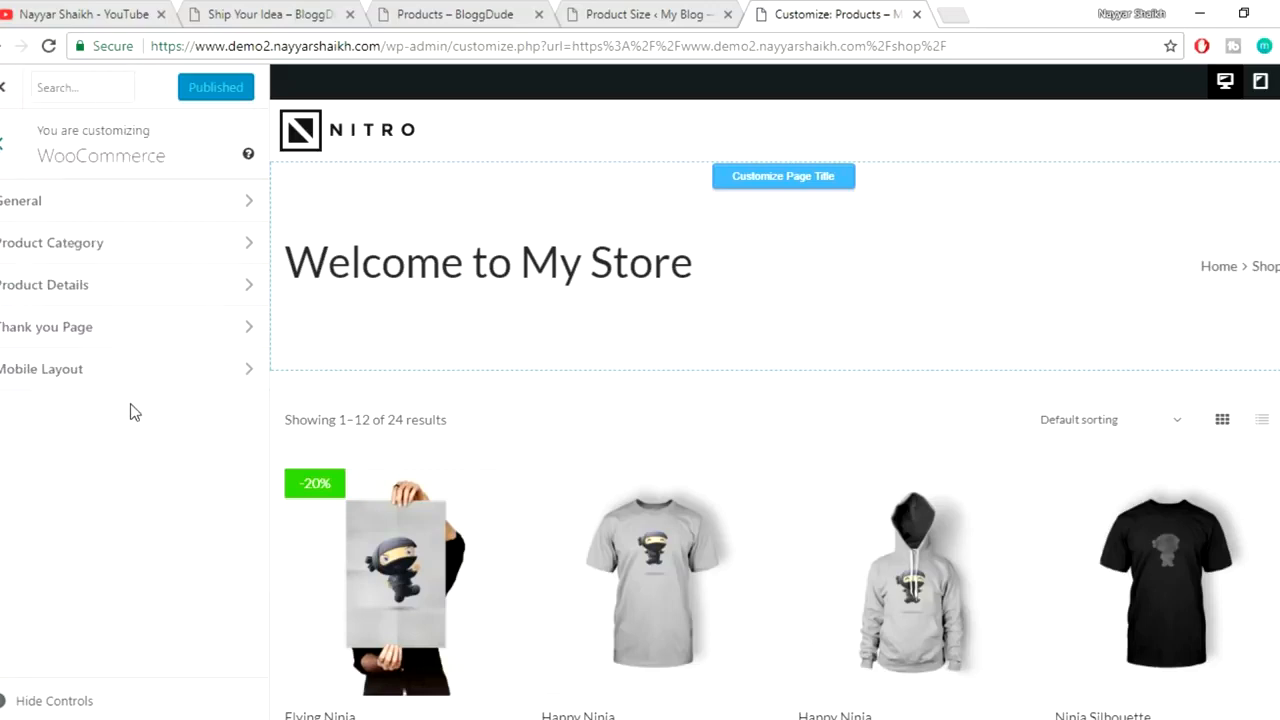
pyautogui.click(99, 250)
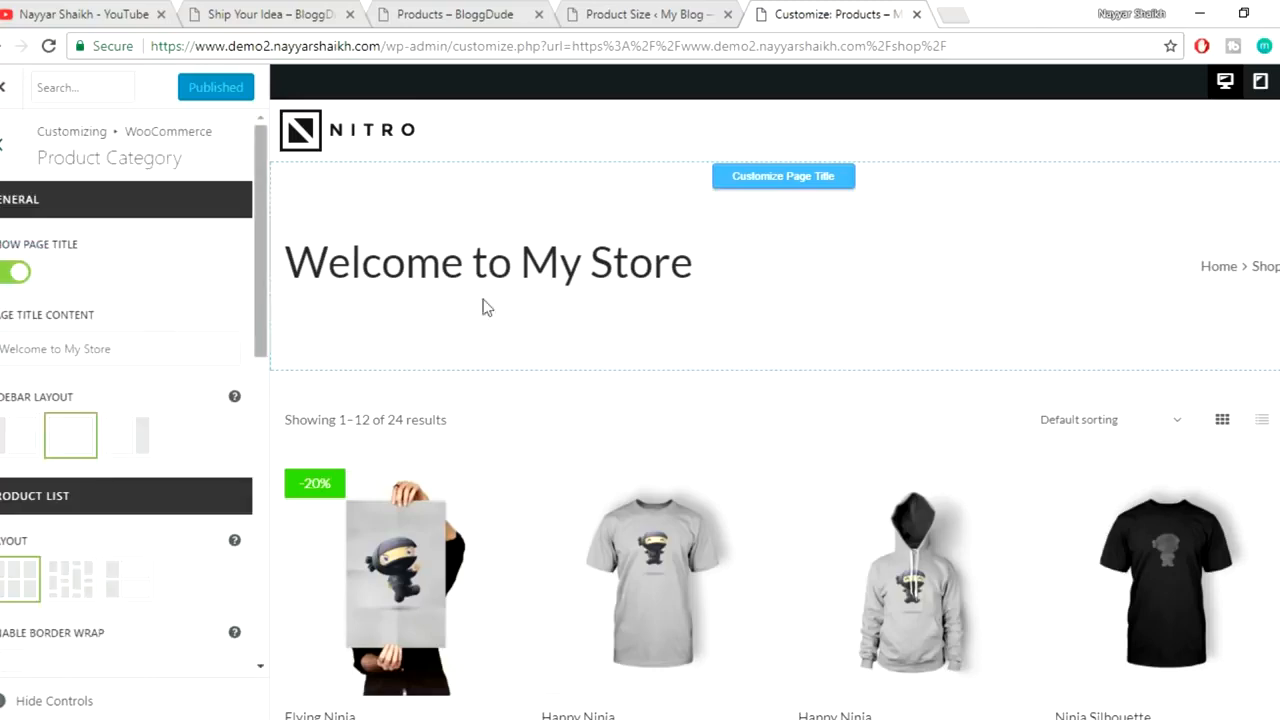
pyautogui.scroll(-2, 497, 306)
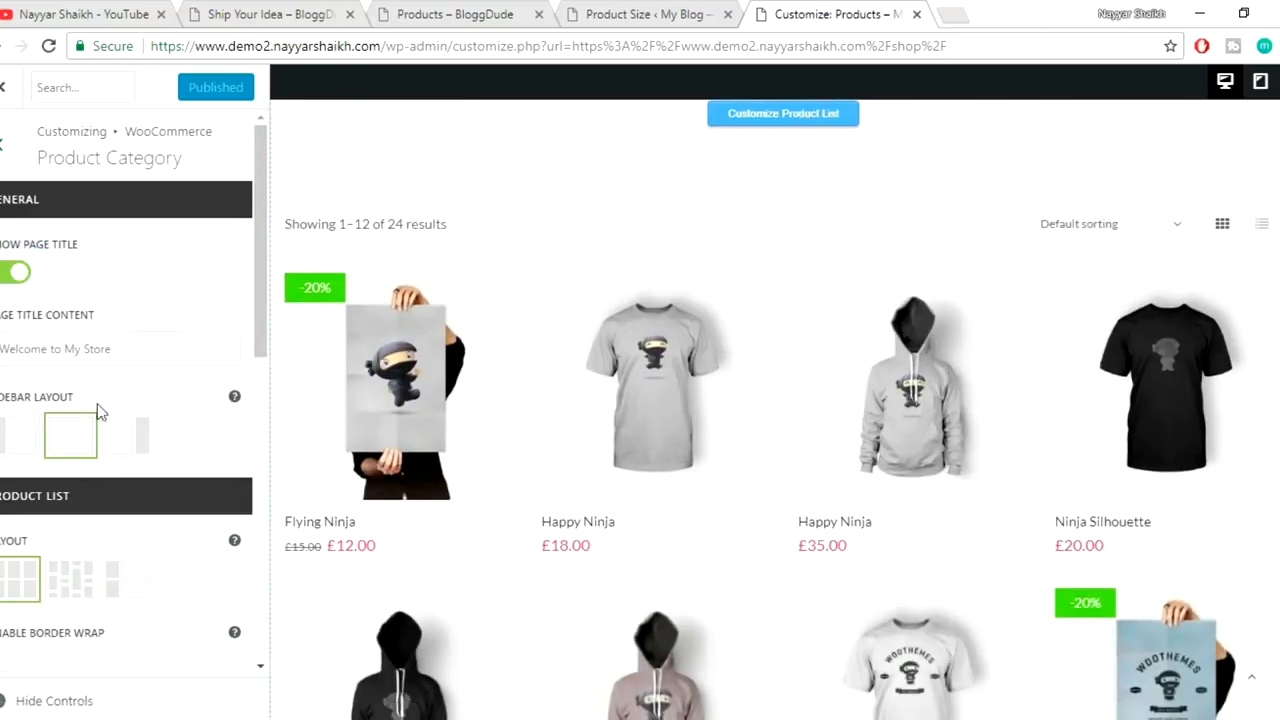
# - Set the shop page's sidebar layout to a left sidebar and the product list to three columns
pyautogui.click(17, 445)
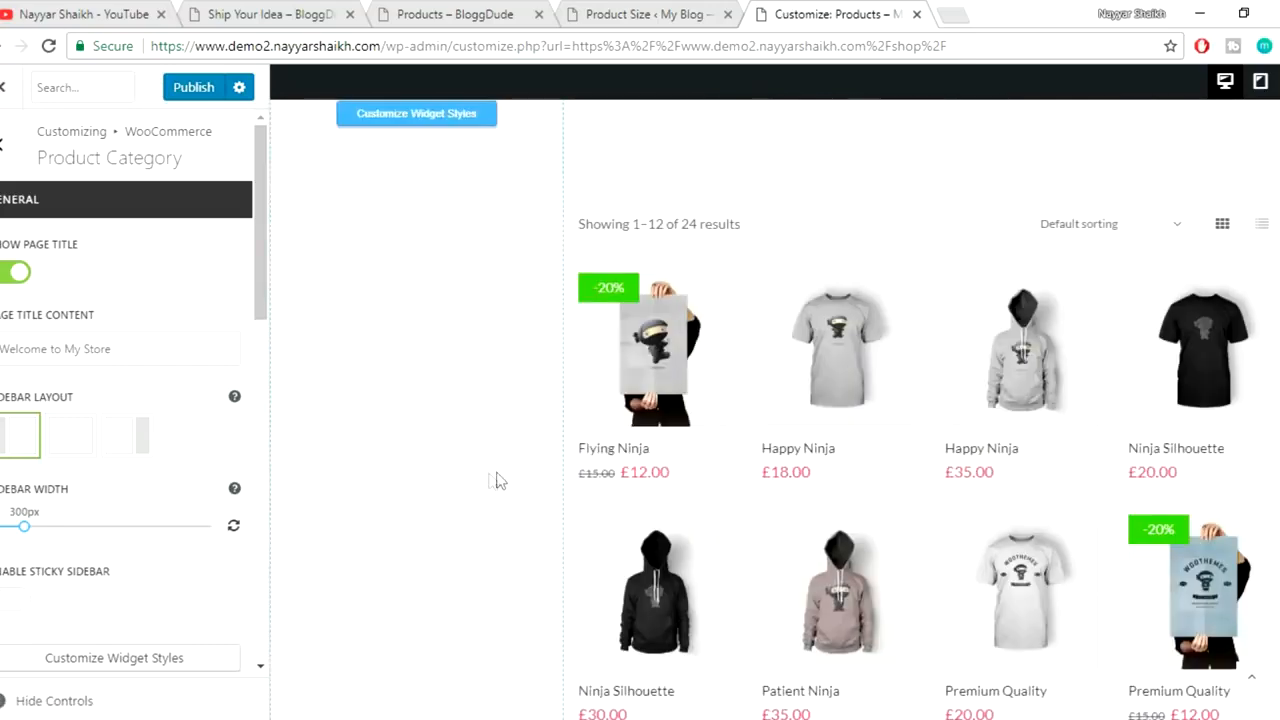
pyautogui.scroll(-5, 157, 437)
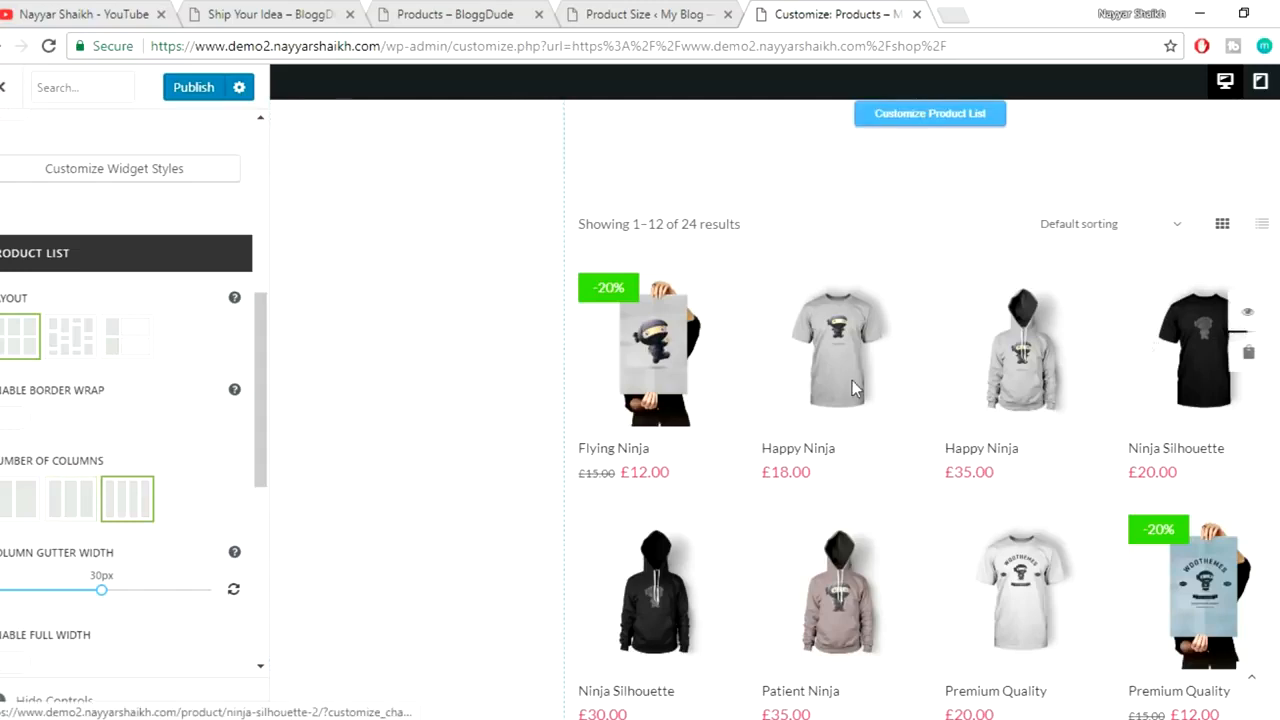
pyautogui.click(63, 519)
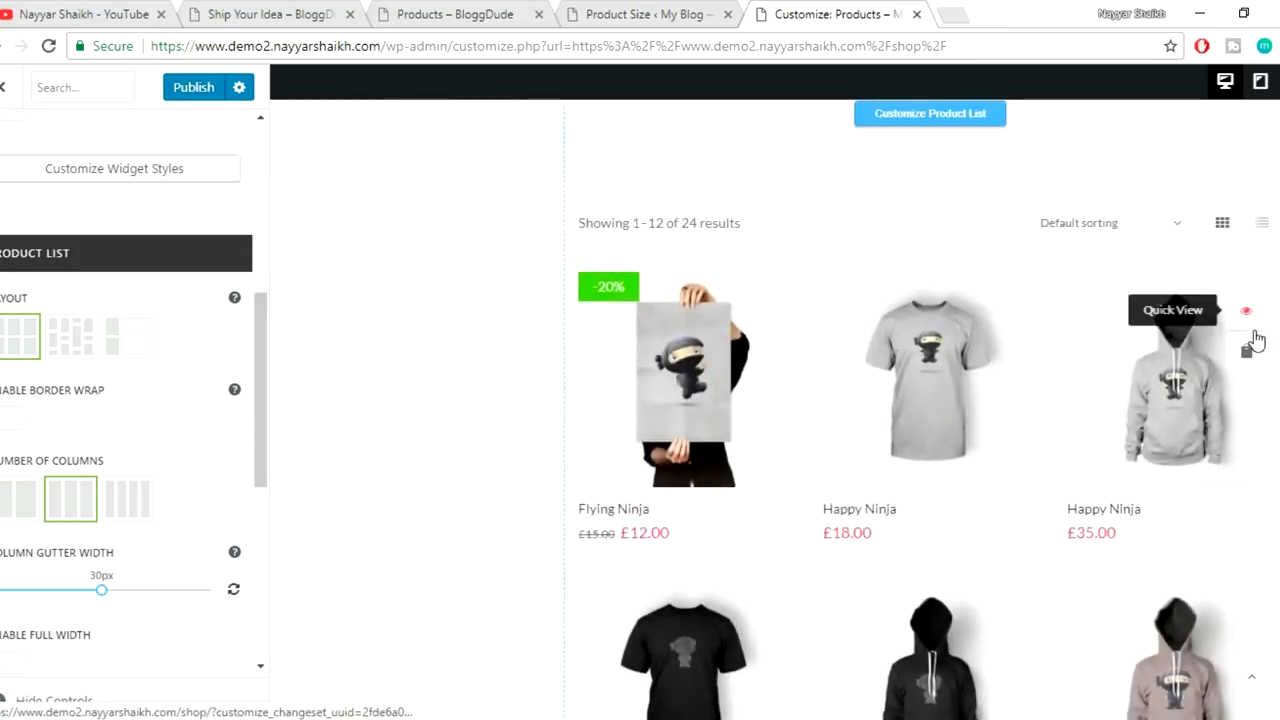
# - Review the remaining Product Category settings, publish the customizations and return to the live shop page
pyautogui.scroll(-2, 1248, 337)
pyautogui.scroll(-3, 214, 457)
pyautogui.scroll(-3, 214, 462)
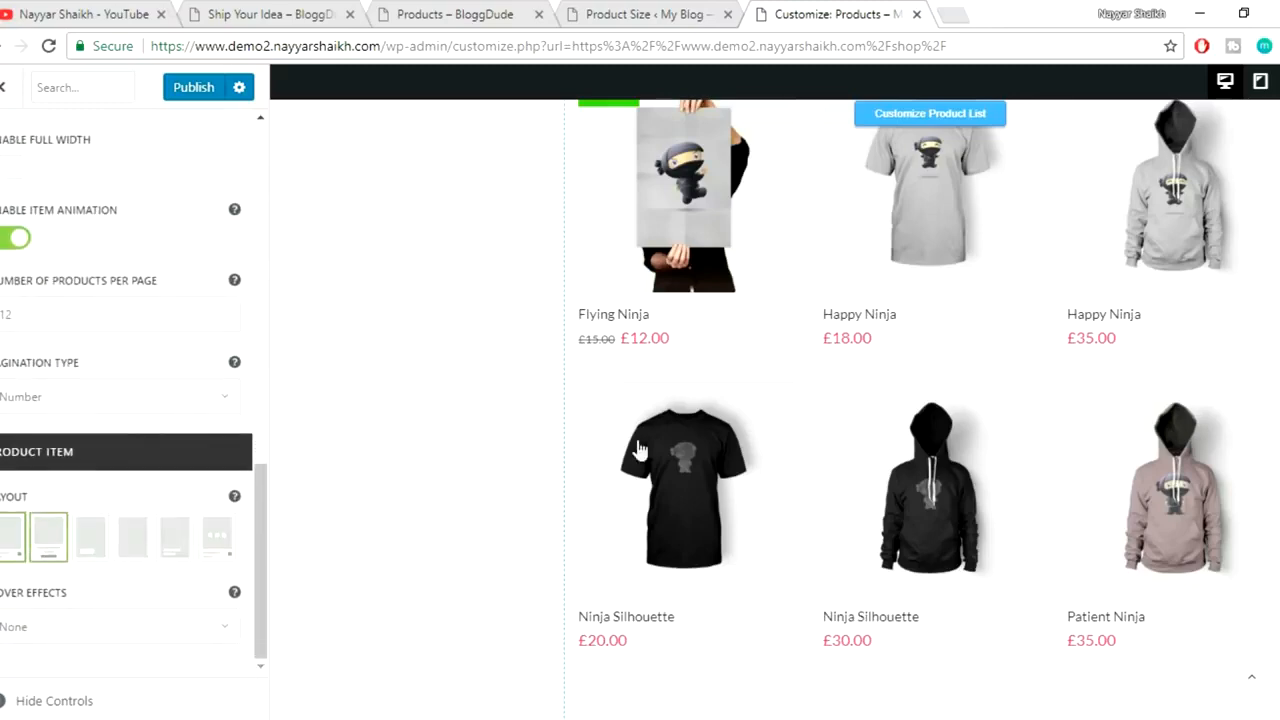
pyautogui.scroll(1, 742, 330)
pyautogui.scroll(2, 742, 330)
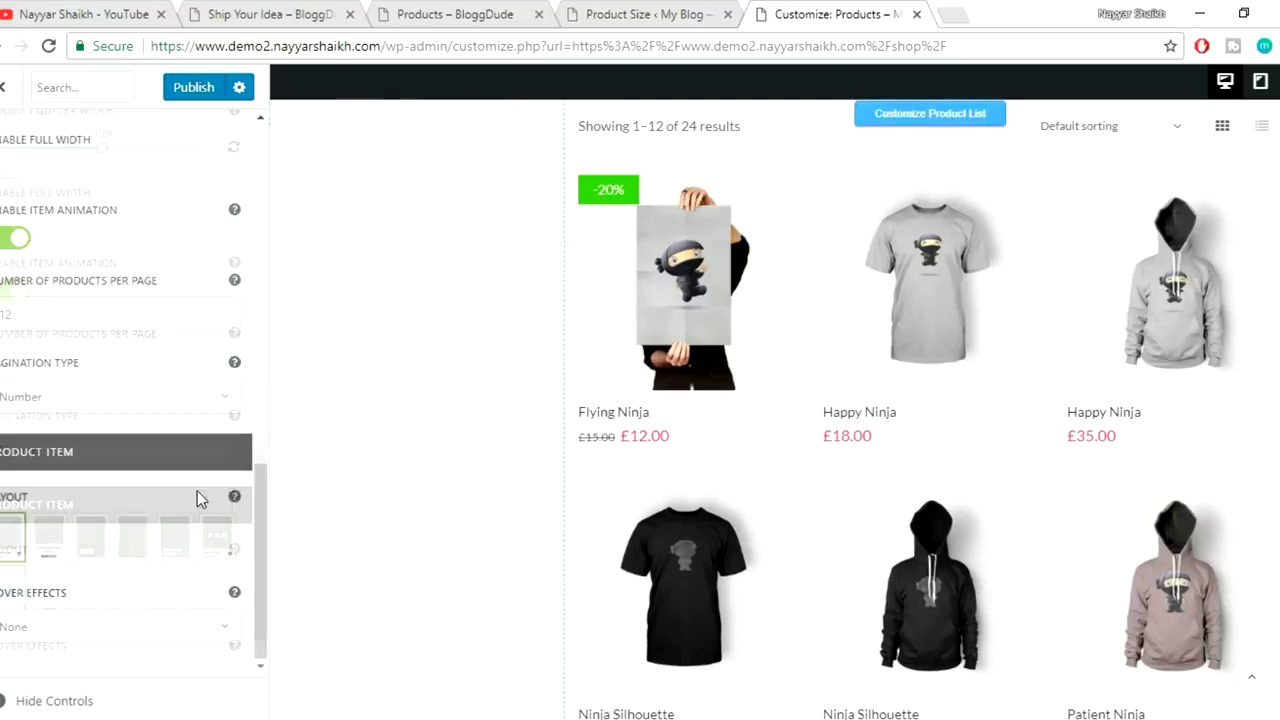
pyautogui.scroll(10, 197, 498)
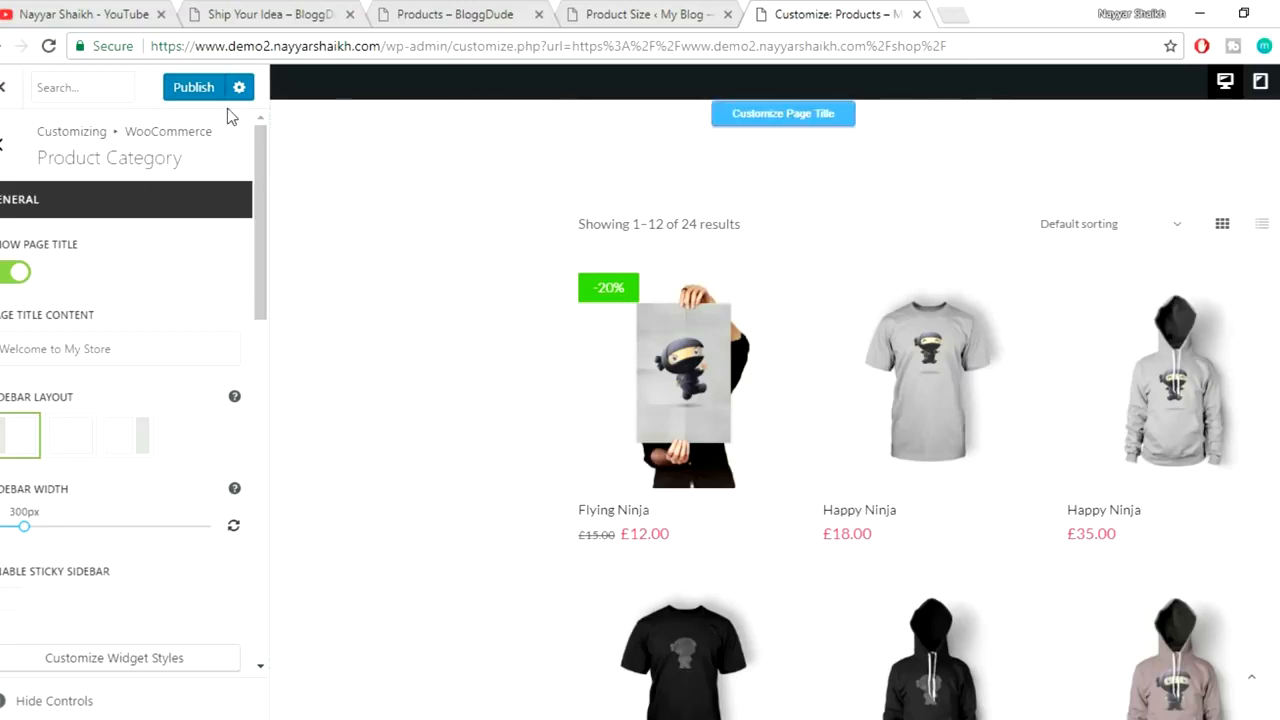
pyautogui.click(175, 90)
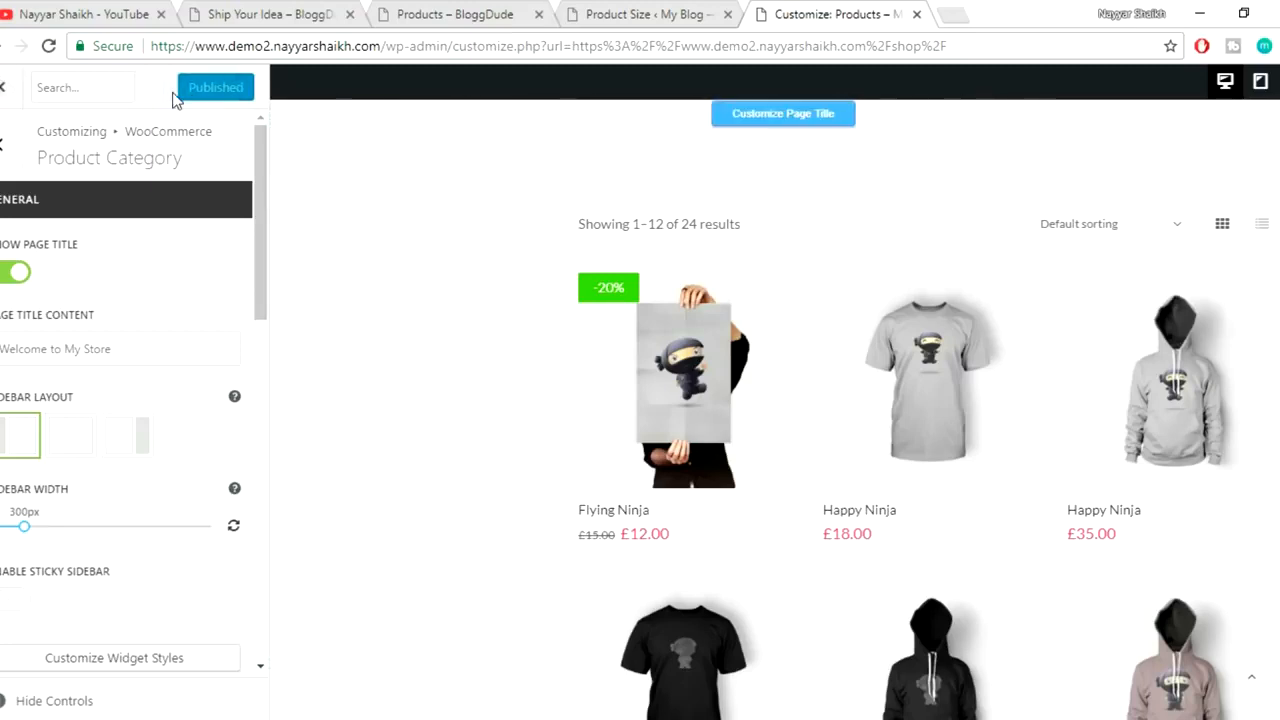
pyautogui.click(6, 96)
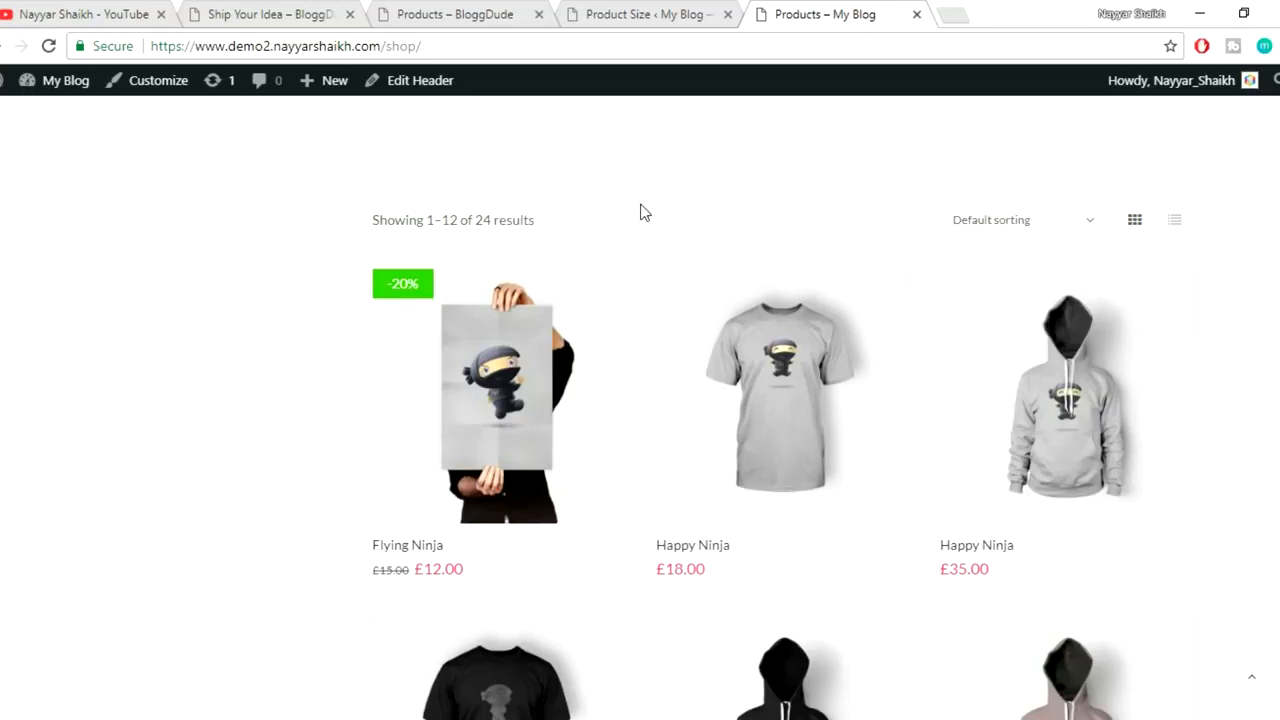
# - Open the Products Filter section of the WooCommerce settings in the site's admin area
pyautogui.click(630, 10)
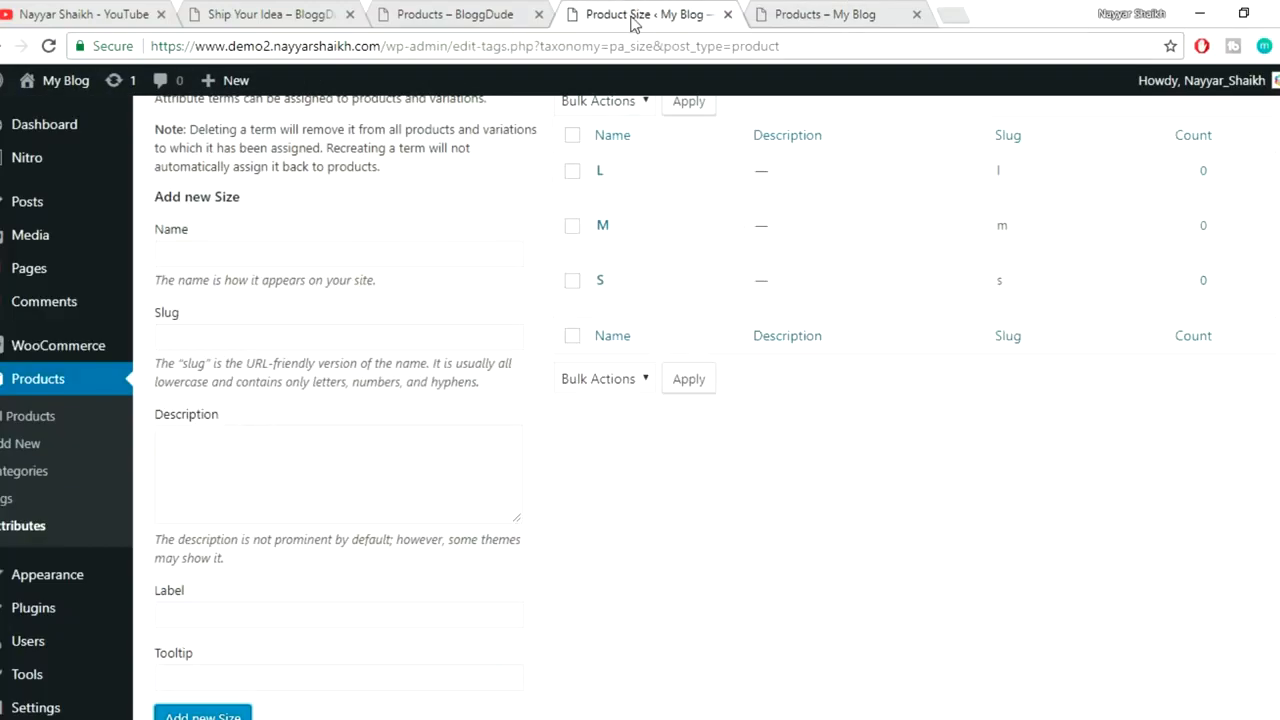
pyautogui.moveTo(58, 357)
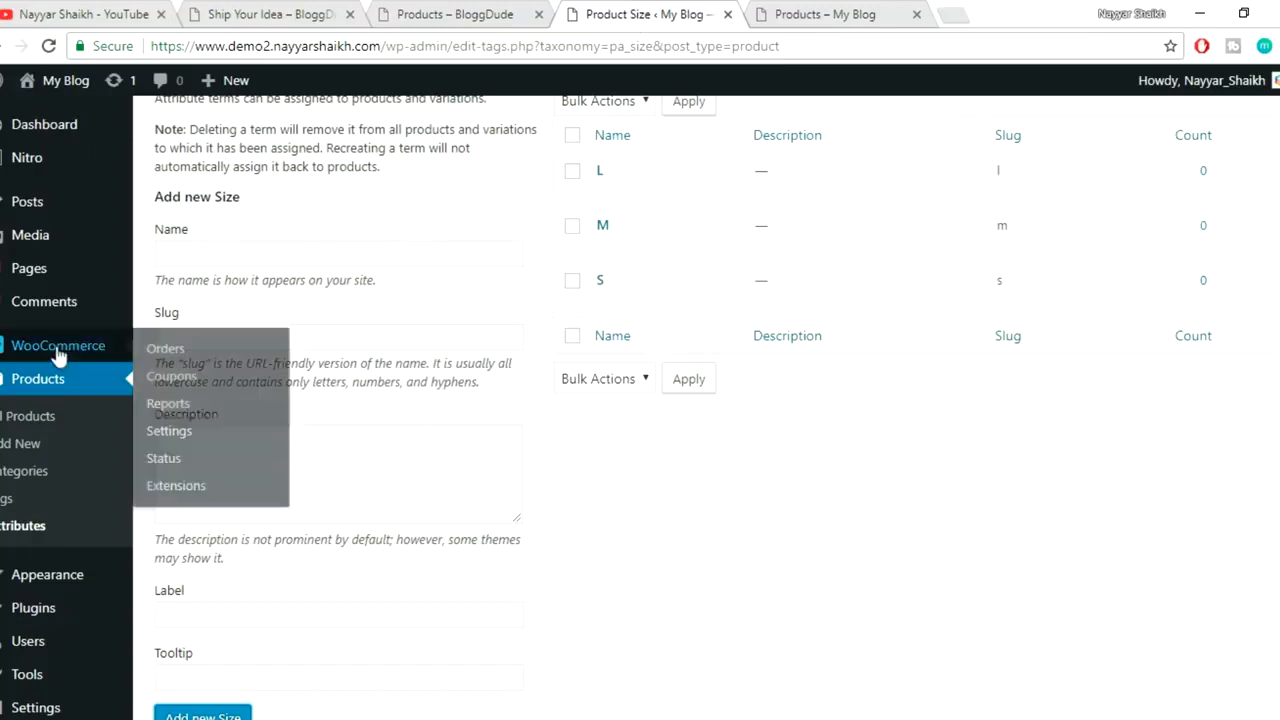
pyautogui.click(163, 440)
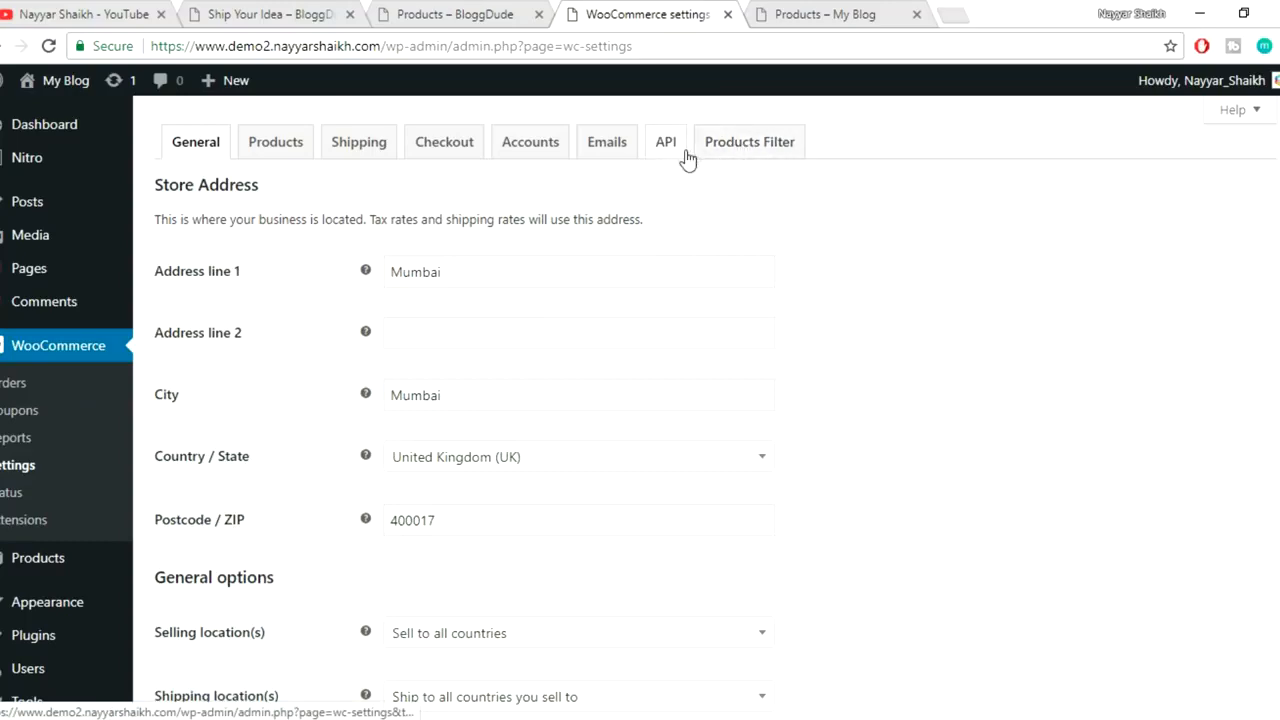
pyautogui.click(745, 147)
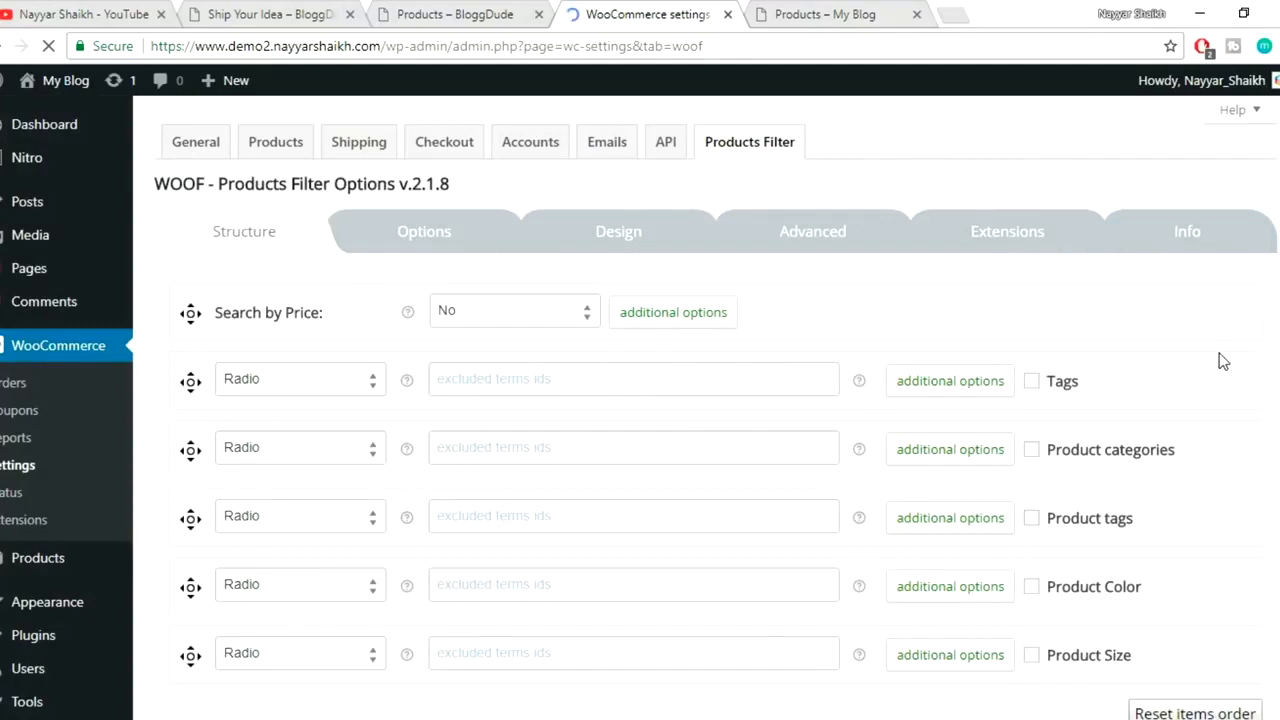
pyautogui.scroll(-1, 1230, 337)
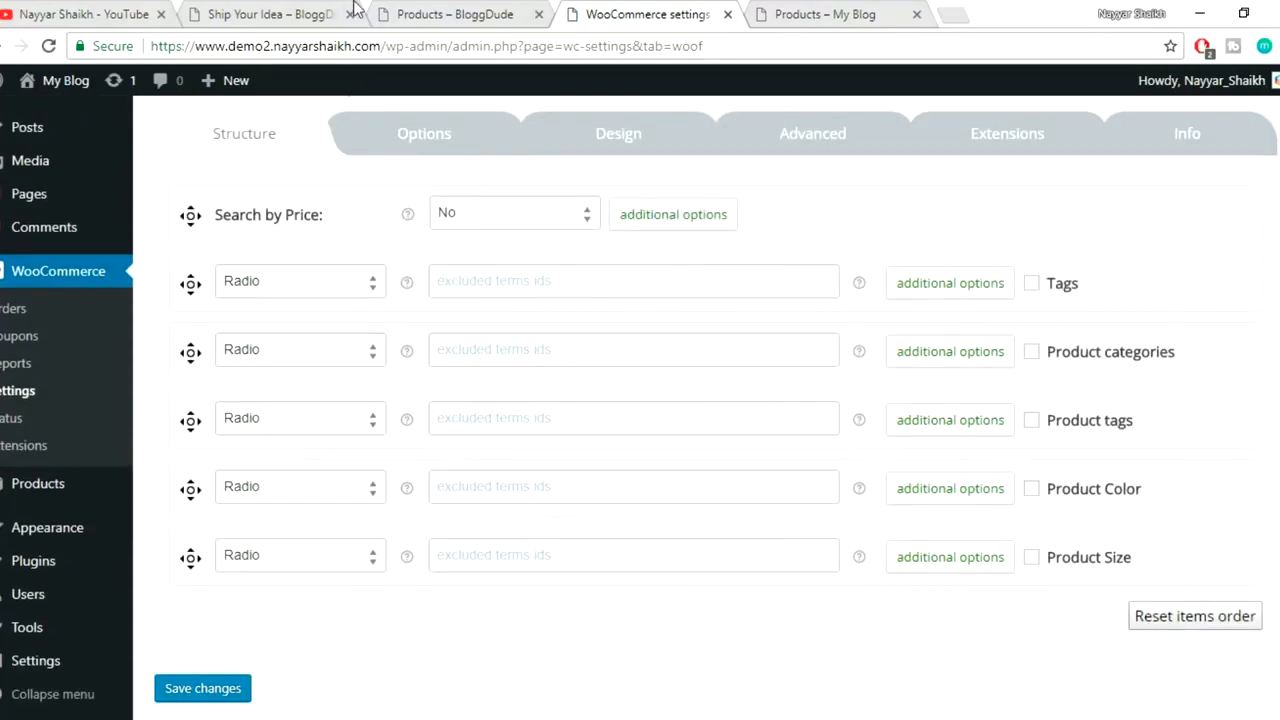
# - Check the Filter by Price slider on the BloggDude reference shop page
pyautogui.click(455, 14)
pyautogui.moveTo(103, 189); pyautogui.dragTo(270, 191)
pyautogui.click(262, 194)
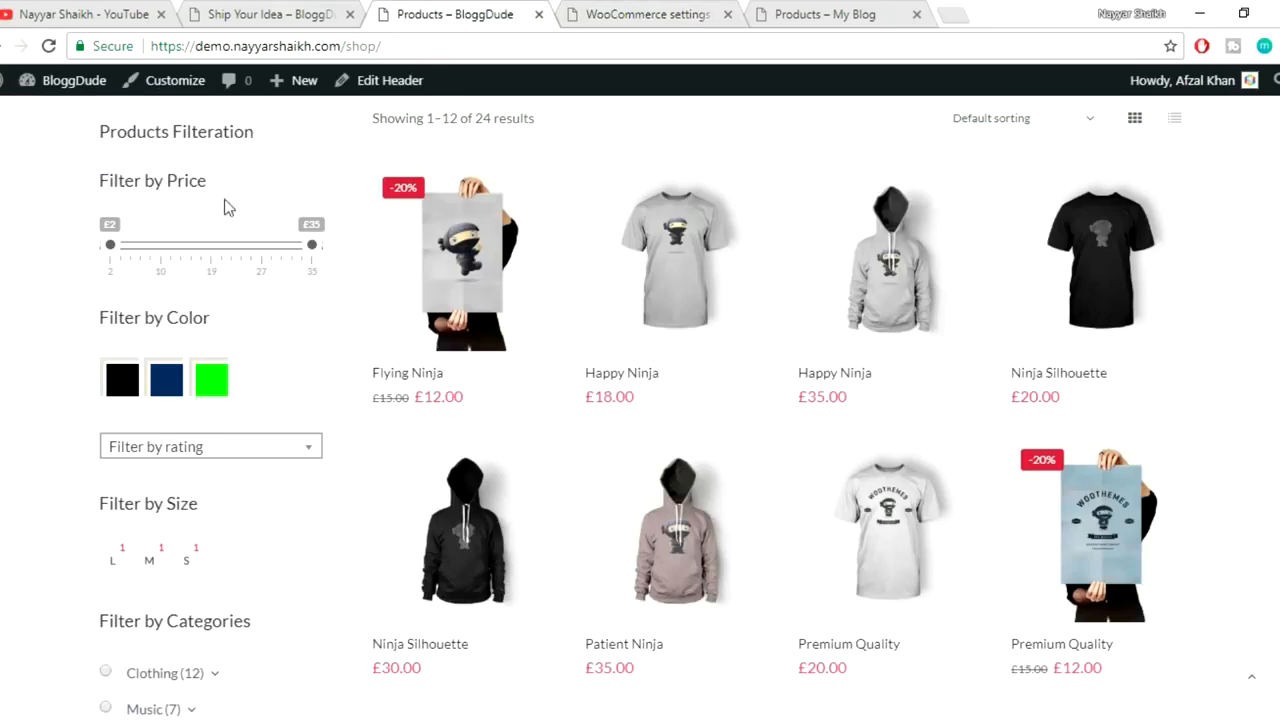
# - Set Search by Price to "As woo range-slider" in the WOOF filter options and save the settings
pyautogui.click(614, 20)
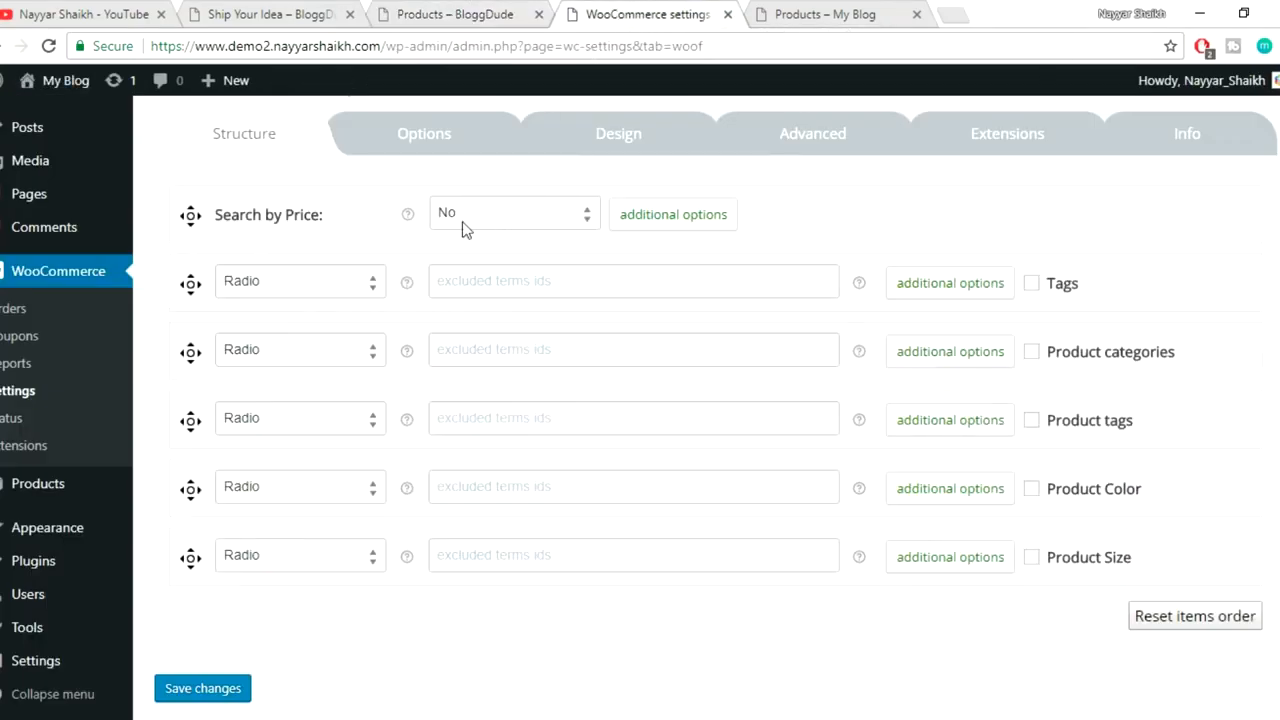
pyautogui.click(510, 215)
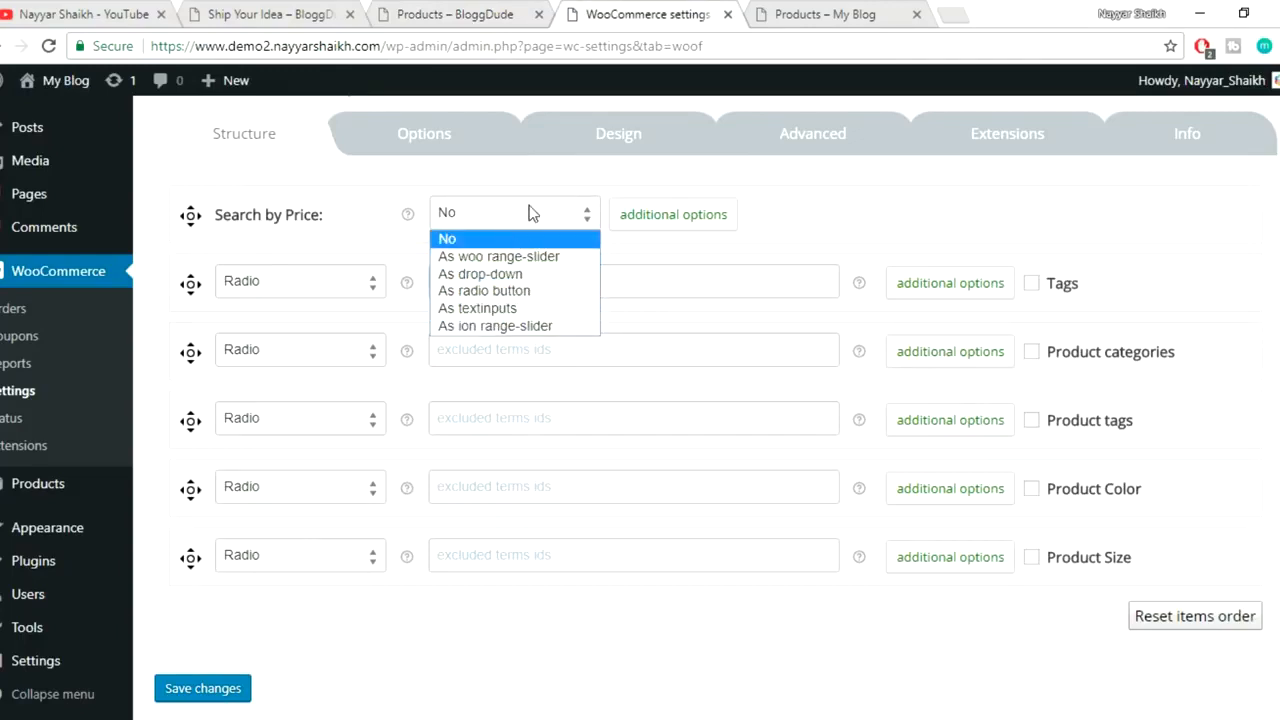
pyautogui.click(488, 264)
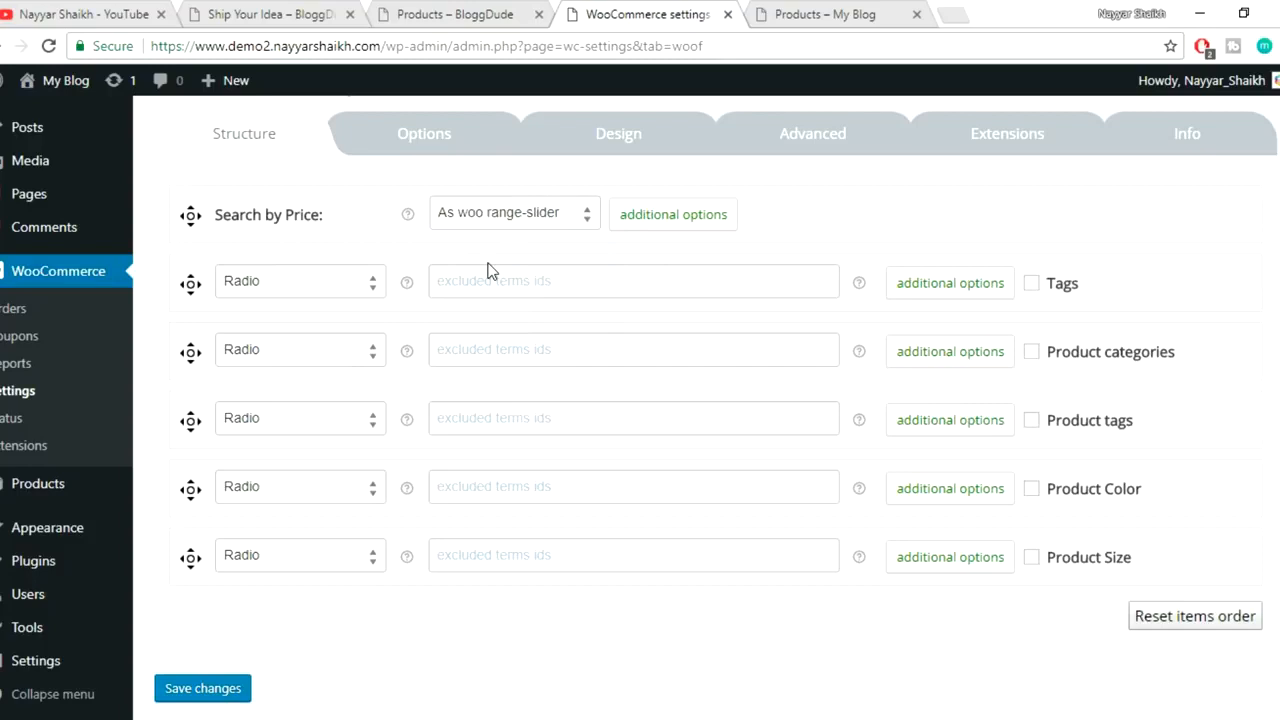
pyautogui.click(196, 689)
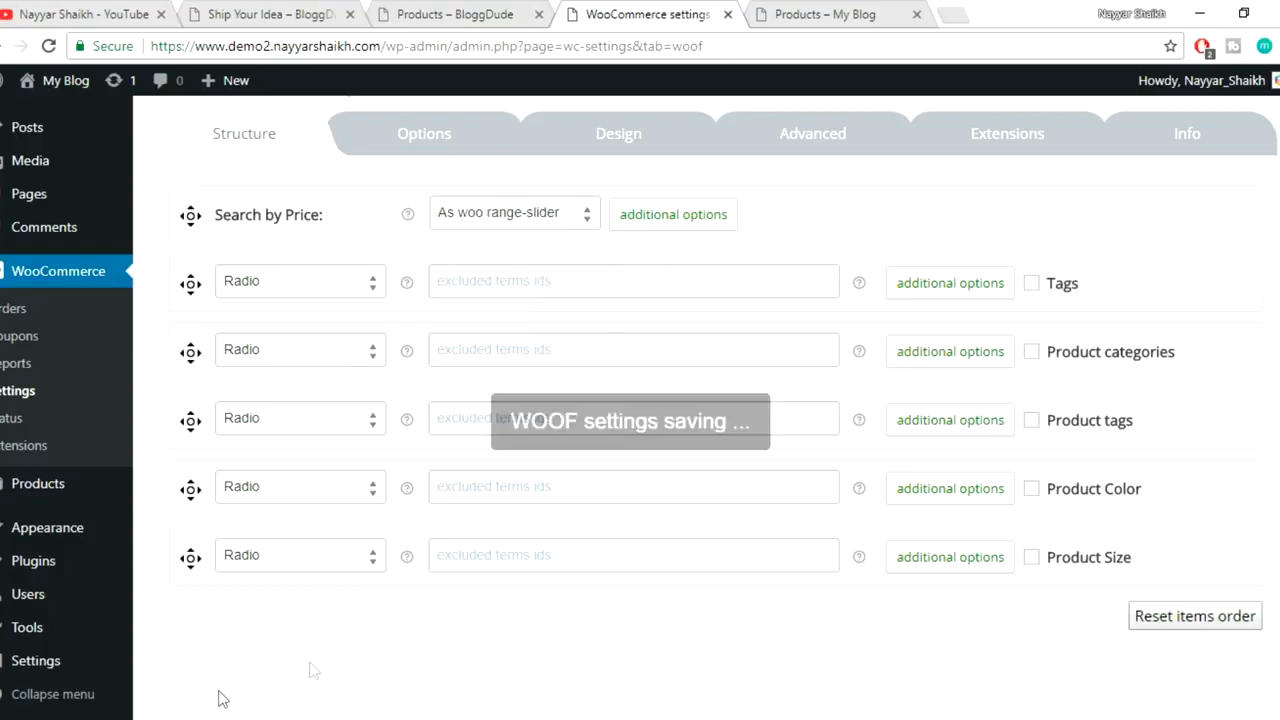
# - Reload the My Blog shop page and check it for the price filter against the filter settings and the reference shop
pyautogui.click(812, 26)
pyautogui.click(799, 46)
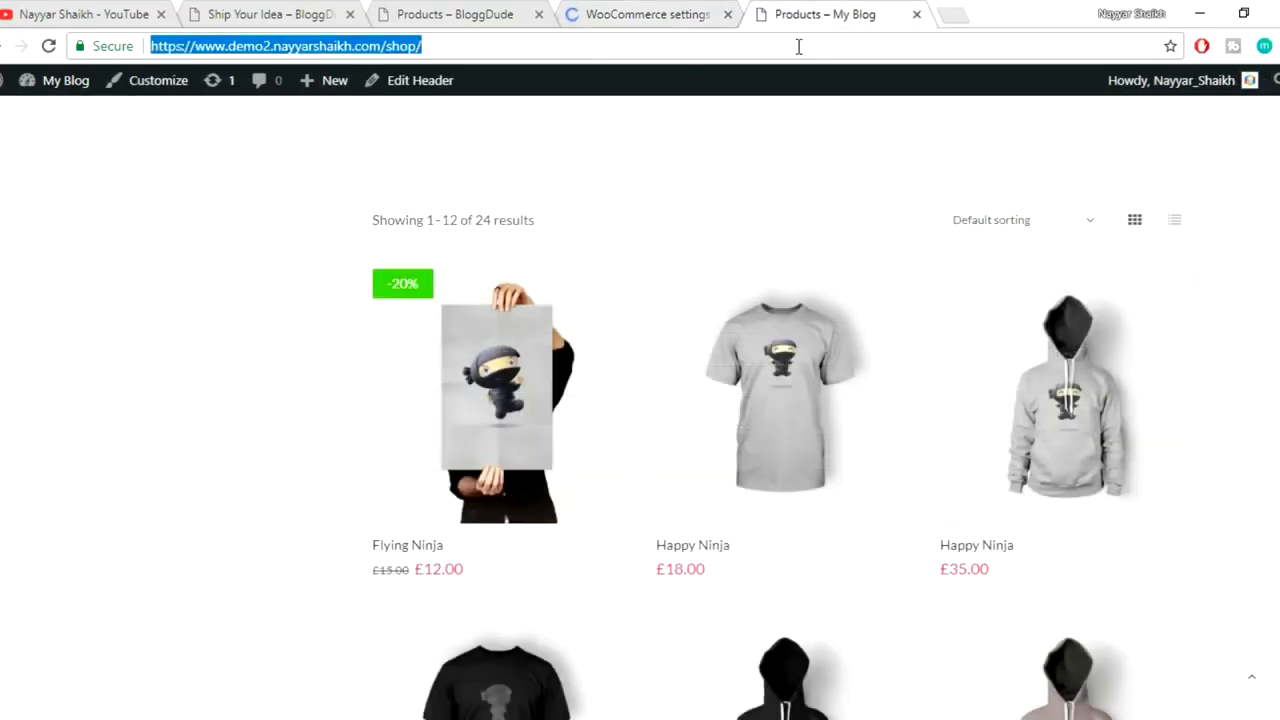
pyautogui.press('Return')
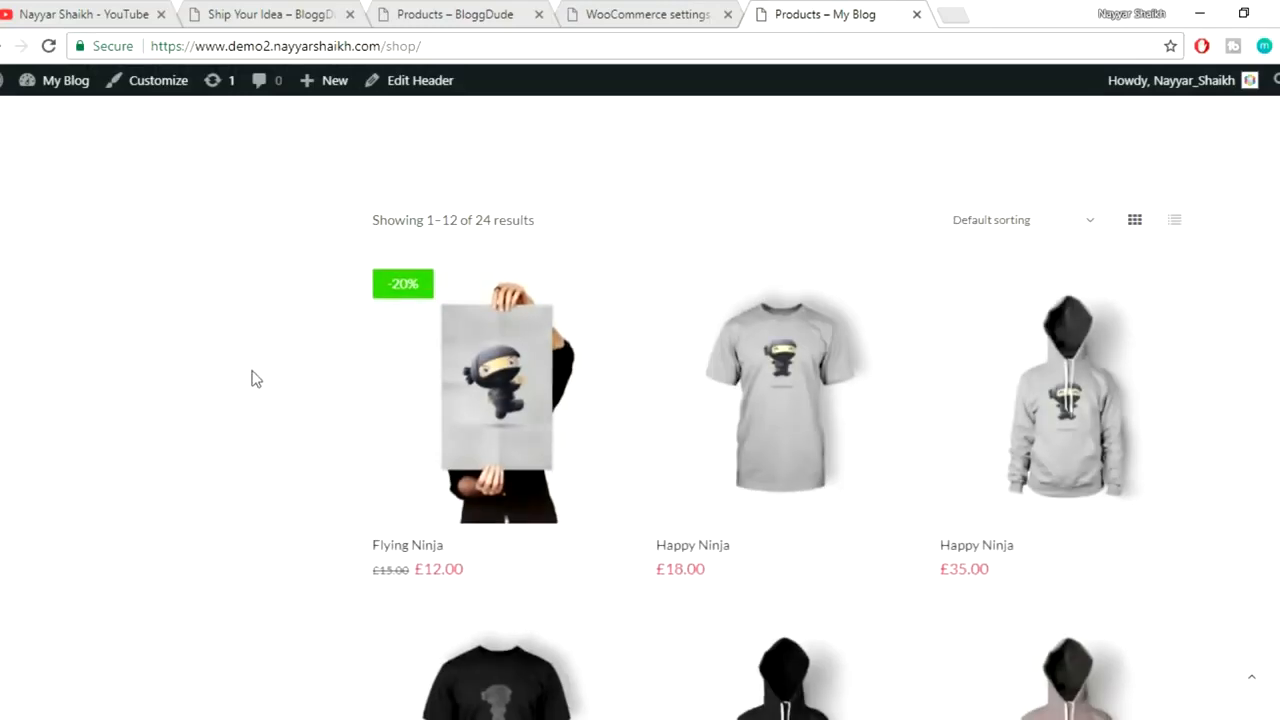
pyautogui.click(651, 10)
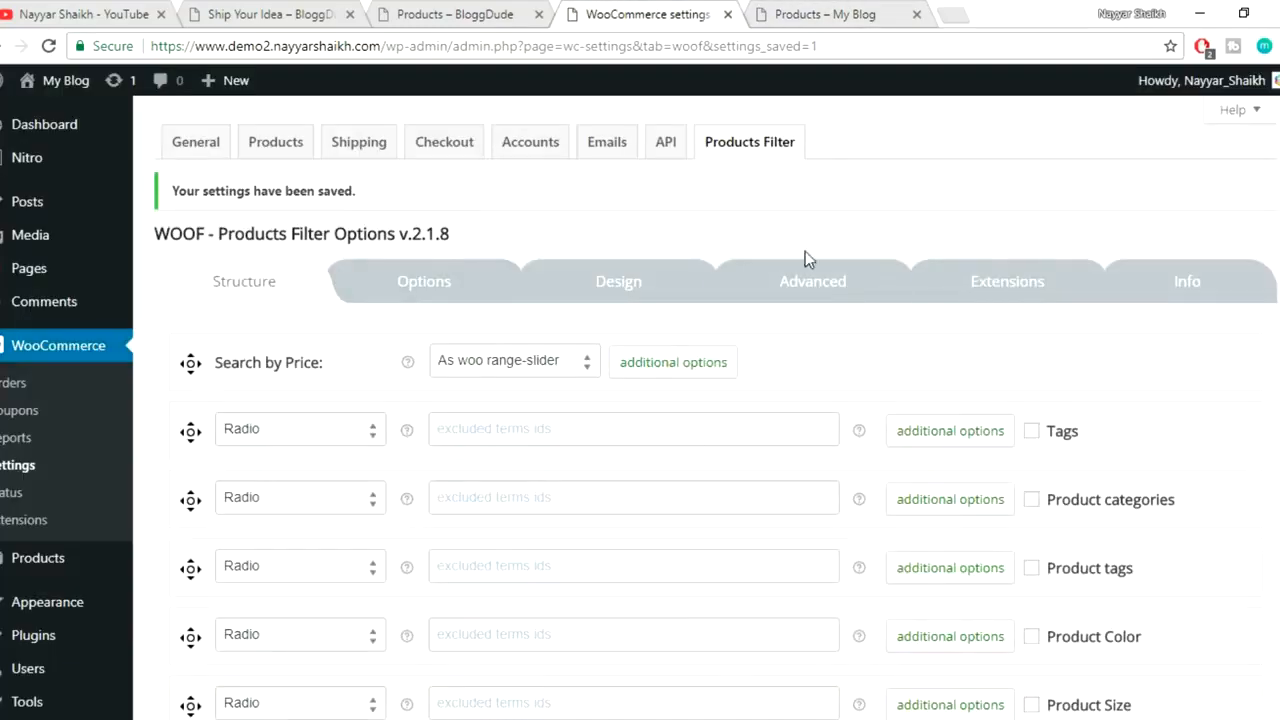
pyautogui.click(851, 10)
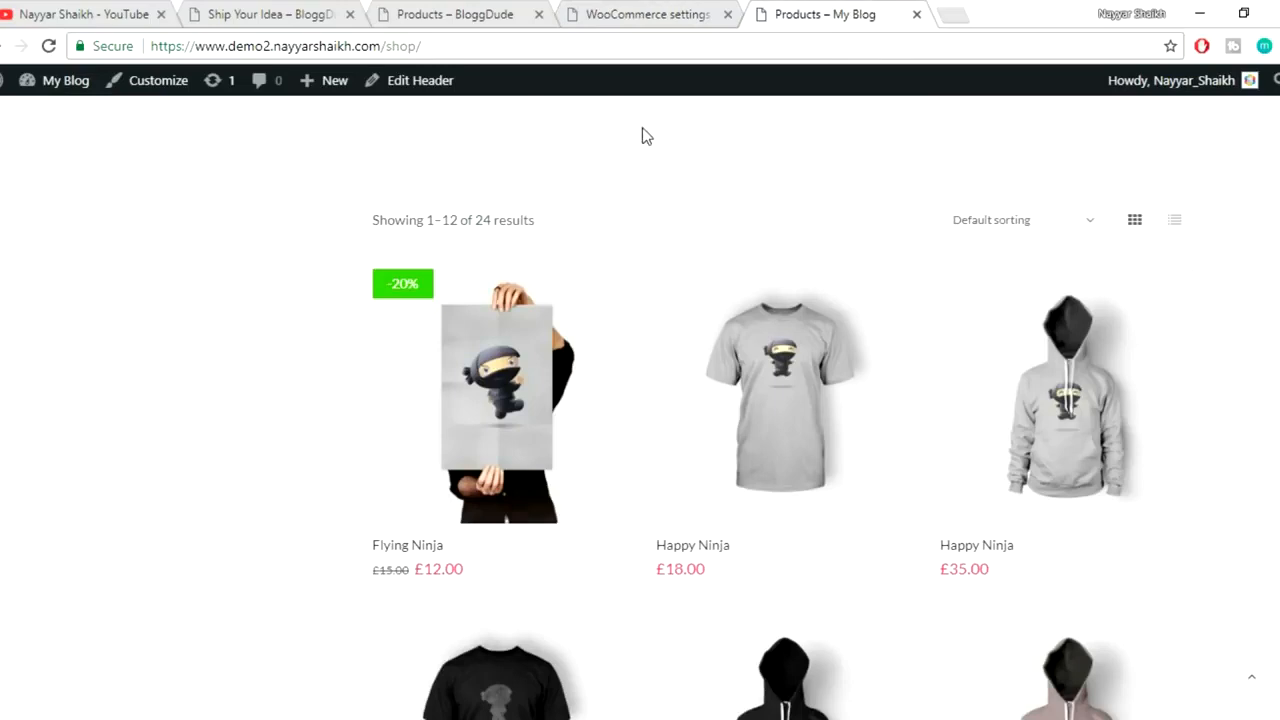
pyautogui.click(662, 12)
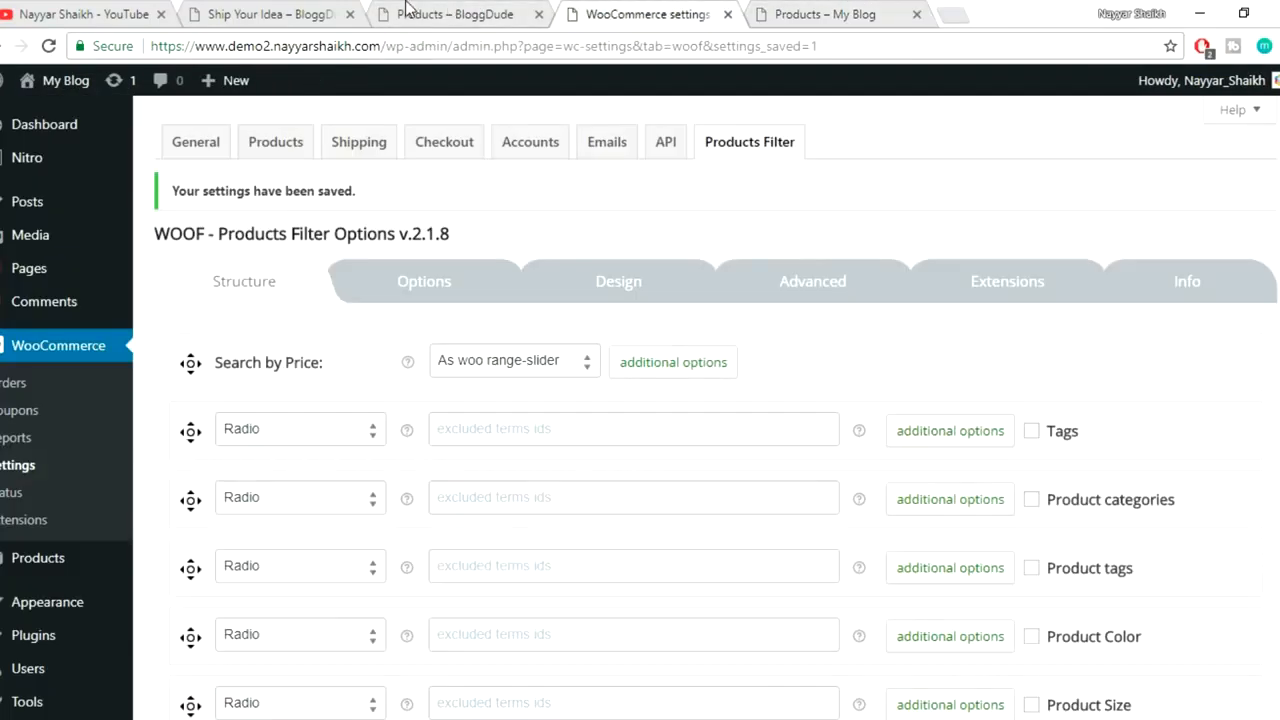
pyautogui.click(409, 12)
pyautogui.click(600, 12)
# - Open the site's Widgets admin page in a new browser tab, keeping the filter settings open
pyautogui.scroll(-1, 79, 493)
pyautogui.moveTo(80, 537)
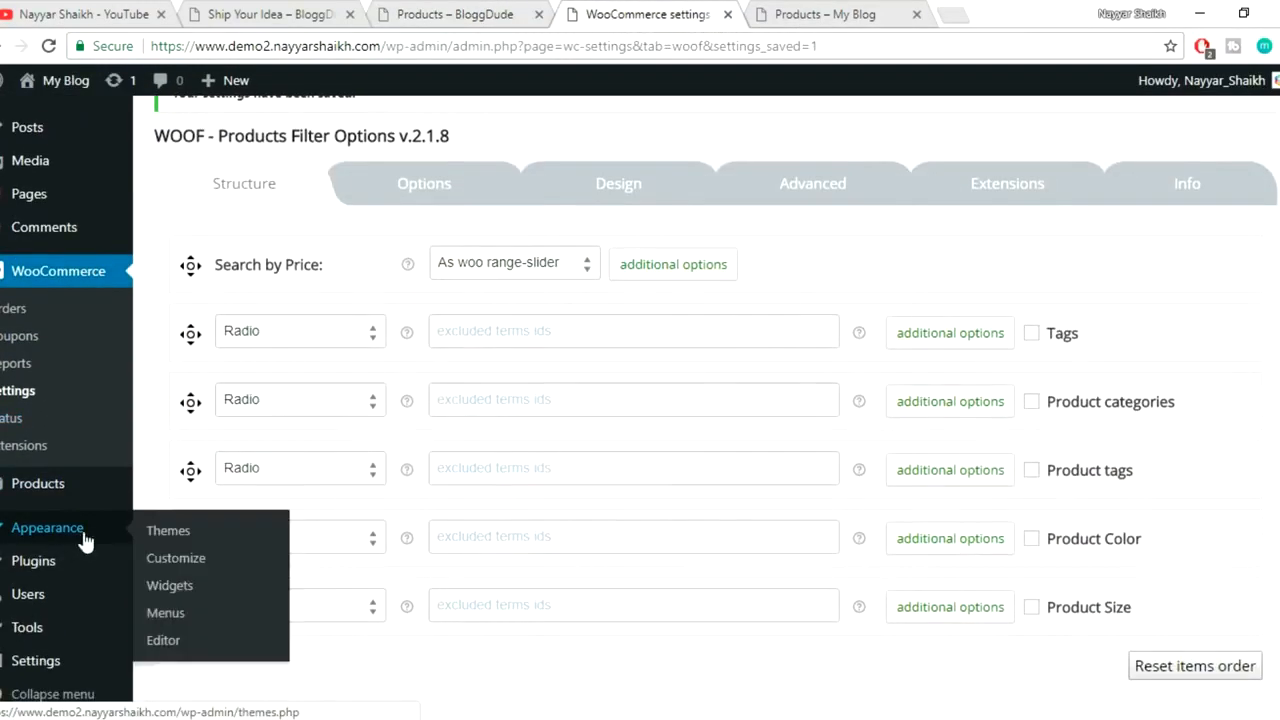
pyautogui.rightClick(180, 591)
pyautogui.click(278, 418)
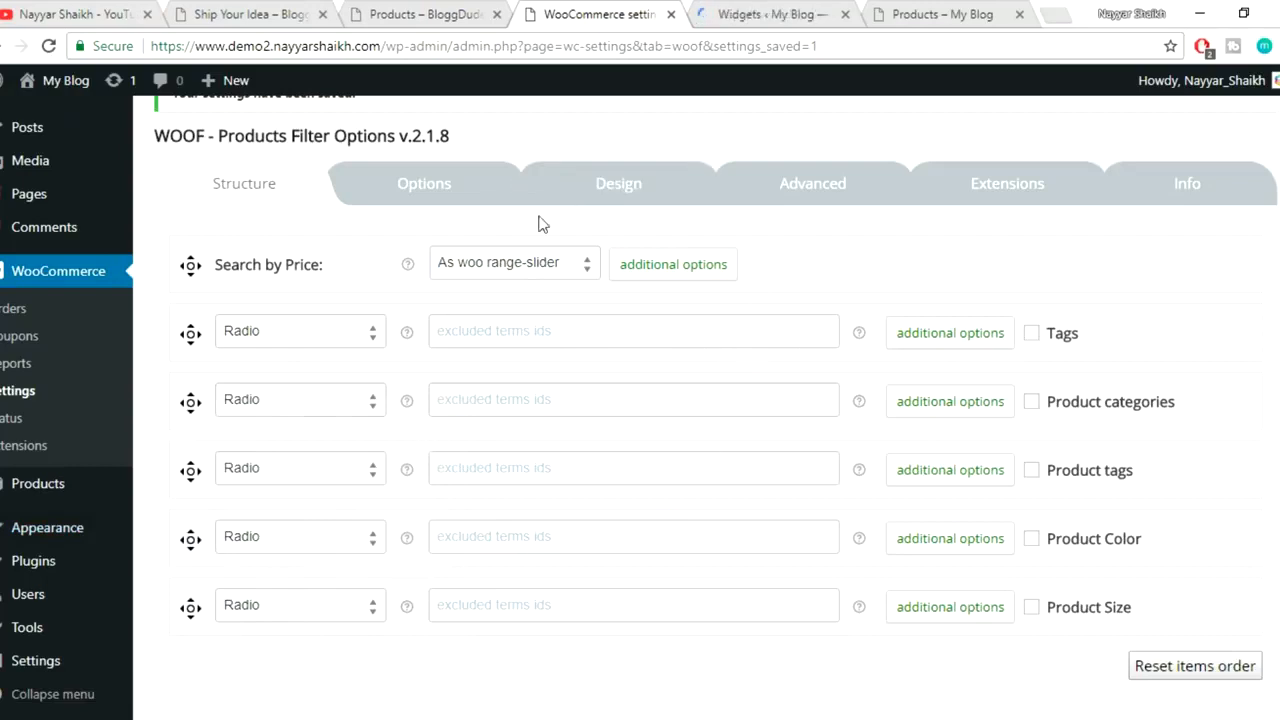
pyautogui.click(741, 20)
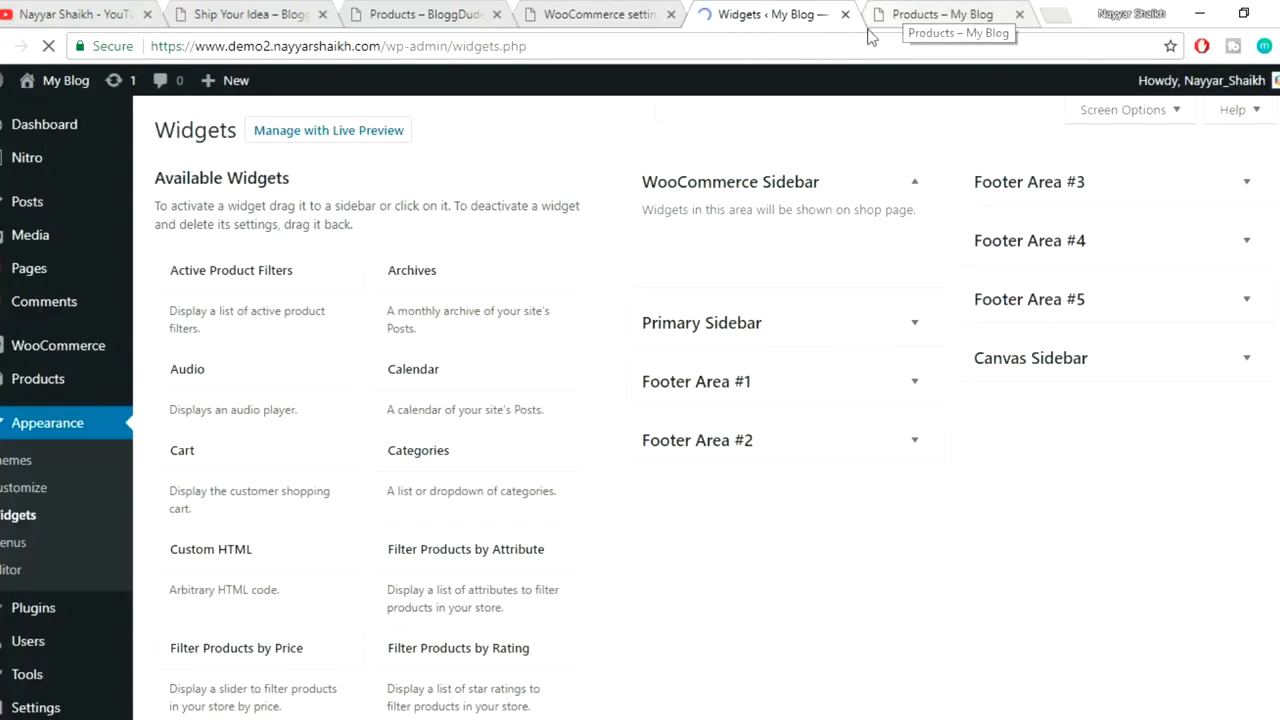
pyautogui.click(928, 12)
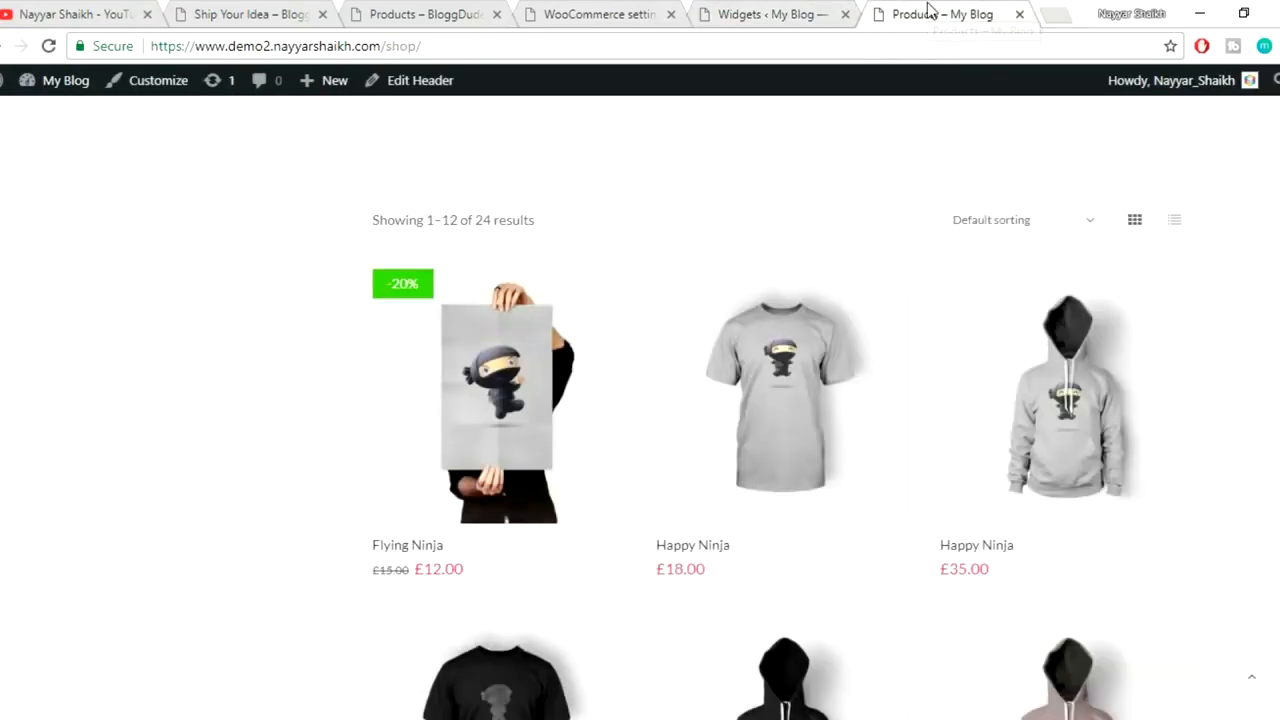
# - Add the WOOF - WooCommerce Products Filter widget to the WooCommerce Sidebar
pyautogui.click(778, 12)
pyautogui.scroll(-1, 570, 480)
pyautogui.scroll(-15, 570, 510)
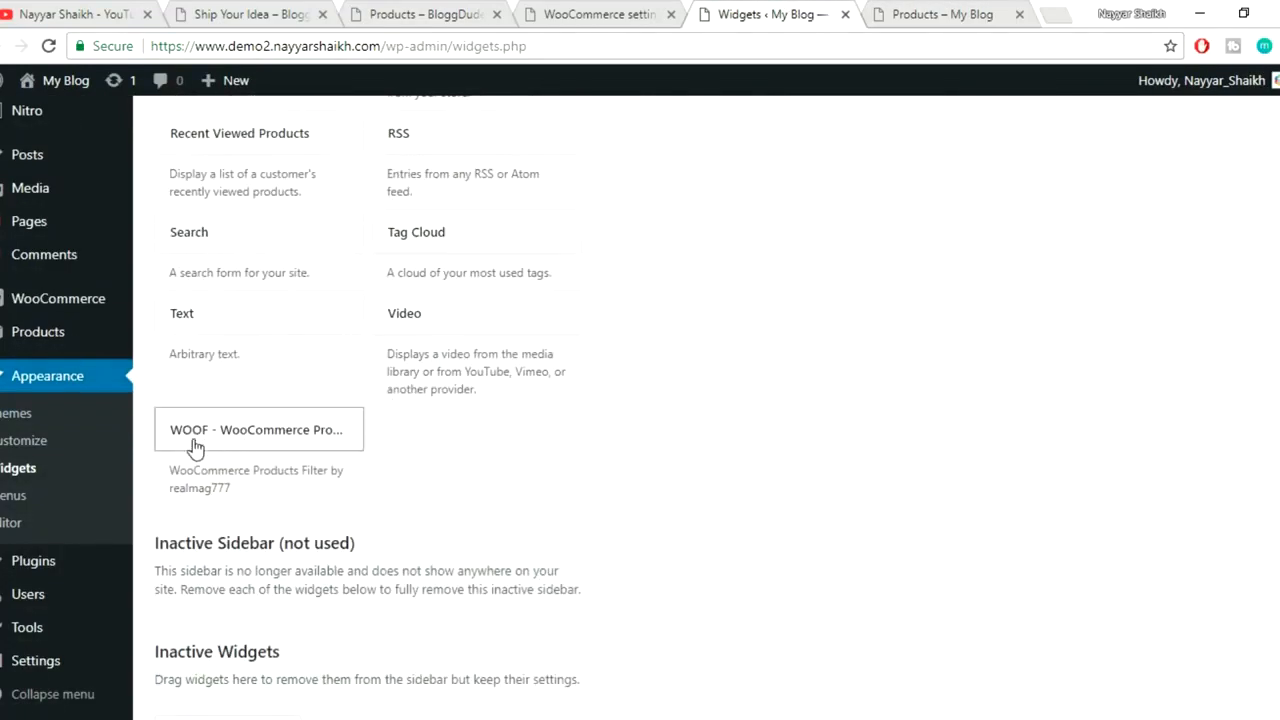
pyautogui.click(228, 449)
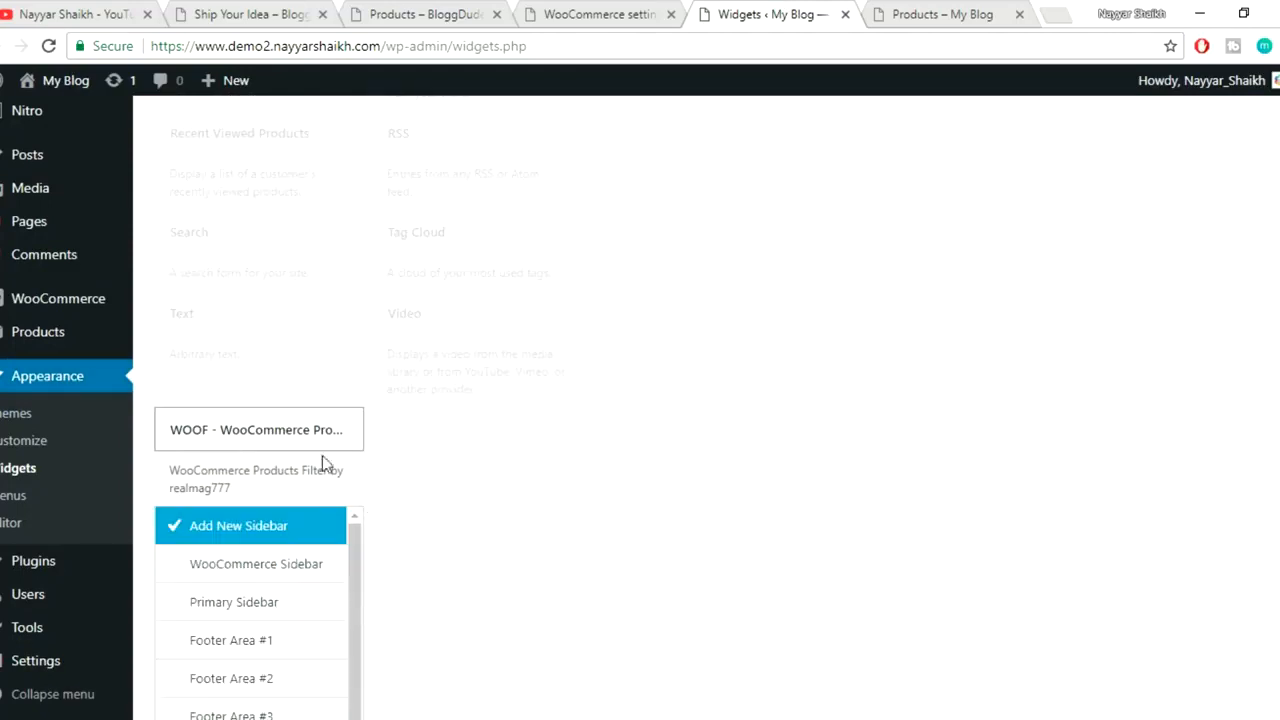
pyautogui.scroll(-2, 689, 455)
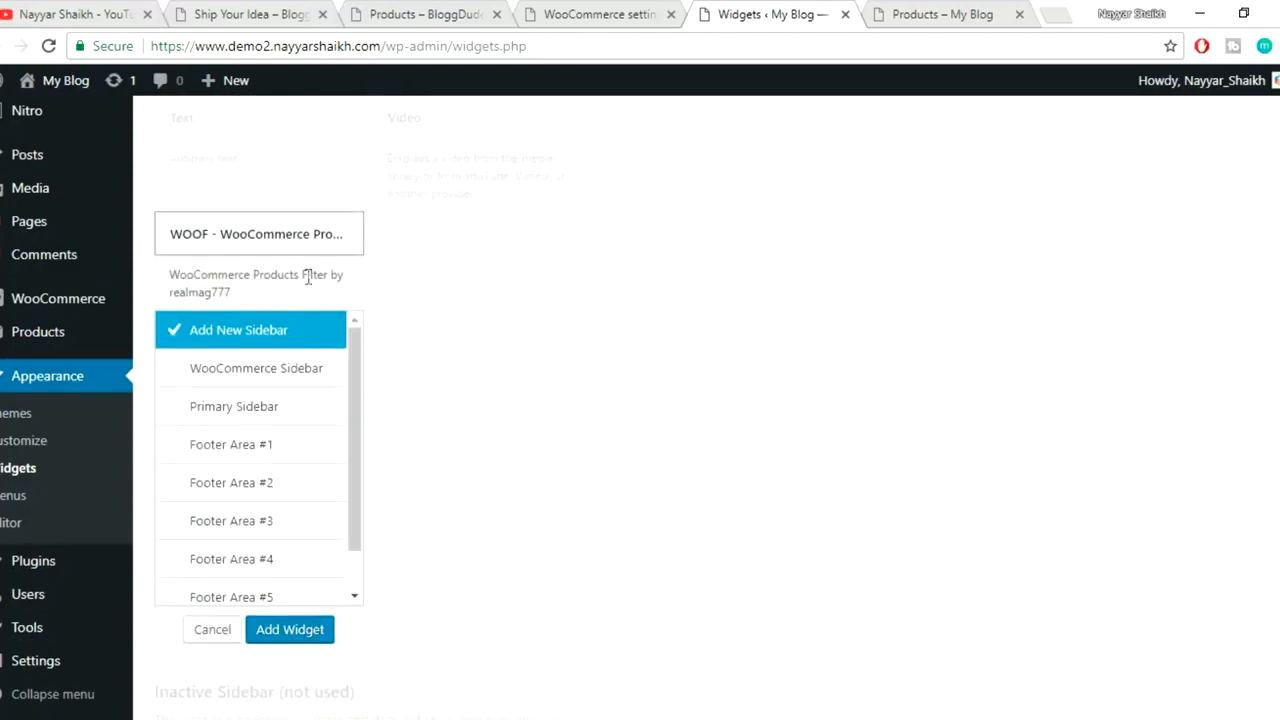
pyautogui.click(250, 378)
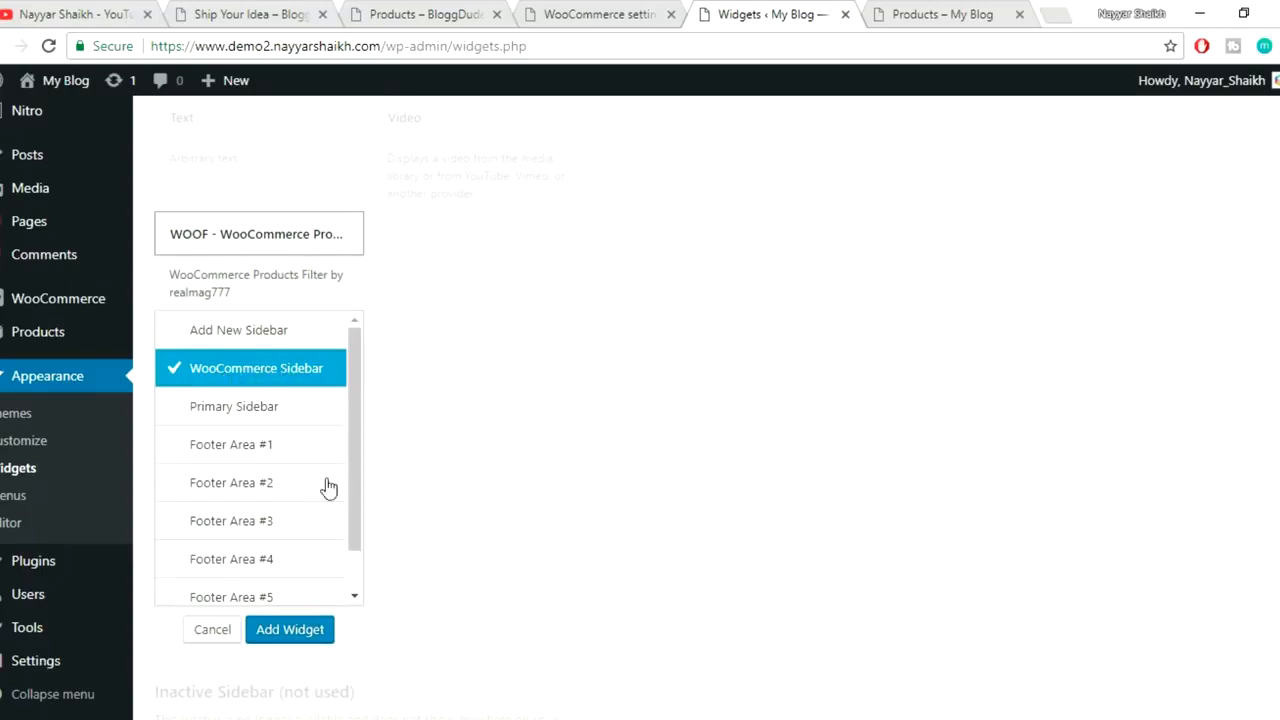
pyautogui.click(287, 637)
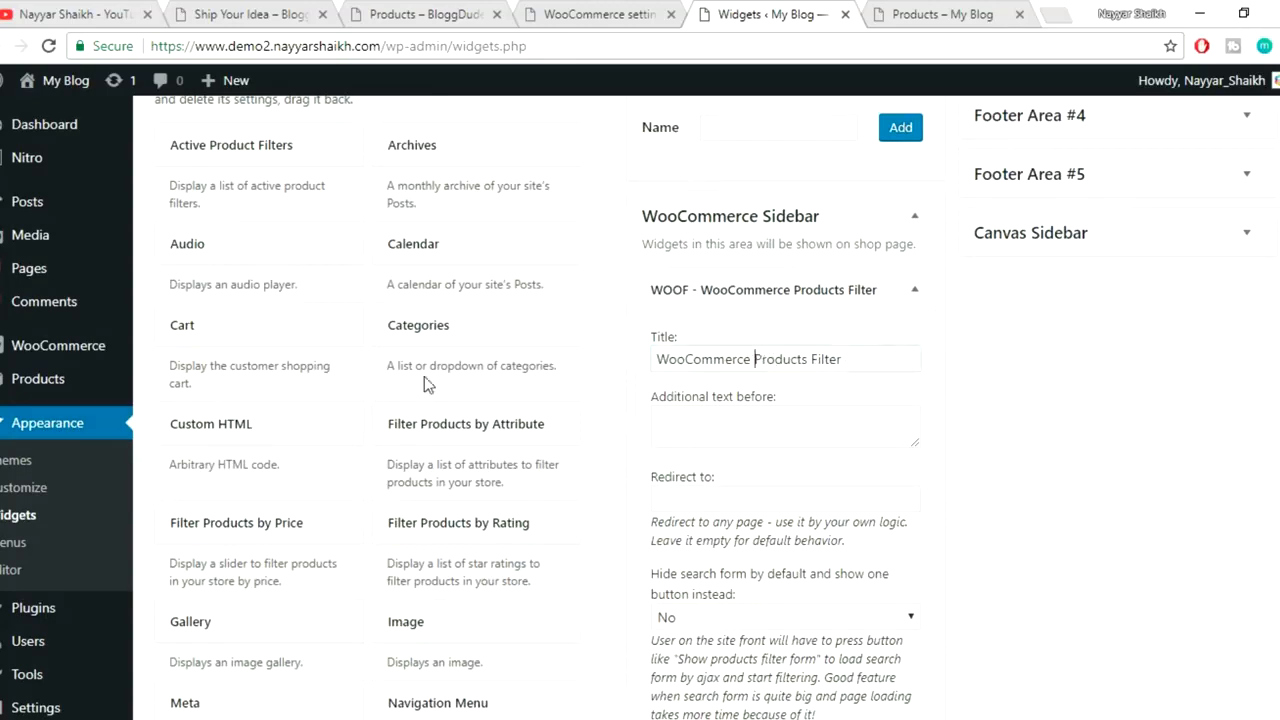
# - Shorten the WOOF widget's title to "Products Filter" and save the widget
pyautogui.moveTo(754, 360); pyautogui.dragTo(655, 360)
pyautogui.press('BackSpace')
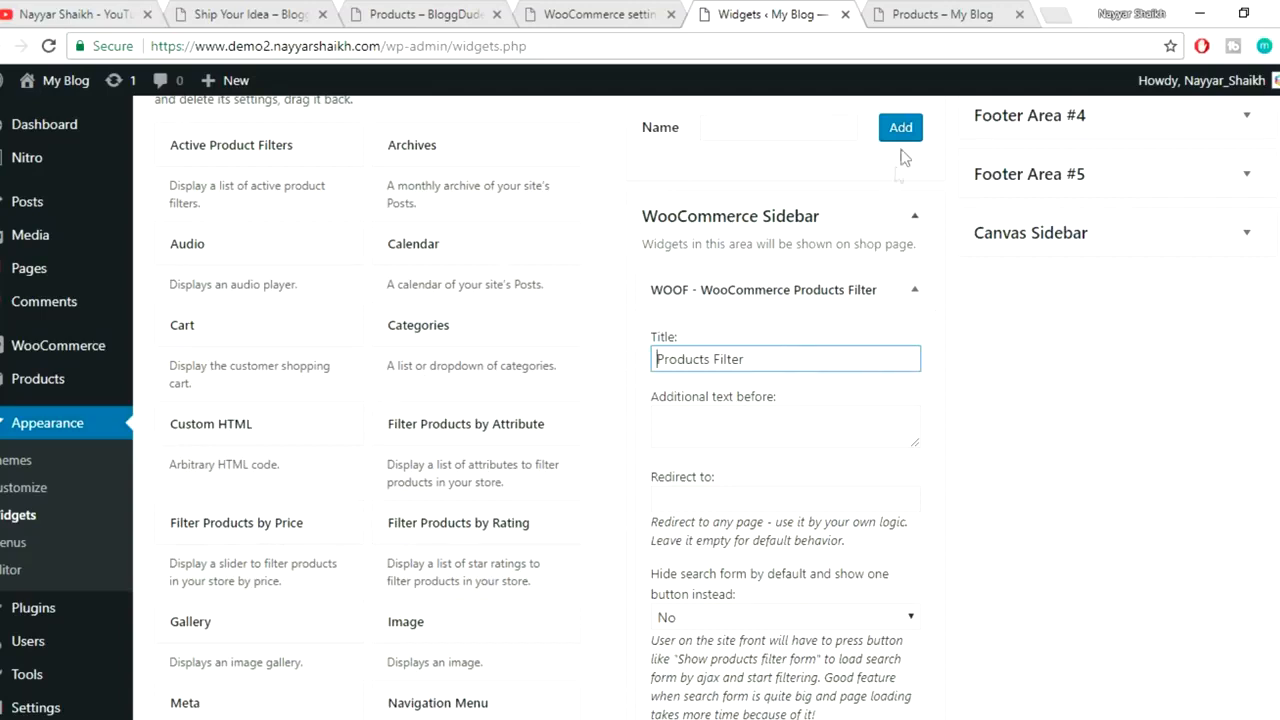
pyautogui.scroll(-5, 980, 361)
pyautogui.click(893, 560)
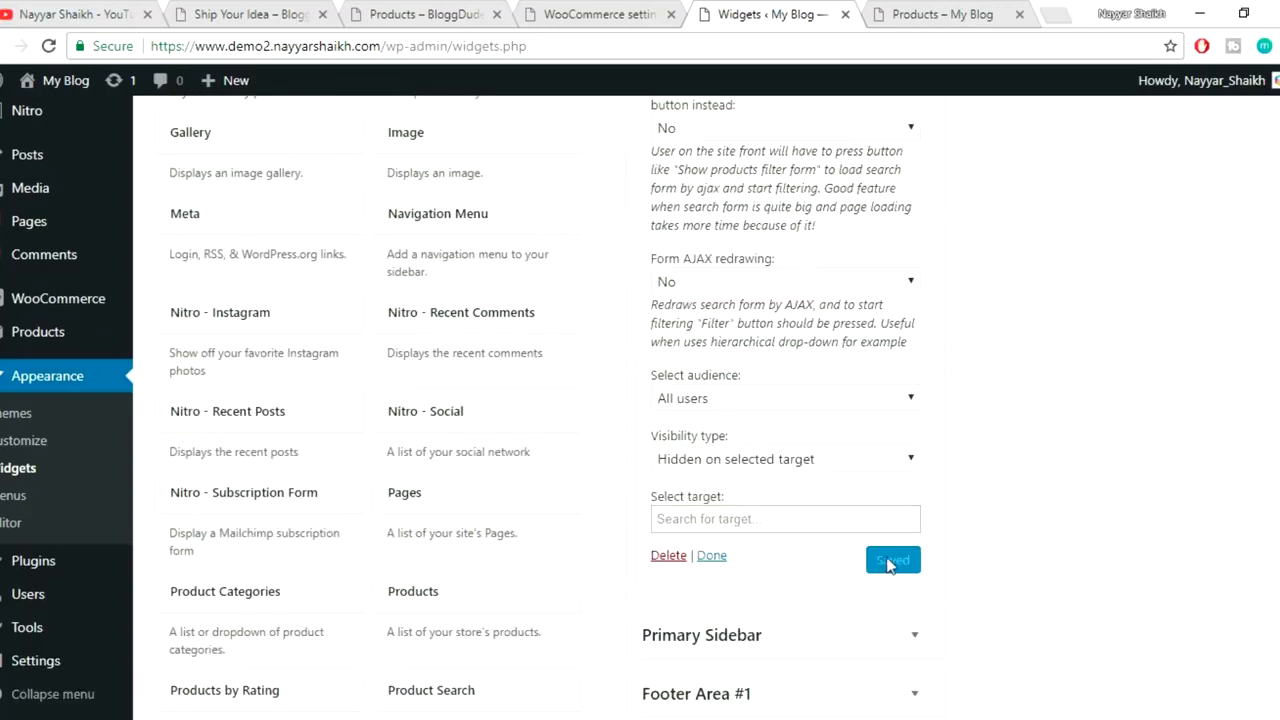
# - Reload the My Blog shop page to check the Products Filter widget in its sidebar
pyautogui.click(950, 12)
pyautogui.click(754, 43)
pyautogui.press('Return')
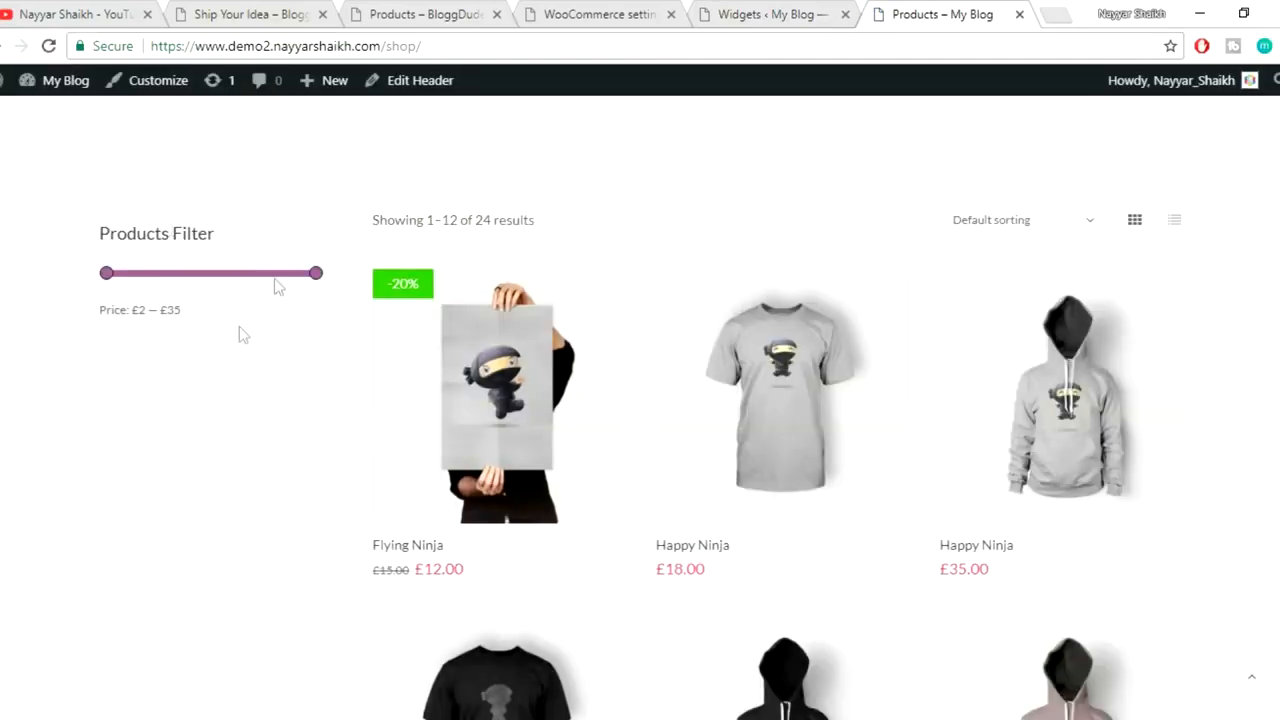
# - Close the Widgets page and compare the My Blog shop's price slider with the one in the BloggDude reference shop
pyautogui.click(765, 14)
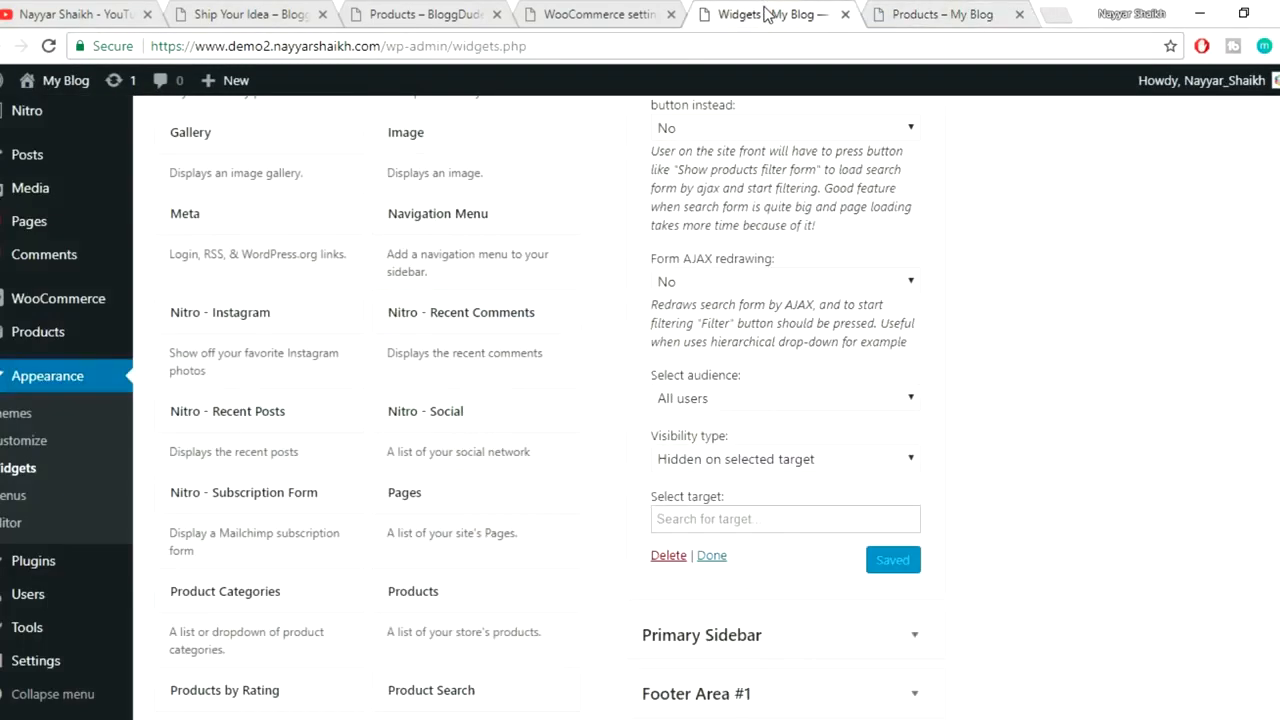
pyautogui.click(845, 14)
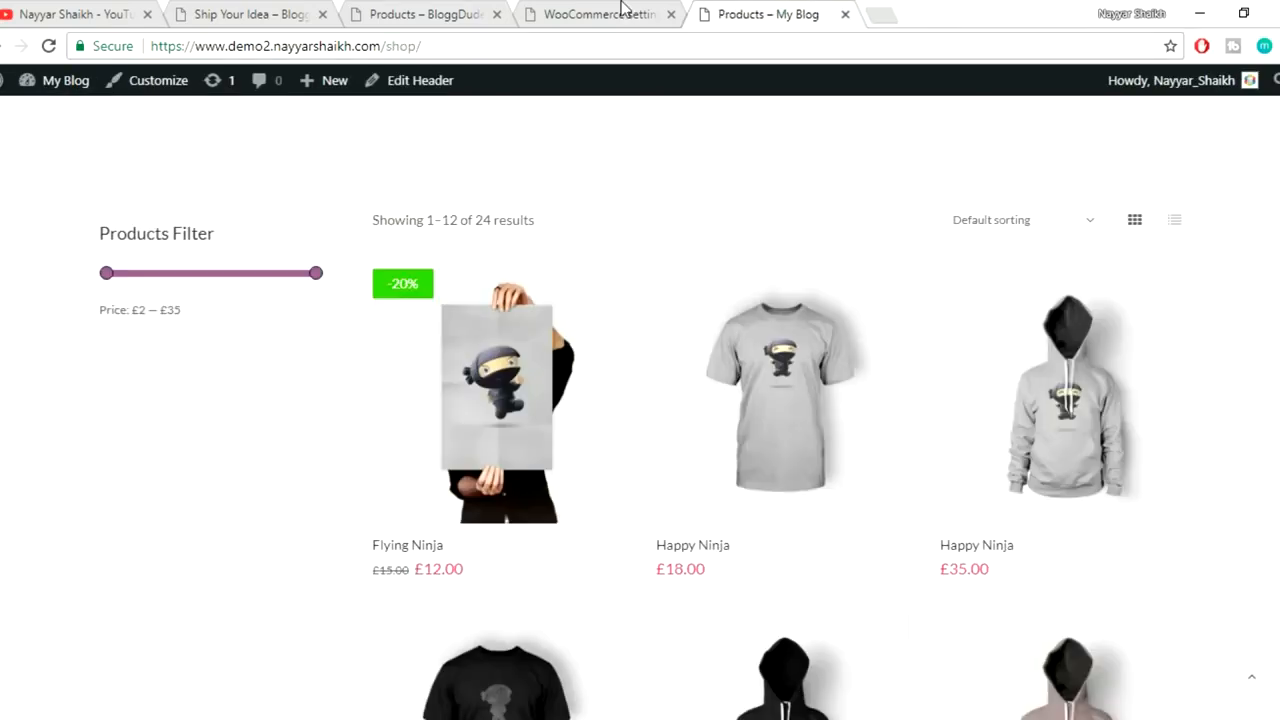
pyautogui.click(623, 14)
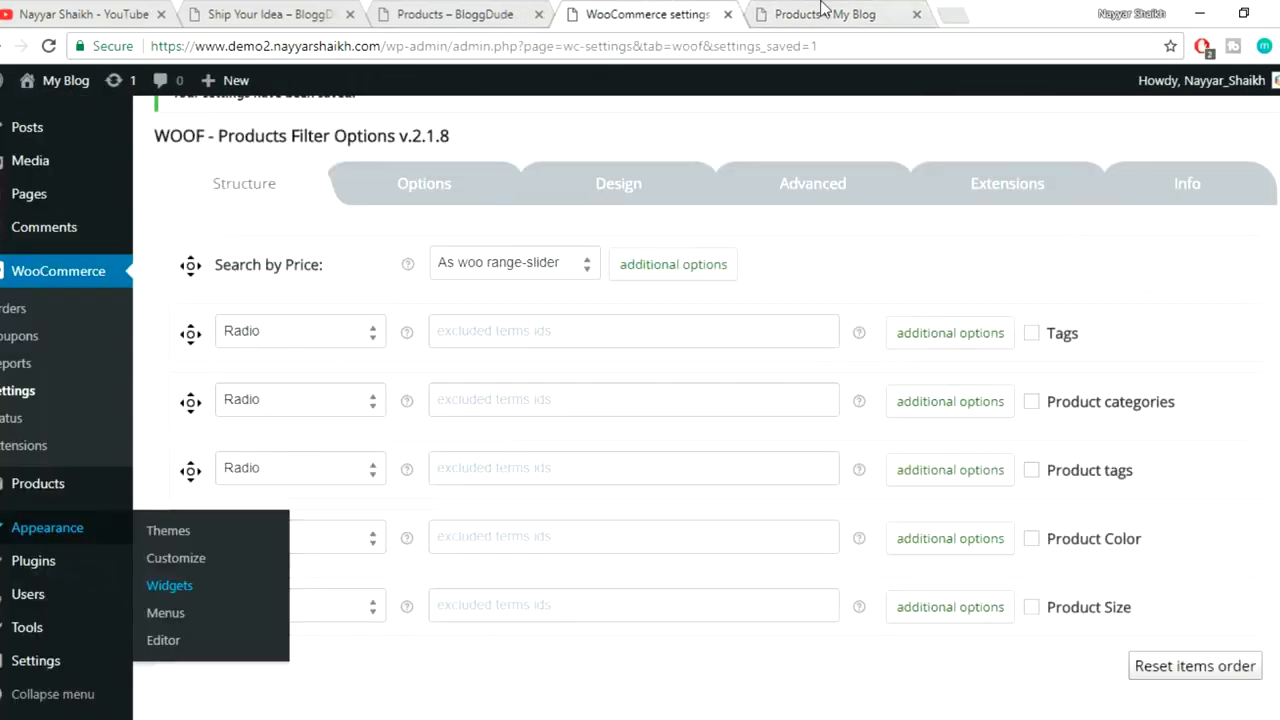
pyautogui.click(822, 10)
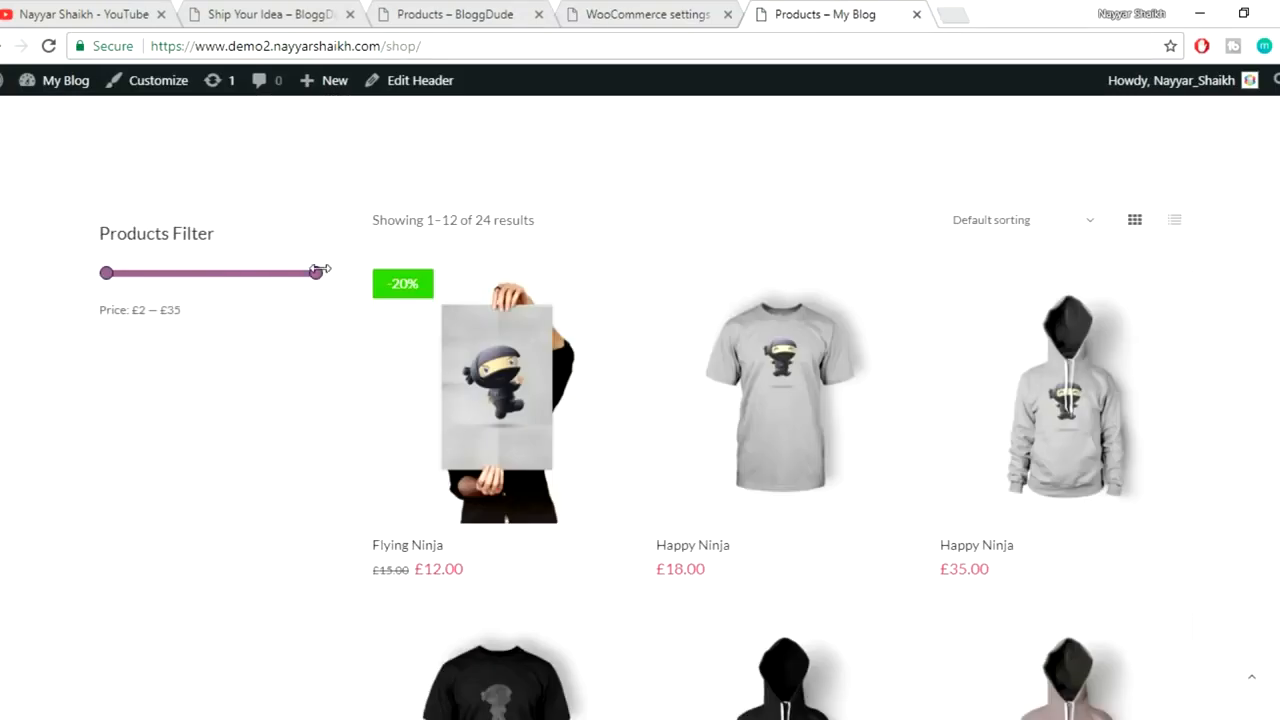
pyautogui.click(414, 12)
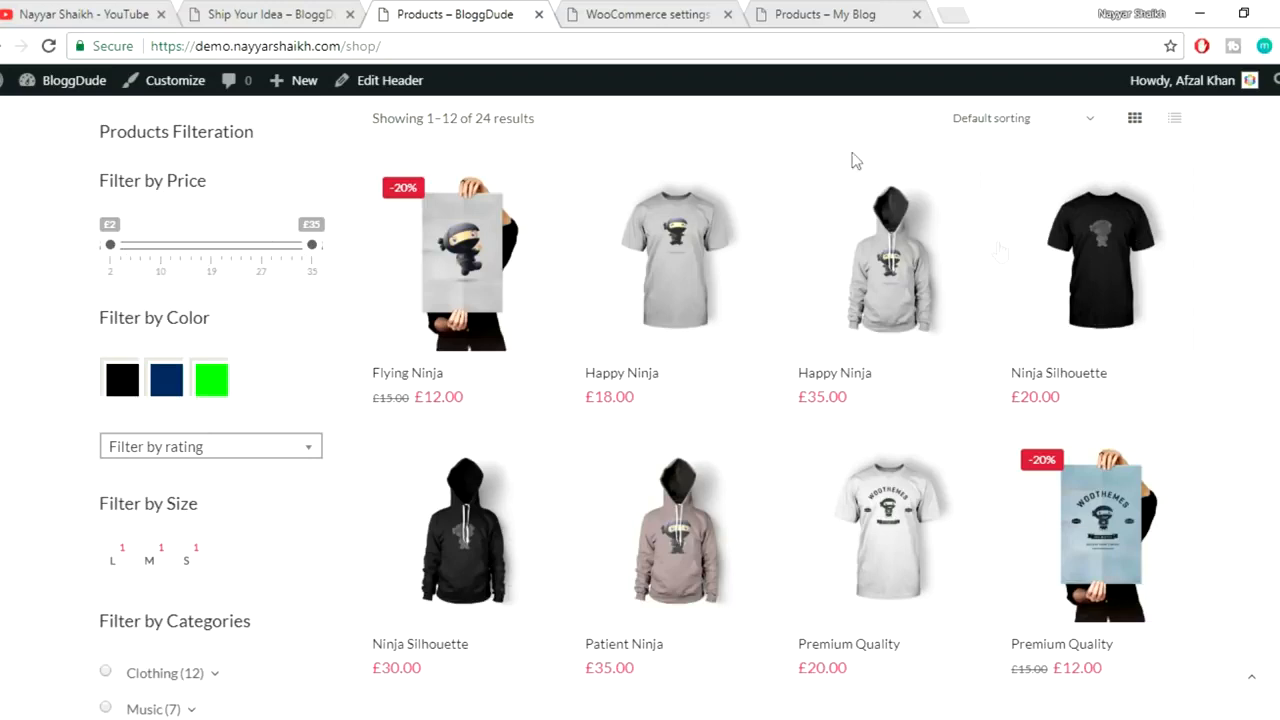
pyautogui.click(812, 12)
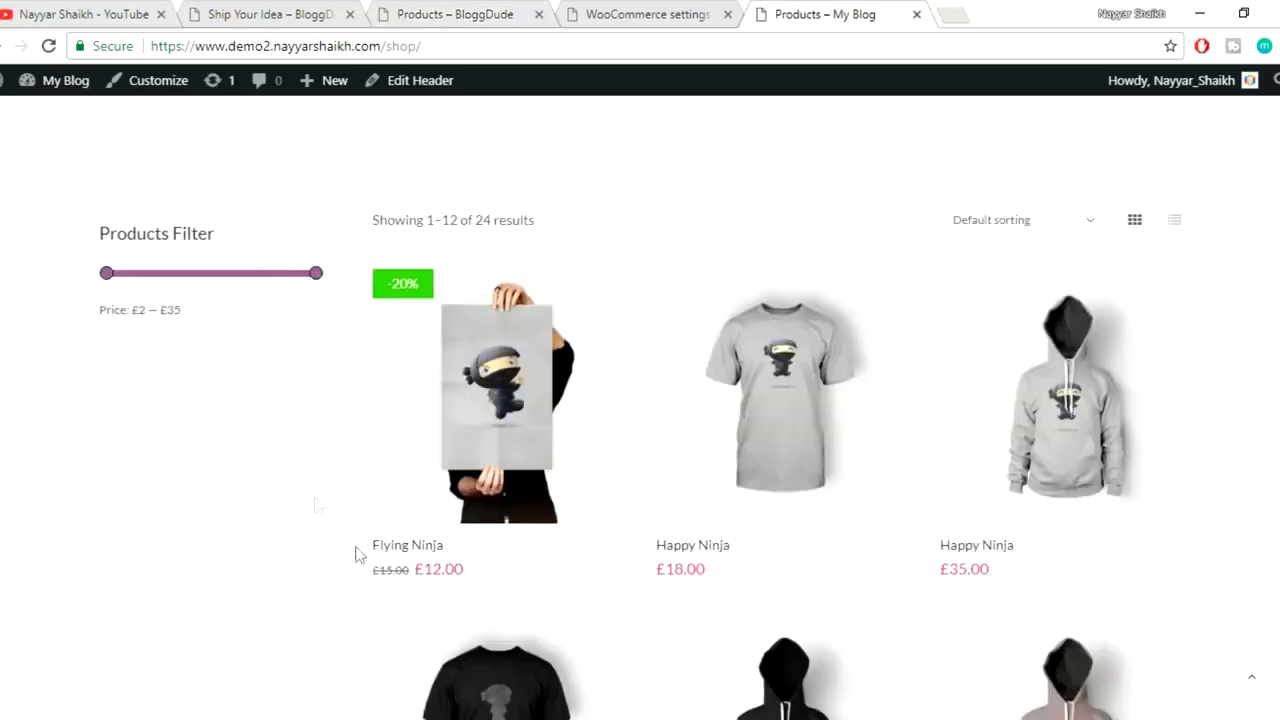
# - Set Search by Price to "As ion range-slider" in the WOOF filter settings and save the changes
pyautogui.click(689, 16)
pyautogui.click(527, 265)
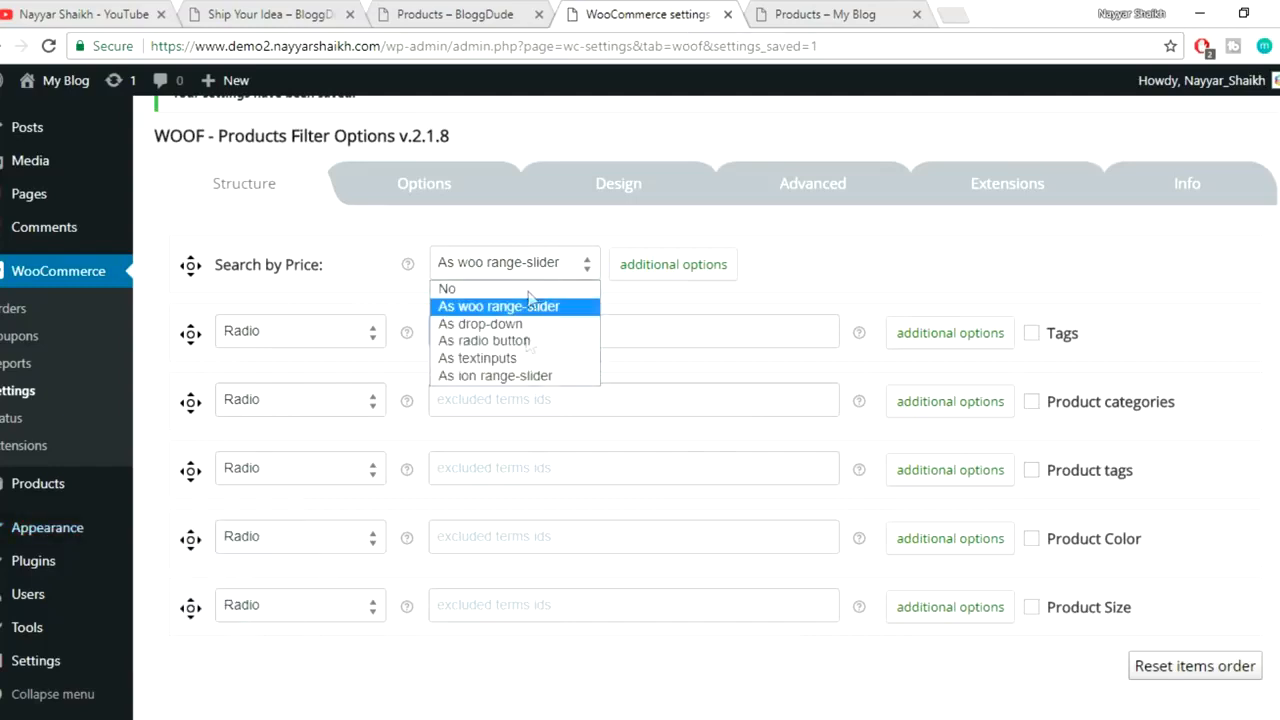
pyautogui.click(530, 382)
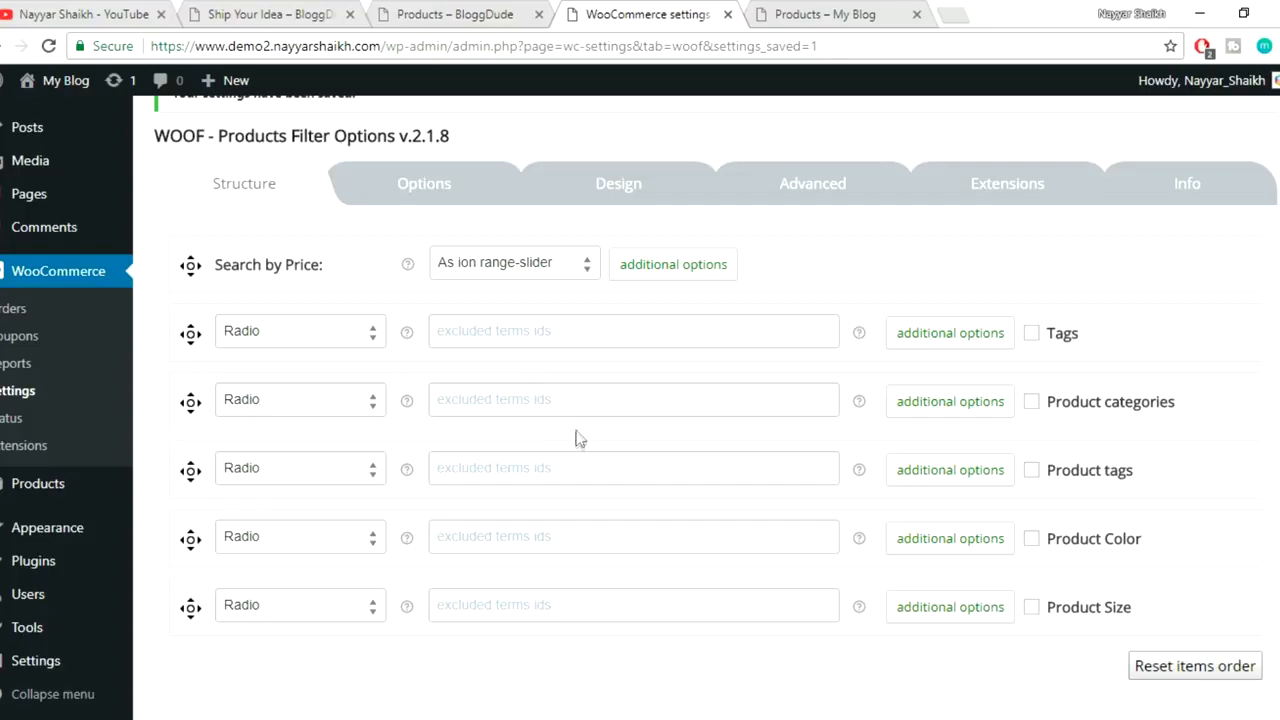
pyautogui.scroll(-2, 575, 436)
pyautogui.click(233, 620)
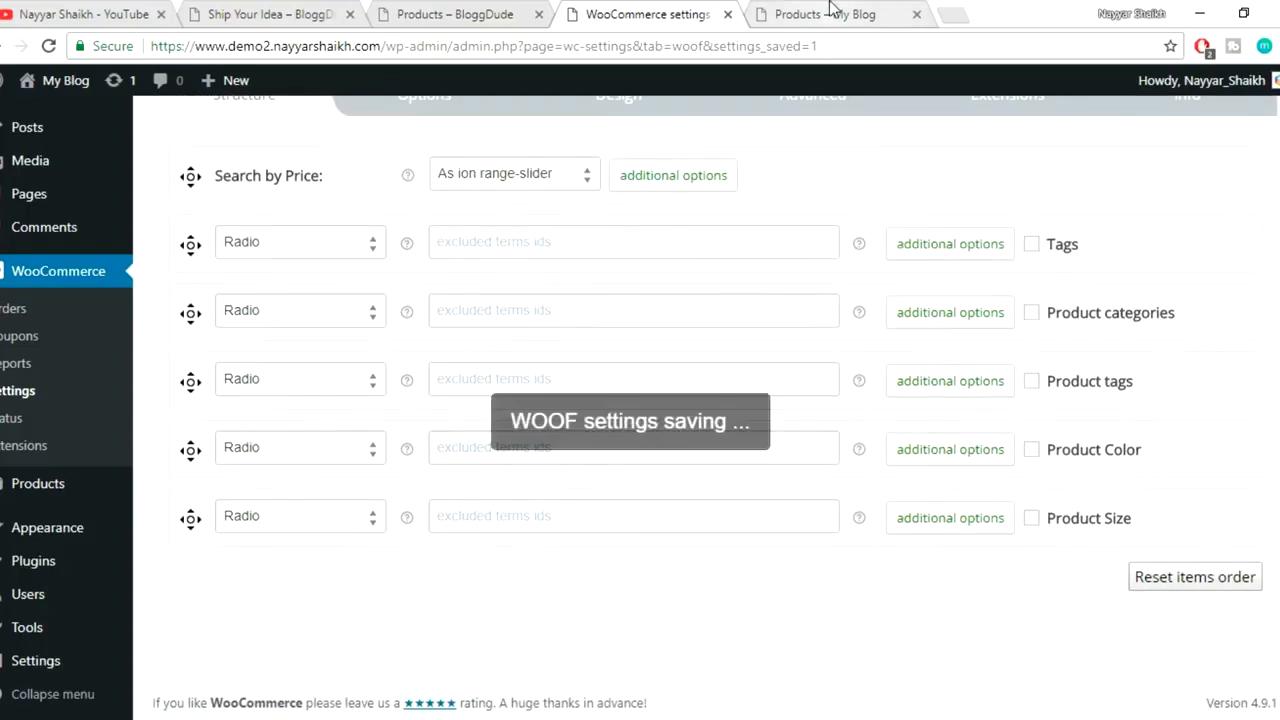
# - Reload the My Blog shop page to check the price slider, and examine Filter by Color in the BloggDude reference shop
pyautogui.click(830, 12)
pyautogui.click(806, 45)
pyautogui.press('Return')
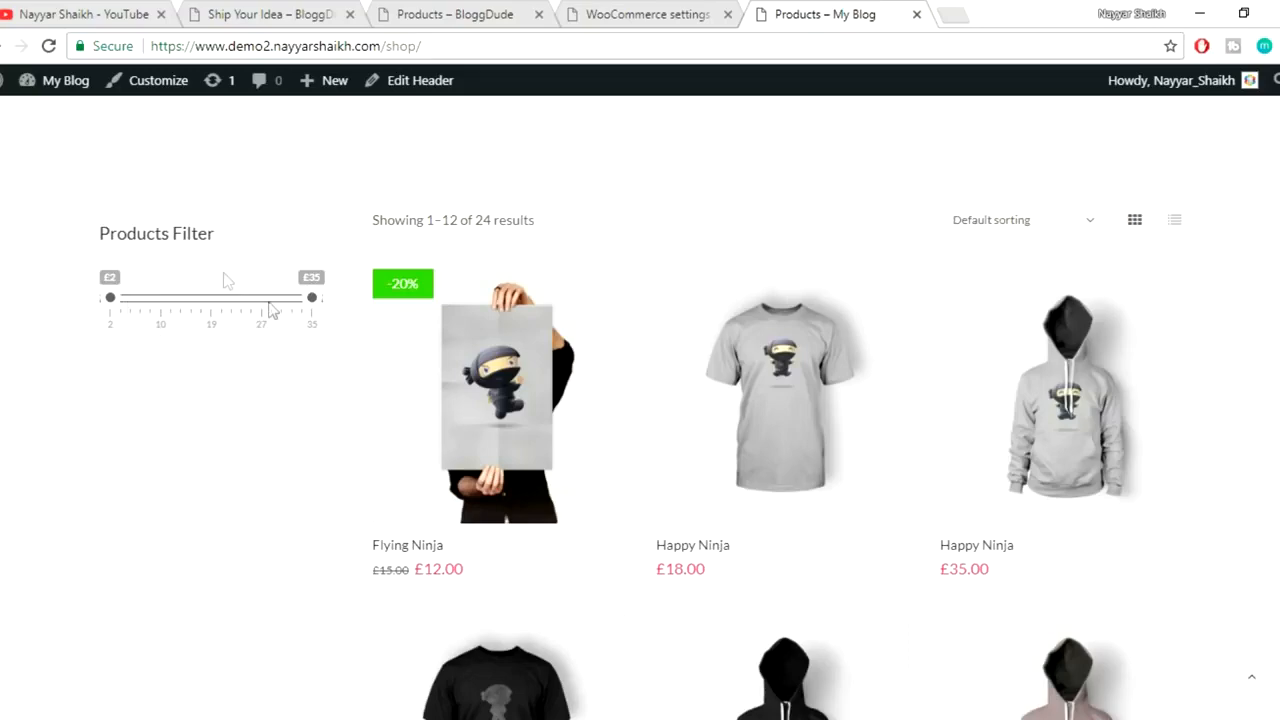
pyautogui.click(450, 12)
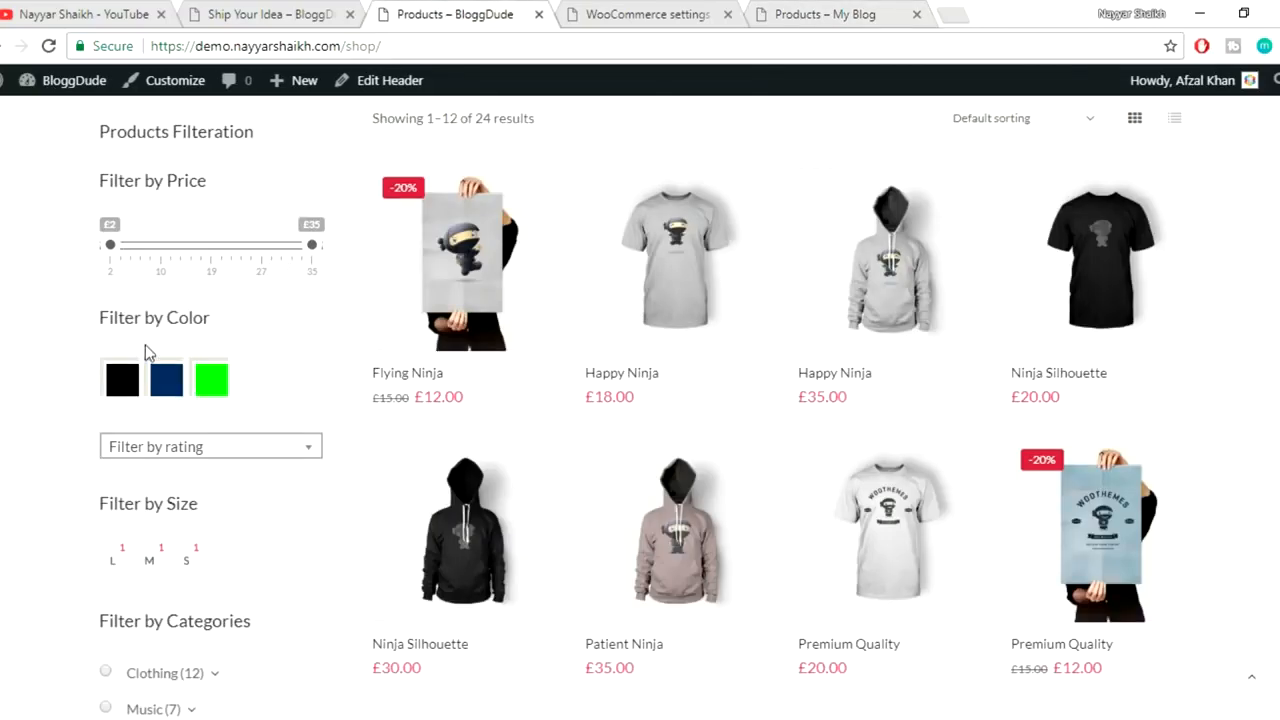
pyautogui.moveTo(90, 325); pyautogui.dragTo(220, 331)
pyautogui.click(254, 331)
# - Examine the display types available for the Product Color filter in the WOOF structure settings
pyautogui.click(686, 12)
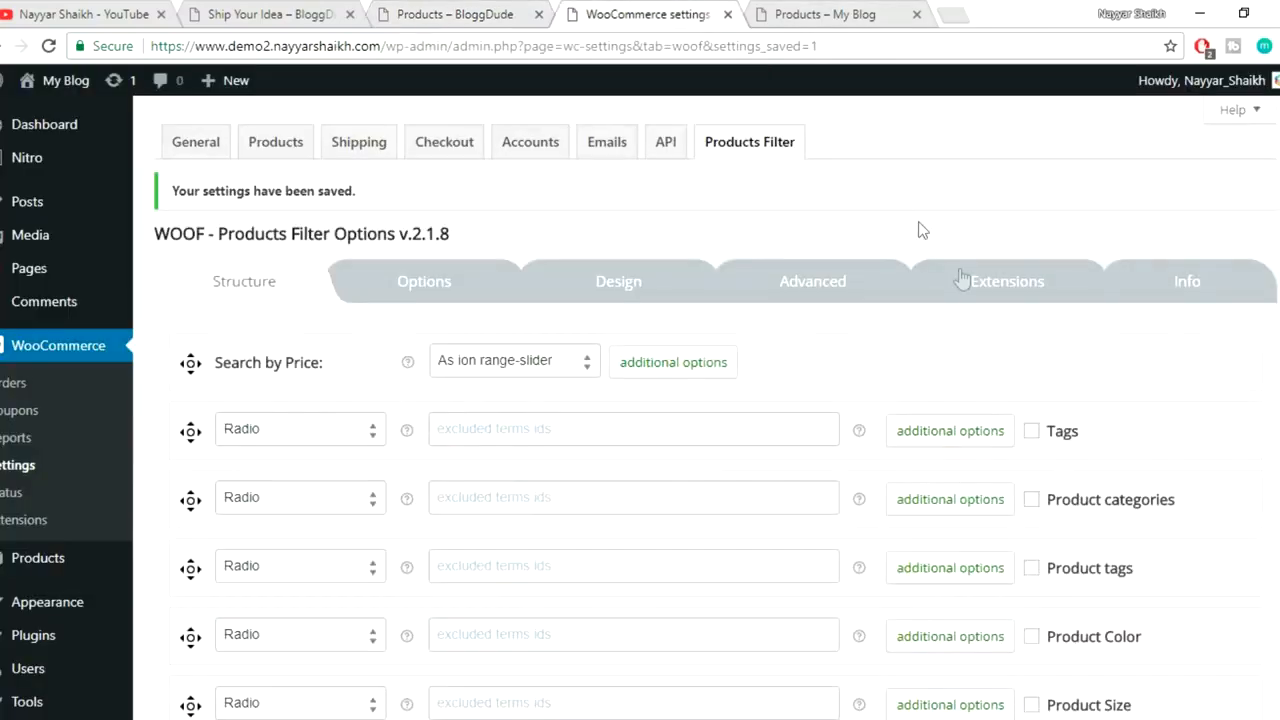
pyautogui.scroll(-1, 960, 278)
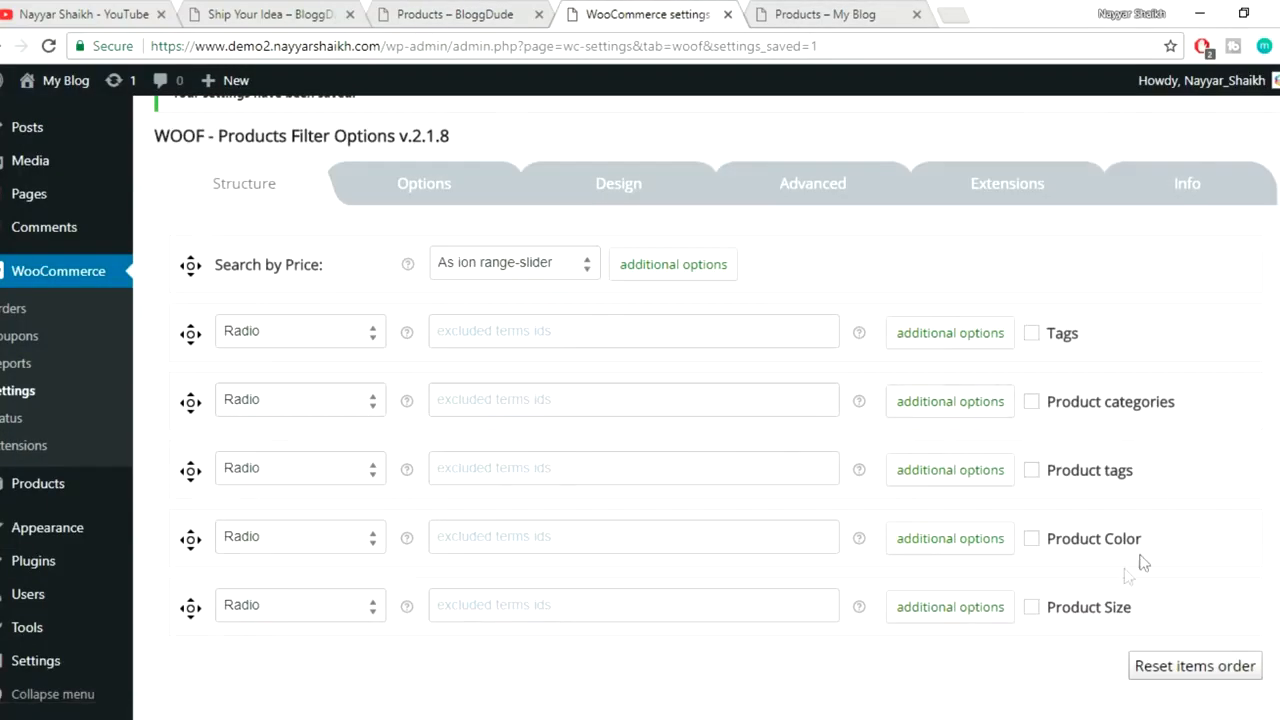
pyautogui.moveTo(1184, 543); pyautogui.dragTo(1218, 553)
pyautogui.click(315, 548)
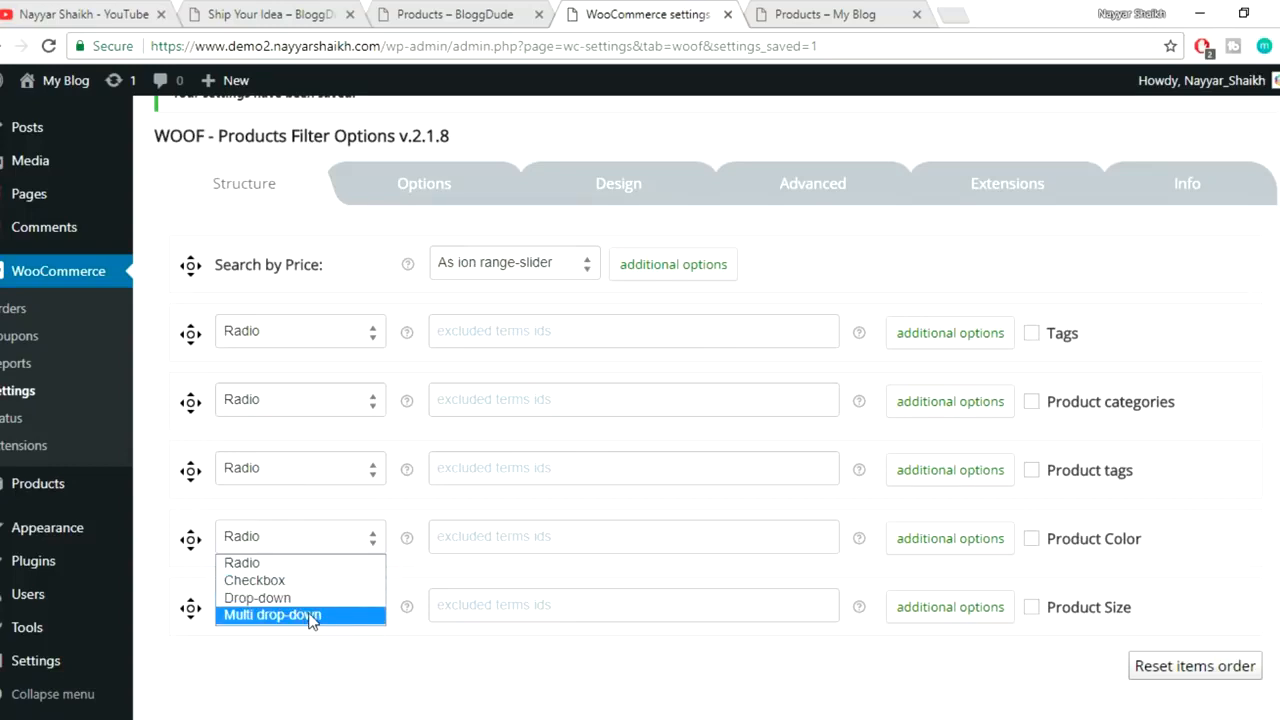
pyautogui.click(278, 540)
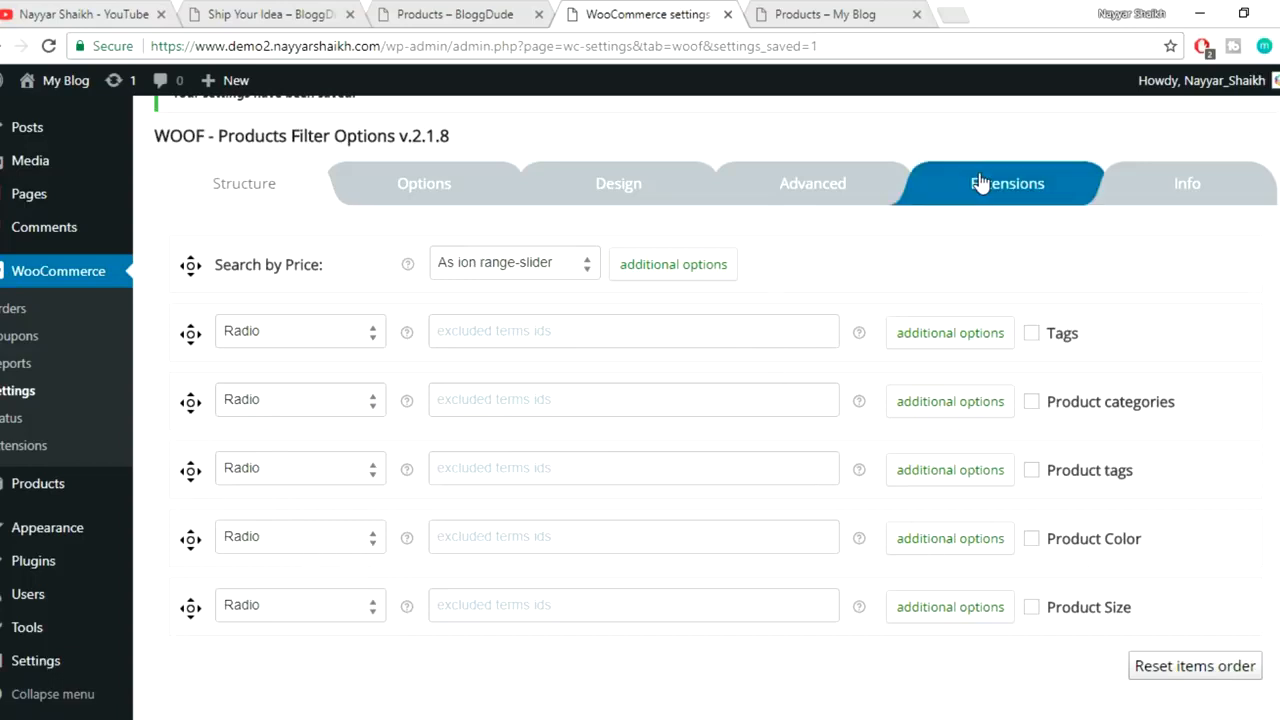
pyautogui.click(350, 545)
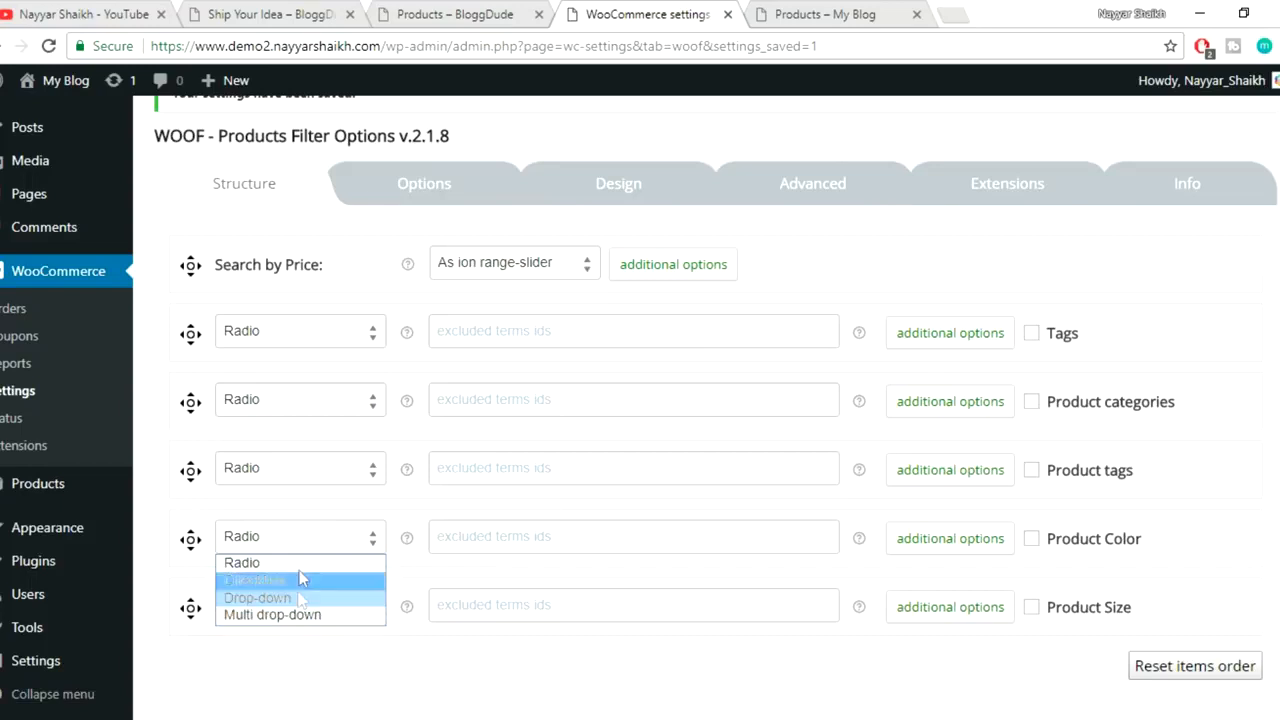
pyautogui.click(1153, 273)
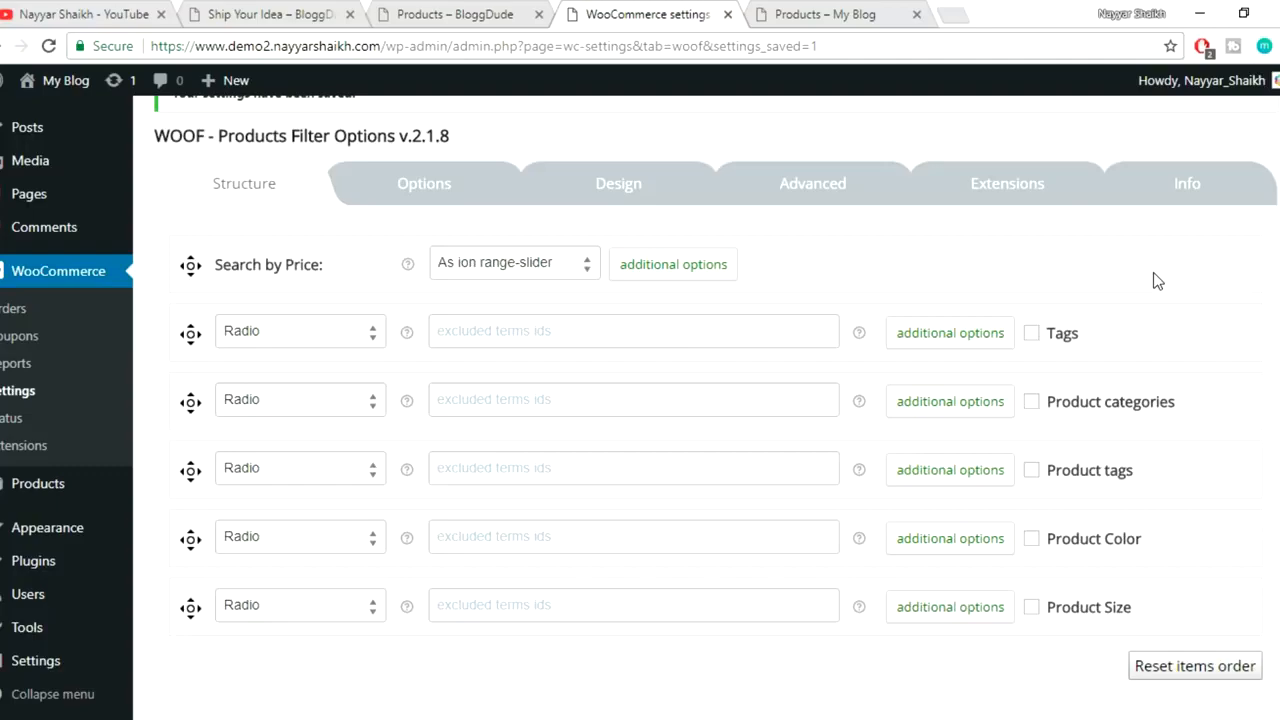
# - Enable the WOOF extensions Color, Hierarchy drop-down, Radio or checkbox in drop-down, Slider and Quick search
pyautogui.click(1008, 189)
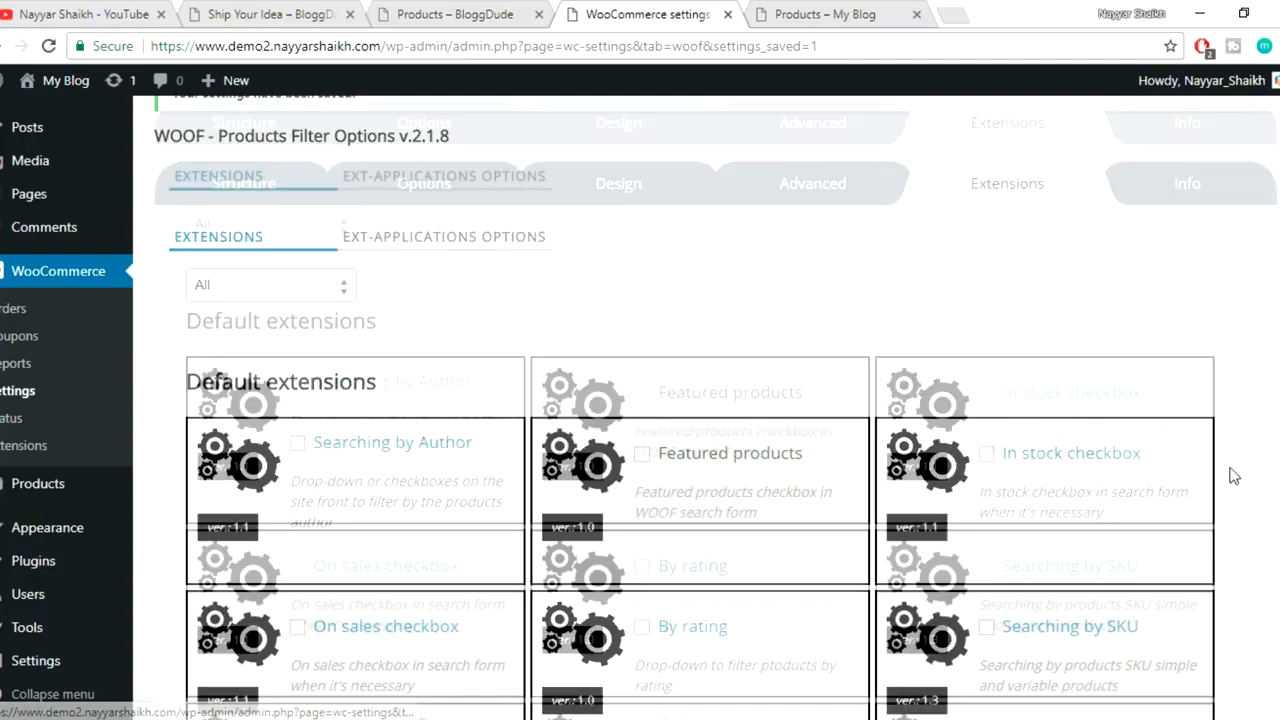
pyautogui.scroll(-5, 1233, 476)
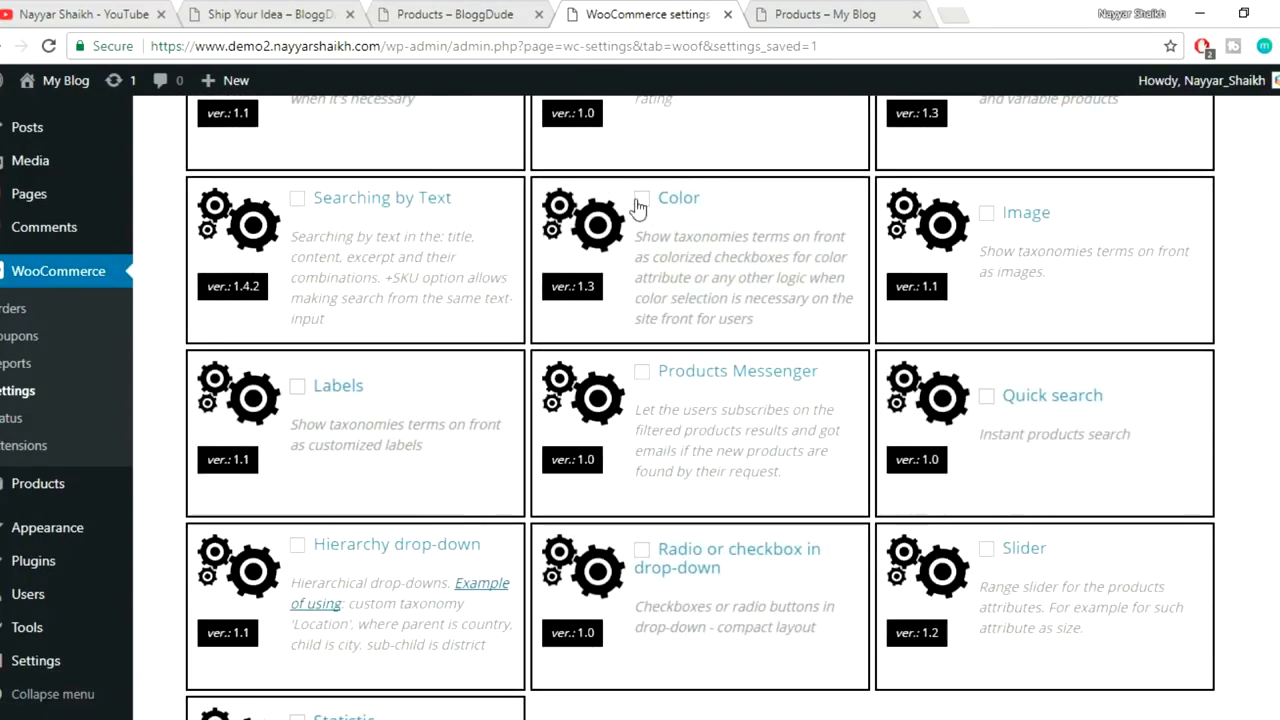
pyautogui.scroll(-3, 577, 466)
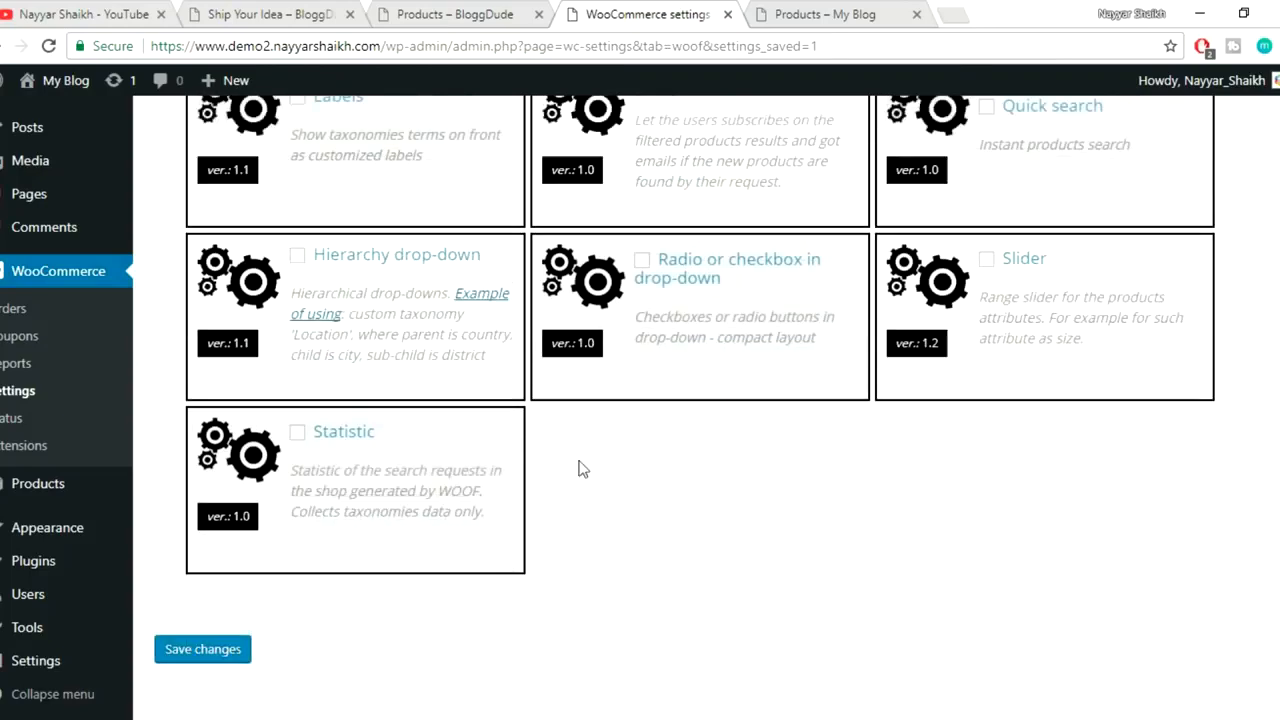
pyautogui.click(217, 622)
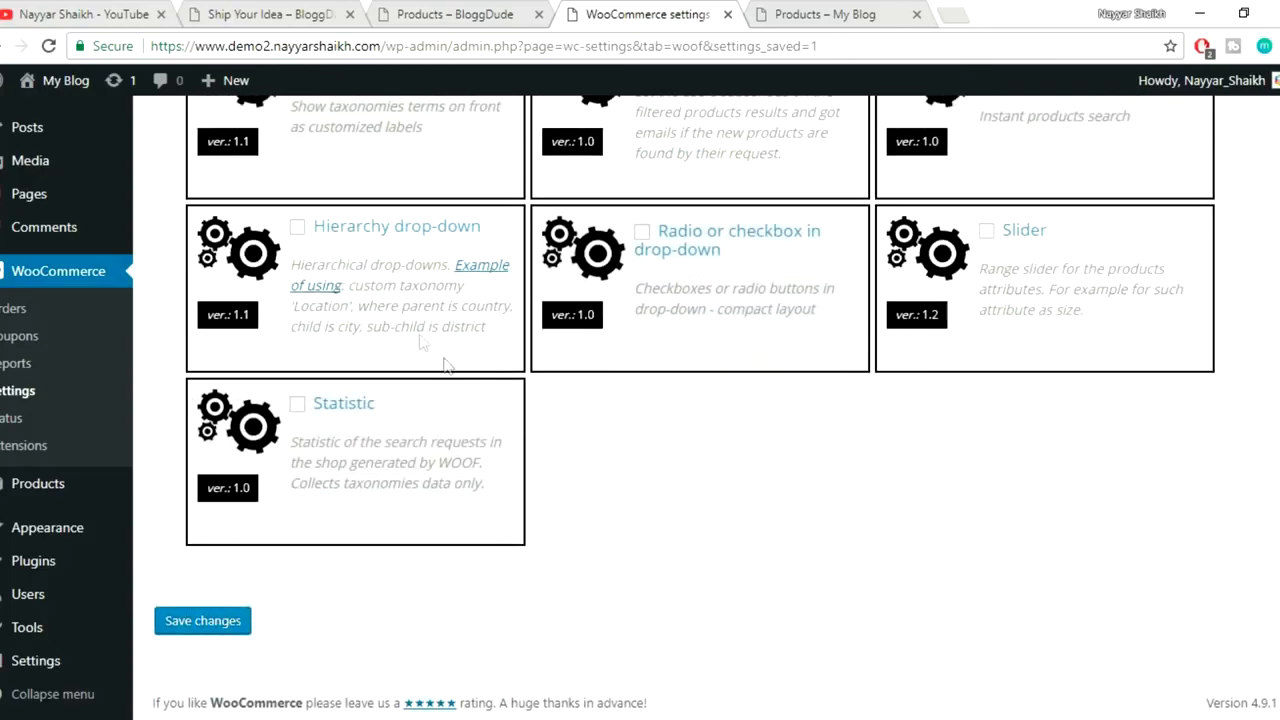
pyautogui.click(297, 227)
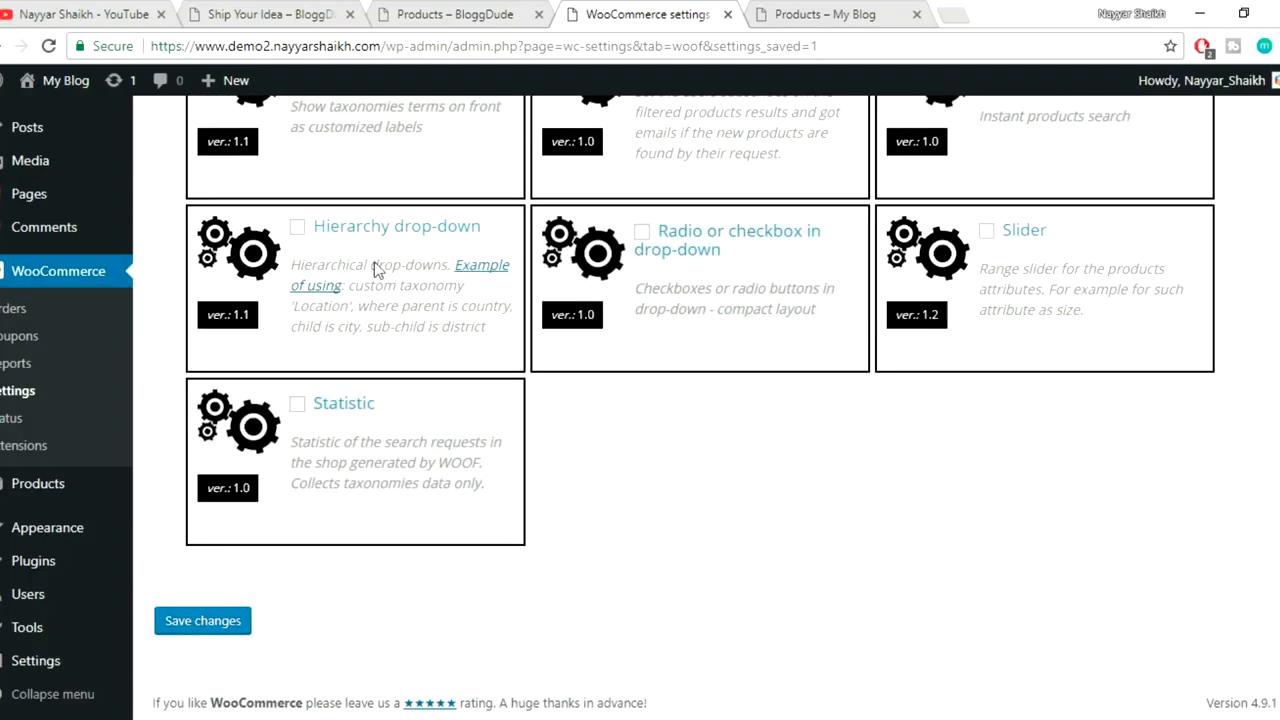
pyautogui.click(641, 232)
pyautogui.click(986, 231)
pyautogui.scroll(3, 975, 401)
pyautogui.click(986, 371)
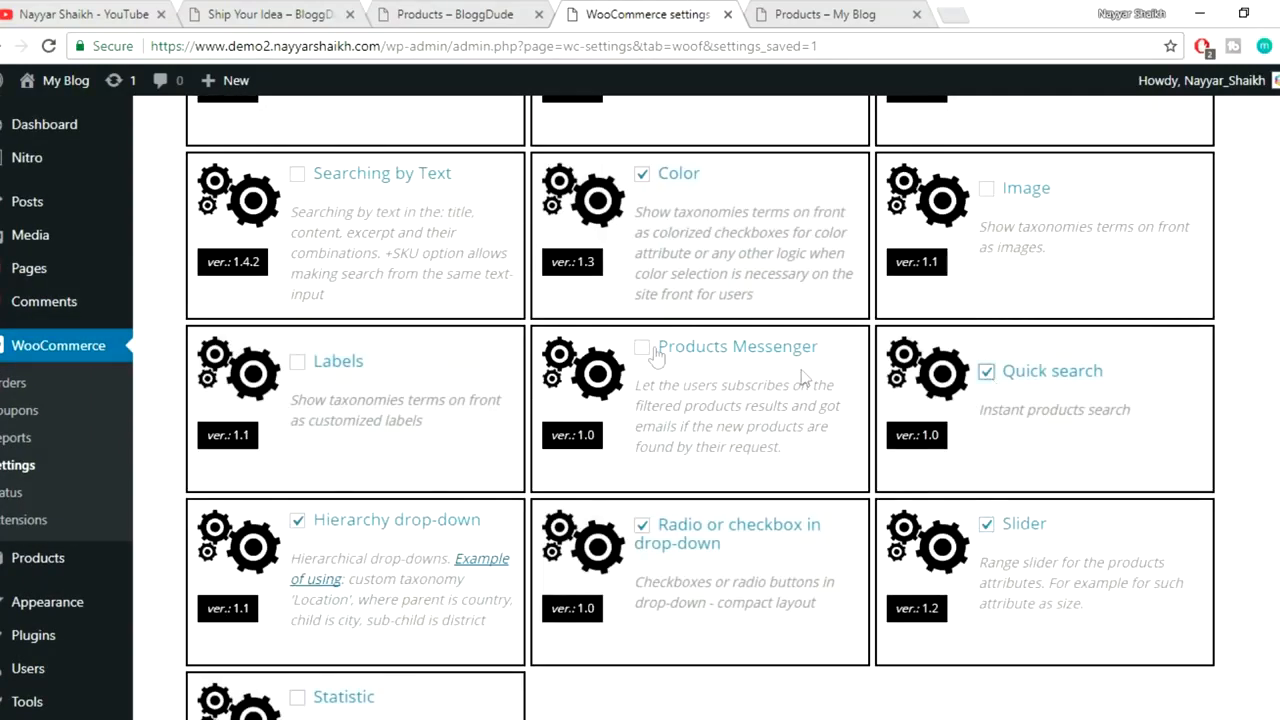
# - Enable the extensions Products Messenger, Labels, Image, Searching by Text, Searching by SKU, By rating and On sales checkbox
pyautogui.click(643, 348)
pyautogui.click(298, 363)
pyautogui.click(988, 189)
pyautogui.scroll(3, 1000, 300)
pyautogui.click(988, 312)
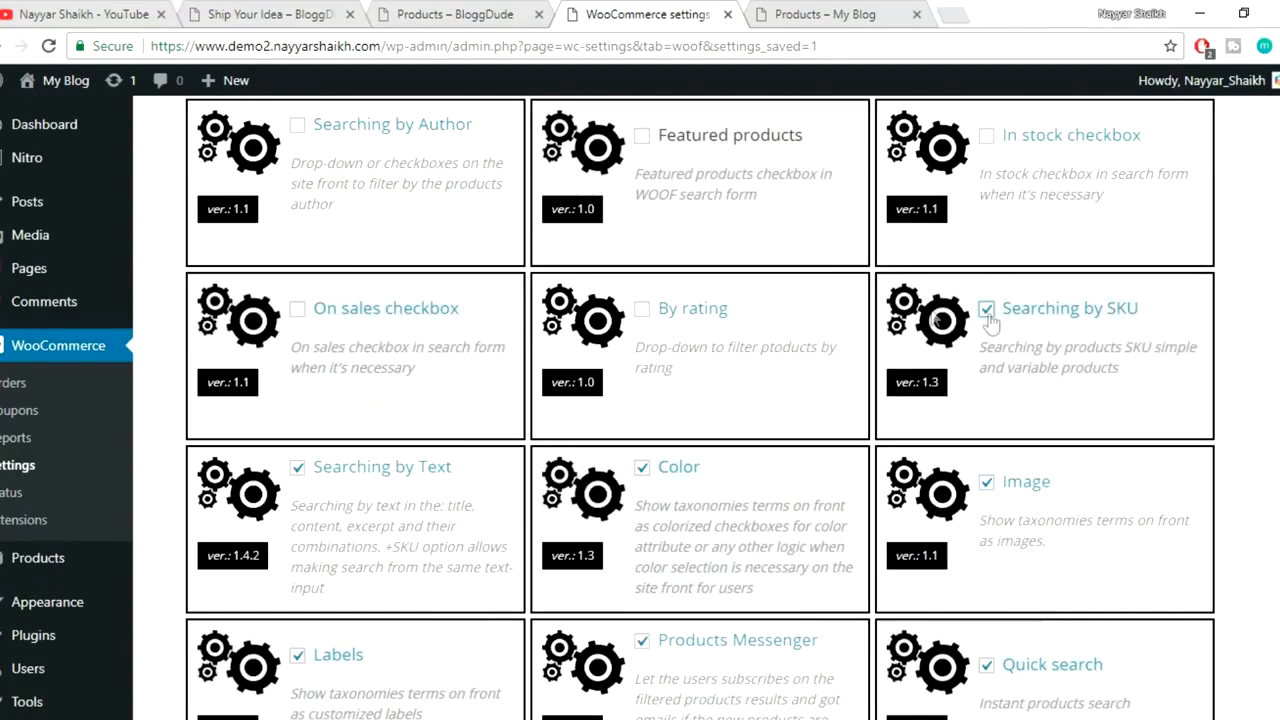
pyautogui.click(642, 310)
pyautogui.click(297, 309)
# - Enable the Searching by Author, Featured products and In stock checkbox extensions and save the changes
pyautogui.scroll(1, 724, 358)
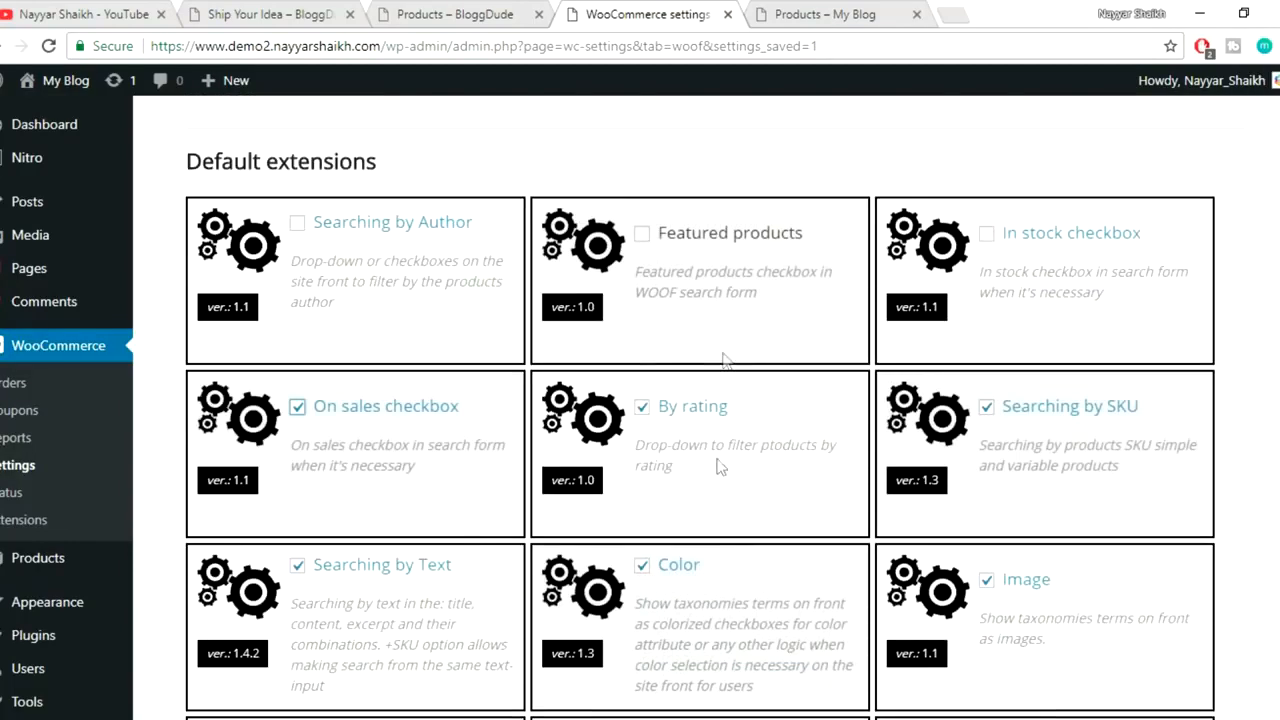
pyautogui.click(298, 224)
pyautogui.click(641, 234)
pyautogui.click(988, 236)
pyautogui.scroll(-7, 1274, 352)
pyautogui.click(202, 620)
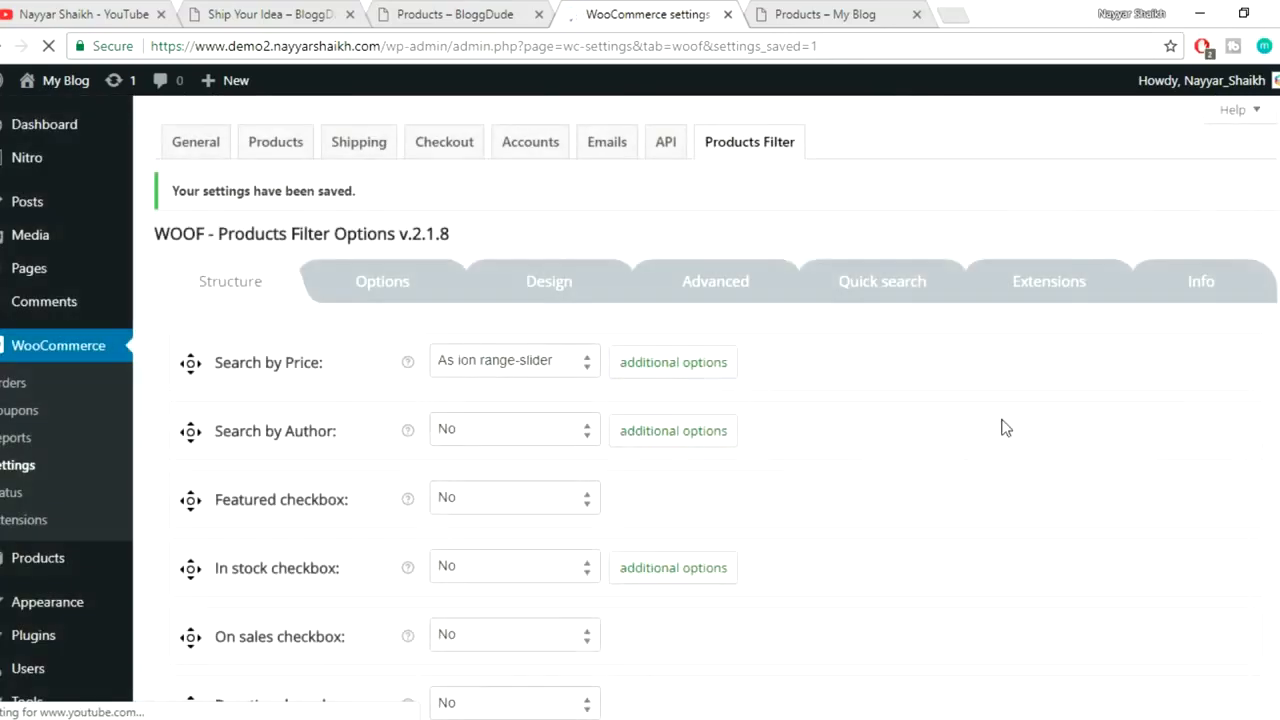
# - Move the Product Color filter up in the filter structure so it sits directly below Search by Price
pyautogui.scroll(-1, 403, 209)
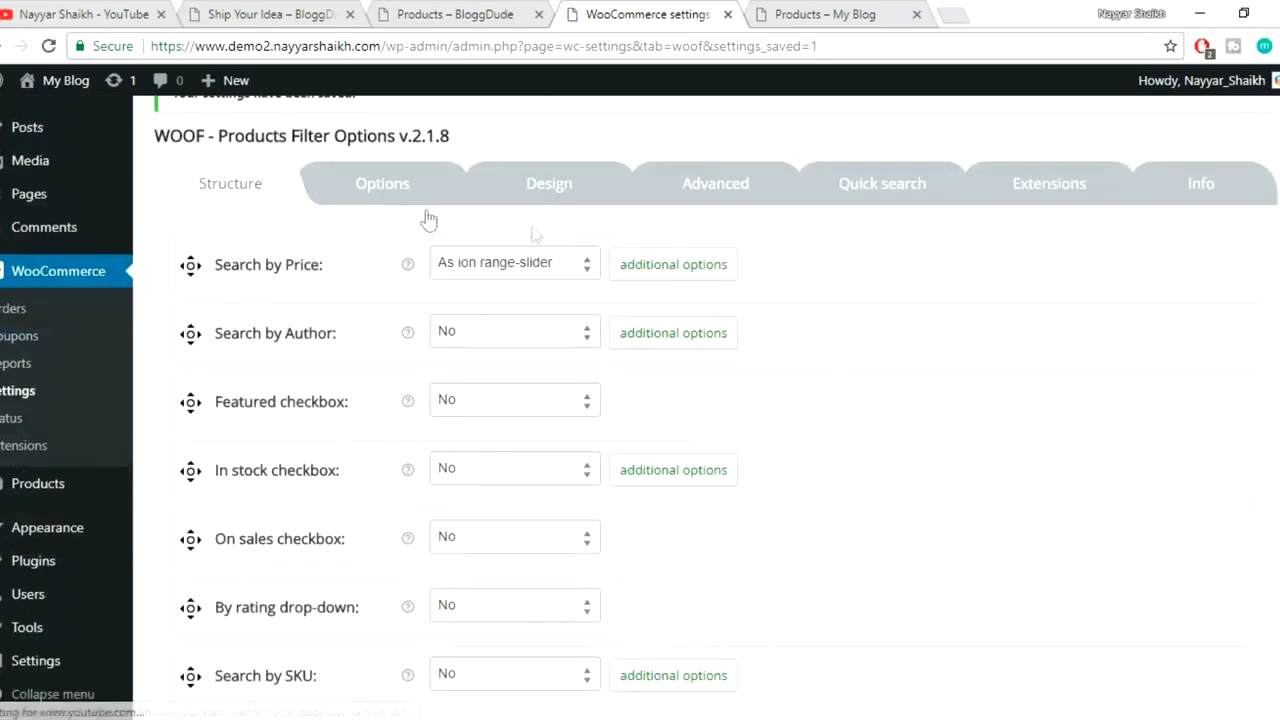
pyautogui.scroll(-5, 546, 418)
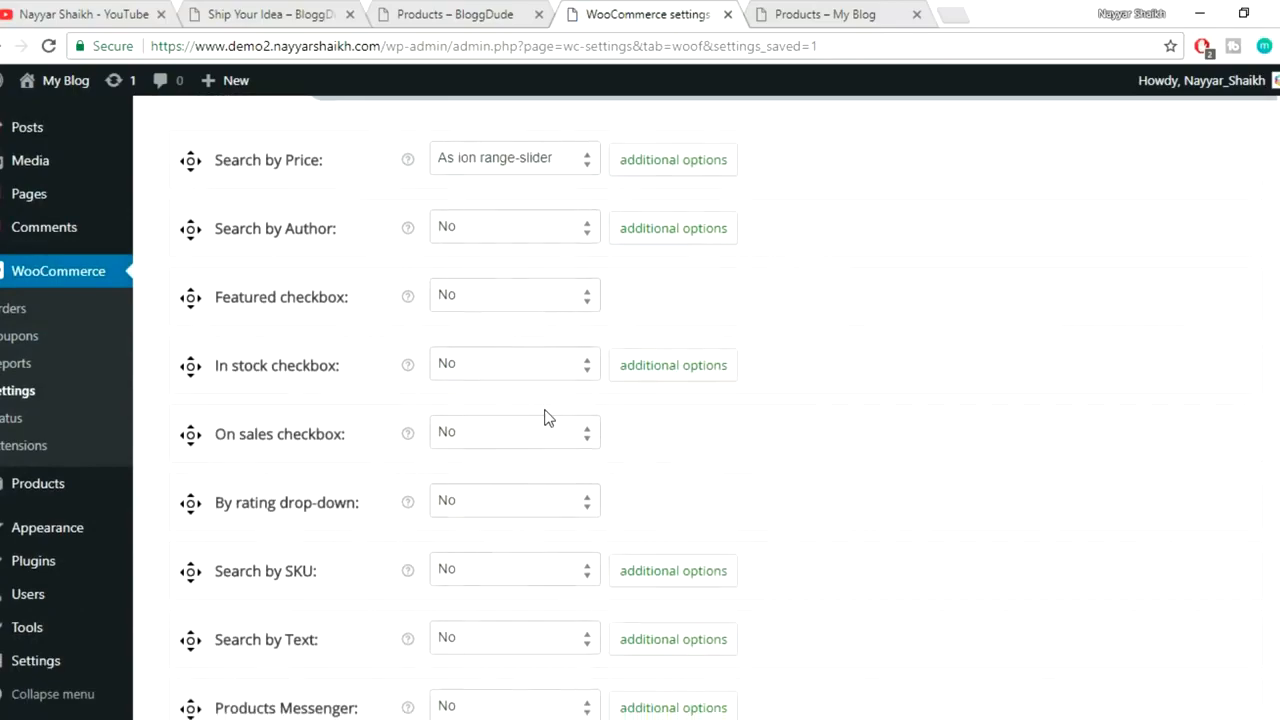
pyautogui.scroll(-2, 546, 418)
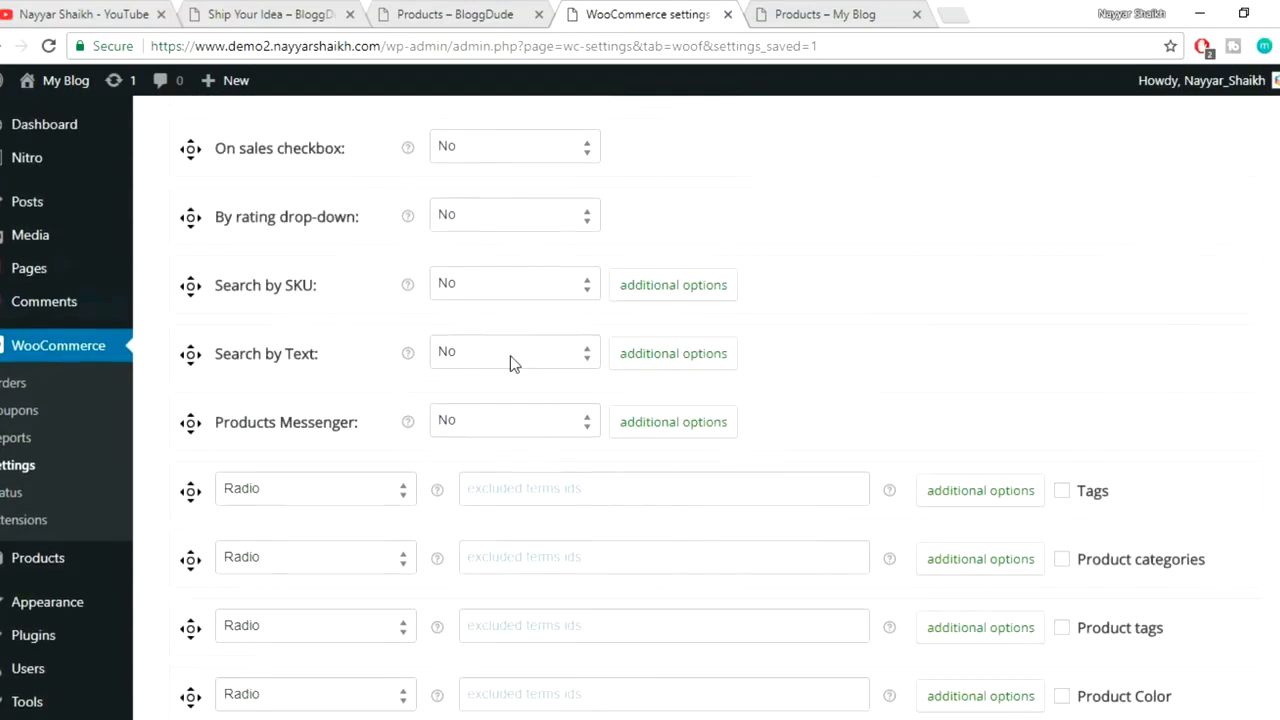
pyautogui.scroll(3, 529, 380)
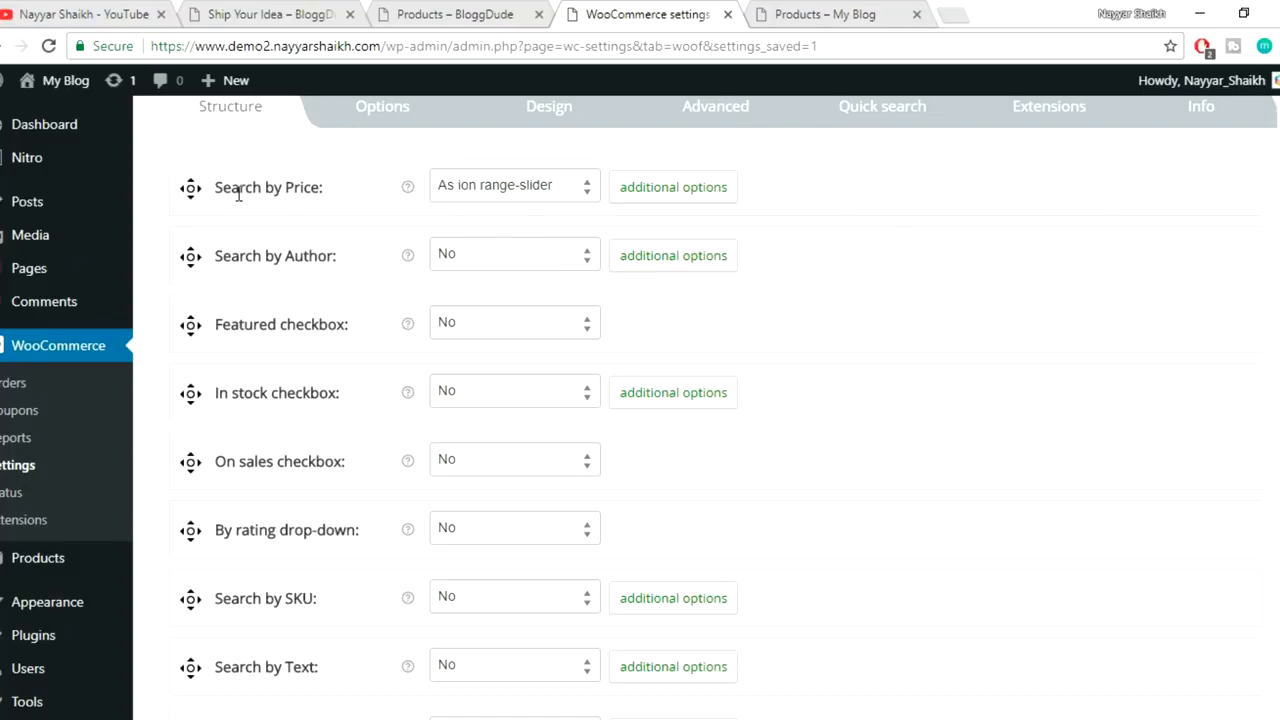
pyautogui.scroll(-5, 968, 346)
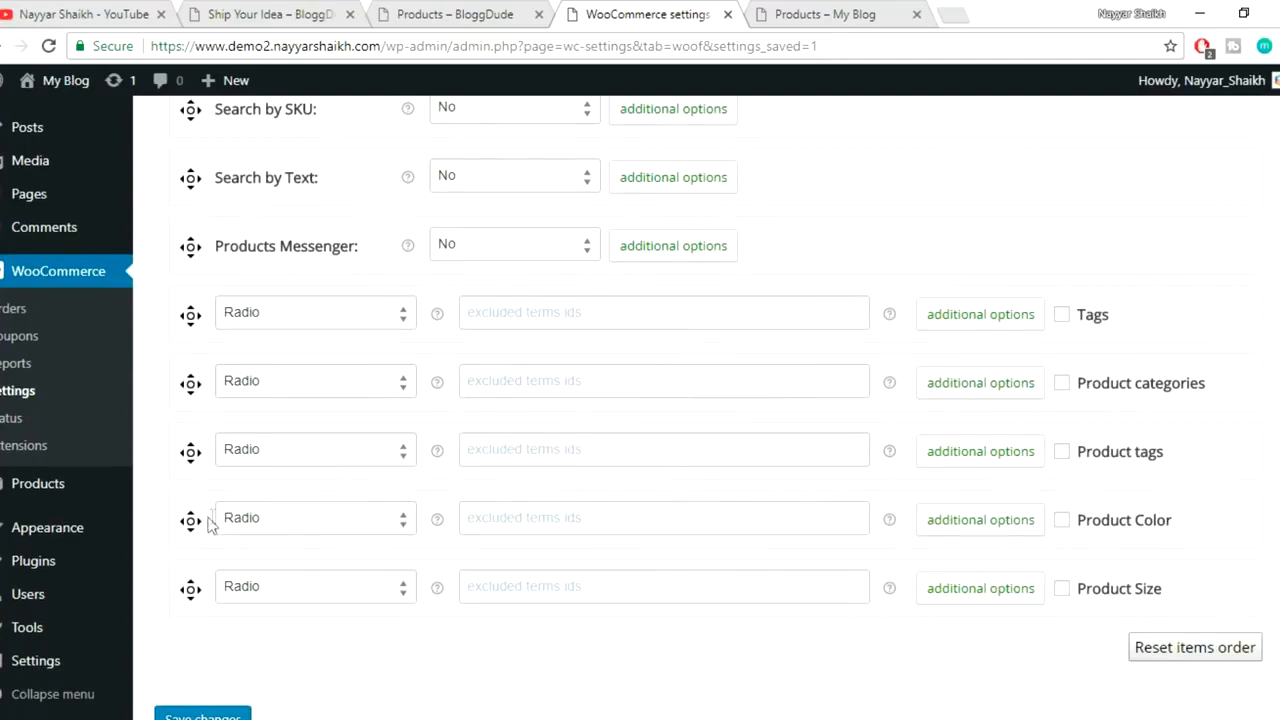
pyautogui.moveTo(190, 520); pyautogui.dragTo(334, 145)
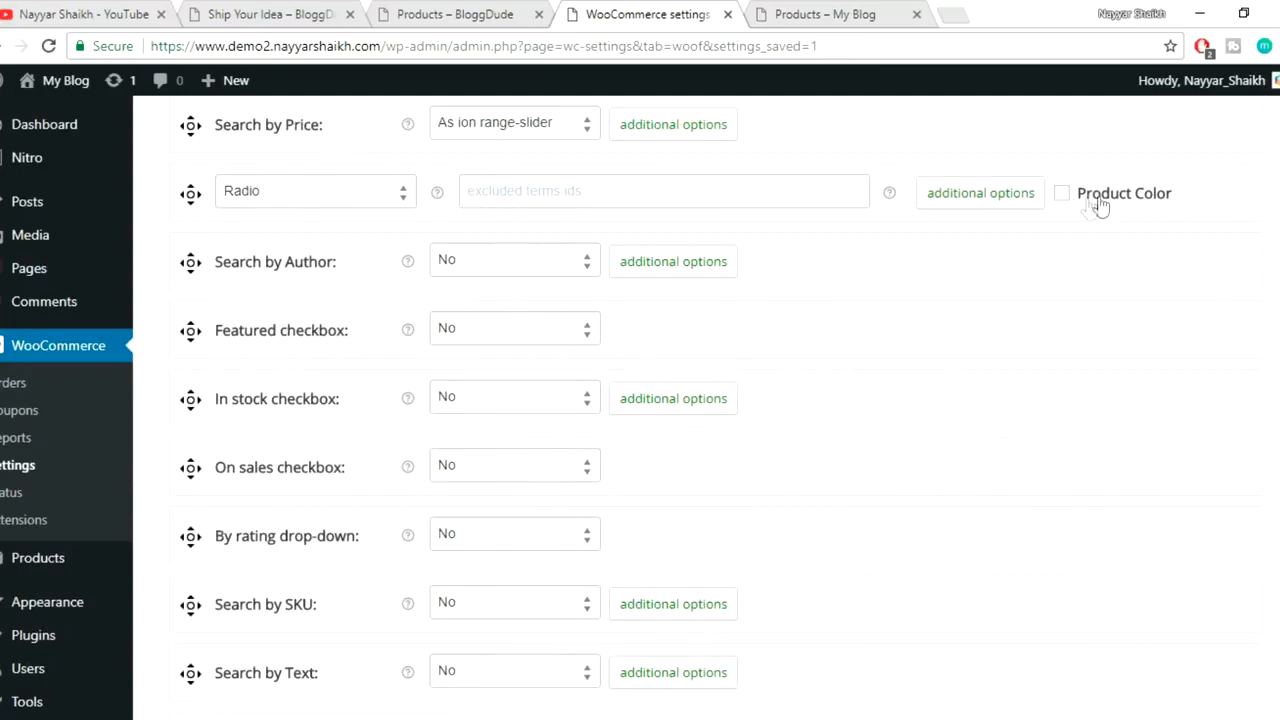
# - Set the Product Color filter's display type to Color and open its additional options
pyautogui.click(317, 193)
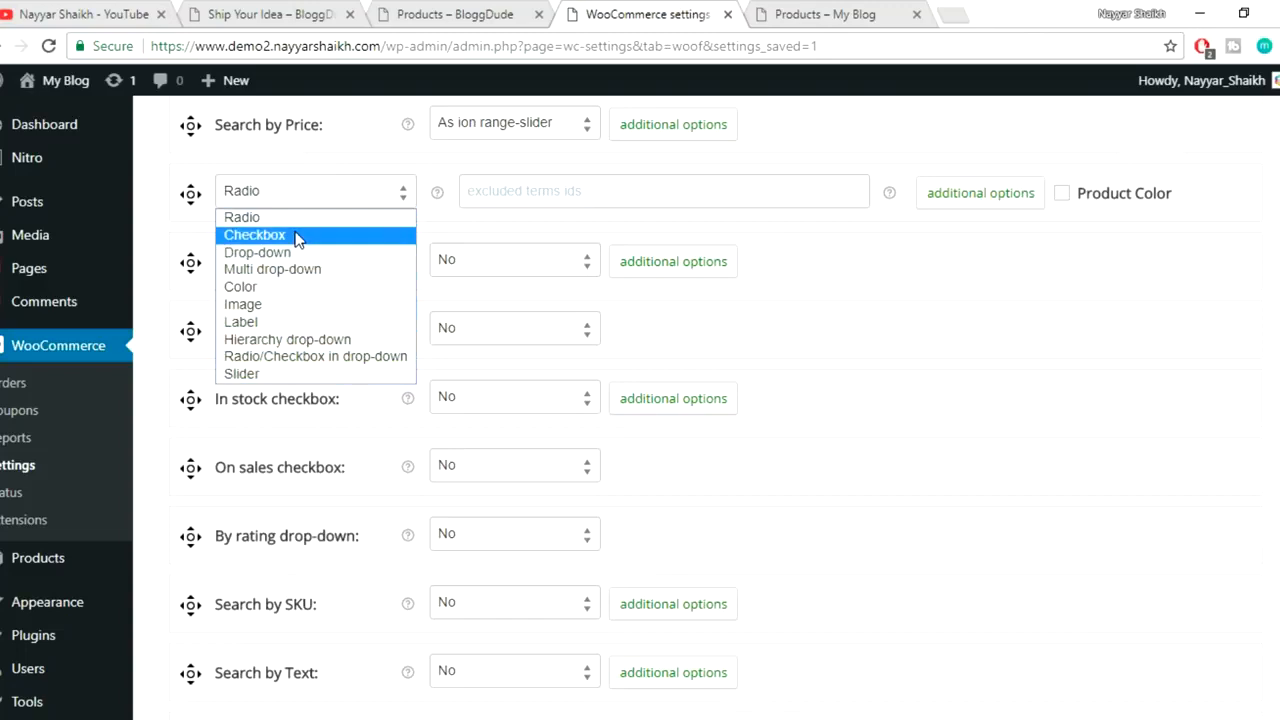
pyautogui.click(285, 288)
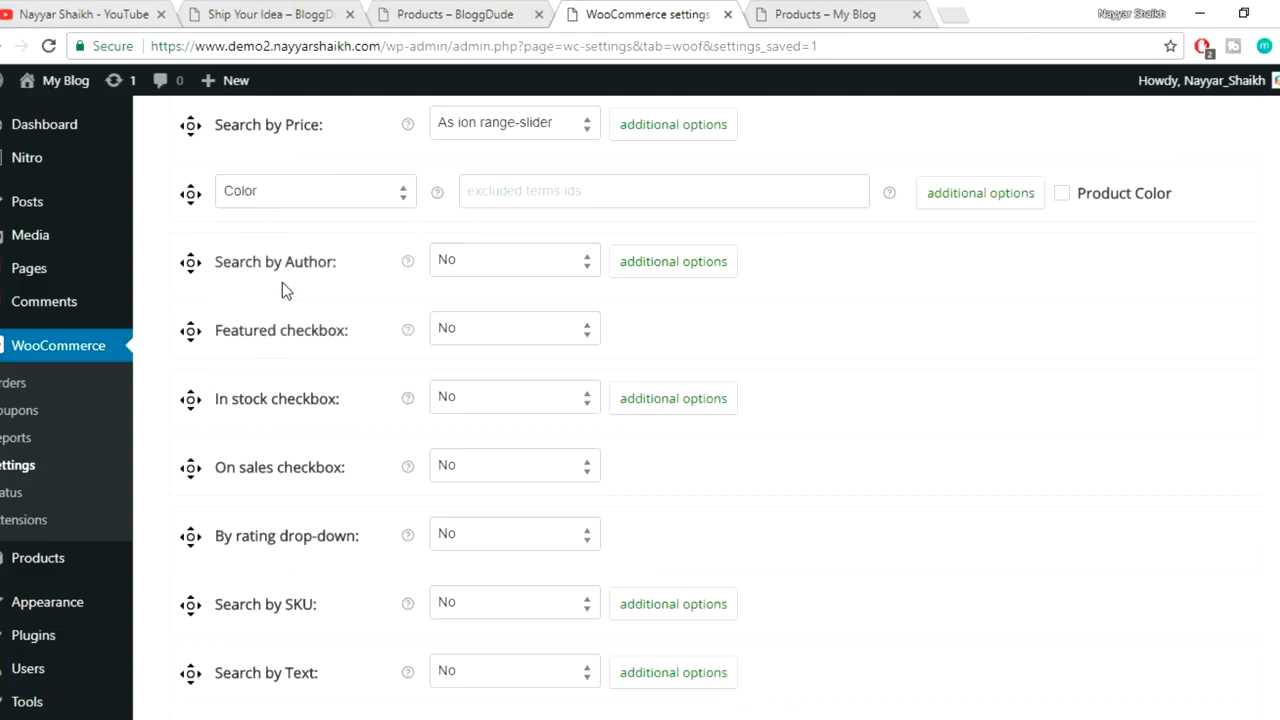
pyautogui.click(967, 200)
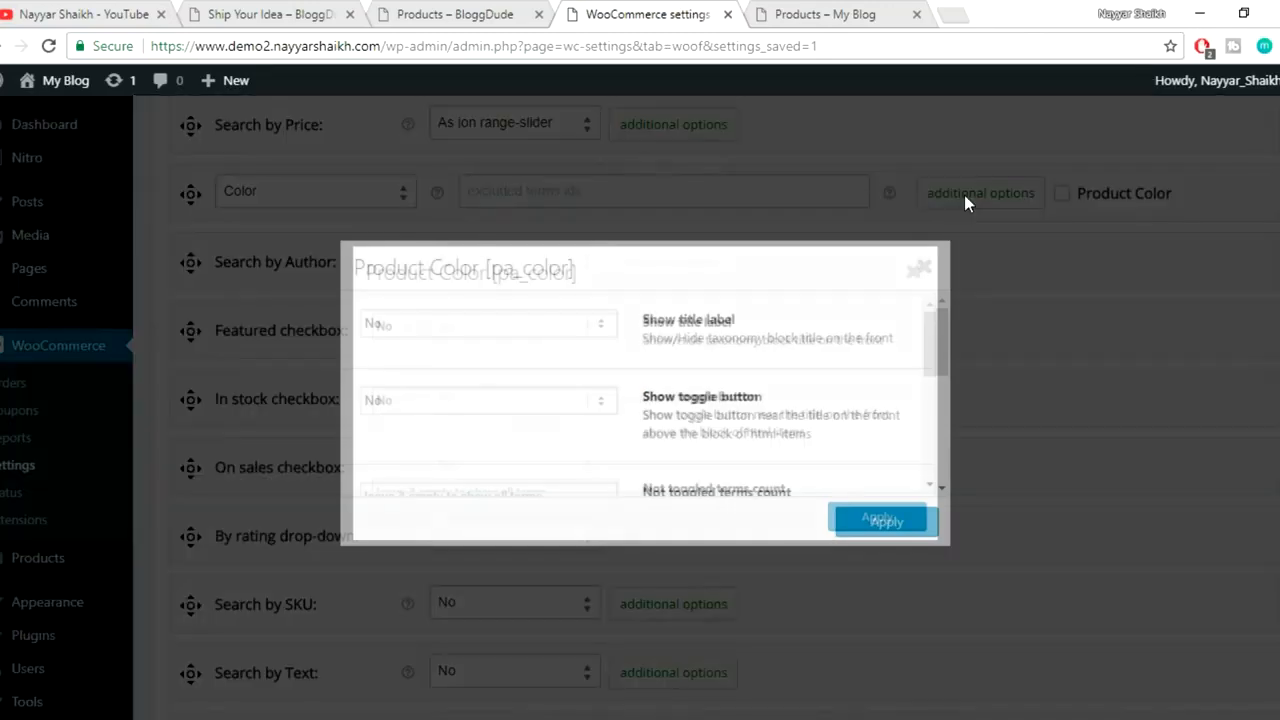
# - Copy the "Filter by Color" heading from the reference shop's sidebar
pyautogui.moveTo(737, 322); pyautogui.dragTo(647, 320)
pyautogui.click(662, 332)
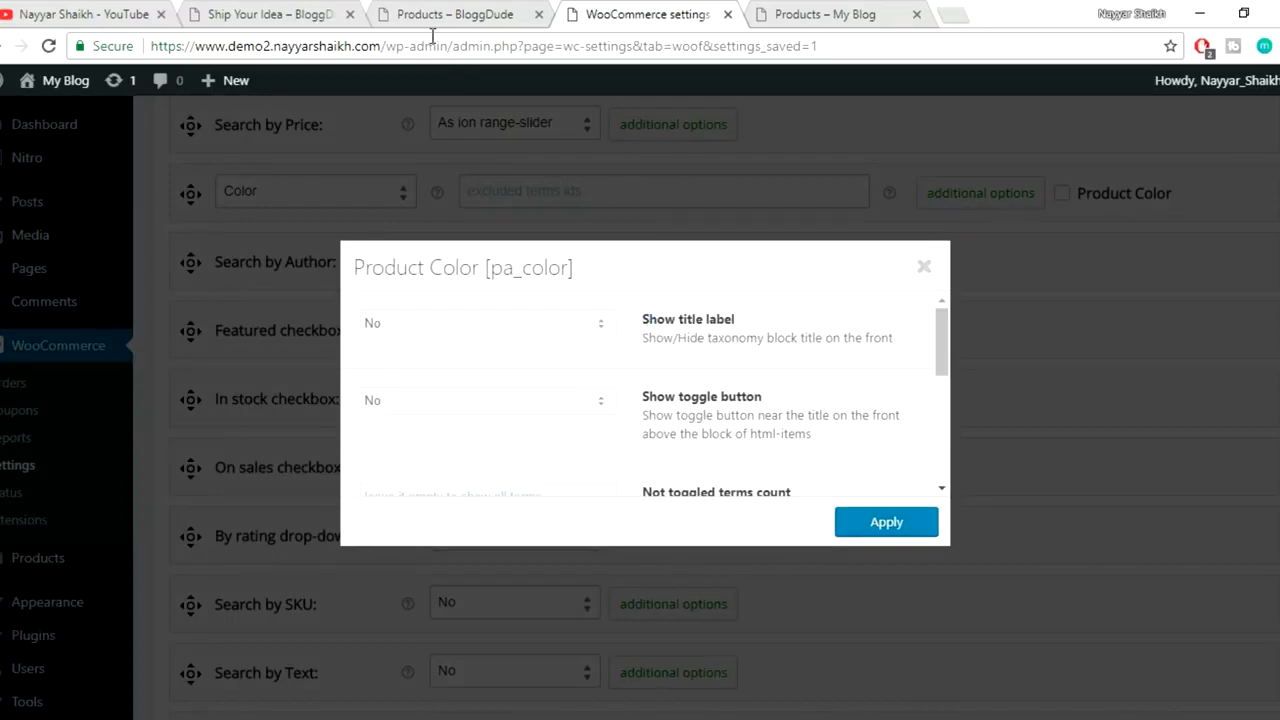
pyautogui.click(447, 15)
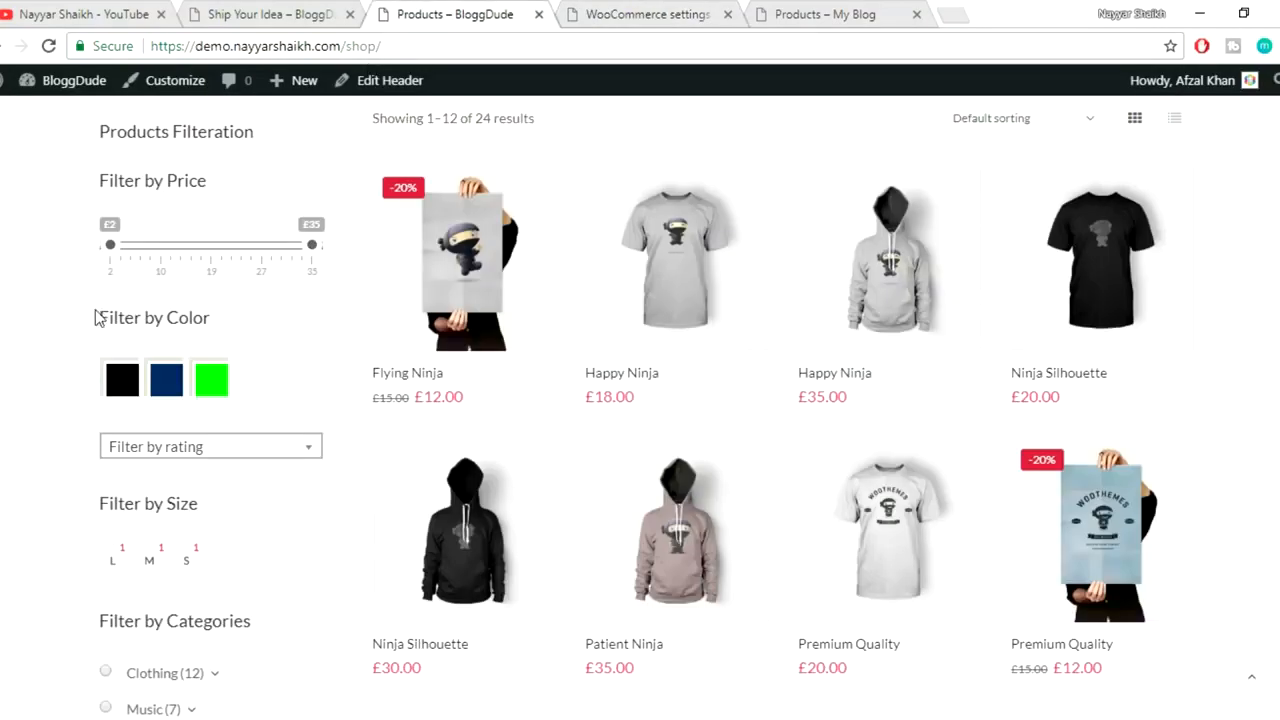
pyautogui.moveTo(98, 317); pyautogui.dragTo(224, 322)
pyautogui.rightClick(166, 312)
pyautogui.click(184, 318)
pyautogui.click(276, 320)
# - Return to the WooCommerce settings and set Show title label to Yes for the Product Color filter
pyautogui.click(600, 14)
pyautogui.click(465, 322)
pyautogui.click(449, 363)
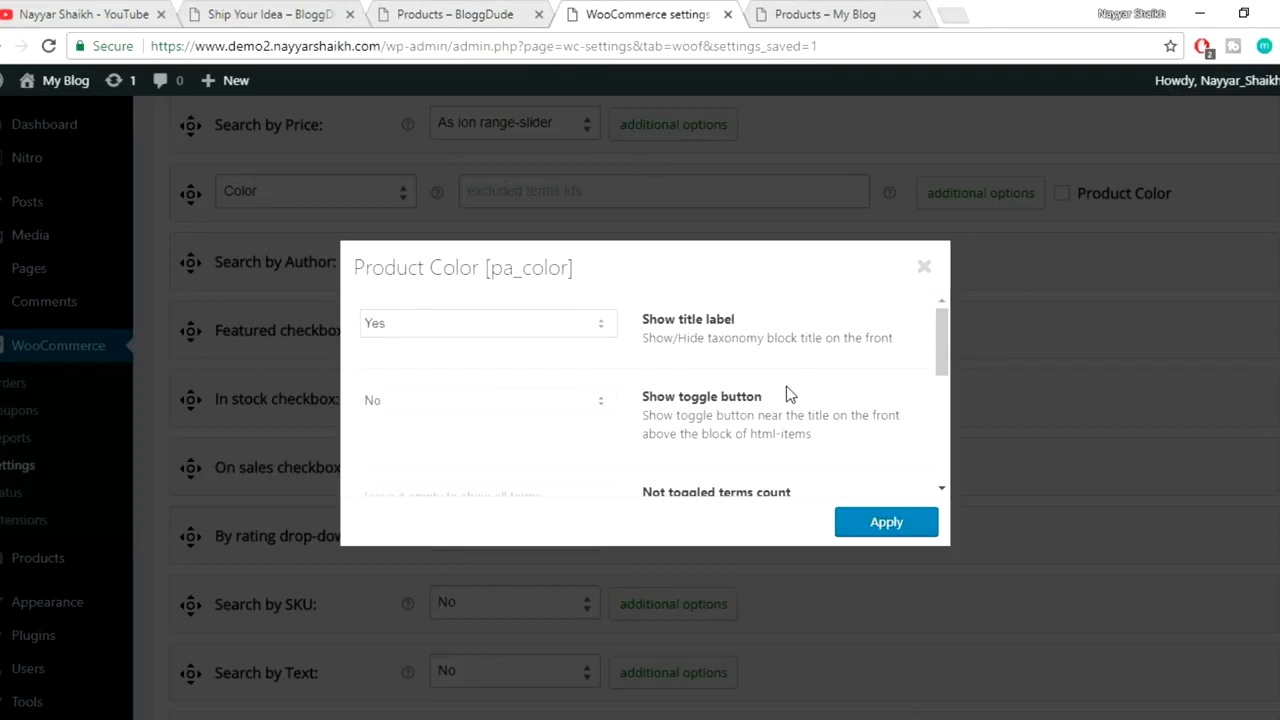
# - Paste "Filter by Color" as the Product Color filter's taxonomy custom label
pyautogui.scroll(-1, 790, 395)
pyautogui.scroll(-1, 600, 405)
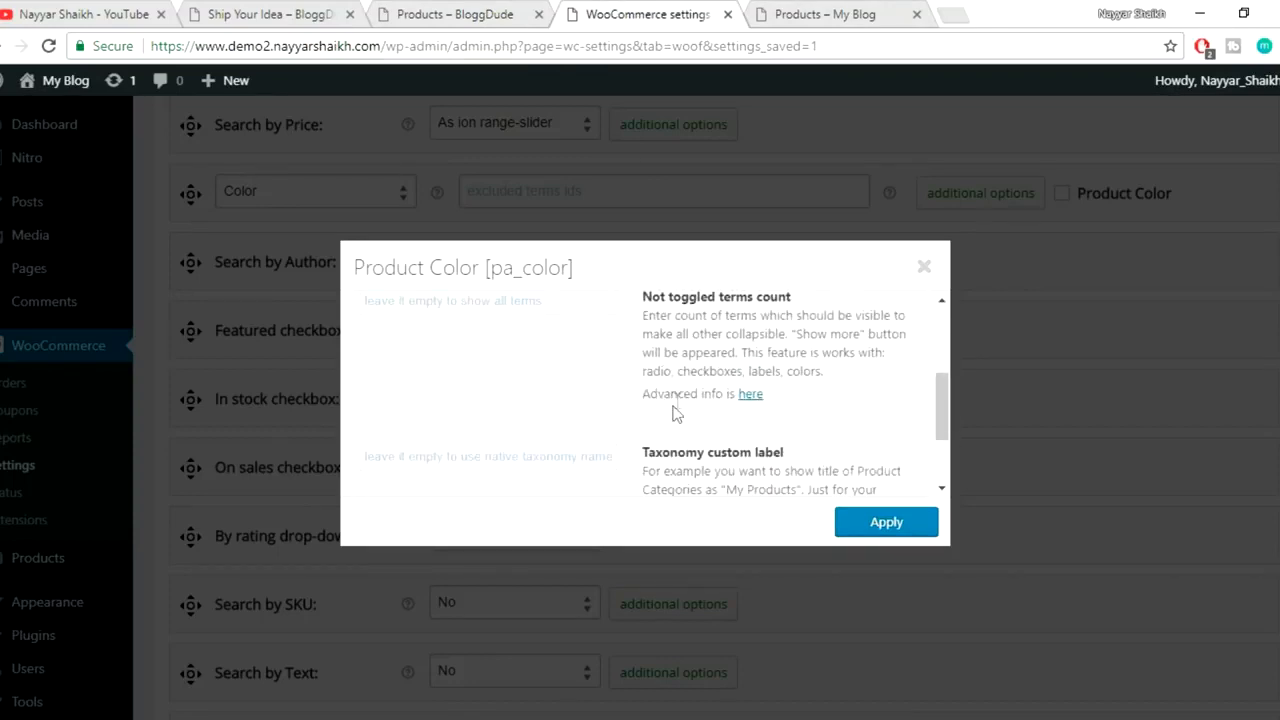
pyautogui.scroll(-1, 600, 430)
pyautogui.click(505, 357)
pyautogui.rightClick(477, 366)
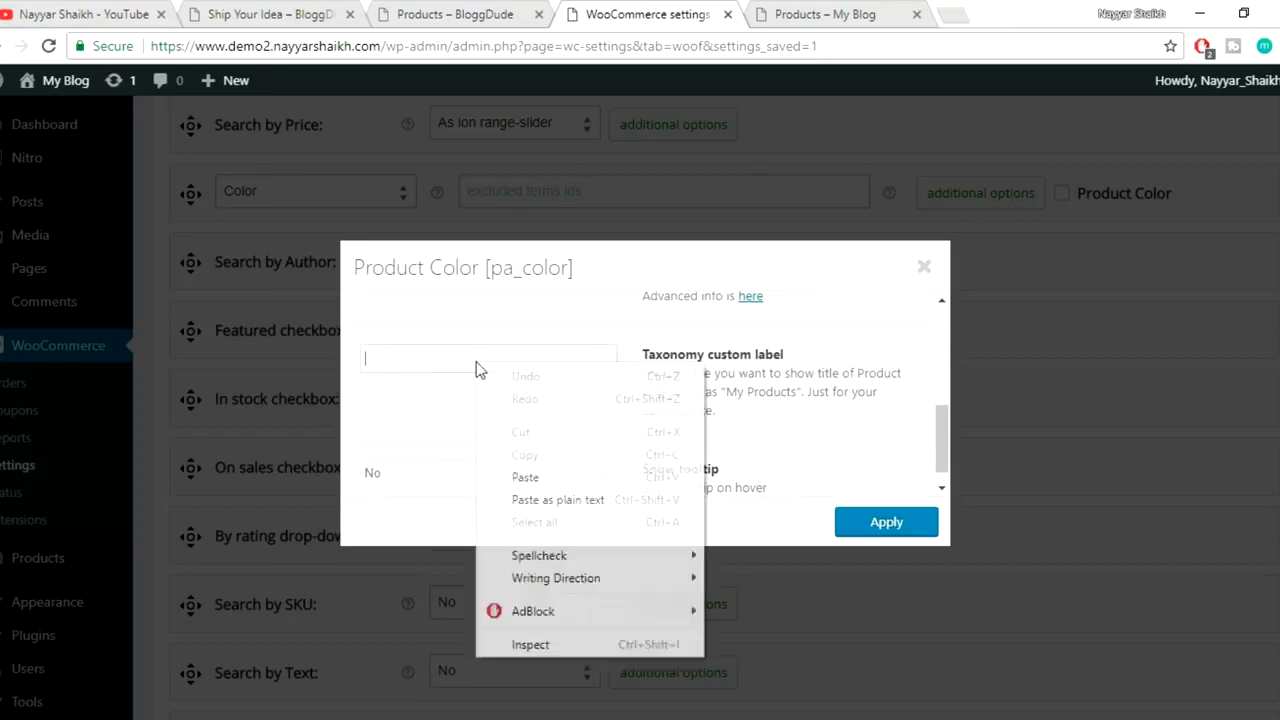
pyautogui.click(575, 478)
# - Set Show tooltip to Yes for the Product Color filter and apply the additional options
pyautogui.scroll(-1, 832, 421)
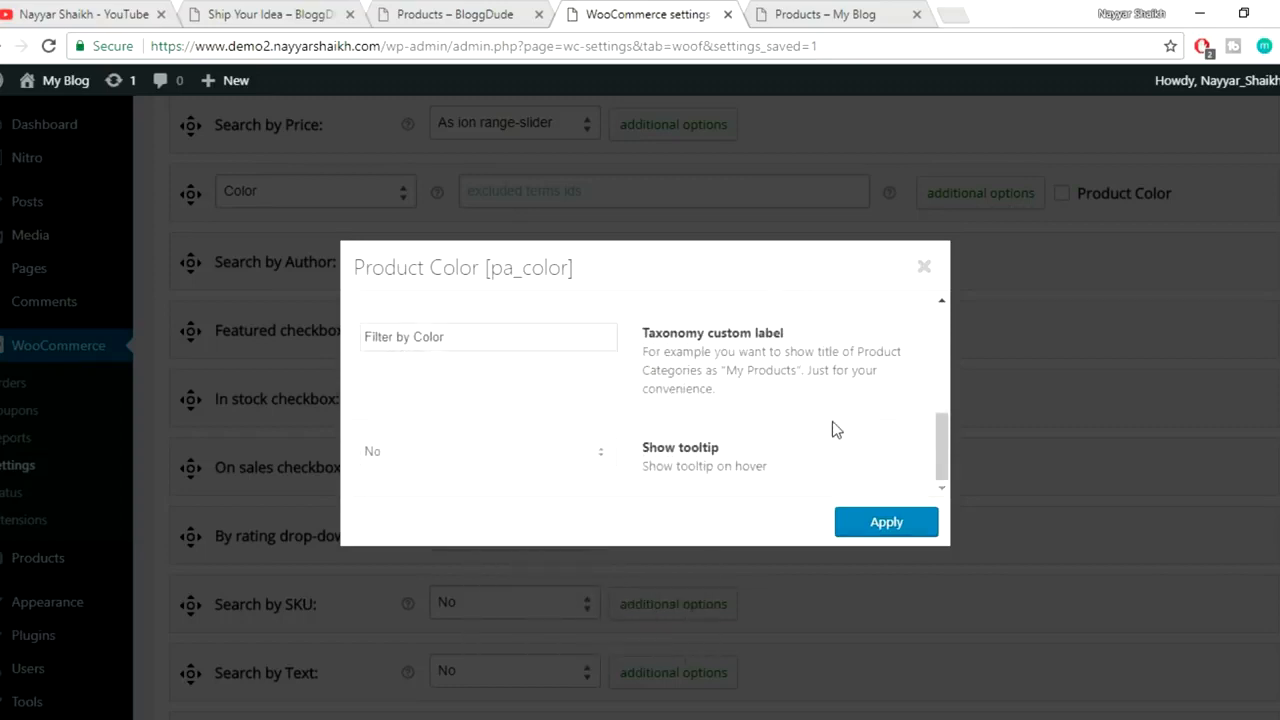
pyautogui.click(505, 451)
pyautogui.click(508, 477)
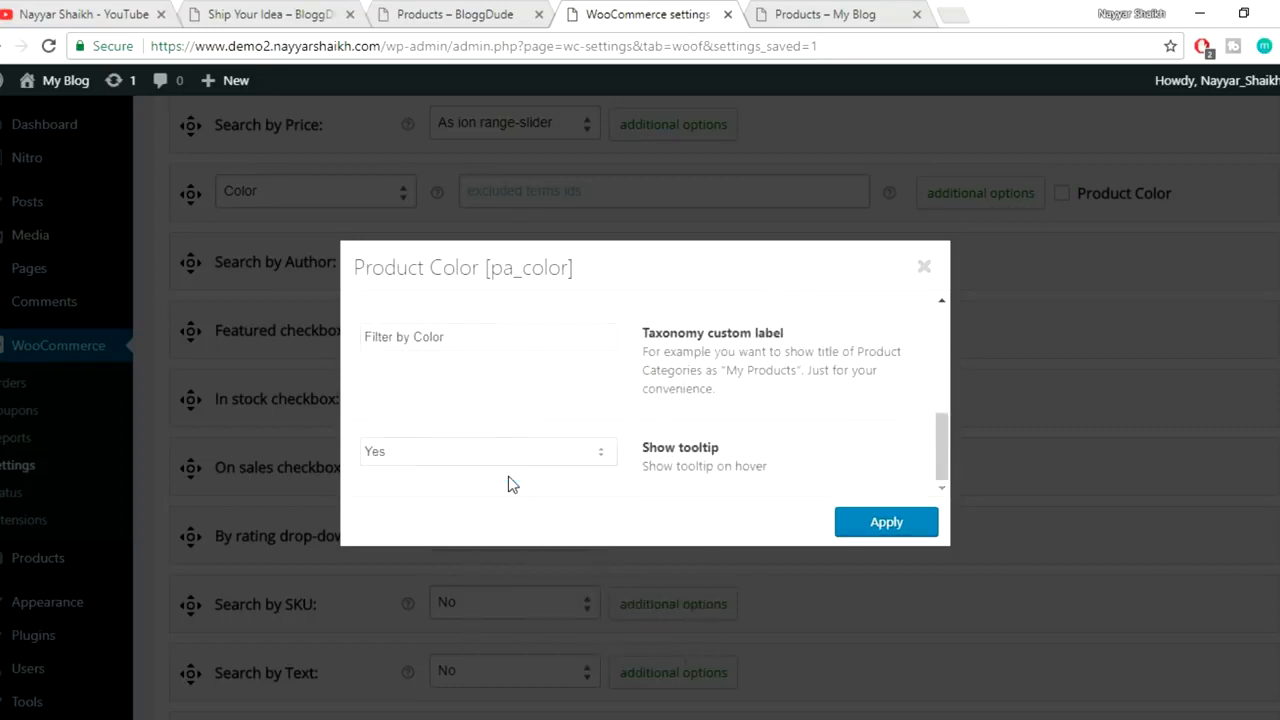
pyautogui.click(889, 527)
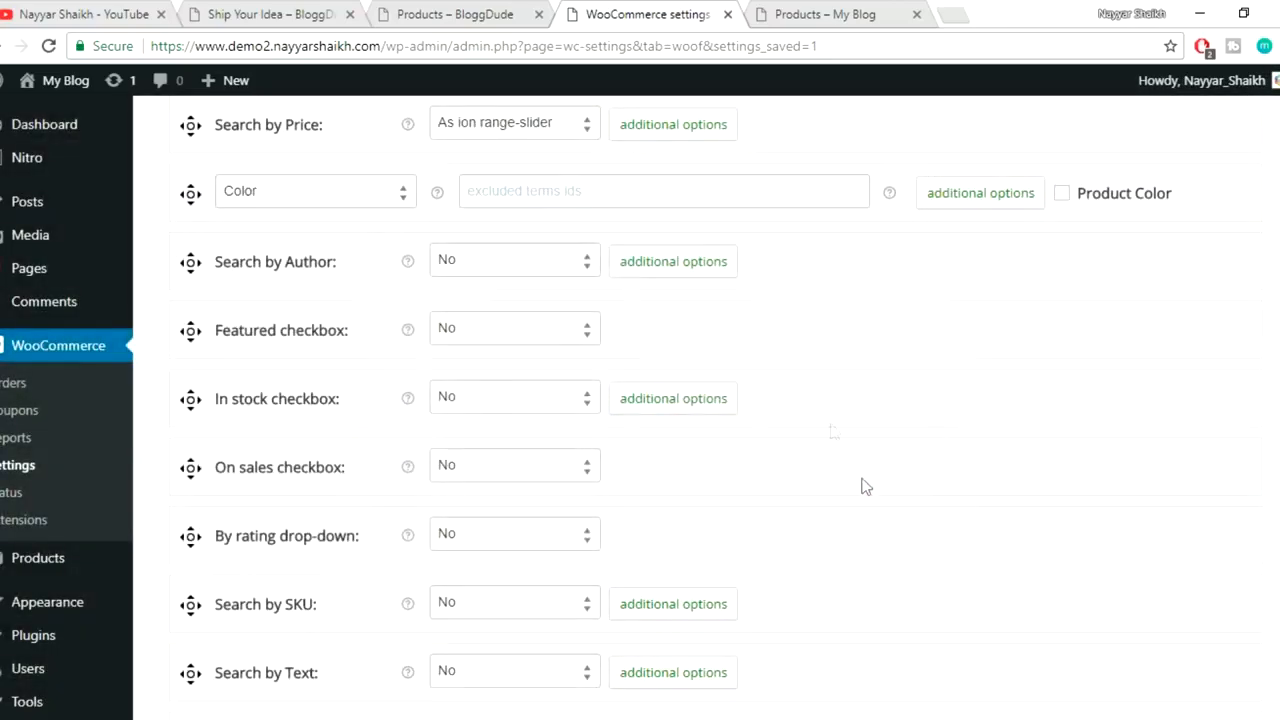
# - Enable the Product Color filter in the filter structure and save the changes
pyautogui.scroll(-5, 1125, 320)
pyautogui.scroll(7, 1125, 320)
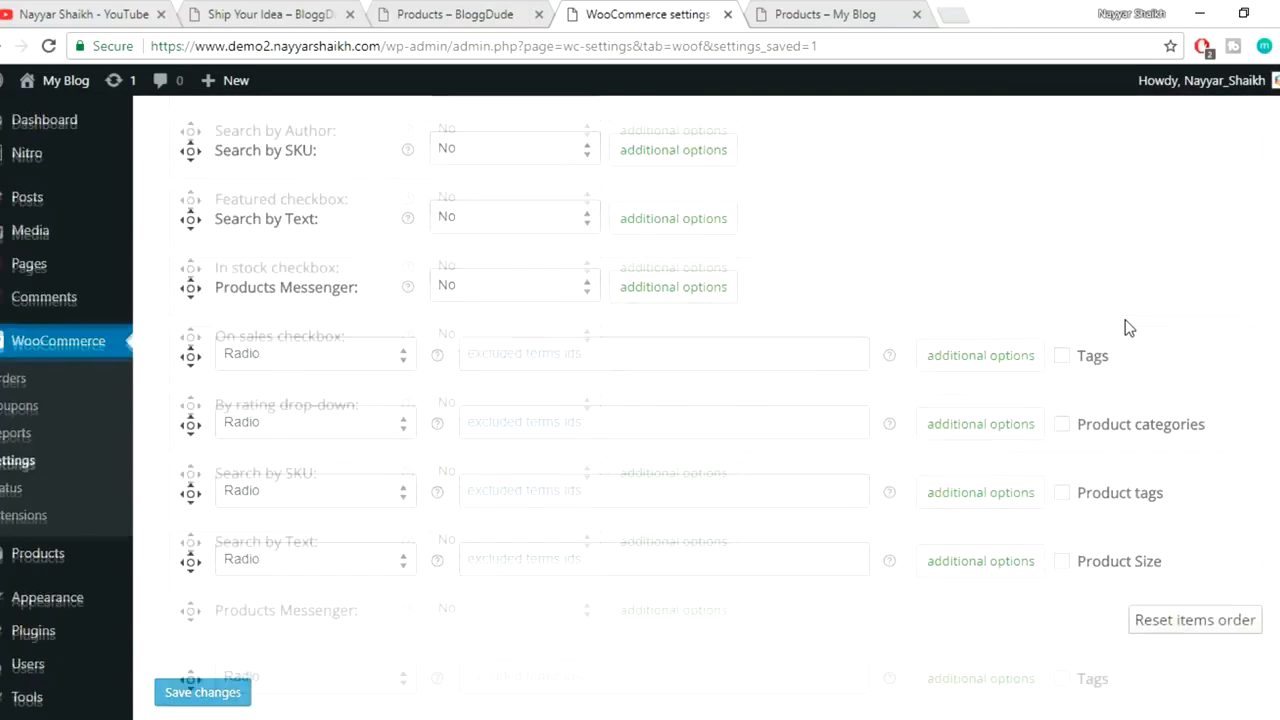
pyautogui.scroll(-3, 891, 526)
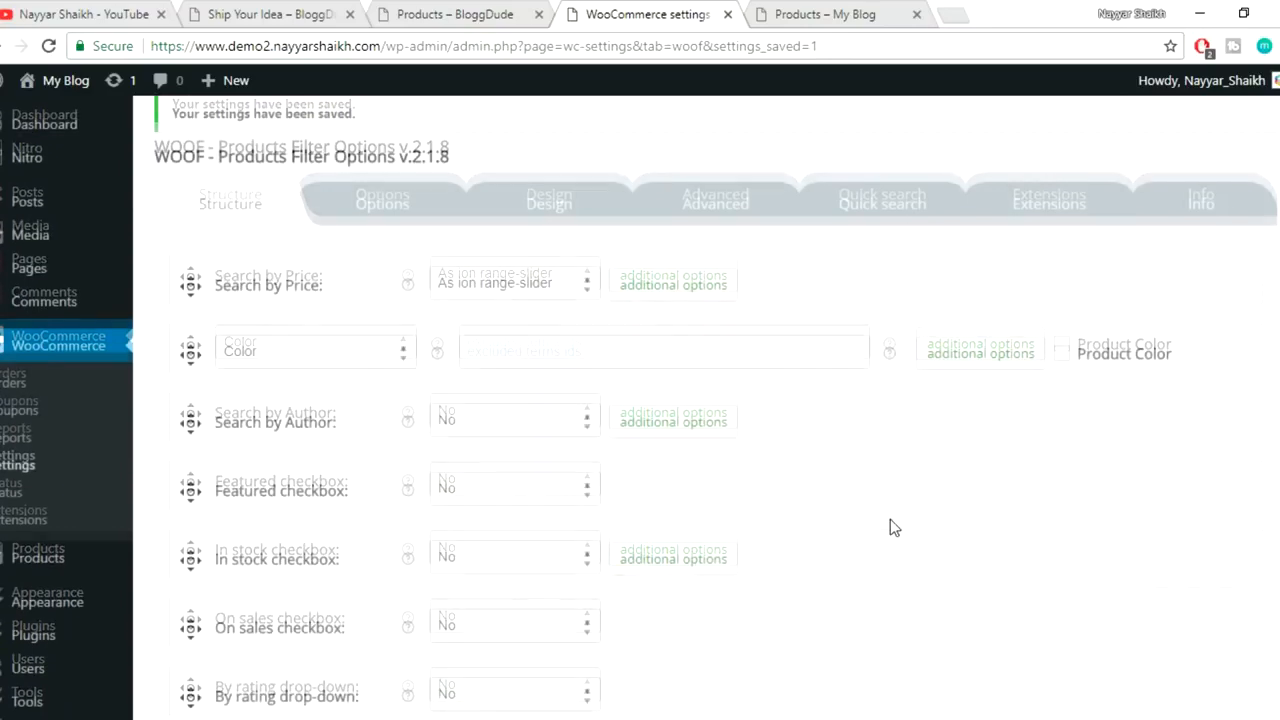
pyautogui.scroll(-3, 890, 519)
pyautogui.scroll(6, 890, 519)
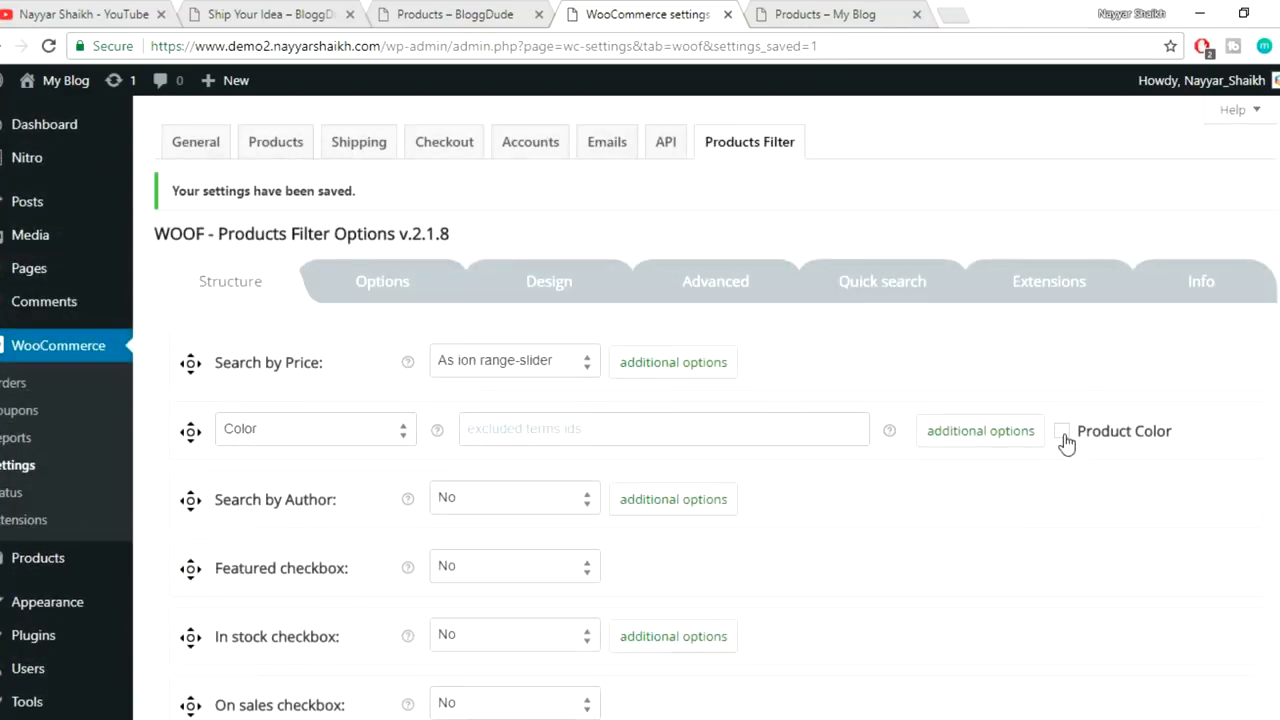
pyautogui.click(1066, 444)
pyautogui.scroll(-7, 1126, 506)
pyautogui.click(213, 633)
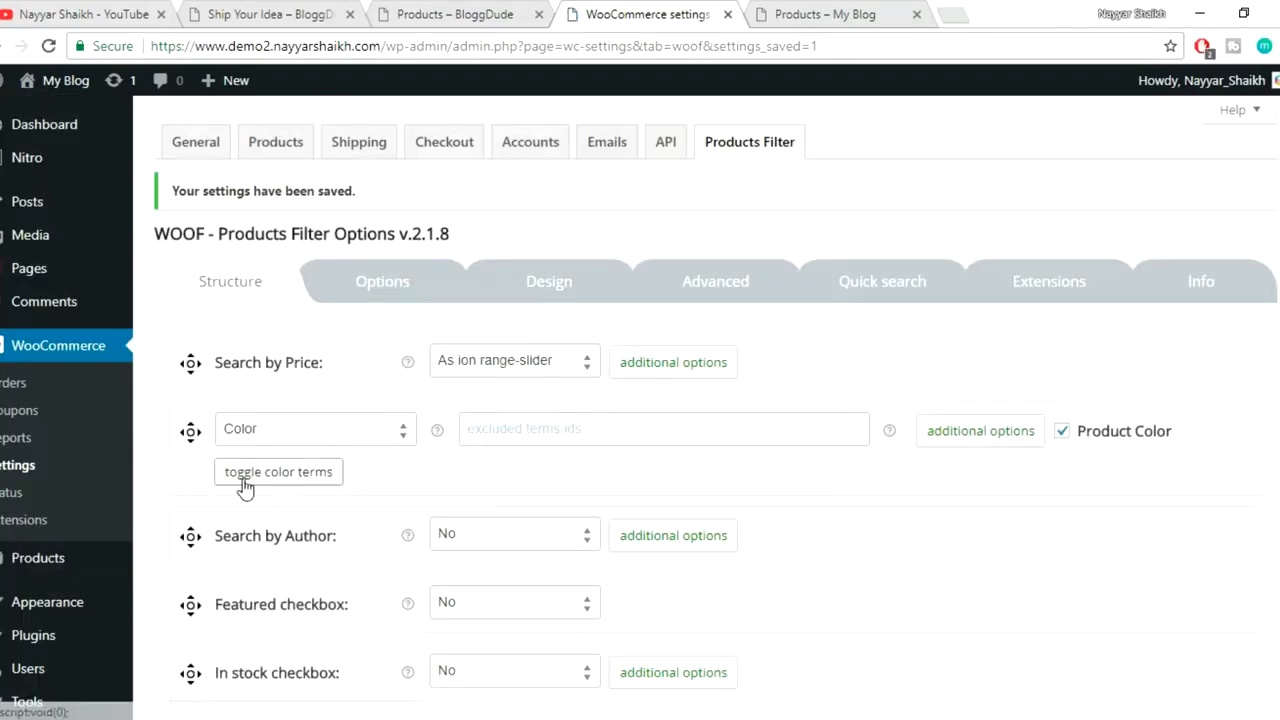
# - Expand the Product Color filter's color terms and check the color picker of the black term
pyautogui.click(300, 481)
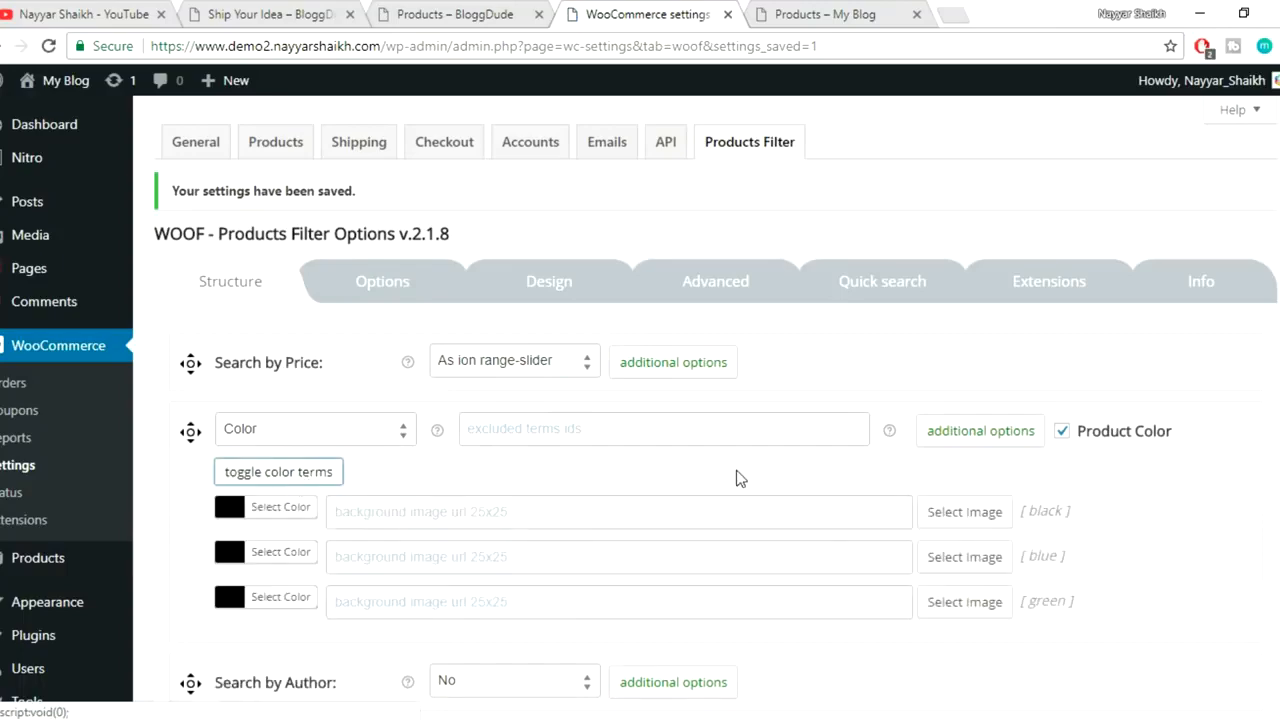
pyautogui.scroll(-1, 734, 477)
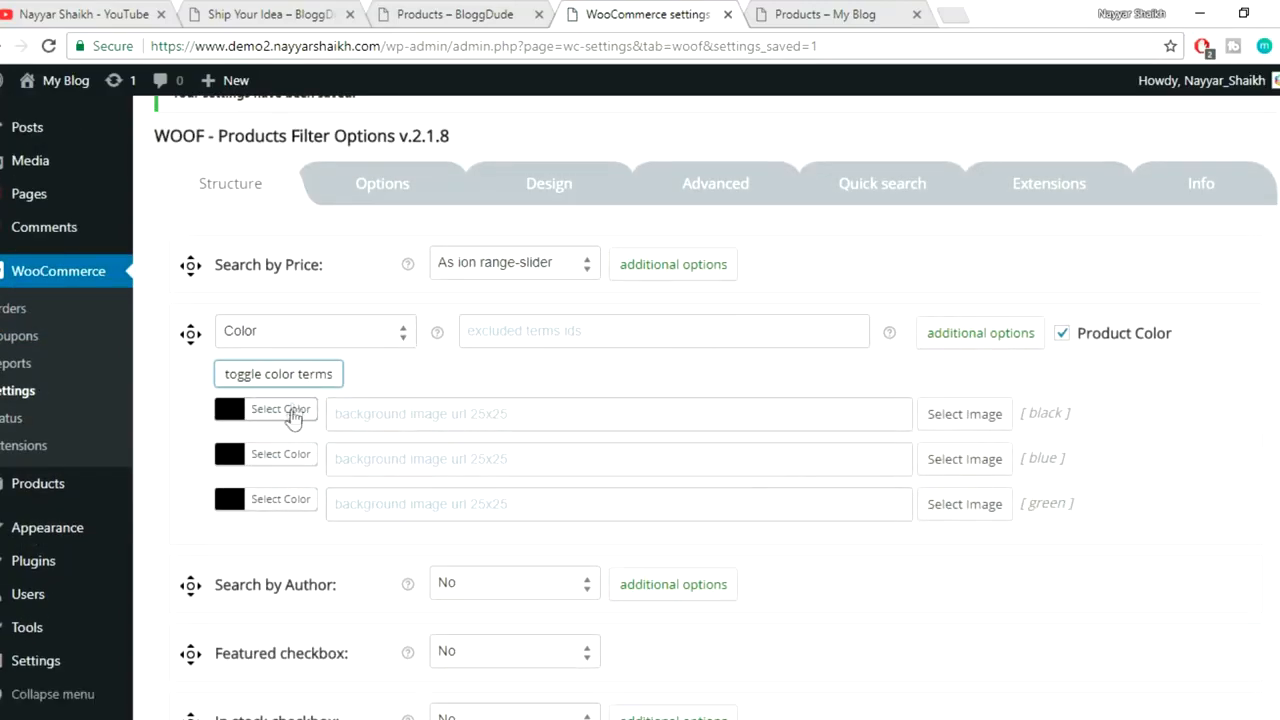
pyautogui.moveTo(1094, 418); pyautogui.dragTo(1025, 417)
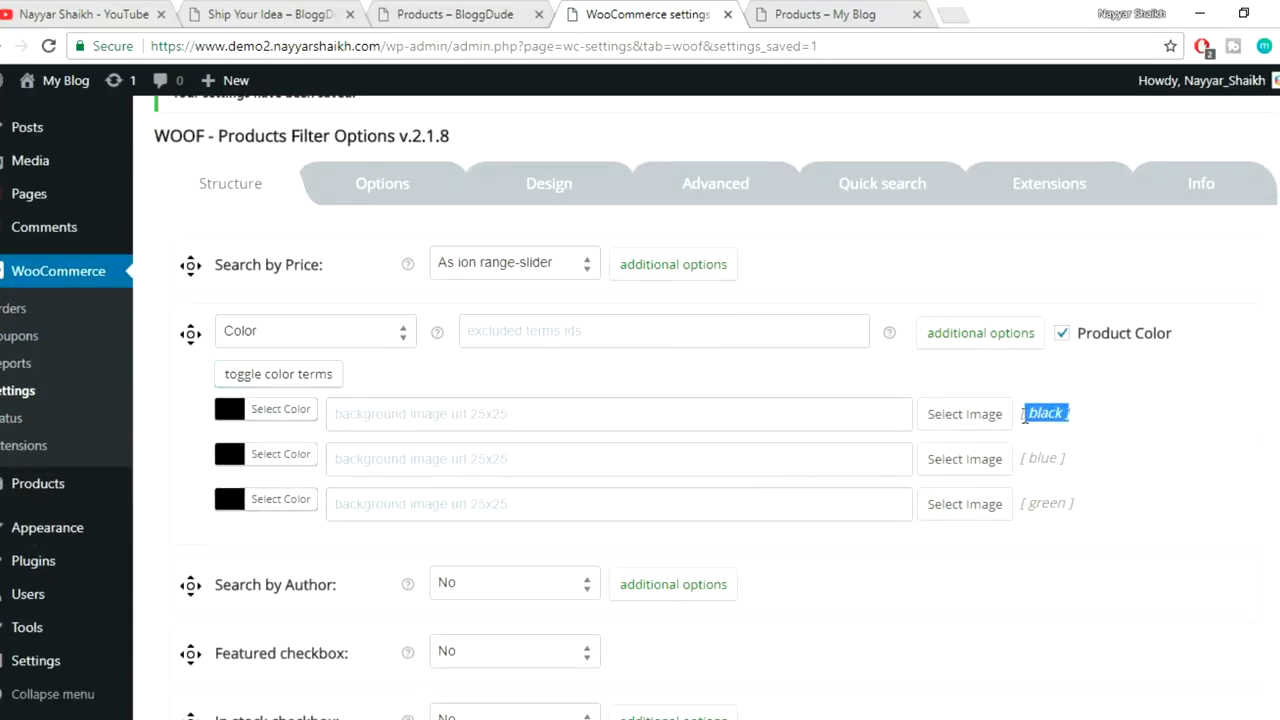
pyautogui.click(1068, 475)
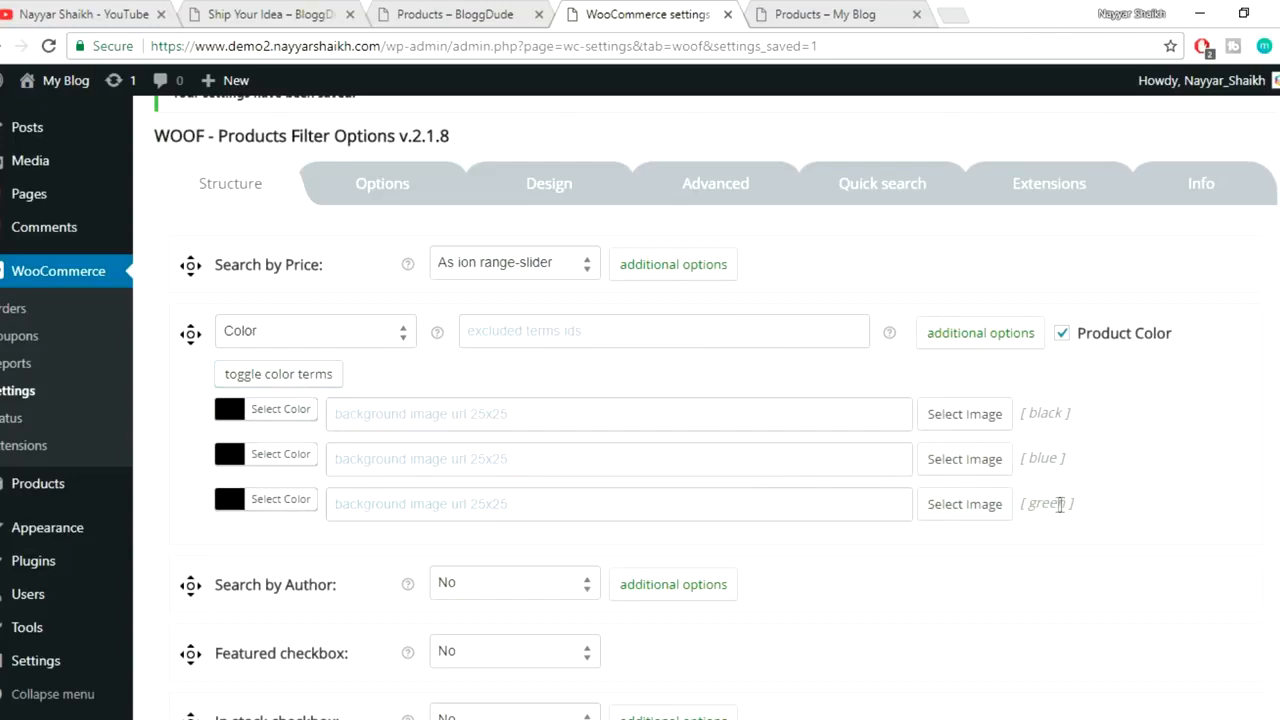
pyautogui.click(290, 412)
pyautogui.scroll(-1, 478, 372)
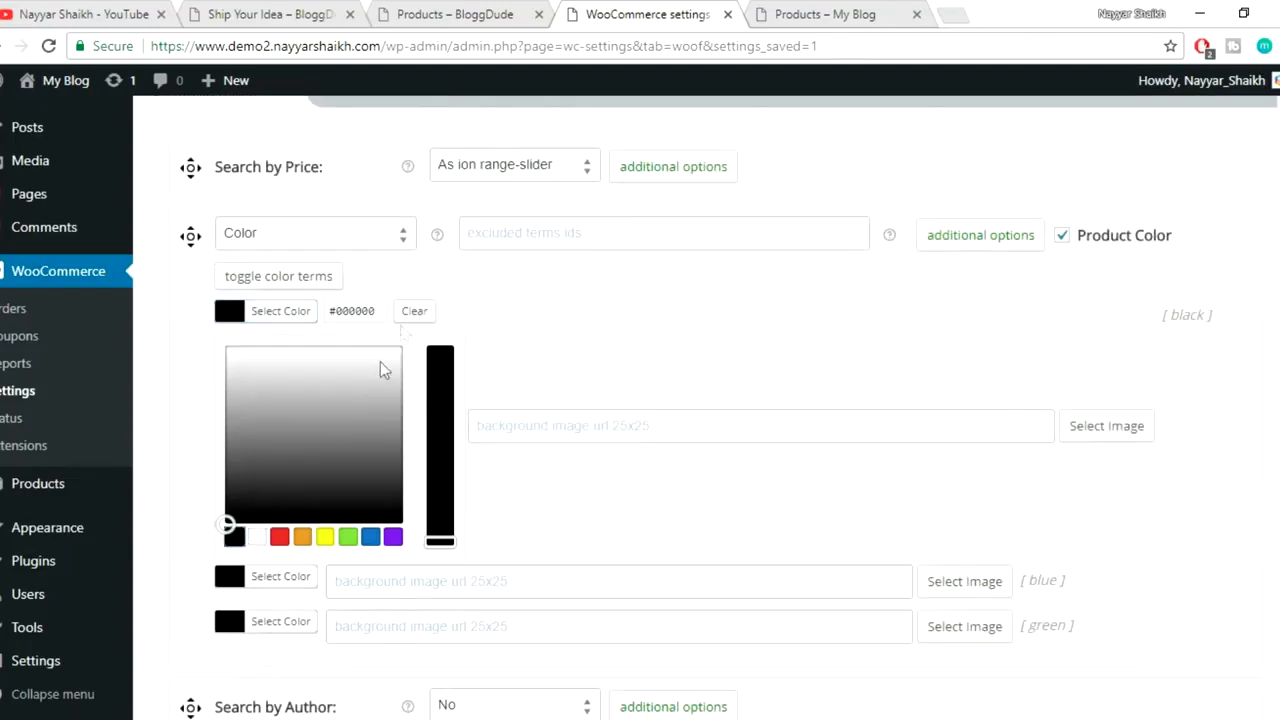
pyautogui.click(301, 318)
# - Set the blue term's color to the preset blue, #1e73be
pyautogui.click(287, 358)
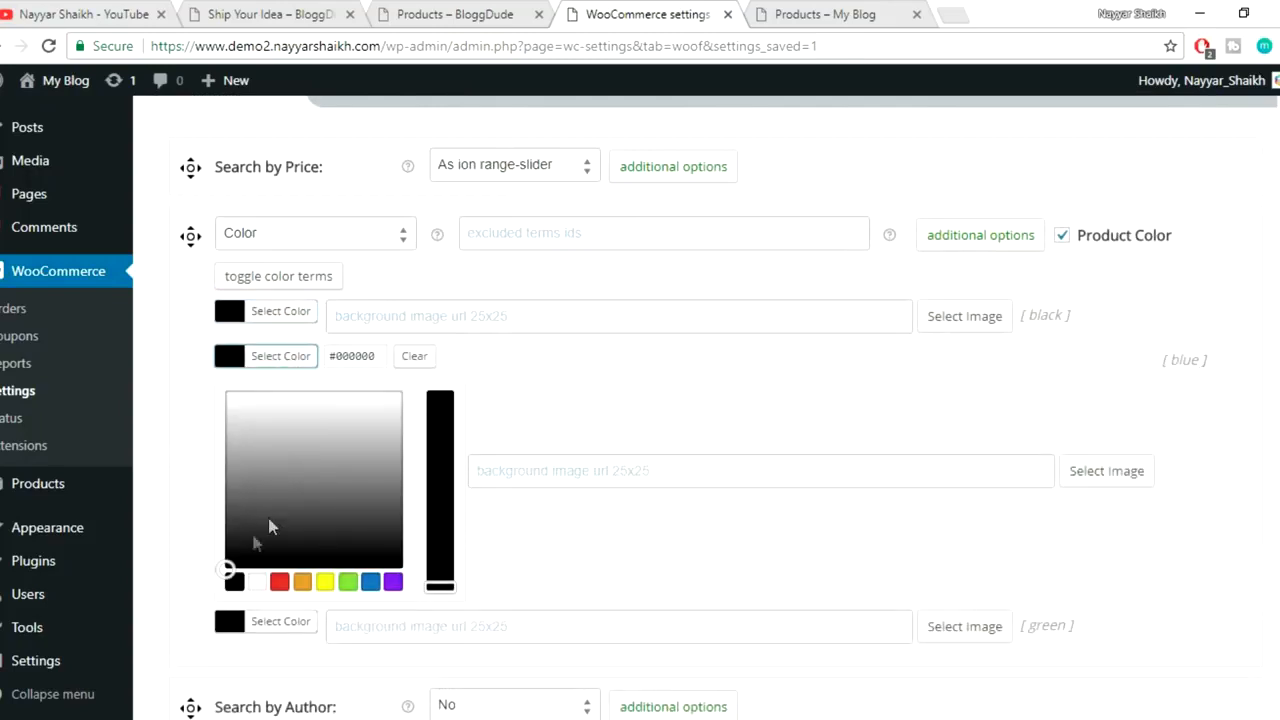
pyautogui.click(370, 581)
pyautogui.click(285, 356)
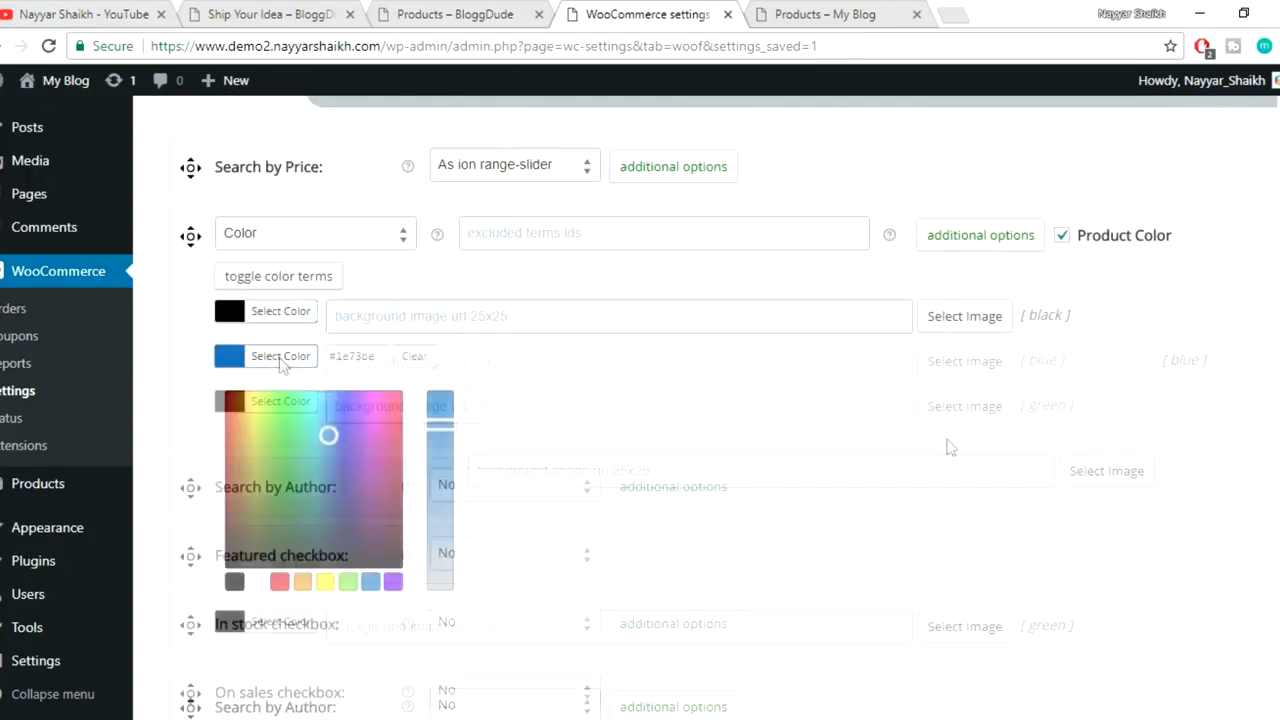
# - Set the green term's color to the preset green, #81d742, and save the filter settings
pyautogui.moveTo(1091, 418); pyautogui.dragTo(1021, 407)
pyautogui.click(1086, 409)
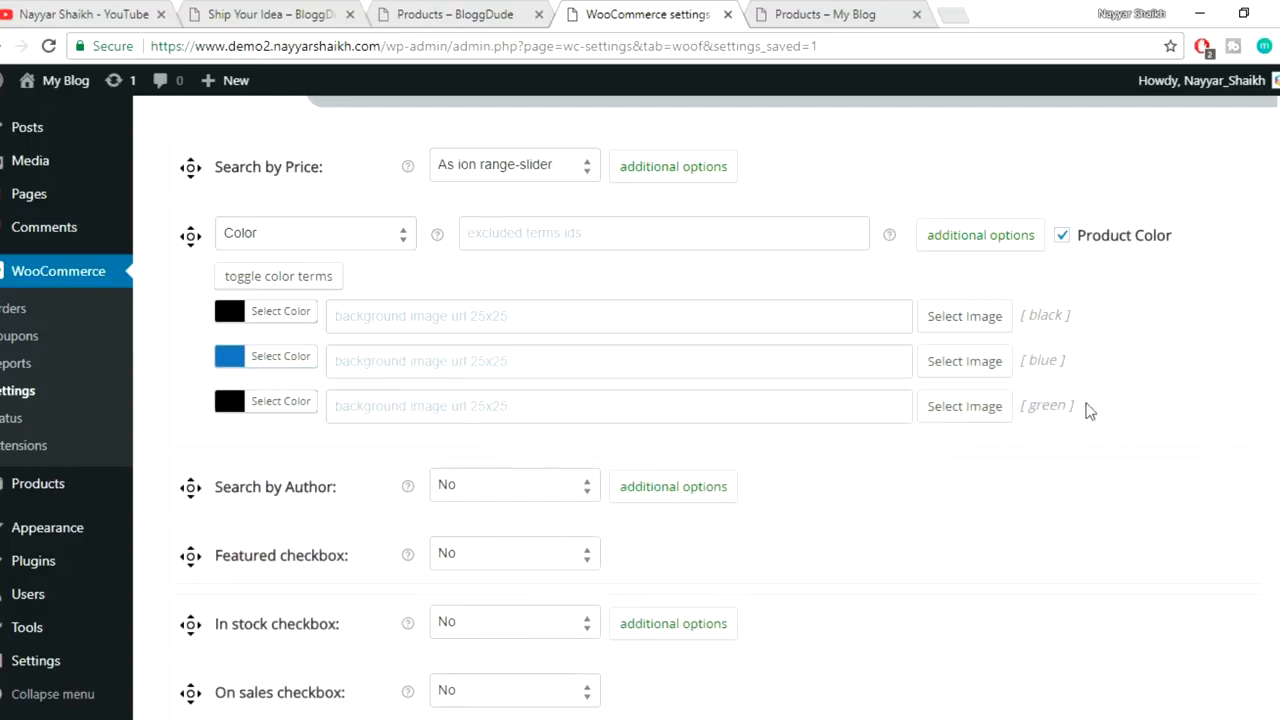
pyautogui.click(290, 401)
pyautogui.click(344, 628)
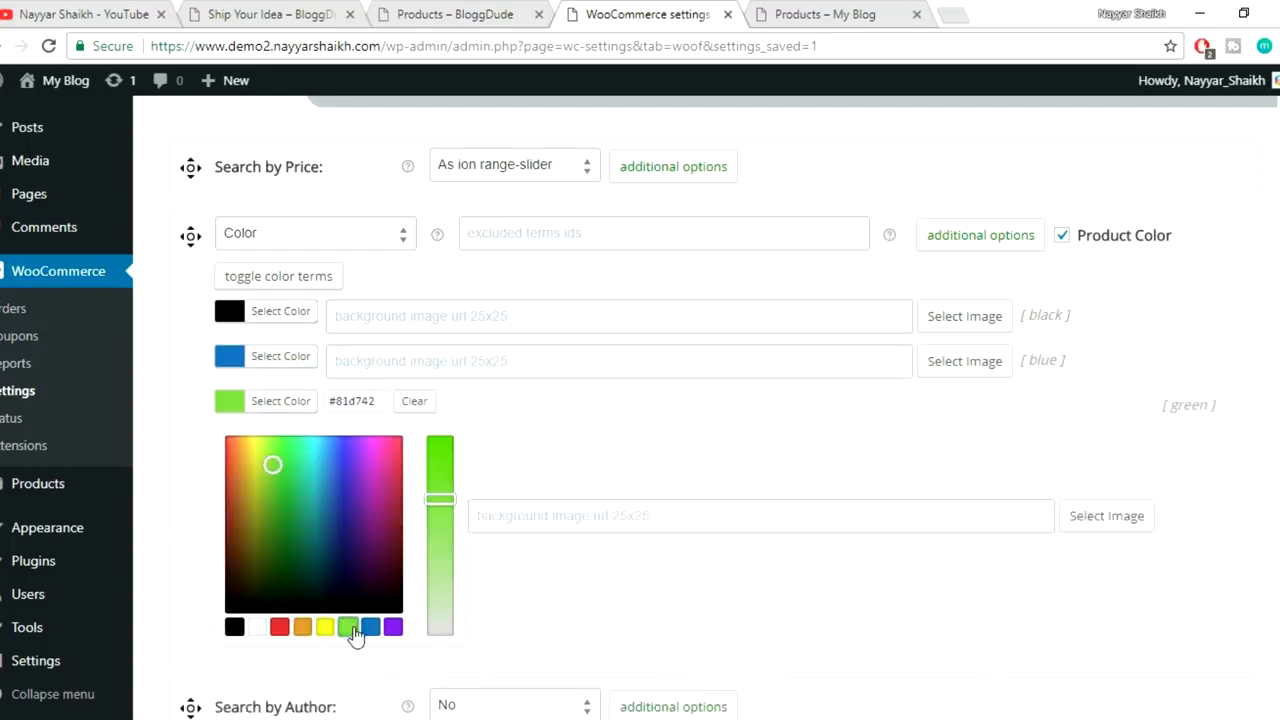
pyautogui.click(305, 405)
pyautogui.scroll(-7, 551, 409)
pyautogui.click(202, 622)
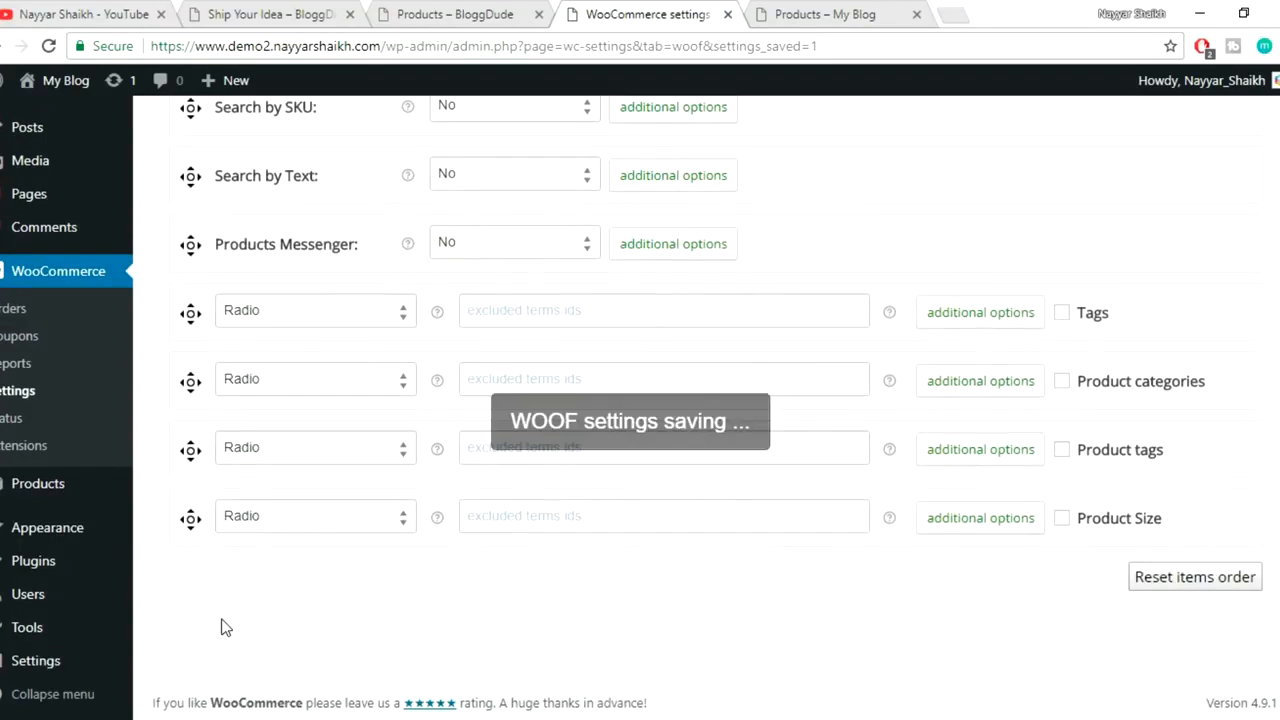
# - Reload the My Blog shop page and compare its color filter with the reference shop's sidebar filters
pyautogui.click(843, 8)
pyautogui.click(48, 46)
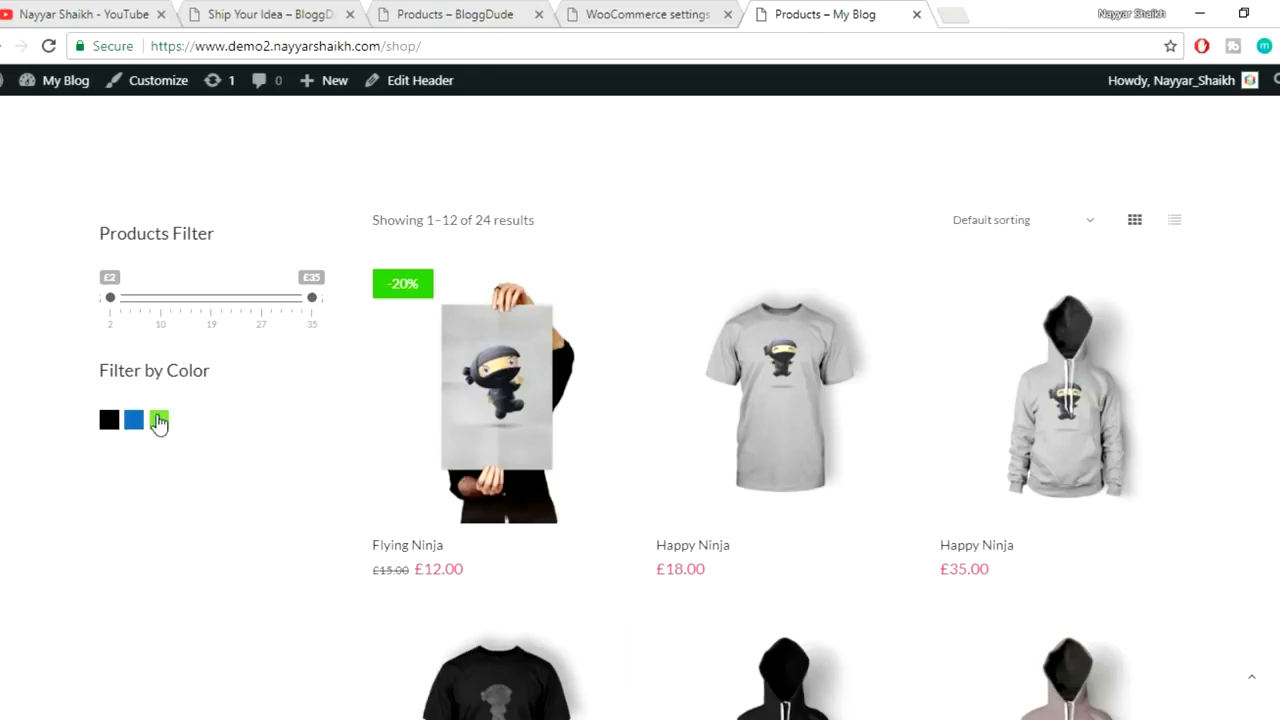
pyautogui.click(414, 14)
pyautogui.scroll(-3, 209, 263)
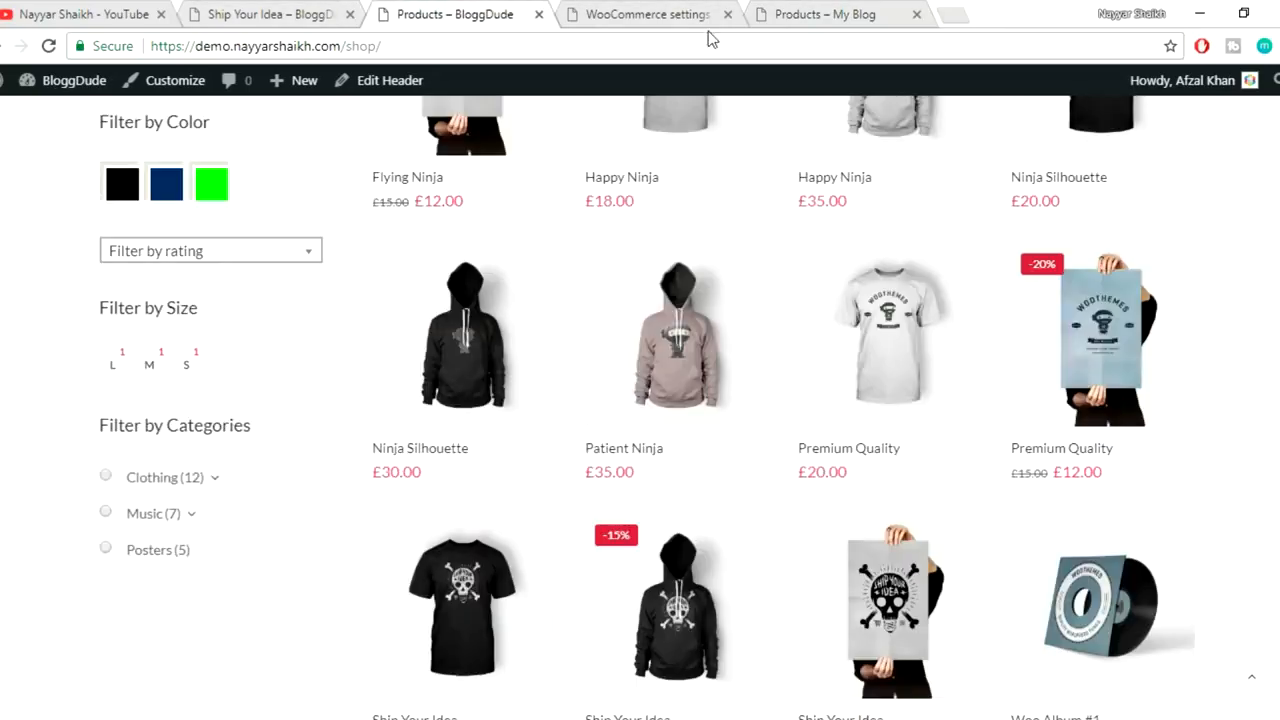
# - Move the By rating drop-down filter up in the WOOF structure so it sits directly below Product Color
pyautogui.click(670, 16)
pyautogui.scroll(-2, 1182, 395)
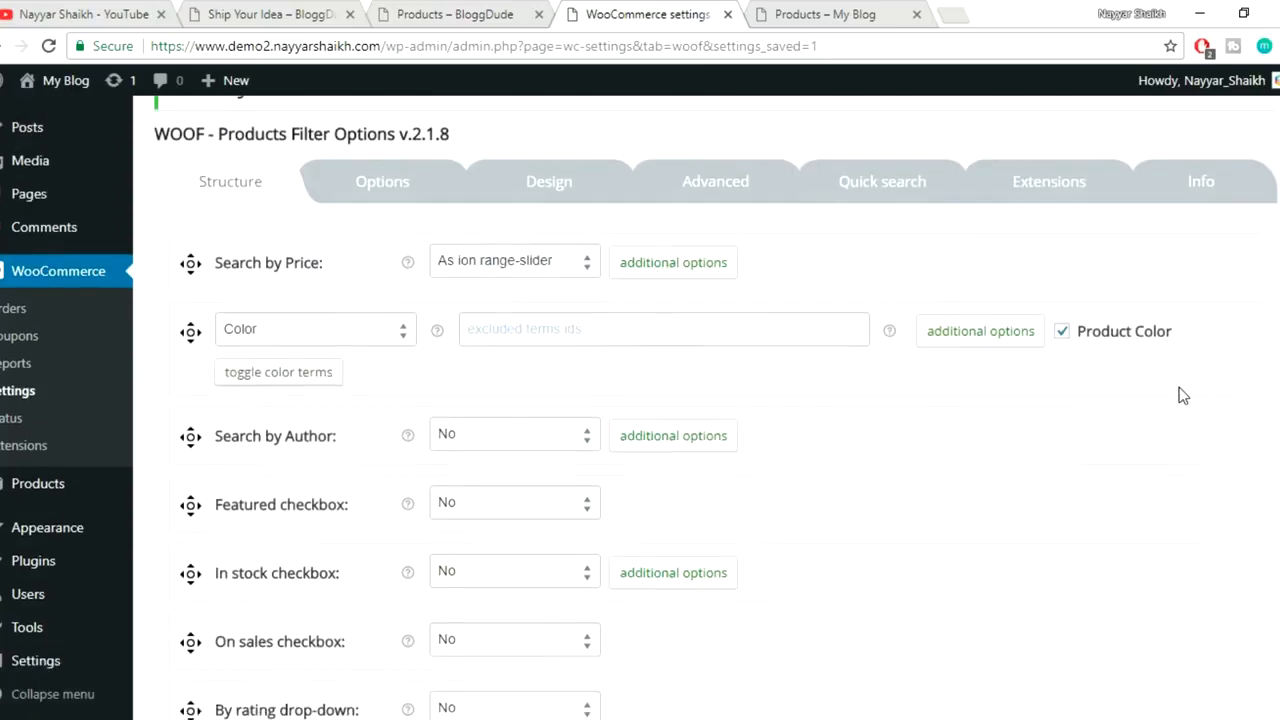
pyautogui.scroll(-1, 435, 467)
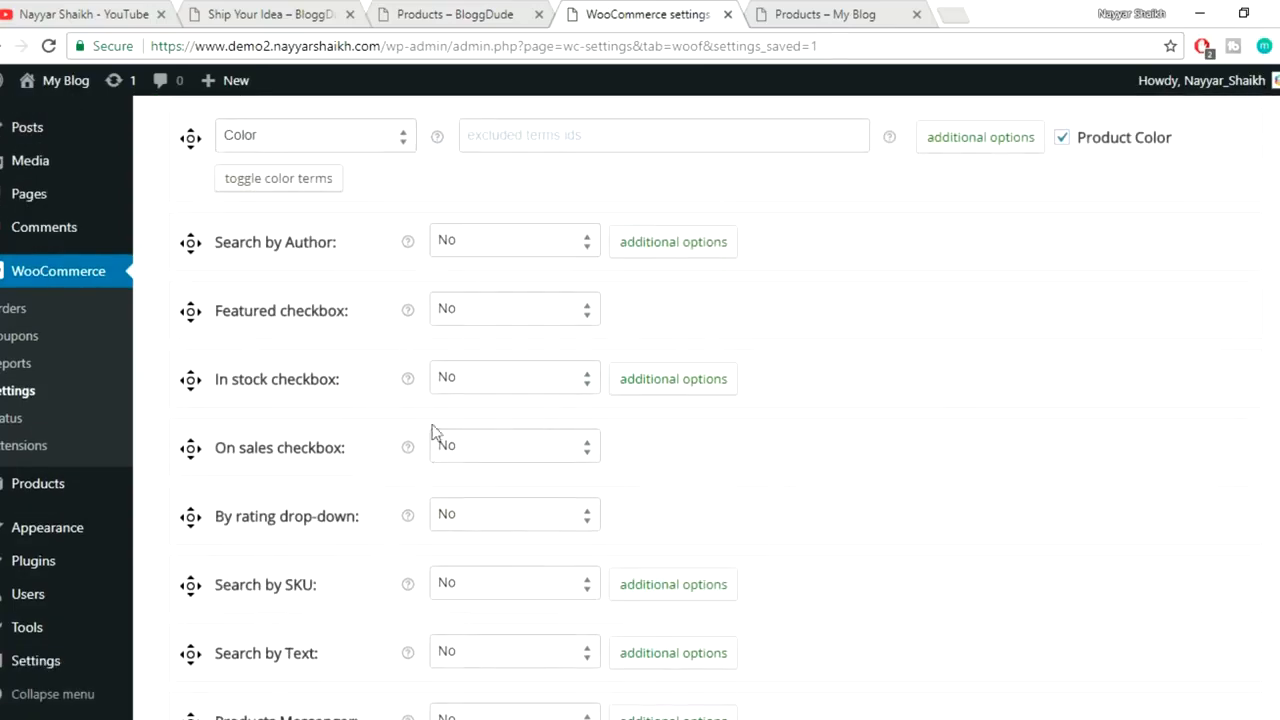
pyautogui.scroll(-5, 358, 426)
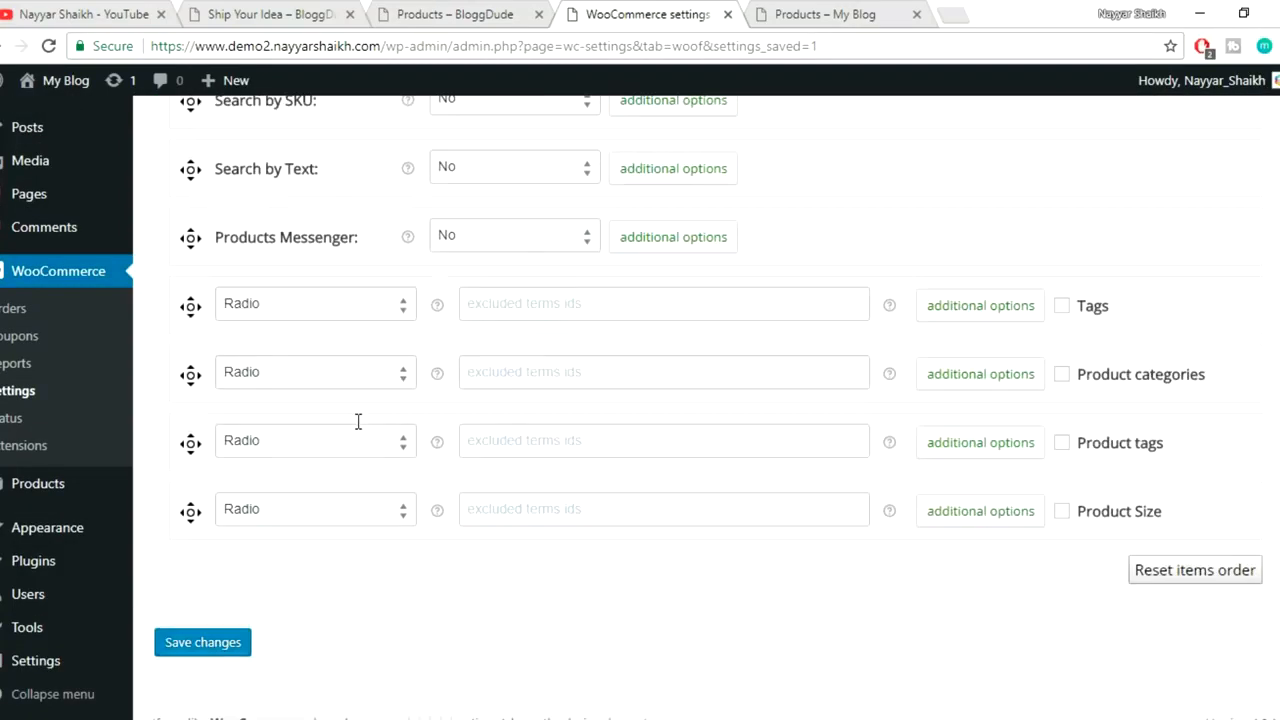
pyautogui.scroll(2, 515, 462)
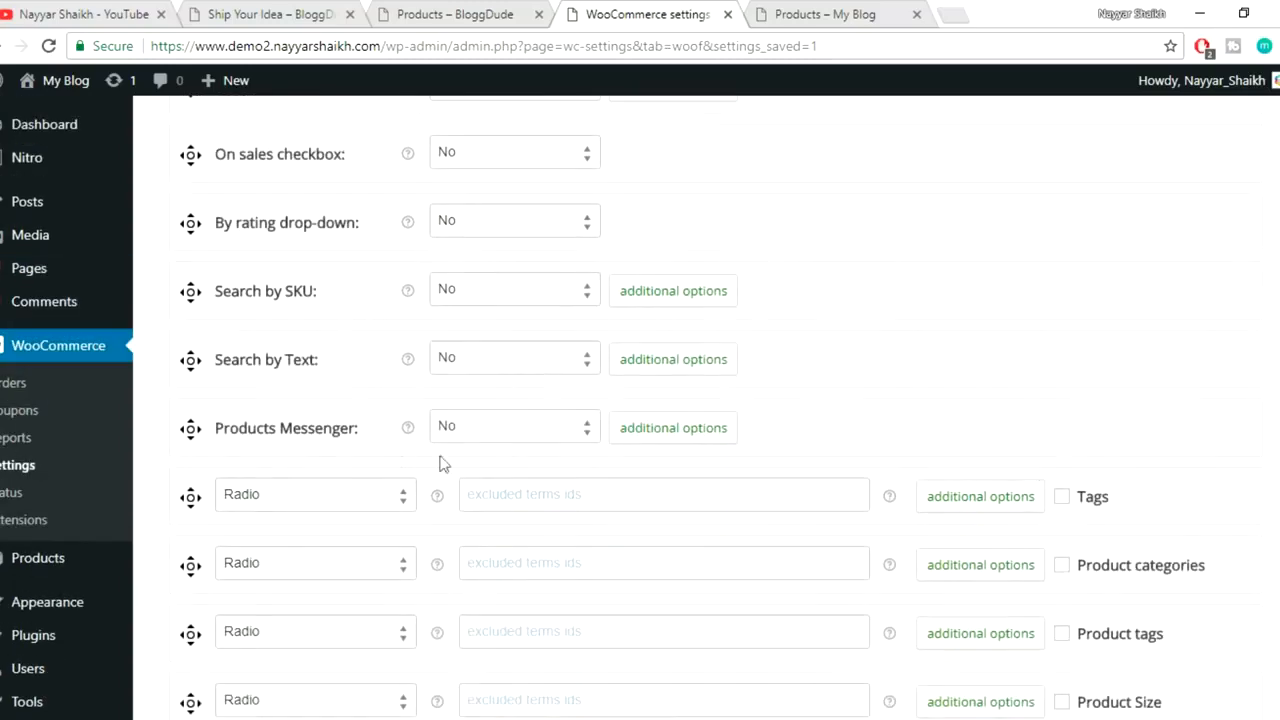
pyautogui.scroll(1, 300, 400)
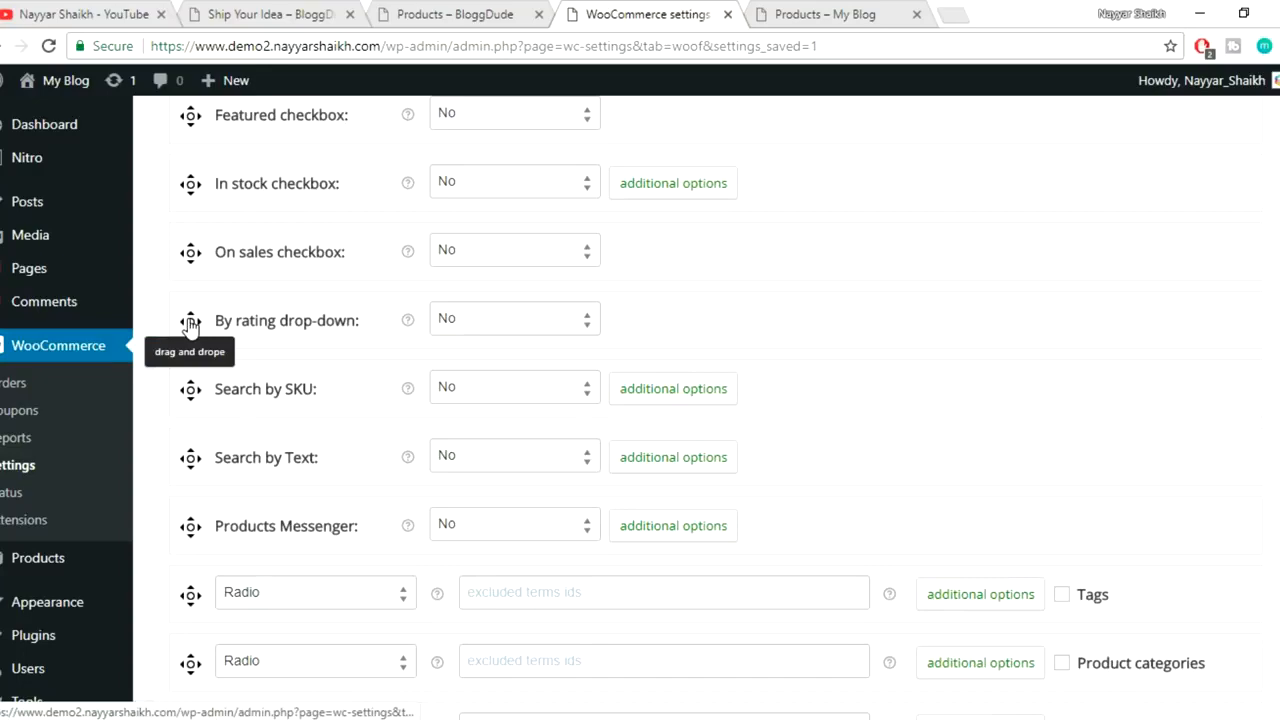
pyautogui.moveTo(238, 150); pyautogui.dragTo(255, 260)
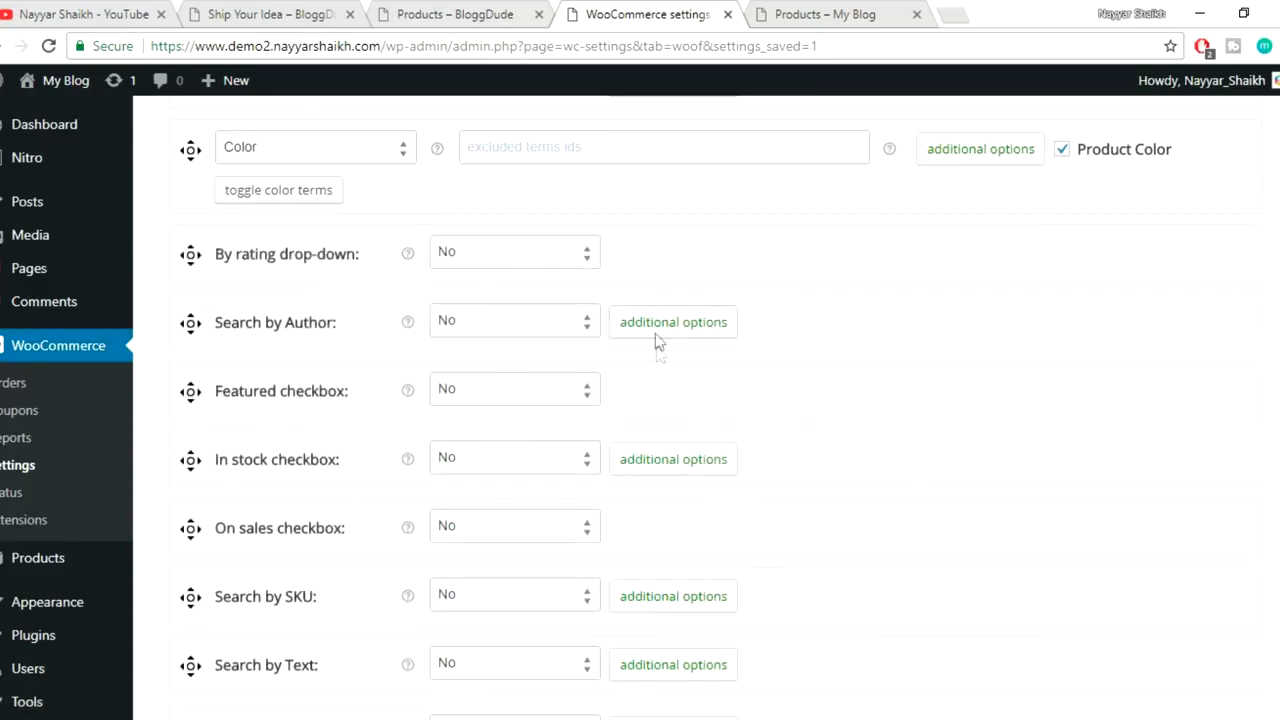
# - Set the By rating drop-down filter to Yes and save the changes
pyautogui.scroll(2, 657, 337)
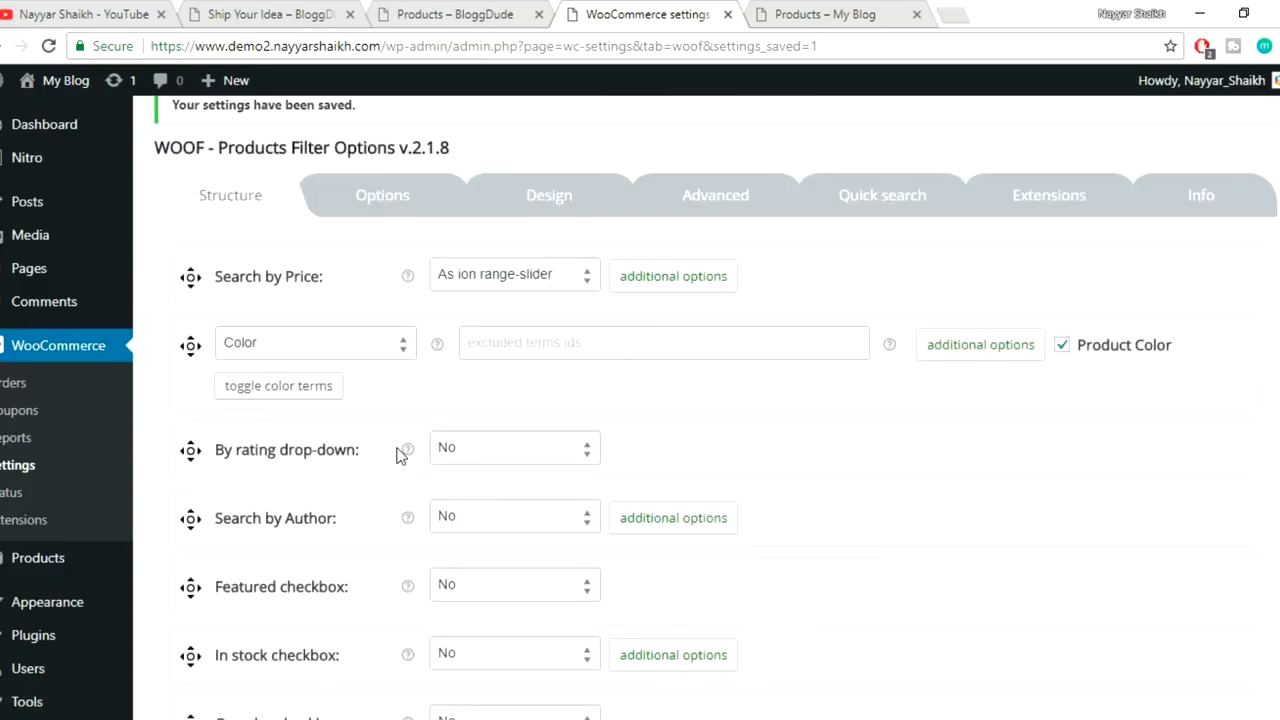
pyautogui.click(500, 459)
pyautogui.click(480, 493)
pyautogui.click(476, 466)
pyautogui.click(474, 493)
pyautogui.moveTo(234, 450); pyautogui.dragTo(354, 450)
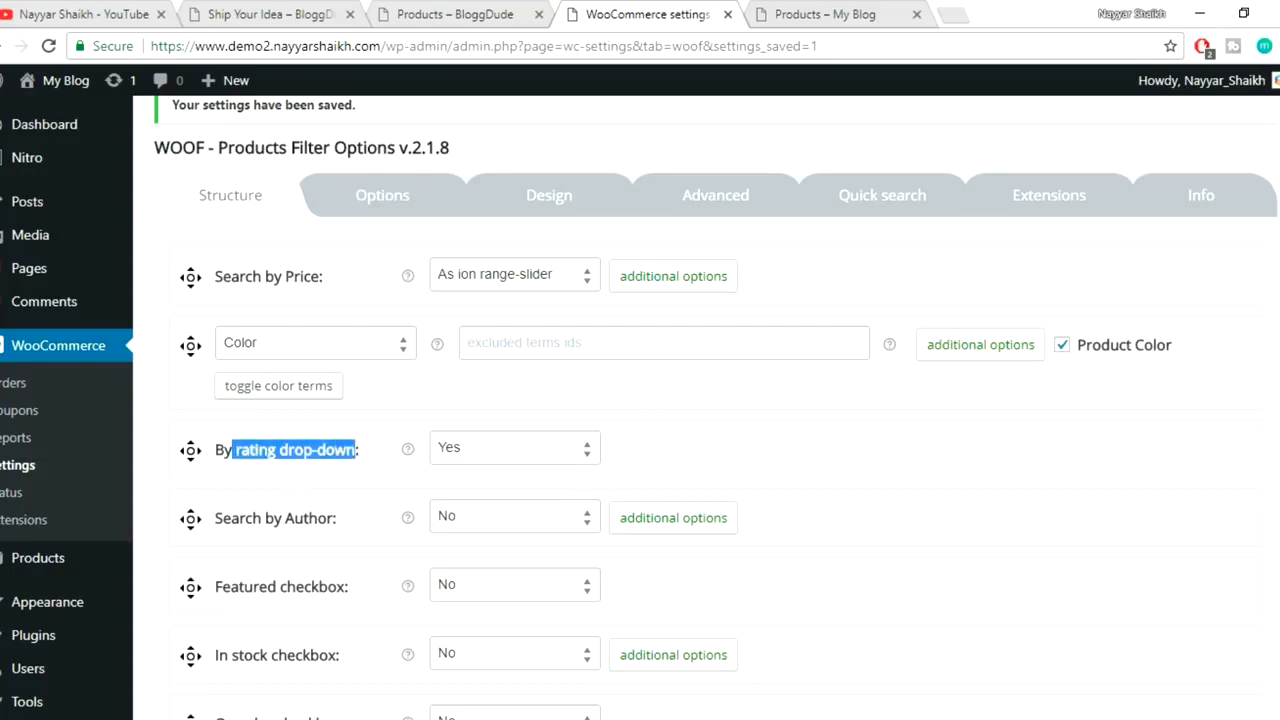
pyautogui.scroll(-7, 778, 604)
pyautogui.click(220, 635)
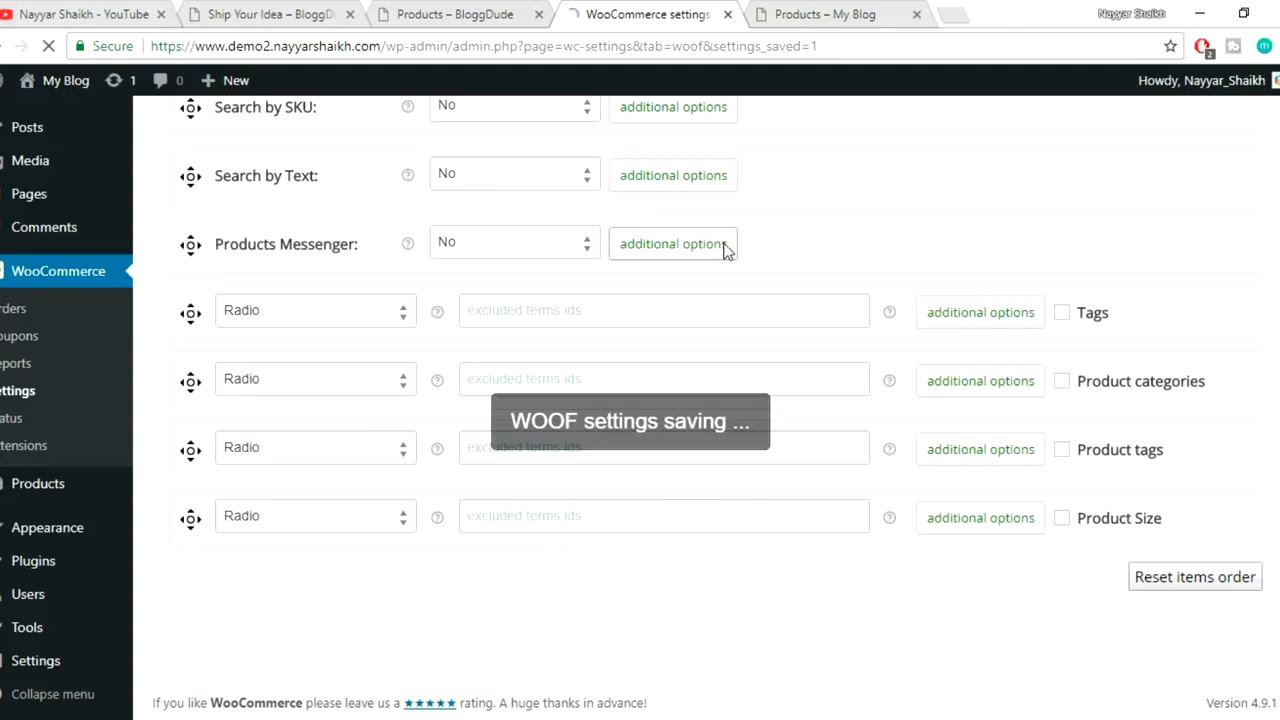
# - Reload the My Blog shop page to check the rating filter in the sidebar
pyautogui.click(805, 13)
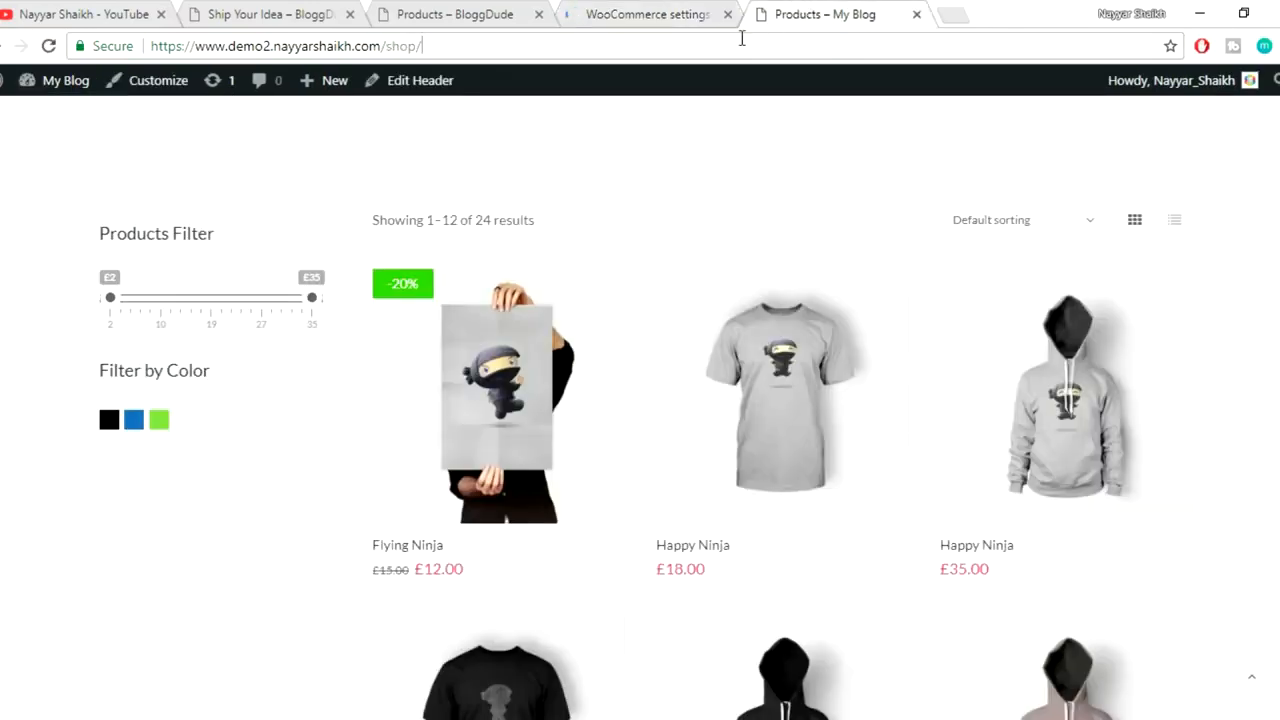
pyautogui.click(741, 38)
pyautogui.press('Return')
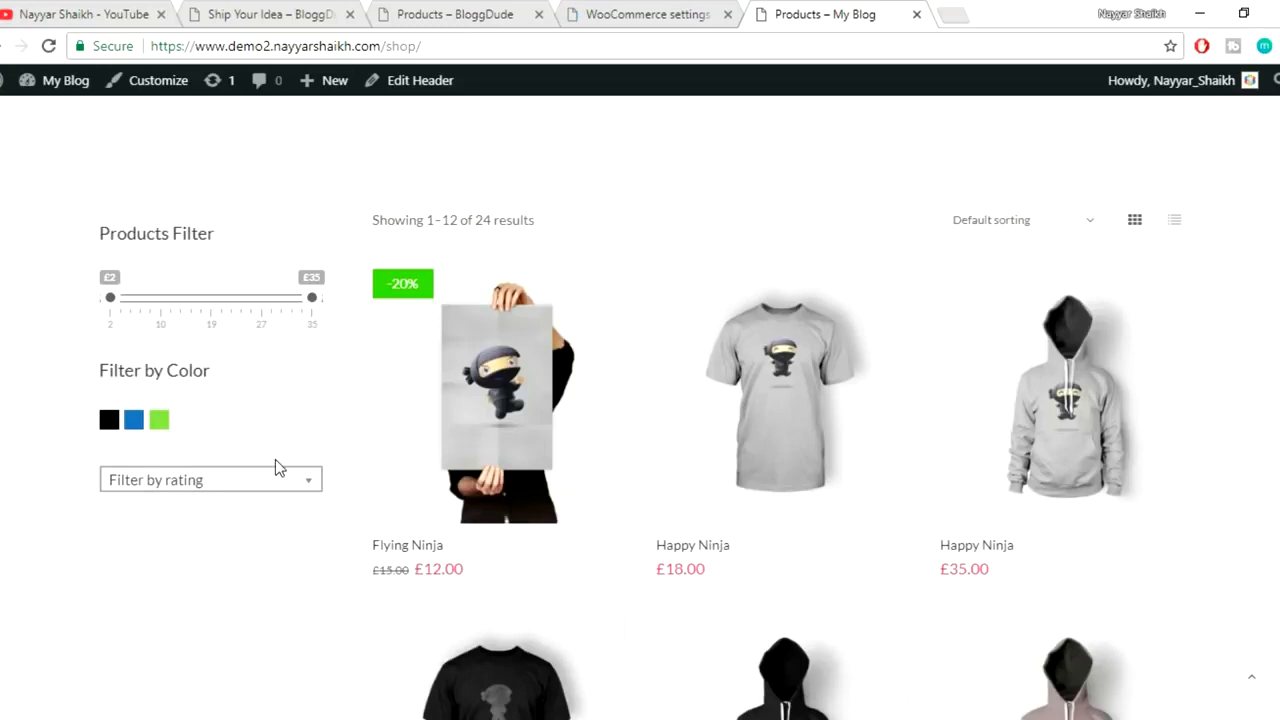
# - Browse the rating filter's options on the My Blog shop page, and limit the price filter to £2–£19 to review the matching products
pyautogui.click(229, 491)
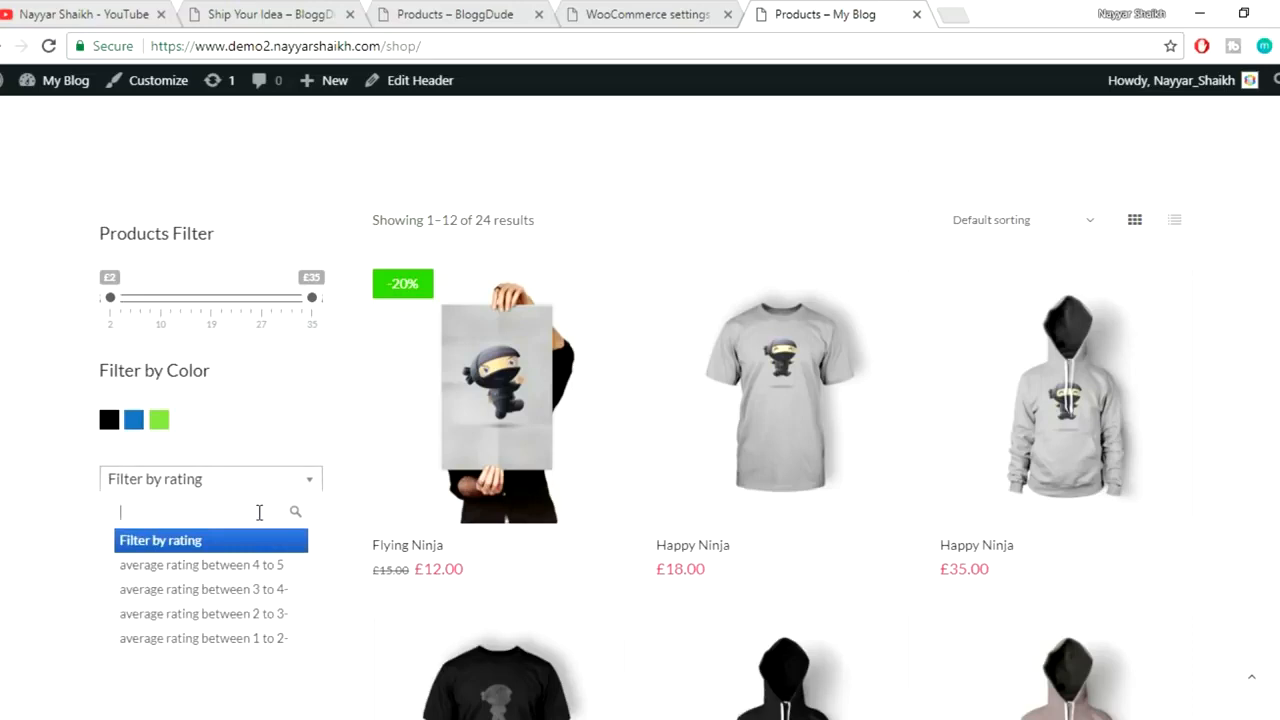
pyautogui.click(268, 422)
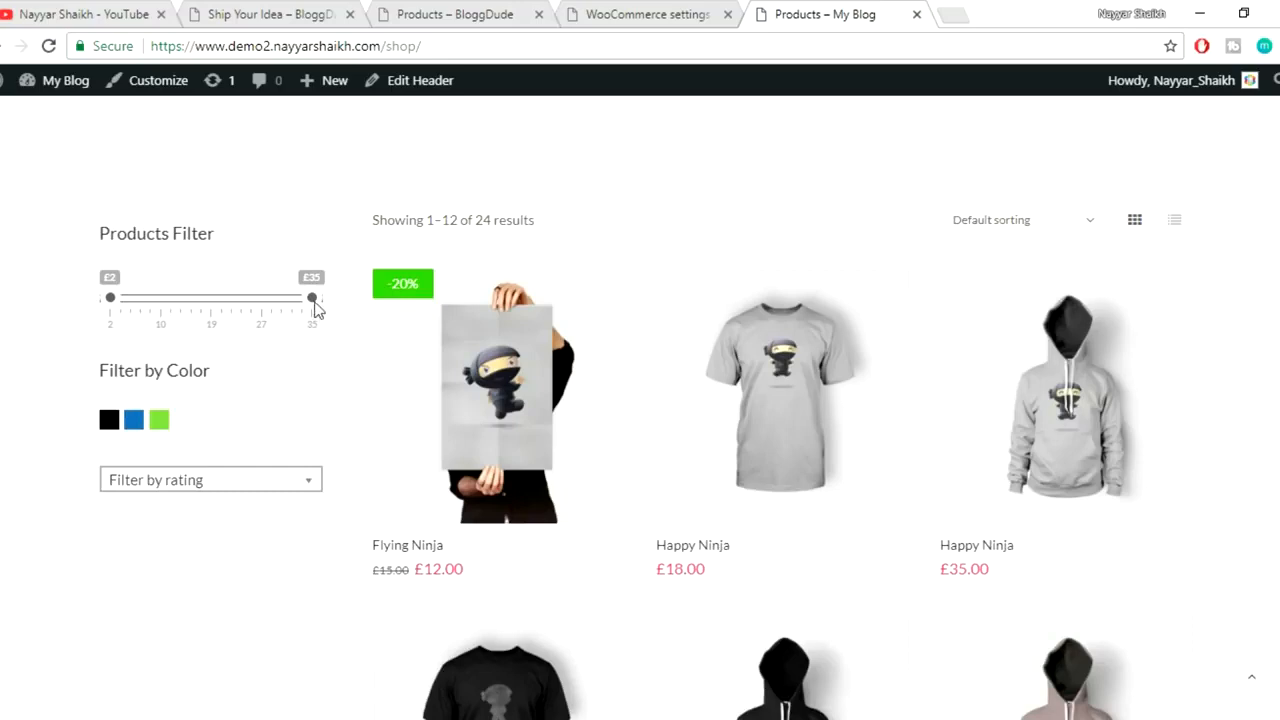
pyautogui.moveTo(312, 310); pyautogui.dragTo(214, 312)
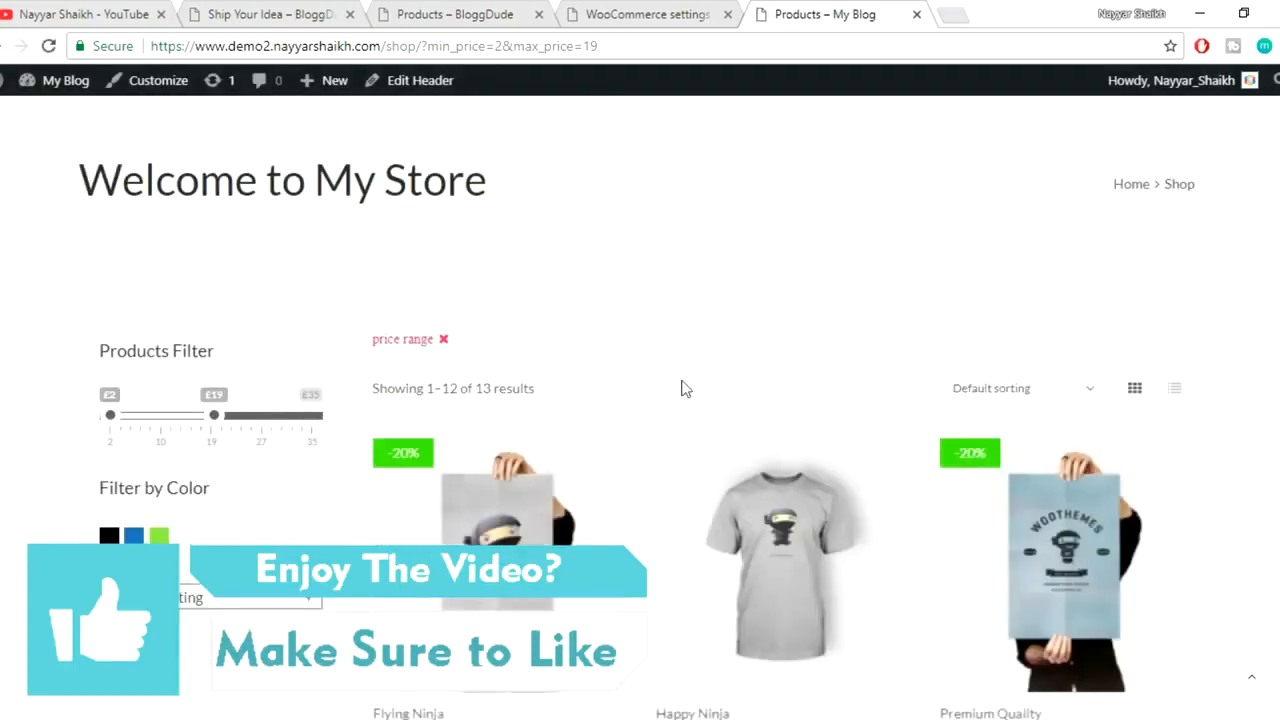
pyautogui.scroll(-3, 650, 400)
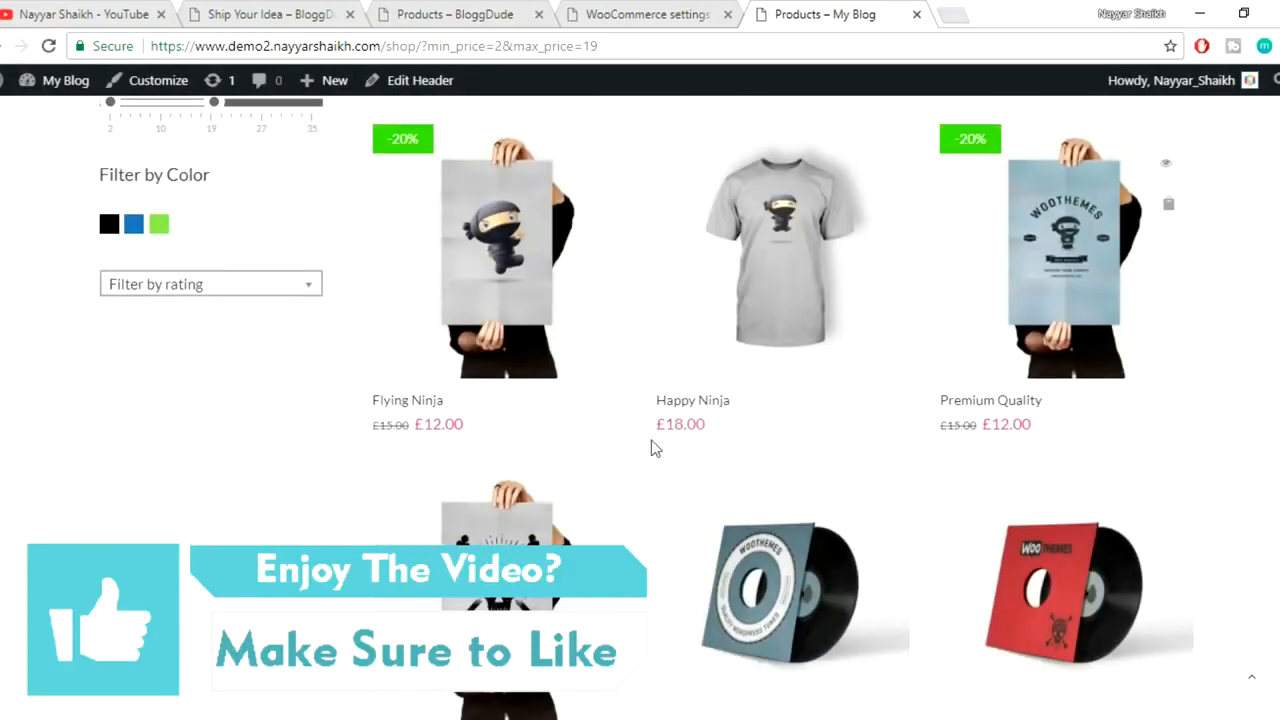
pyautogui.scroll(-3, 580, 449)
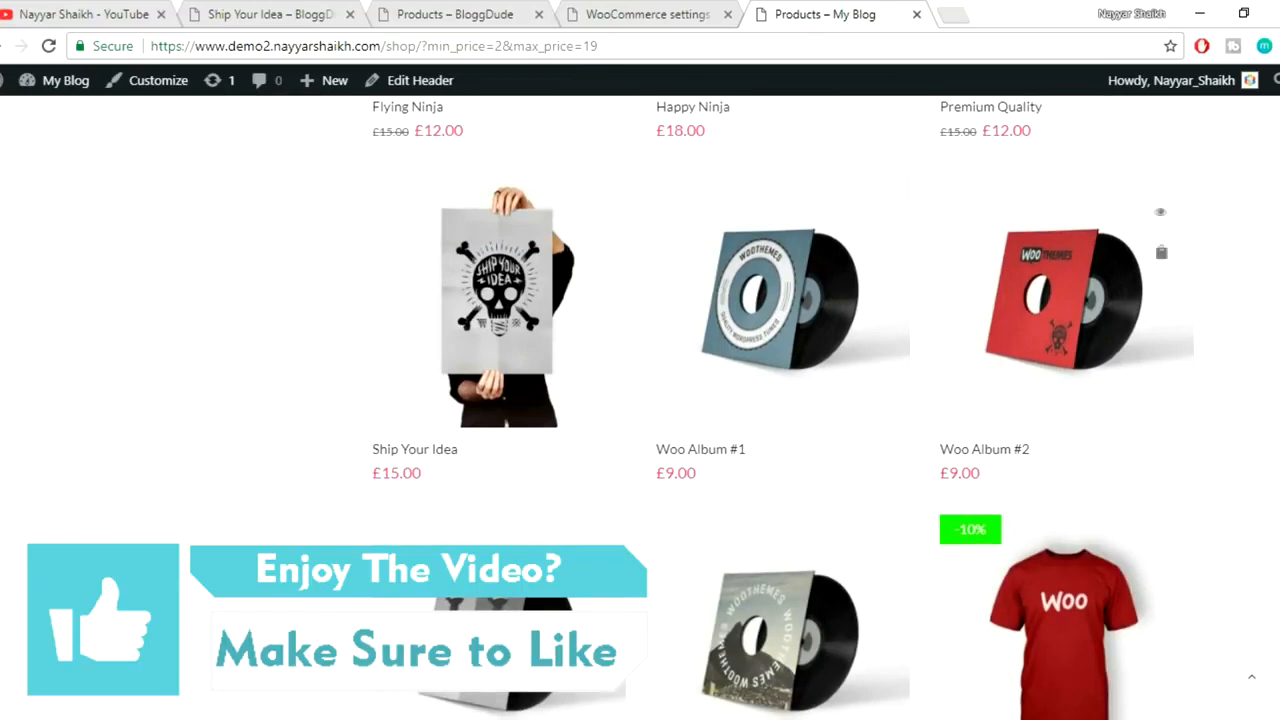
pyautogui.scroll(5, 775, 440)
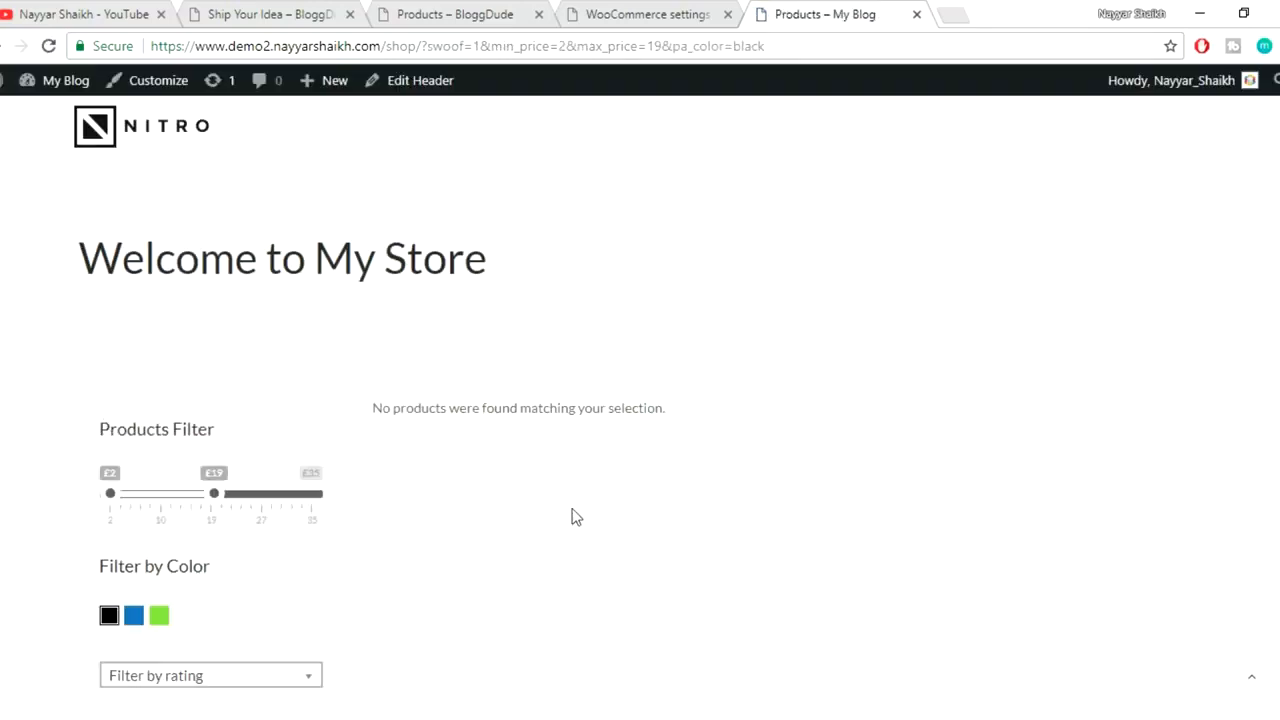
# - Test the Black color filter with the maximum price raised to £29, and reset all product filters
pyautogui.scroll(-1, 575, 516)
pyautogui.moveTo(213, 396); pyautogui.dragTo(276, 400)
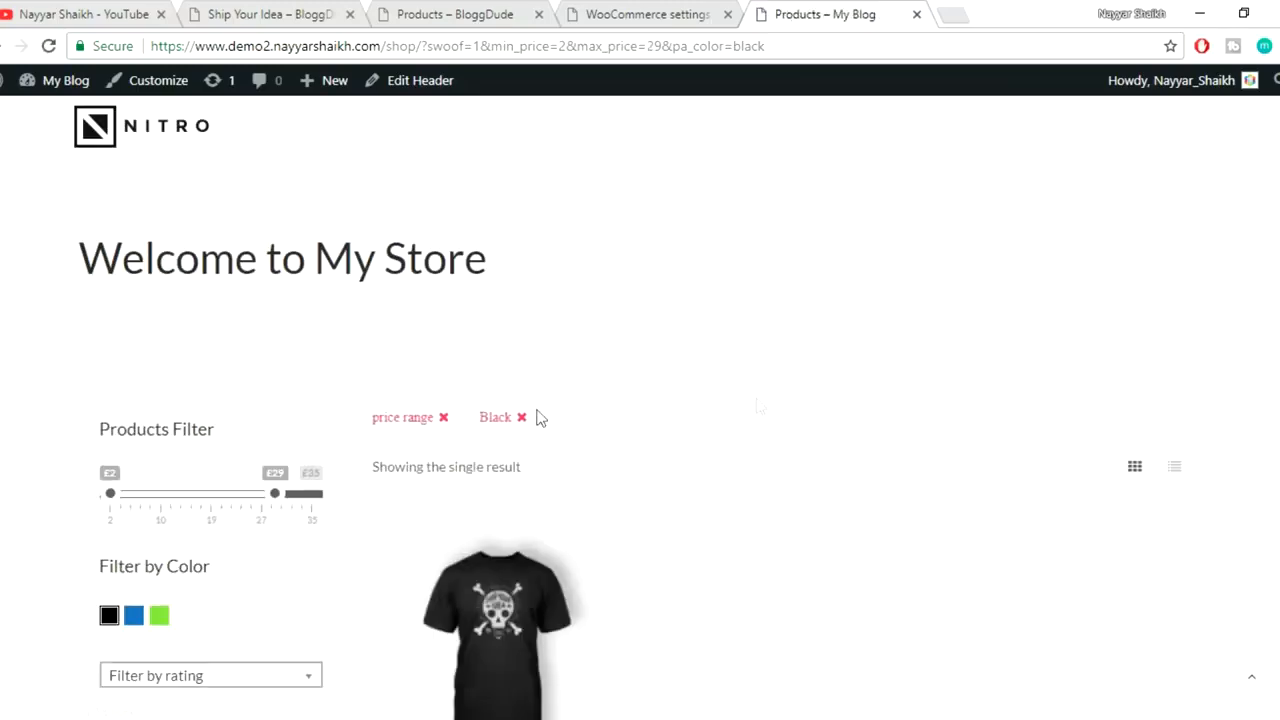
pyautogui.scroll(-1, 507, 437)
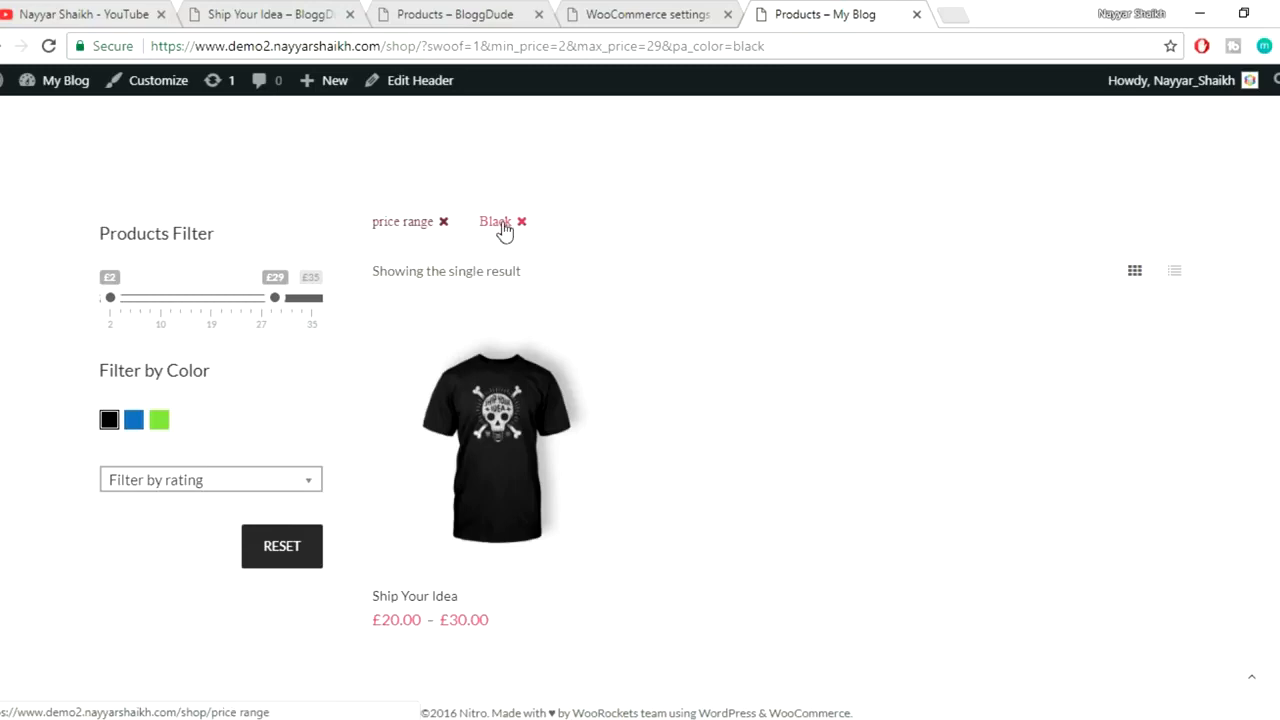
pyautogui.click(278, 557)
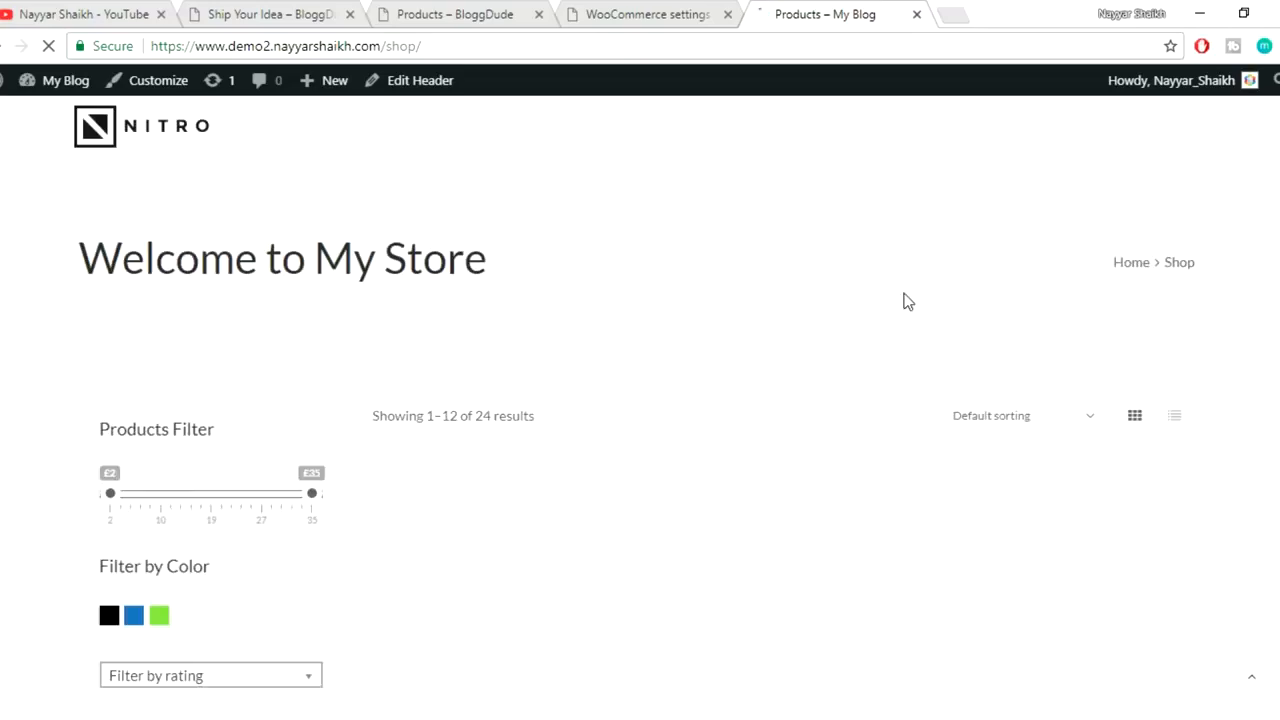
pyautogui.scroll(-1, 976, 441)
pyautogui.scroll(-2, 976, 448)
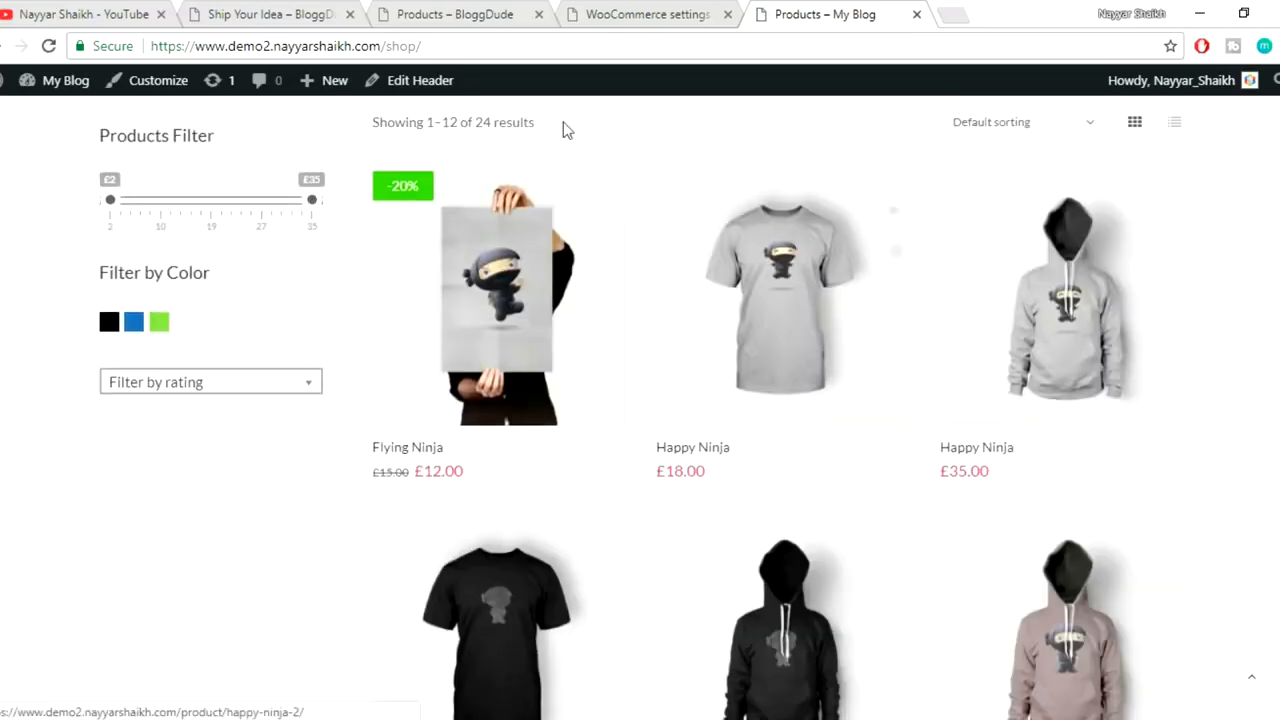
# - Check the reference shop's Filter by Size block, and enable the Product Size filter in WOOF with the Label display type
pyautogui.click(470, 12)
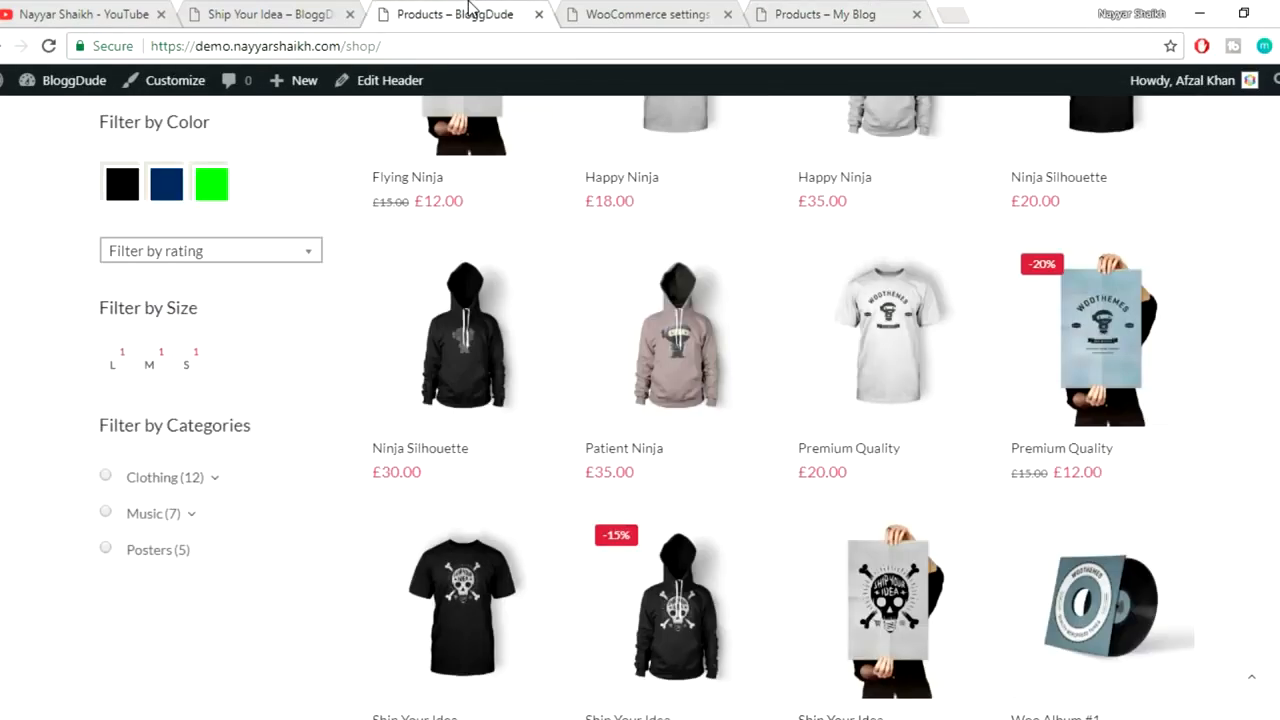
pyautogui.moveTo(101, 307); pyautogui.dragTo(234, 311)
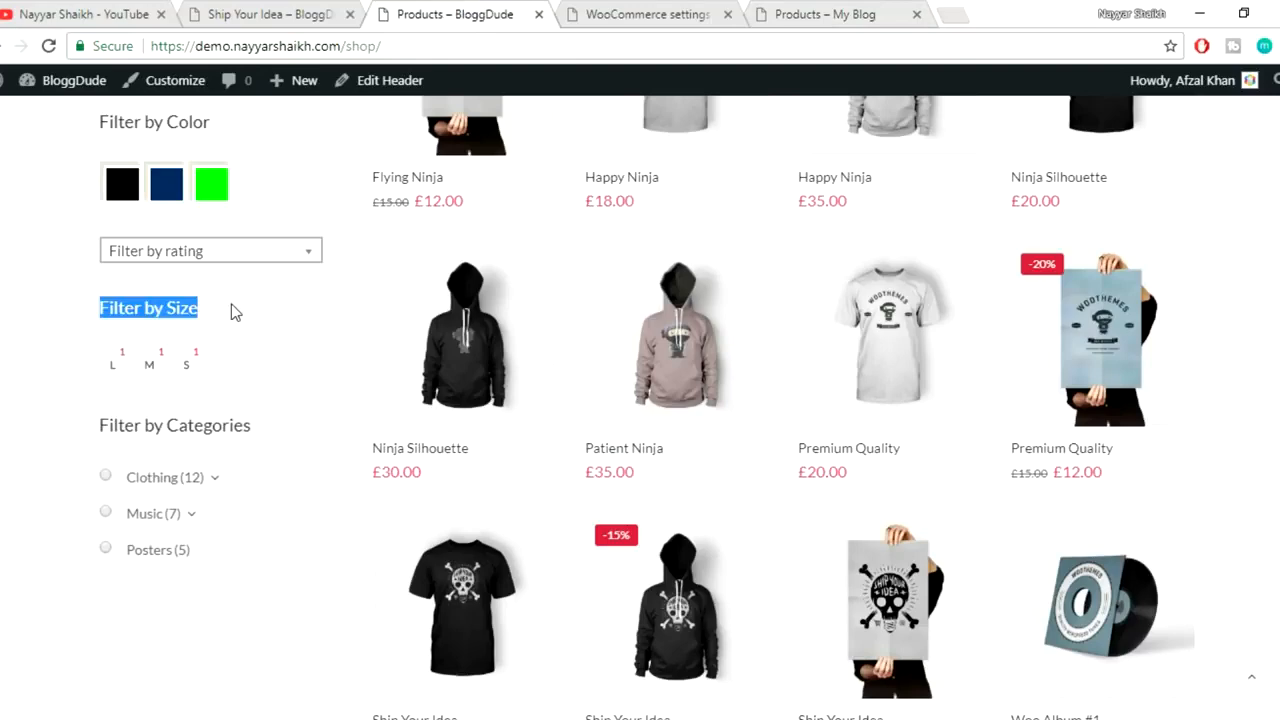
pyautogui.click(668, 10)
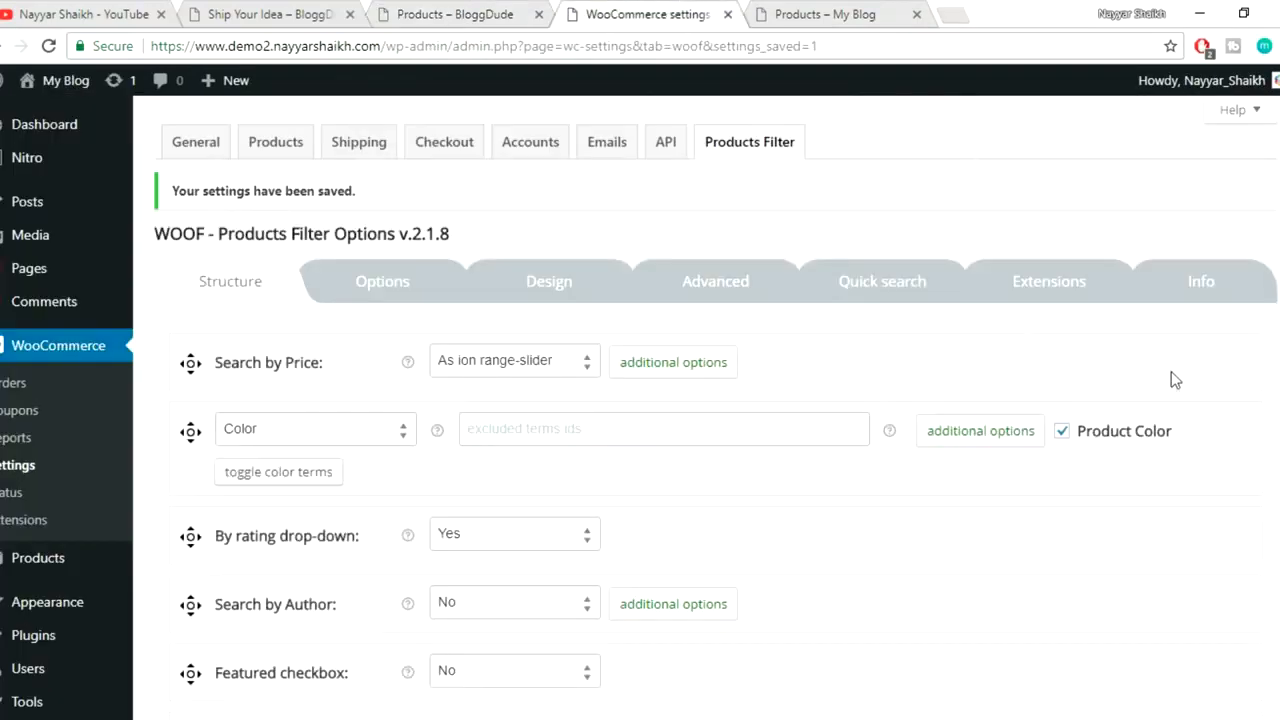
pyautogui.scroll(-5, 1172, 377)
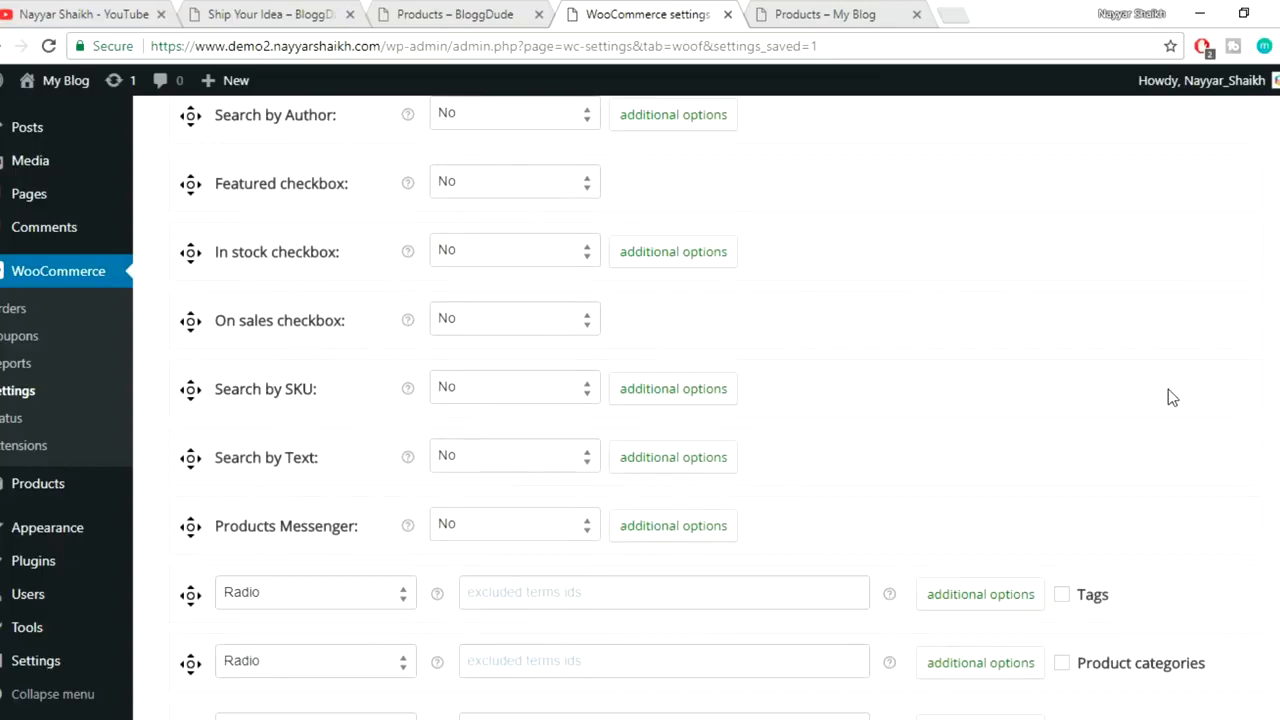
pyautogui.scroll(-3, 1168, 389)
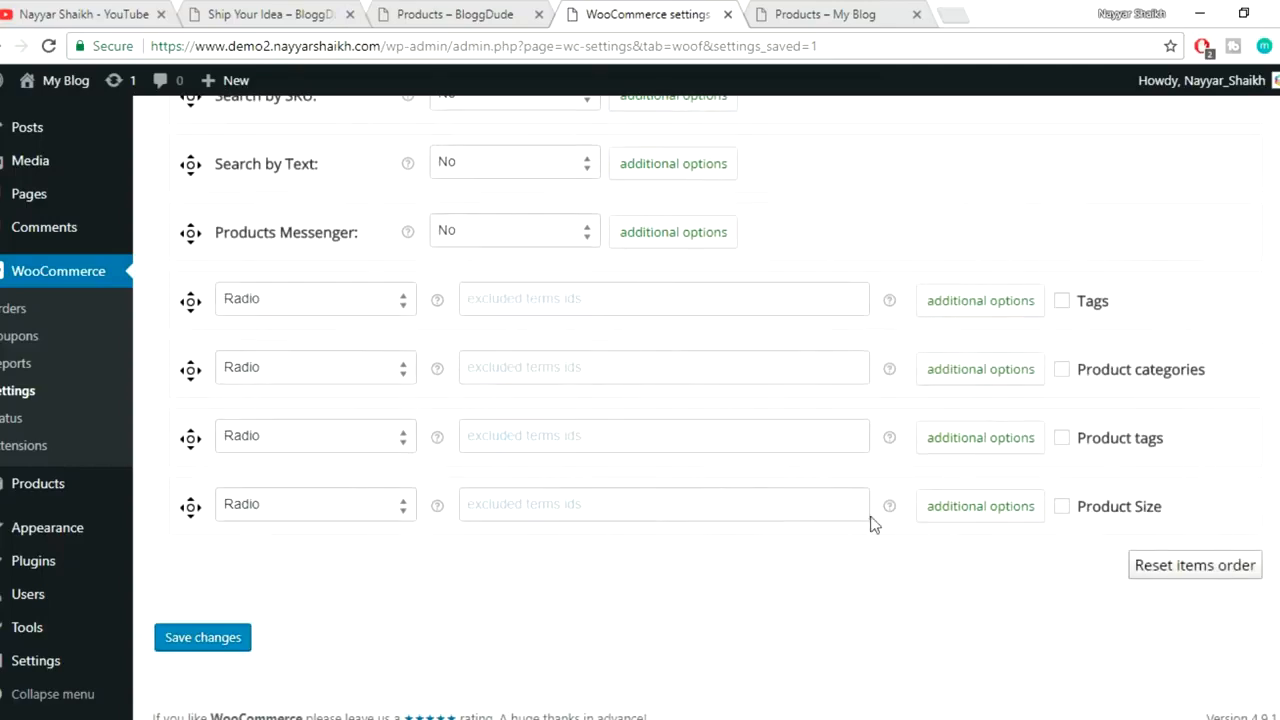
pyautogui.click(1062, 508)
pyautogui.click(311, 512)
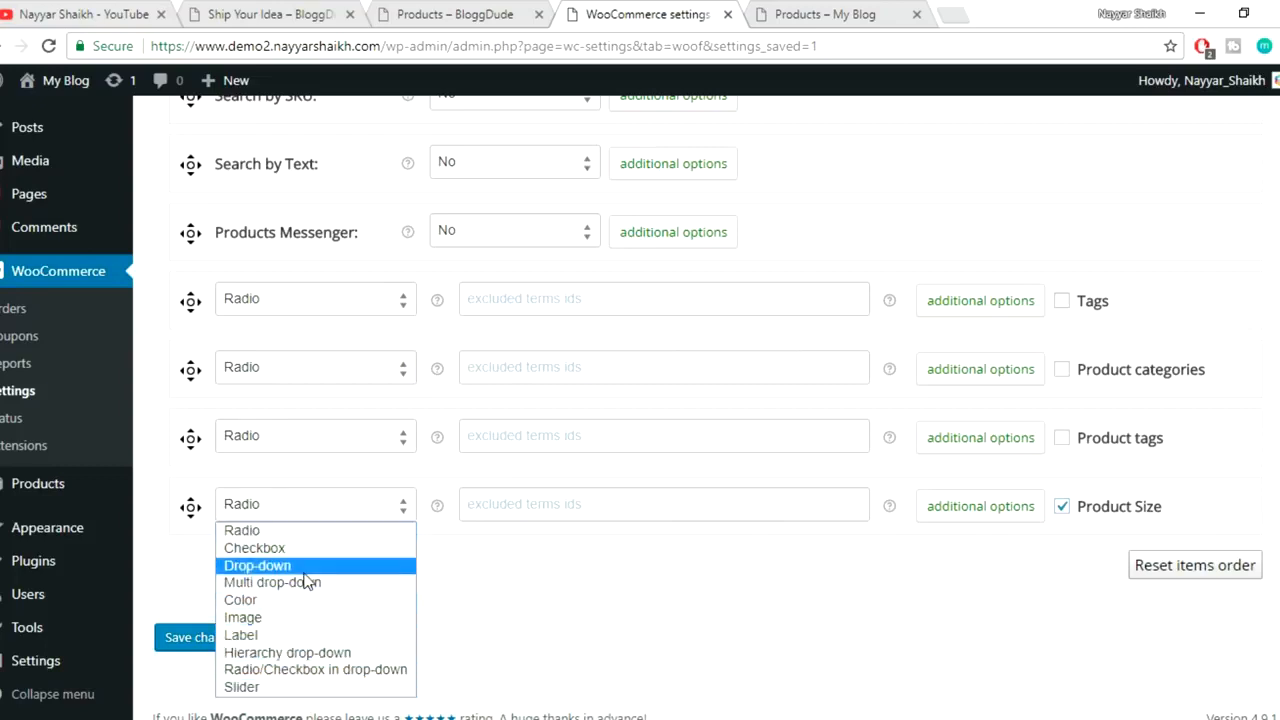
pyautogui.click(280, 634)
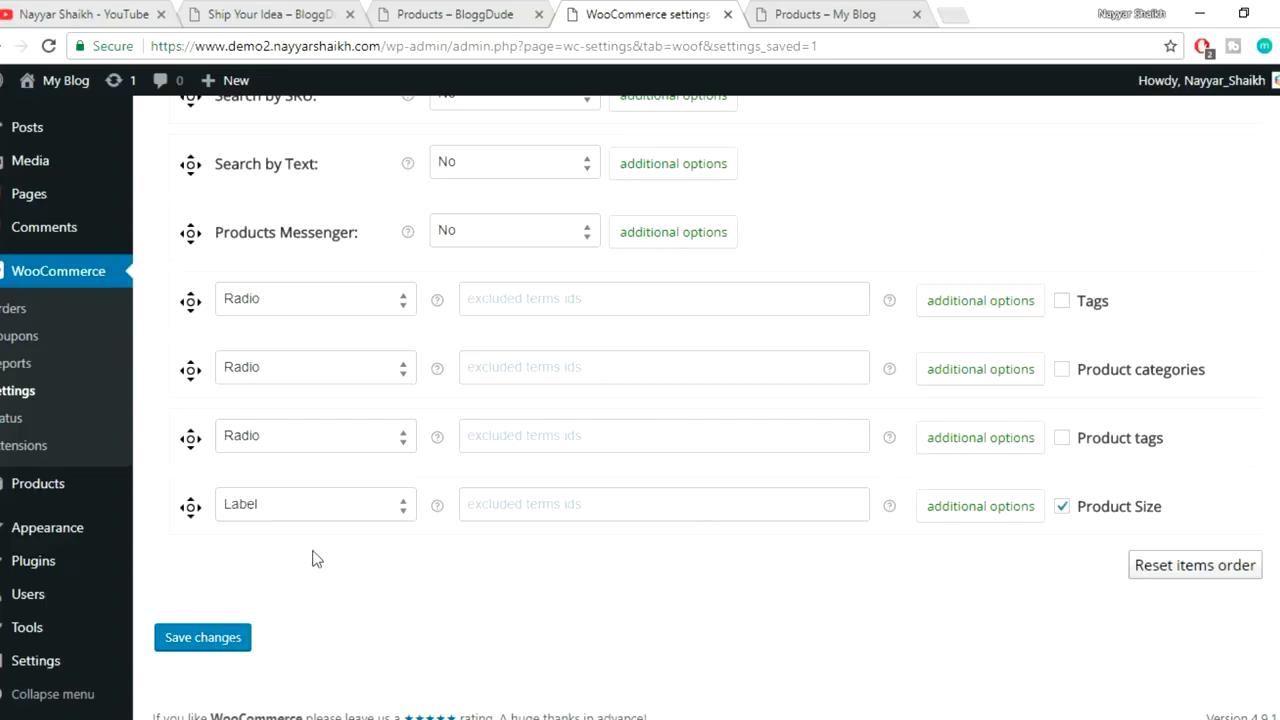
# - Move the Product Size filter up in the WOOF structure so it sits directly below By rating drop-down
pyautogui.scroll(1, 313, 558)
pyautogui.moveTo(189, 606); pyautogui.dragTo(295, 305)
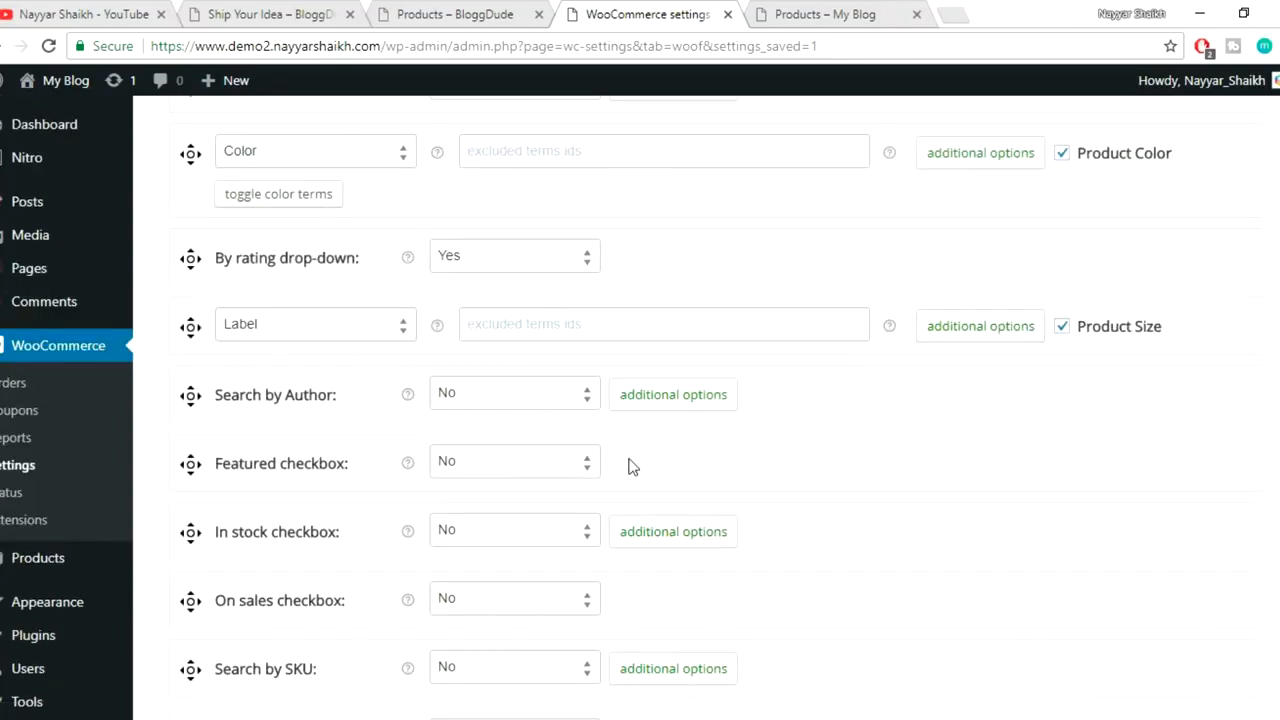
pyautogui.scroll(-5, 629, 466)
pyautogui.scroll(6, 629, 466)
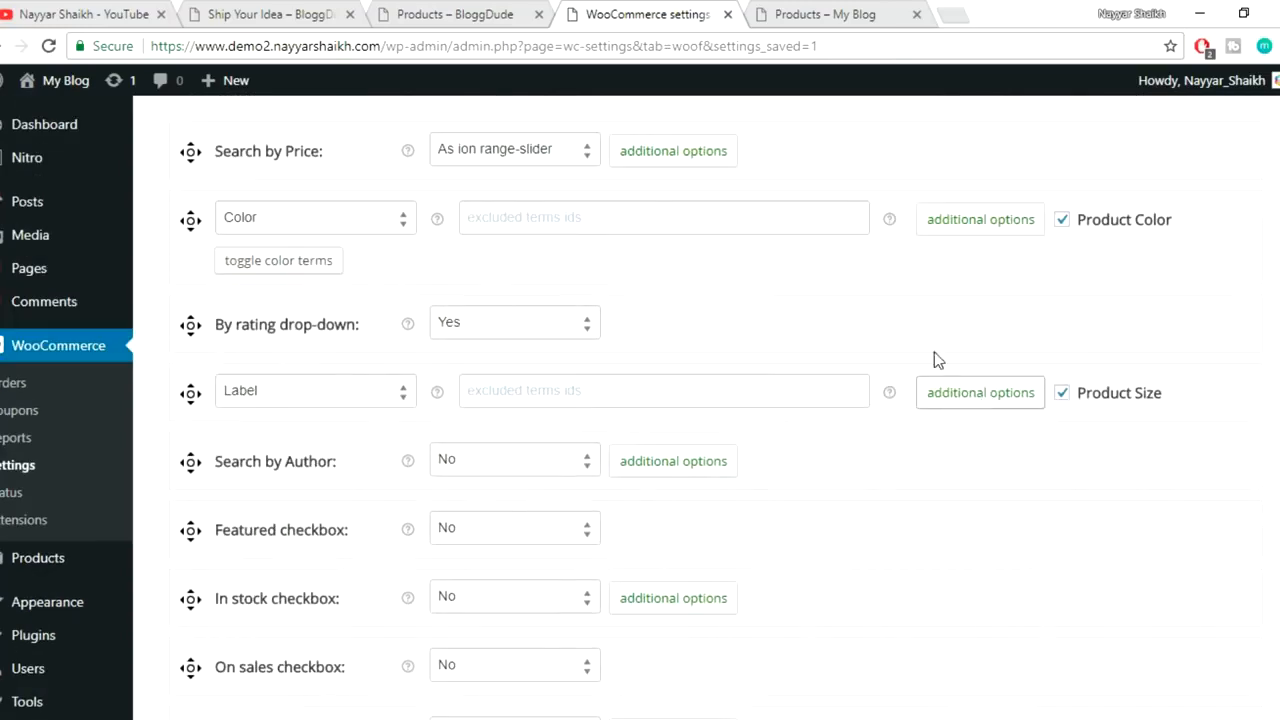
# - In Product Size's additional options, set Show title label to Yes and Show toggle button to "Yes, show as opened"
pyautogui.click(1001, 401)
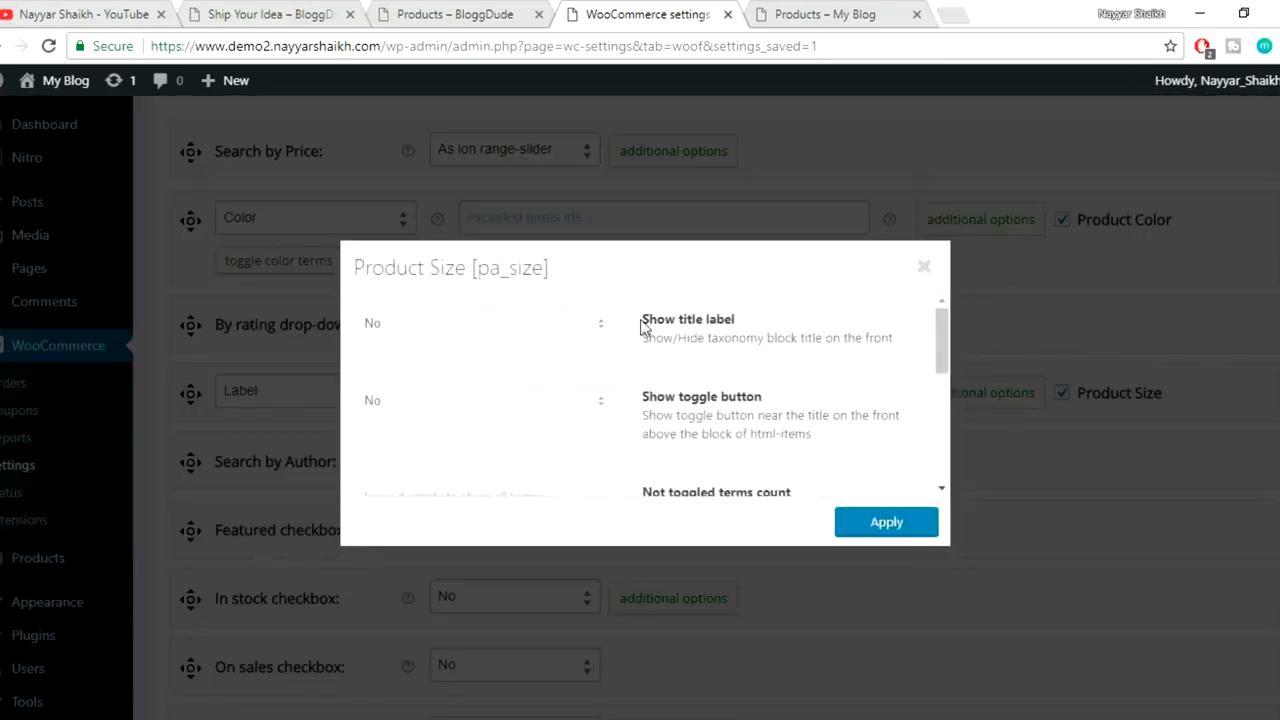
pyautogui.tripleClick(728, 317)
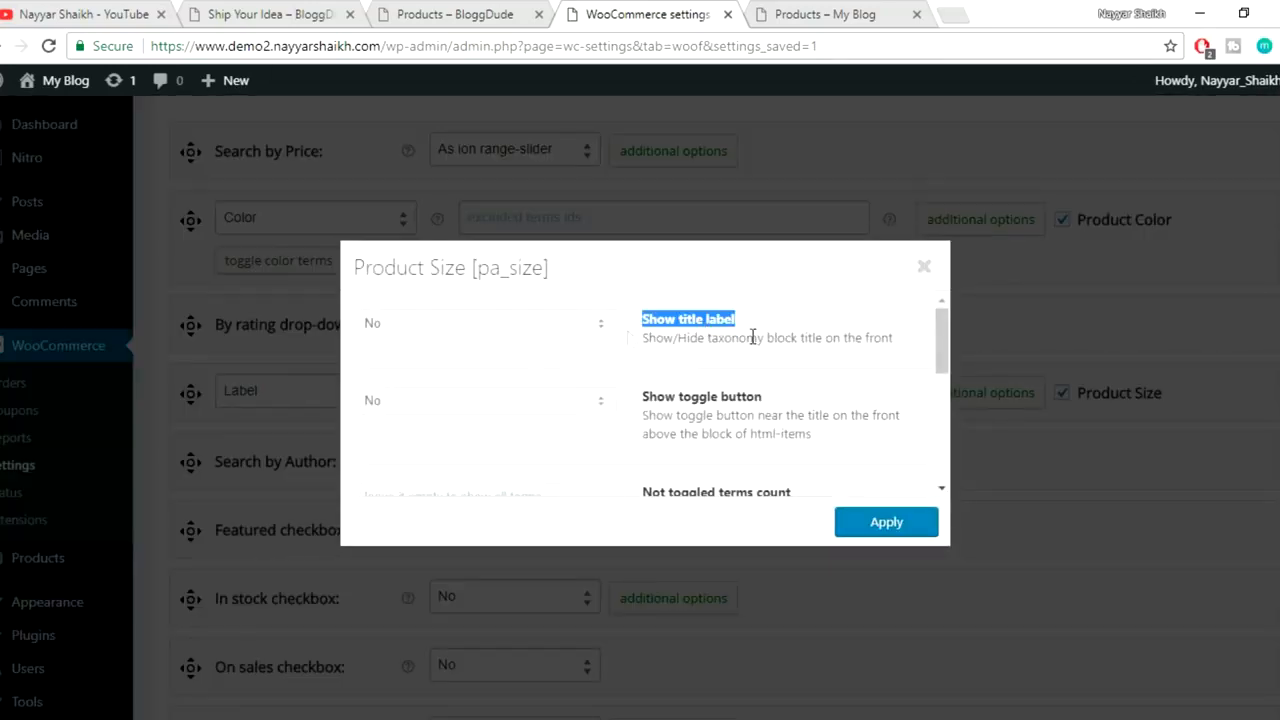
pyautogui.click(497, 330)
pyautogui.click(470, 360)
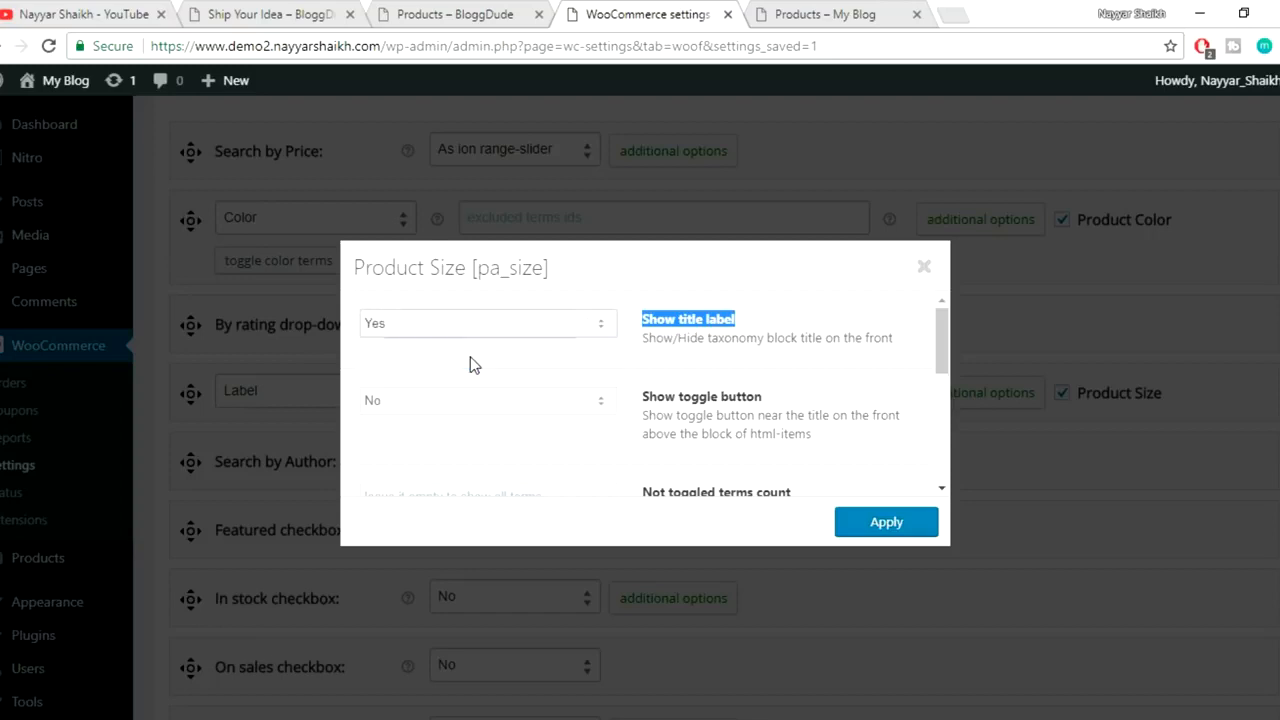
pyautogui.scroll(-1, 760, 395)
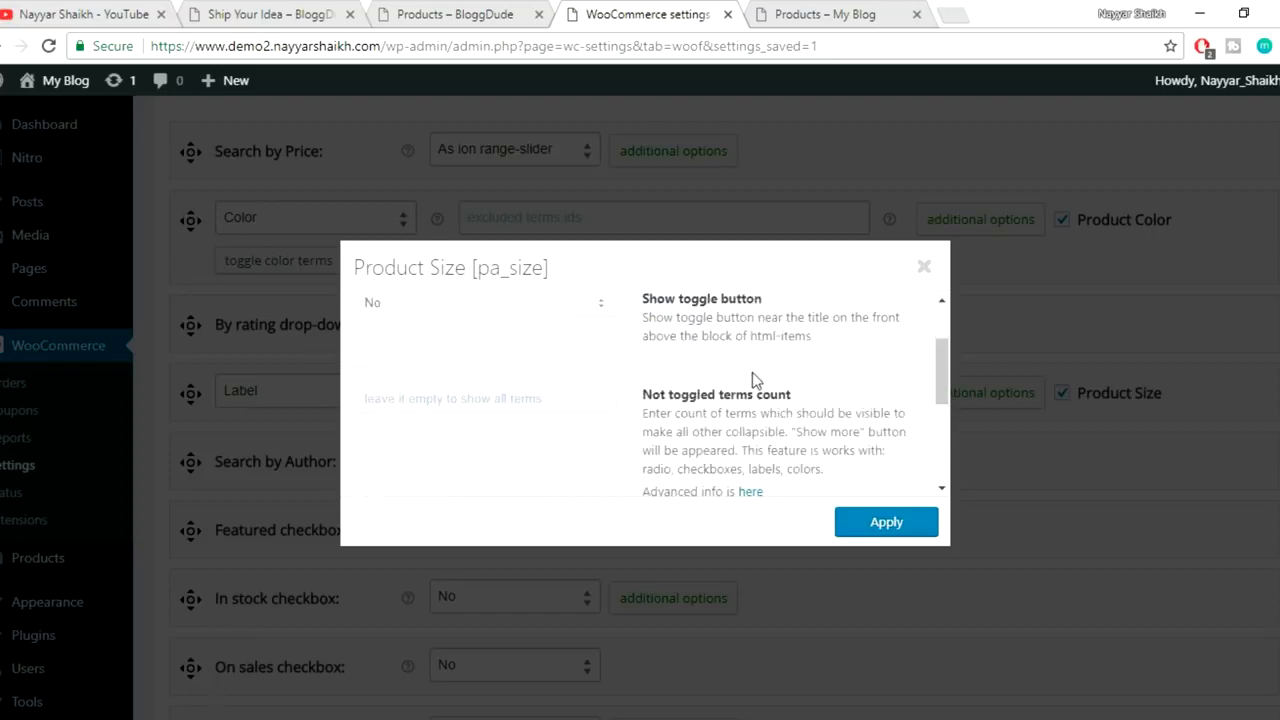
pyautogui.scroll(1, 753, 380)
pyautogui.click(527, 404)
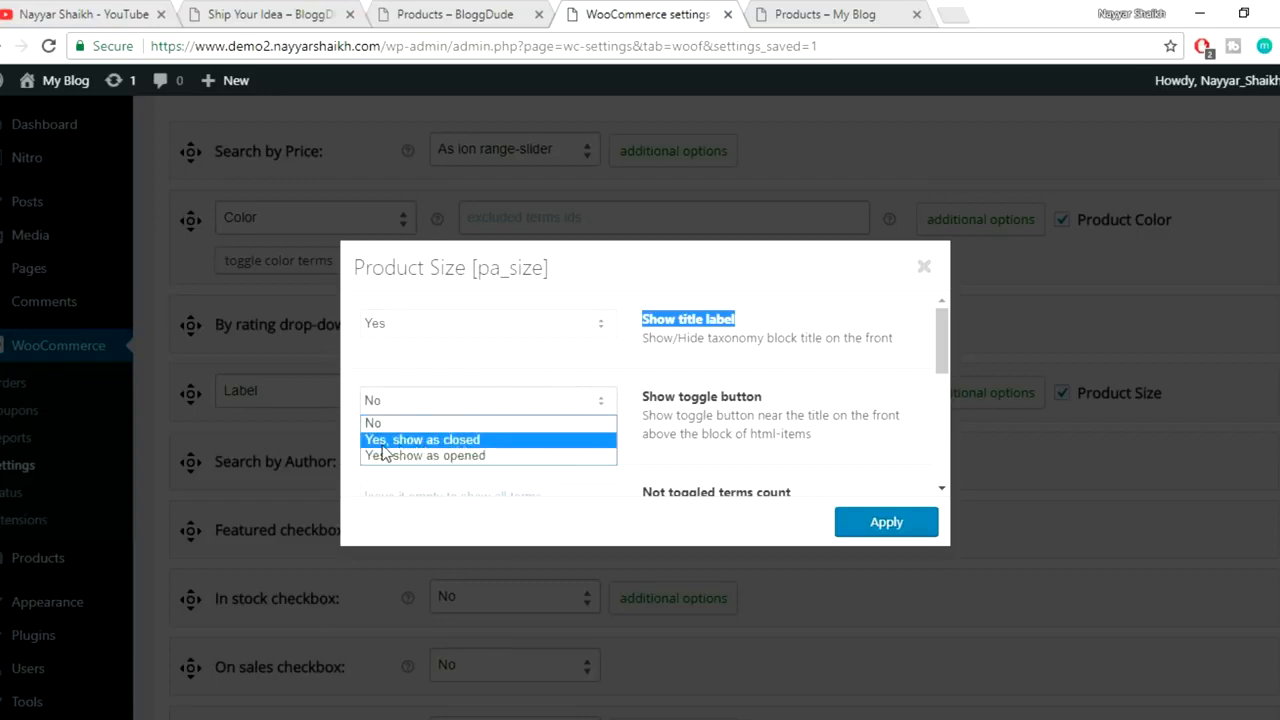
pyautogui.click(493, 459)
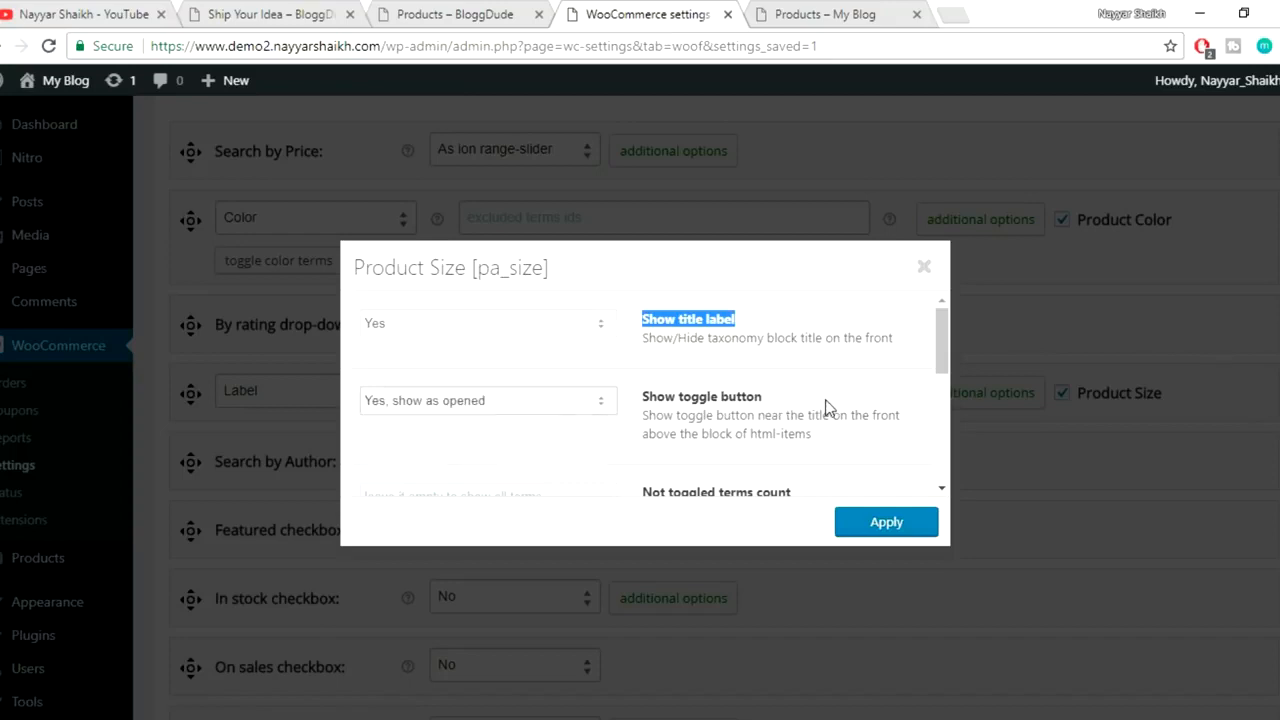
pyautogui.scroll(-2, 881, 393)
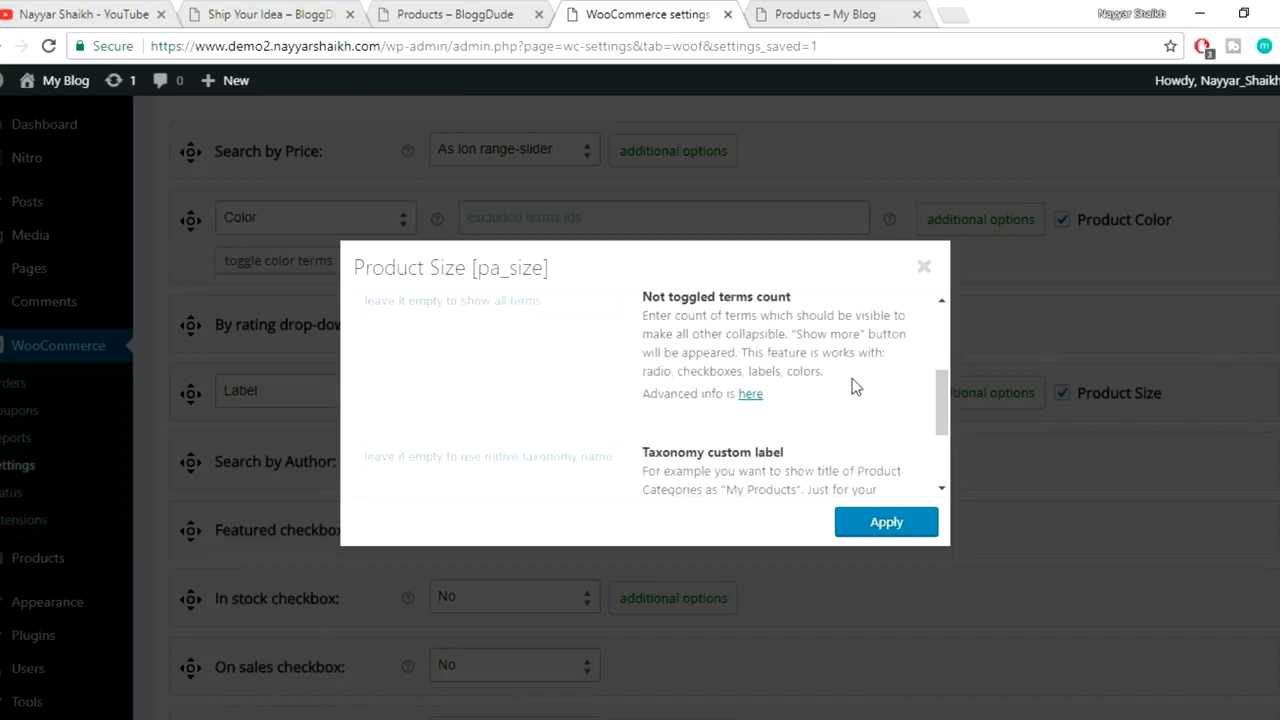
pyautogui.scroll(1, 704, 361)
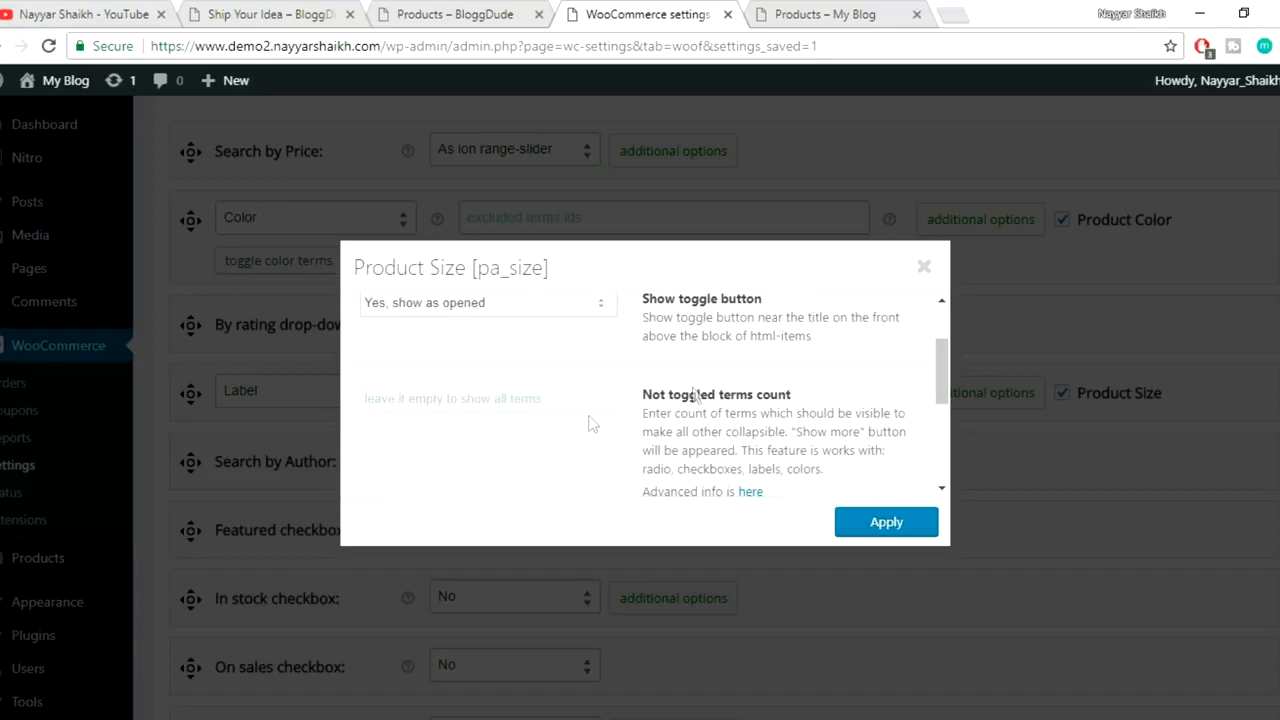
pyautogui.click(536, 399)
pyautogui.click(750, 430)
pyautogui.click(576, 391)
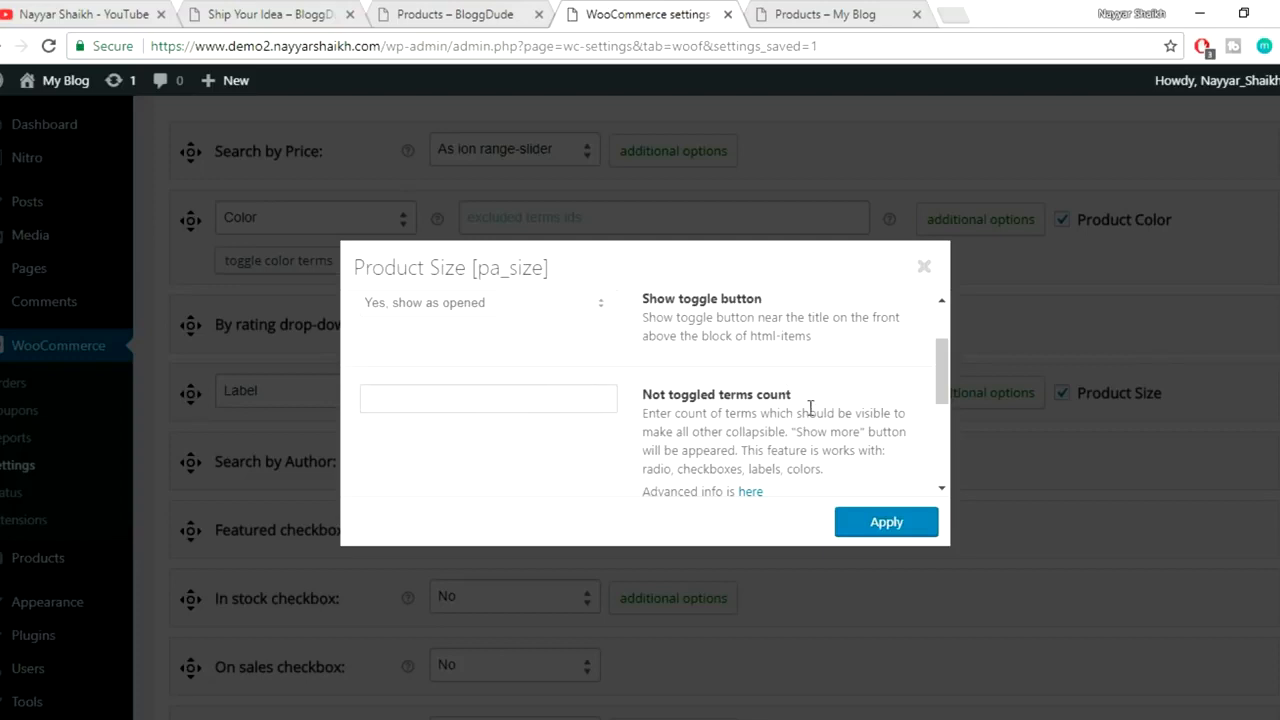
# - Set Product Size's taxonomy custom label to "Filter by Size", matching the reference shop, and apply the additional options
pyautogui.scroll(-2, 742, 404)
pyautogui.click(530, 349)
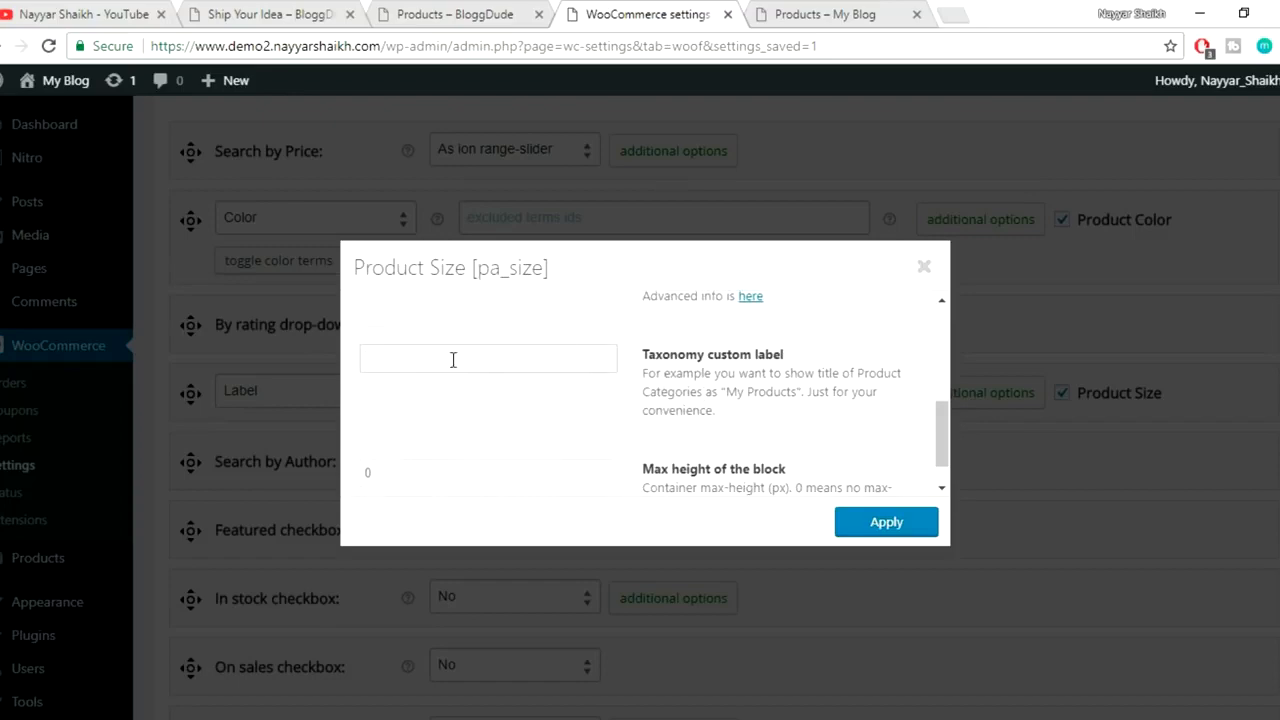
pyautogui.click(463, 12)
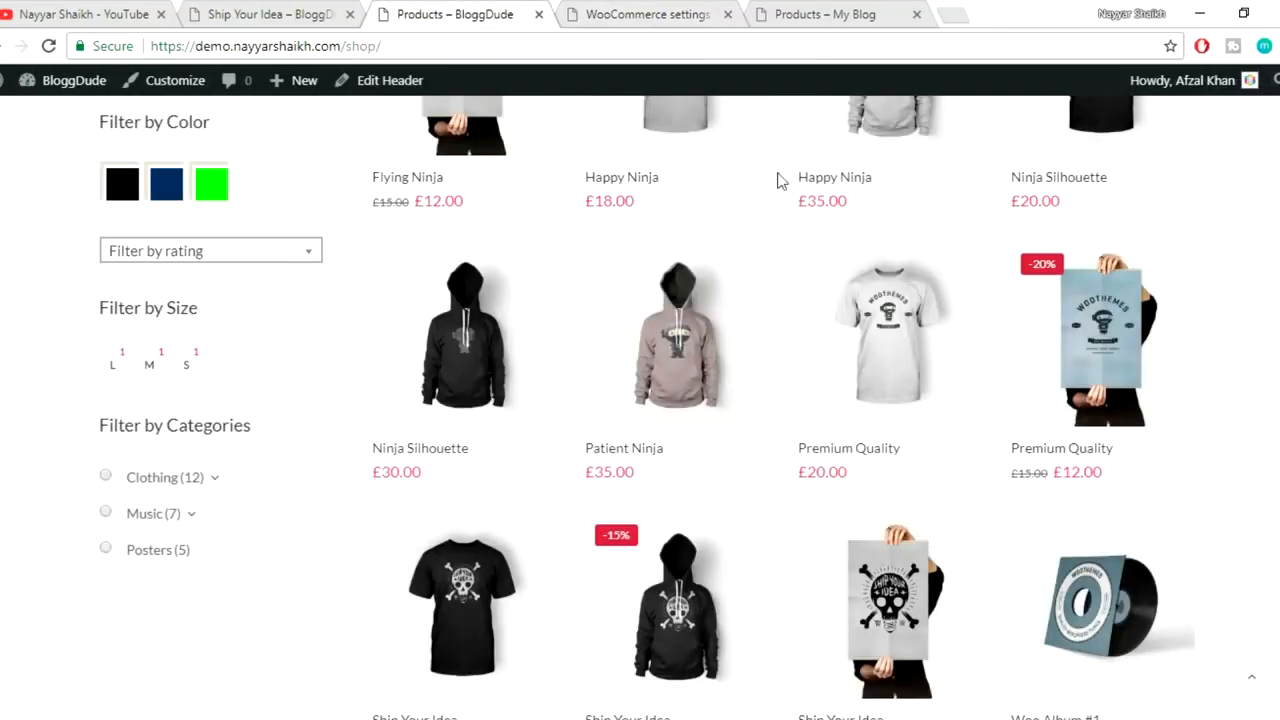
pyautogui.click(866, 12)
pyautogui.click(618, 12)
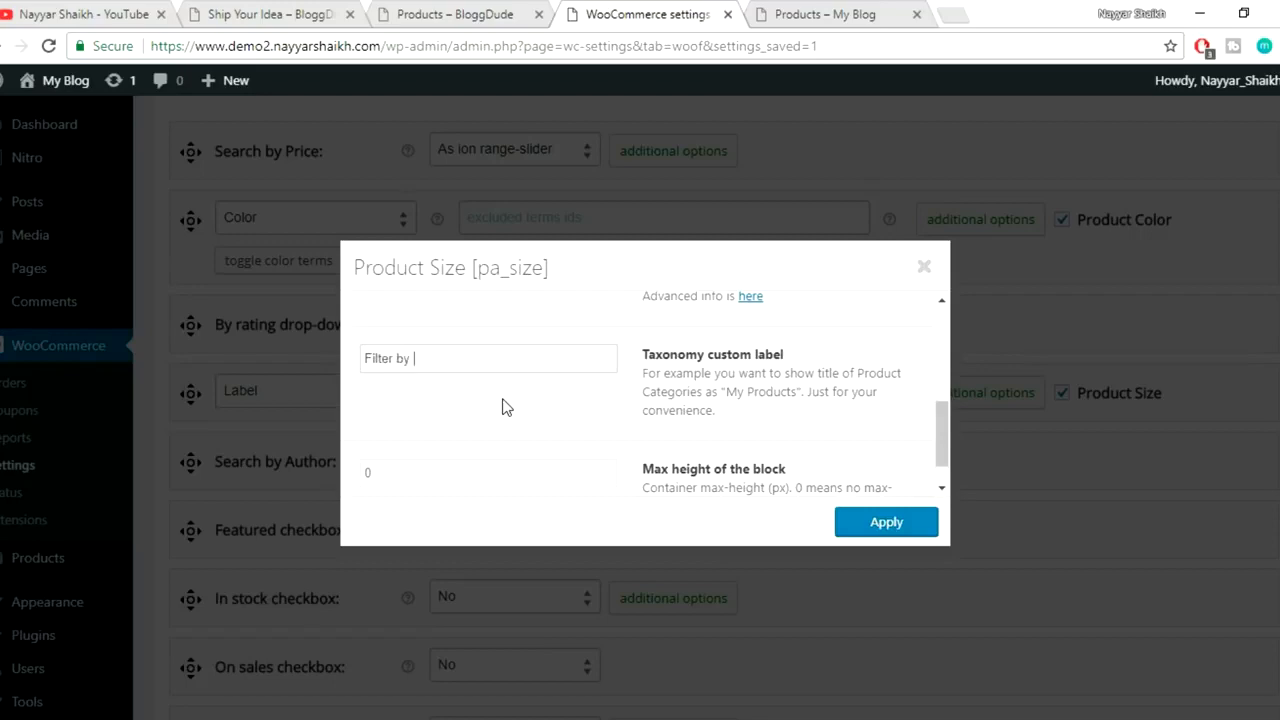
pyautogui.scroll(-1, 842, 408)
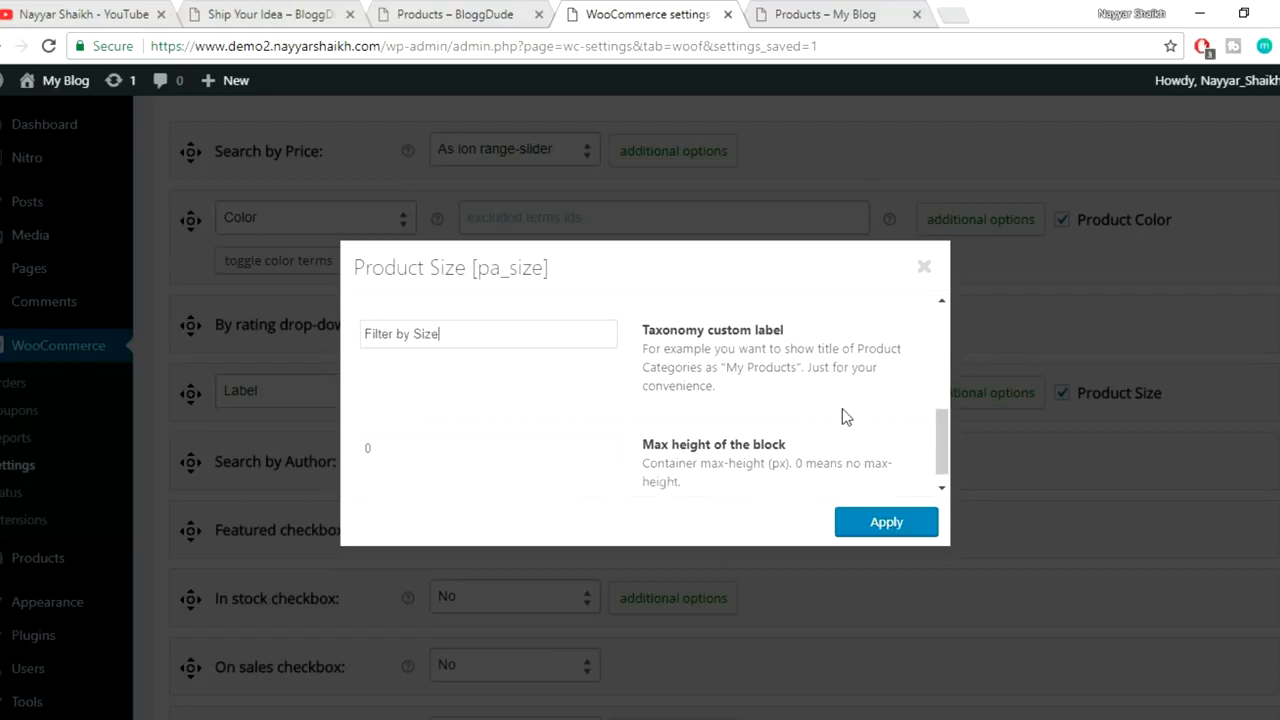
pyautogui.click(889, 524)
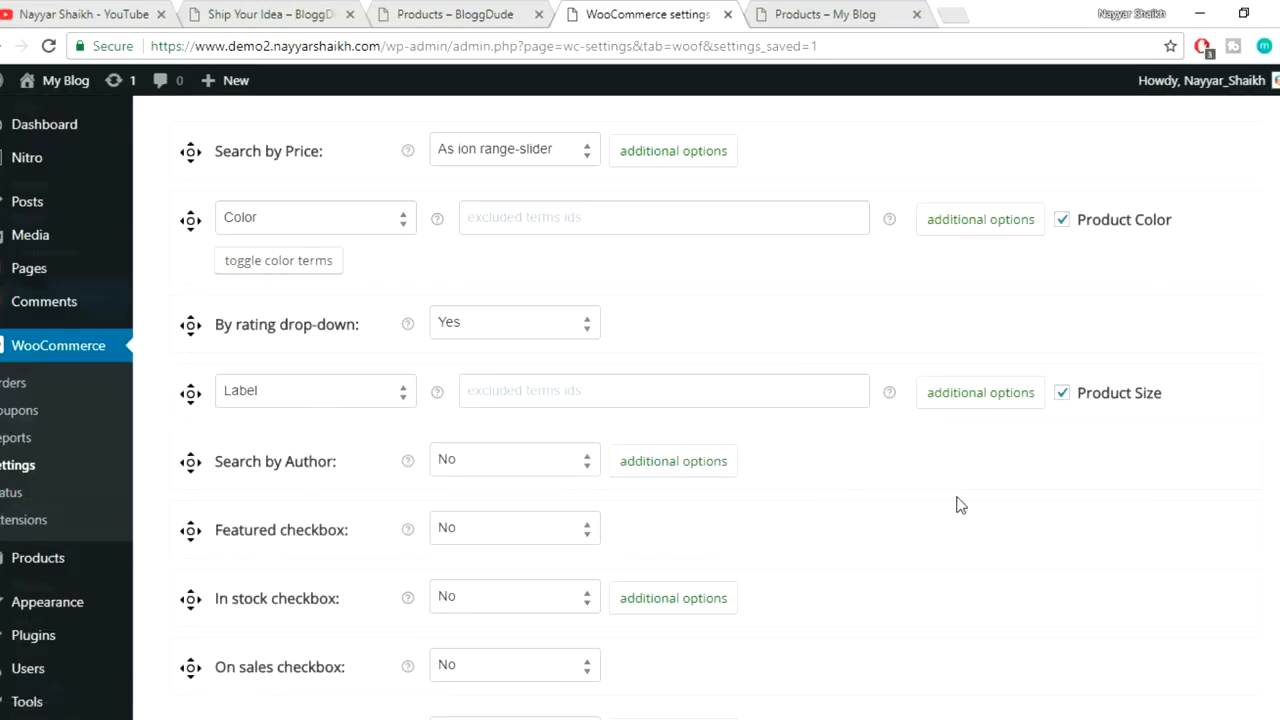
# - Save the WOOF settings and reload the shop page to check the Filter by Size block in the sidebar
pyautogui.scroll(-6, 958, 506)
pyautogui.click(197, 632)
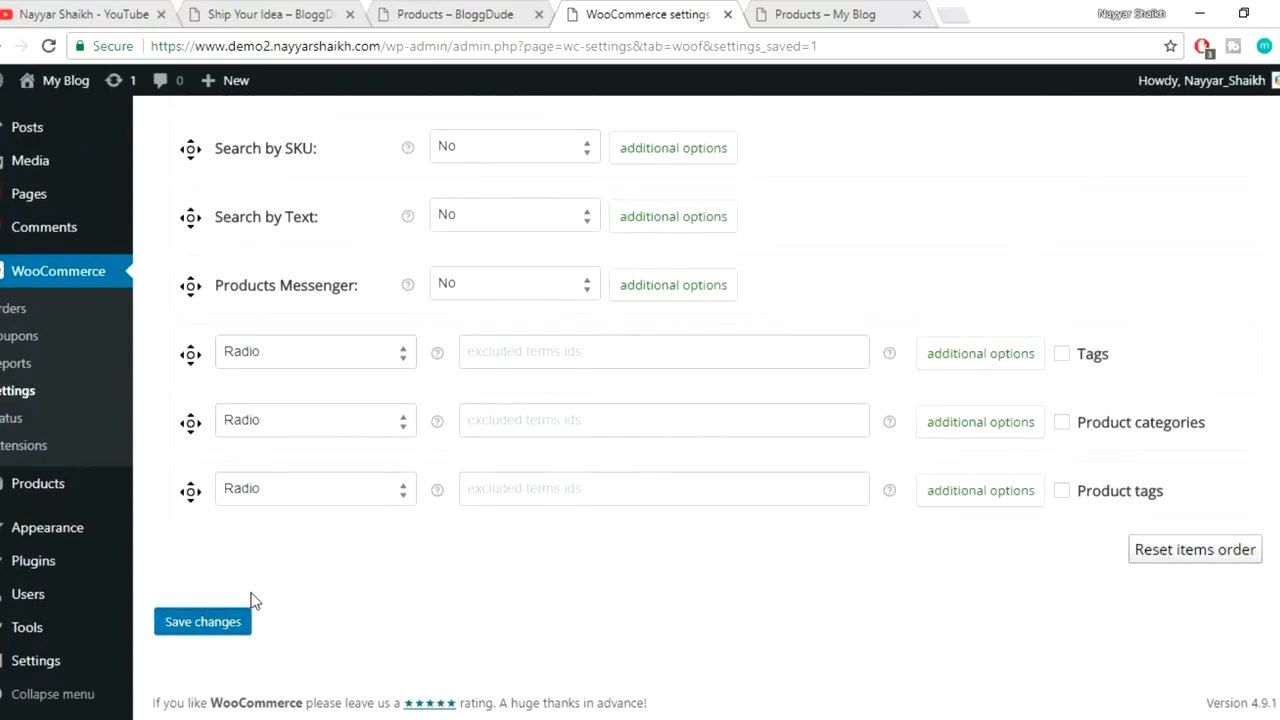
pyautogui.click(805, 14)
pyautogui.click(801, 47)
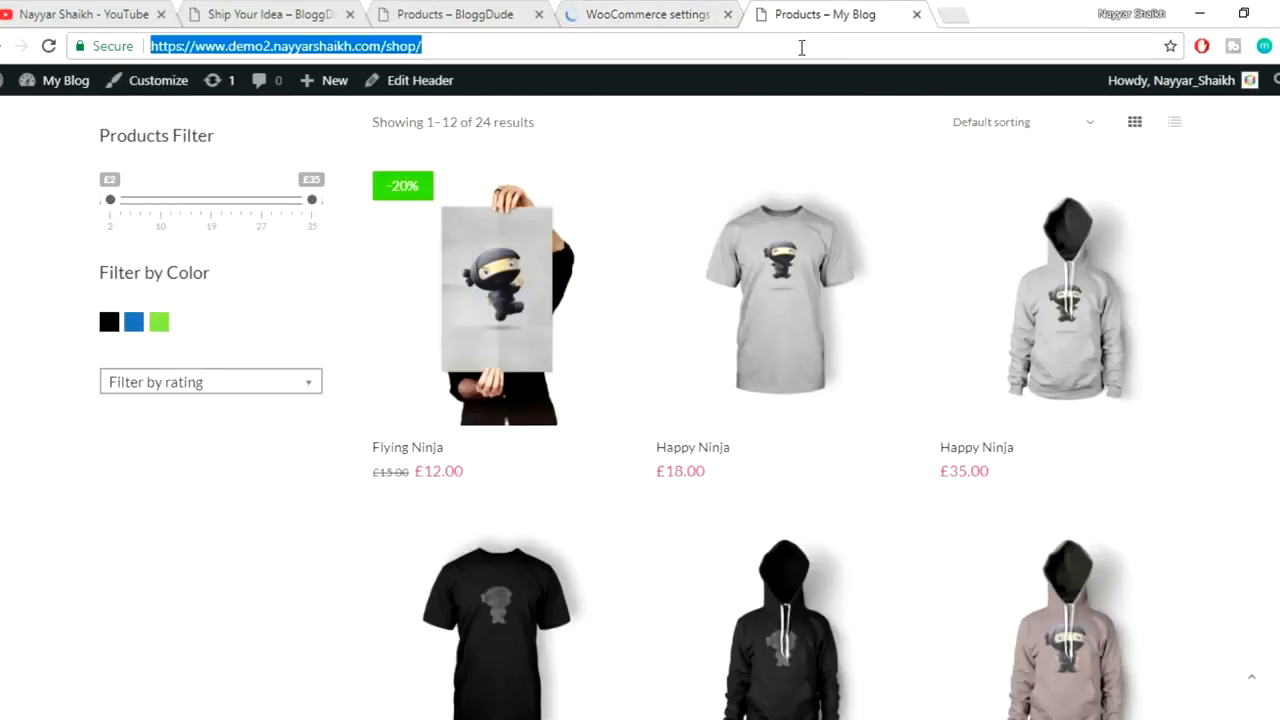
pyautogui.press('Return')
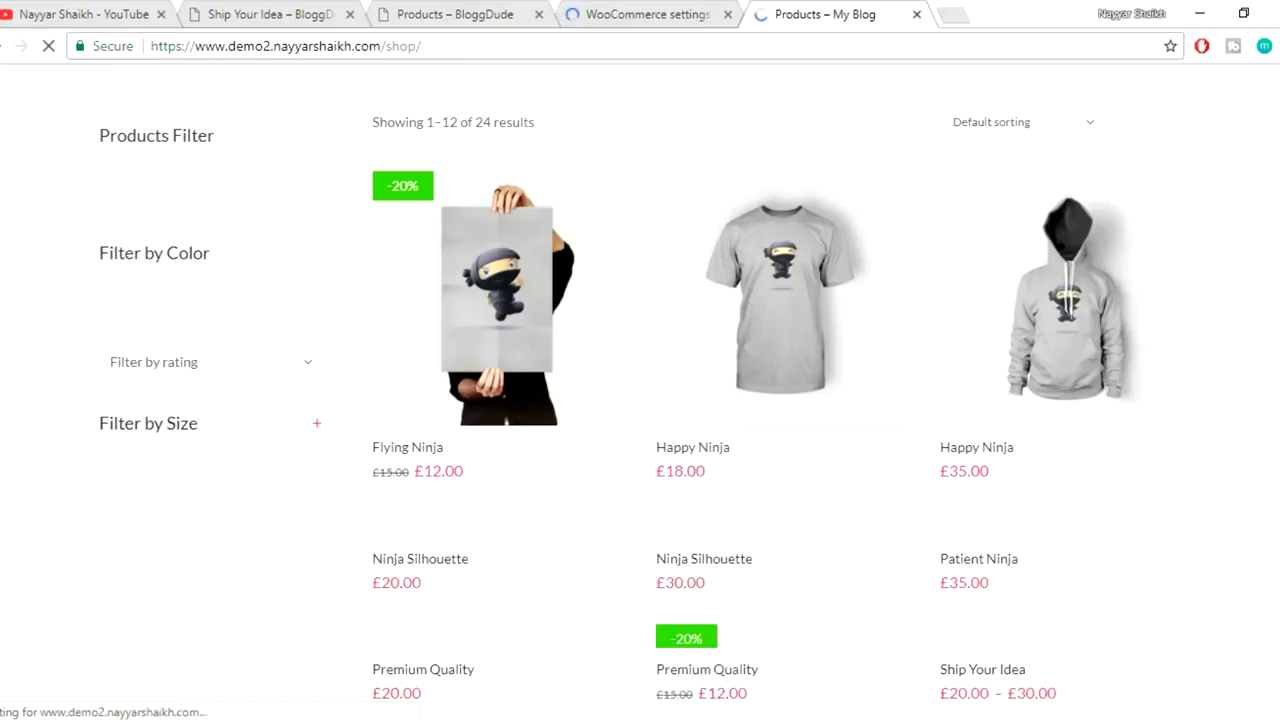
pyautogui.scroll(-2, 489, 520)
pyautogui.scroll(-1, 317, 457)
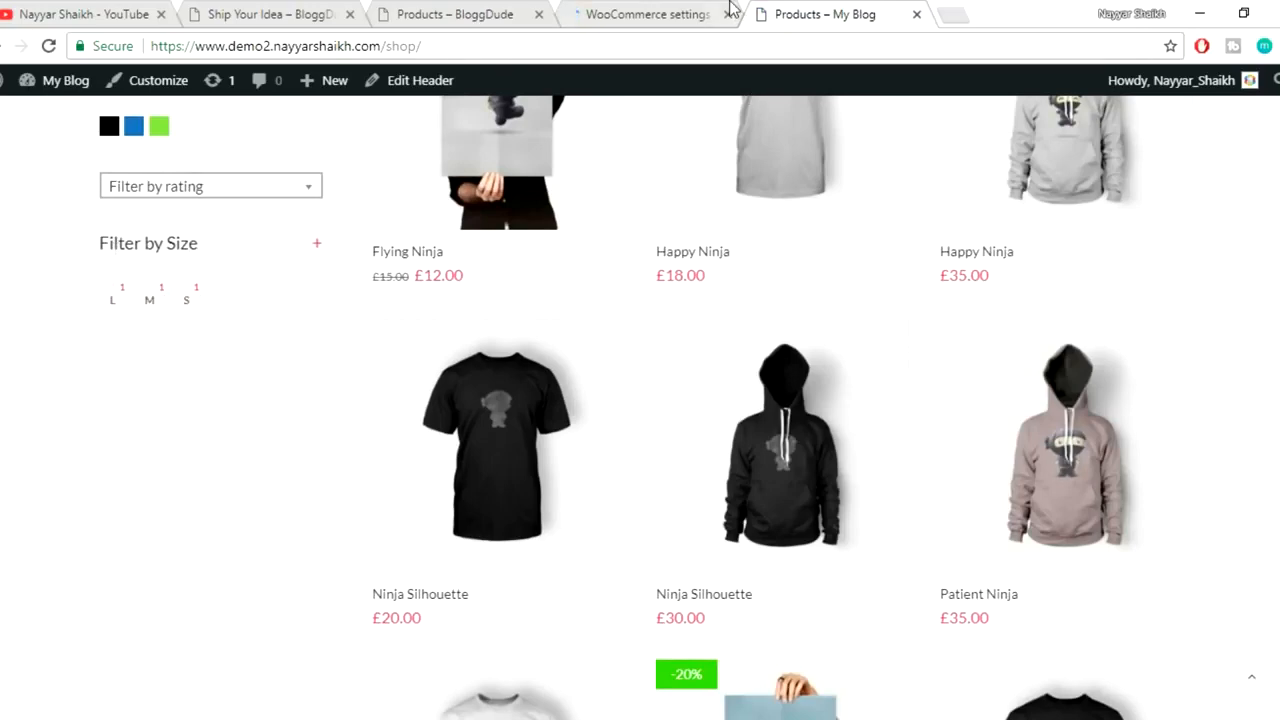
# - Check the Filter by Categories block on the reference shop, and return to the WooCommerce settings
pyautogui.click(437, 14)
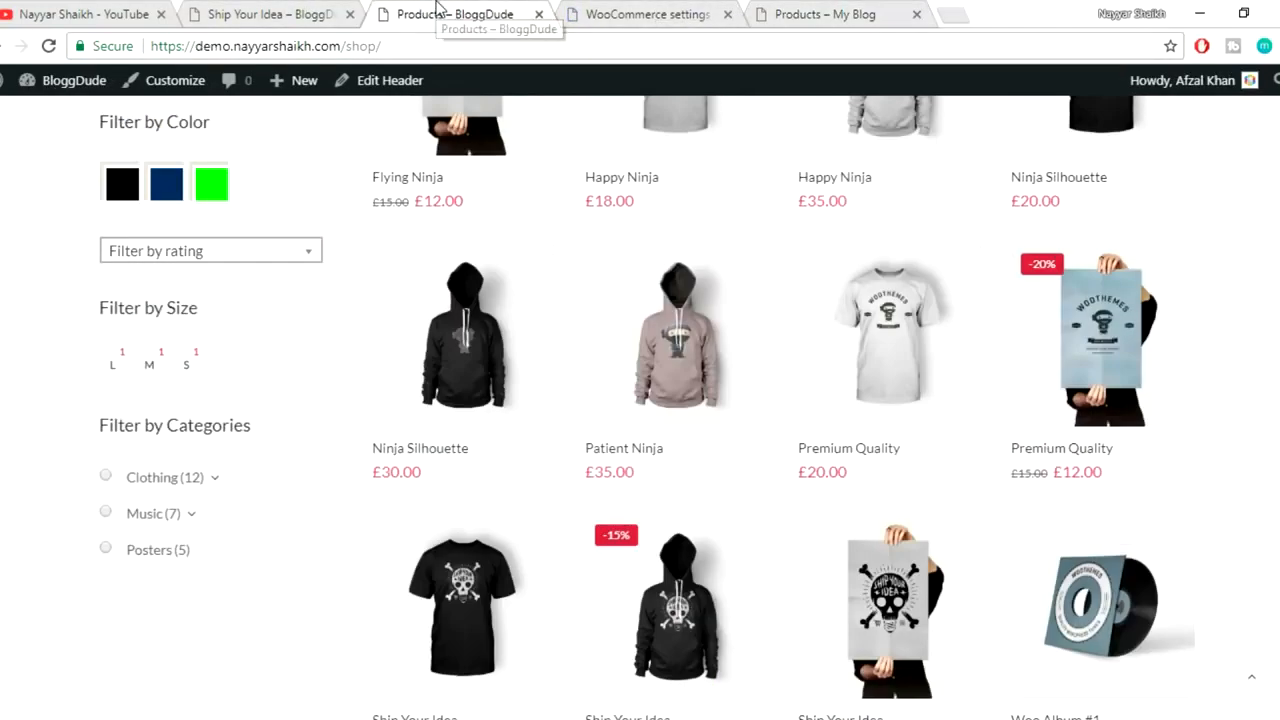
pyautogui.moveTo(88, 434); pyautogui.dragTo(284, 433)
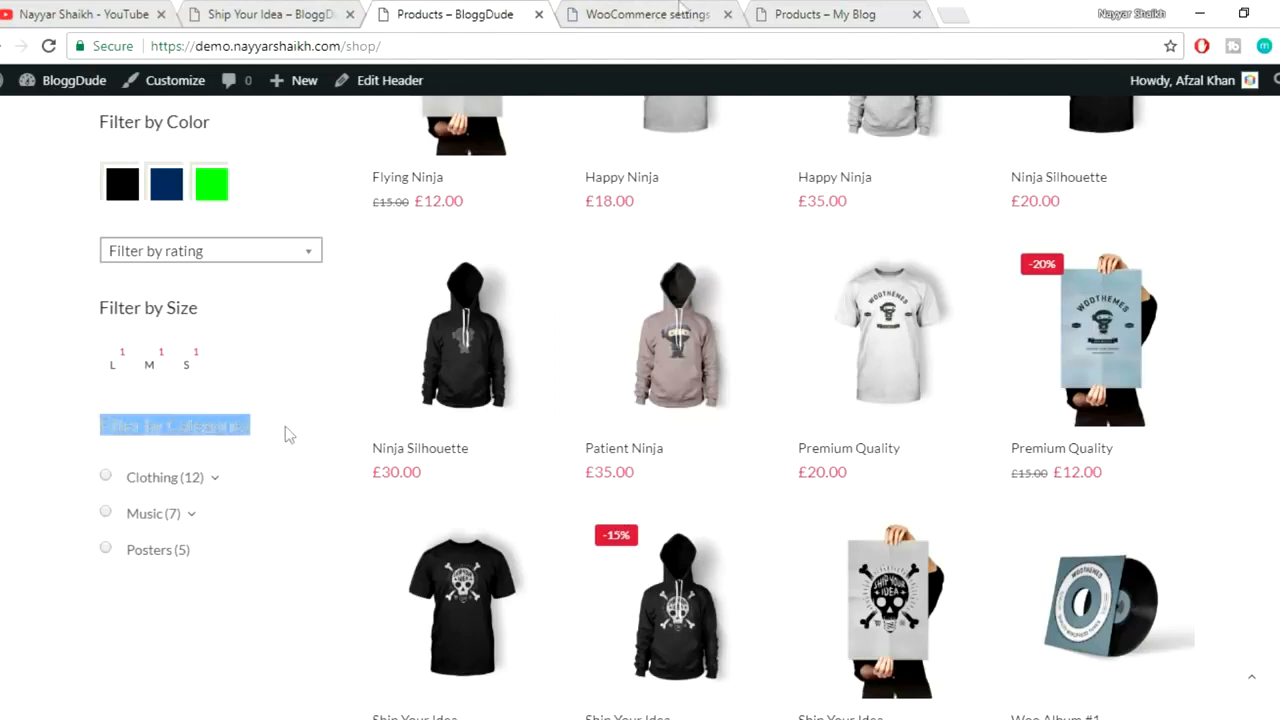
pyautogui.click(648, 14)
# - Set both the On sales checkbox and In stock checkbox filters to Yes in the WOOF structure
pyautogui.scroll(-4, 578, 528)
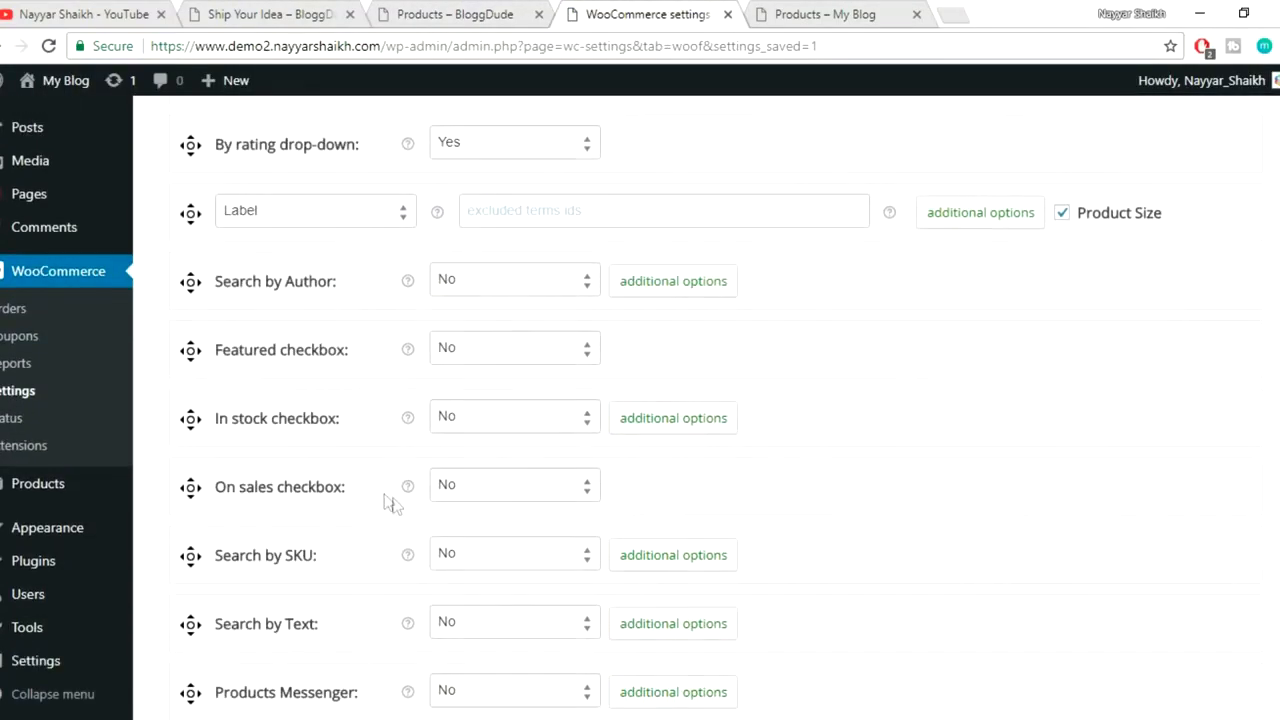
pyautogui.scroll(-1, 394, 506)
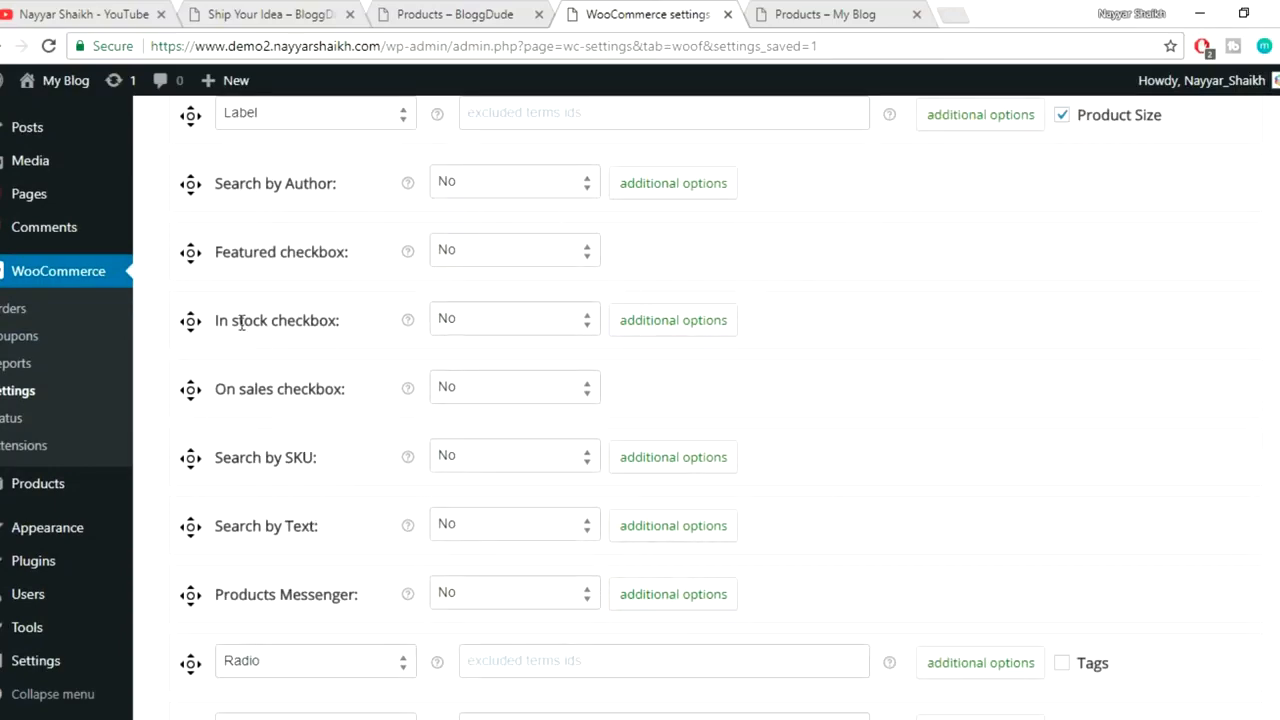
pyautogui.moveTo(215, 319); pyautogui.dragTo(350, 330)
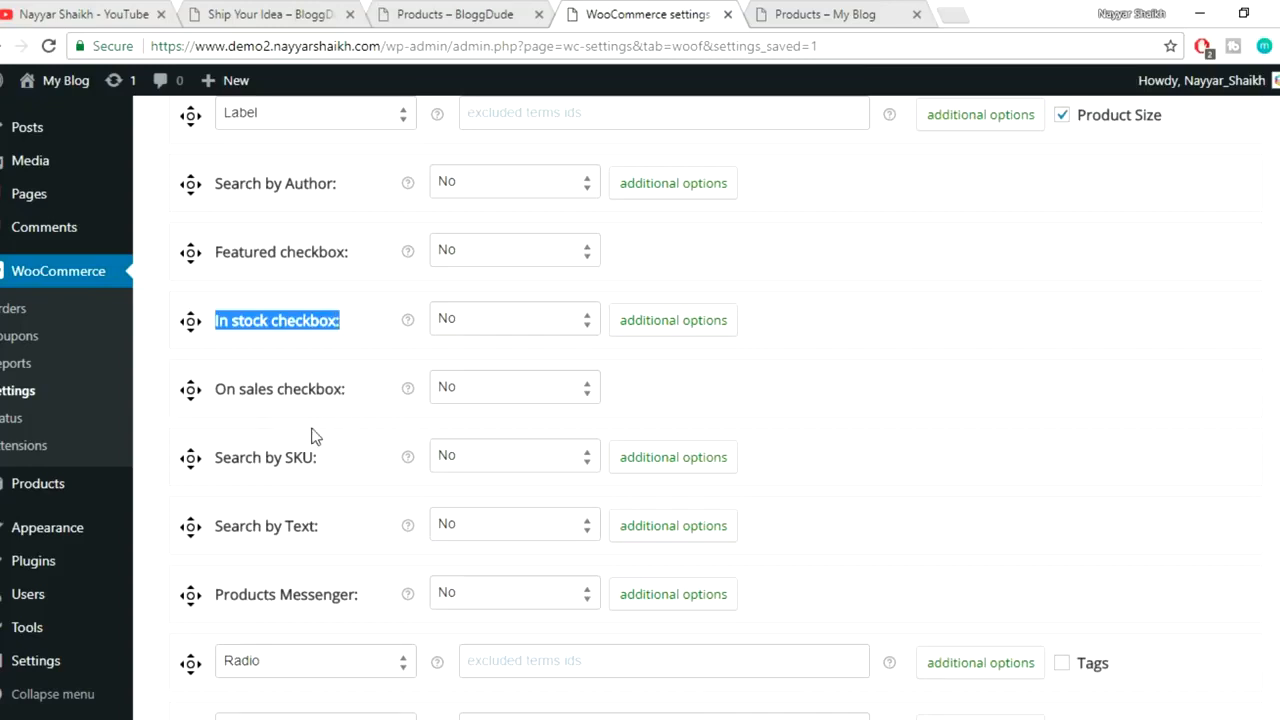
pyautogui.moveTo(217, 398); pyautogui.dragTo(343, 388)
pyautogui.click(370, 390)
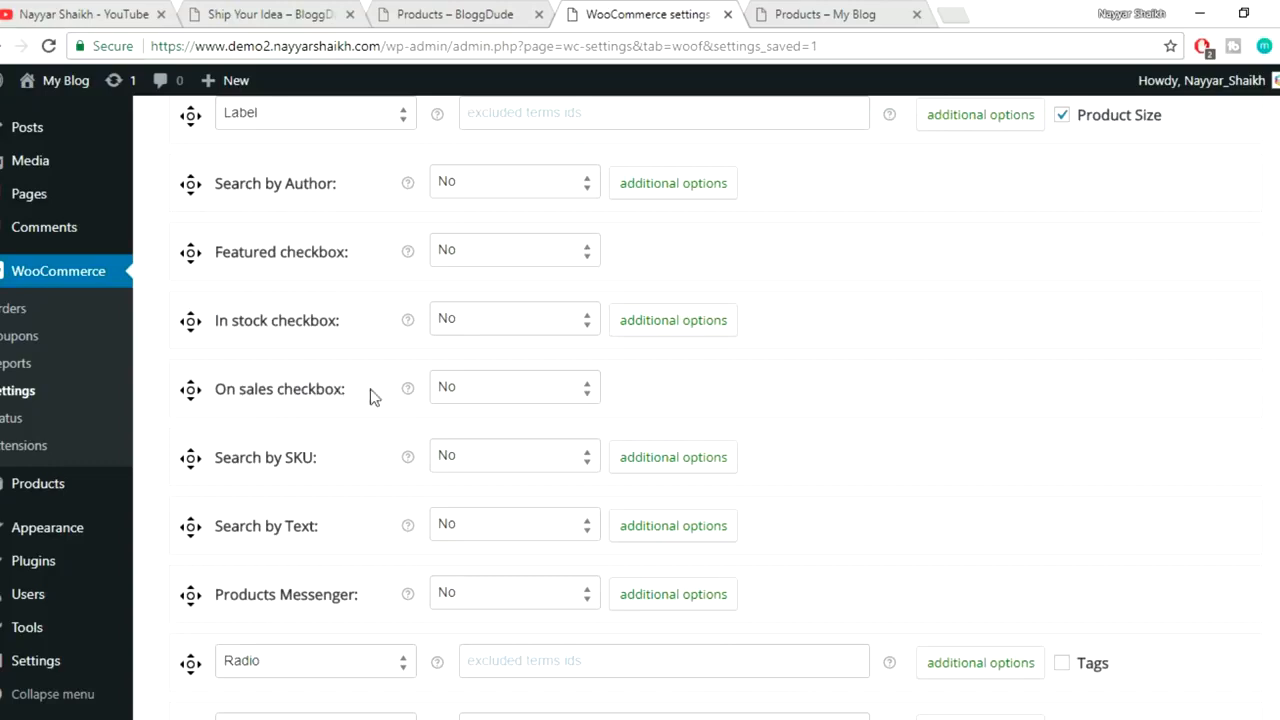
pyautogui.click(490, 392)
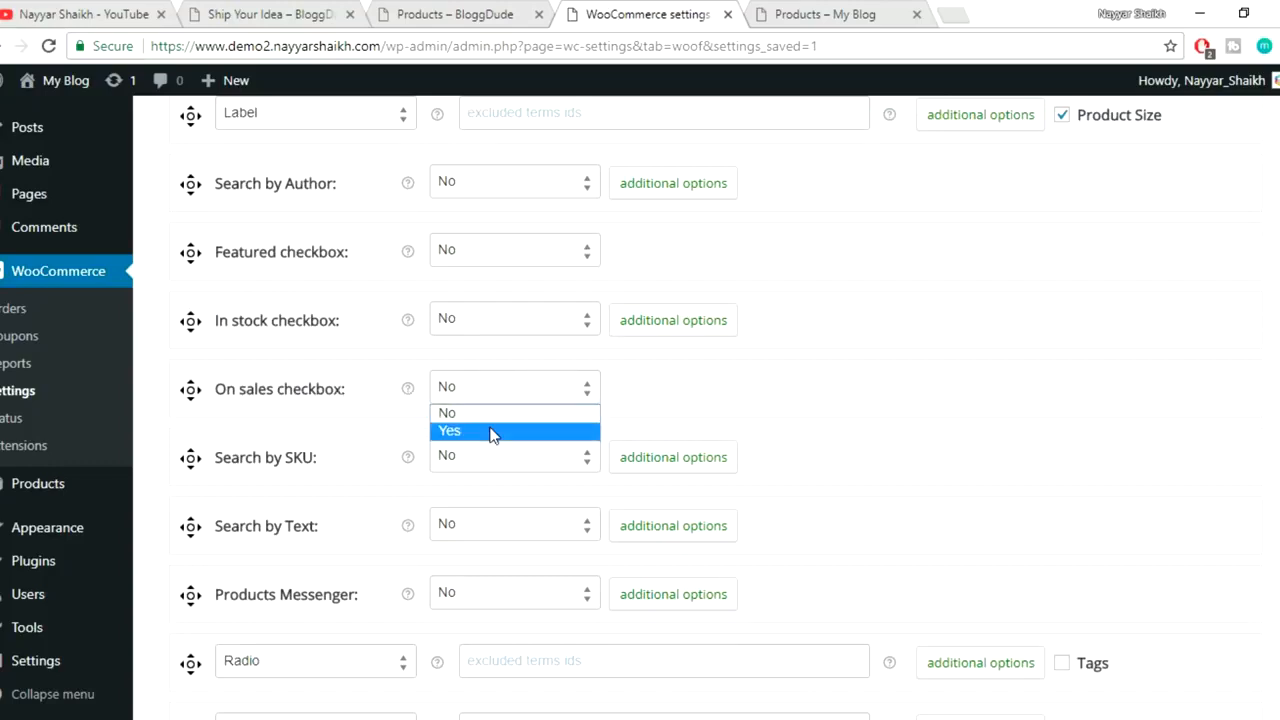
pyautogui.click(490, 431)
pyautogui.click(489, 322)
pyautogui.click(491, 363)
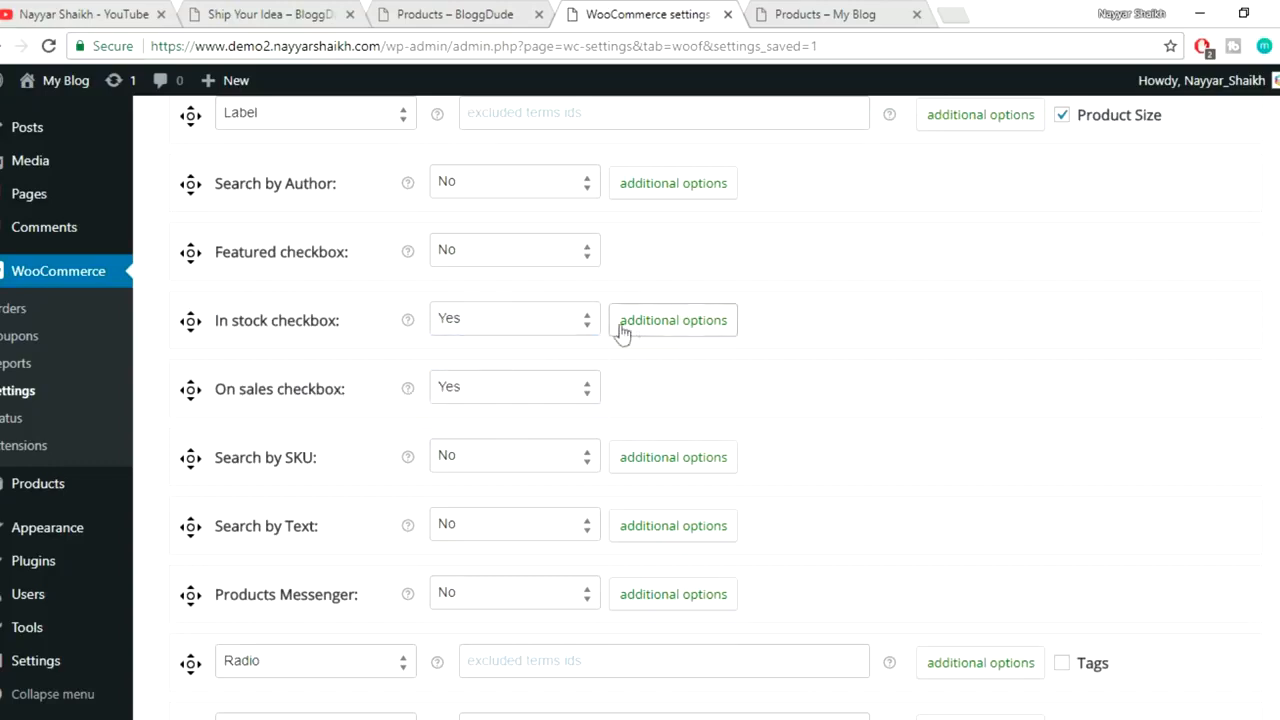
# - Compare the sidebar filters with the reference shop, and enable the Product categories filter with the Radio display type
pyautogui.scroll(-2, 1048, 330)
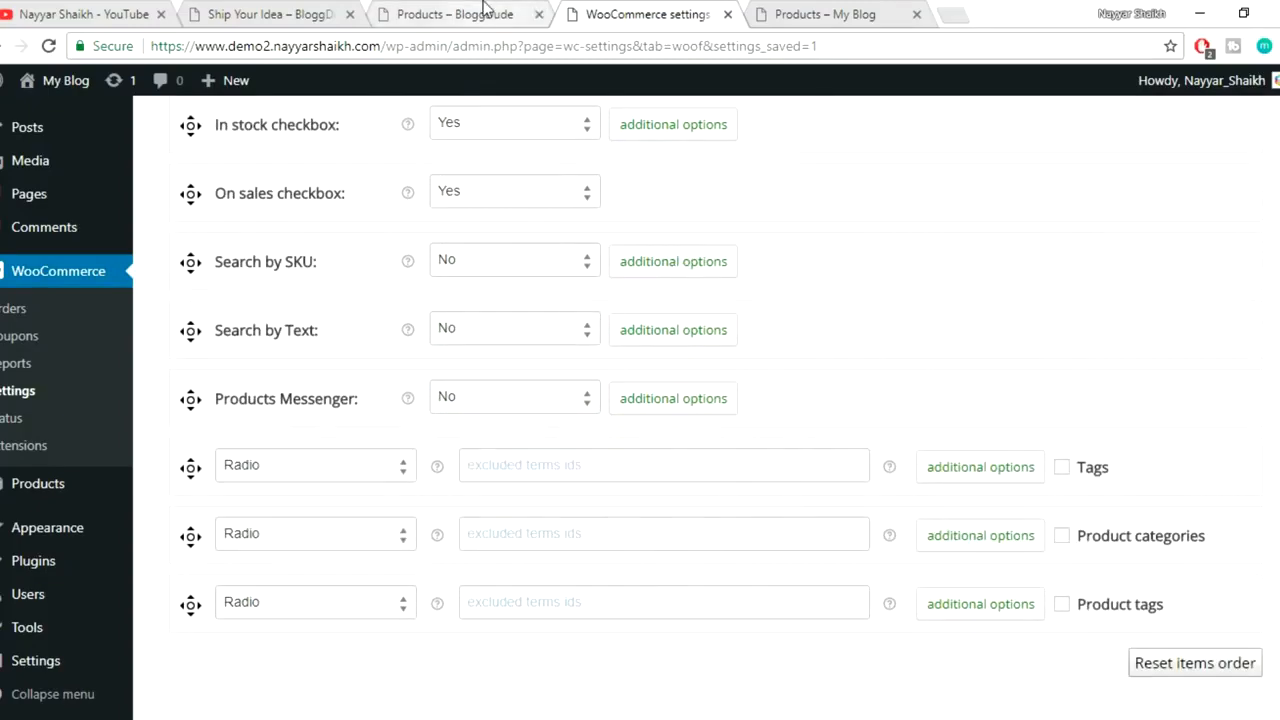
pyautogui.click(418, 12)
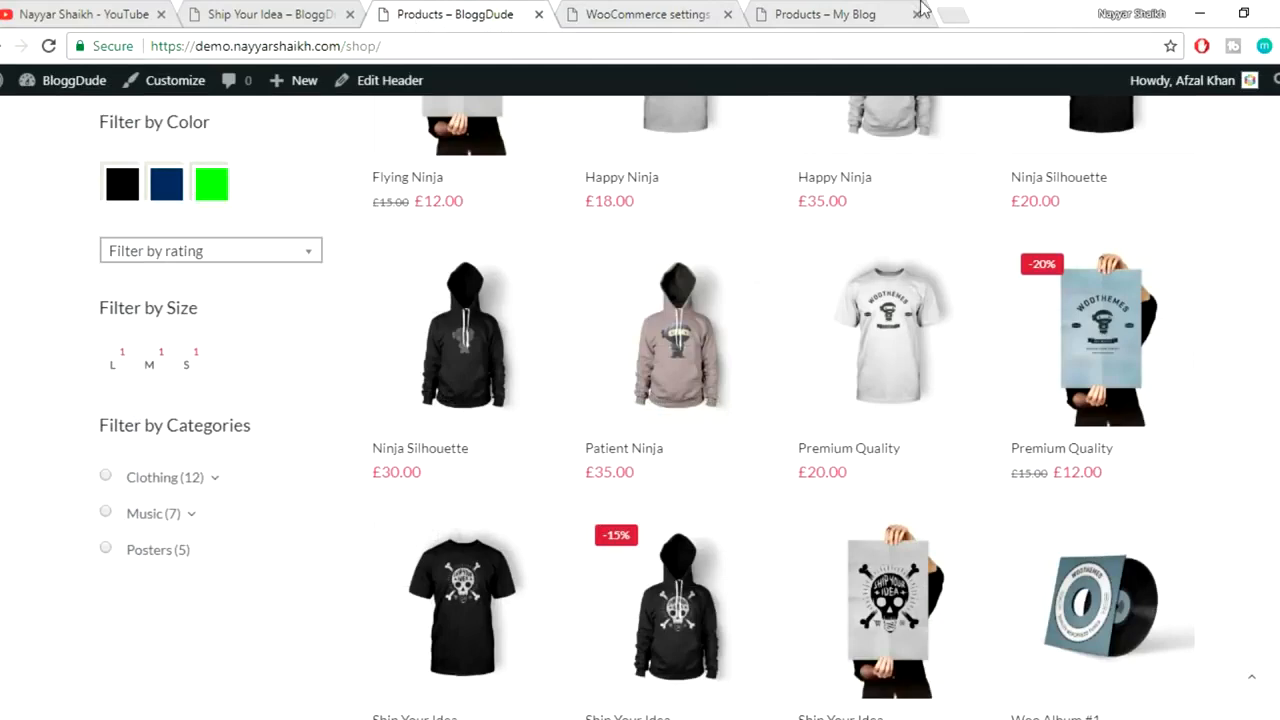
pyautogui.click(852, 12)
pyautogui.click(480, 14)
pyautogui.click(645, 14)
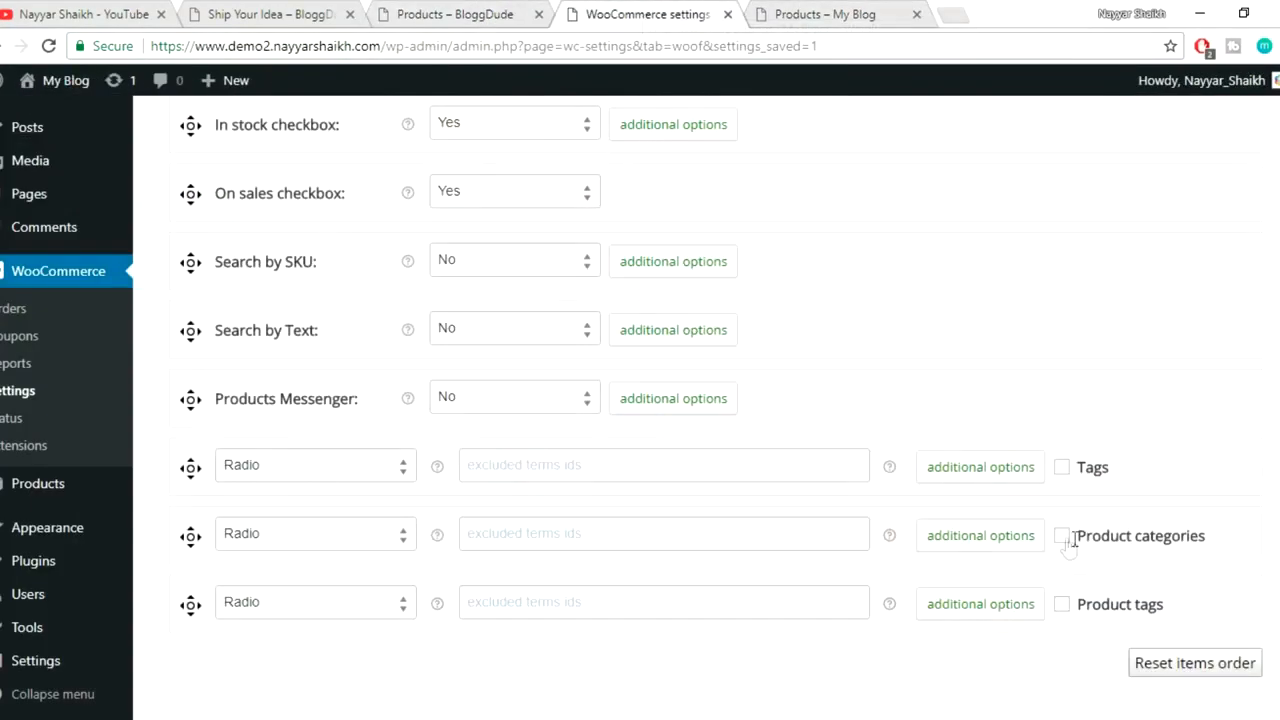
pyautogui.click(303, 538)
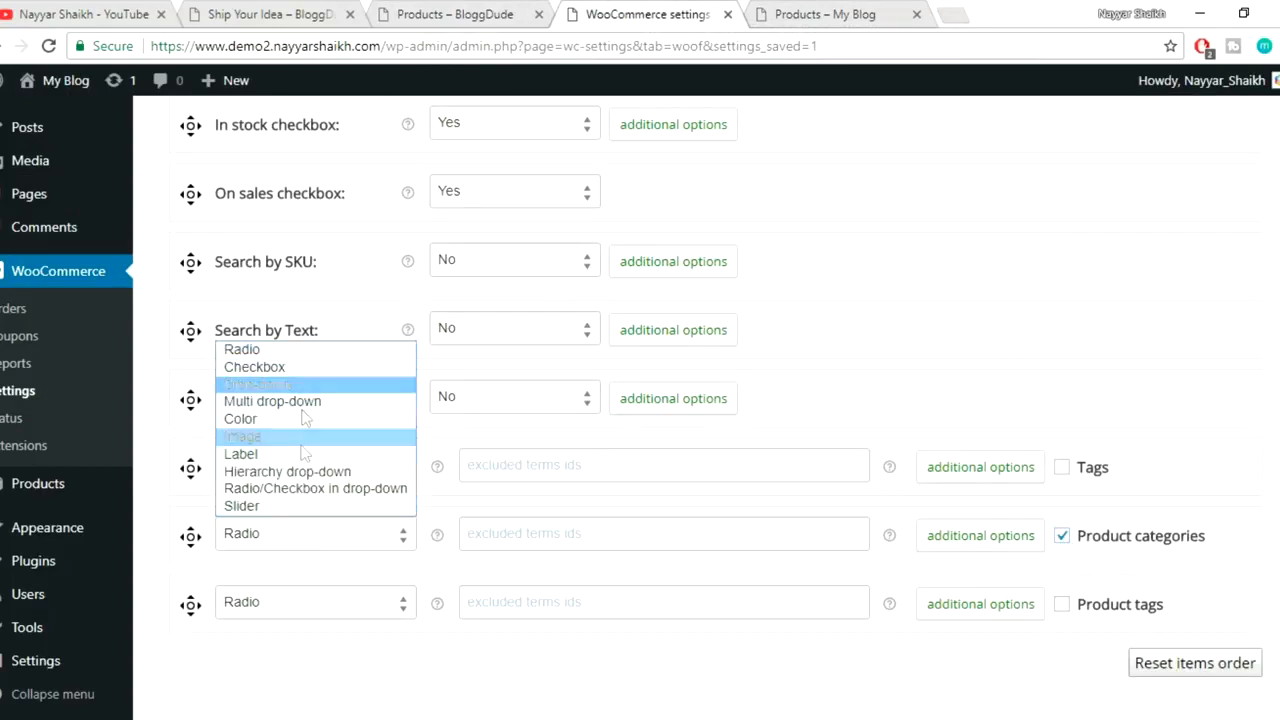
pyautogui.click(284, 358)
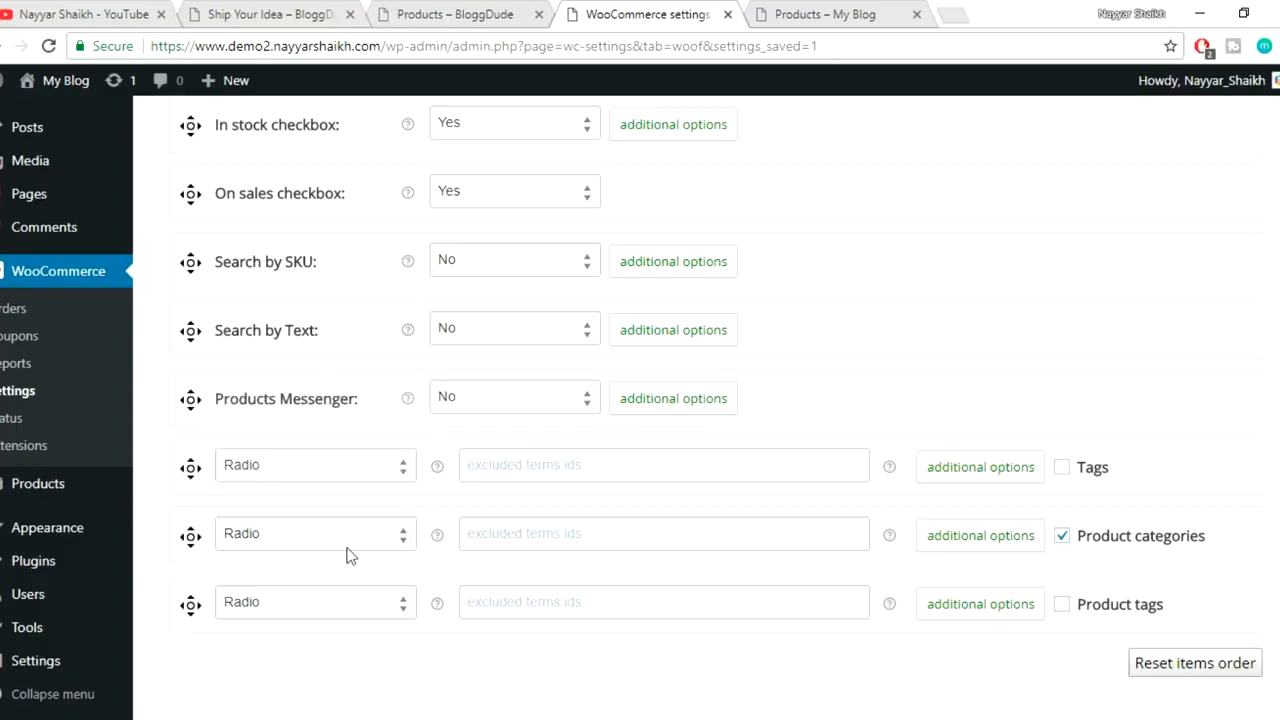
# - Move the Product categories filter up between Product Size and In stock checkbox, and save the WOOF settings
pyautogui.moveTo(192, 545); pyautogui.dragTo(249, 300)
pyautogui.scroll(-4, 1166, 530)
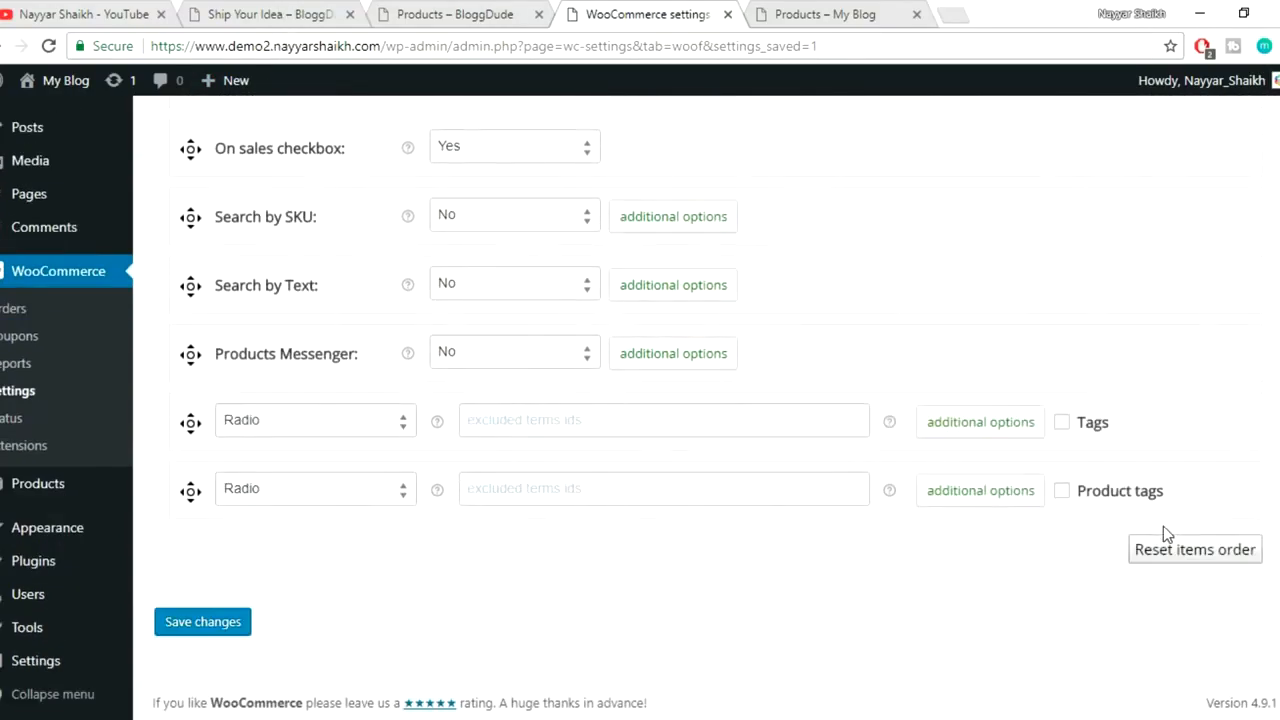
pyautogui.click(222, 640)
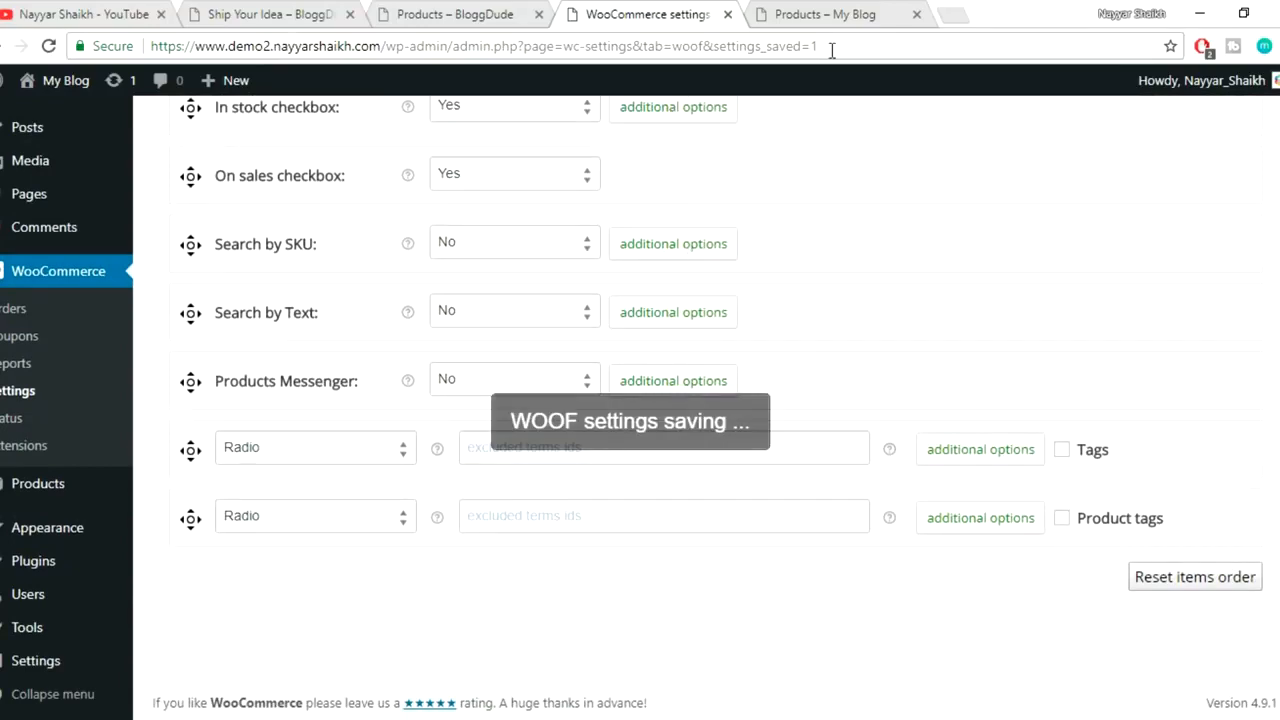
# - Reload the shop page and check the category, In stock and On sales filters in the sidebar
pyautogui.click(824, 10)
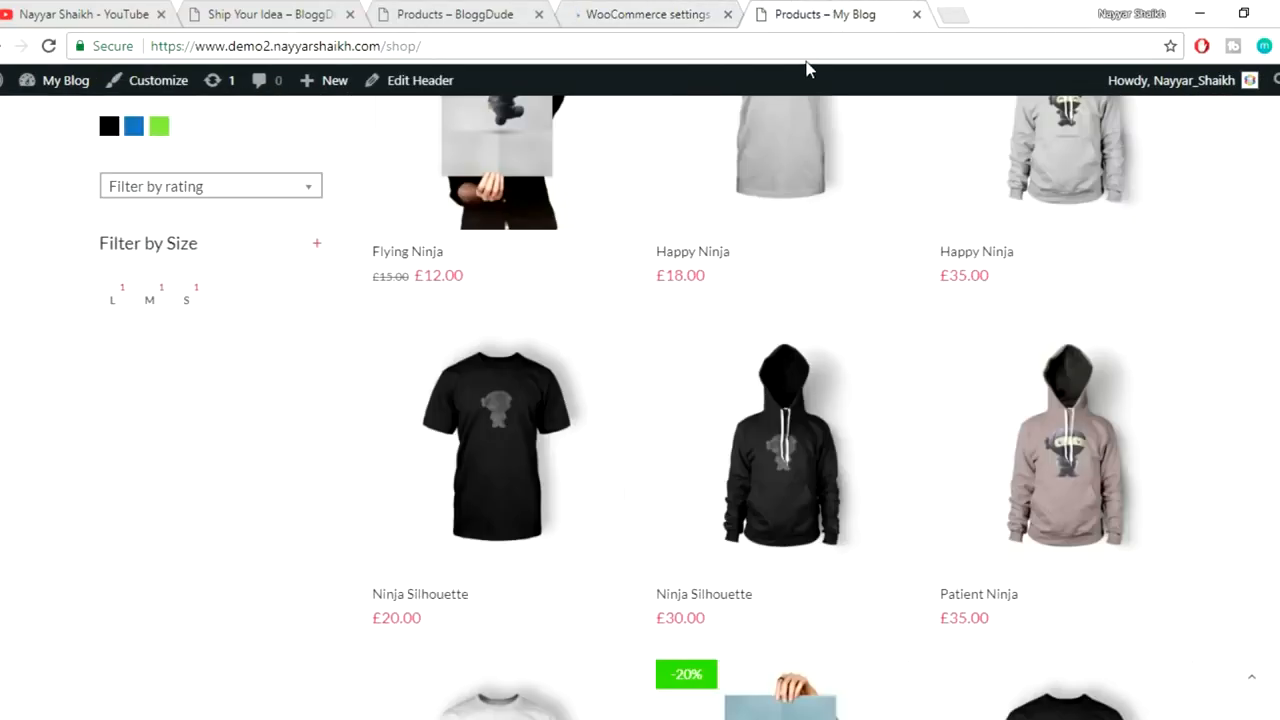
pyautogui.click(814, 50)
pyautogui.press('Return')
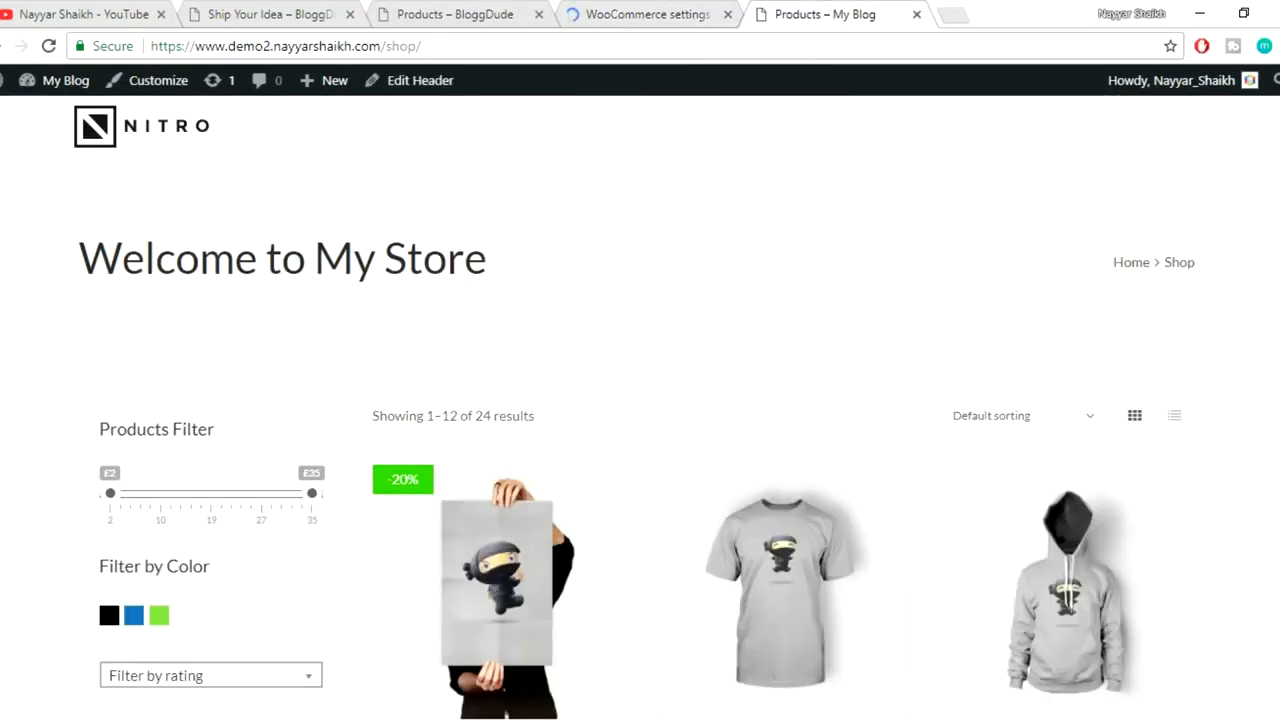
pyautogui.scroll(-5, 686, 462)
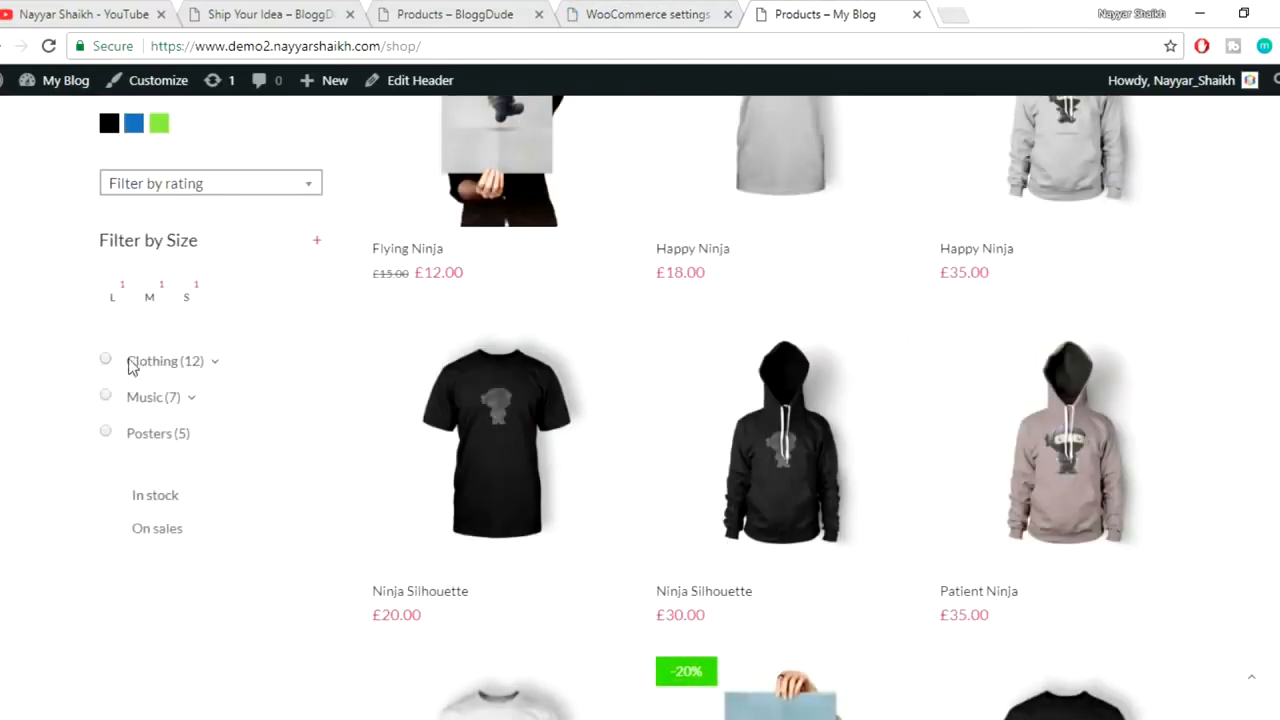
# - Filter the shop by the Clothing category and look through the matching products
pyautogui.click(108, 364)
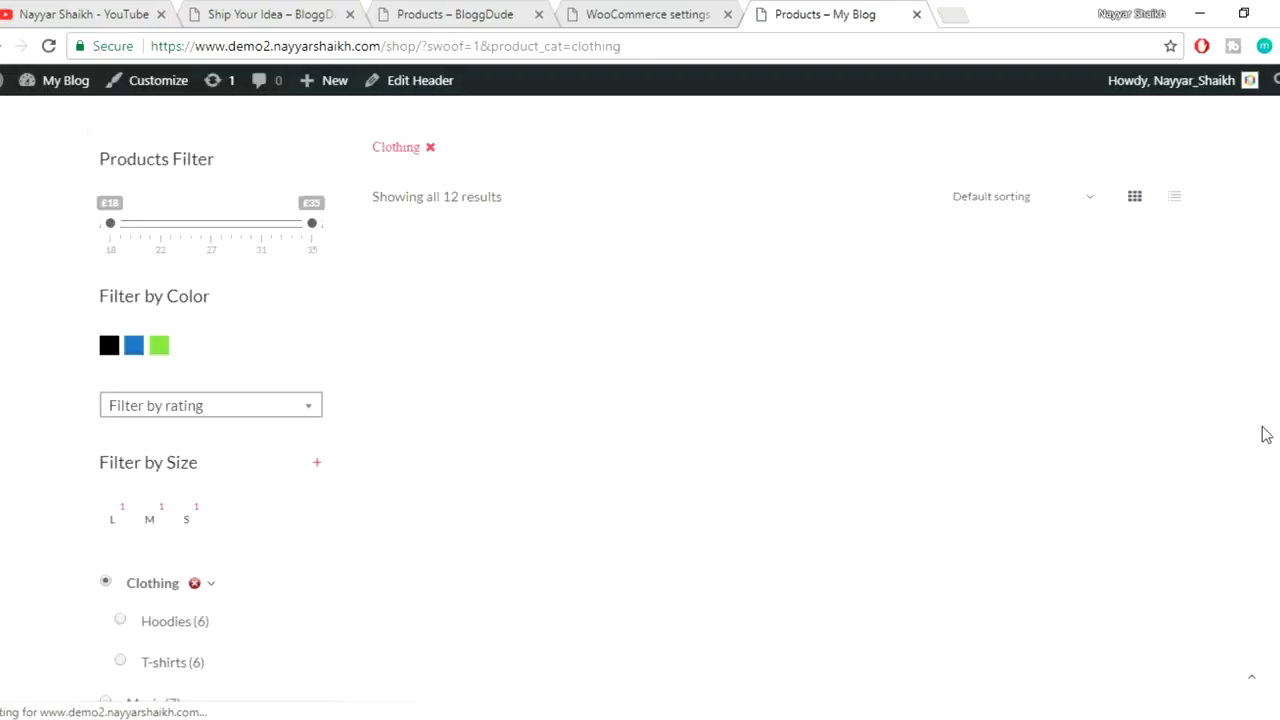
pyautogui.scroll(-2, 1258, 436)
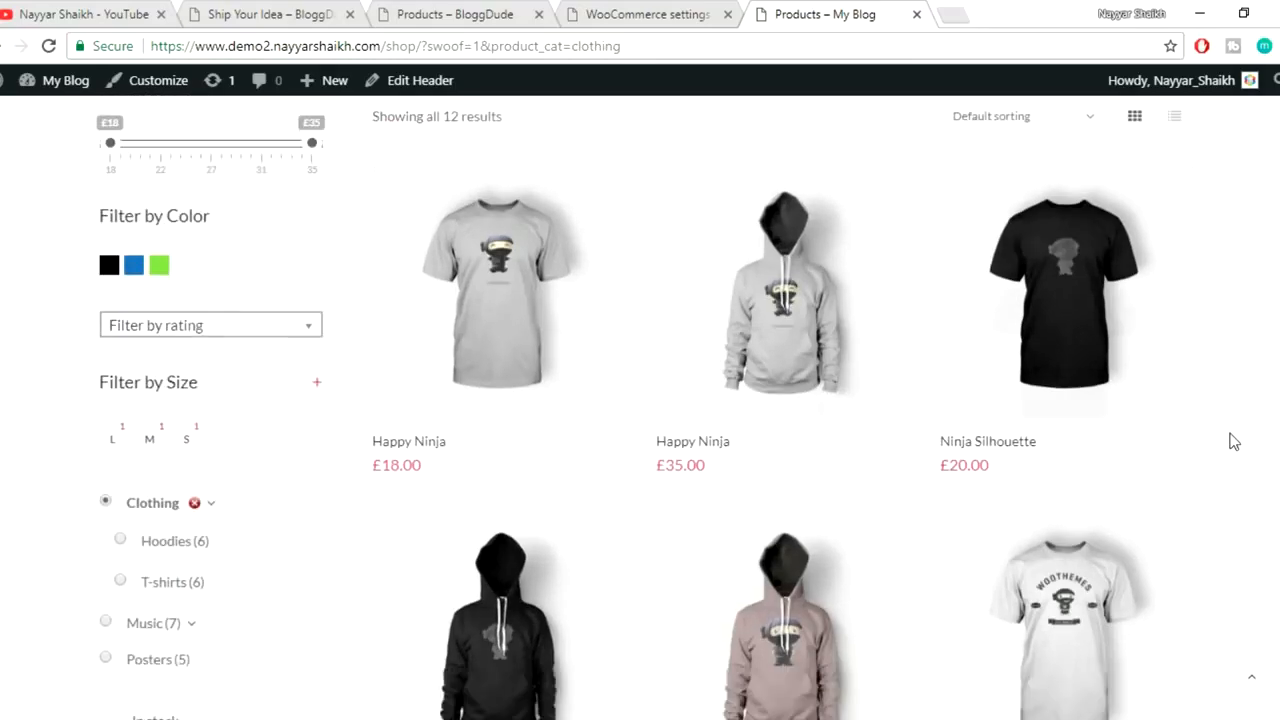
pyautogui.scroll(-4, 1233, 441)
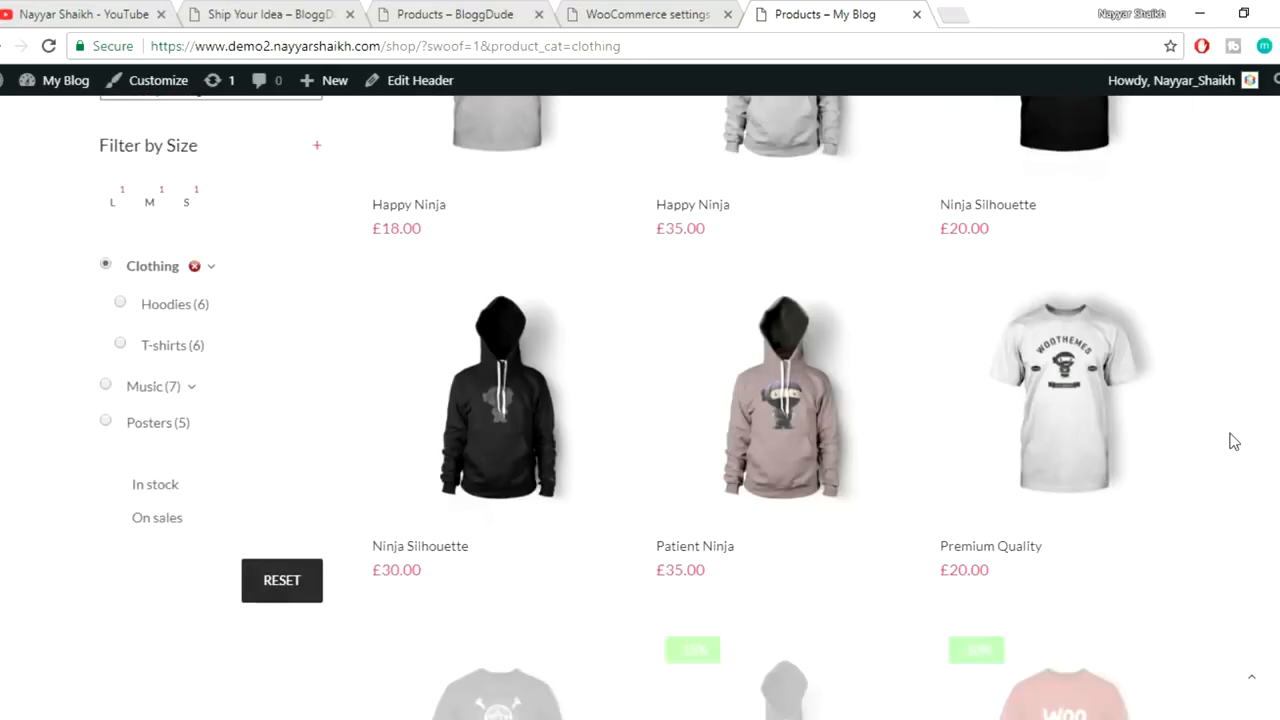
pyautogui.scroll(1, 1233, 441)
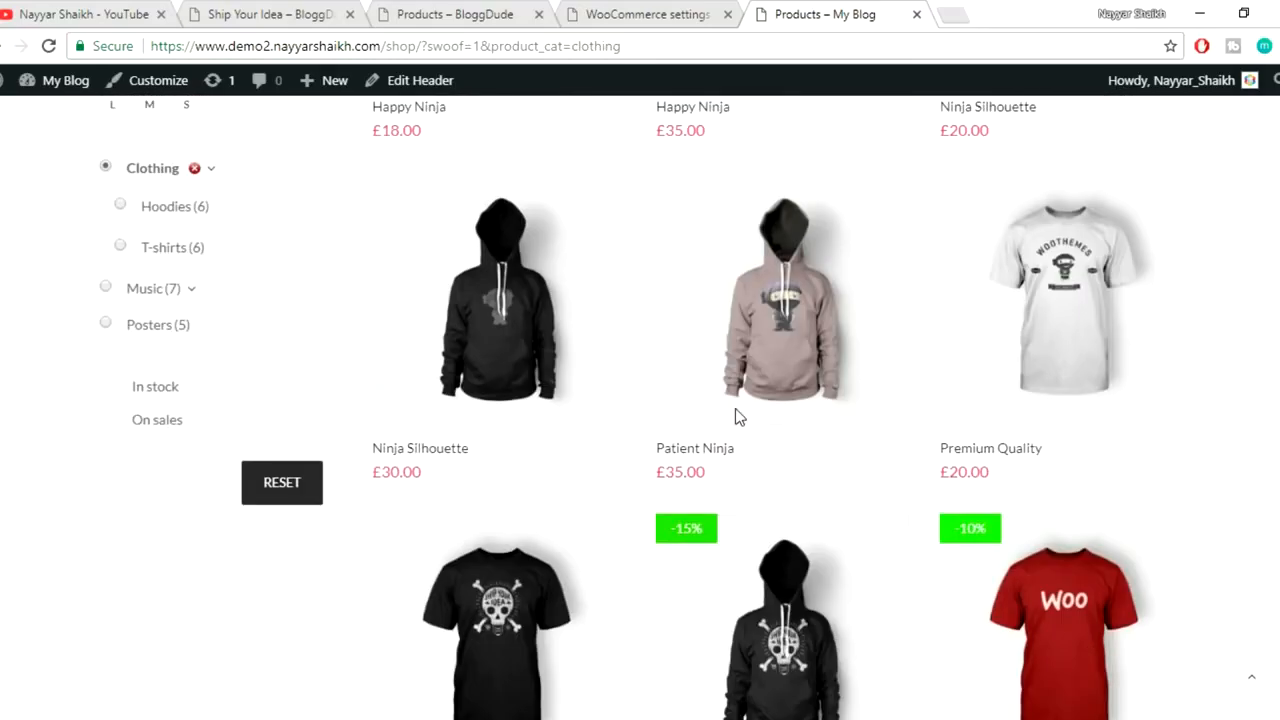
# - Narrow the Clothing results with the In stock and On sales filters, and review the remaining products and sidebar
pyautogui.click(108, 390)
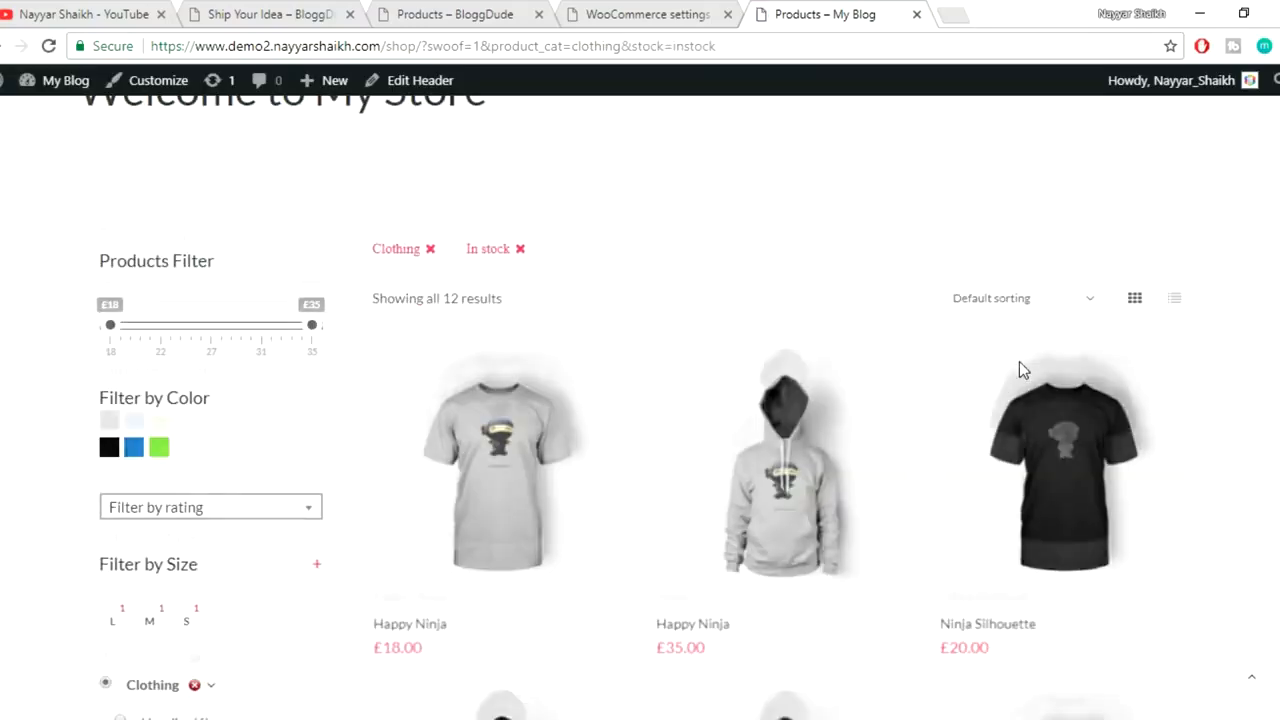
pyautogui.scroll(-5, 1019, 368)
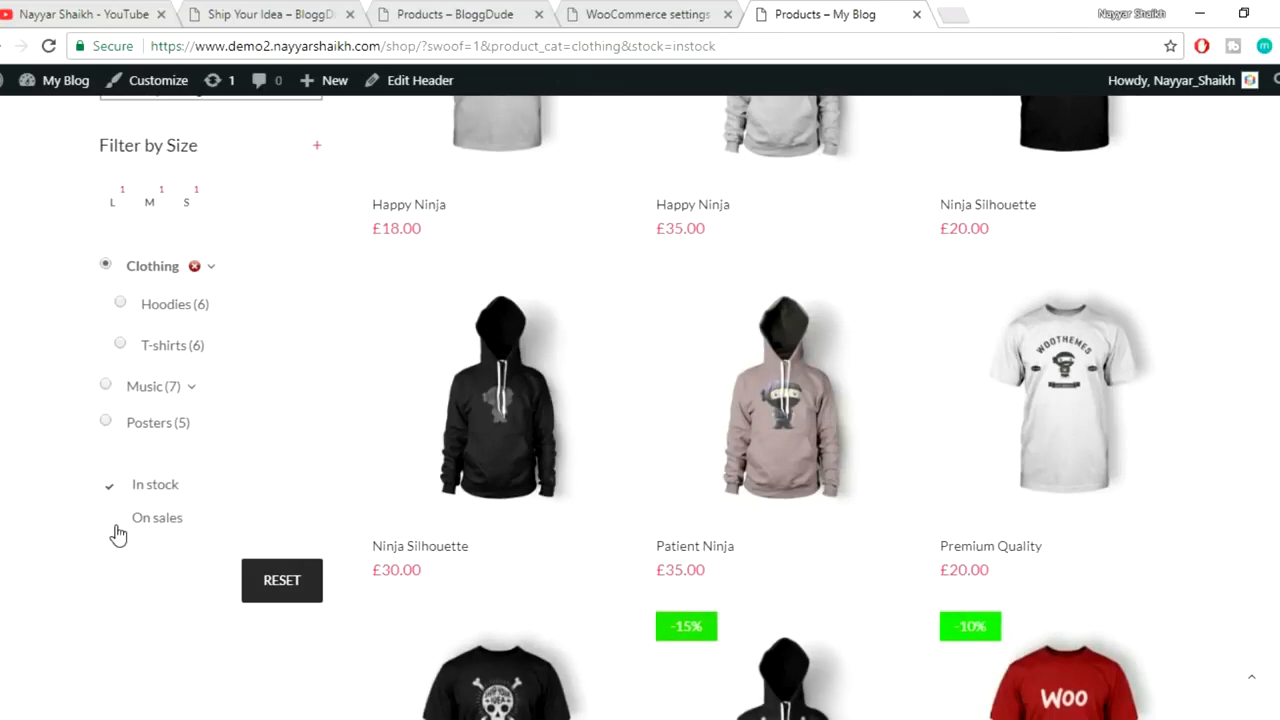
pyautogui.click(111, 520)
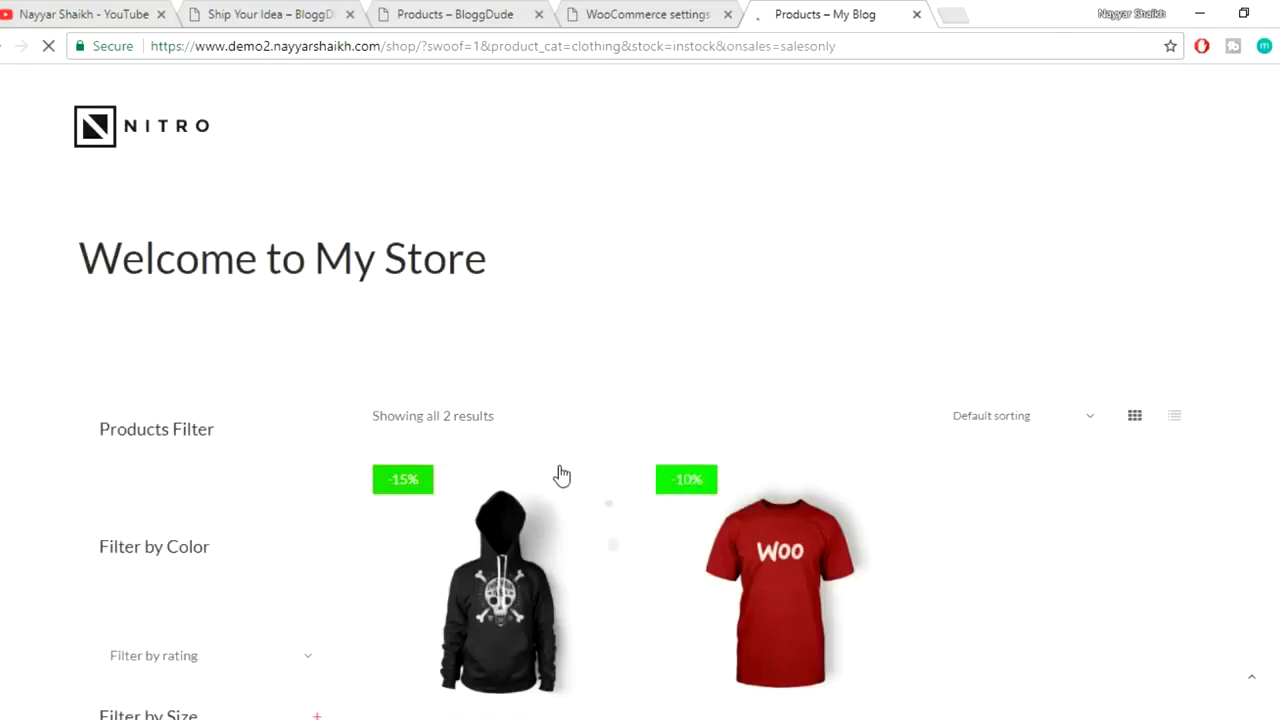
pyautogui.scroll(-2, 629, 397)
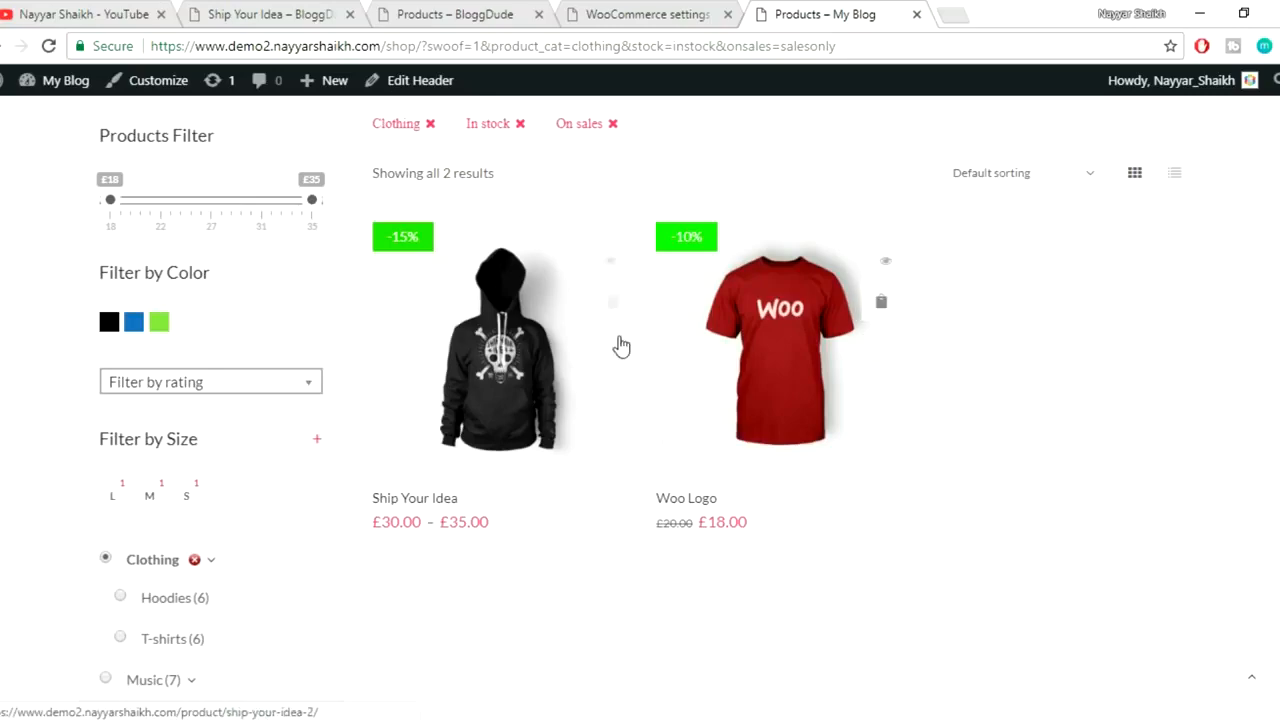
pyautogui.scroll(-1, 795, 350)
pyautogui.scroll(-1, 586, 375)
pyautogui.scroll(5, 596, 404)
pyautogui.scroll(-2, 672, 401)
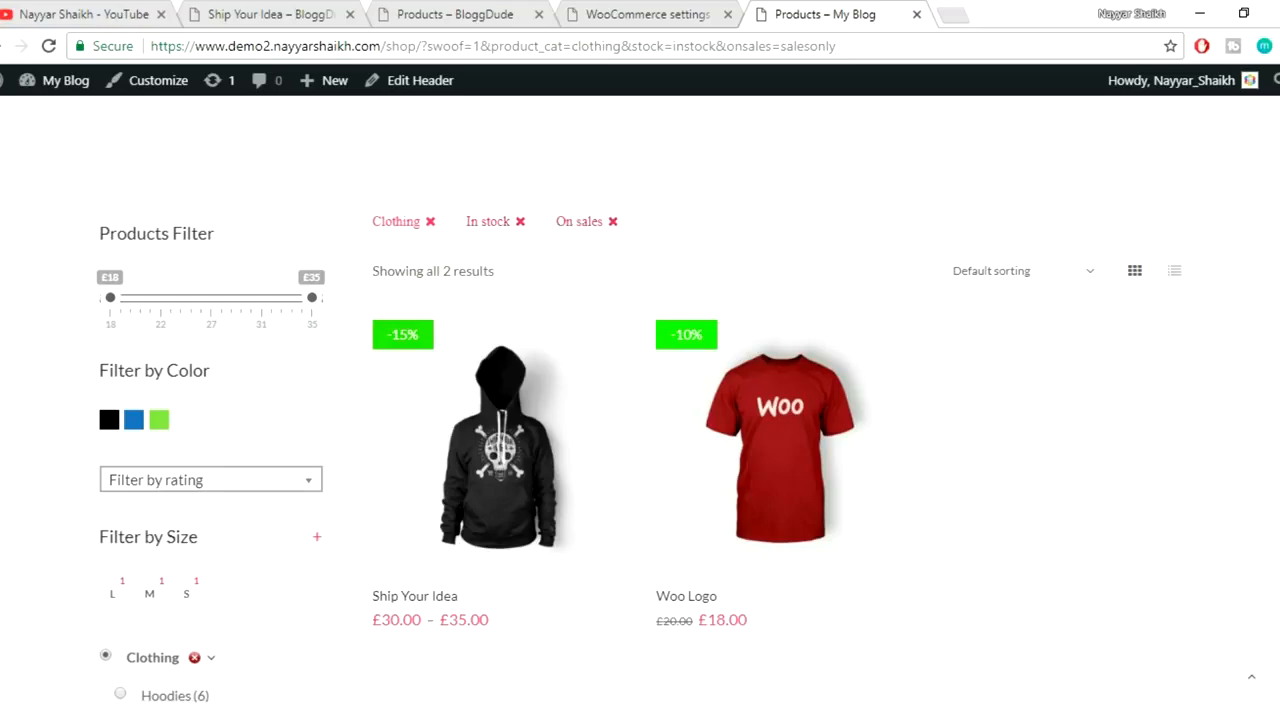
pyautogui.scroll(-4, 812, 262)
pyautogui.scroll(6, 640, 400)
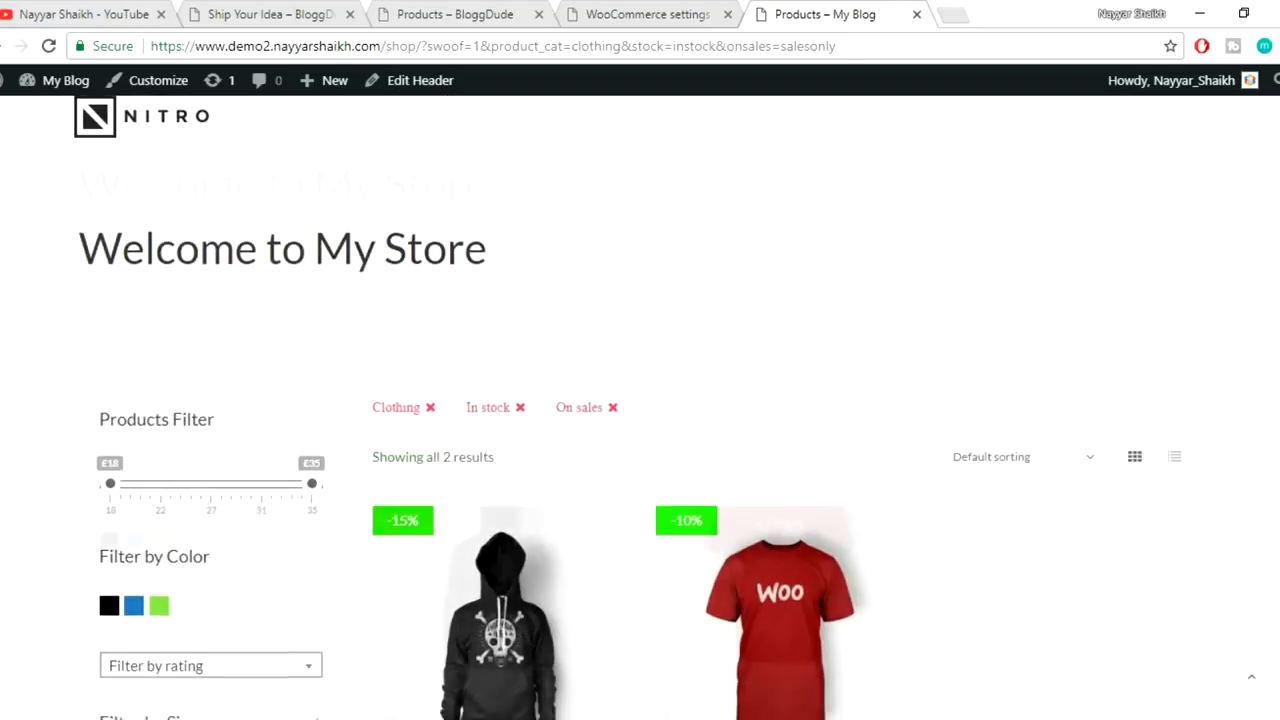